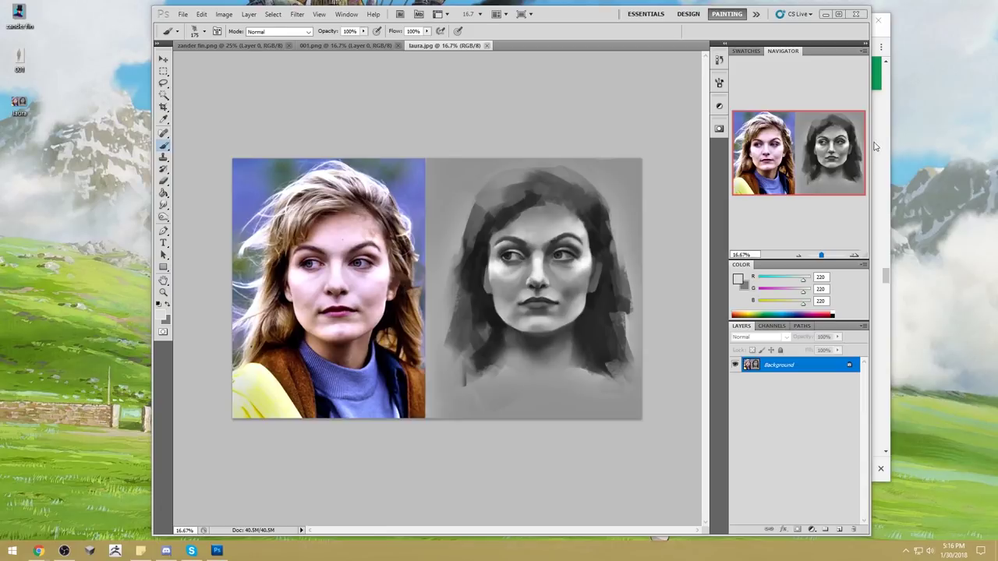
- Switch to the browser and look through the newest critique posts in the Google+ community
key(alt+Tab)
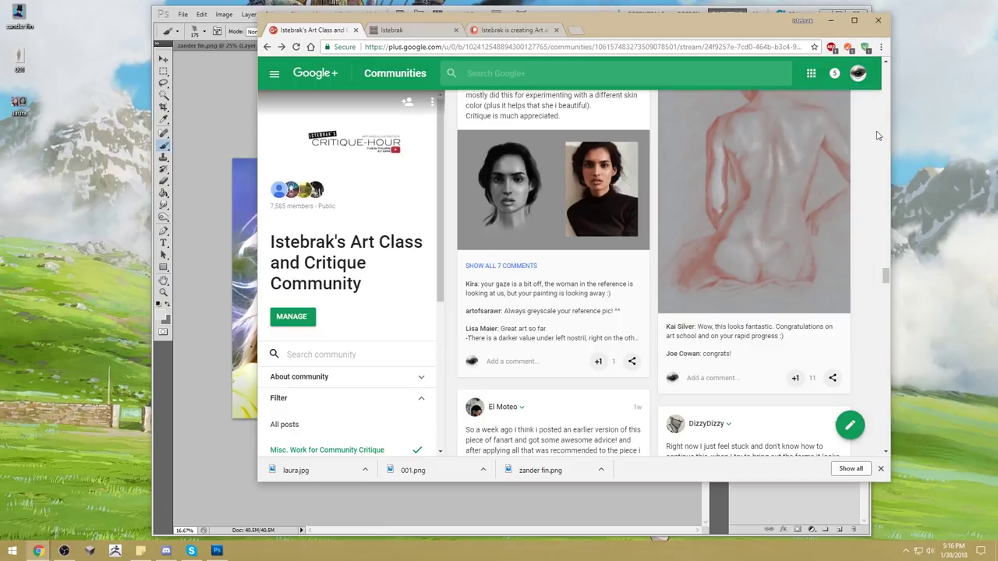
scroll(837, 278, up, 17)
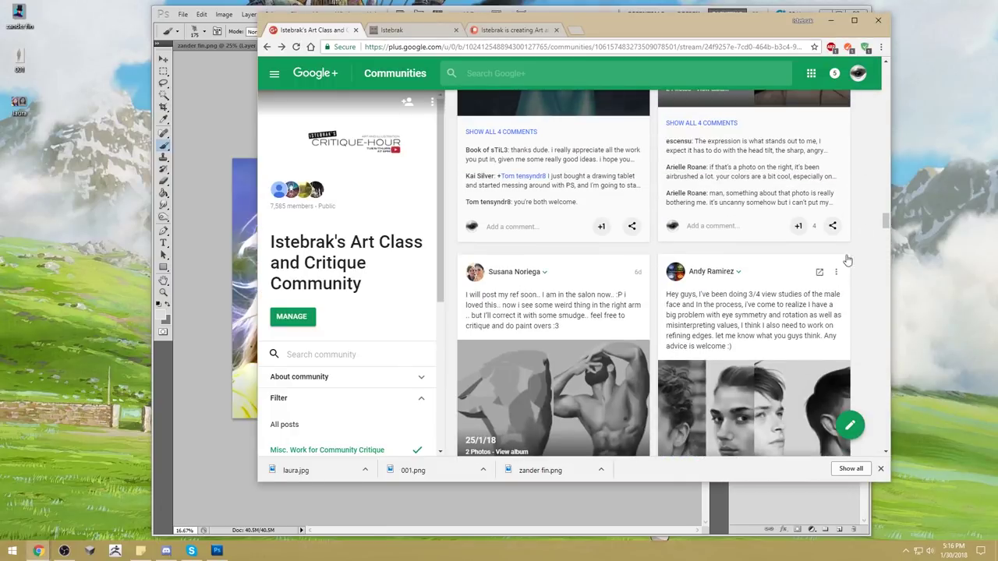
drag(887, 223, 890, 64)
click(928, 60)
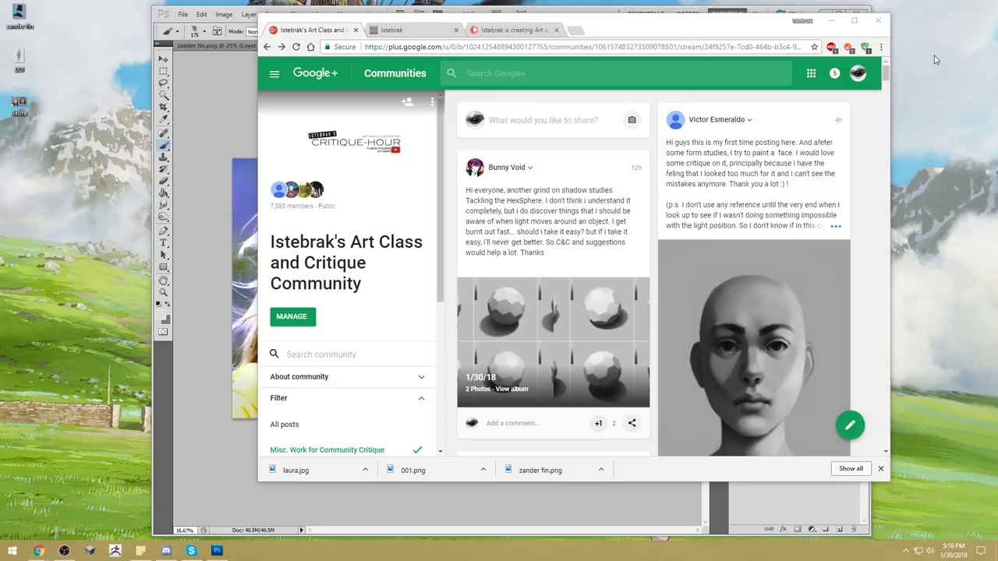
scroll(341, 372, down, 5)
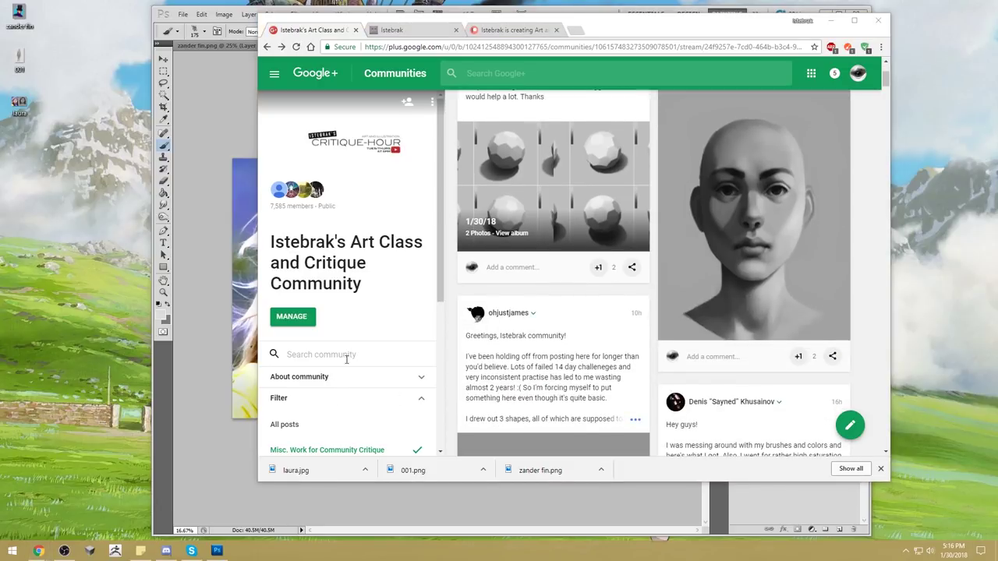
- Filter the community by Announcements, expand the Ancient Weapon Character Design Challenge post and check the calendar
drag(441, 257, 455, 359)
scroll(646, 249, up, 5)
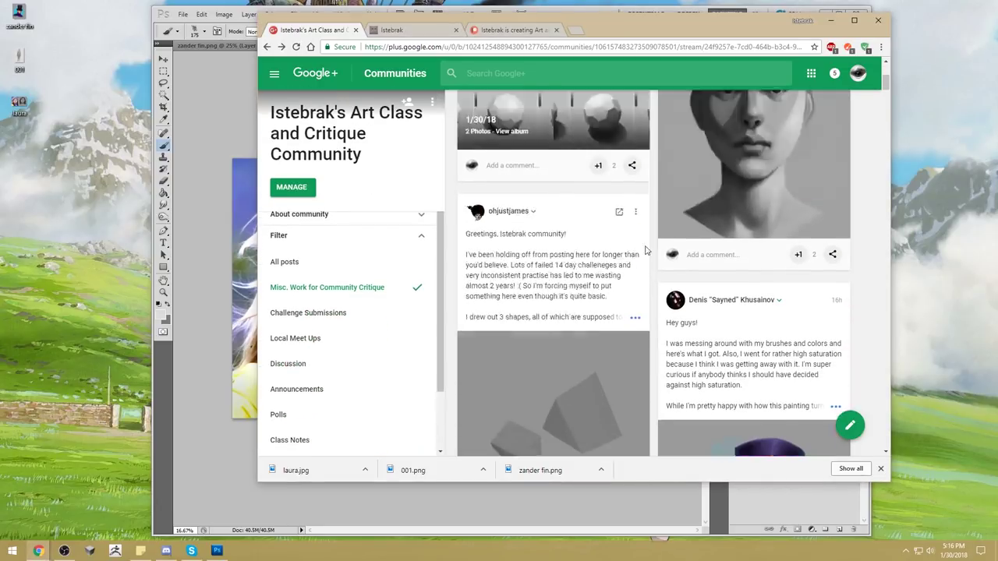
click(327, 396)
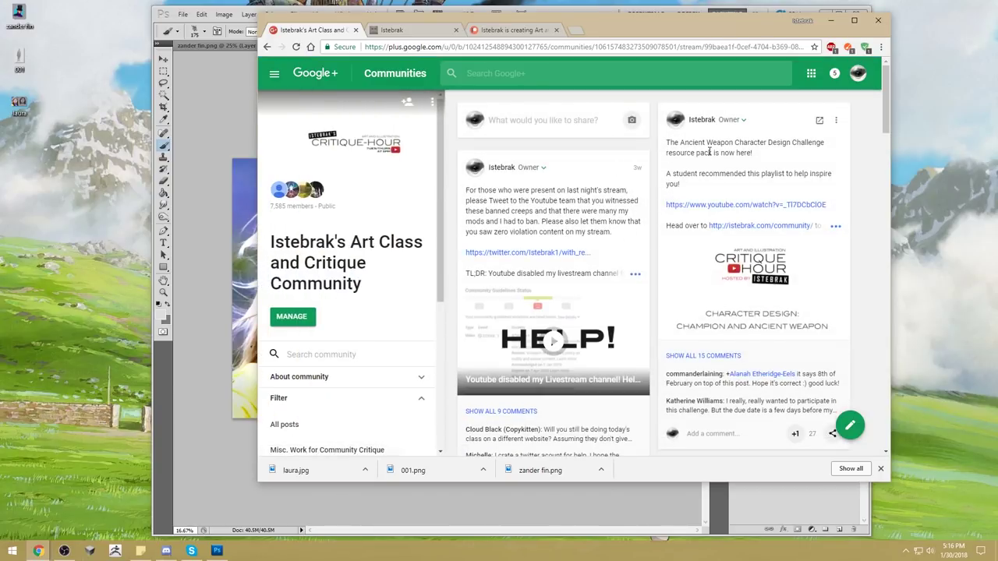
click(835, 228)
click(952, 551)
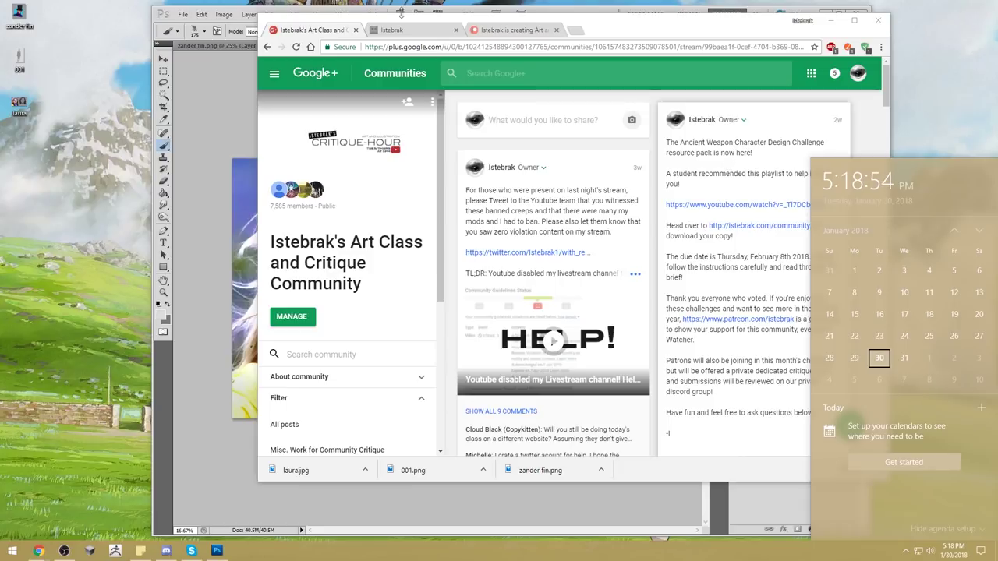
- Filter the community by Challenge Submissions and browse the members' bow, costume and pose designs
scroll(336, 433, down, 2)
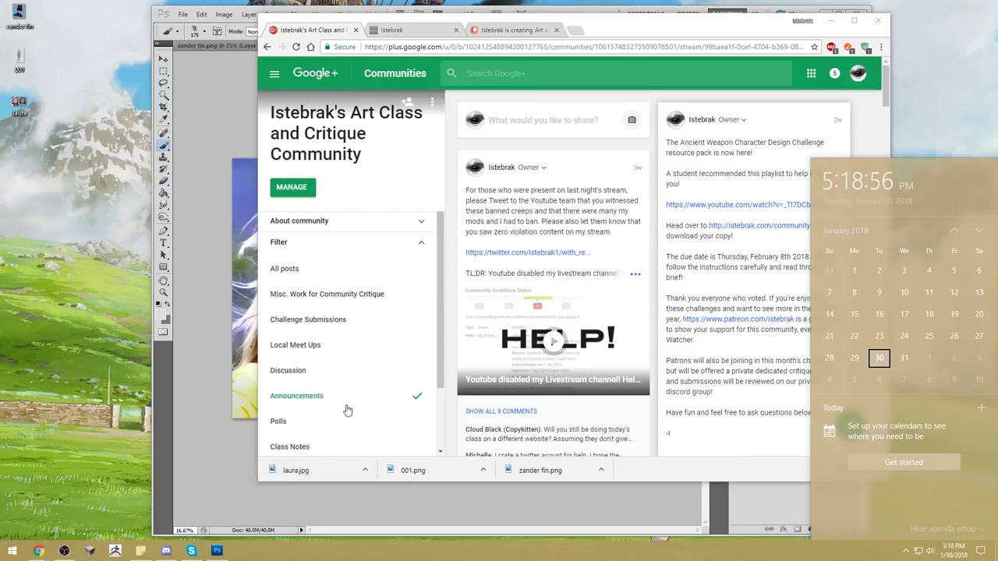
click(346, 326)
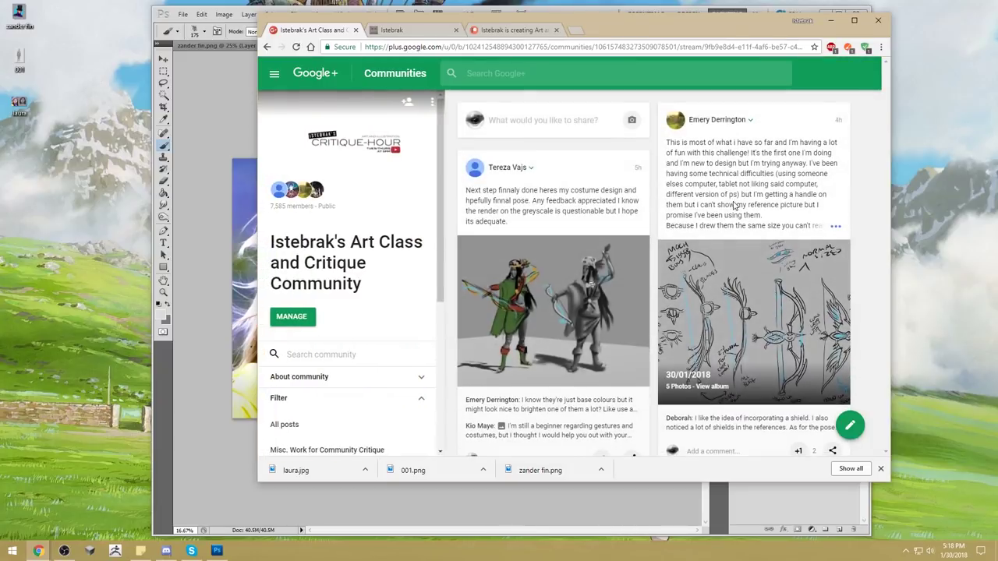
scroll(814, 263, down, 3)
scroll(814, 263, down, 4)
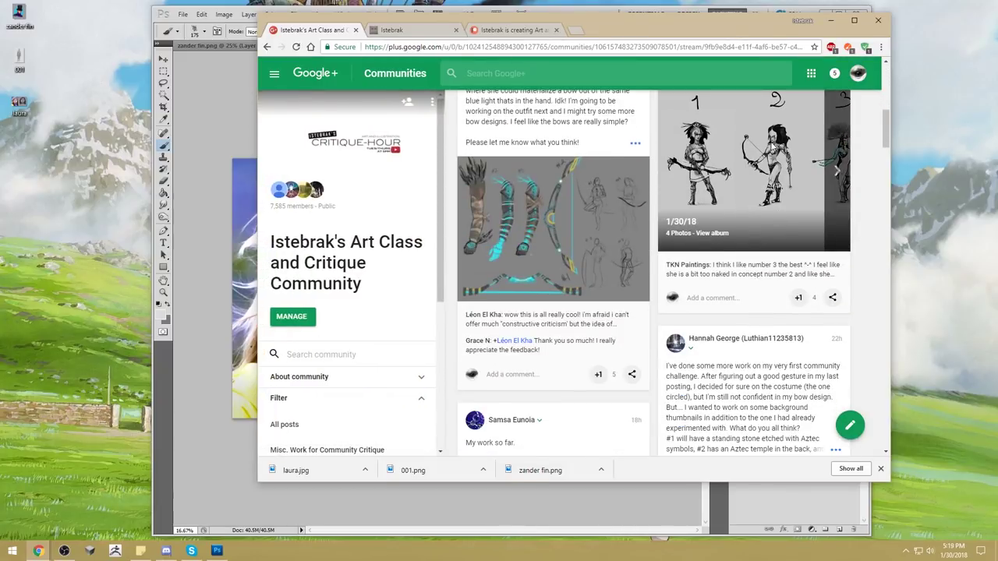
scroll(564, 276, down, 3)
scroll(564, 276, up, 3)
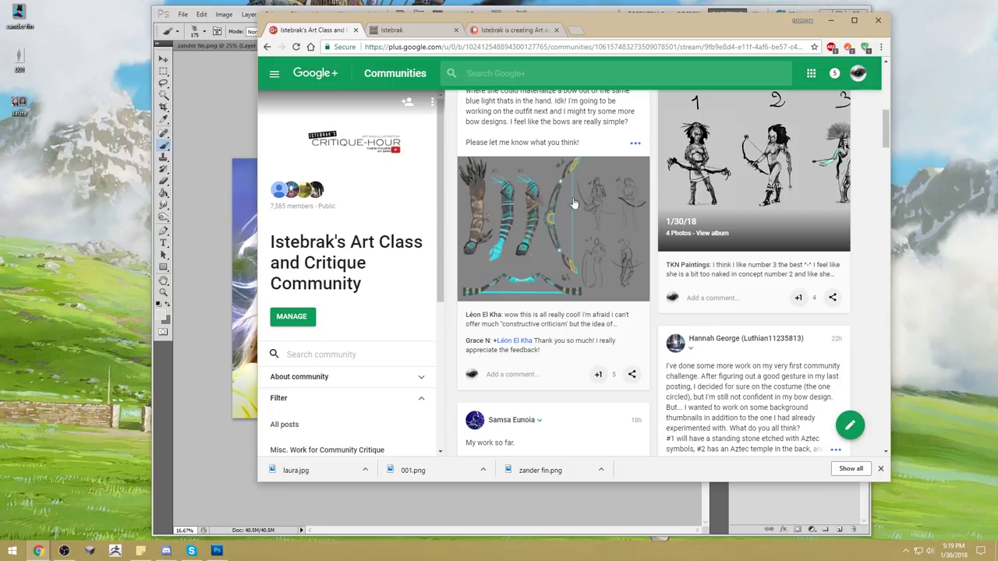
scroll(782, 318, down, 3)
scroll(782, 317, down, 5)
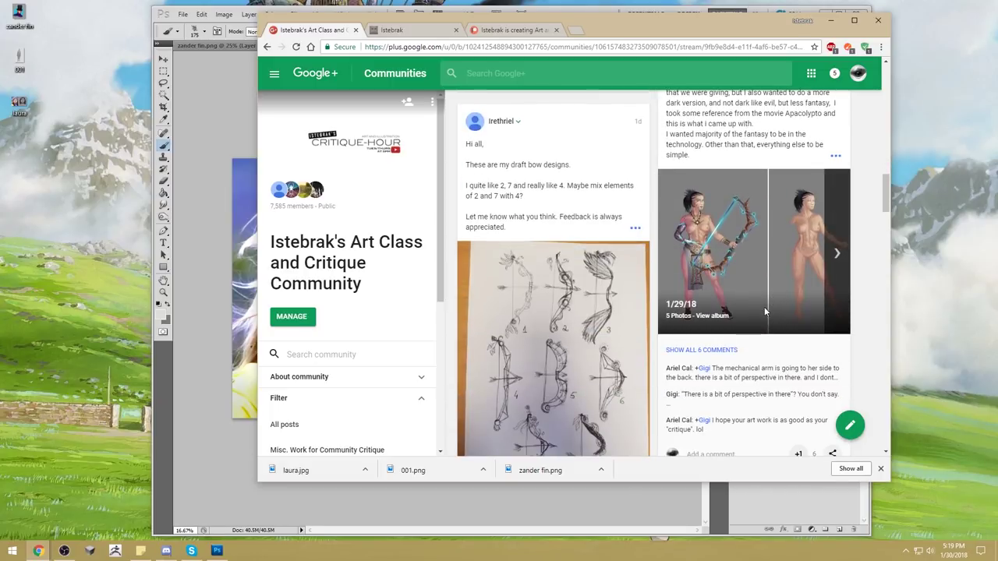
scroll(769, 310, down, 10)
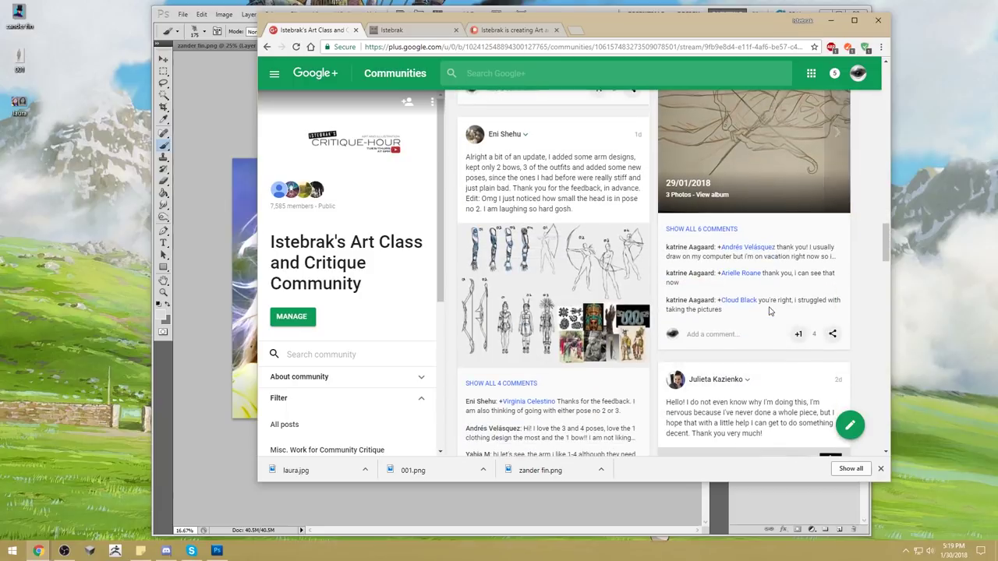
scroll(769, 309, down, 3)
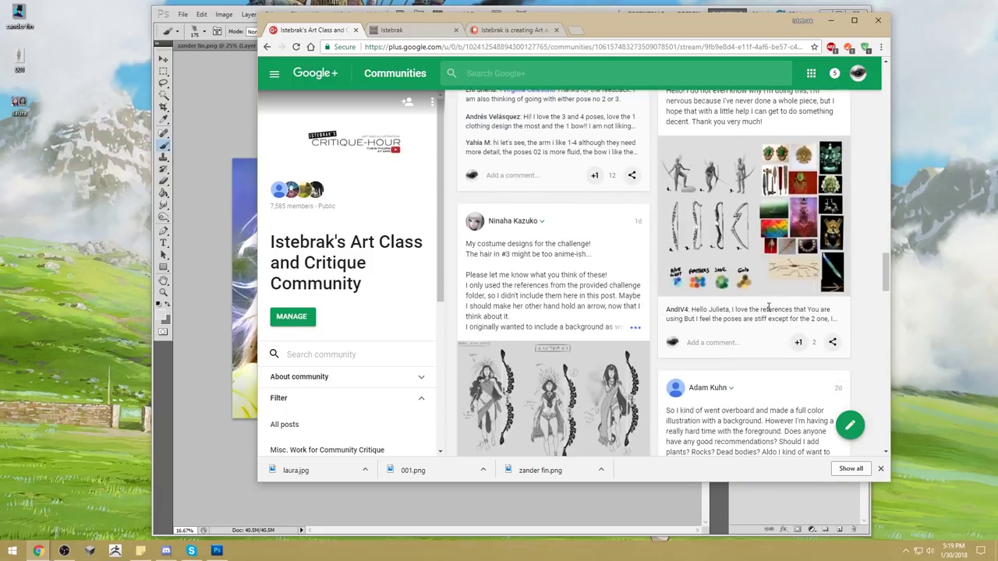
scroll(752, 355, down, 4)
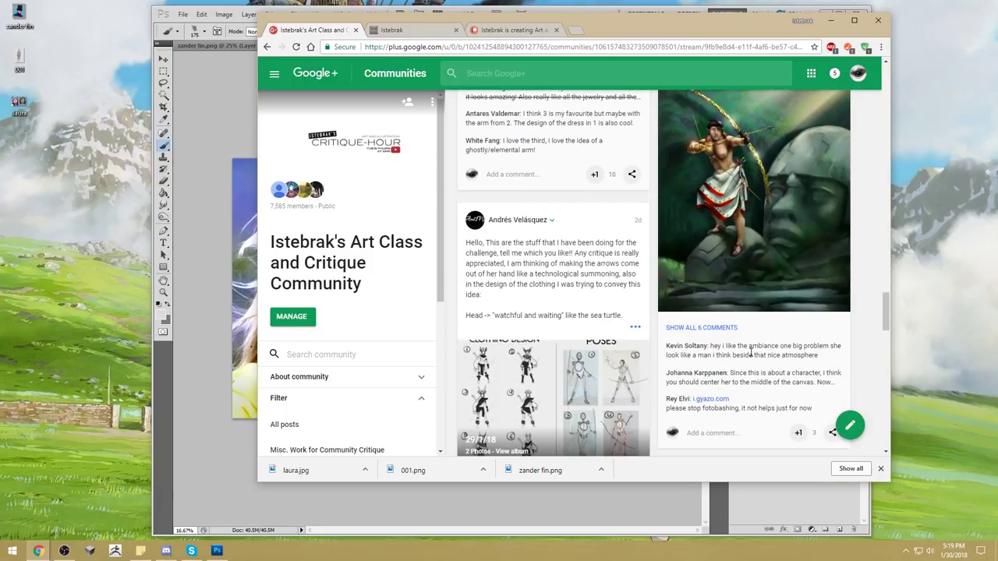
scroll(751, 353, down, 1)
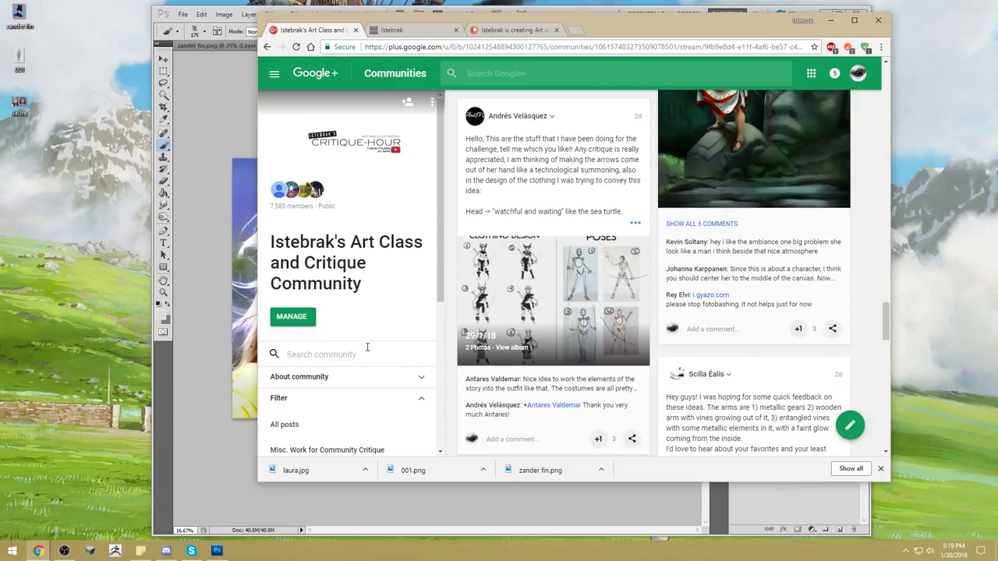
- Filter the community to show All posts
scroll(439, 234, down, 2)
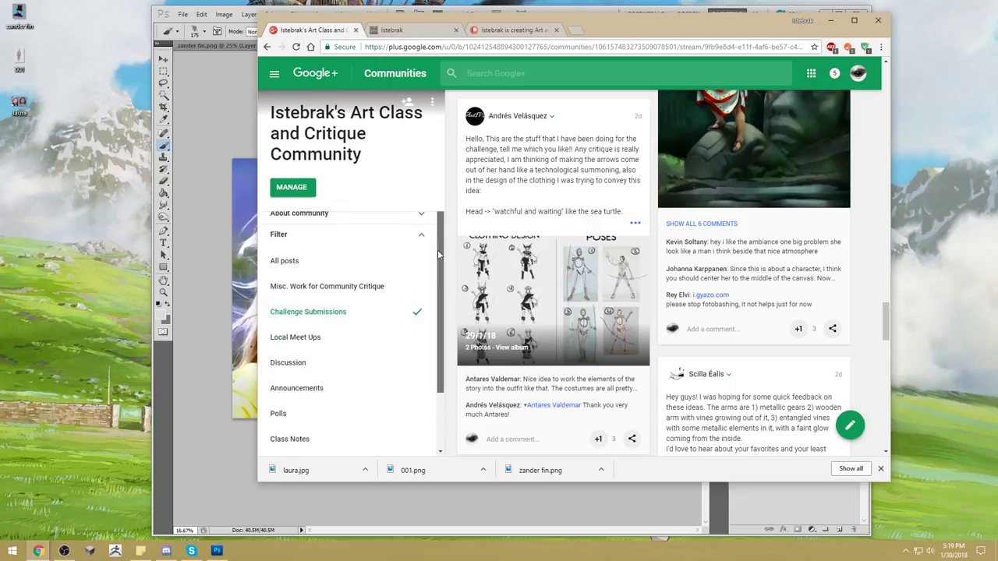
scroll(439, 248, up, 2)
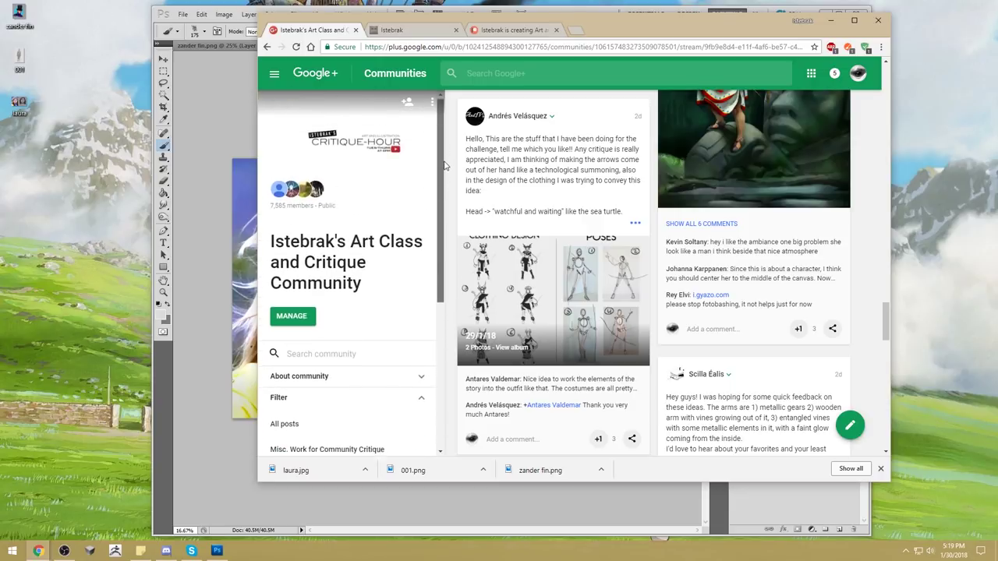
scroll(441, 195, down, 1)
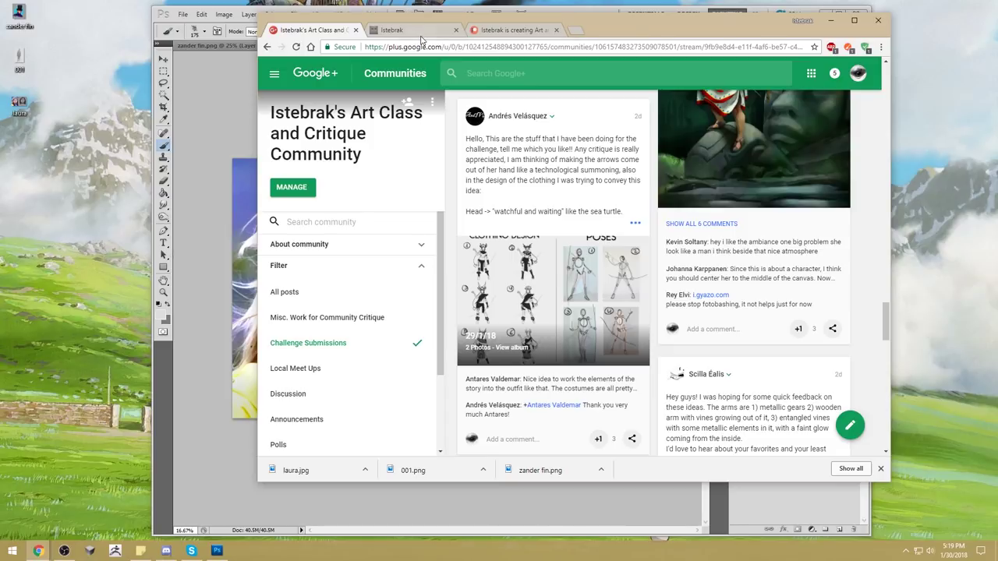
click(299, 292)
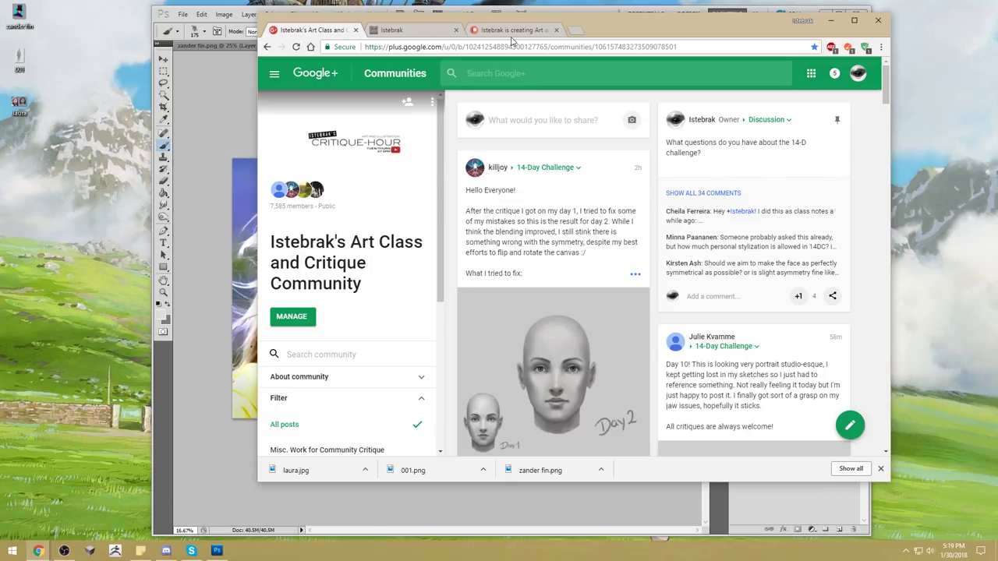
- Open the Community page of istebrak.com and read down to the questions on critique hours and the 14-Day Challenge
click(418, 31)
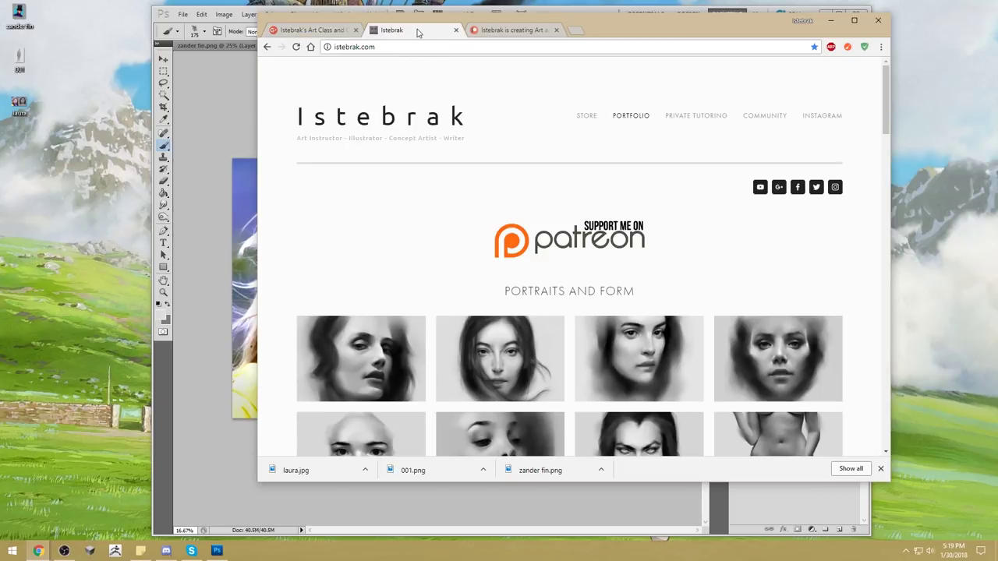
click(767, 118)
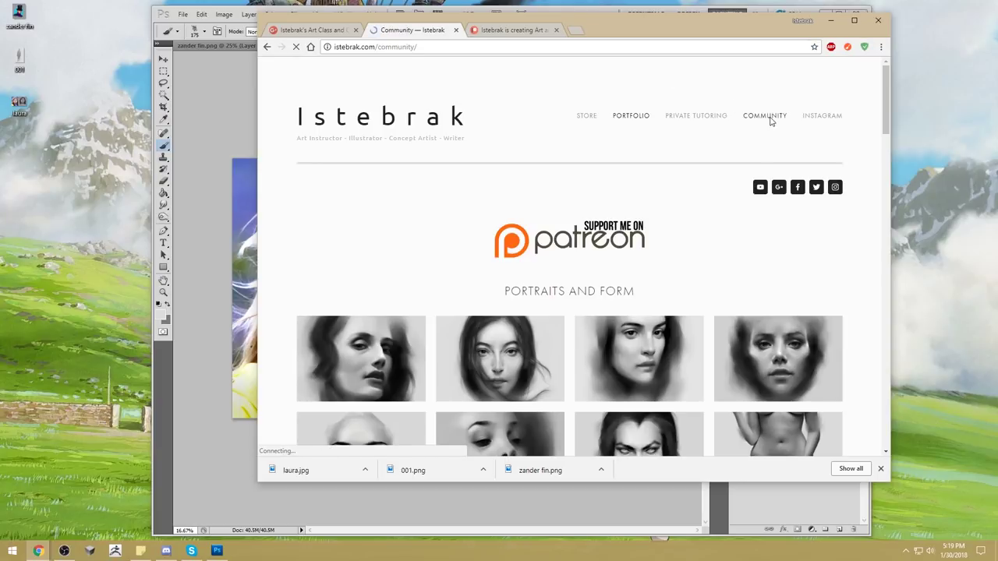
scroll(653, 328, down, 15)
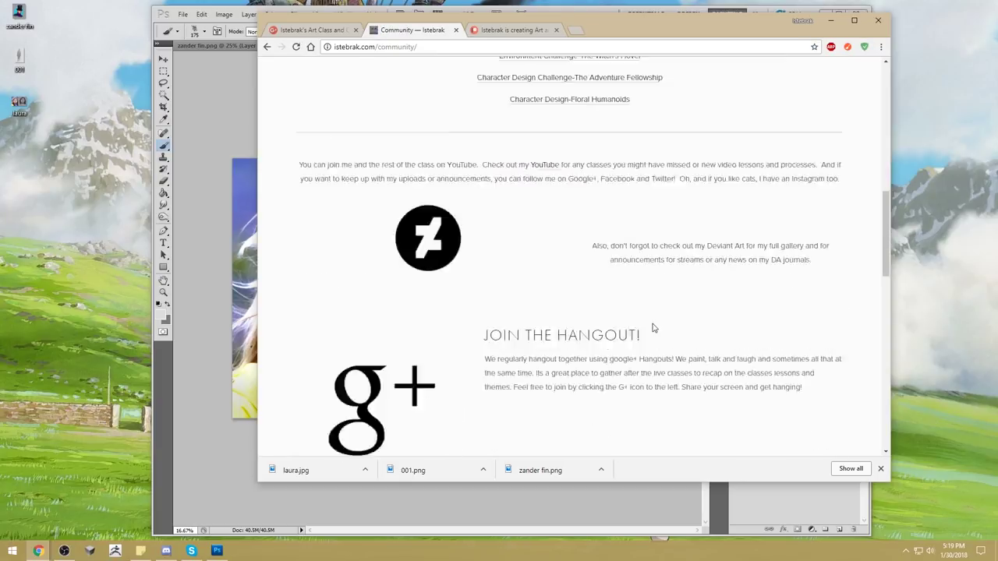
scroll(656, 333, down, 3)
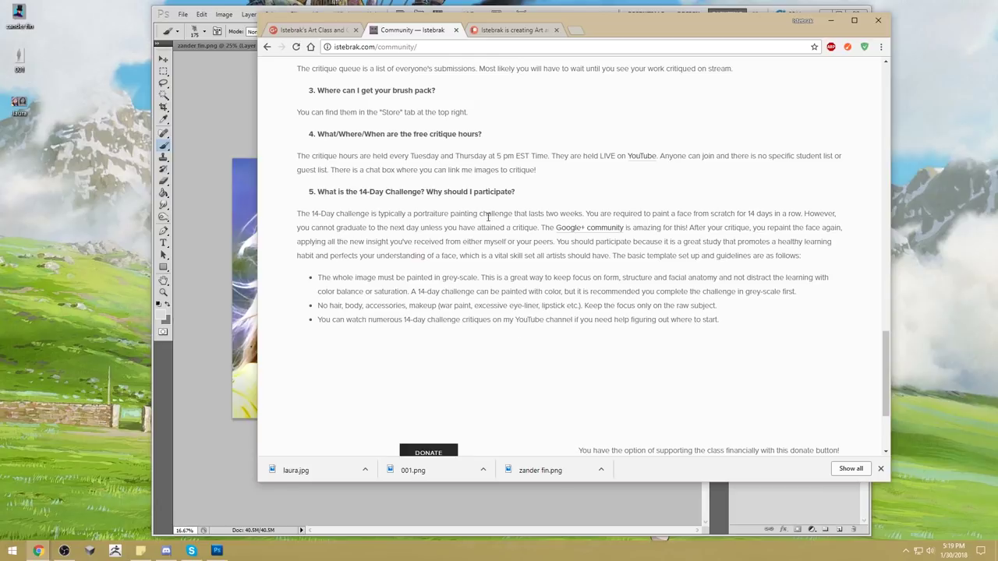
- Look over the Patreon page's overview, goals and Watcher reward tier
click(513, 31)
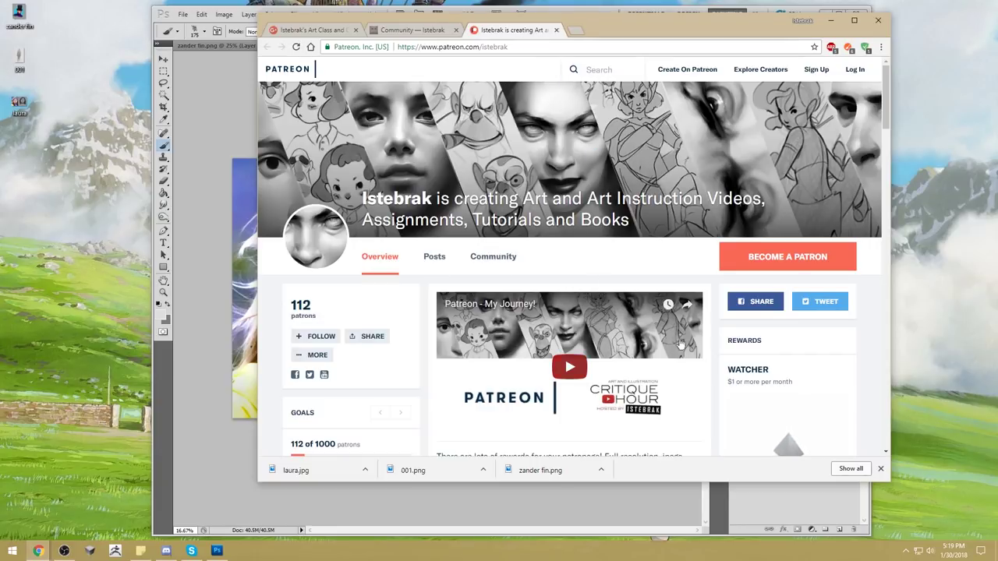
scroll(740, 316, down, 2)
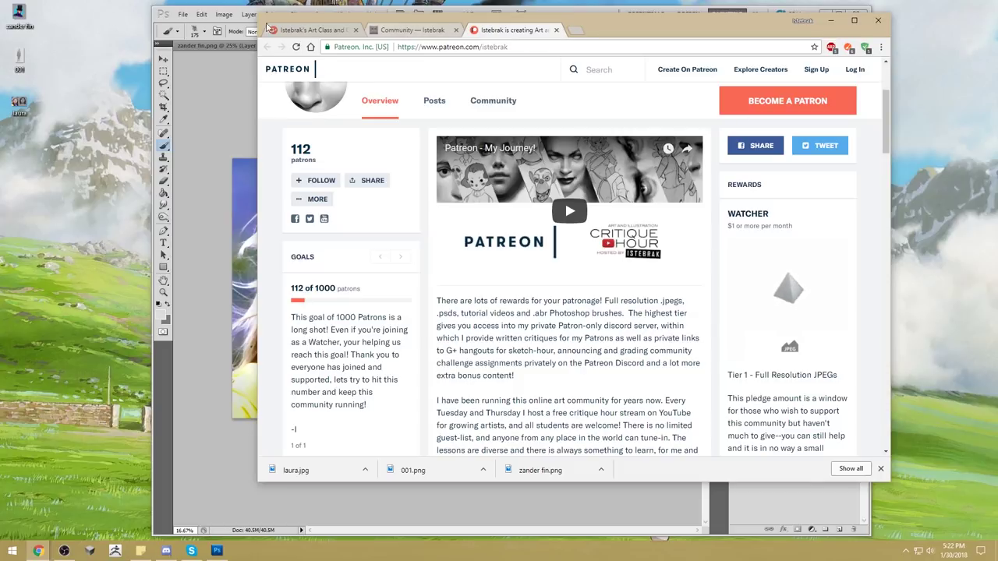
- Open the YouTube channel linked on the istebrak.com Community page in a new tab and show its notifications
click(415, 31)
scroll(790, 273, up, 15)
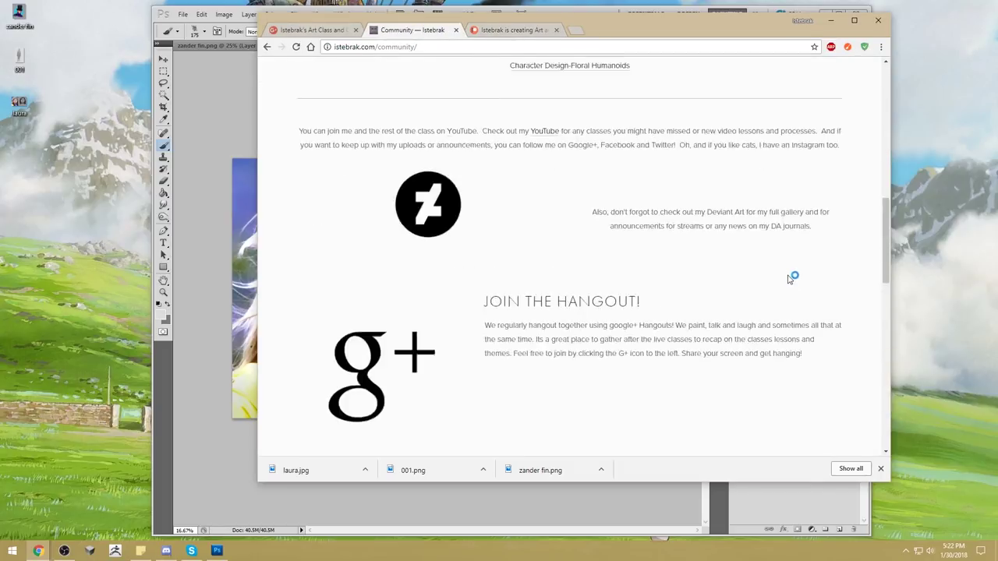
scroll(790, 280, up, 2)
right_click(760, 188)
click(804, 194)
click(515, 30)
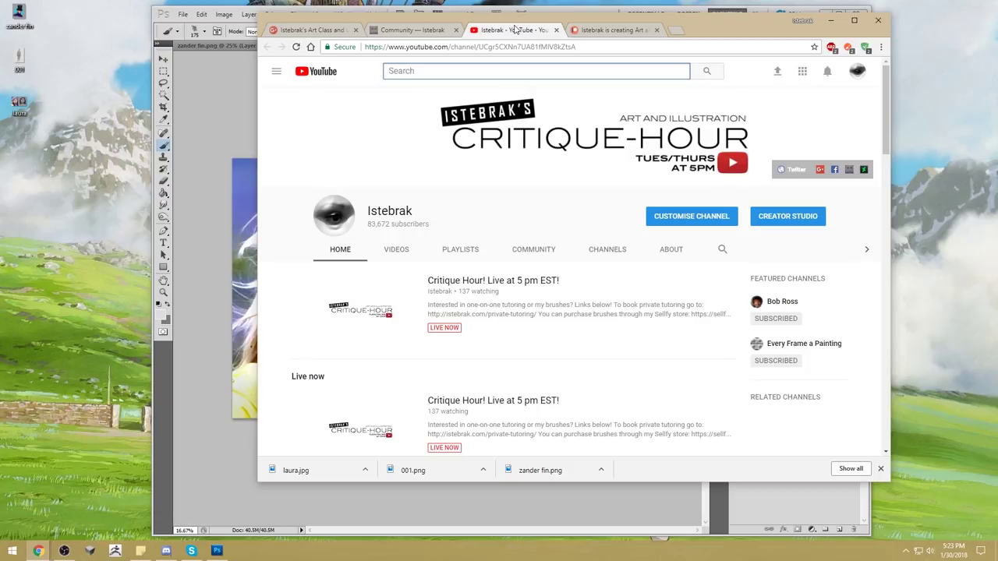
click(827, 71)
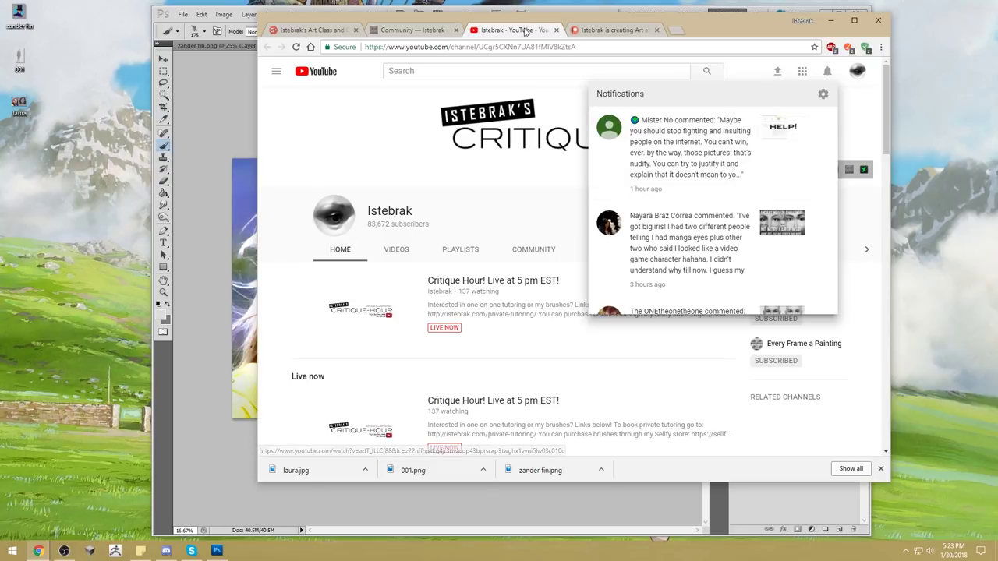
- Return to the Google+ community page and minimize the browser
click(434, 32)
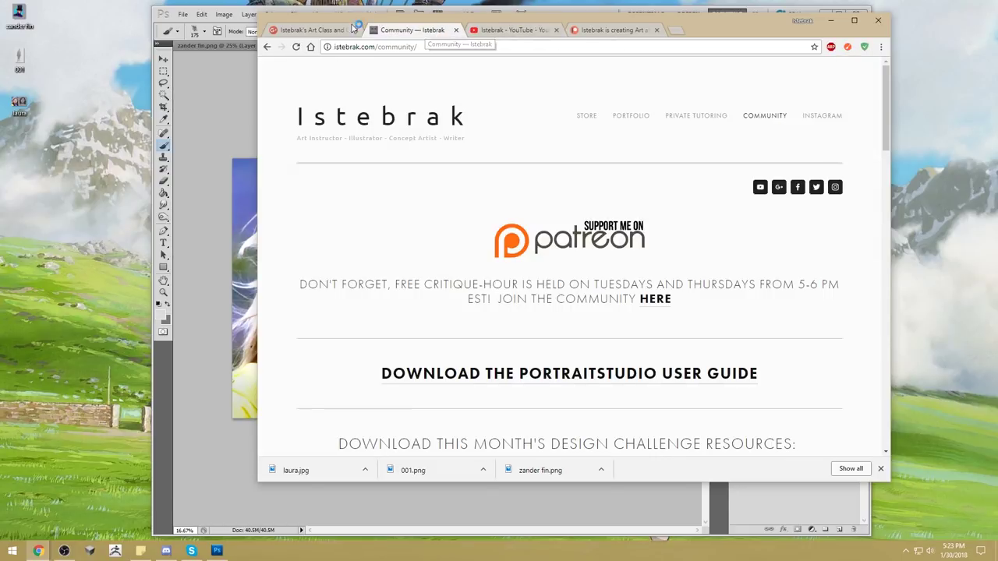
click(351, 29)
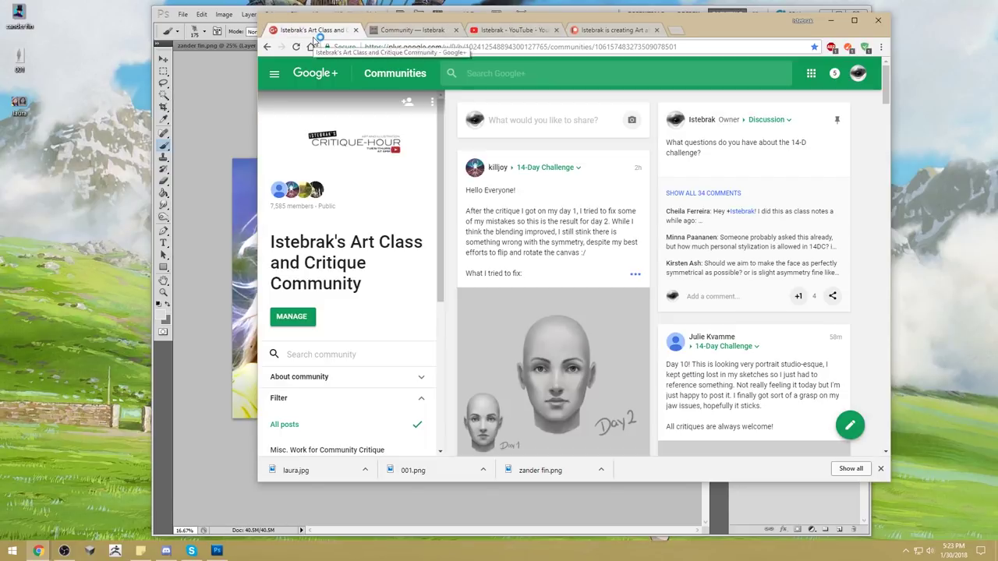
click(833, 20)
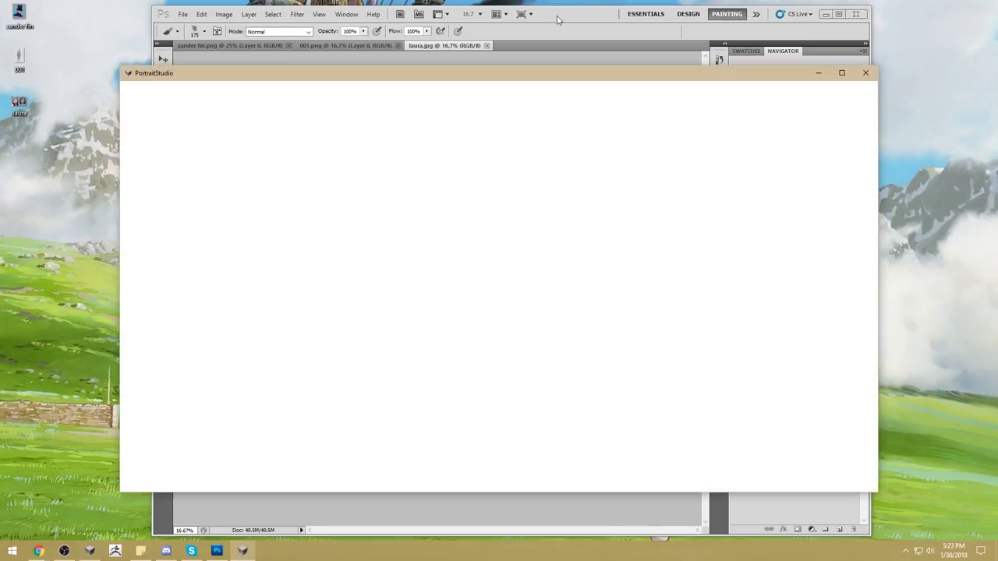
- Shift the Photoshop window slightly sideways and bring PortraitStudio up in front of it
click(580, 14)
drag(576, 14, 606, 17)
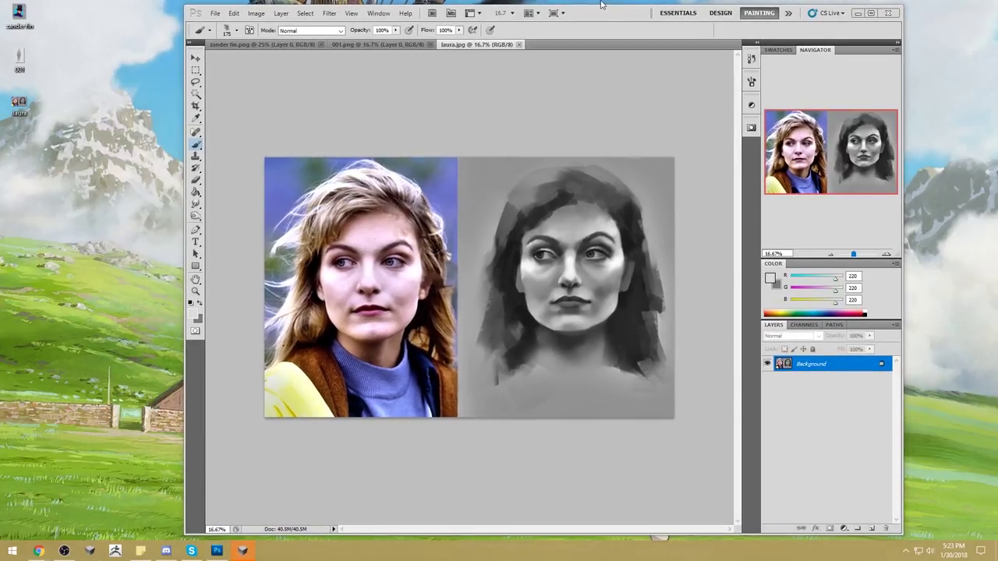
click(954, 550)
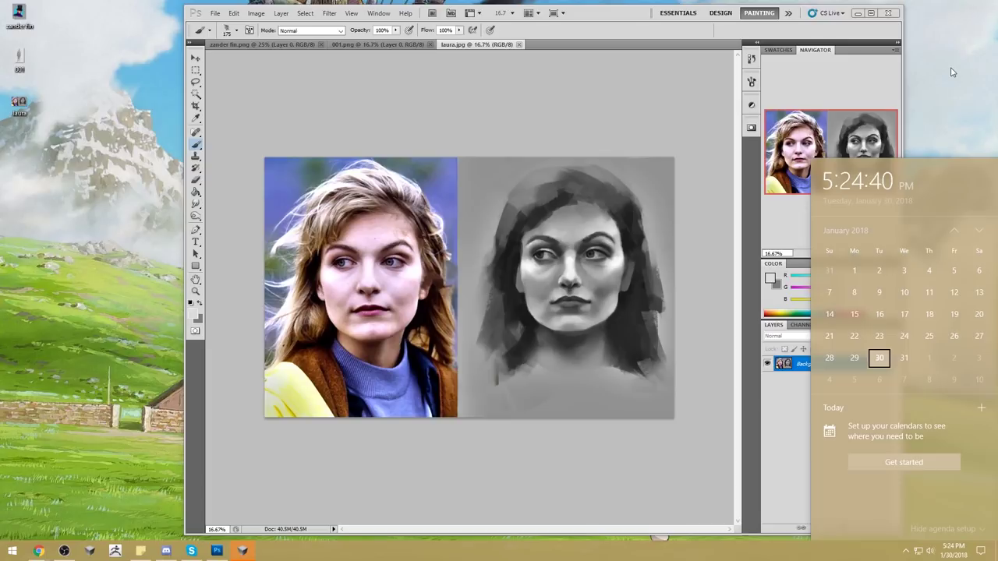
click(241, 552)
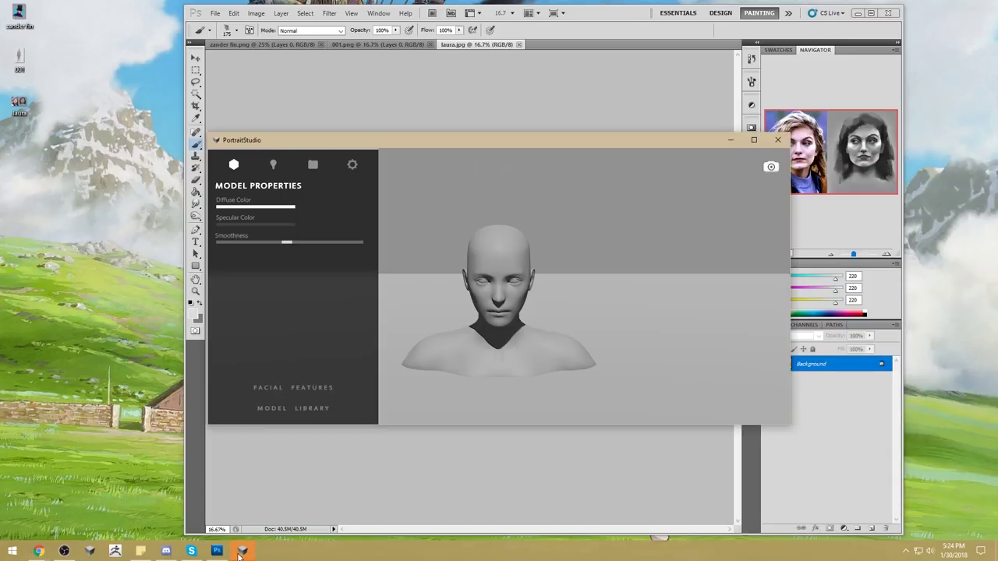
- Display 001.png in Photoshop, then bring PortraitStudio in front of it and shift its window aside
click(374, 44)
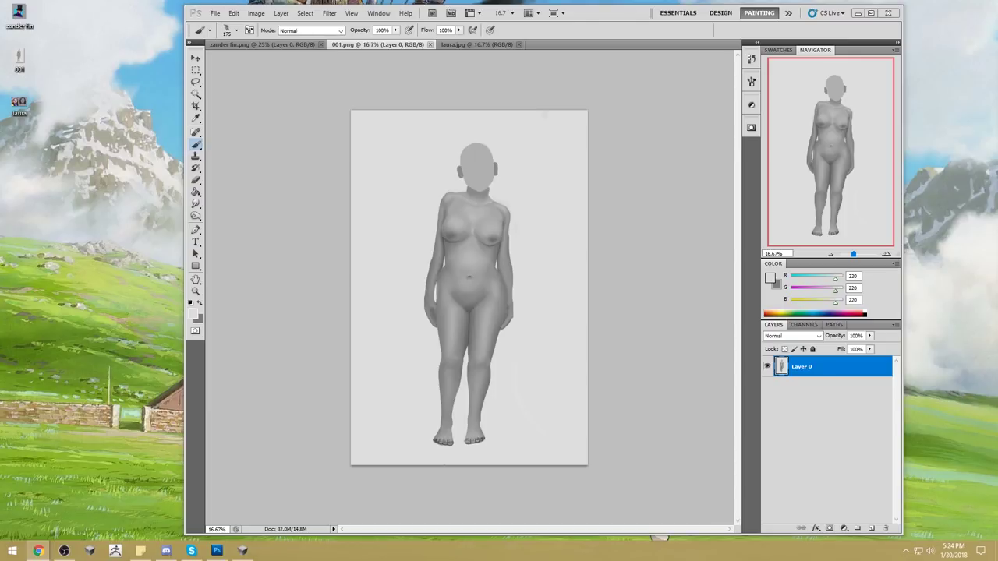
click(243, 551)
drag(519, 145, 398, 154)
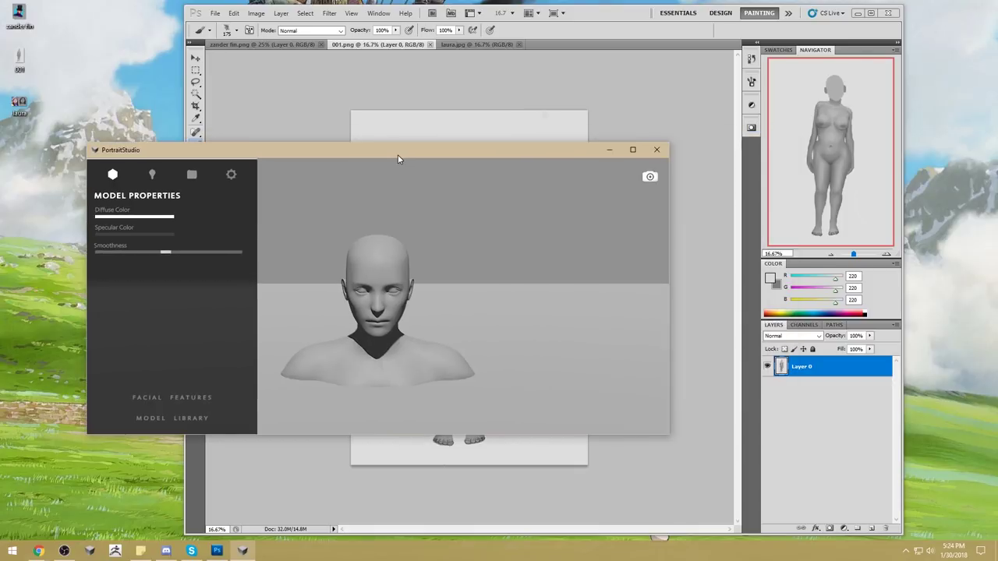
- Switch to the browser's Google+ community page and show its notifications
mouse_move(38, 551)
click(112, 510)
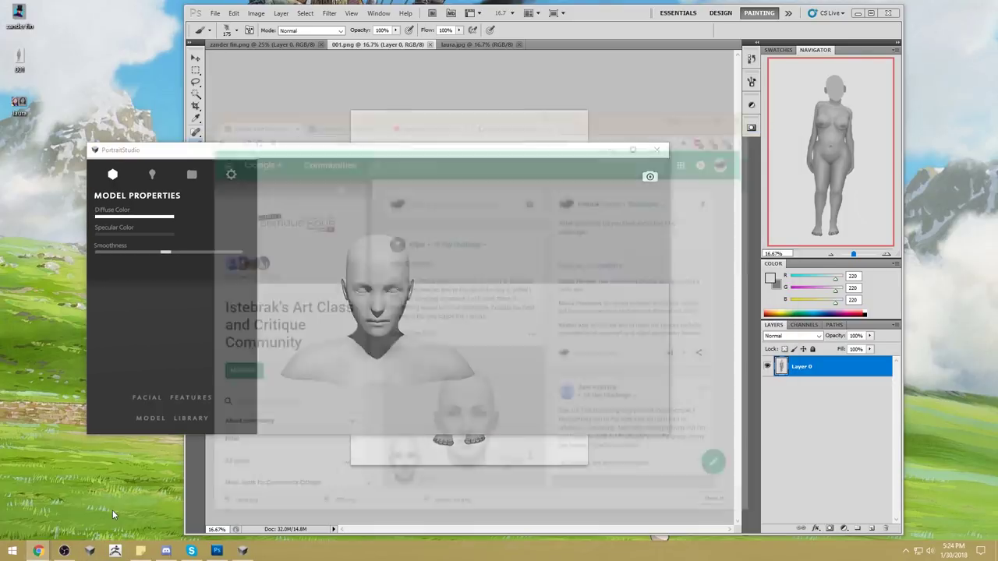
click(834, 73)
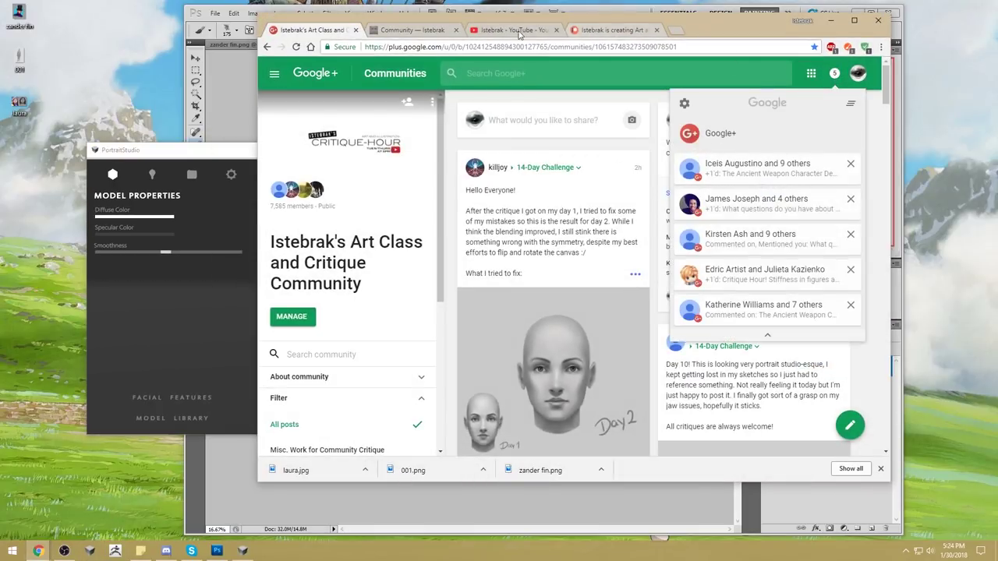
- Load YouTube in a new tab and open the video comment listed in its notifications
click(676, 29)
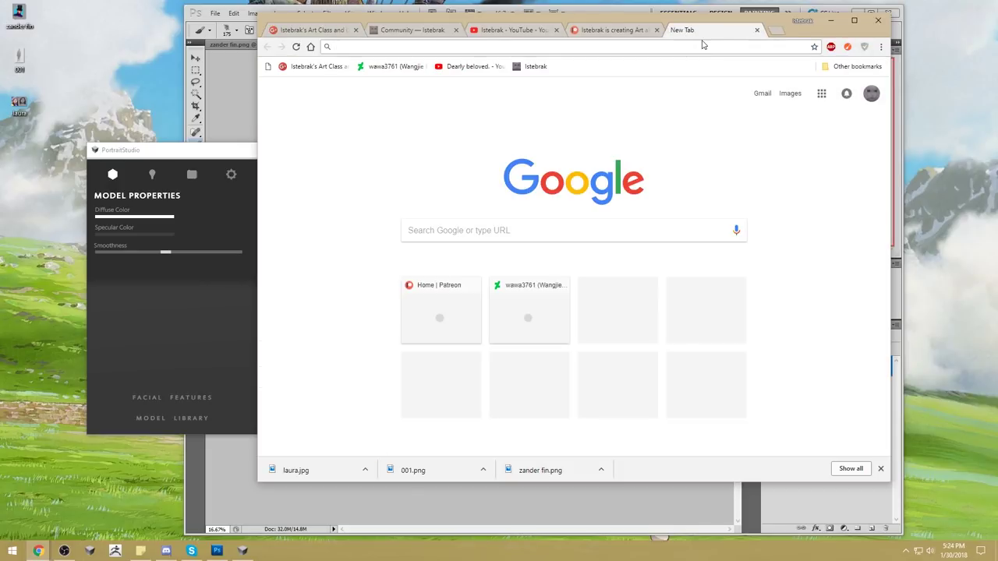
text(you)
key(Return)
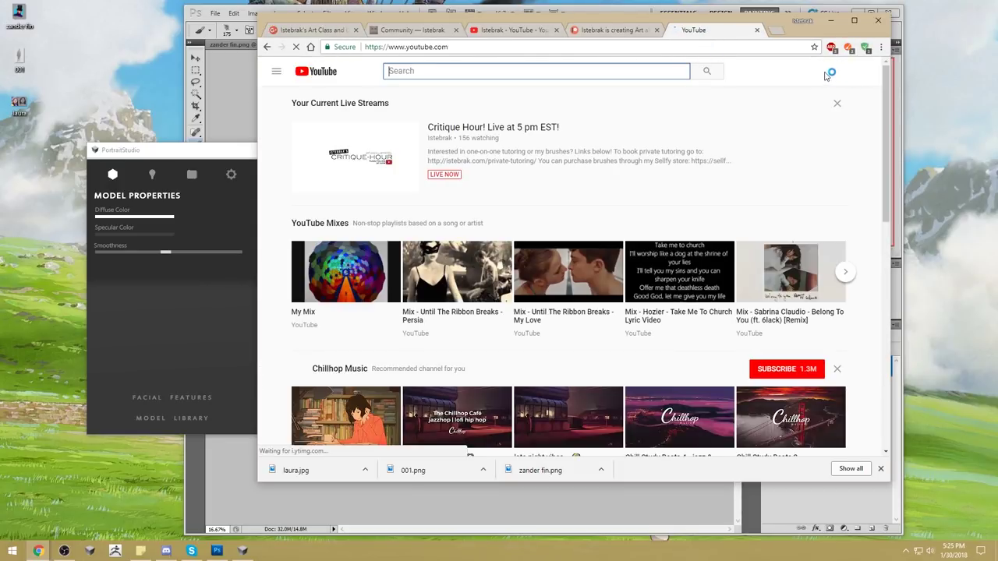
click(827, 75)
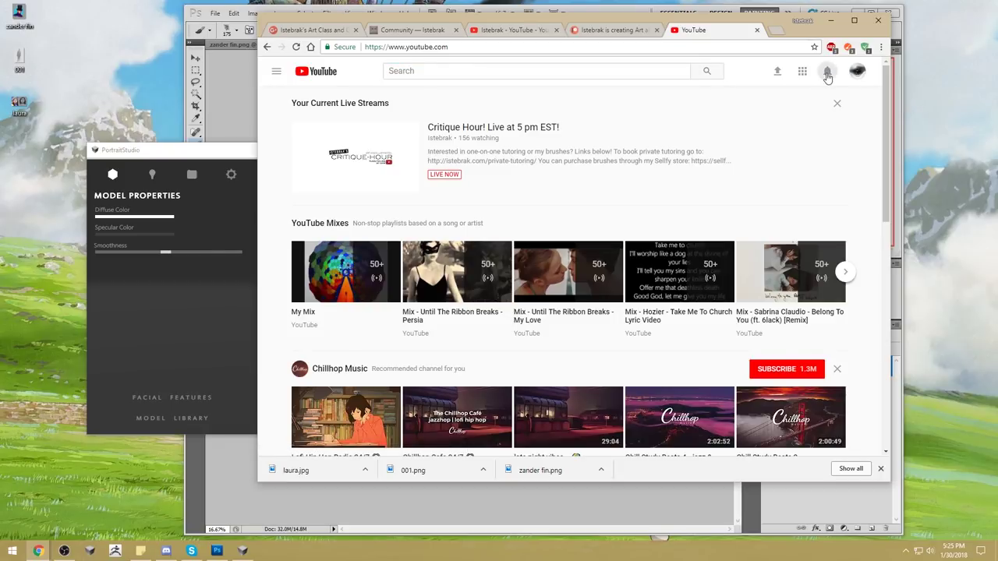
click(676, 210)
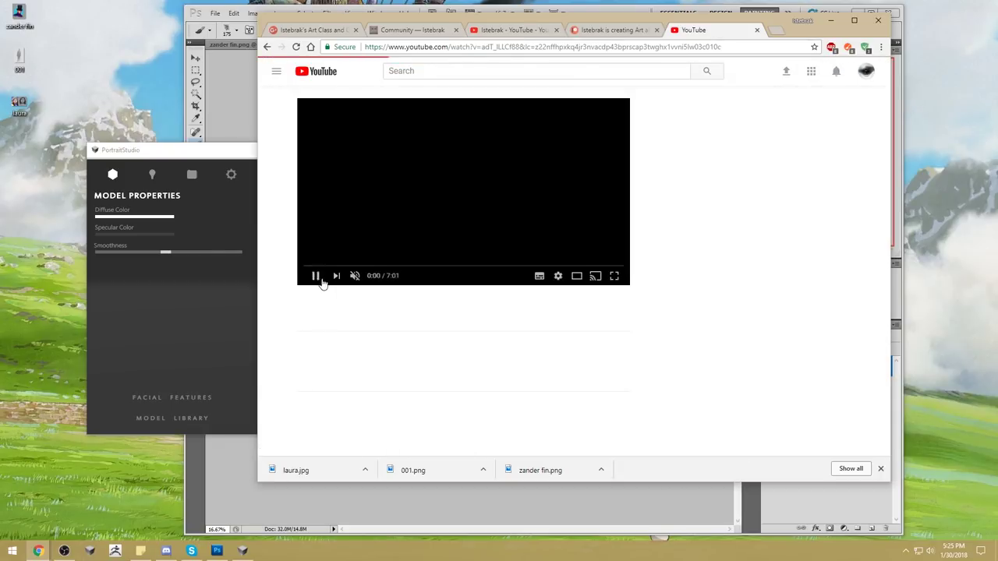
- Expand the highlighted comment under the video to its full text and select its closing sentence
scroll(360, 318, down, 5)
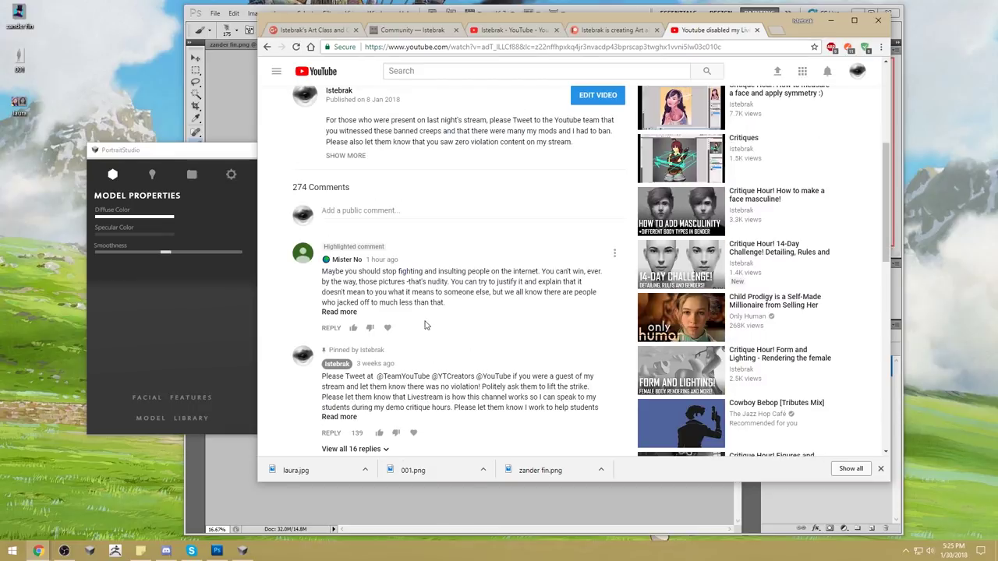
click(351, 314)
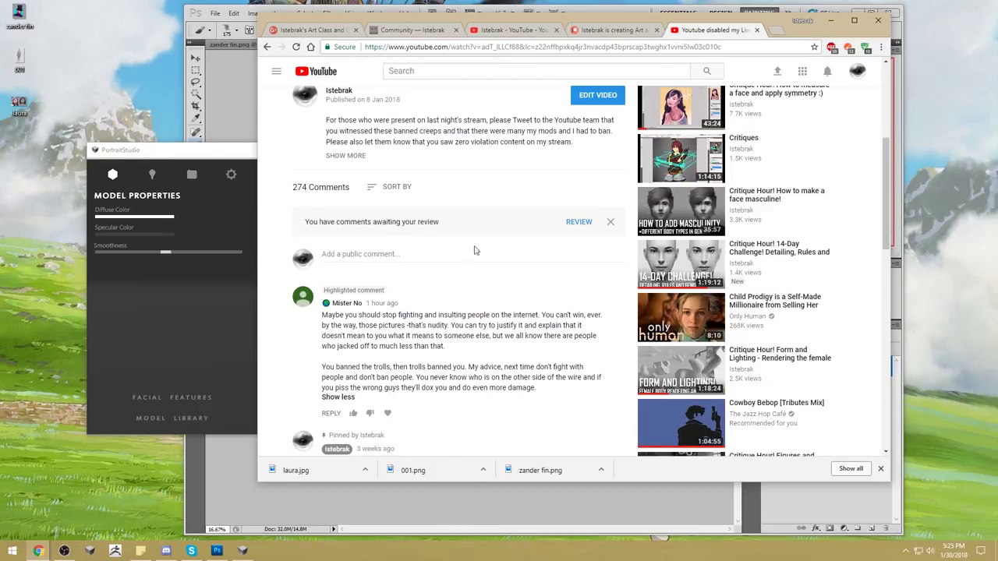
scroll(496, 306, up, 3)
scroll(481, 182, down, 5)
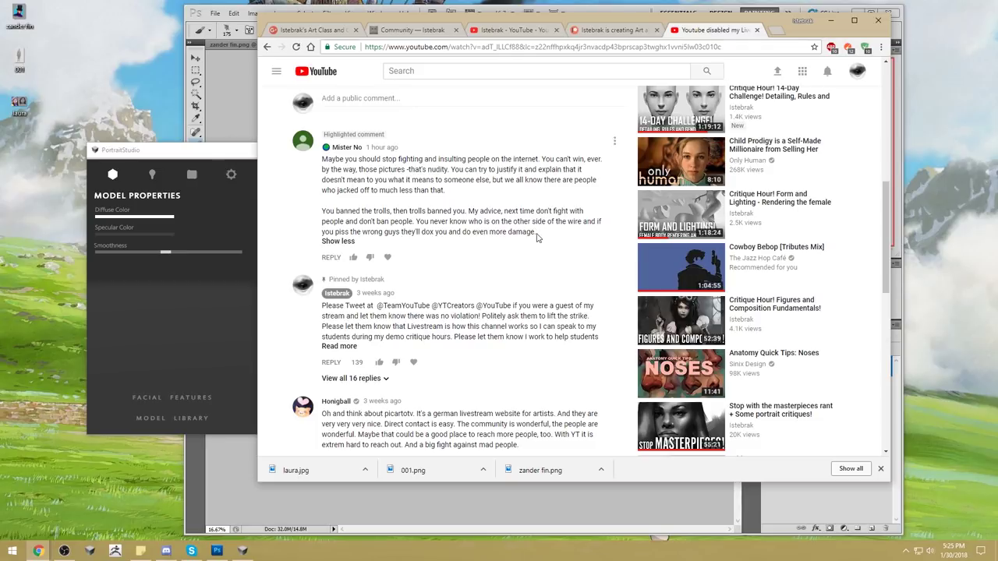
drag(536, 237, 417, 224)
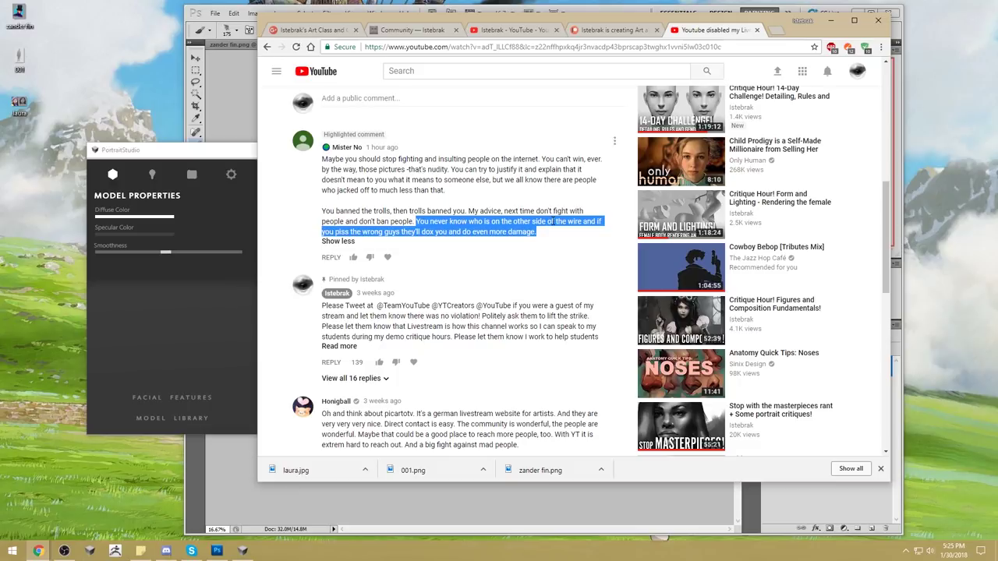
- Dismiss the notice about comments awaiting review and check the highlighted comment's moderation options
scroll(471, 226, up, 6)
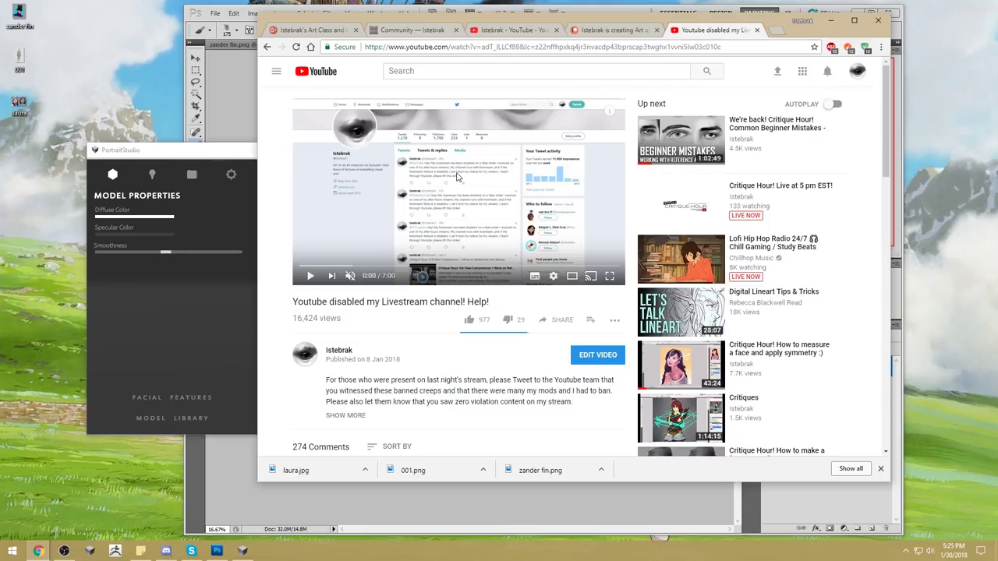
scroll(458, 173, down, 3)
scroll(468, 176, down, 3)
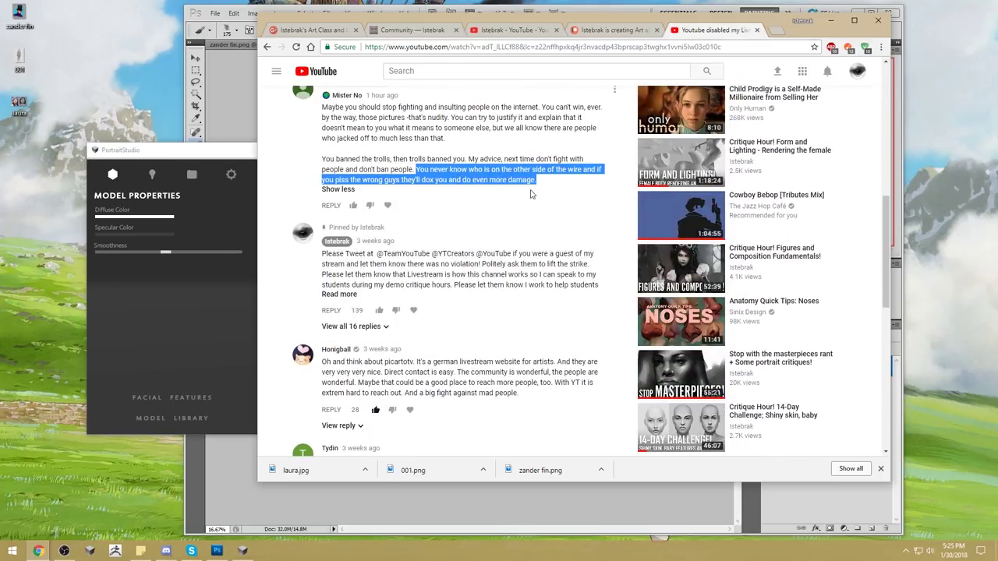
scroll(534, 195, up, 1)
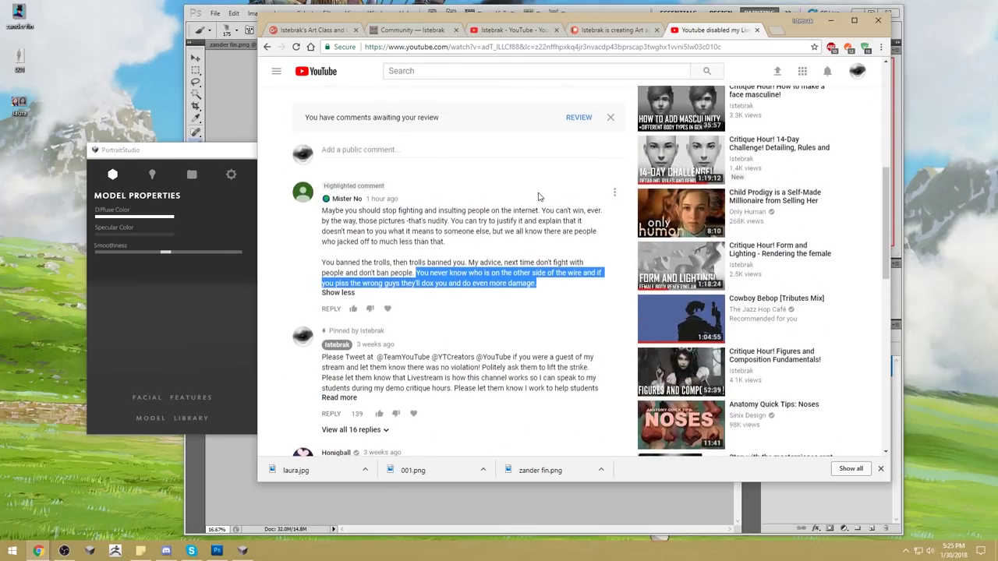
click(611, 118)
scroll(503, 259, up, 1)
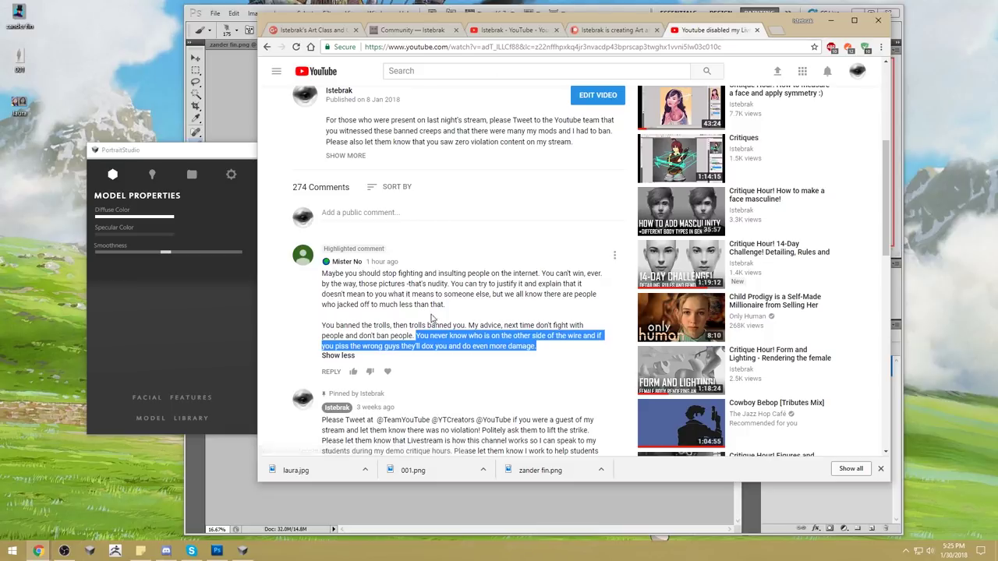
scroll(463, 344, up, 1)
scroll(460, 359, down, 2)
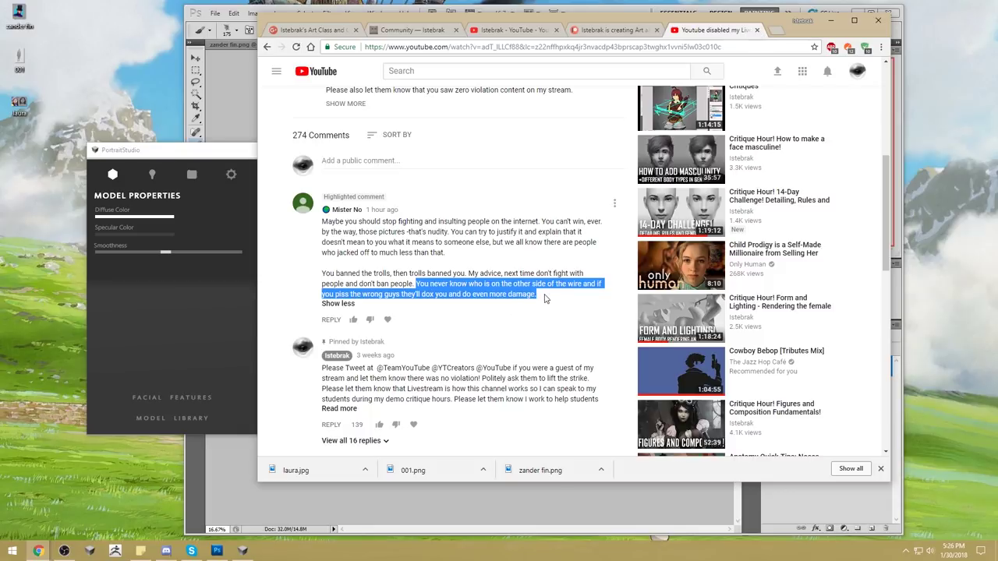
click(615, 204)
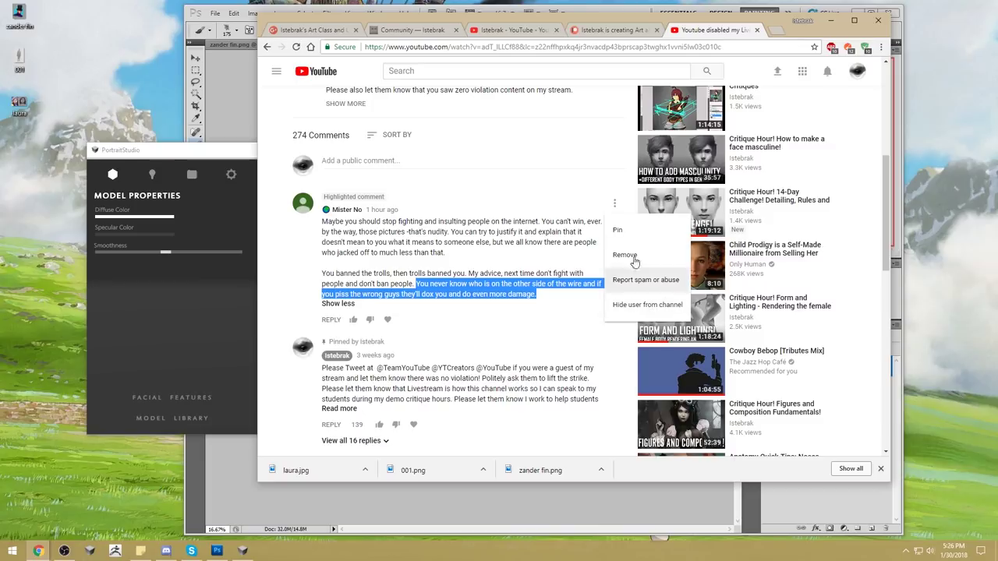
click(532, 263)
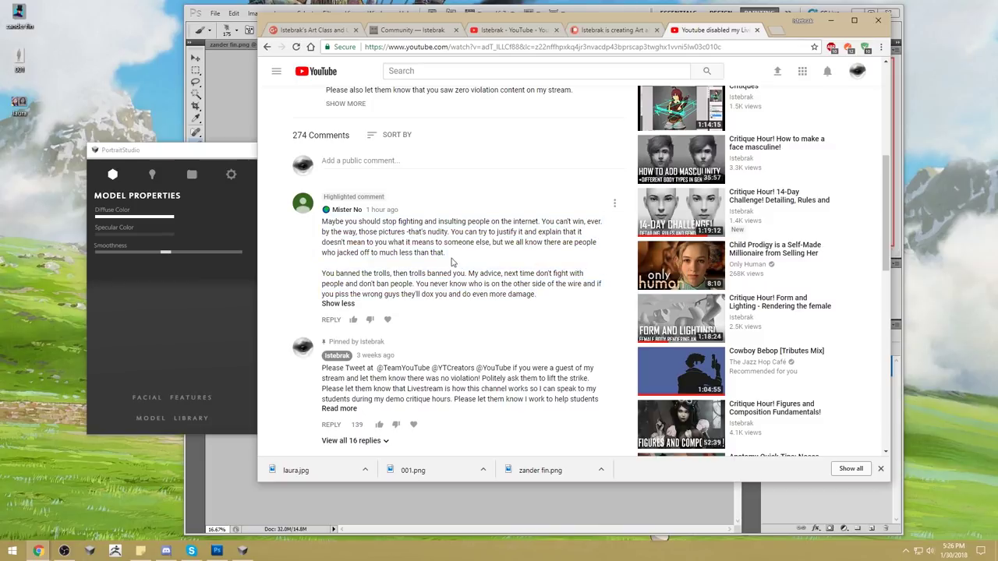
- Close the YouTube video tab and minimize the browser
click(757, 30)
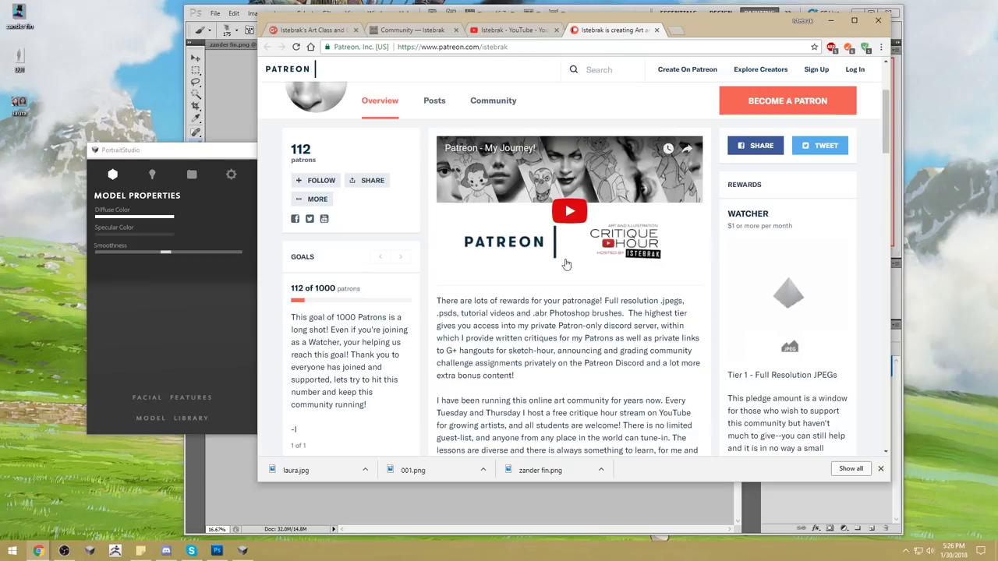
click(832, 26)
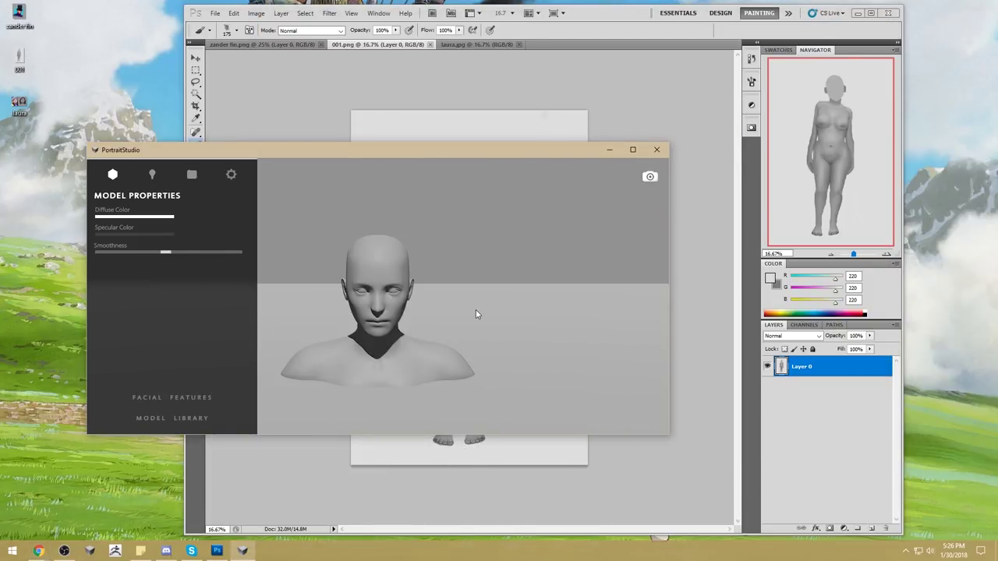
- Move the Photoshop window further aside and bring PortraitStudio back in front of it
drag(617, 18, 699, 13)
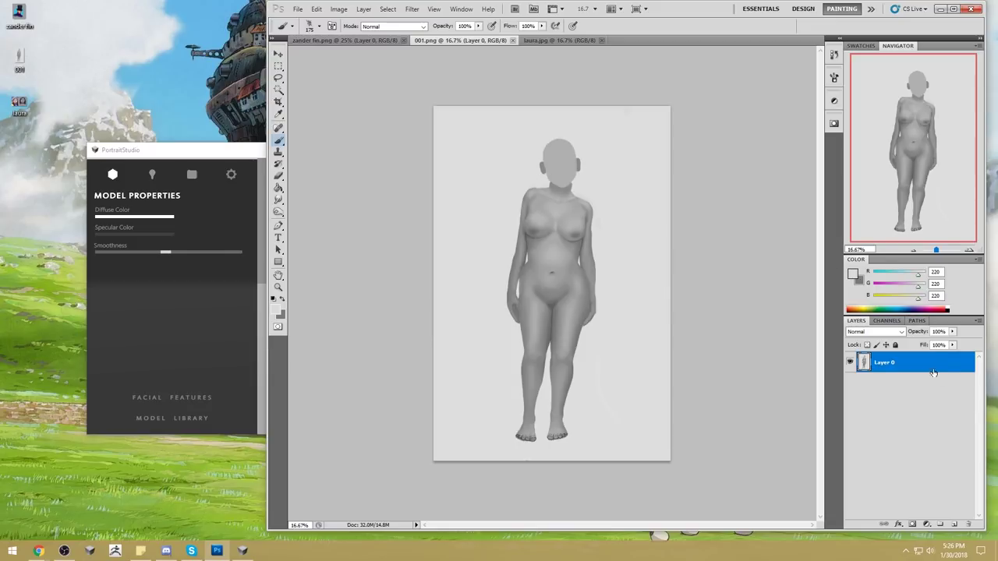
click(225, 148)
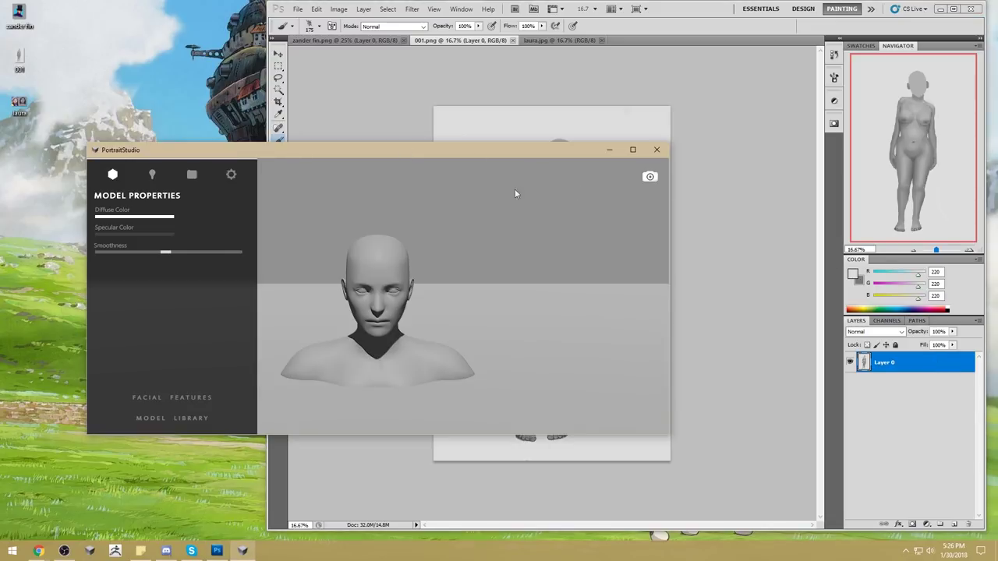
- Load the first full-body female figure from the Model Library and maximize the PortraitStudio window
click(163, 421)
scroll(209, 328, down, 5)
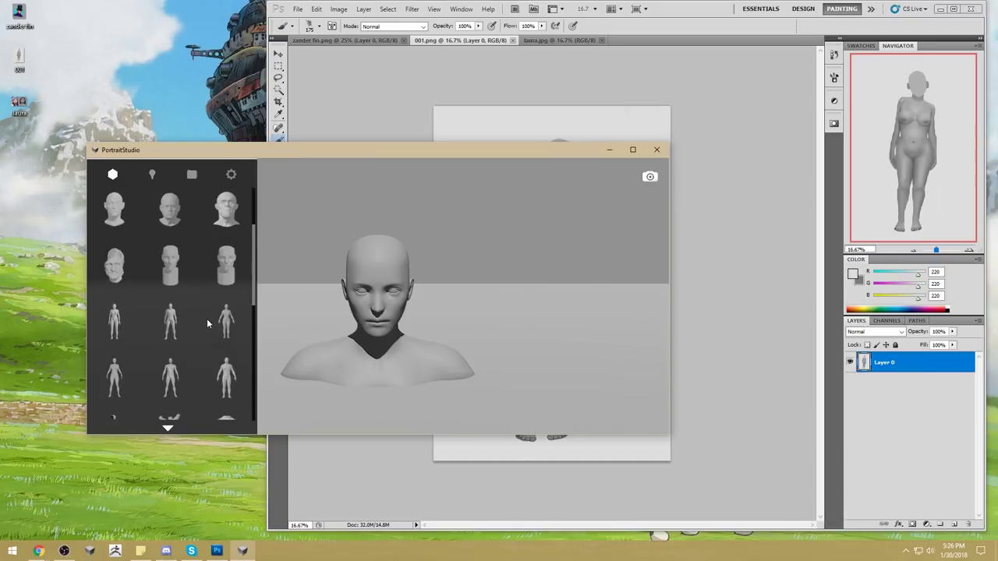
scroll(151, 307, up, 2)
click(114, 284)
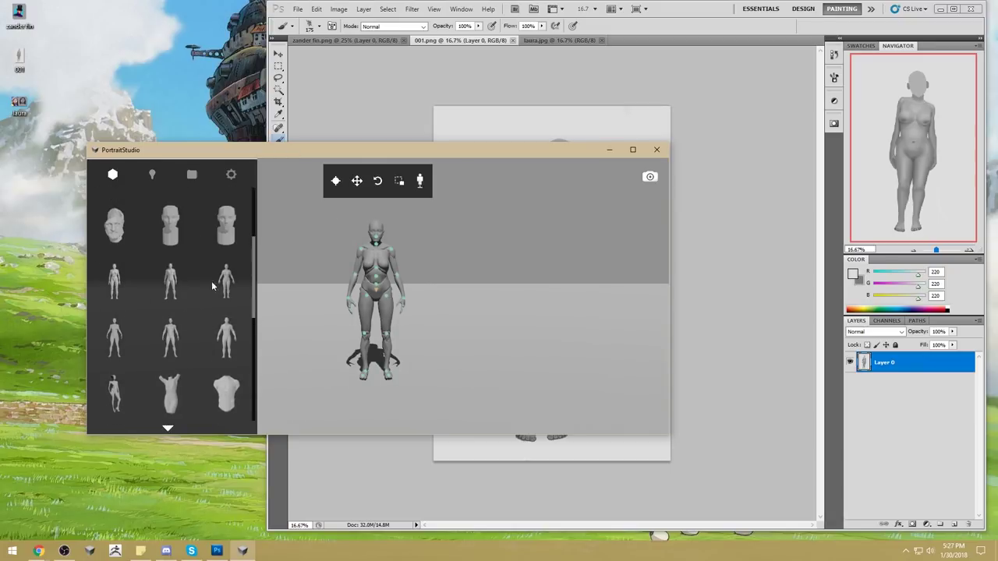
double_click(503, 149)
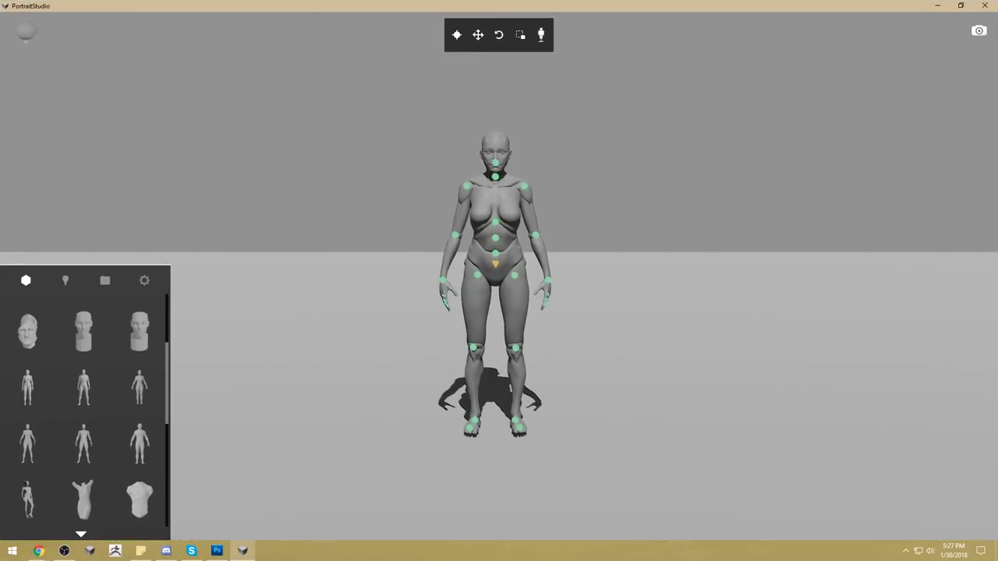
- Hide the joint markers on the female figure and view it from a lower, near eye-level angle
click(38, 552)
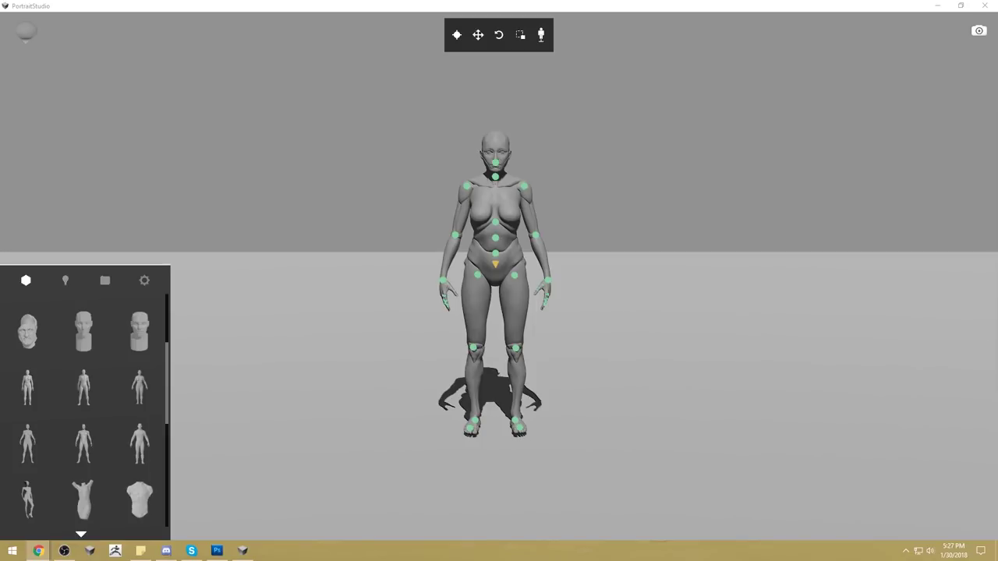
click(457, 34)
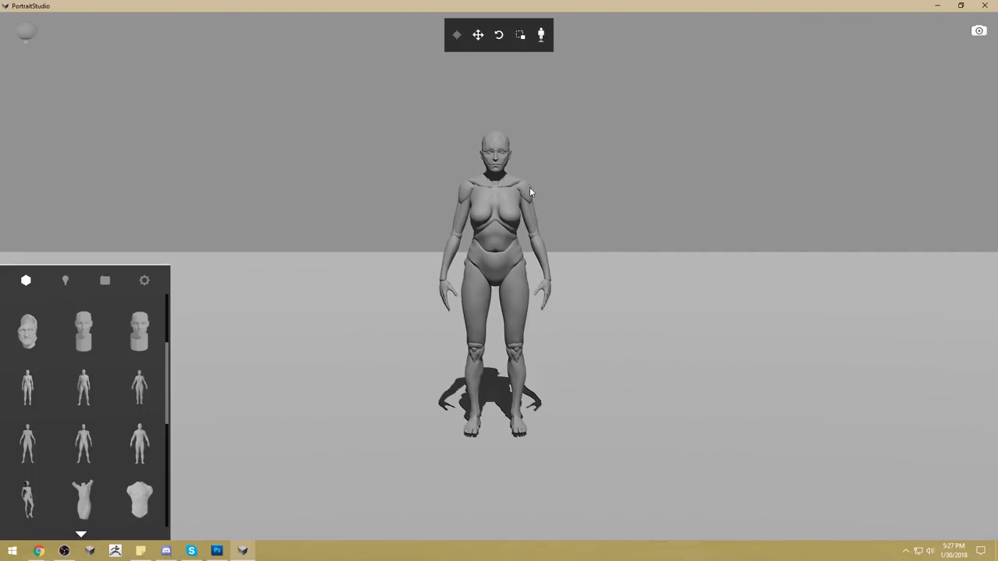
drag(546, 227, 677, 211)
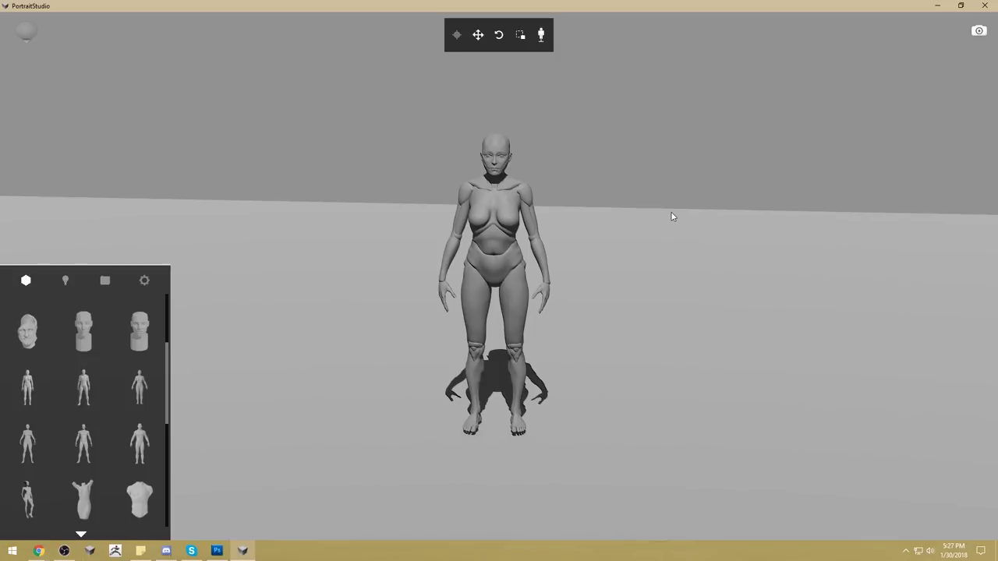
drag(585, 212, 606, 207)
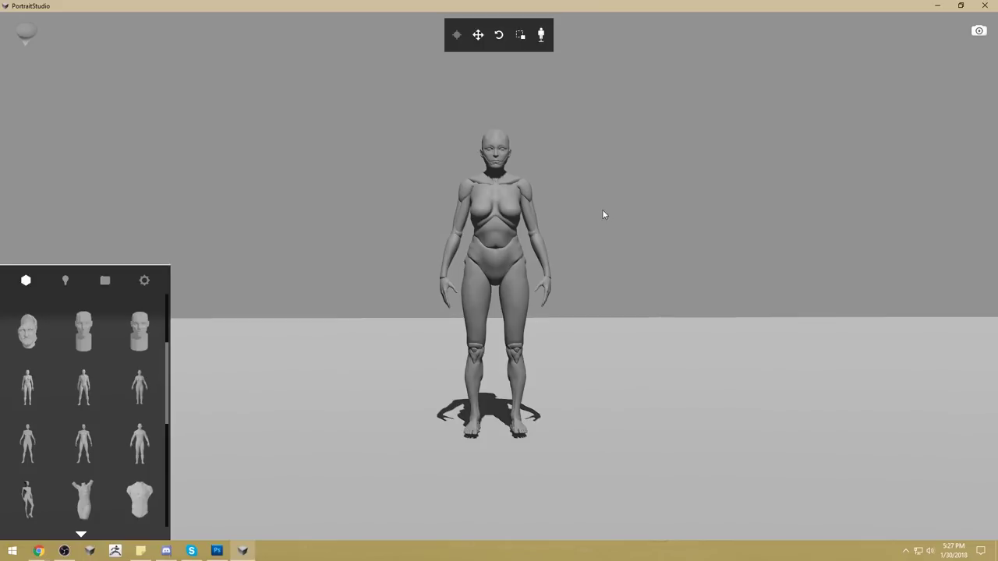
- Compare the 001.png figure painting in Photoshop with the female model in PortraitStudio
click(221, 555)
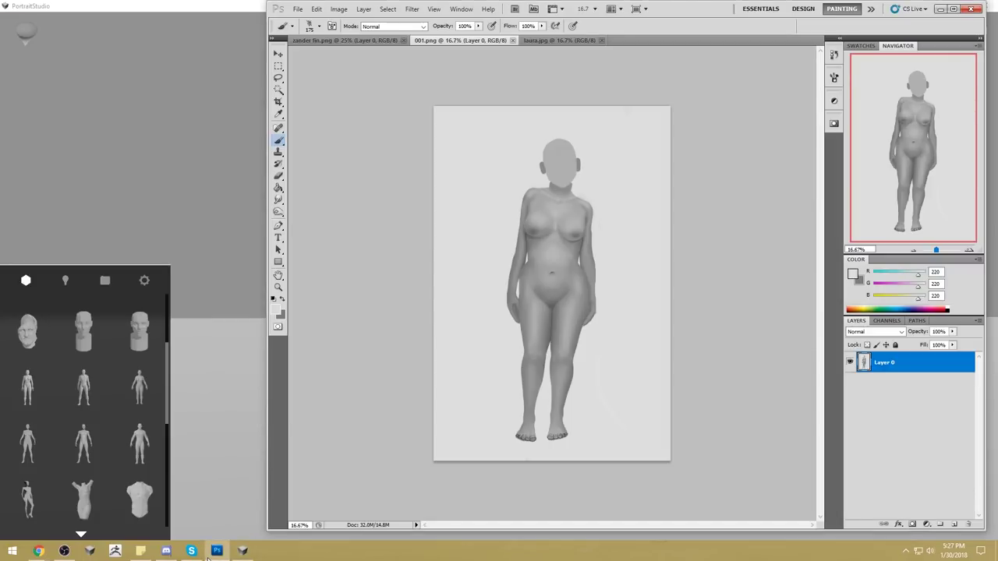
click(212, 554)
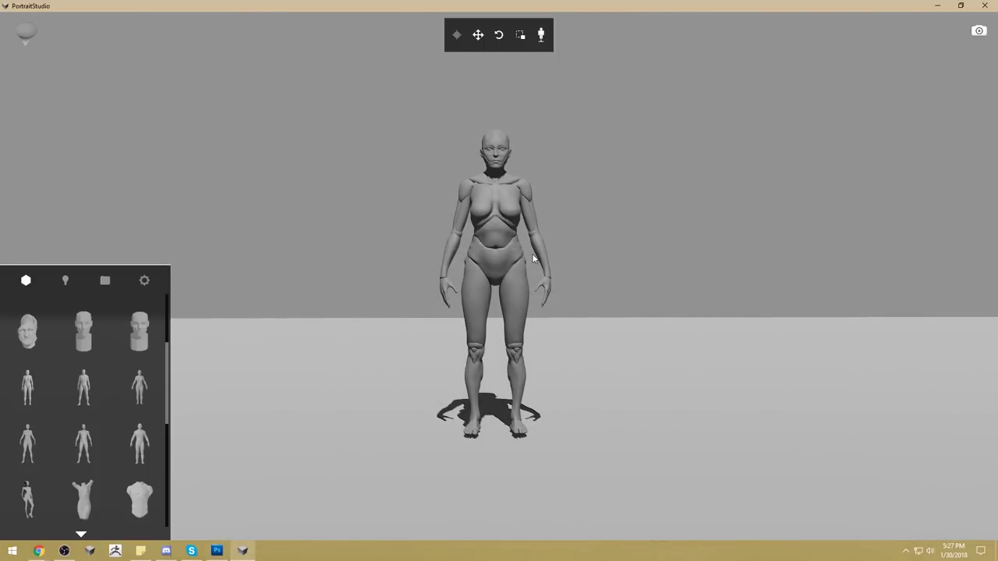
click(244, 552)
click(244, 552)
click(221, 554)
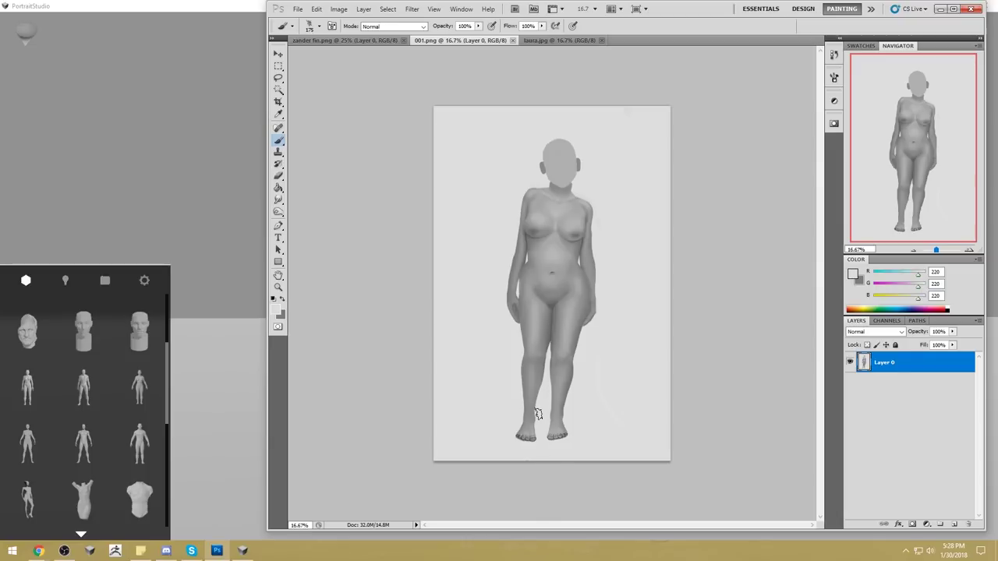
click(249, 355)
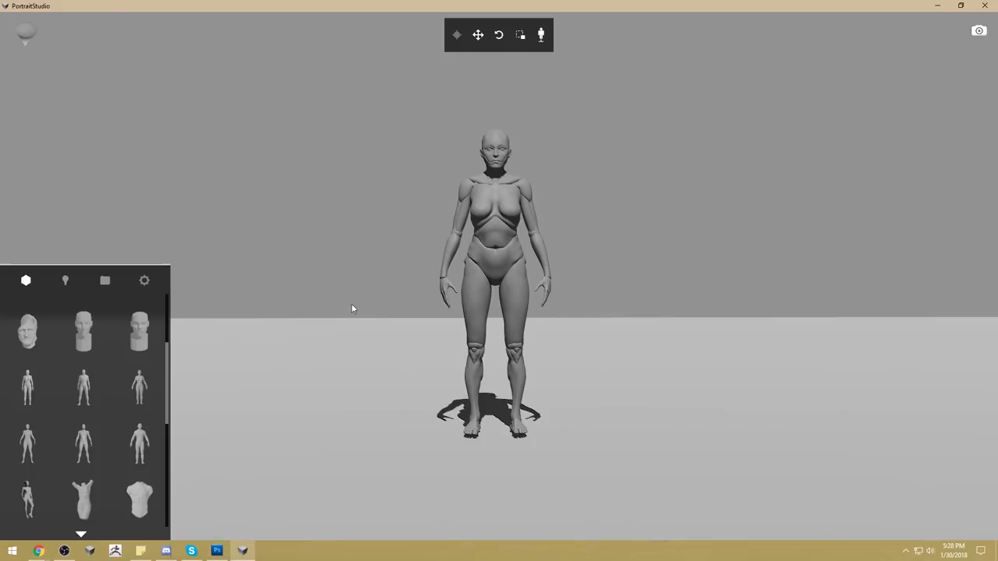
- Show the female figure's joint markers and tilt her upper body at the pelvis joint toward her right side
click(502, 250)
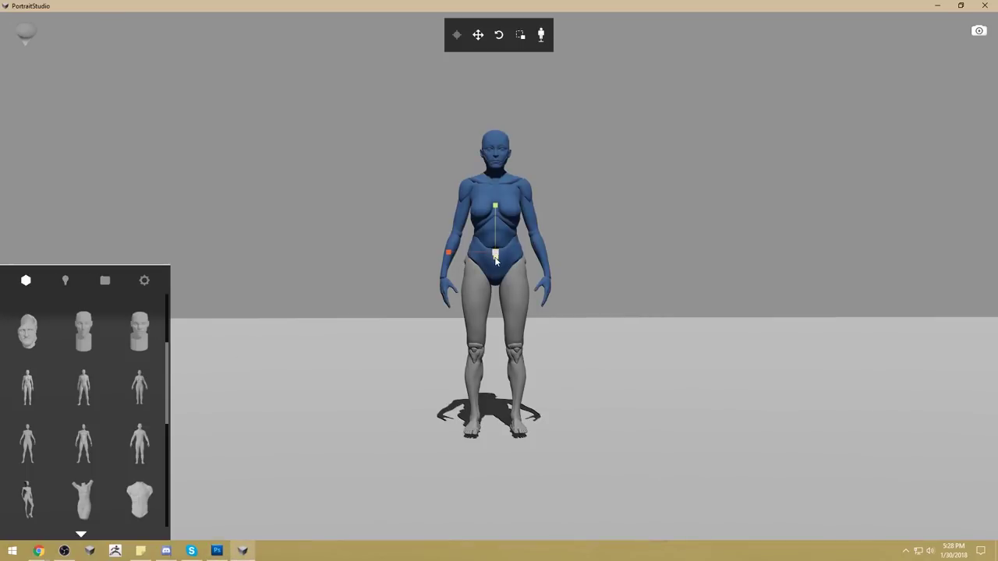
click(457, 39)
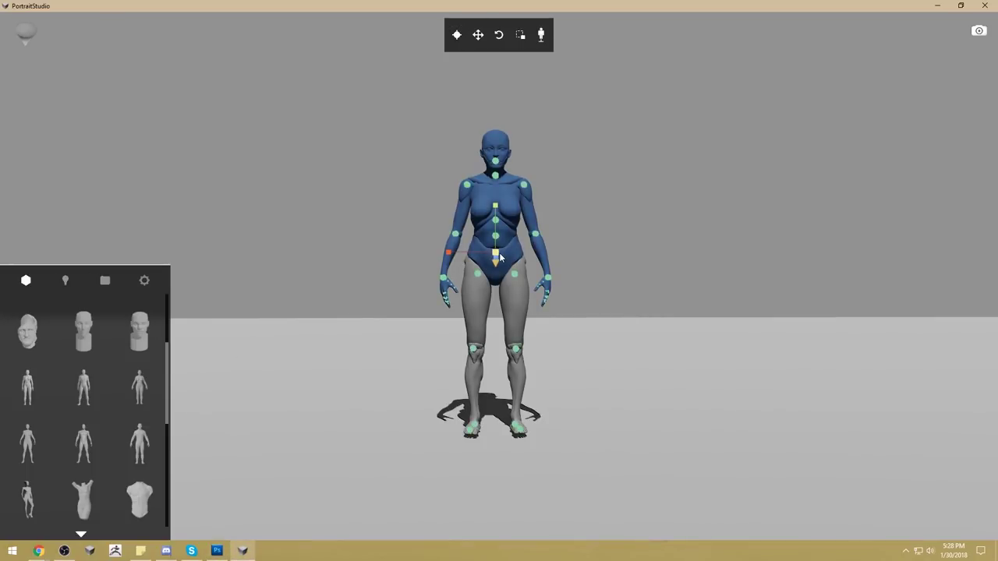
click(603, 242)
click(499, 254)
drag(509, 200, 505, 200)
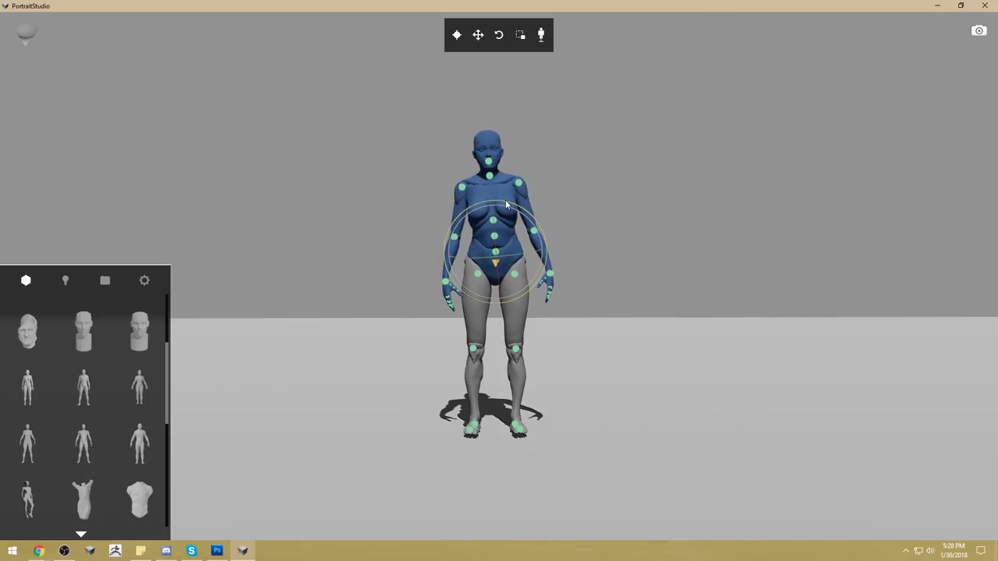
click(549, 203)
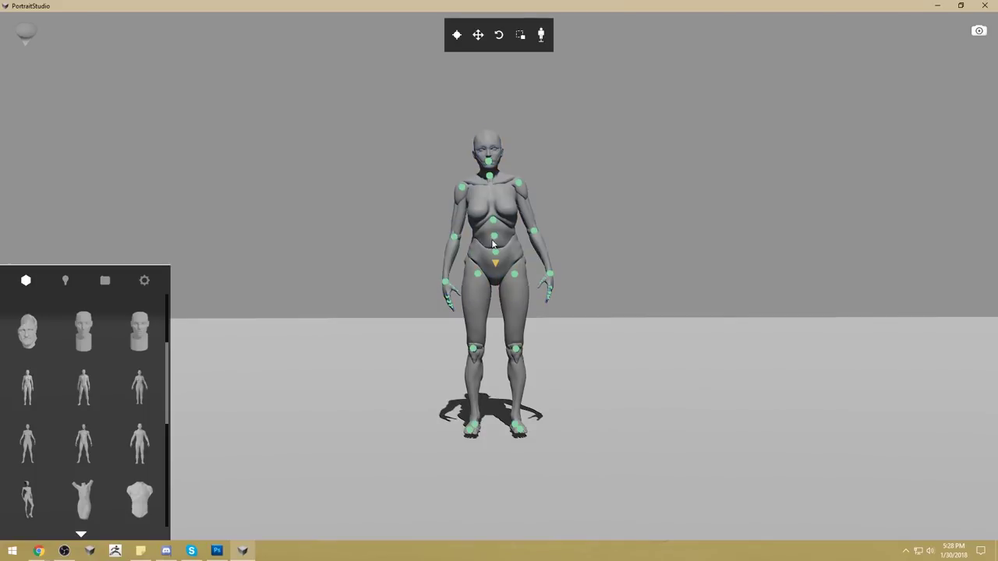
- Rotate the torso at the lower spine joint back upright above the tilted pelvis
click(496, 188)
drag(496, 183, 530, 203)
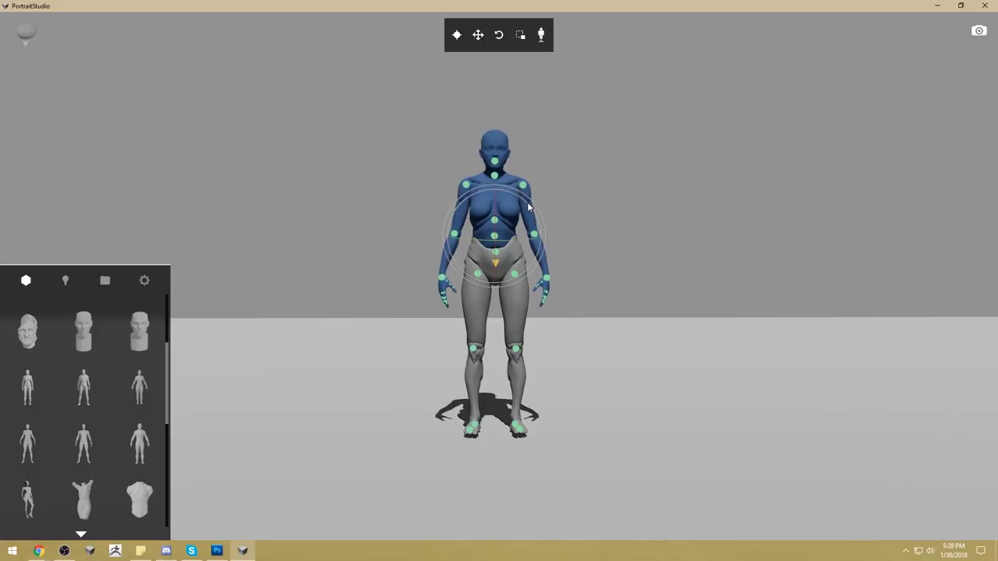
click(642, 198)
click(501, 241)
drag(507, 184, 507, 184)
click(677, 203)
- Tilt the upper body at the pelvis joint toward the figure's left and compare it with the 001.png painting in Photoshop
click(497, 256)
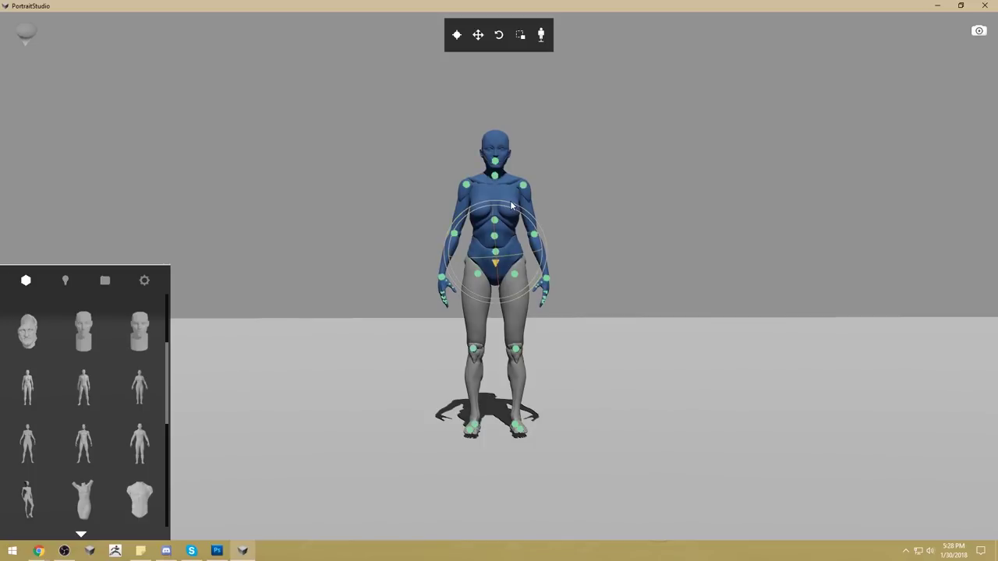
drag(516, 207, 565, 245)
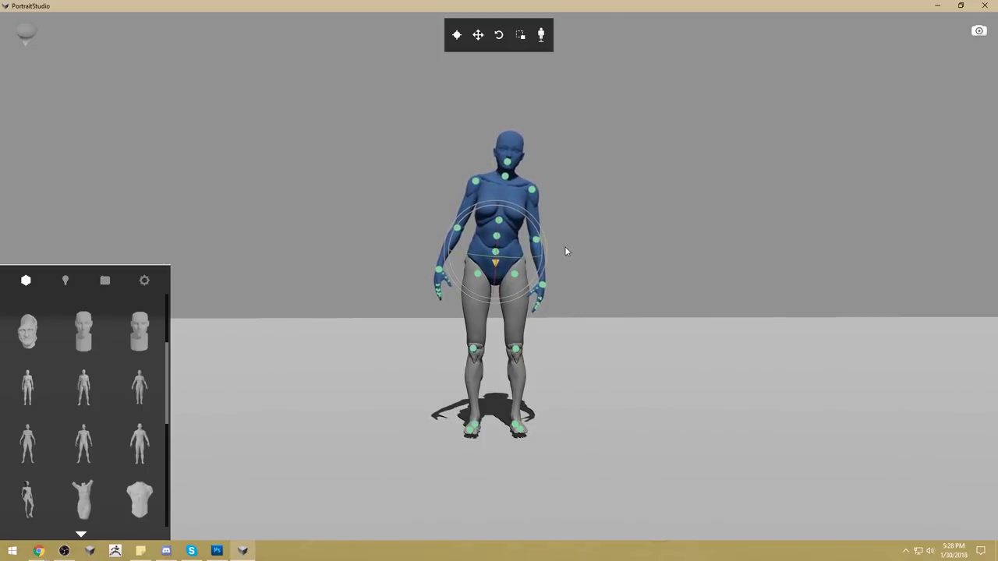
click(601, 192)
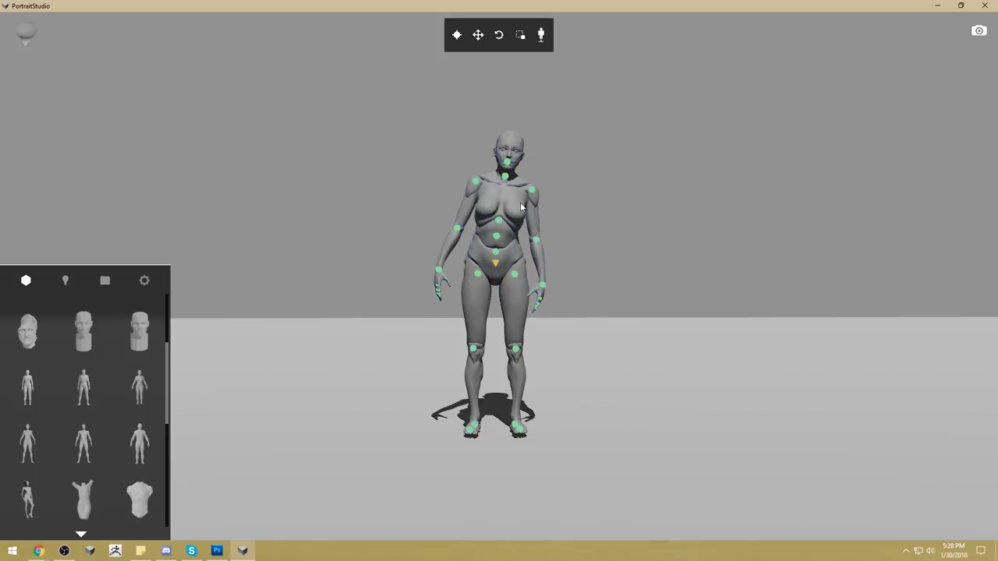
click(216, 553)
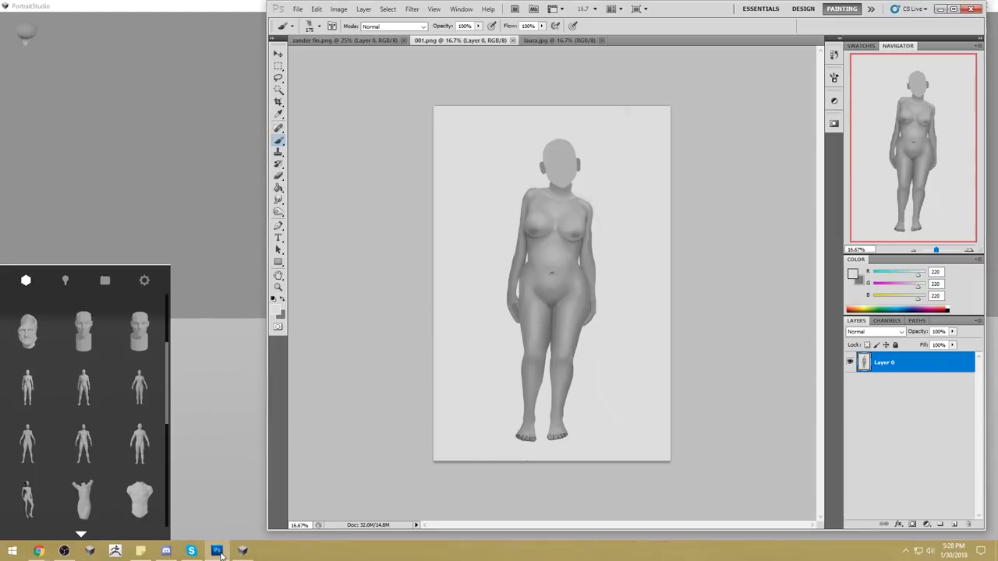
click(218, 552)
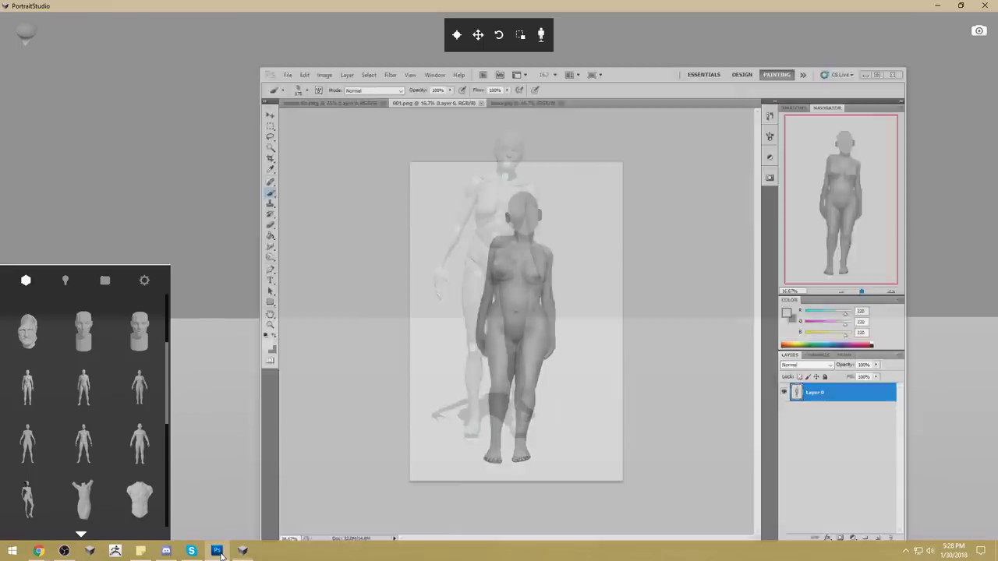
- Swing the figure's right leg inward at the hip and bend its knee slightly, keeping the foot on the floor
click(474, 357)
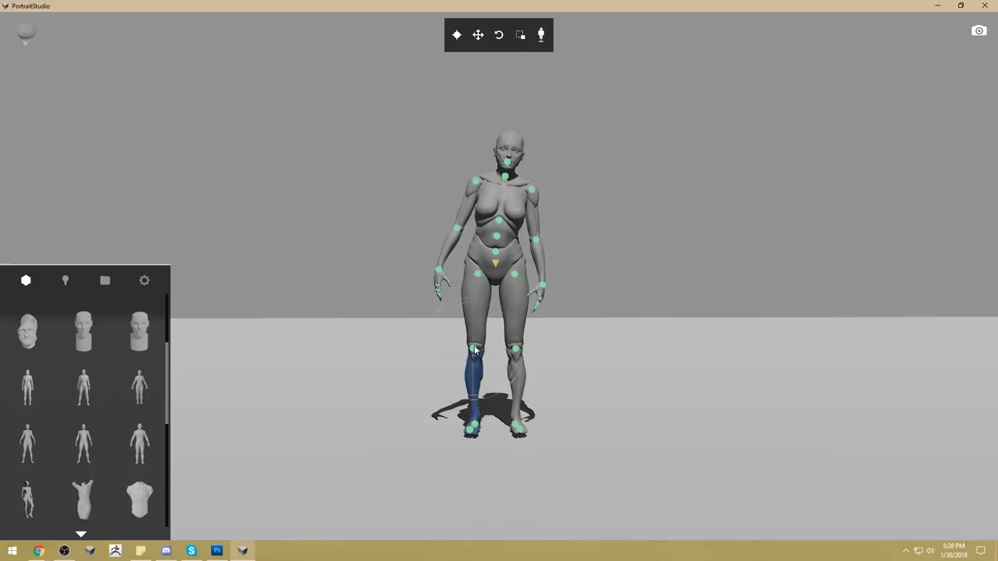
click(481, 279)
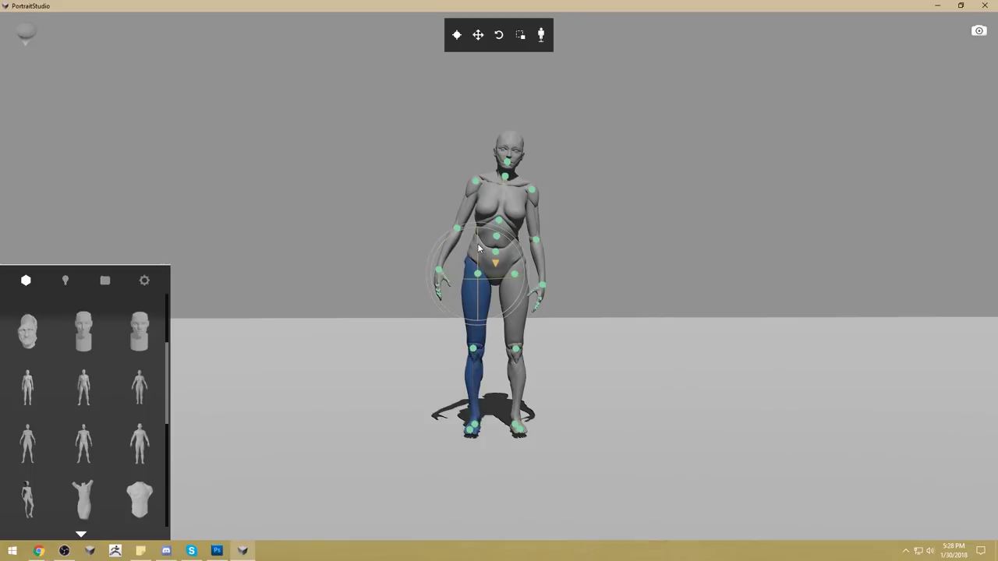
drag(477, 225, 477, 226)
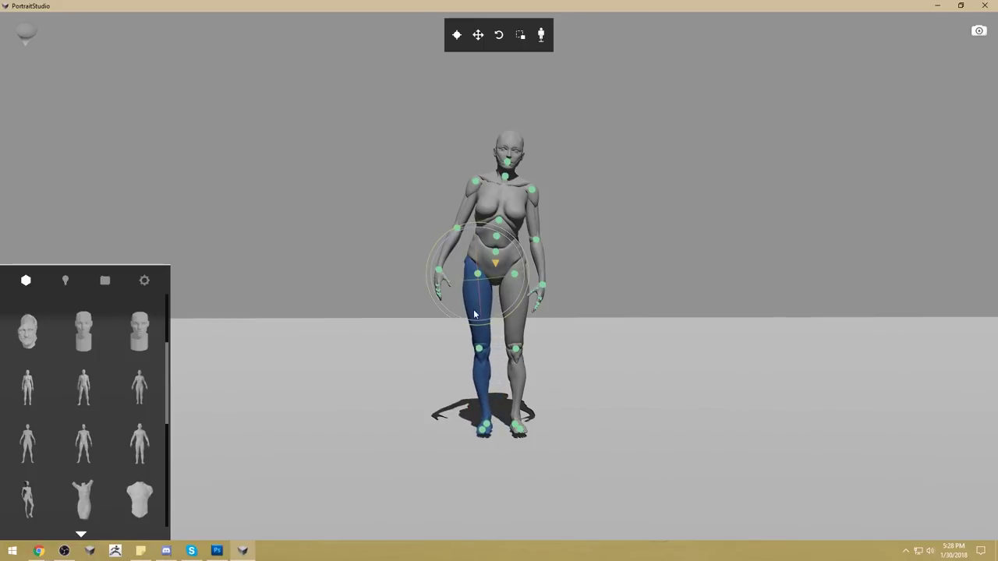
click(481, 350)
drag(478, 320, 477, 332)
click(476, 278)
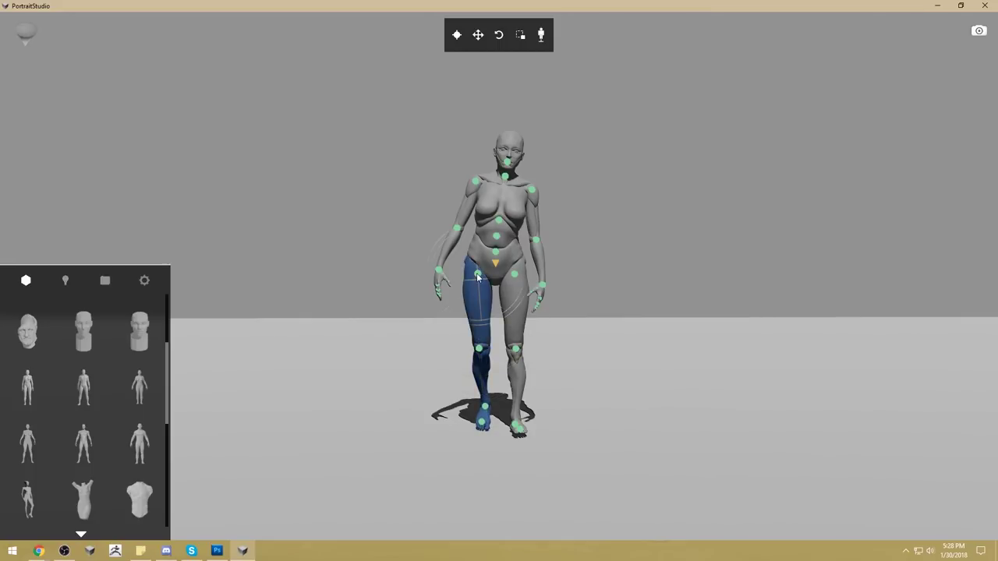
drag(477, 261, 476, 249)
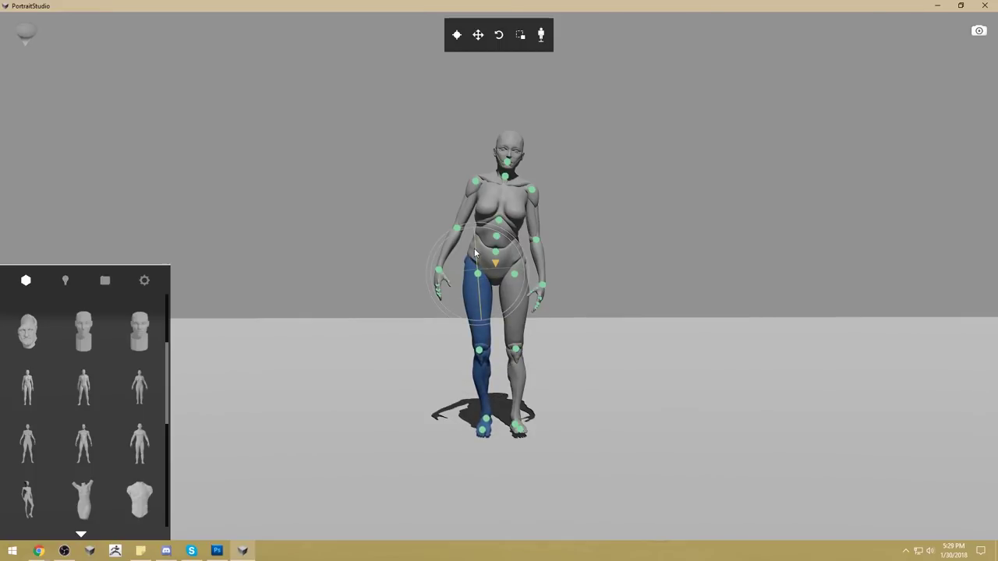
click(687, 354)
- Swing the figure's left leg inward at the hip so the legs stand closer together
click(515, 297)
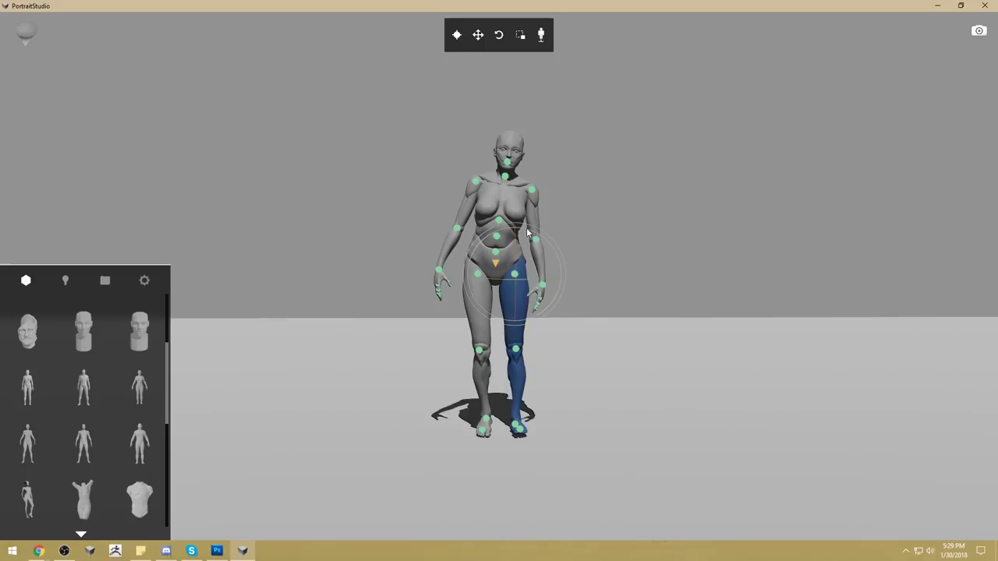
drag(530, 228, 548, 238)
click(566, 419)
- Straighten the leaning upper body at the pelvis joint from behind, and return to the front view
drag(566, 419, 724, 426)
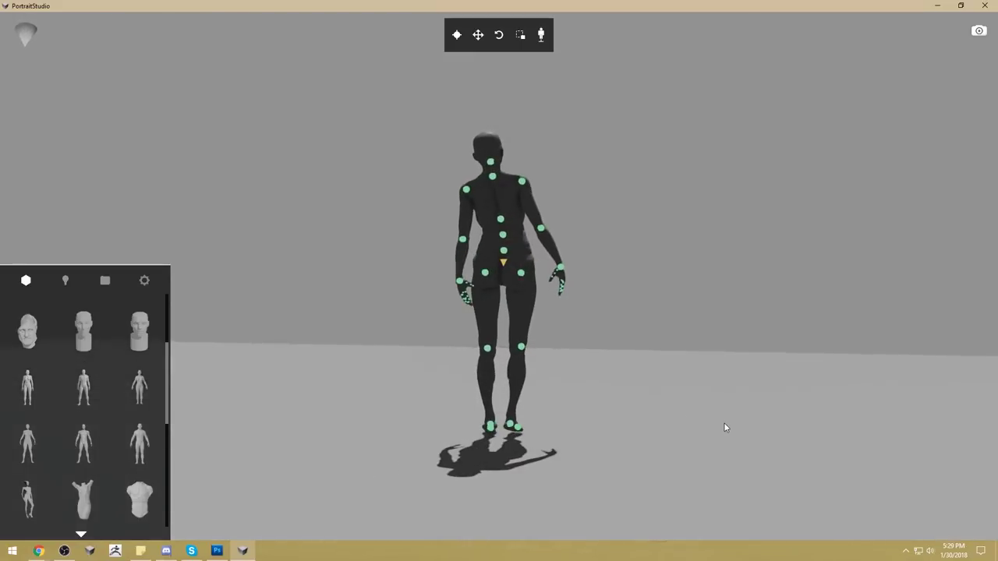
click(504, 252)
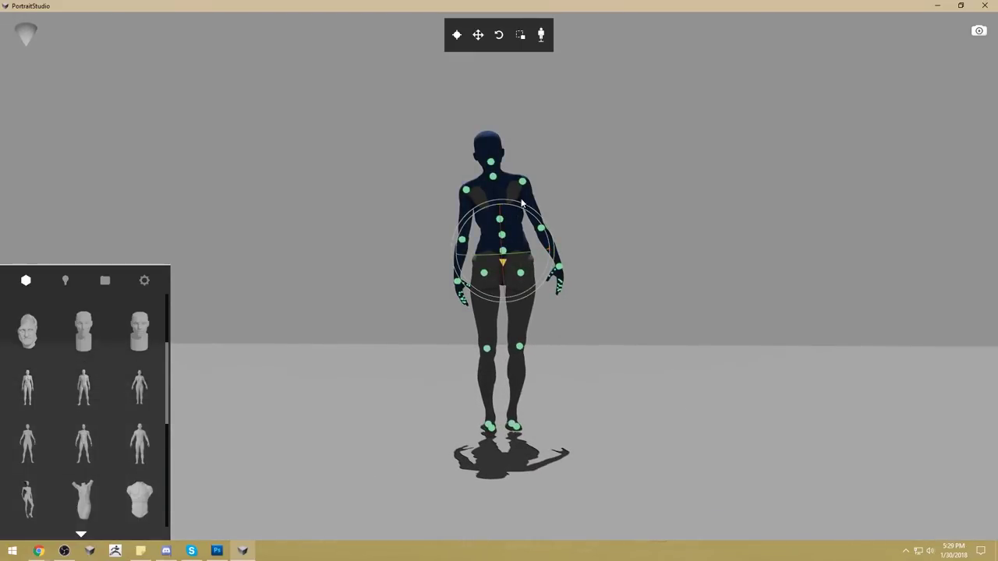
drag(524, 205, 524, 207)
click(574, 383)
drag(575, 383, 803, 407)
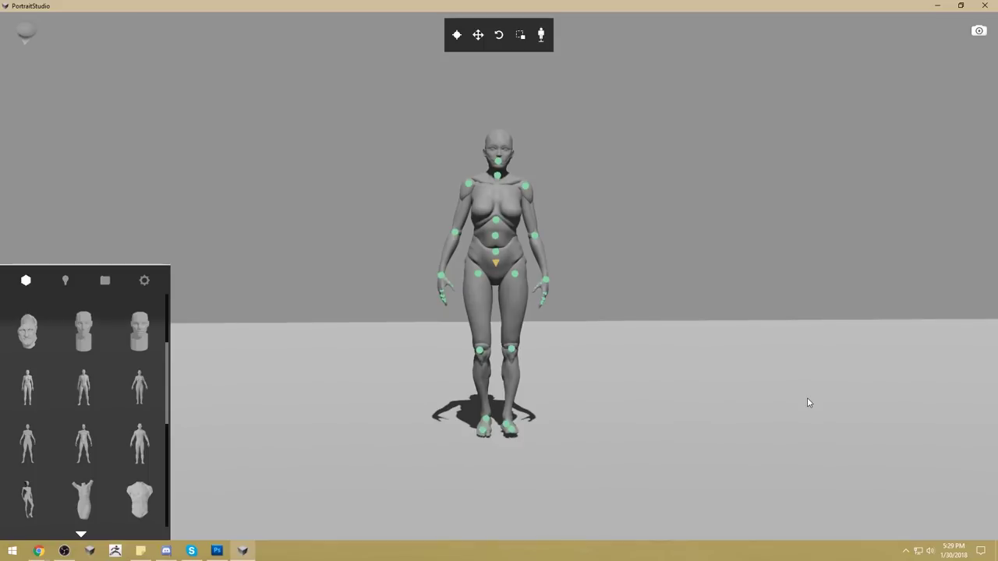
- Tilt the pelvis joint so the whole upper body leans toward the figure's right
click(497, 248)
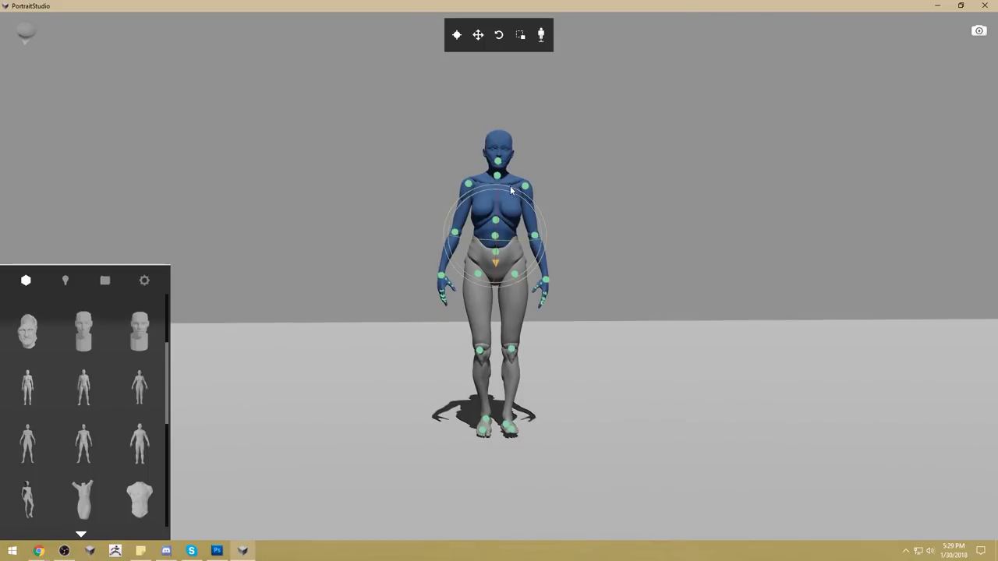
click(629, 208)
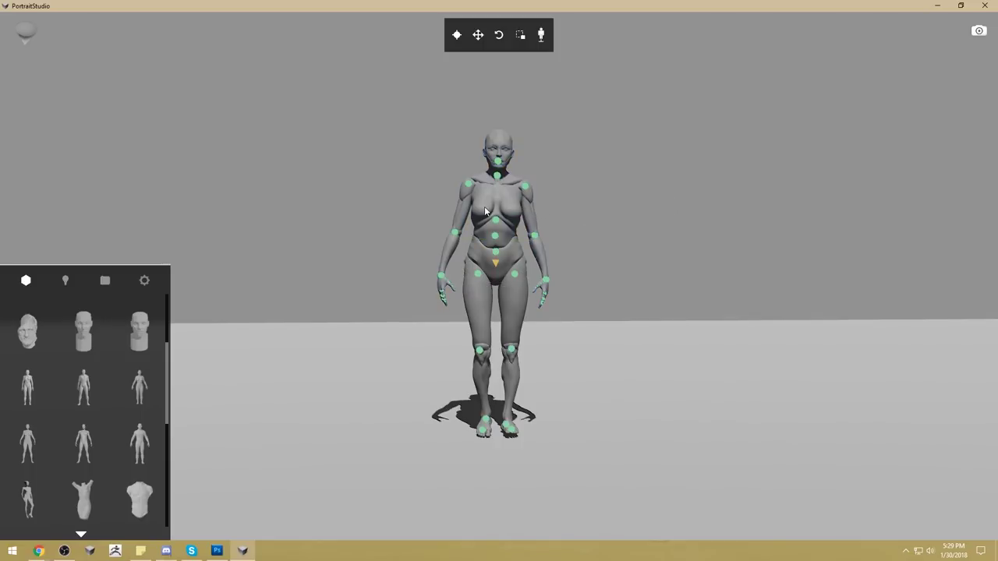
click(496, 248)
click(667, 236)
click(500, 254)
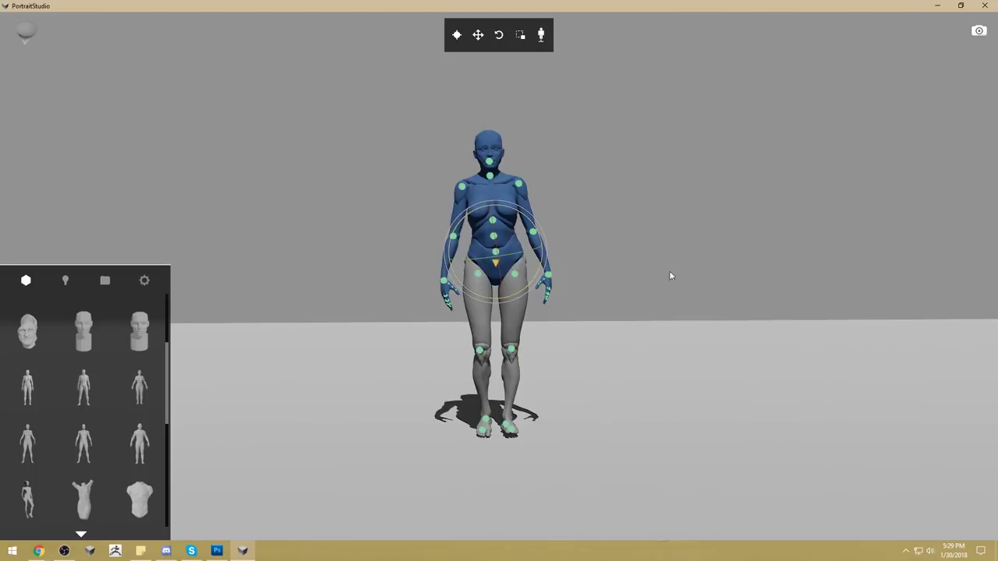
- Counter-rotate the torso at the lower spine joint to bring the head and shoulders back over the feet
click(480, 276)
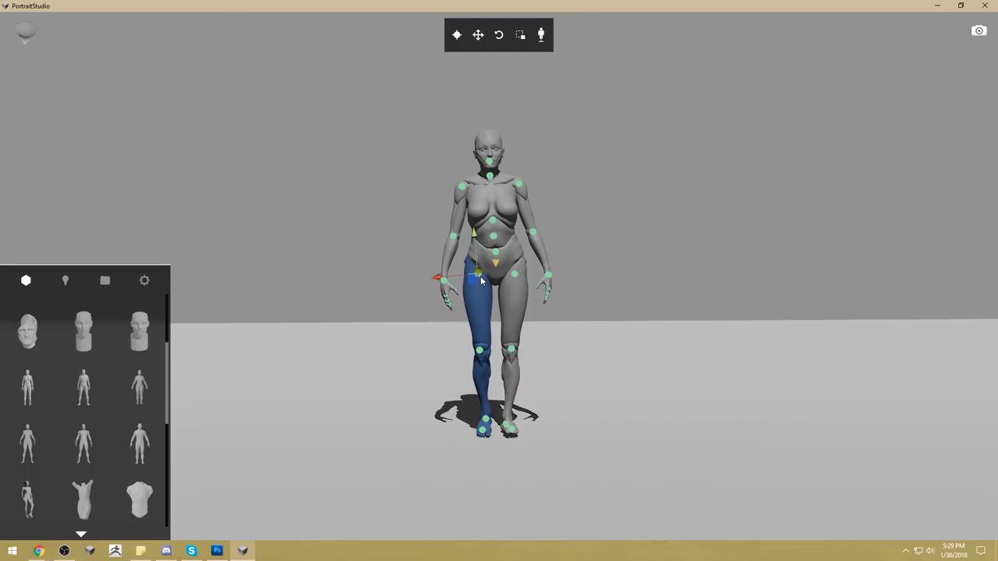
click(493, 237)
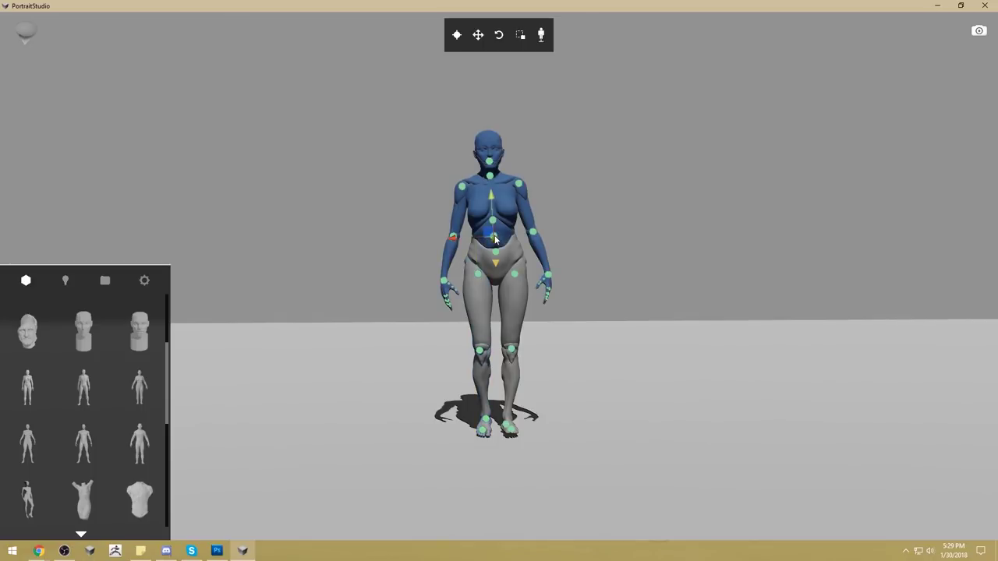
key(e)
drag(497, 187, 511, 188)
click(606, 210)
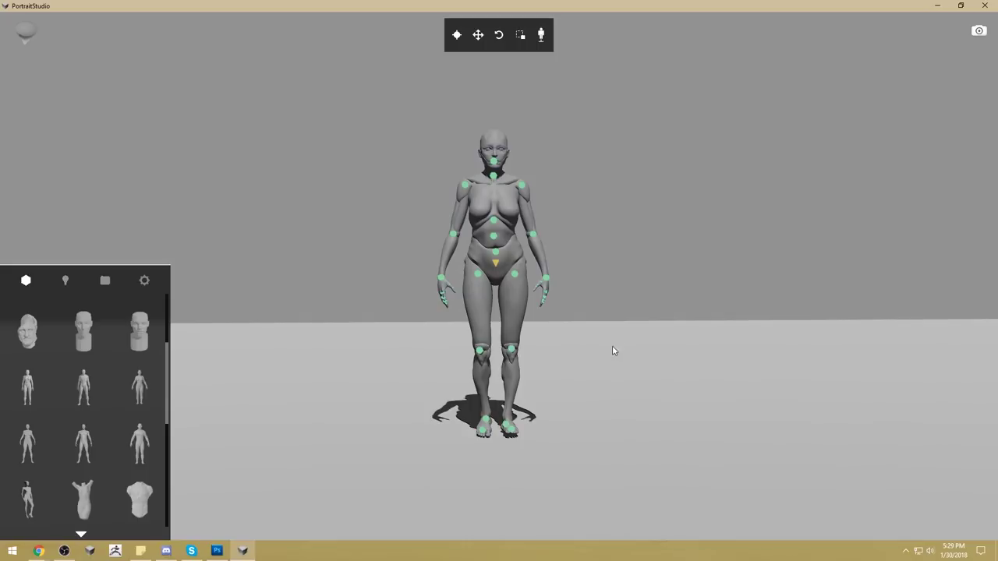
- Lean the torso slightly forward at the lower spine joint, working from a side view
drag(611, 370, 564, 364)
click(492, 238)
key(e)
drag(486, 185, 477, 184)
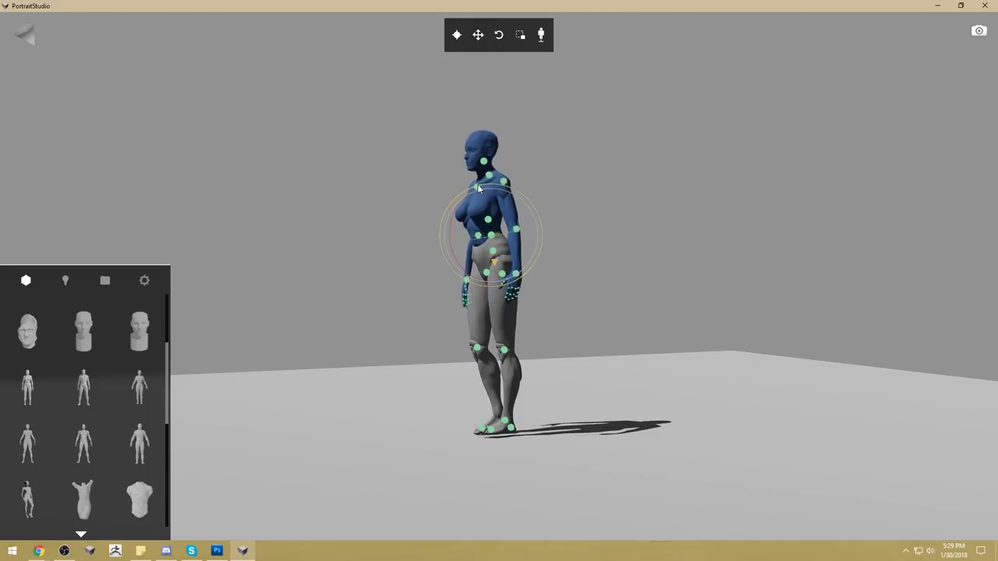
mouse_move(641, 286)
mouse_down()
mouse_move(594, 293)
mouse_move(641, 293)
mouse_up()
- Rotate the upper body slightly backward at the pelvis joint and return to the front view
click(494, 255)
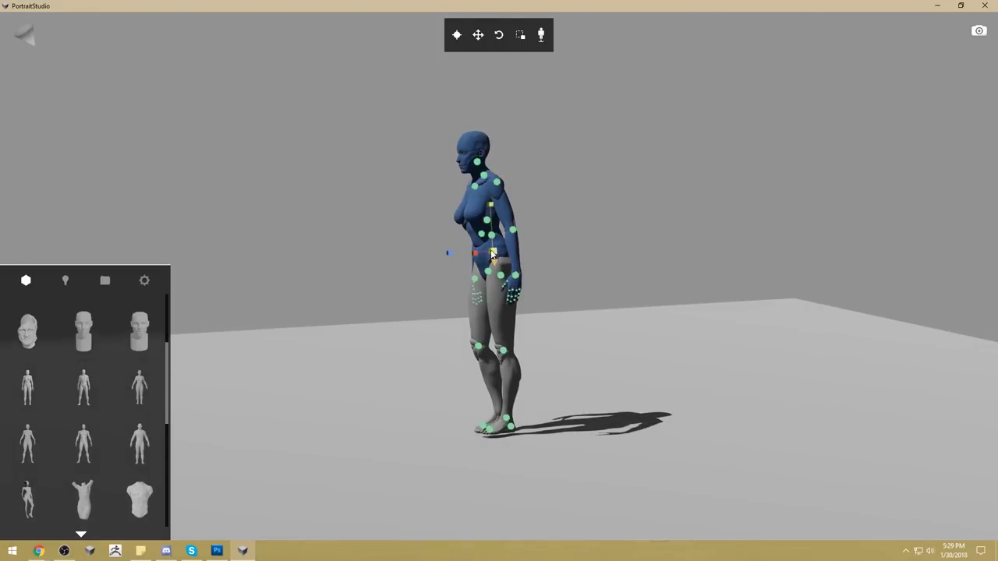
drag(470, 204, 479, 200)
drag(631, 290, 997, 308)
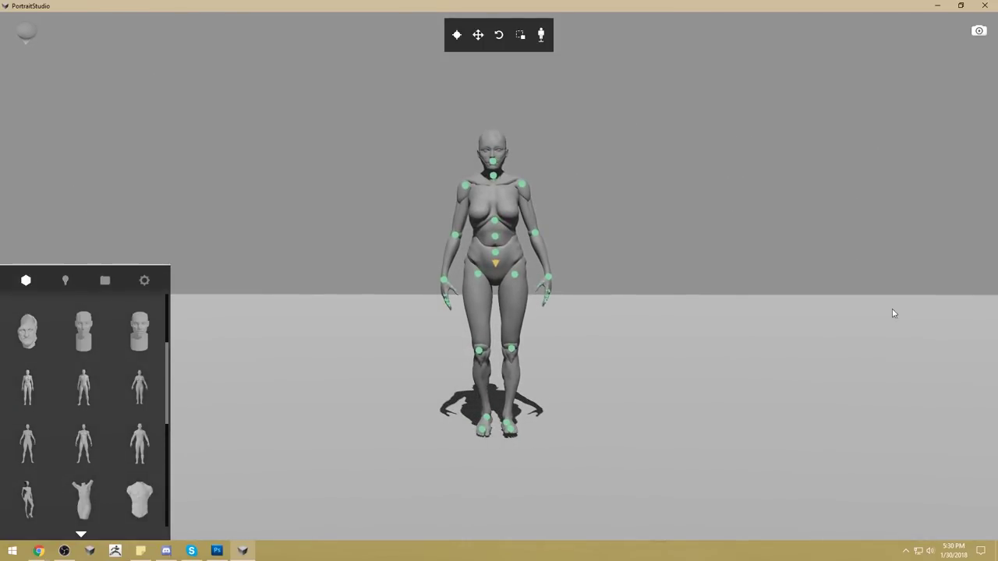
- Check the pose against the 001.png painting in Photoshop and tilt the torso slightly toward the figure's left at the lower spine
click(226, 551)
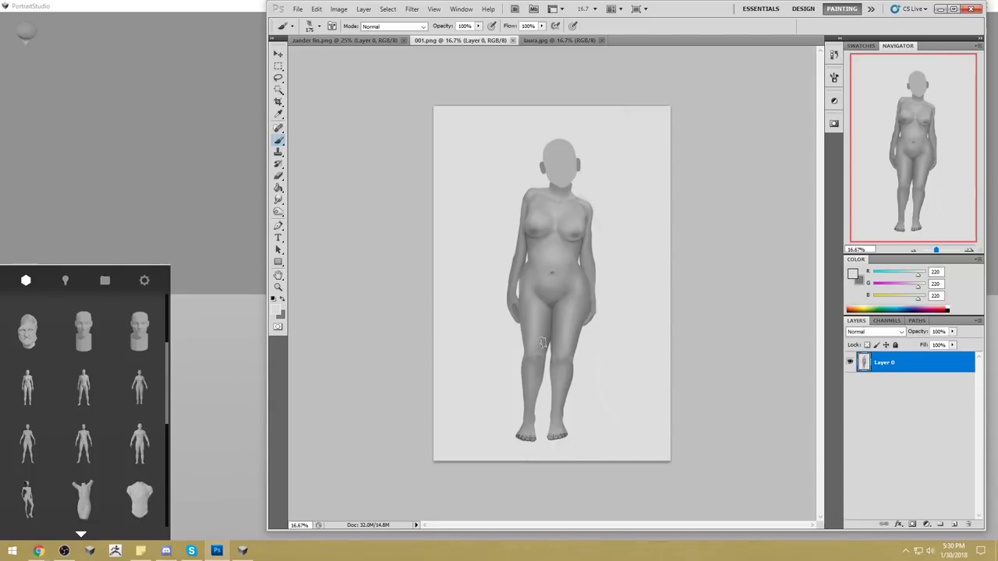
click(168, 5)
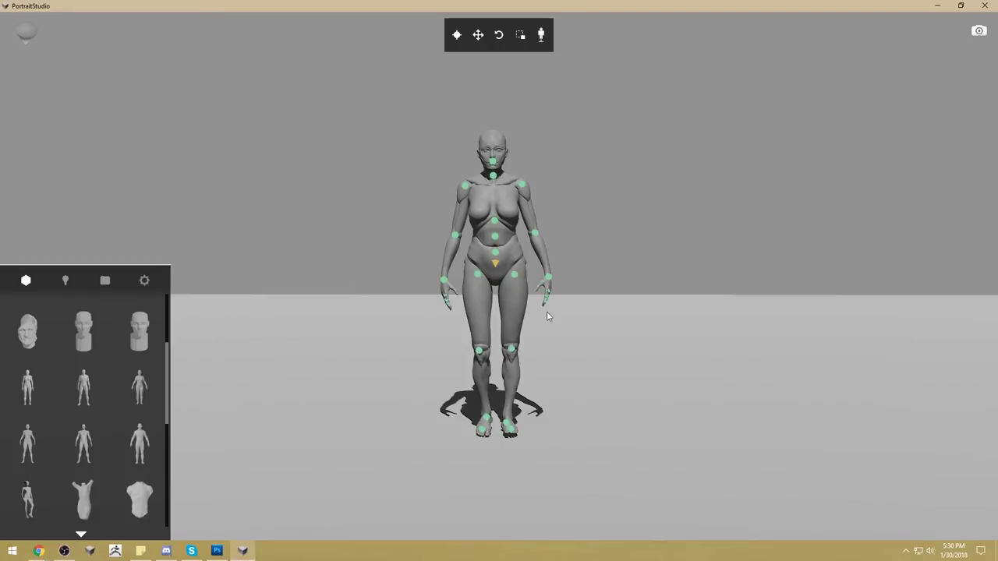
click(496, 238)
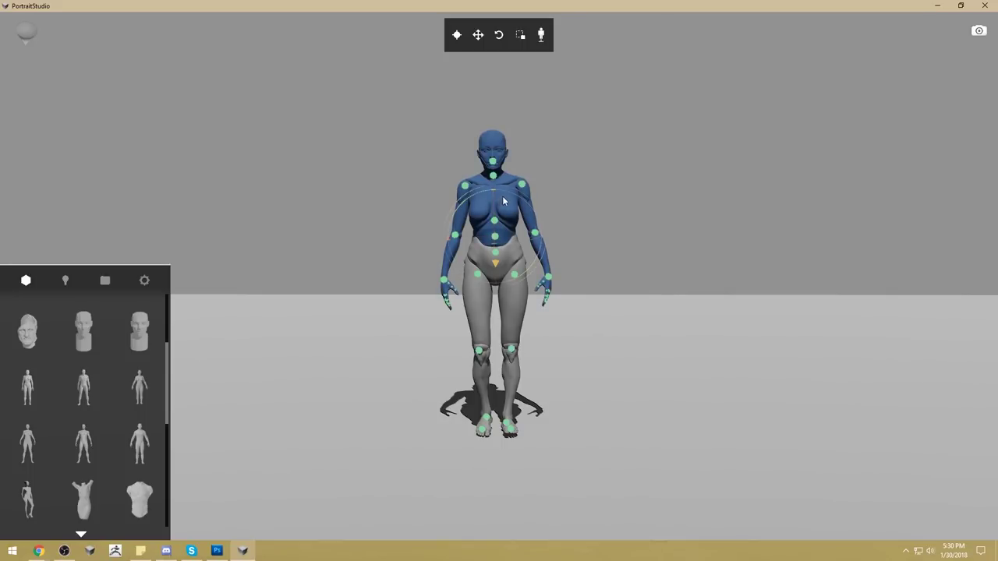
drag(503, 184, 505, 183)
click(594, 174)
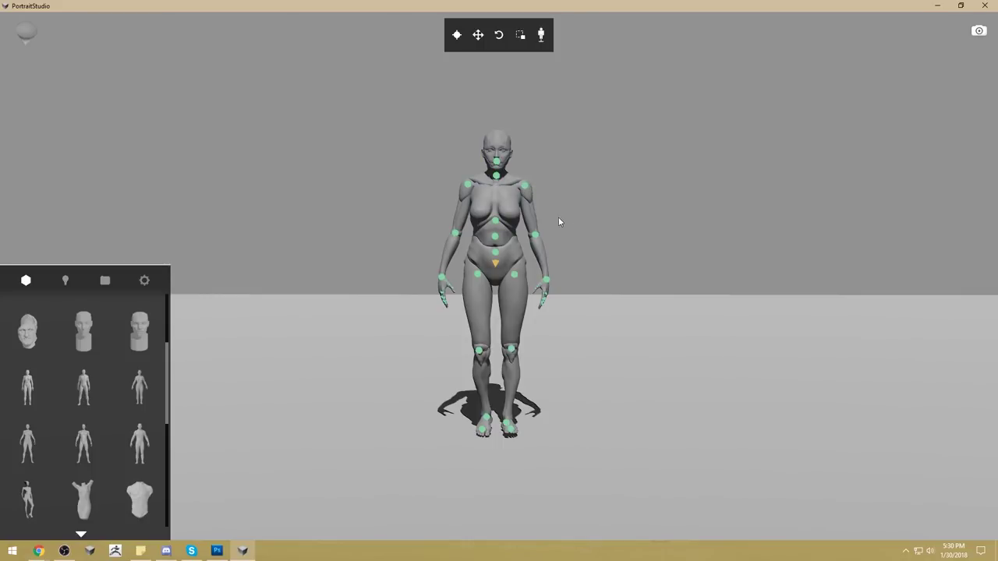
- Move the figure's right shoulder joint slightly up and away from the chest, working from an angled side view
click(469, 186)
key(w)
drag(469, 184, 469, 184)
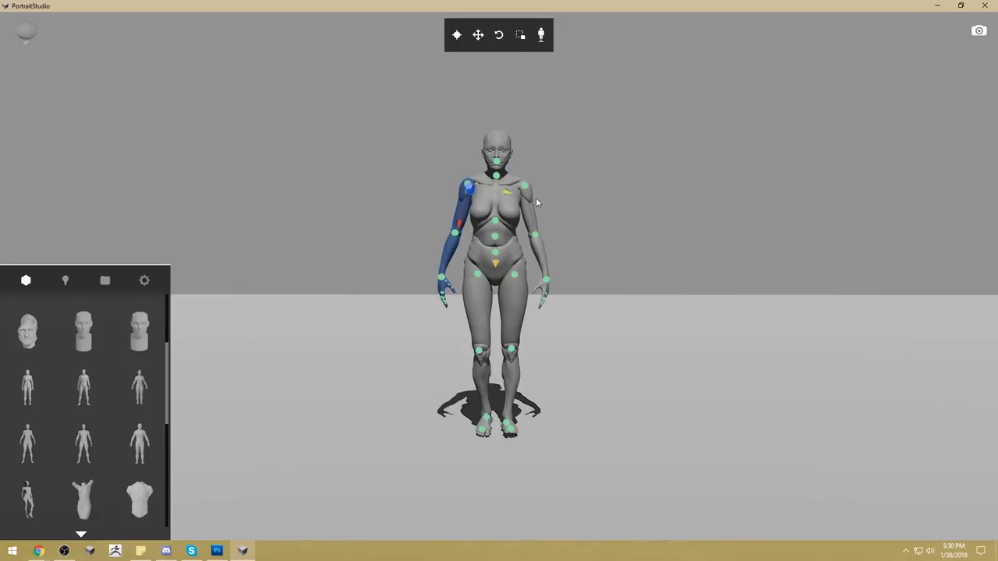
drag(588, 263, 642, 263)
drag(480, 192, 480, 191)
key(w)
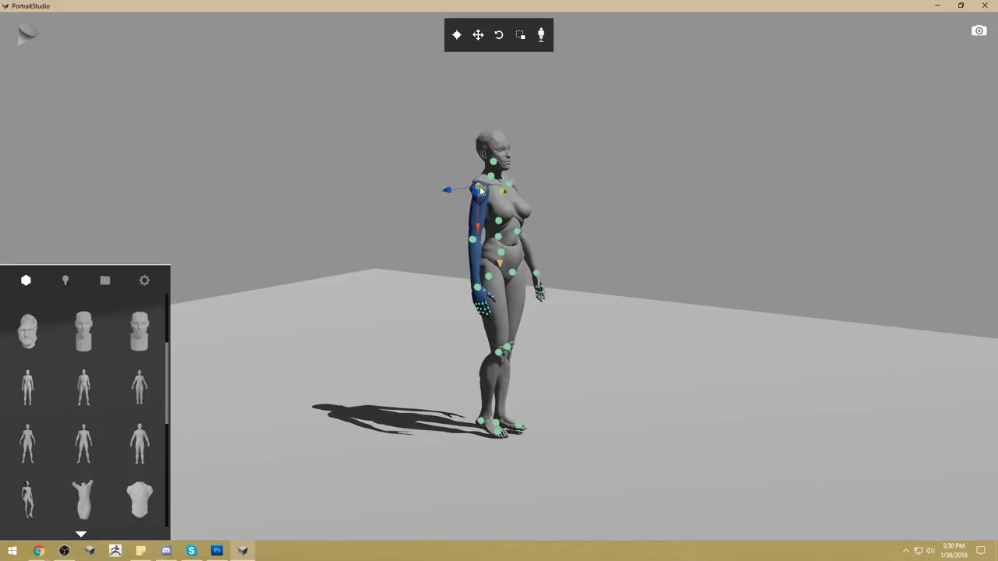
drag(480, 195, 475, 191)
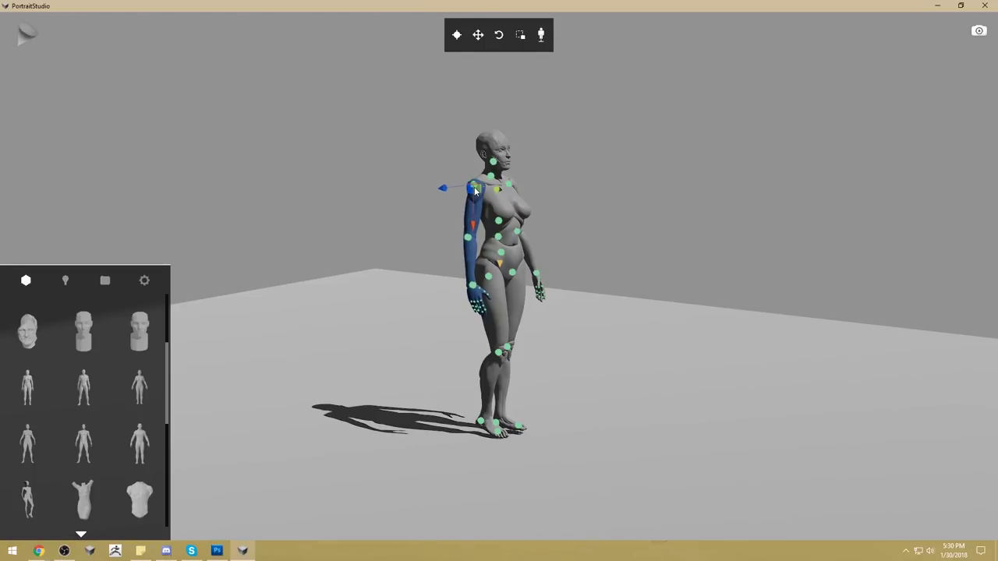
- Undo the last position changes made to the figure's right arm at the shoulder
click(468, 239)
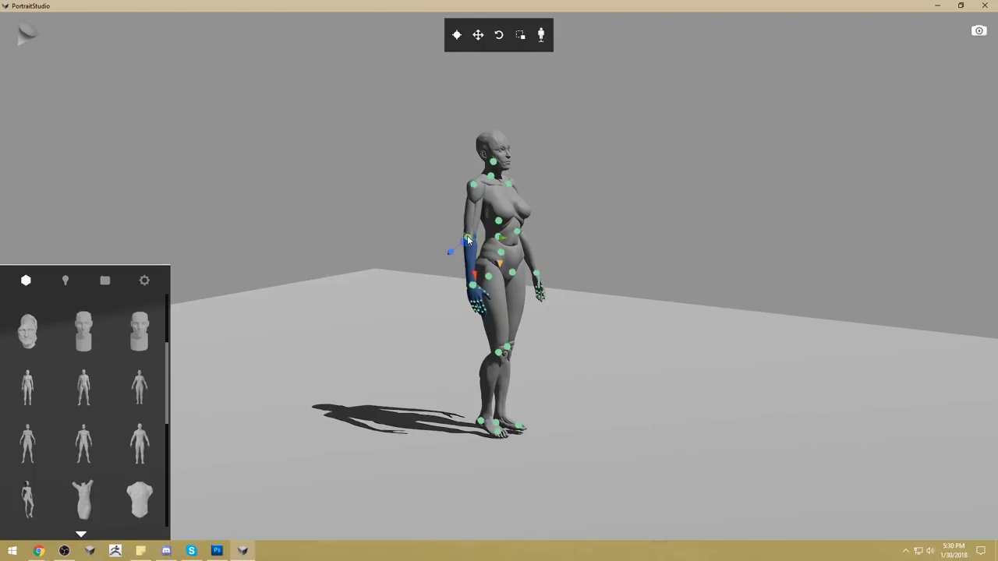
drag(632, 279, 568, 278)
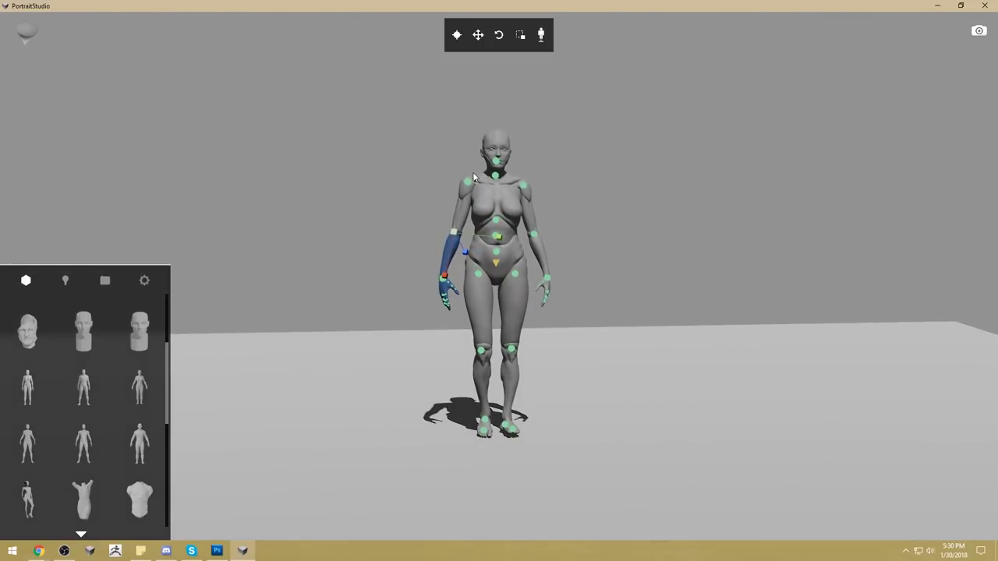
drag(621, 383, 598, 385)
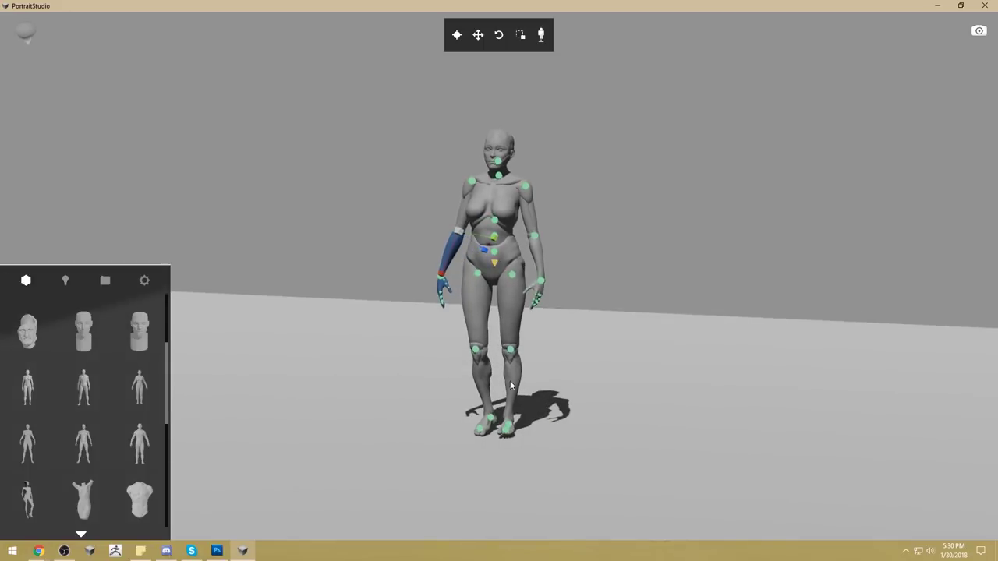
click(477, 355)
click(648, 395)
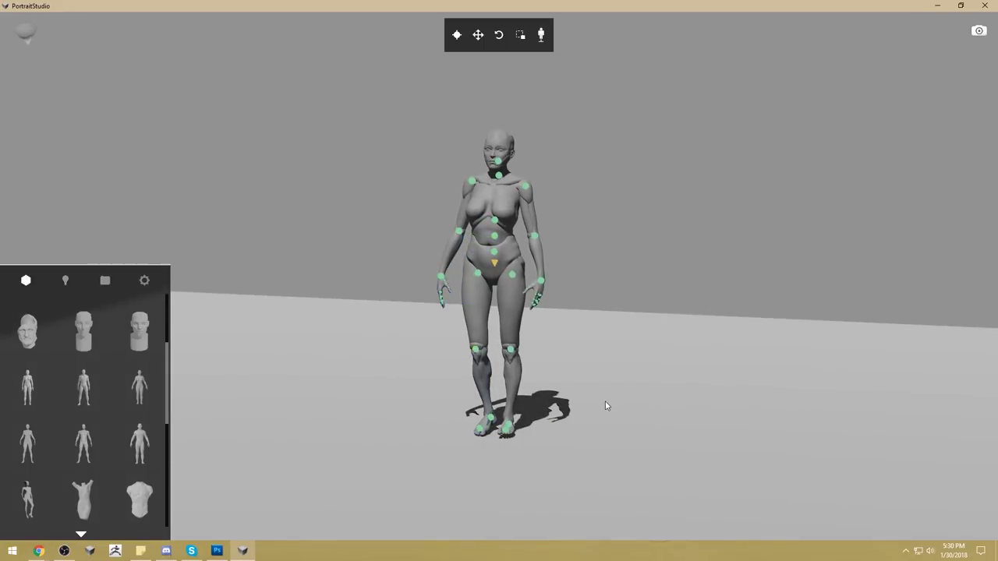
drag(605, 401, 624, 401)
key(ctrl+z)
key(ctrl+z)
key(ctrl+z)
key(ctrl+z)
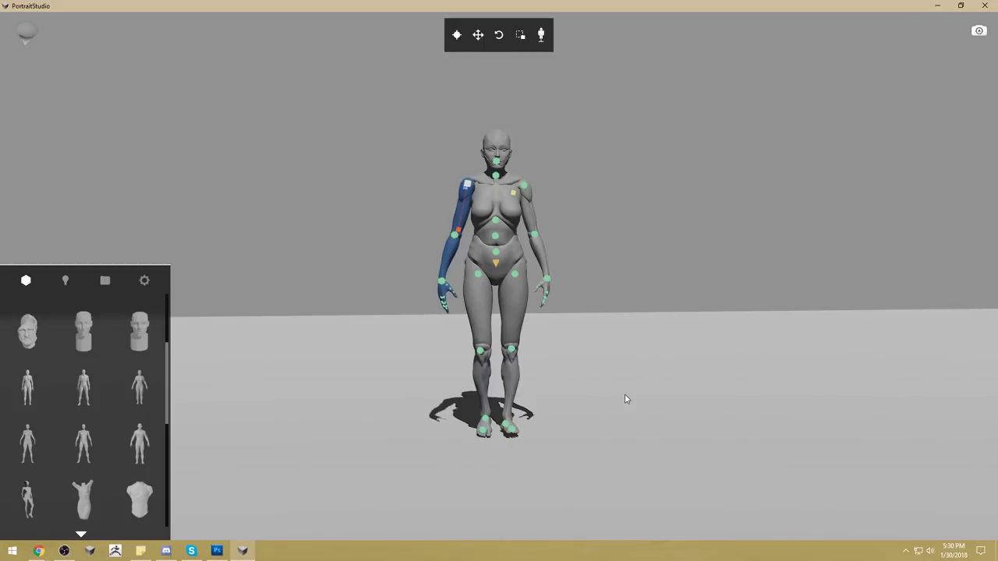
- Rotate the figure's right lower leg slightly at the knee joint
click(554, 331)
click(480, 351)
key(e)
drag(492, 369, 501, 370)
drag(486, 322, 484, 321)
click(650, 334)
drag(640, 352, 188, 382)
drag(521, 351, 557, 361)
- Rotate the figure's left leg slightly inward at the hip joint
click(514, 274)
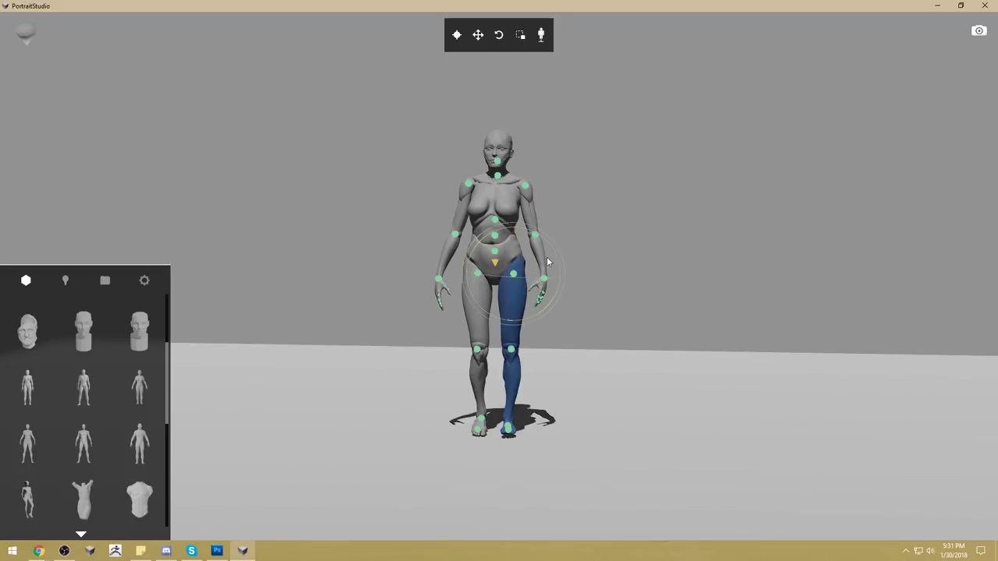
drag(564, 261, 561, 264)
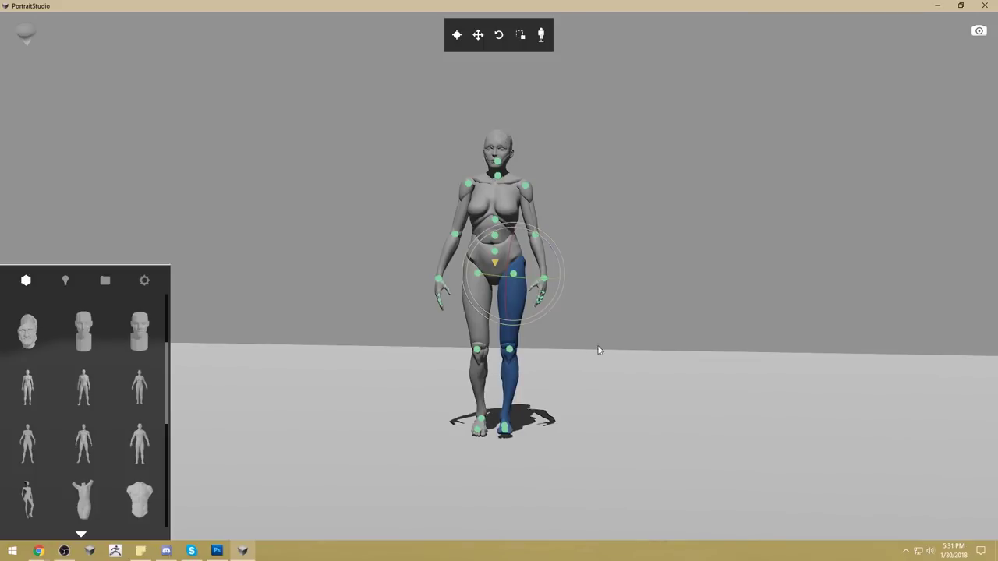
click(635, 378)
drag(635, 378, 644, 379)
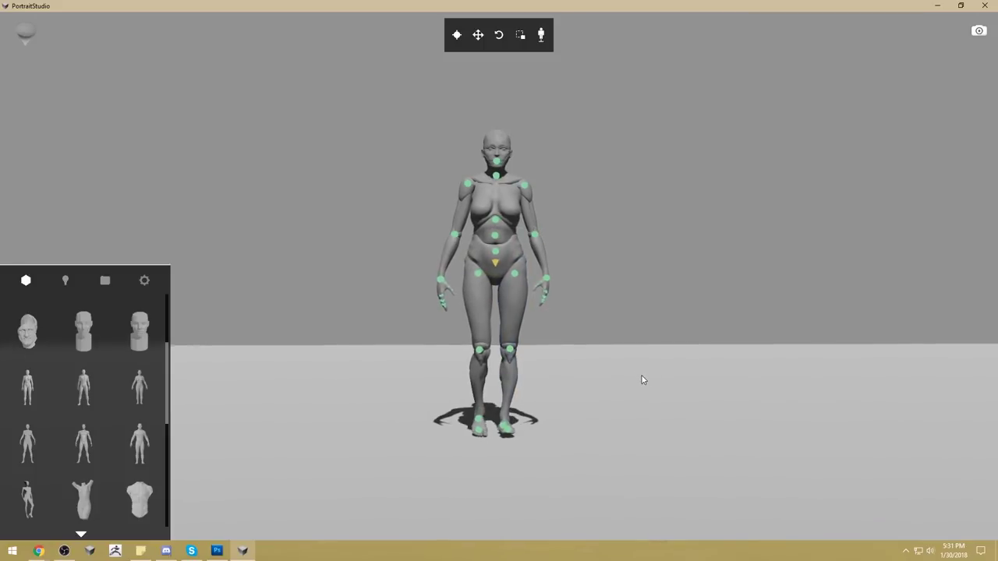
- Rotate the figure's right leg inward at the hip and turn its lower leg back outward at the knee
click(476, 274)
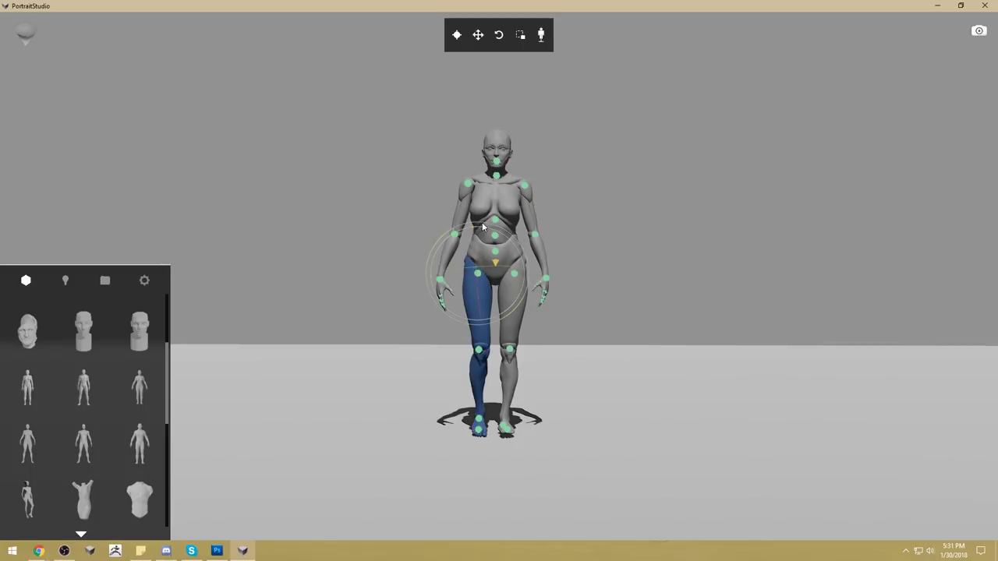
drag(483, 225, 482, 224)
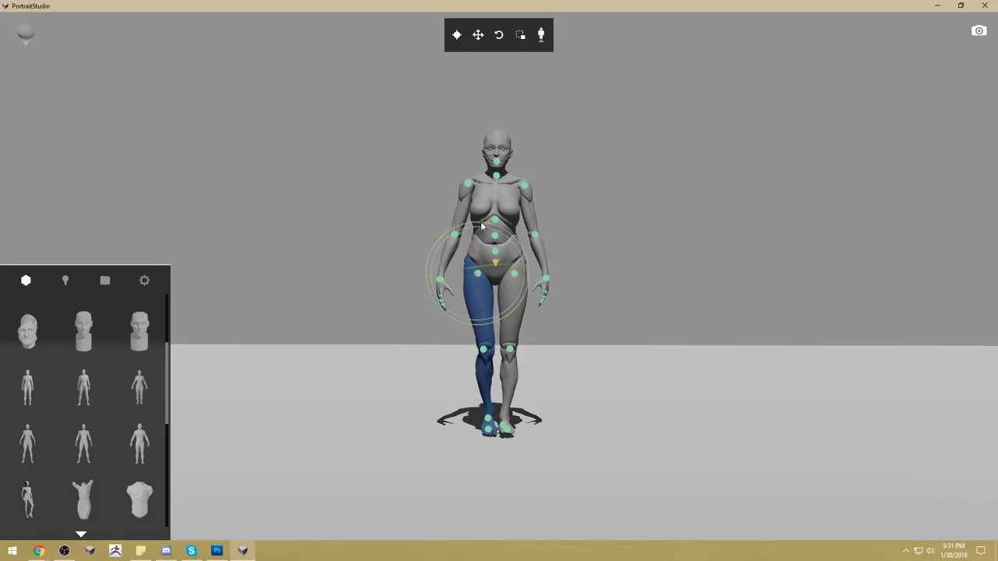
click(484, 366)
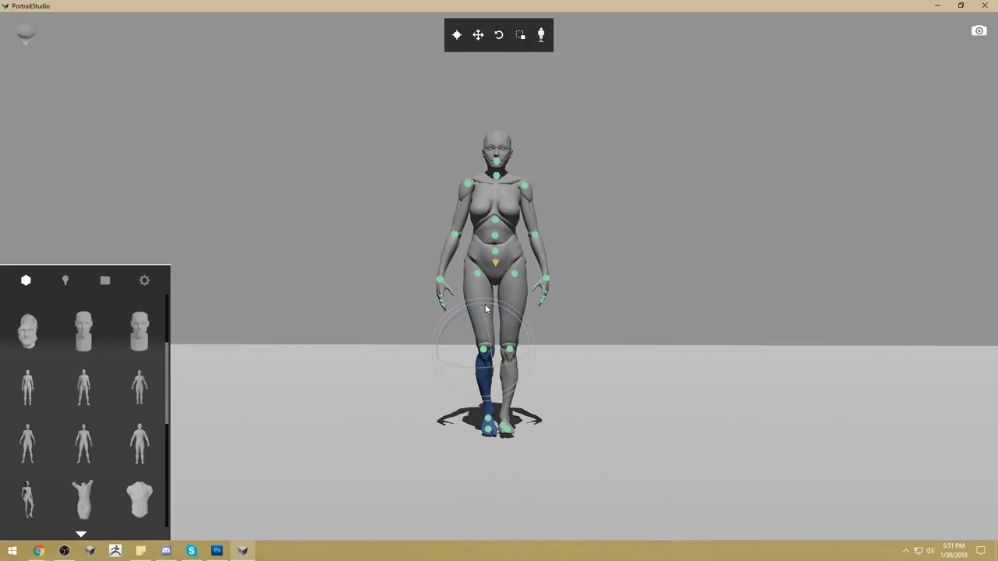
drag(488, 305, 499, 311)
click(608, 363)
drag(608, 364, 577, 360)
- Select the whole figure and rotate it slightly so it tilts toward its left
click(496, 251)
click(633, 330)
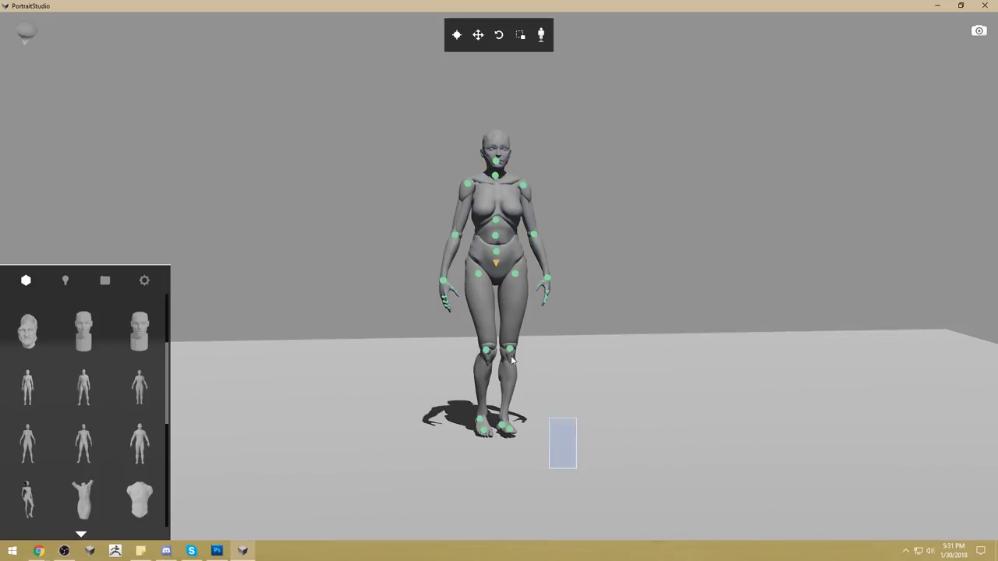
drag(510, 356, 493, 180)
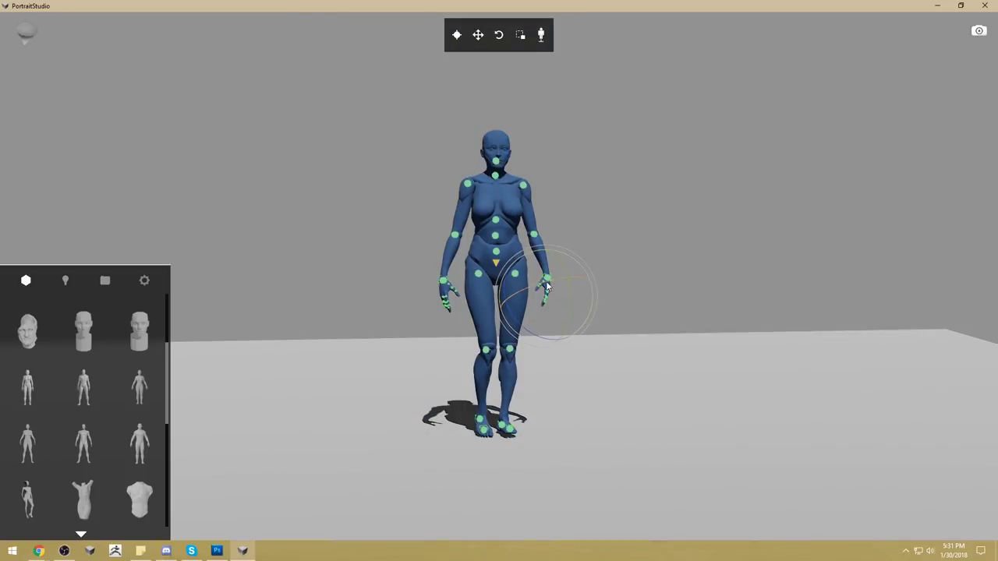
key(r)
drag(651, 339, 632, 341)
click(626, 335)
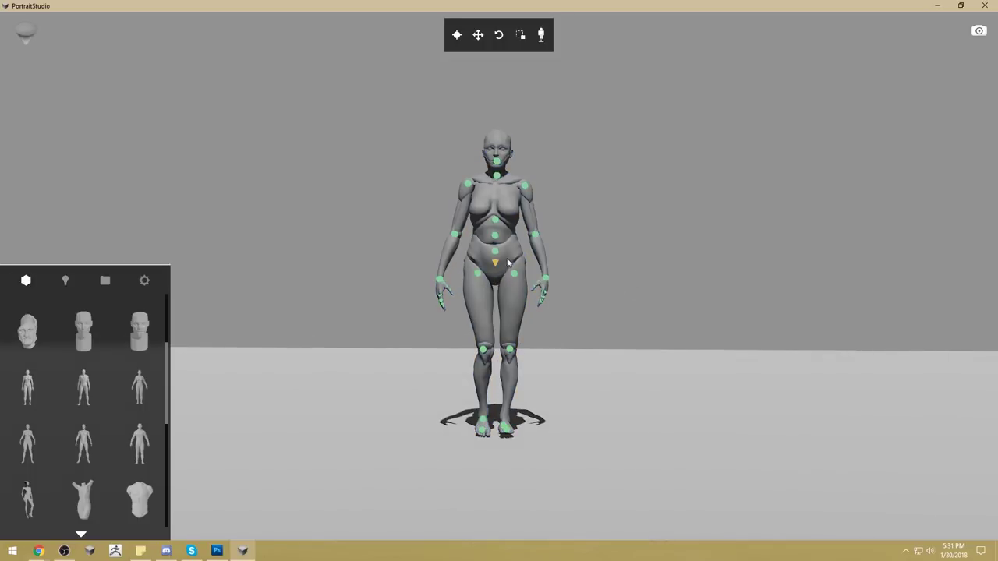
drag(595, 491, 312, 41)
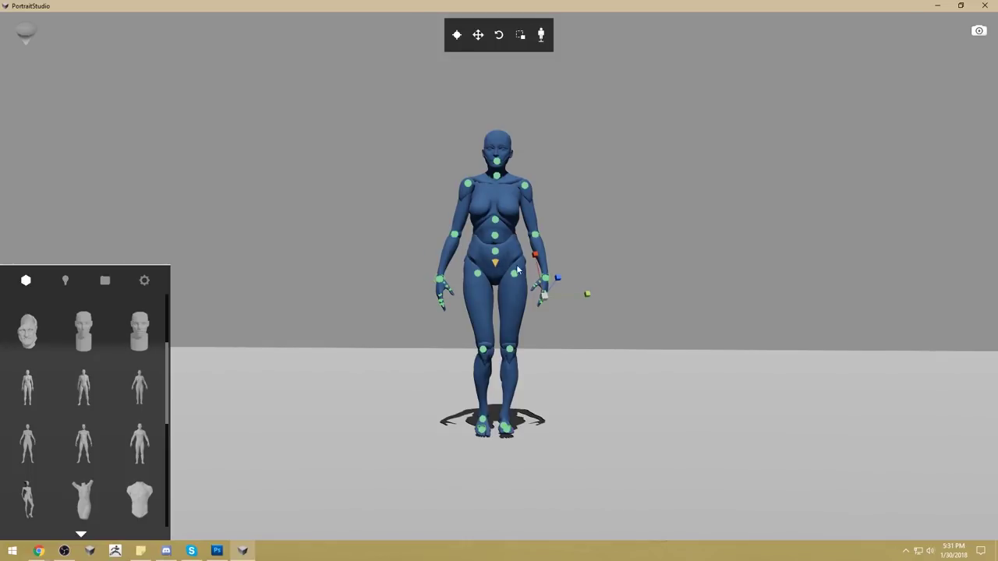
key(e)
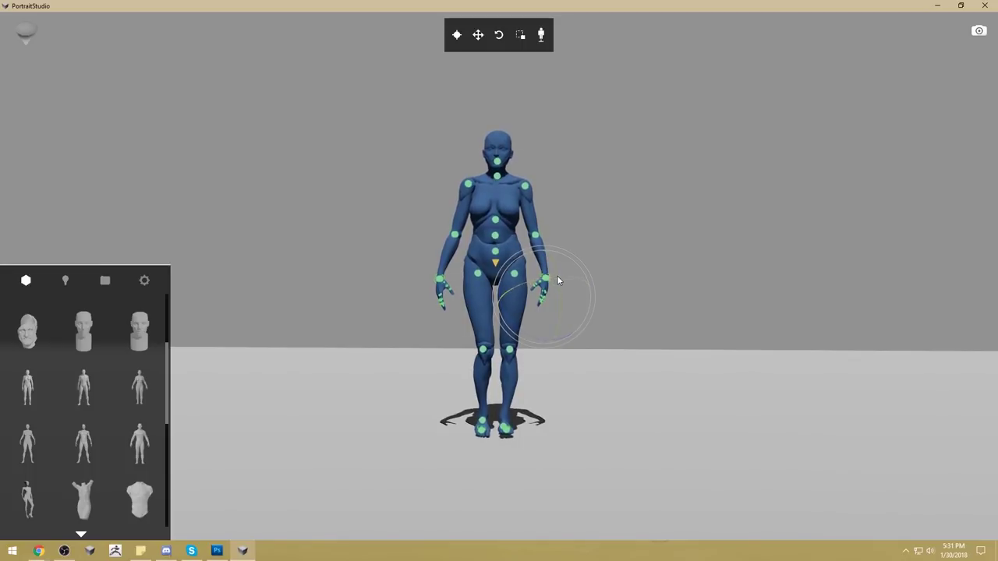
drag(515, 325, 513, 325)
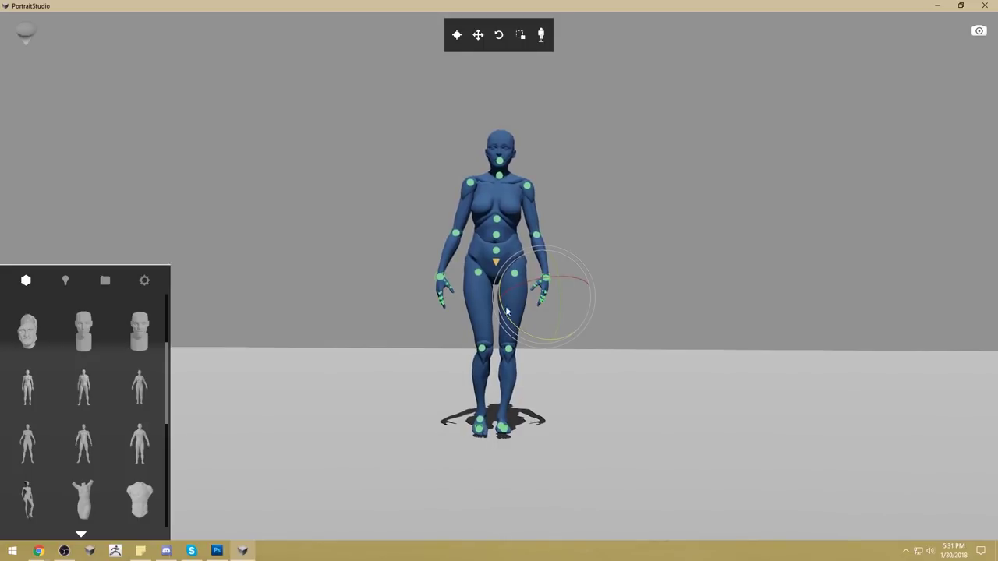
click(497, 264)
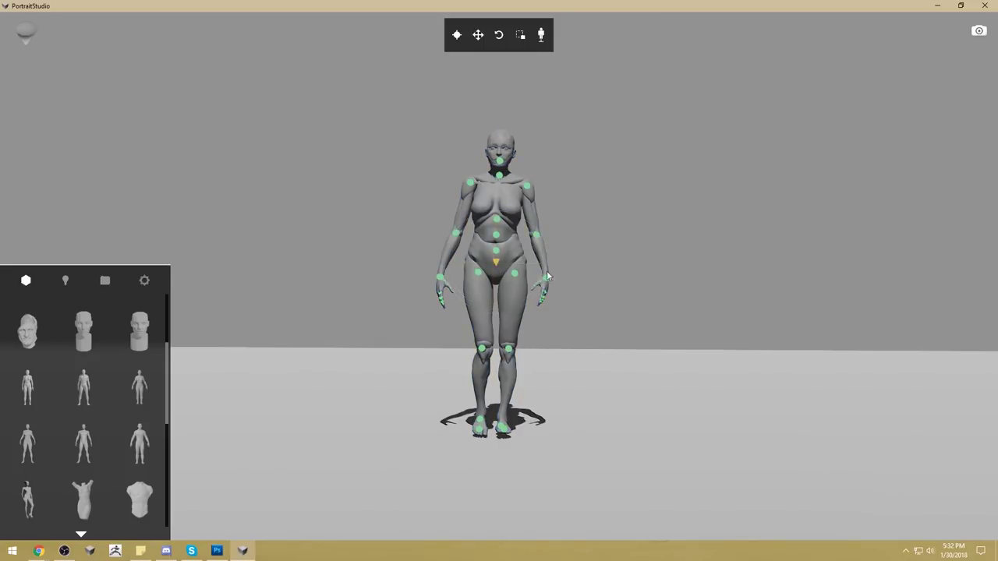
- Rotate the whole figure slightly back toward its right at the root joint, working from side and back views
drag(482, 266, 482, 266)
drag(638, 278, 572, 282)
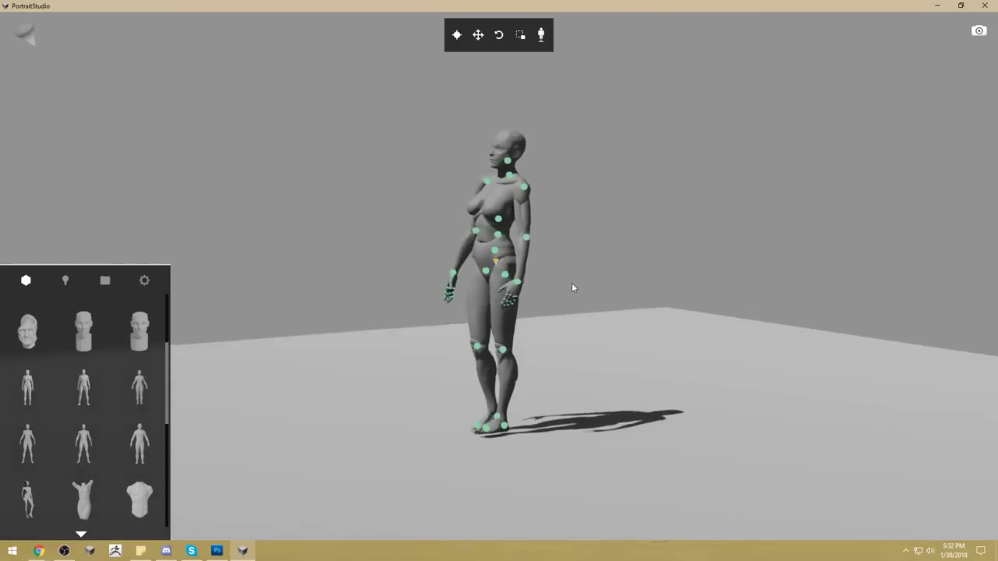
click(490, 249)
drag(481, 221, 477, 222)
drag(643, 290, 692, 270)
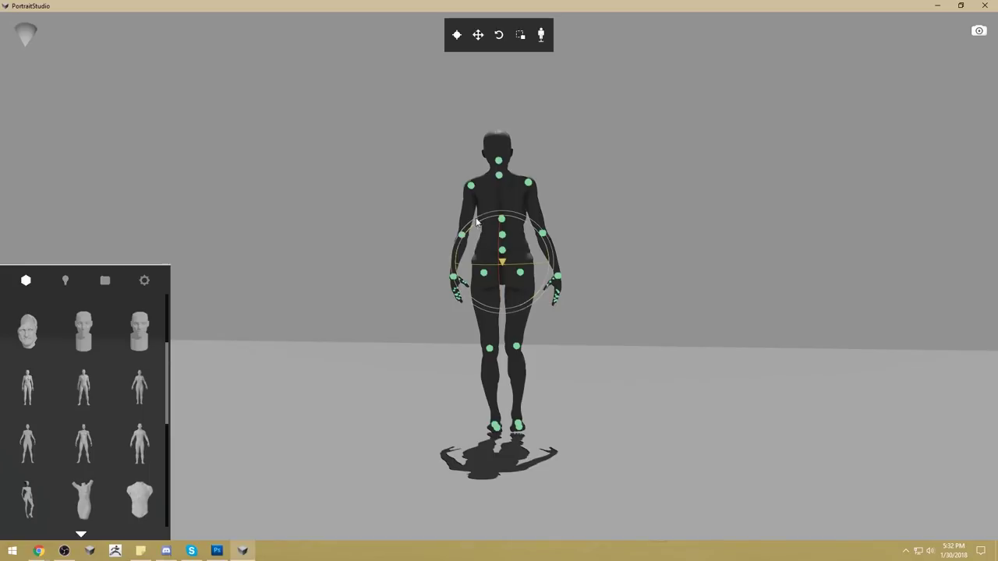
click(502, 263)
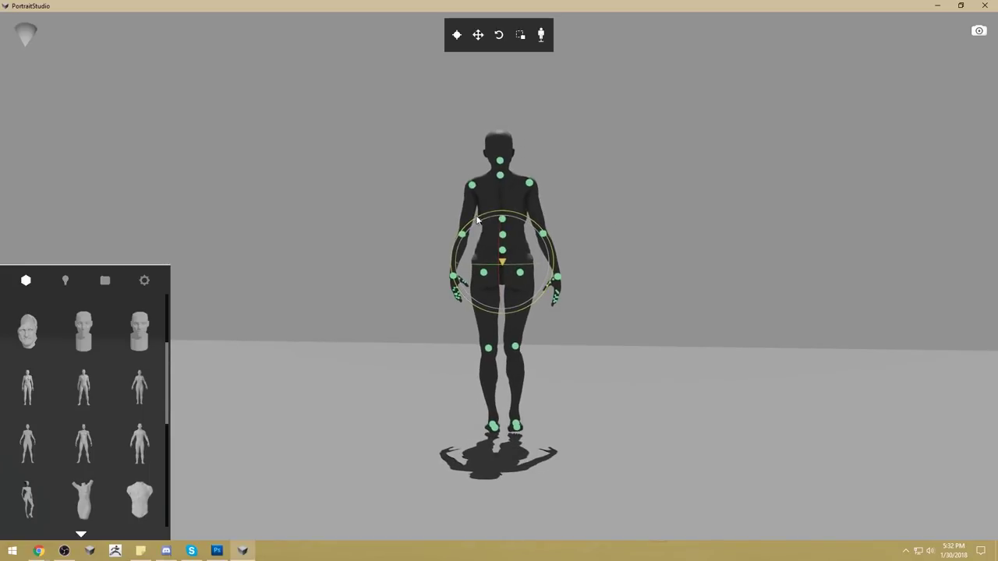
drag(706, 324, 459, 323)
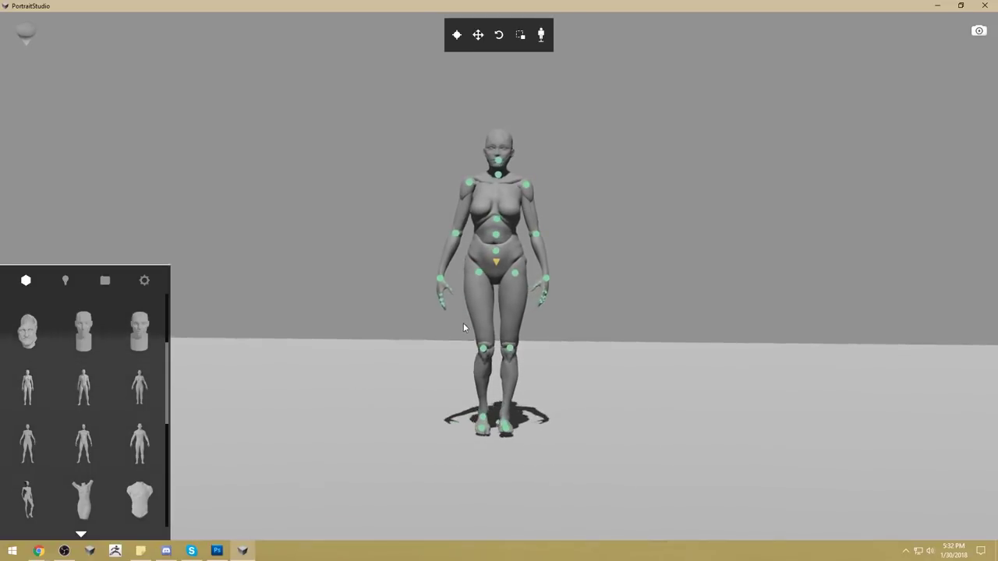
- Rotate the figure's right arm slightly inward at the shoulder, toward the body
click(469, 184)
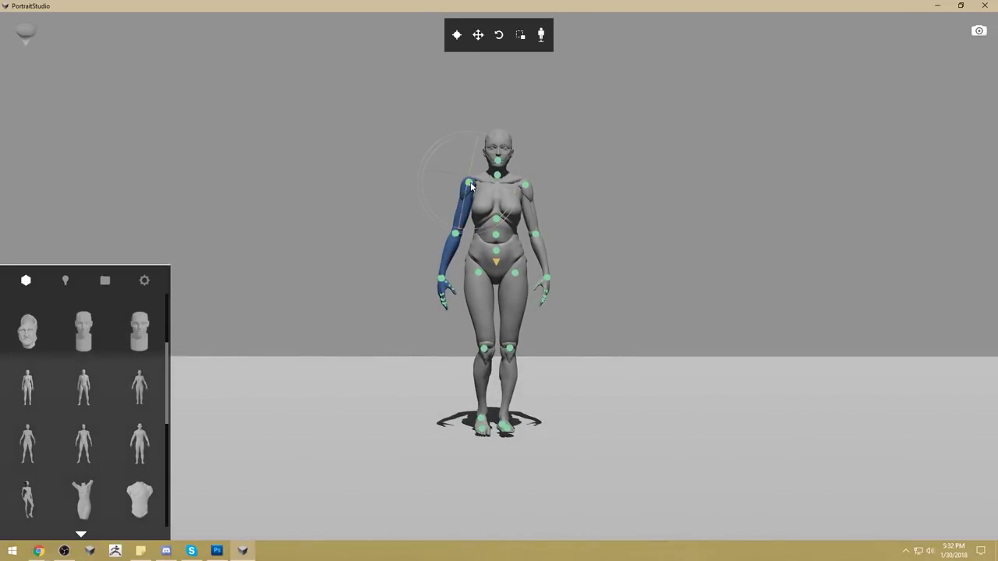
drag(441, 138, 439, 139)
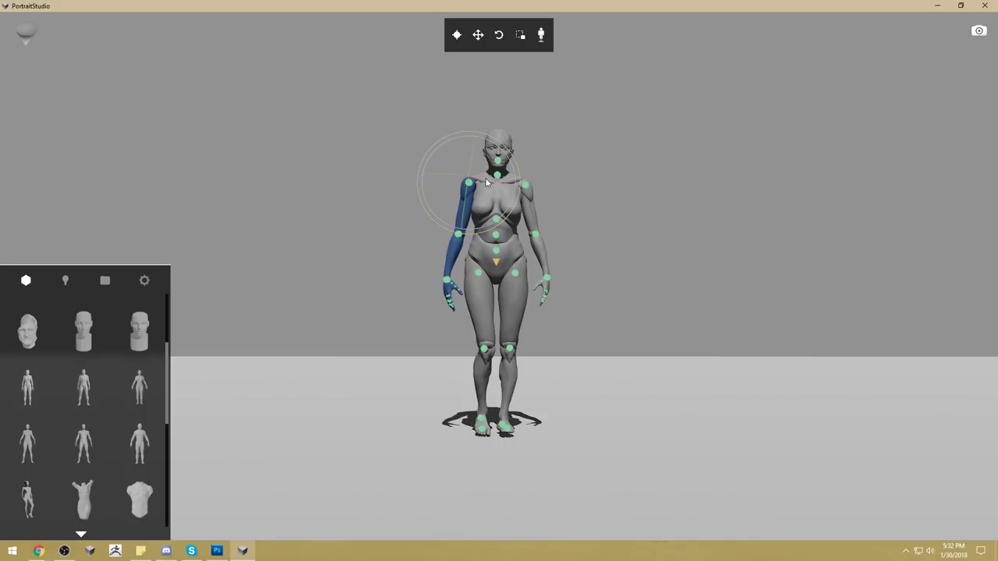
click(580, 183)
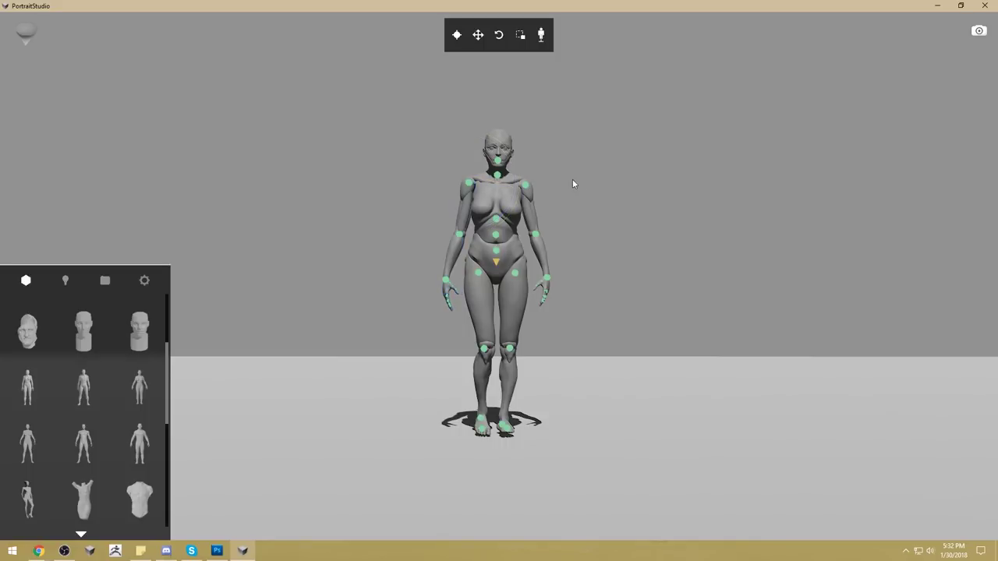
drag(632, 274, 641, 312)
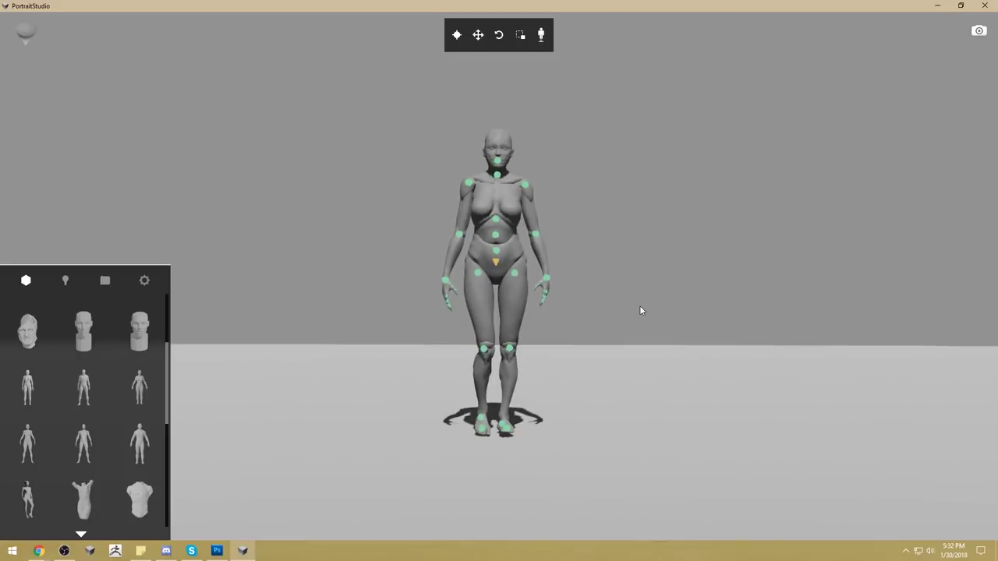
- Readjust the right arm's rotation at the shoulder, swinging it slightly outward and bringing the hand closer to the thigh
click(467, 185)
drag(468, 185, 475, 186)
click(634, 201)
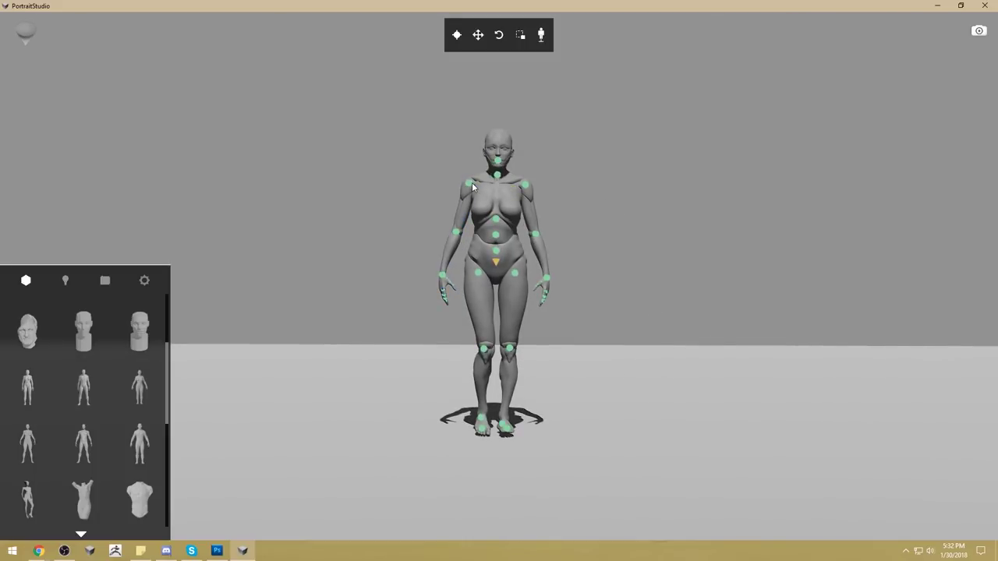
click(472, 186)
drag(464, 134, 462, 135)
click(629, 228)
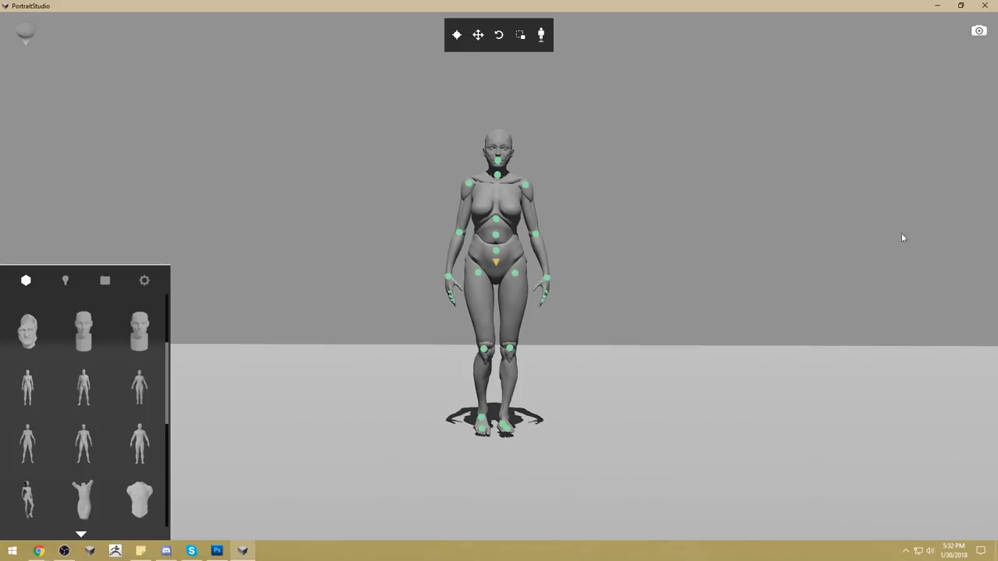
- Rotate the figure's left leg inward at the hip and turn its lower leg outward at the knee
key(alt+Tab)
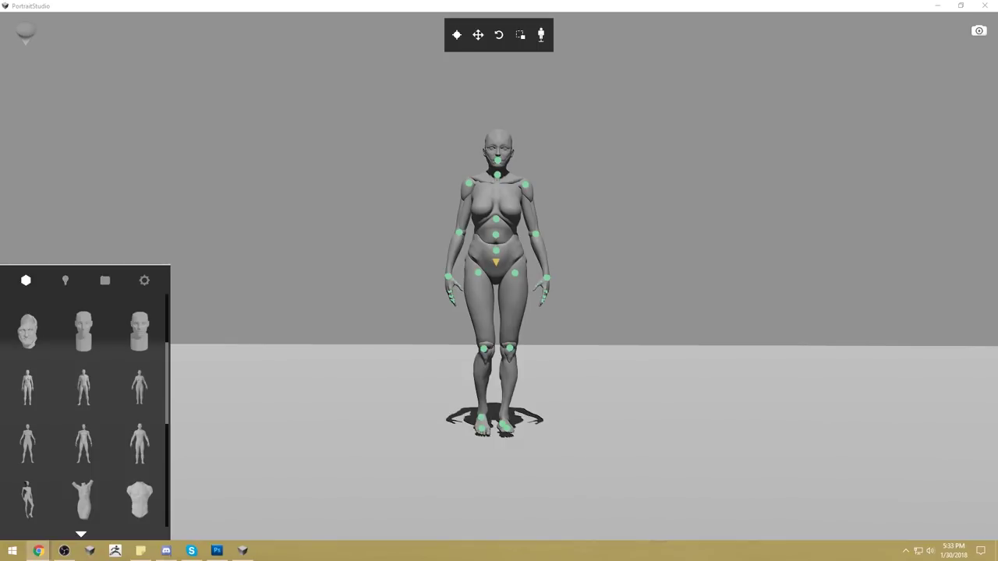
click(688, 224)
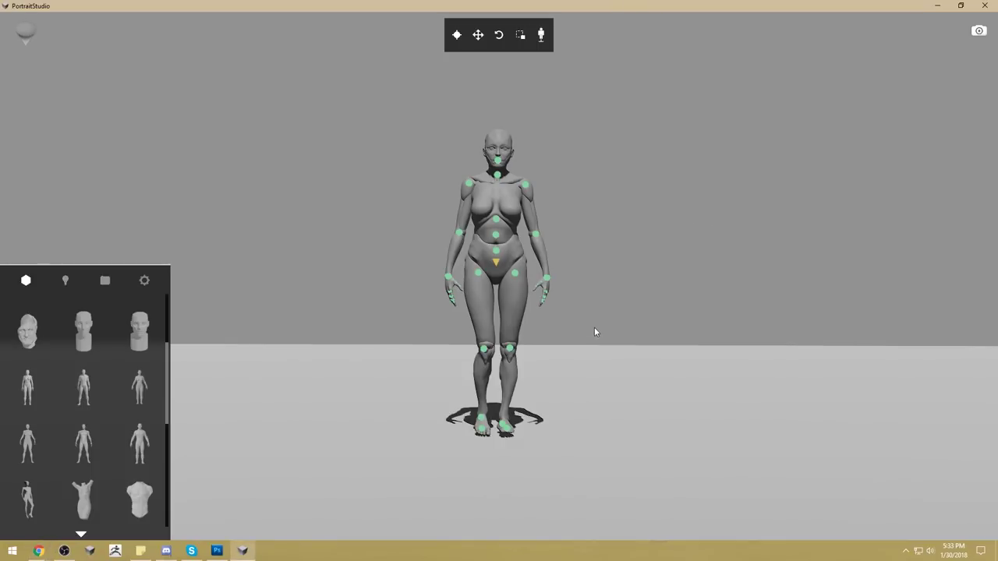
click(527, 279)
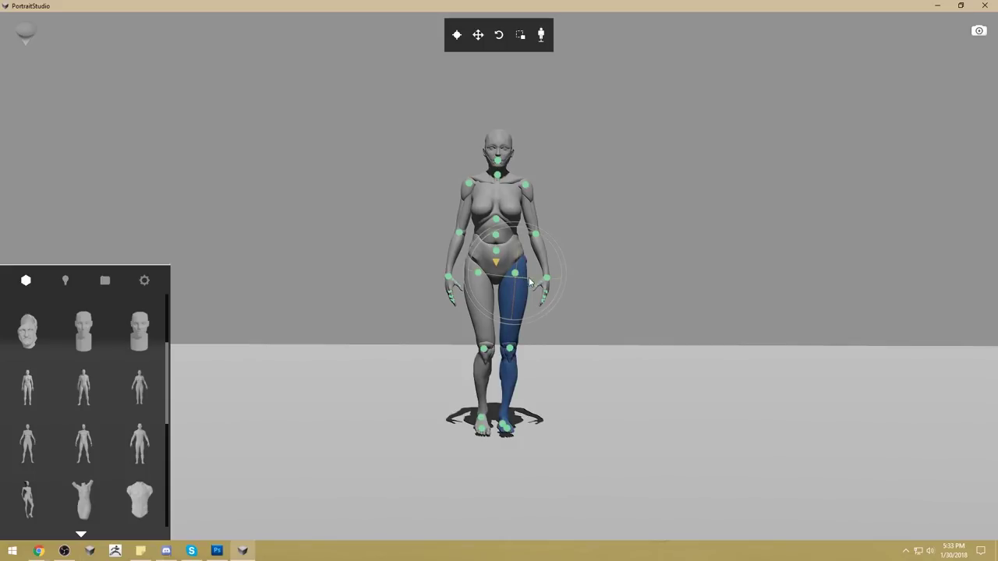
drag(552, 234, 553, 236)
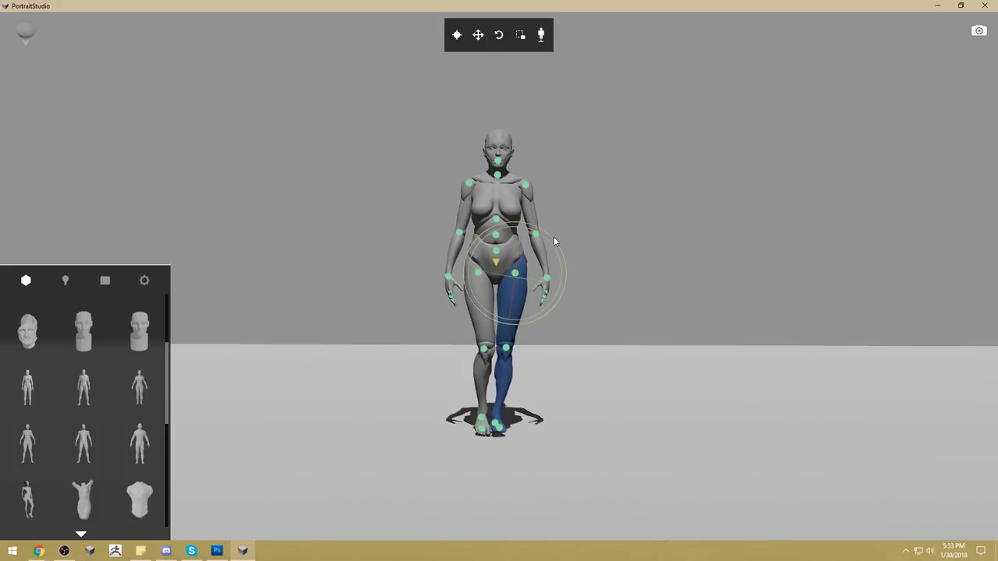
click(504, 351)
drag(515, 295, 512, 295)
drag(608, 299, 642, 370)
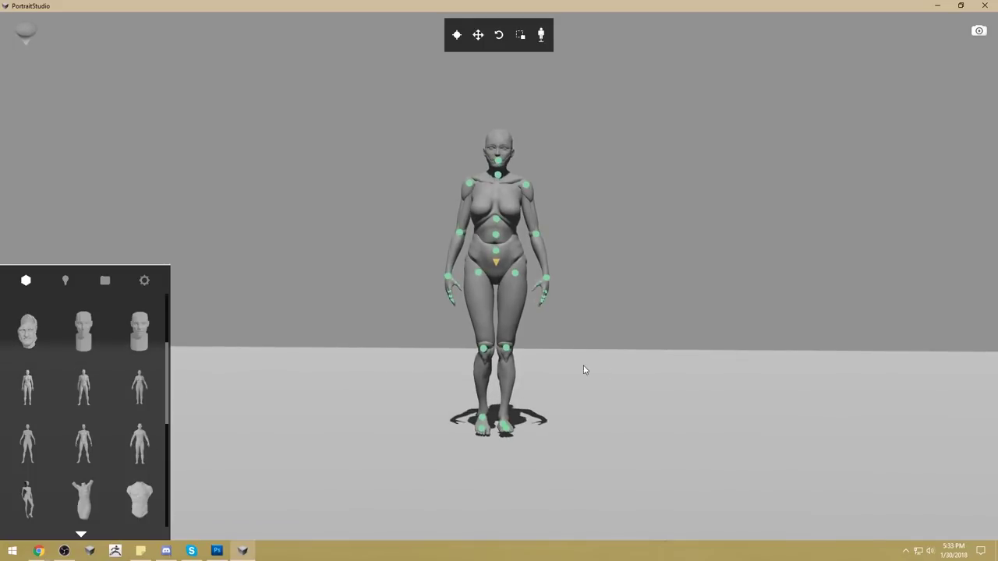
- Rotate the figure's left lower leg slightly inward at the knee
click(503, 355)
drag(538, 359, 529, 360)
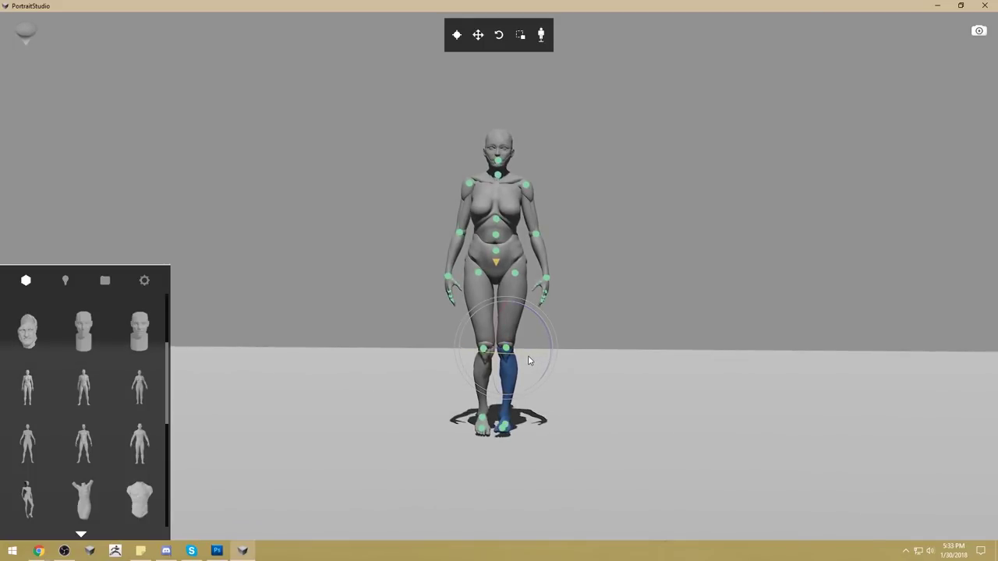
click(622, 350)
- Try tilting the upper body toward the figure's right at the waist and tilting the head back at the neck
drag(598, 406, 615, 423)
click(500, 237)
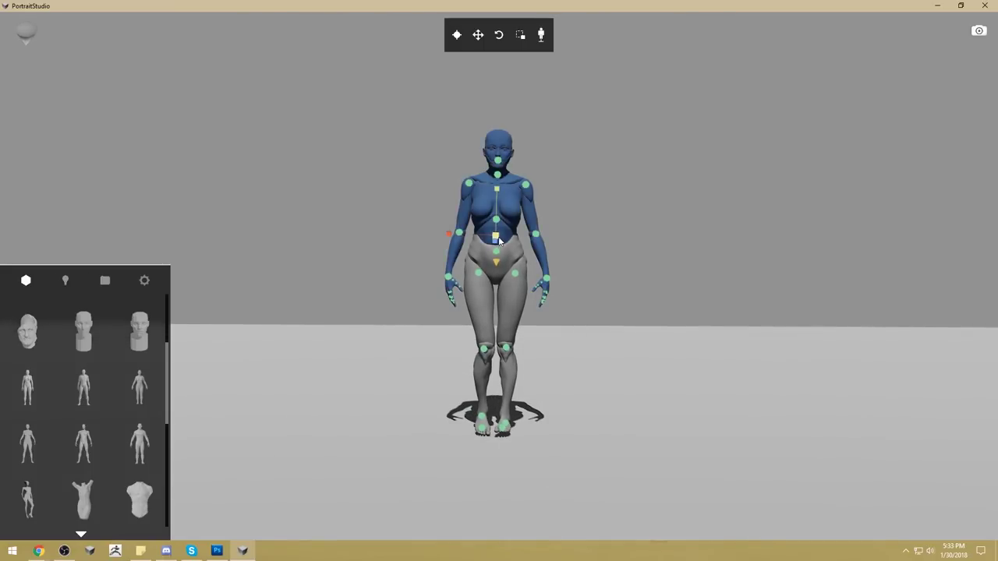
drag(490, 182, 487, 182)
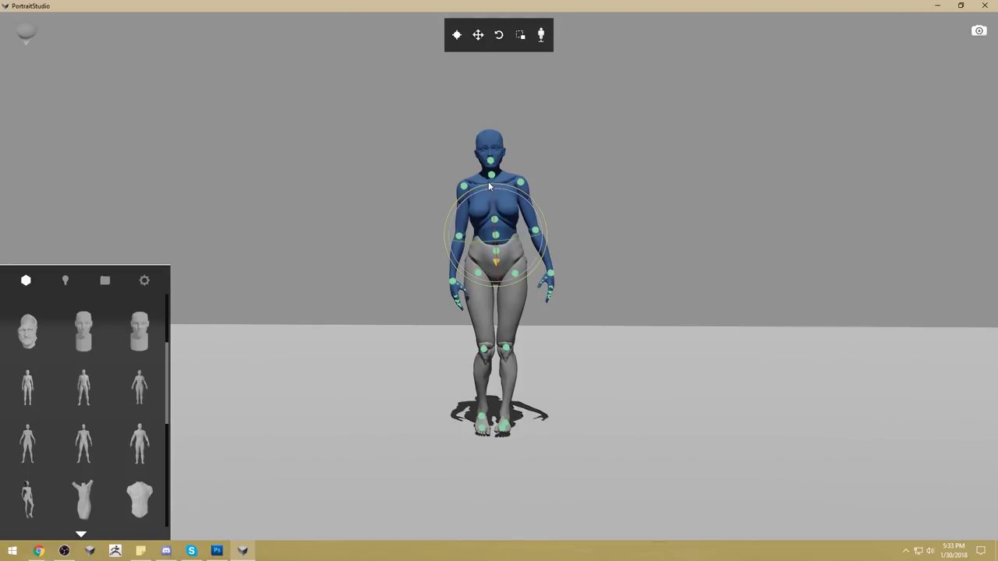
click(488, 182)
drag(497, 122, 502, 126)
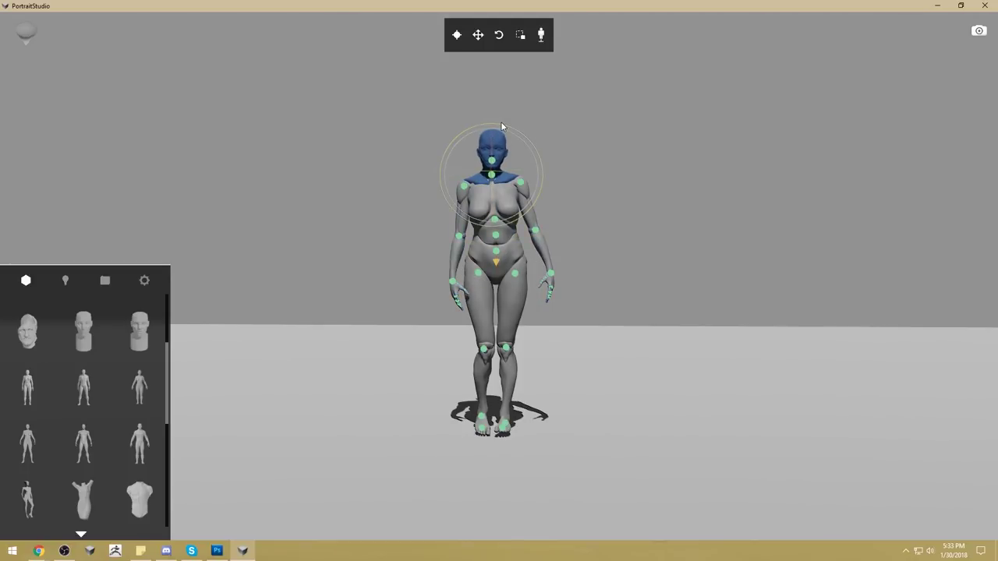
drag(655, 350, 701, 340)
- Undo the torso and head tilts and restore the figure's straight stance with legs apart and arms slightly away from the body
key(ctrl+z)
key(ctrl+z)
key(ctrl+z)
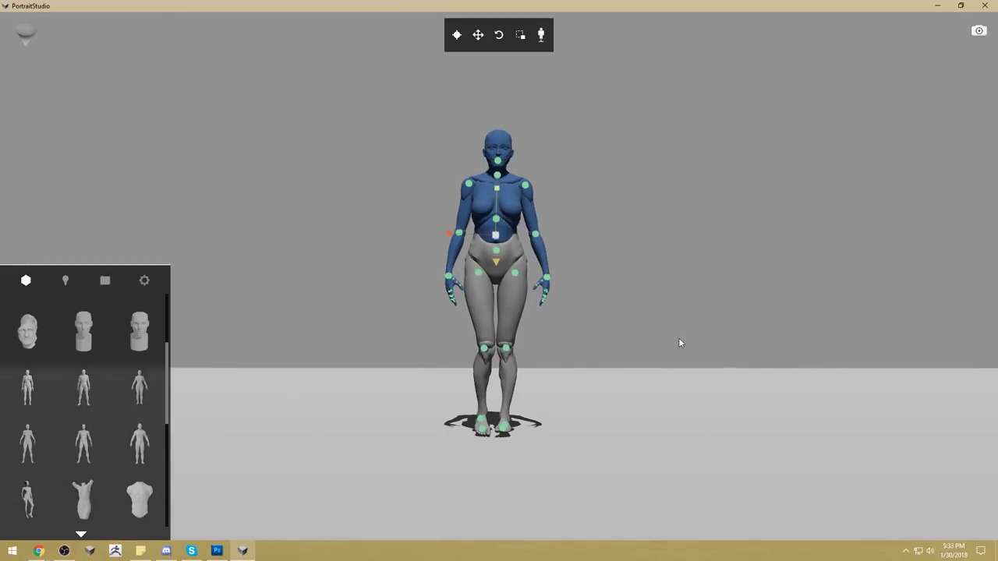
click(681, 344)
drag(692, 361, 241, 363)
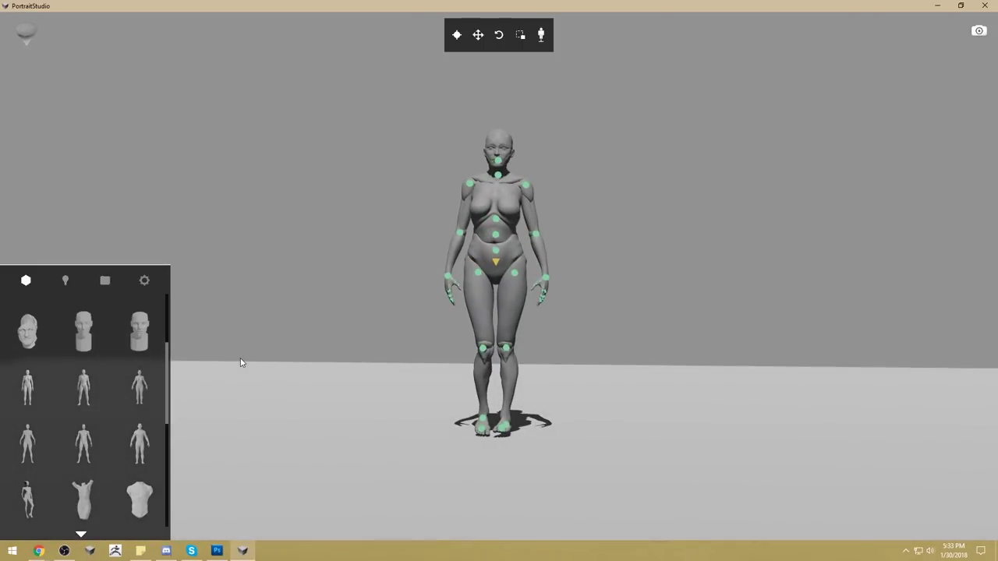
drag(646, 484, 356, 12)
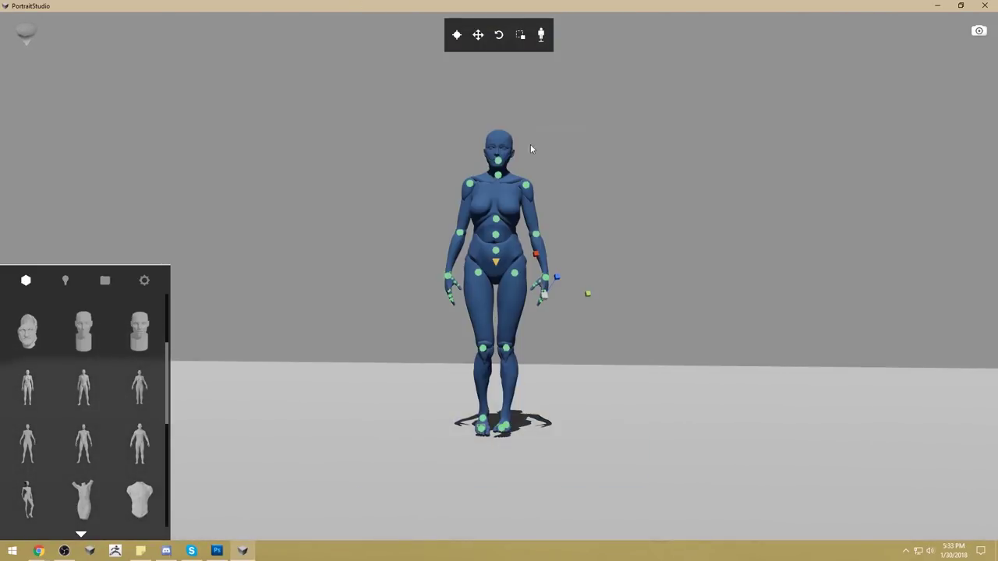
key(r)
click(636, 375)
drag(635, 375, 607, 376)
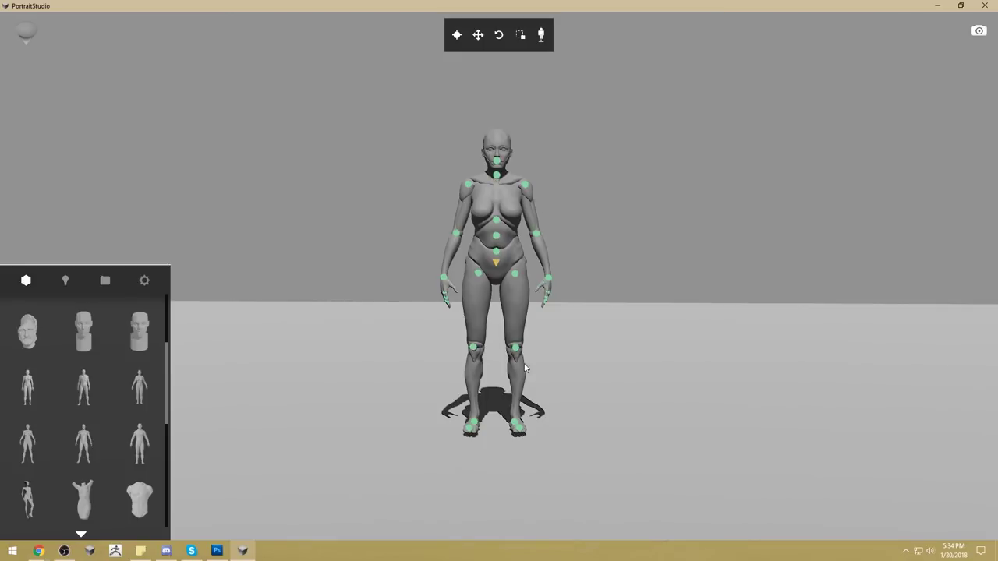
- Rotate the whole figure sideways about its pelvis root so the upper body leans toward the figure's left
click(514, 274)
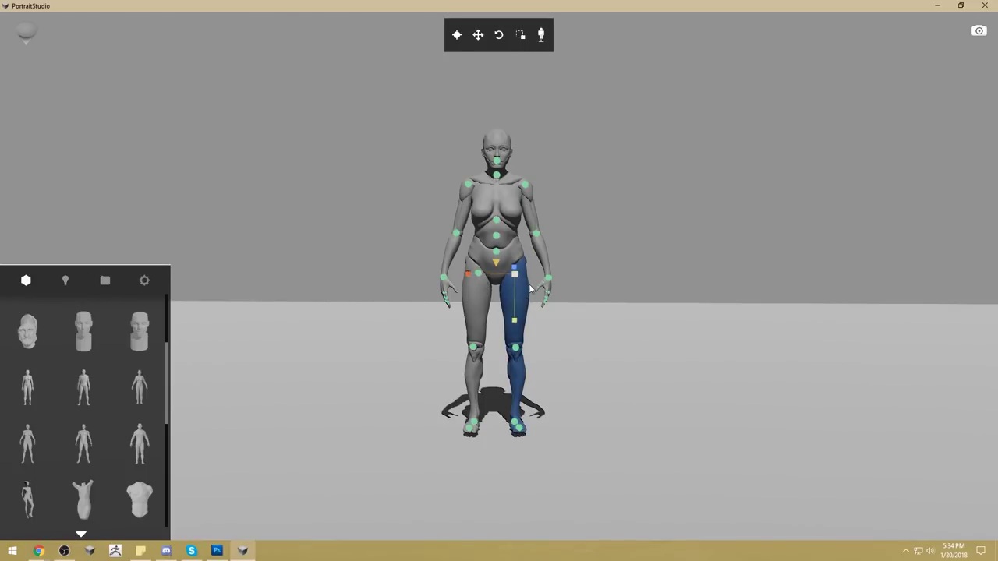
click(498, 252)
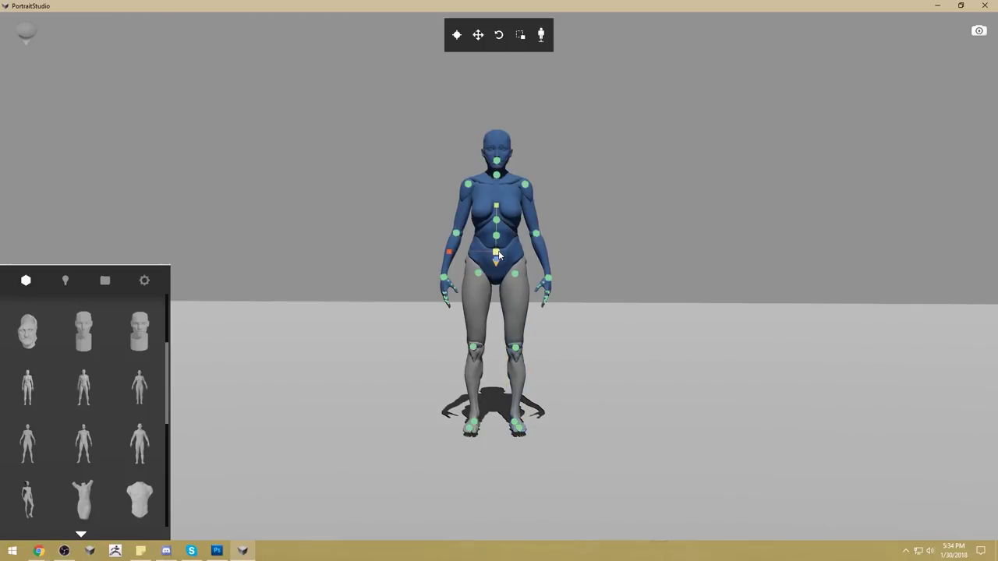
click(702, 287)
click(507, 272)
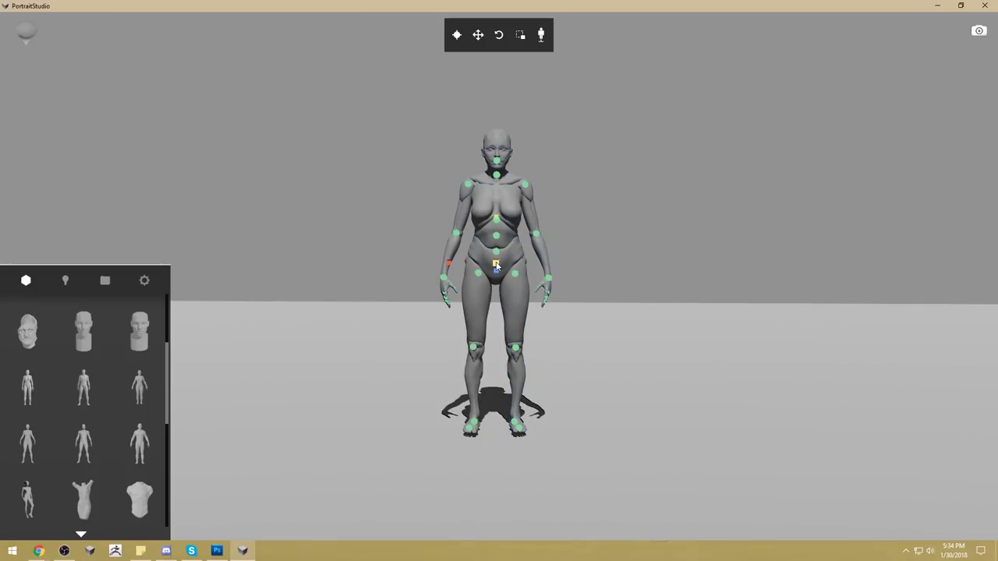
key(w)
key(e)
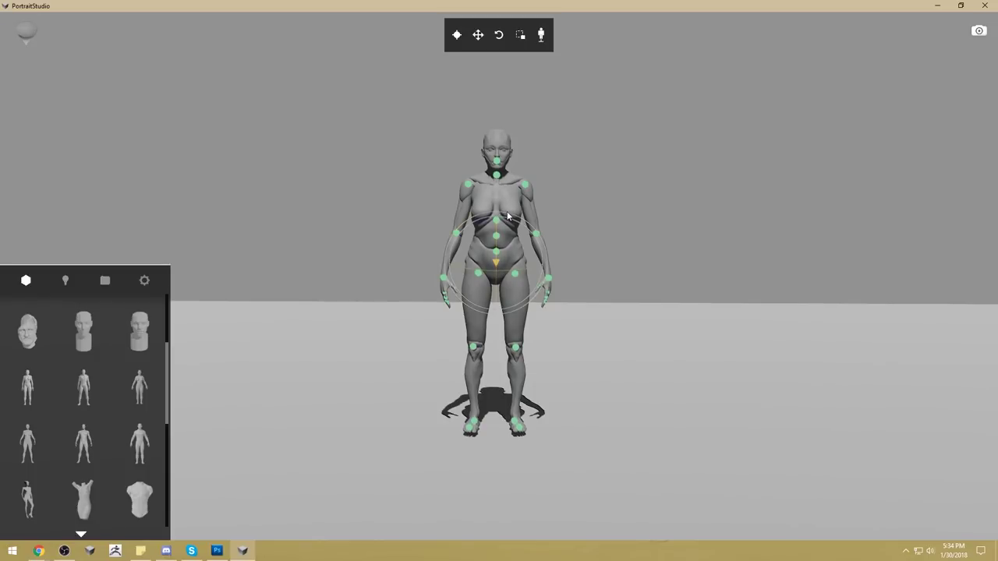
drag(503, 214, 506, 216)
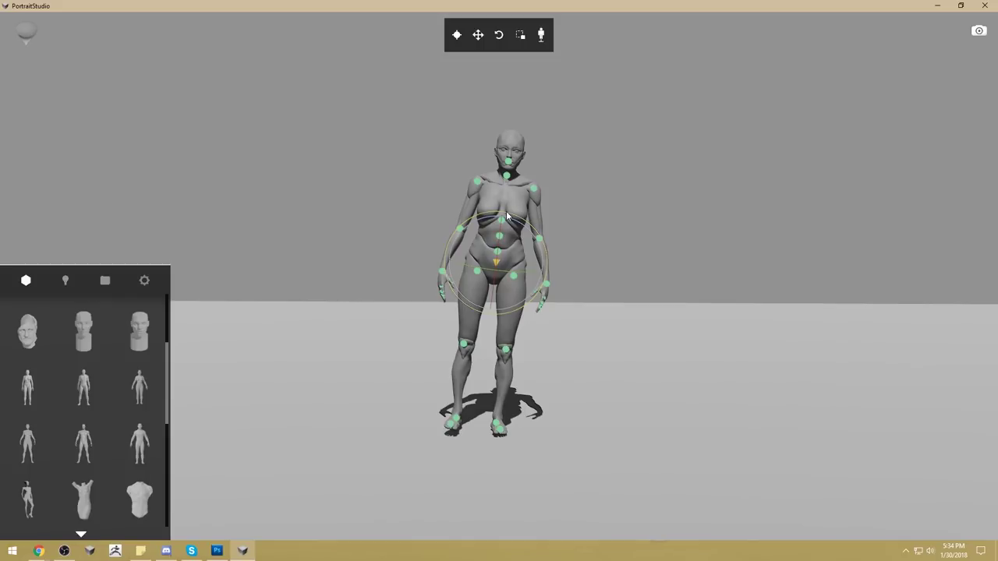
drag(507, 216, 507, 215)
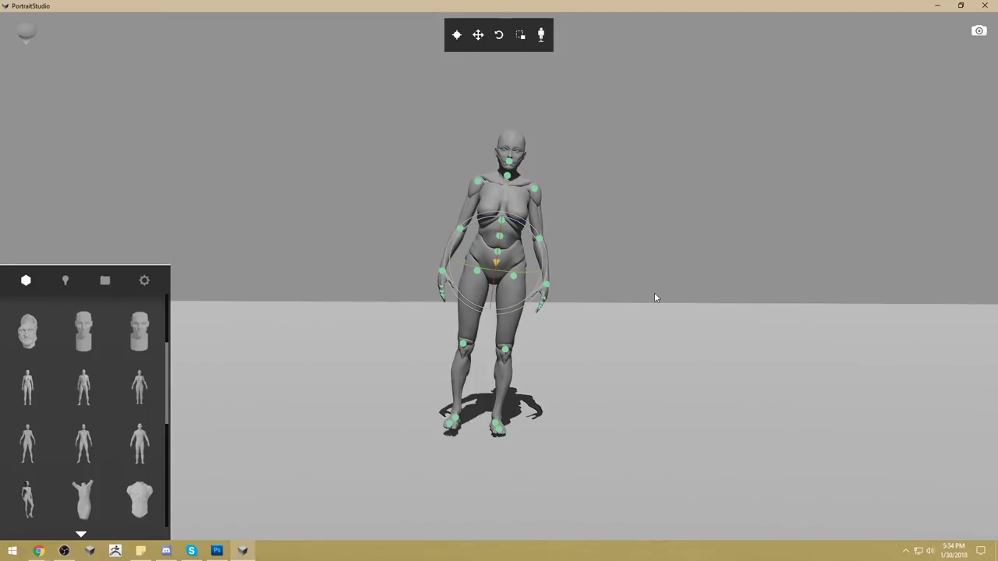
- Bend the figure's left lower leg back at the knee and adjust the left leg's angle at the hip
click(513, 277)
click(514, 277)
click(506, 351)
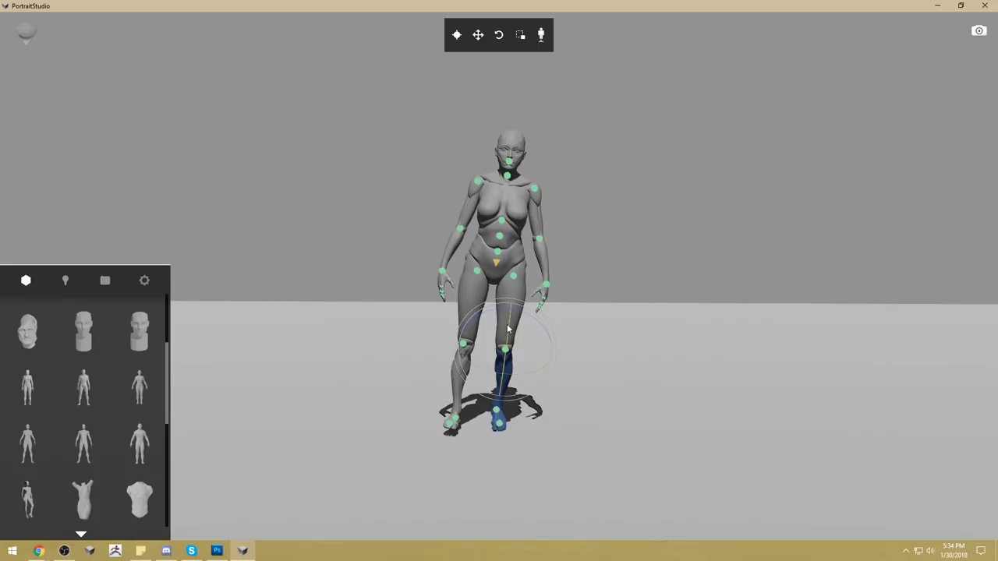
click(515, 278)
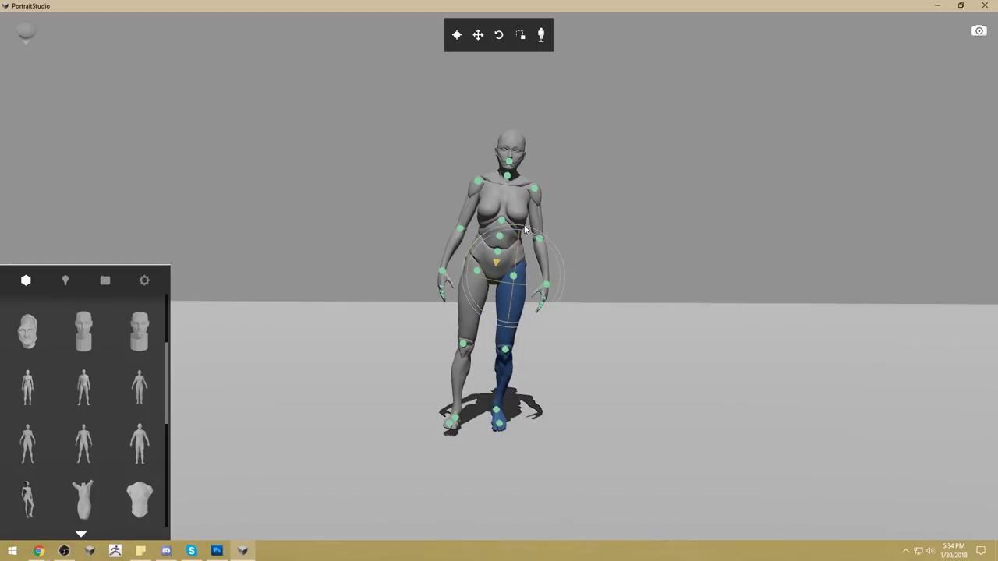
drag(525, 230, 526, 228)
click(609, 359)
drag(608, 358, 533, 404)
drag(634, 416, 697, 421)
- Reposition the figure's left arm slightly at the shoulder joint using the Move tool
click(510, 186)
key(e)
click(540, 187)
click(509, 187)
key(r)
key(w)
drag(515, 194, 513, 191)
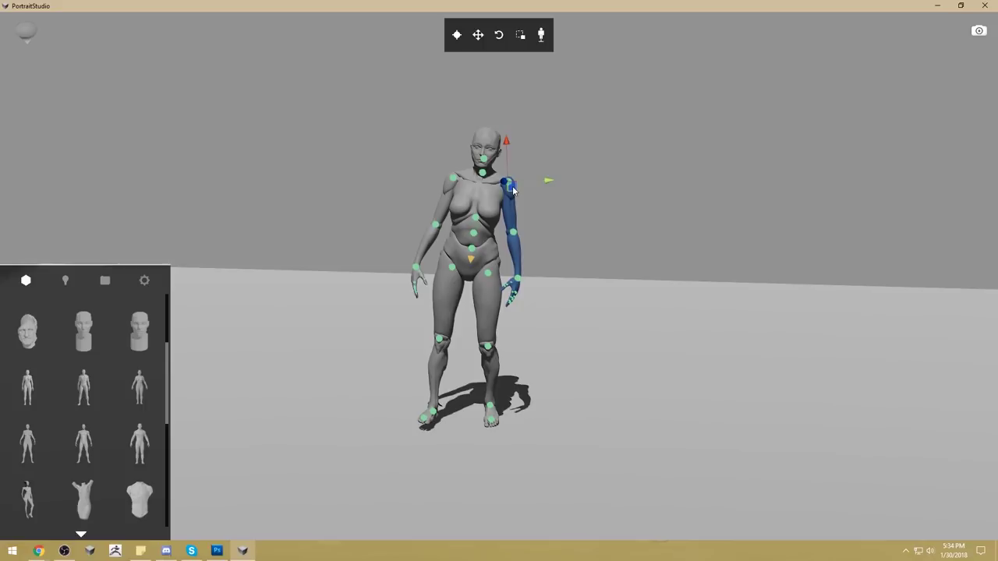
- Tilt the head at the neck base slightly toward the figure's right, bringing it upright
click(489, 139)
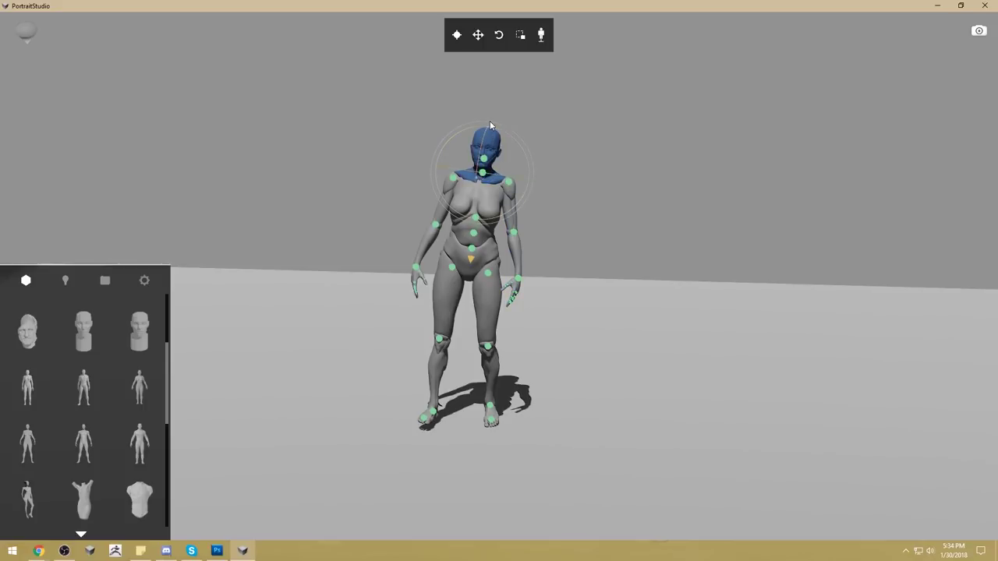
drag(500, 123, 496, 121)
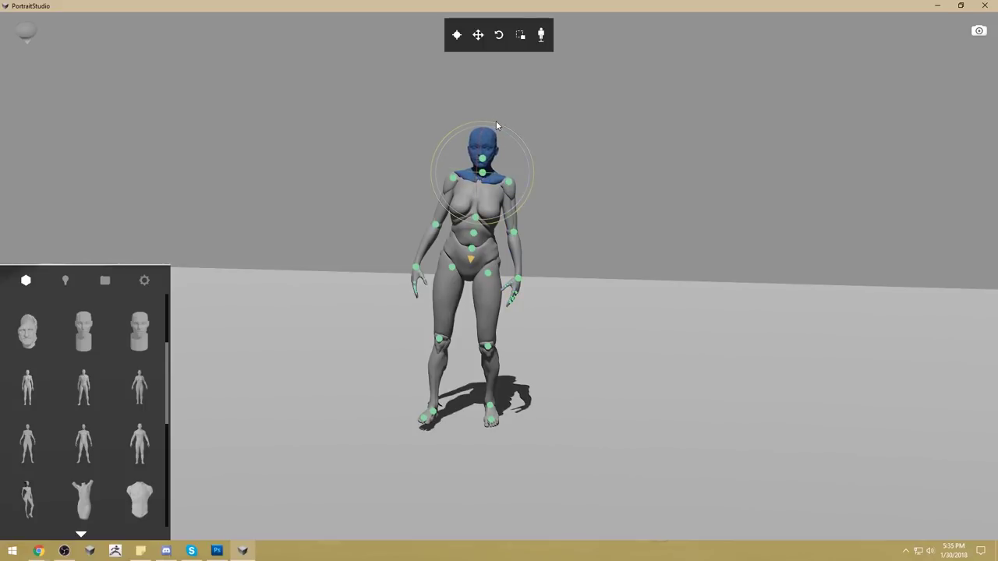
click(566, 121)
- Bend the figure's right lower leg back at the knee and swing the right leg inward at the hip
drag(589, 245, 603, 243)
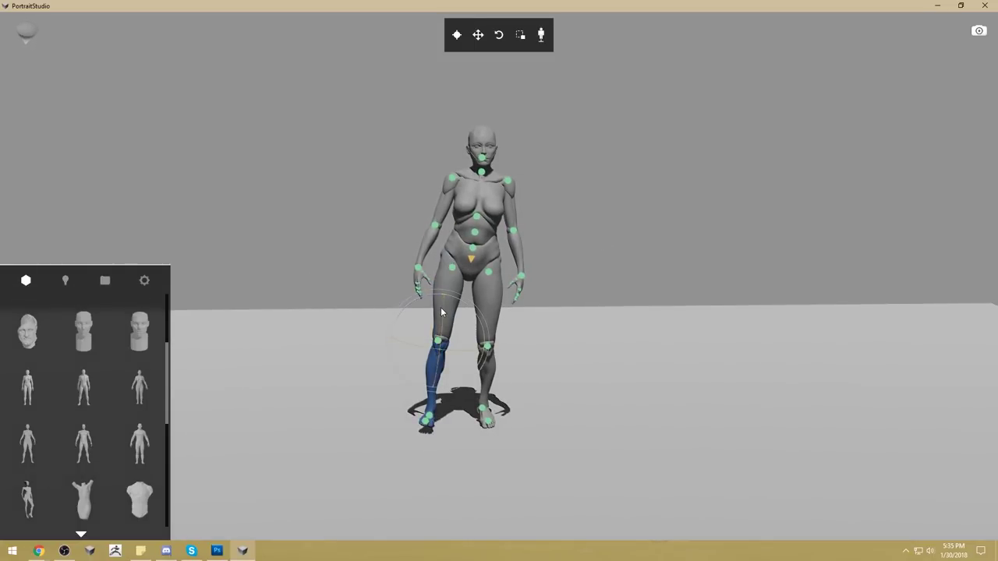
drag(445, 310, 441, 326)
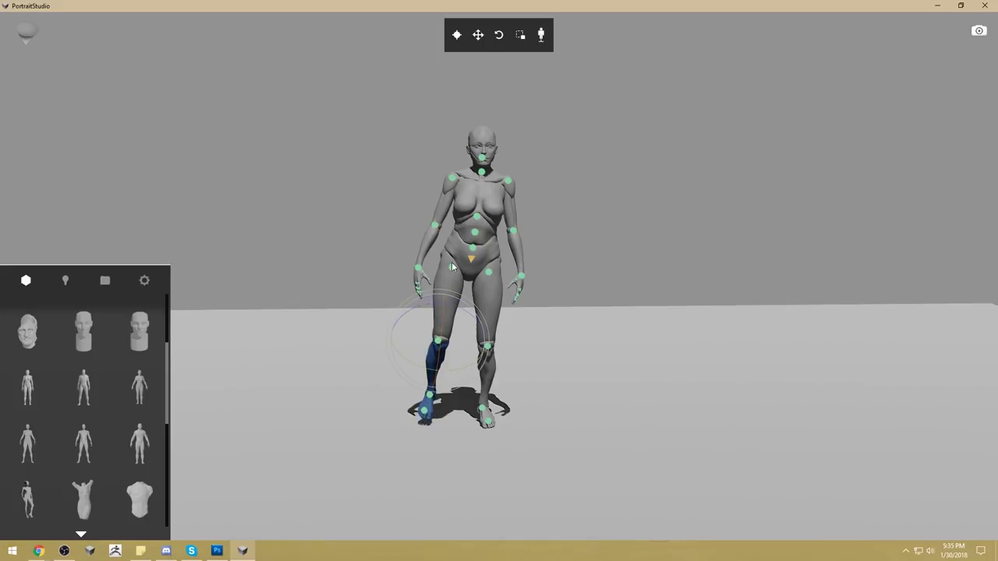
click(452, 230)
drag(457, 220, 450, 222)
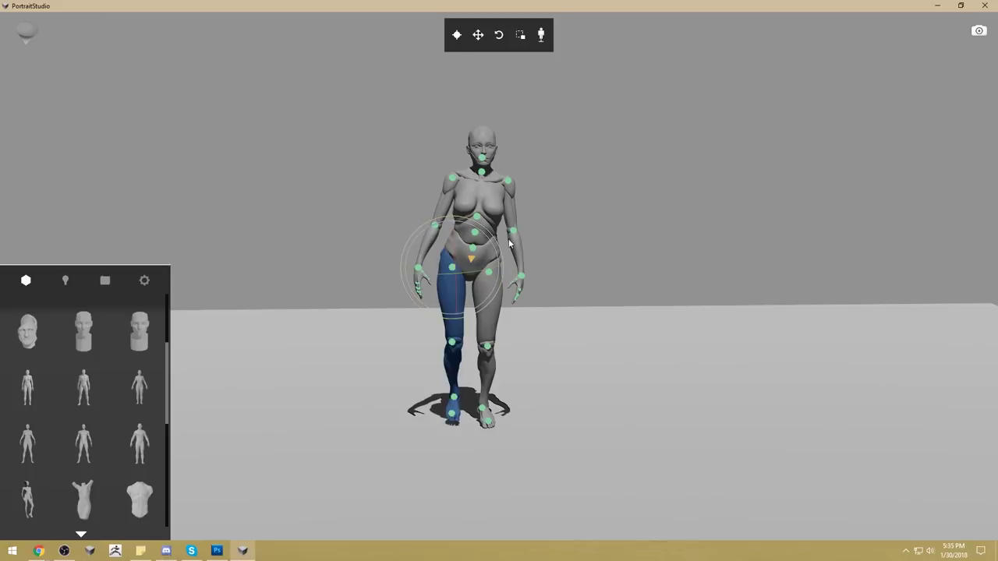
- Rotate the figure's left leg inward at the hip, bringing it close to the right leg
click(578, 274)
click(489, 273)
mouse_move(496, 232)
mouse_down()
mouse_move(518, 232)
mouse_move(503, 221)
mouse_up()
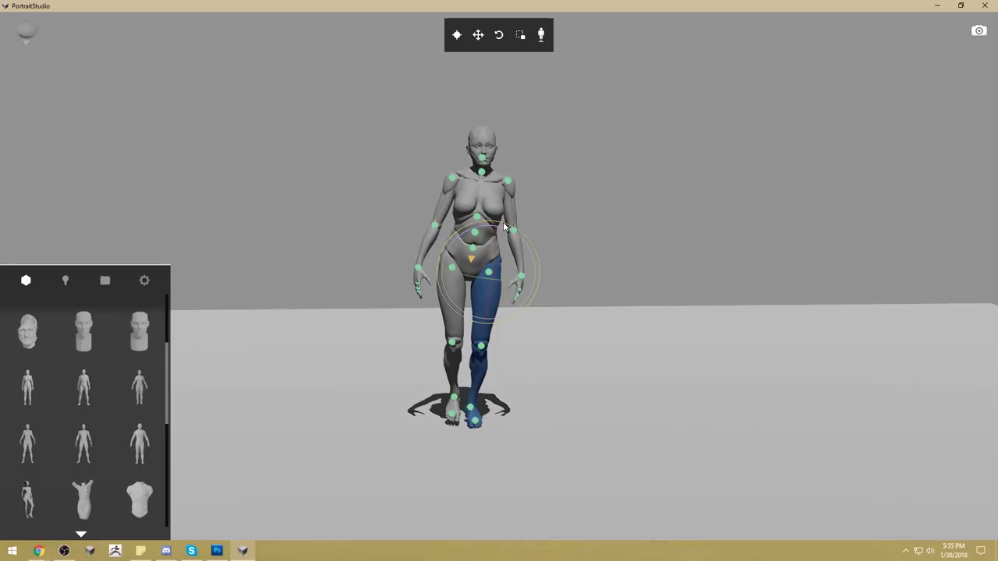
click(656, 266)
- Straighten the figure's right lower leg slightly at the knee and bend the left lower leg back slightly
click(451, 348)
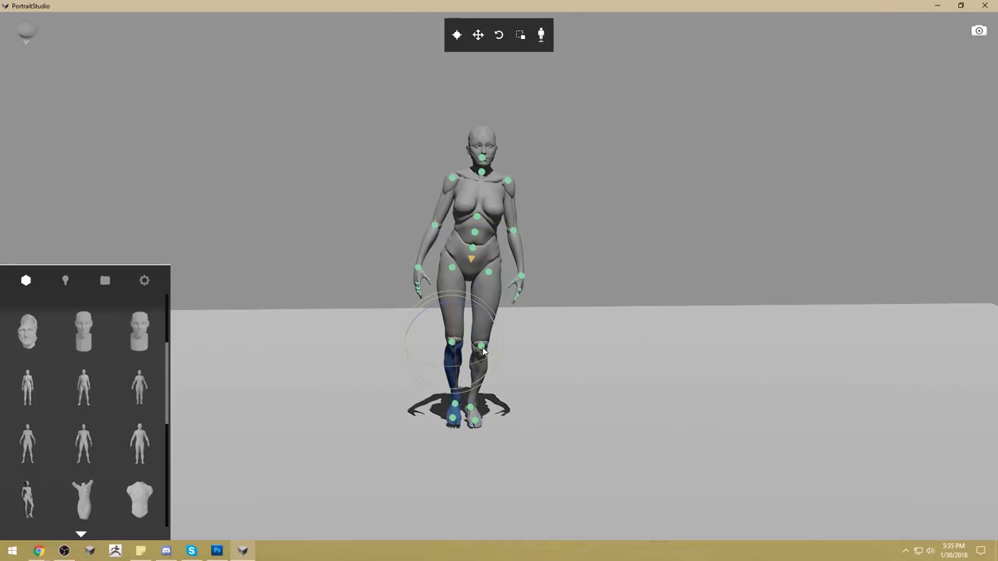
click(508, 345)
click(482, 349)
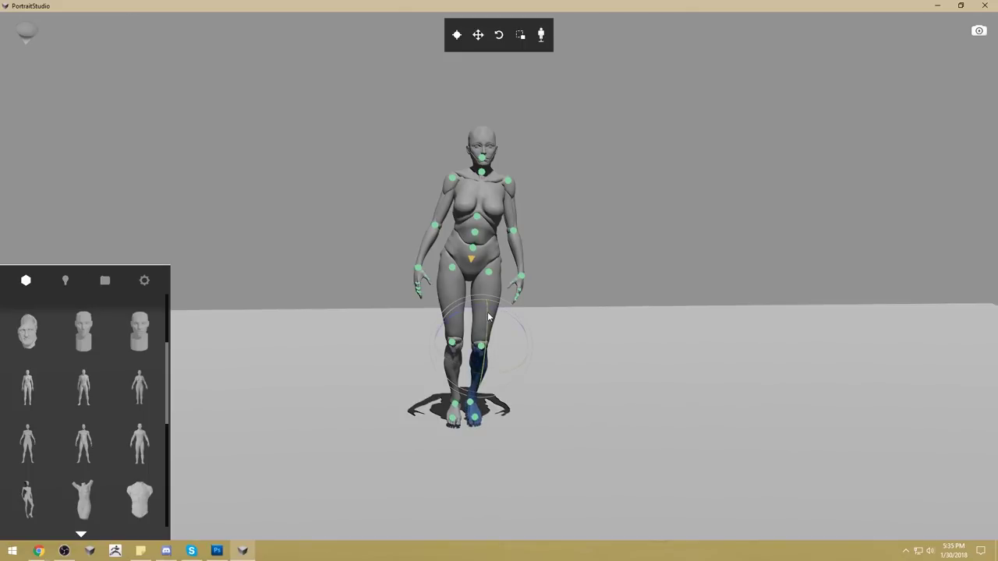
click(536, 400)
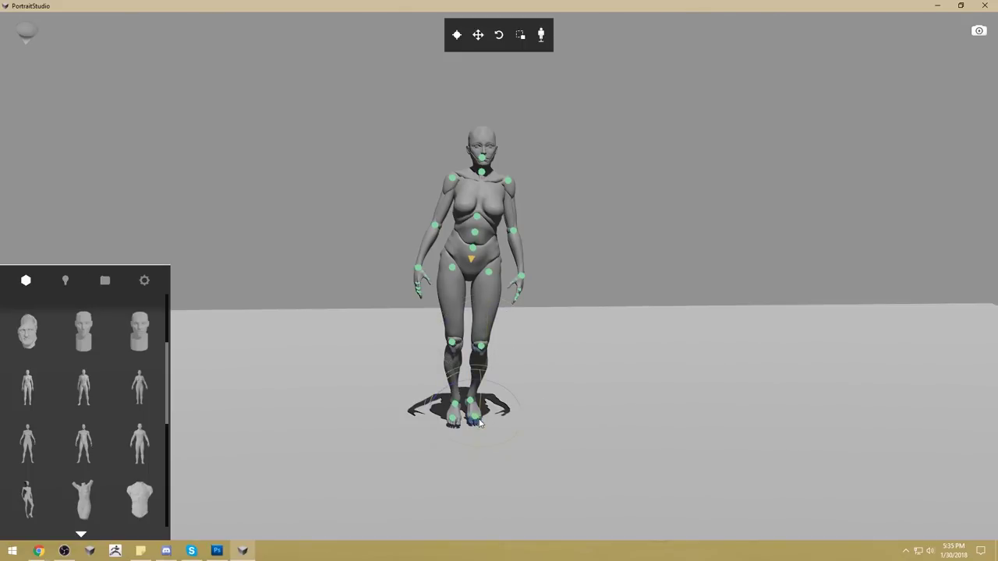
- From the side, lean the whole figure backward about its pelvis root and bend the upper body forward at the waist
drag(554, 413, 537, 442)
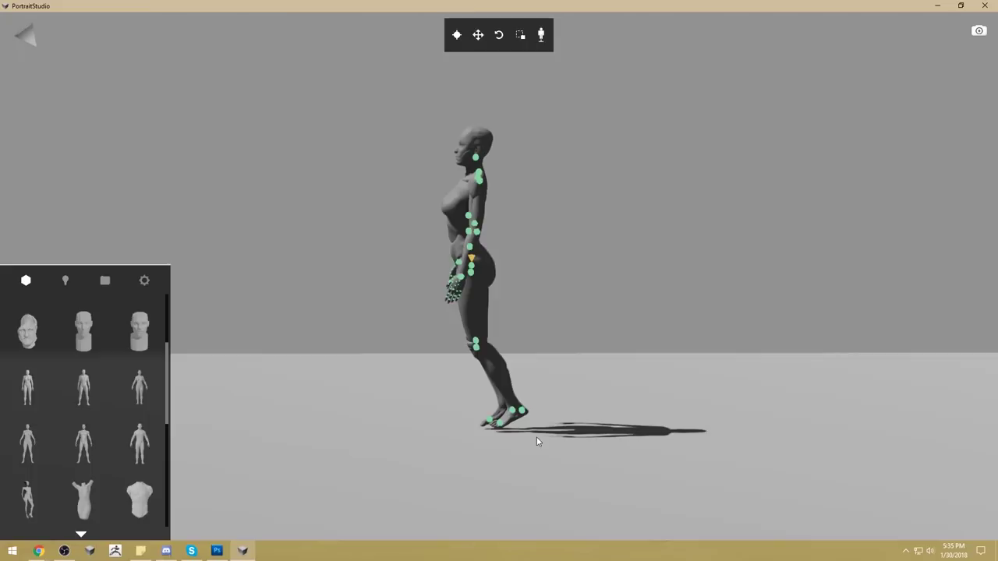
click(472, 258)
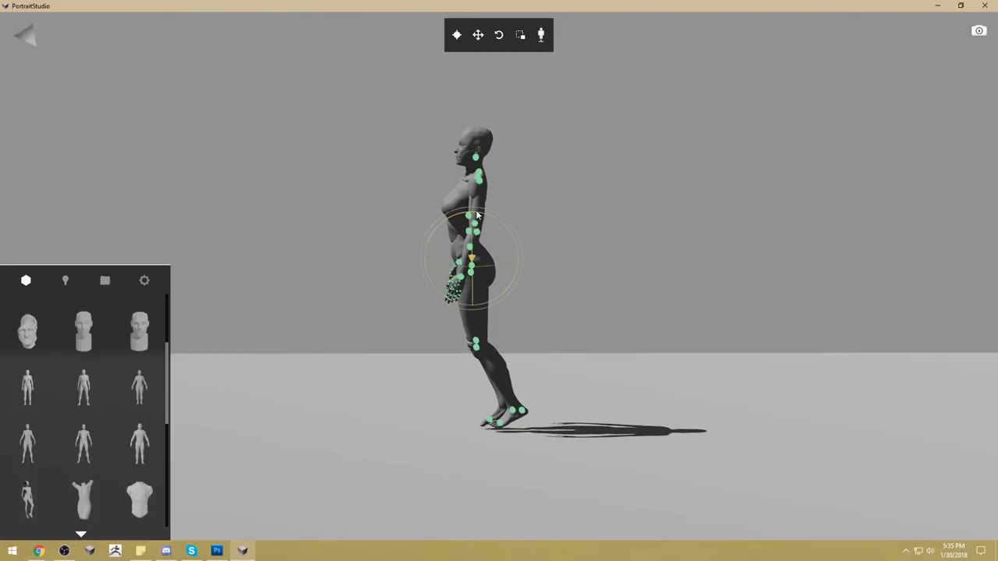
drag(482, 211, 485, 211)
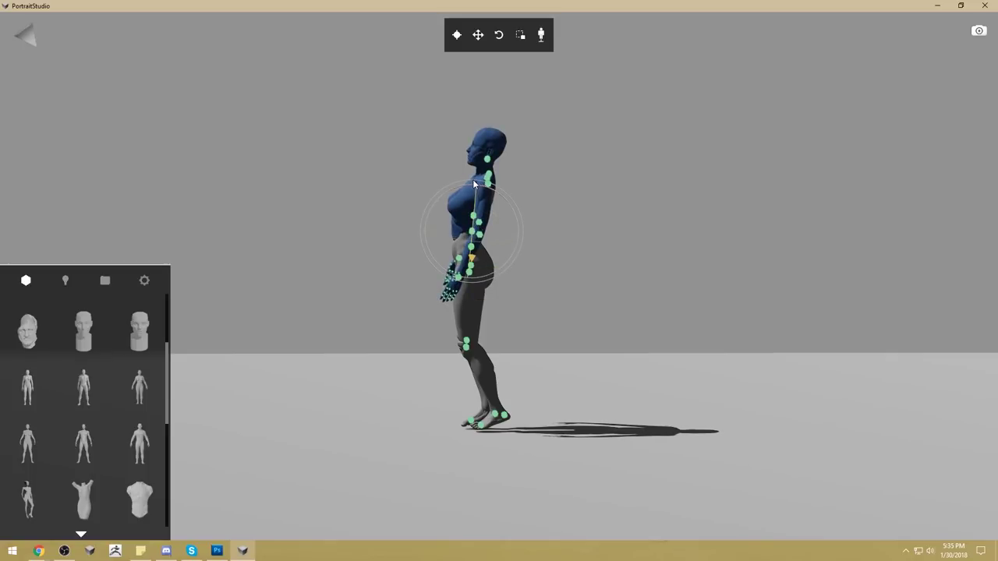
drag(474, 177, 470, 176)
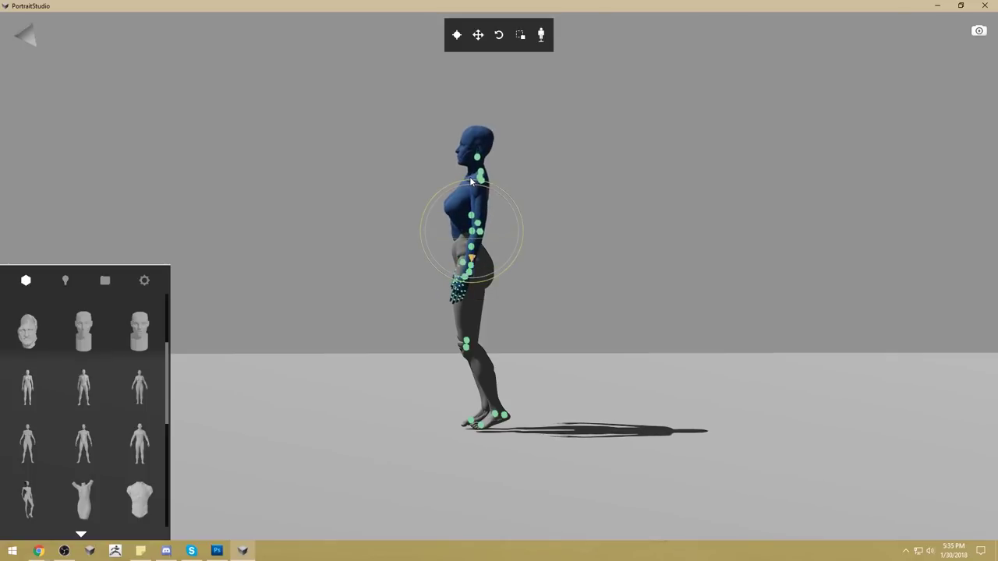
- Hide the joint markers and return to a front view of the figure
drag(556, 340, 997, 345)
click(457, 34)
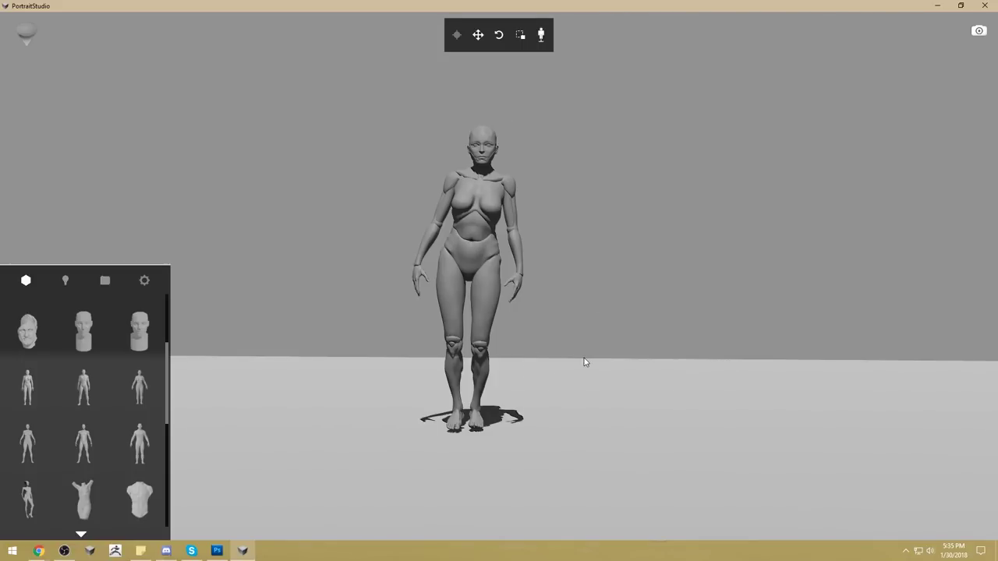
drag(655, 367, 679, 376)
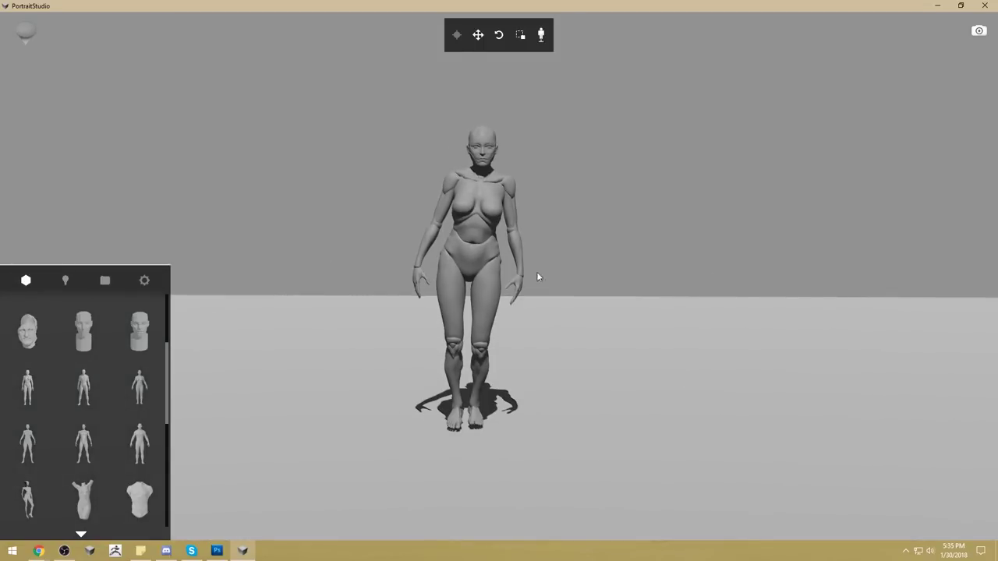
- Swing the figure's right arm inward at the shoulder and bend its forearm forward at the elbow
click(452, 182)
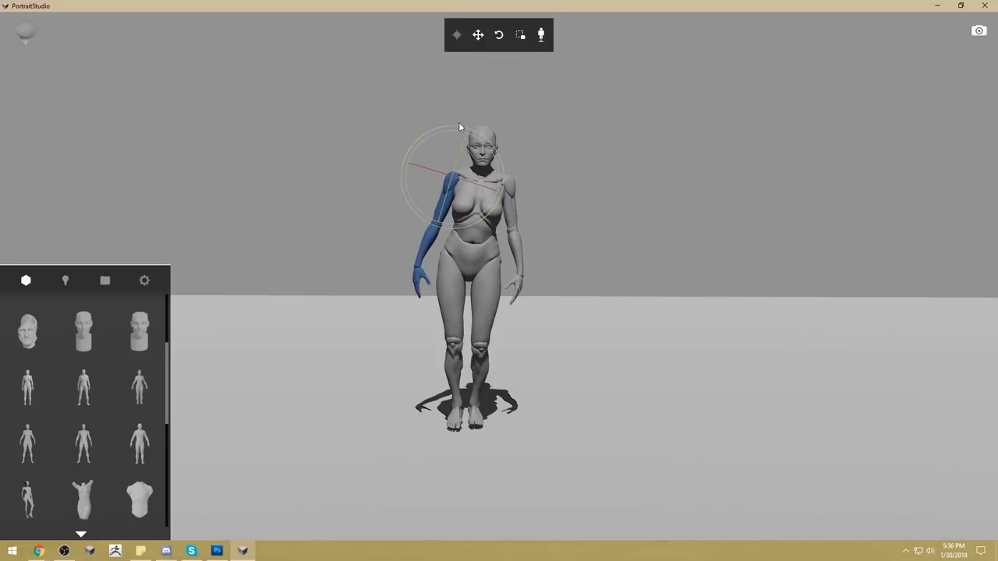
drag(458, 124, 457, 124)
click(437, 243)
click(439, 234)
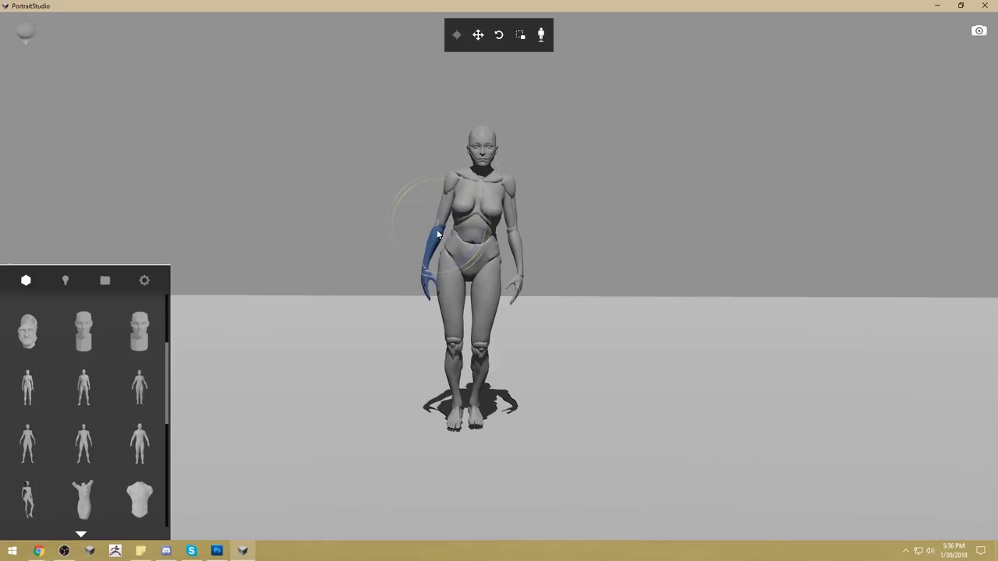
mouse_move(472, 252)
mouse_down()
mouse_move(477, 244)
mouse_move(470, 249)
mouse_up()
drag(420, 216, 432, 192)
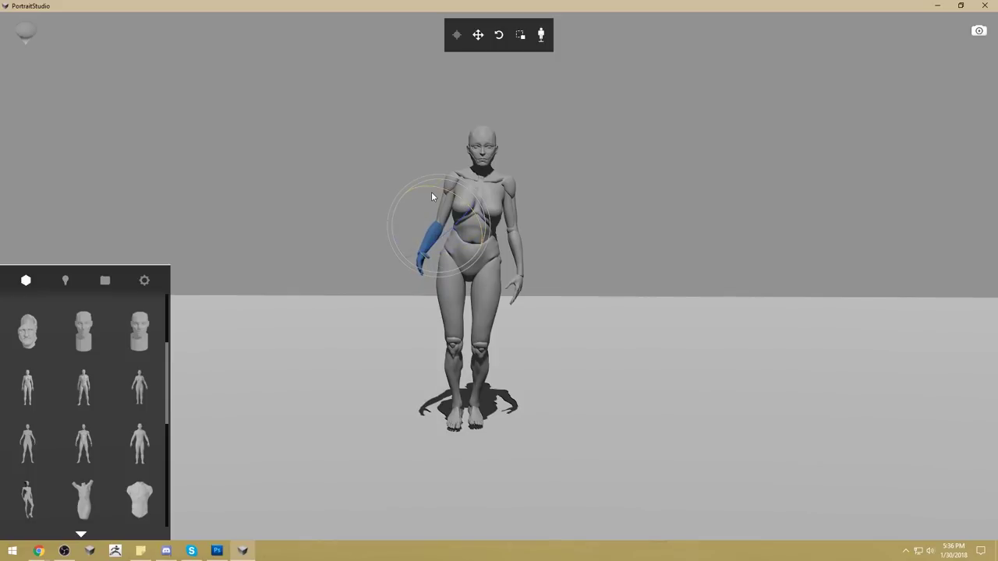
- Rotate the figure's right arm at the shoulder so the bent forearm and hand drop slightly
click(652, 192)
click(451, 176)
drag(463, 144, 449, 168)
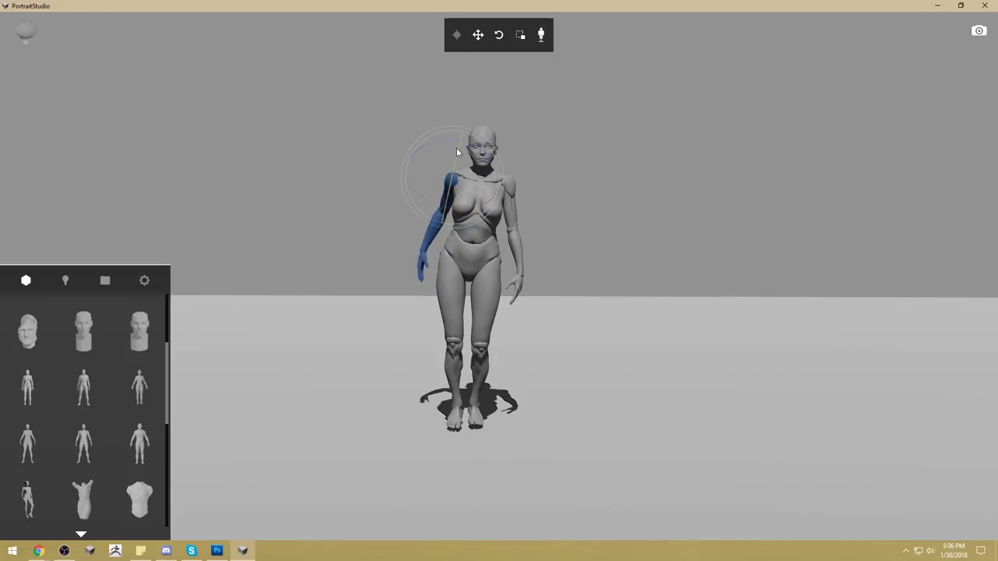
- Raise the figure's right arm outward at the shoulder and bend its forearm inward so the hand nears the hip
drag(470, 142, 487, 160)
click(422, 198)
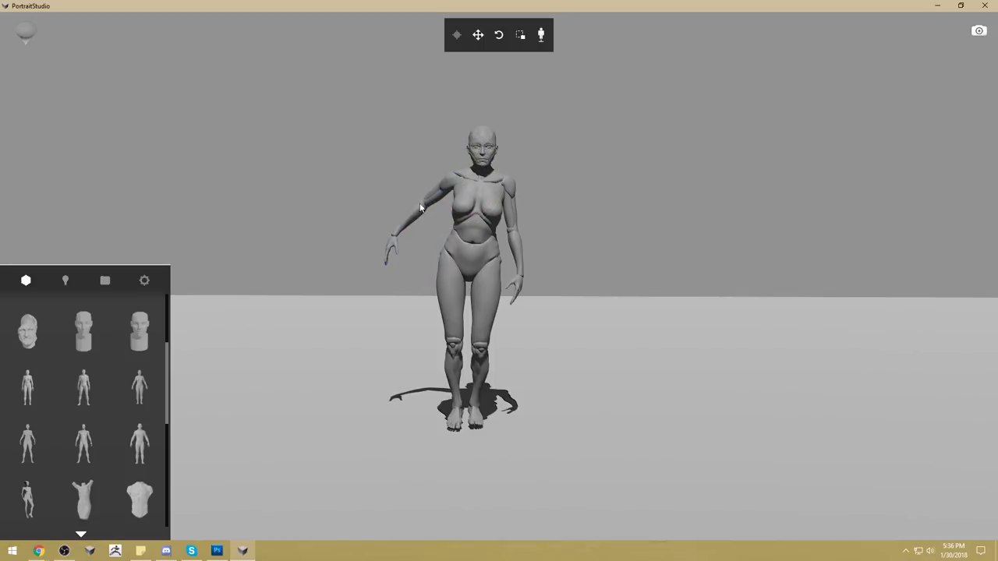
click(425, 209)
drag(434, 235, 481, 213)
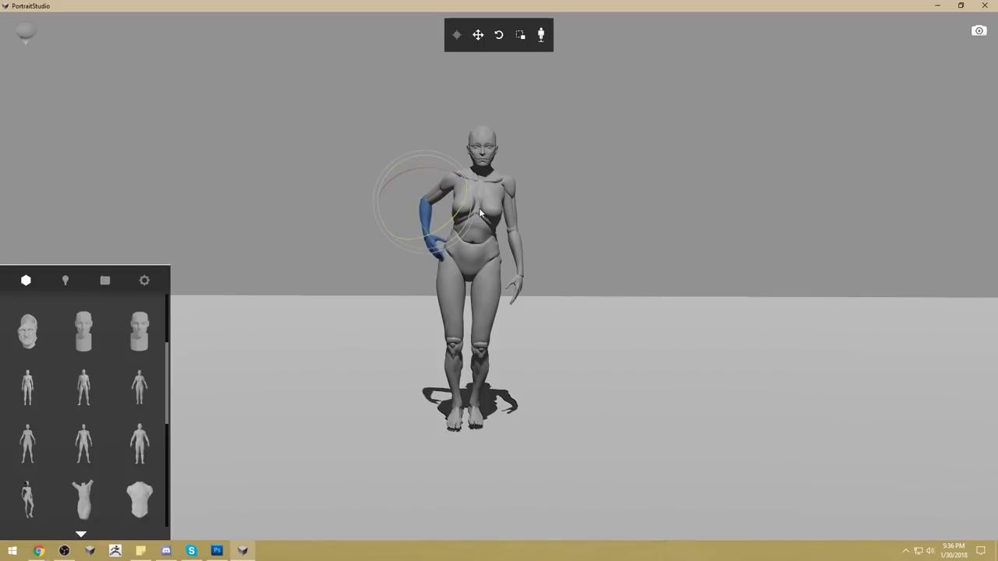
click(644, 202)
- From the side, rotate the right arm slightly forward at the shoulder
drag(636, 285, 737, 297)
click(466, 182)
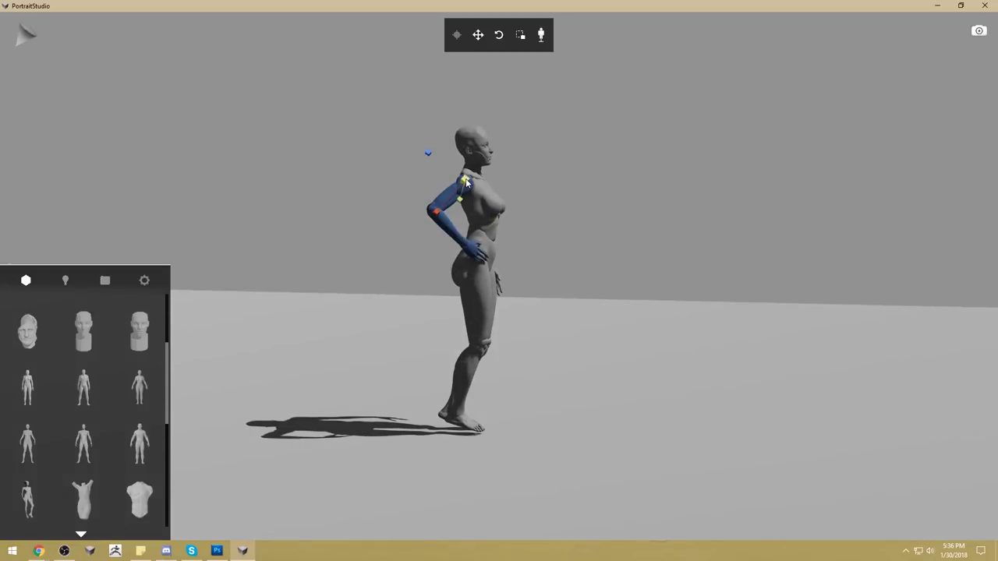
key(e)
drag(455, 153, 523, 216)
click(523, 216)
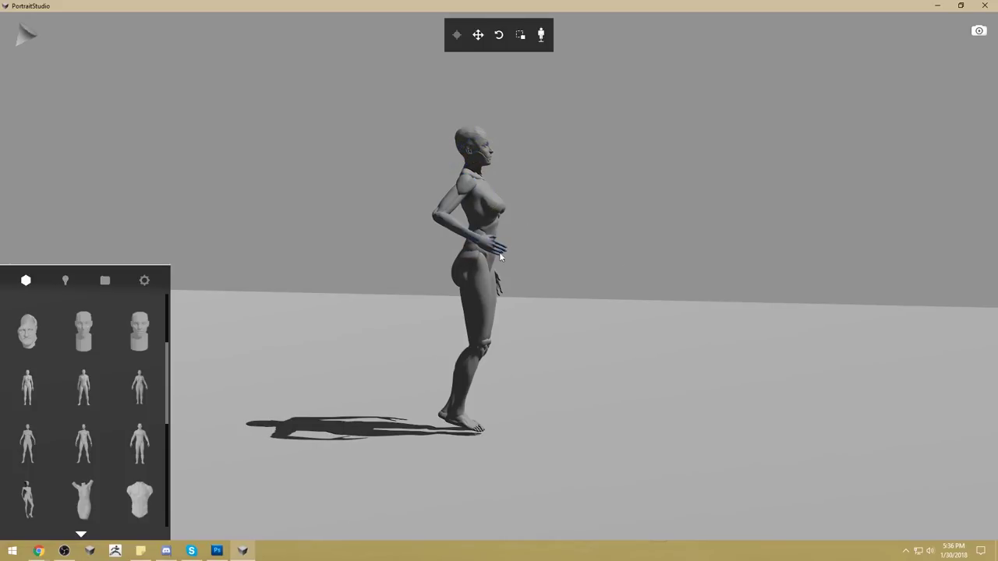
- Rotate the figure's right hand at the wrist so it angles against the hip
click(482, 246)
drag(481, 208, 500, 203)
click(636, 225)
click(489, 241)
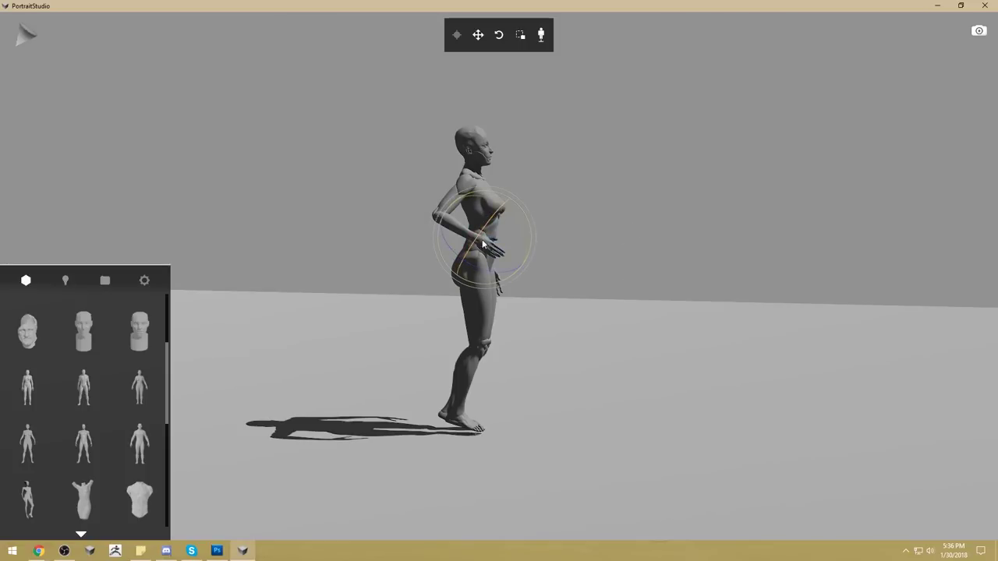
click(482, 247)
drag(618, 338, 582, 343)
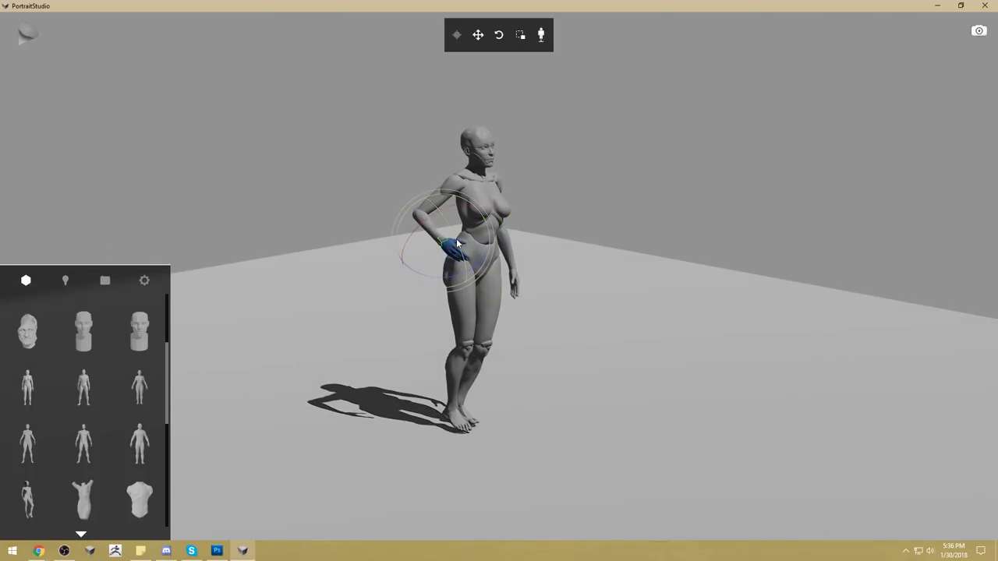
mouse_move(472, 277)
mouse_down()
mouse_move(441, 281)
mouse_move(477, 266)
mouse_up()
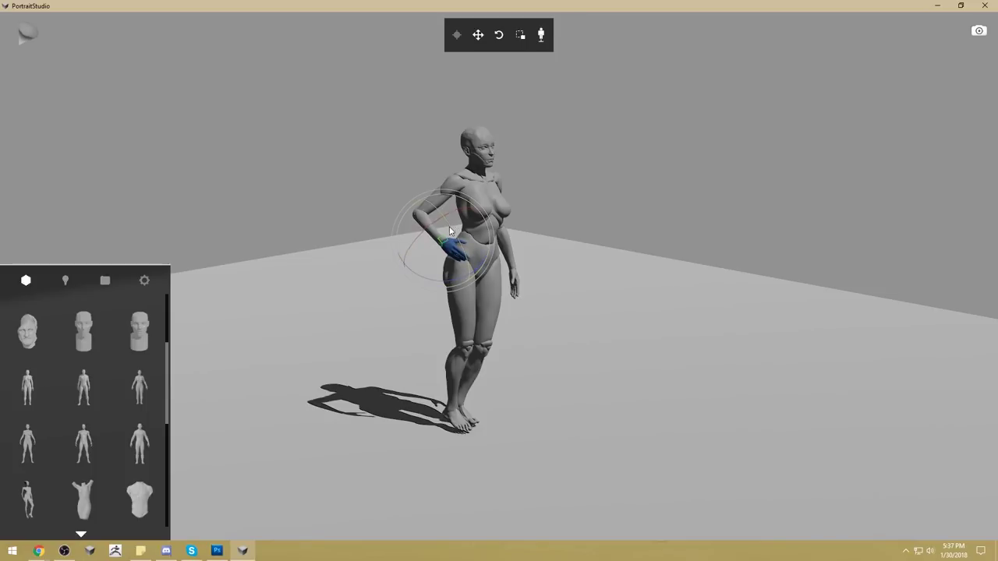
click(602, 266)
- From the front, fine-tune the right arm's rotation at the shoulder to bring the elbow and hand closer to the body
drag(603, 266, 478, 334)
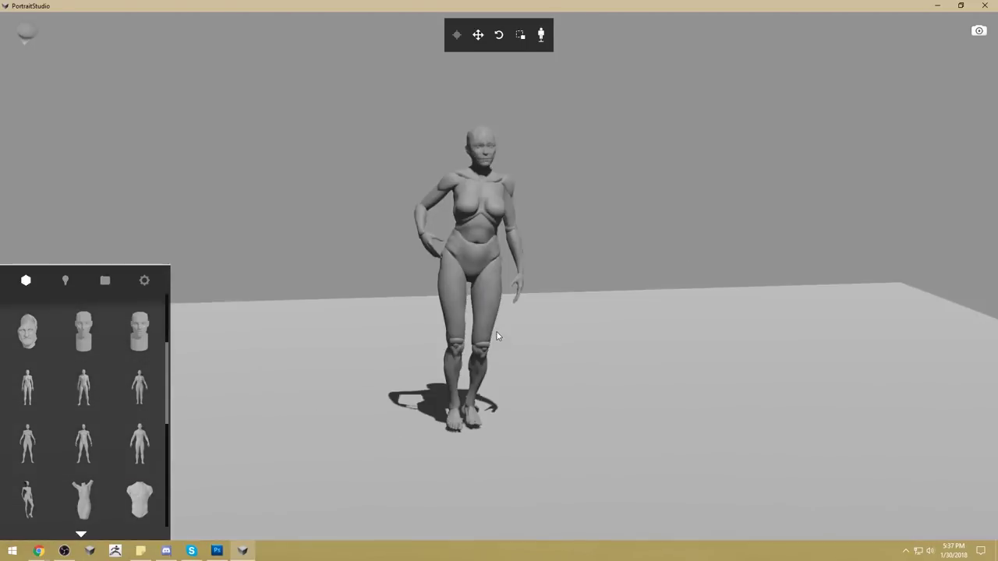
click(451, 183)
drag(417, 170, 419, 175)
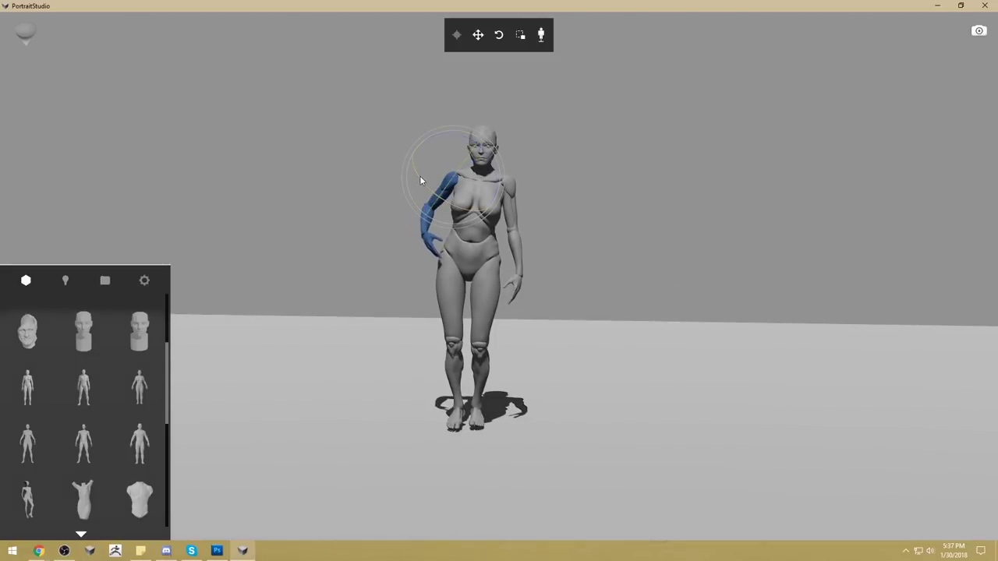
drag(449, 140, 437, 134)
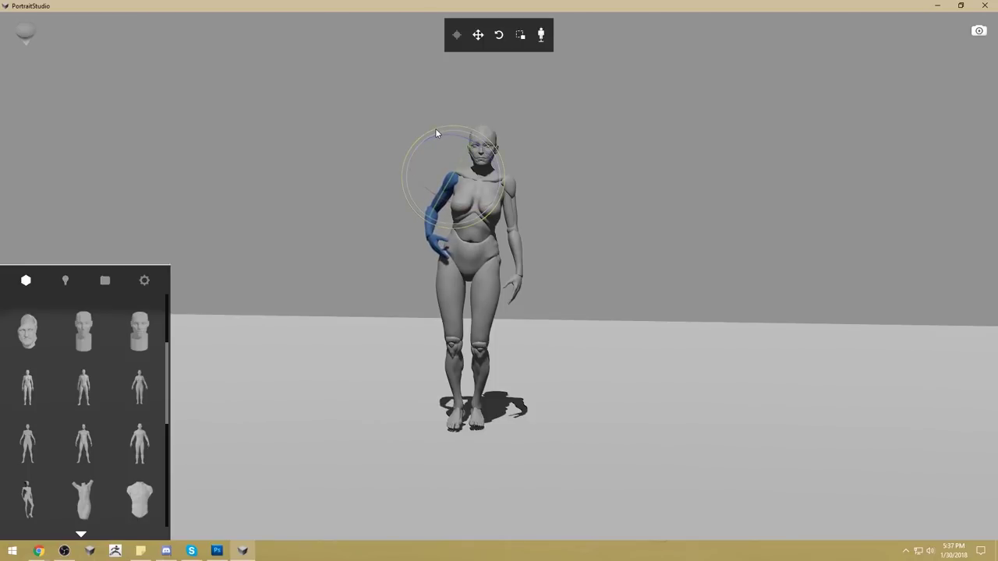
- Turn and tilt the right hand at the wrist around several axes so the palm rests on the hip
click(439, 244)
drag(431, 242, 442, 213)
drag(441, 276, 430, 237)
drag(427, 195, 410, 201)
click(690, 199)
drag(648, 277, 647, 336)
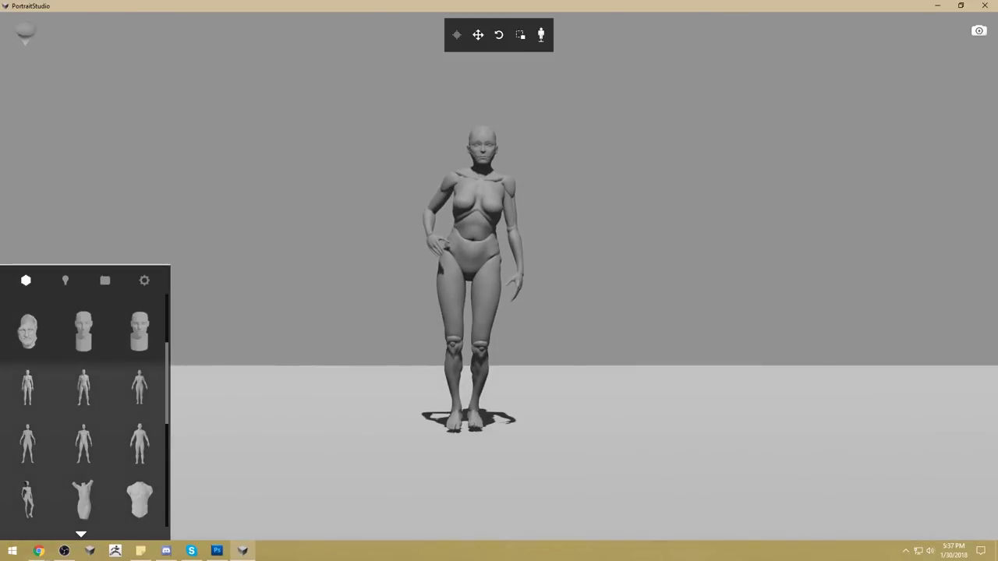
- Shift the figure's left shoulder slightly inward and rotate the left arm so it hangs closer to the body
click(510, 184)
key(e)
key(w)
mouse_move(506, 189)
mouse_down()
mouse_move(499, 195)
mouse_move(515, 185)
mouse_move(503, 193)
mouse_up()
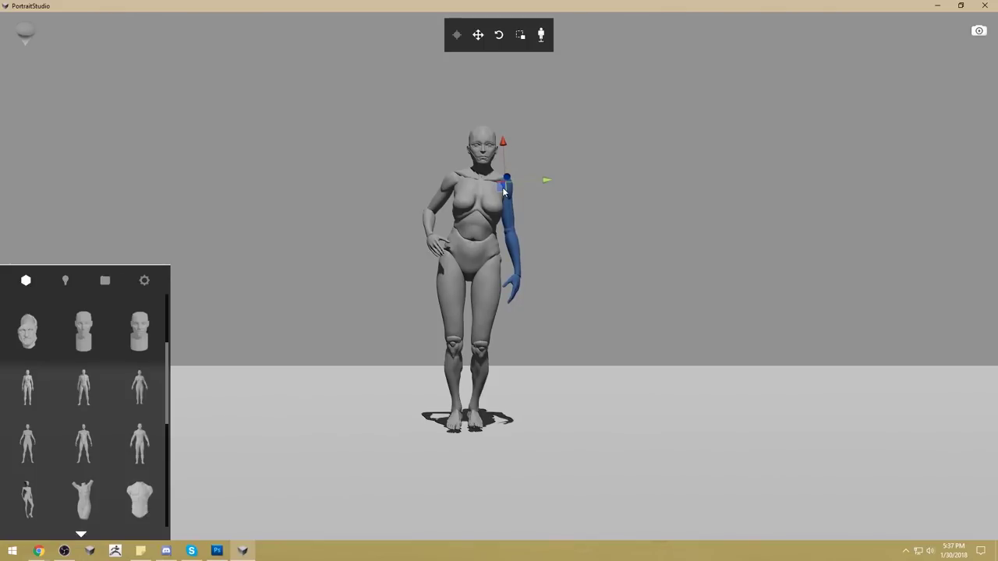
click(529, 203)
click(511, 188)
drag(556, 166, 558, 168)
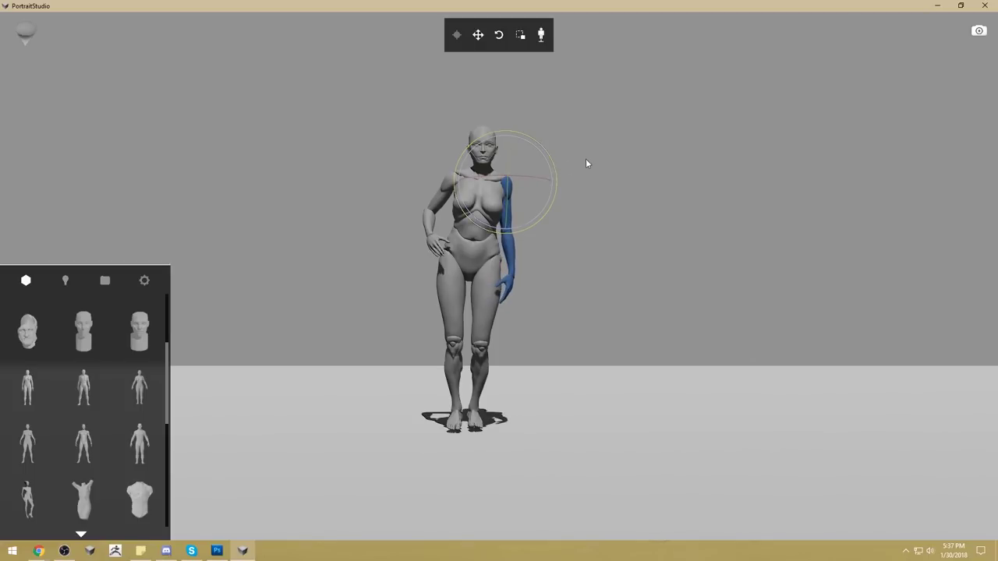
click(585, 163)
- Show the joint markers, swing the left leg forward at the hip and adjust the bend of its knee
drag(557, 303, 515, 323)
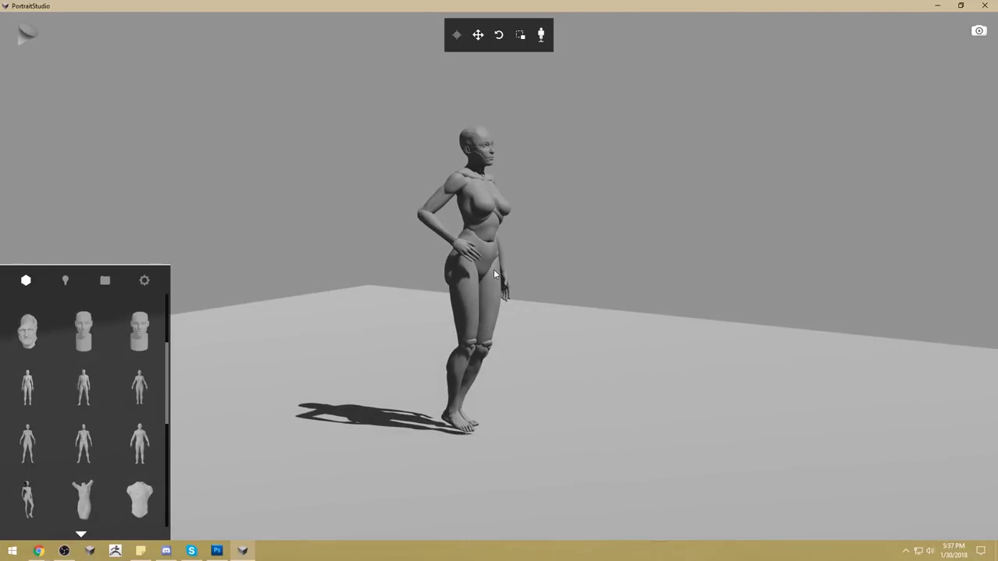
click(457, 34)
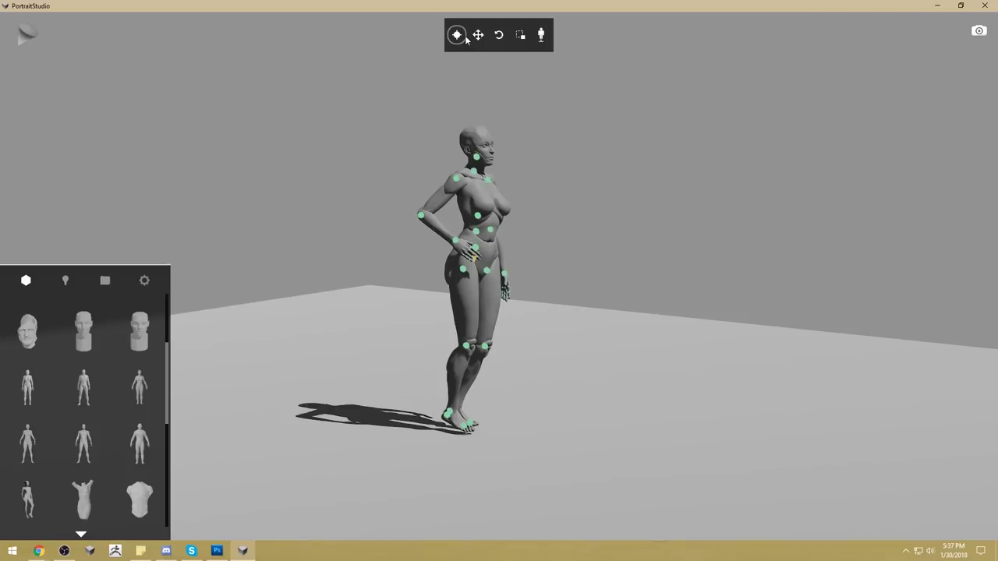
click(488, 272)
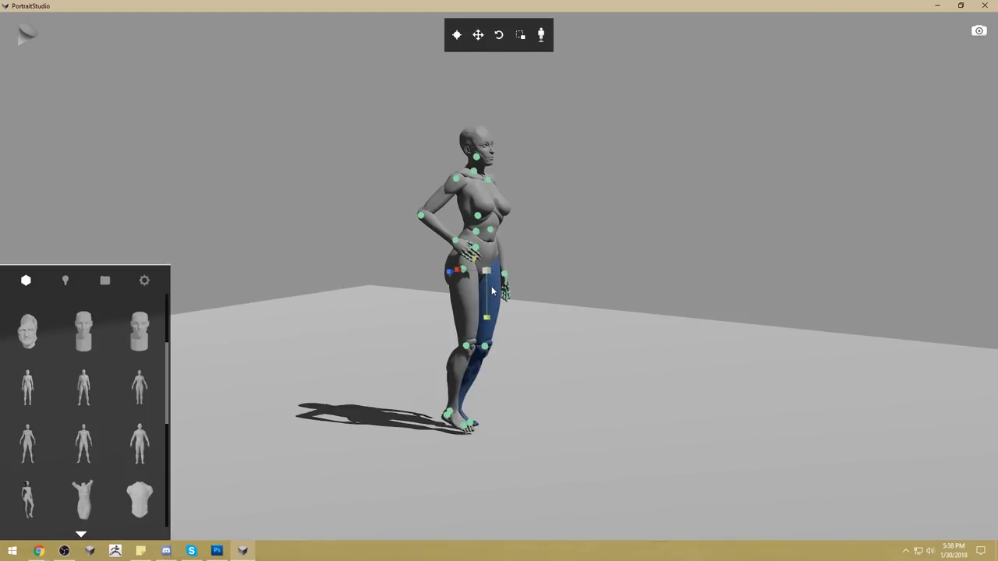
drag(520, 299, 518, 283)
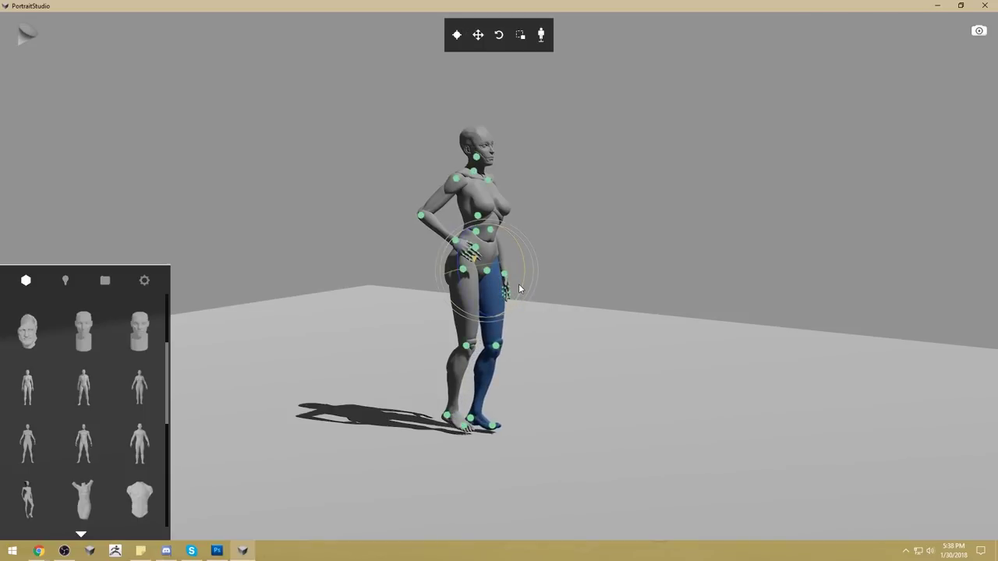
click(497, 347)
drag(528, 323, 534, 343)
- Turn the posed figure back to the front and hide its joint markers
drag(621, 310, 272, 372)
drag(677, 303, 653, 315)
click(457, 34)
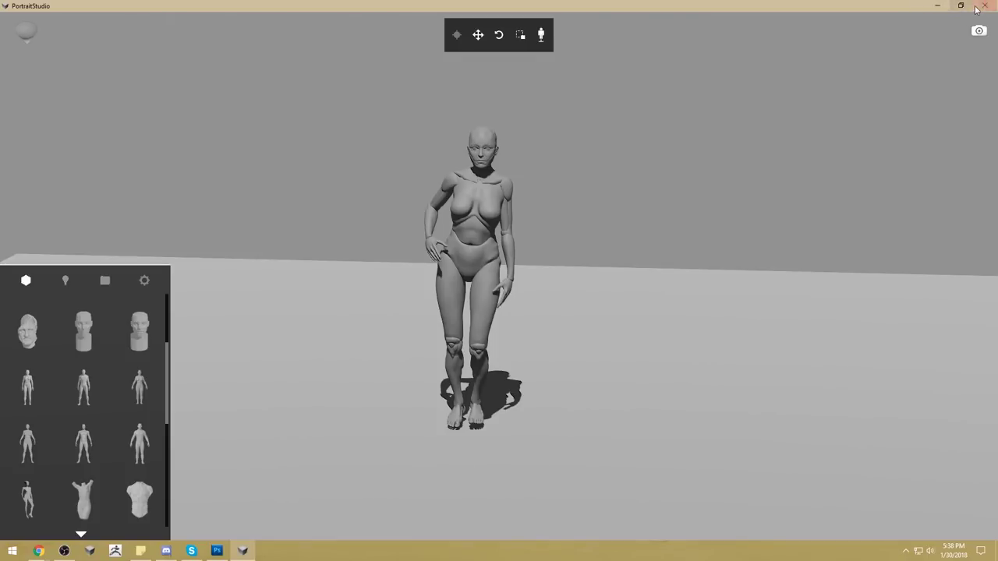
- Save the posed scene as a new project named lean2 and exit PortraitStudio
click(104, 281)
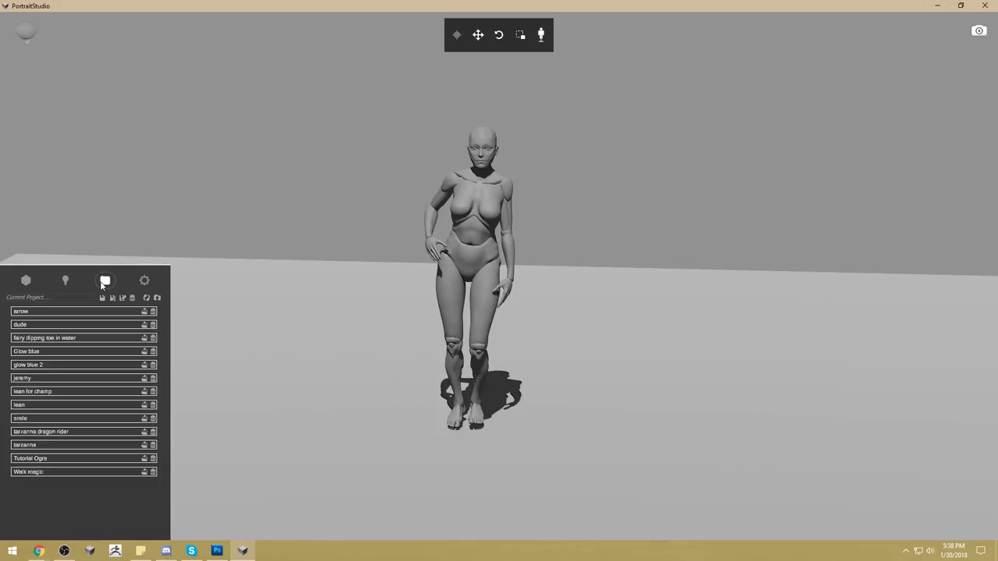
click(113, 299)
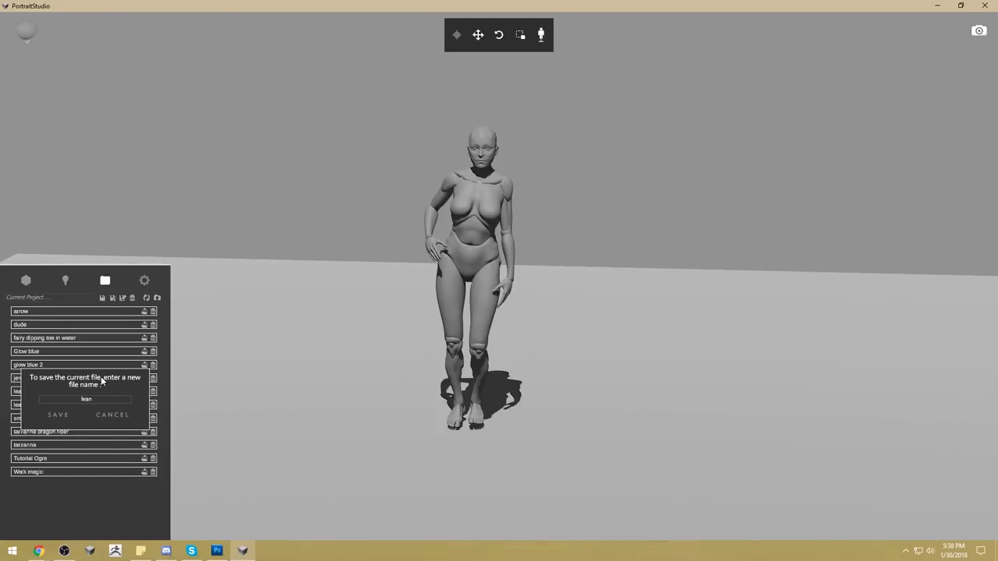
click(242, 550)
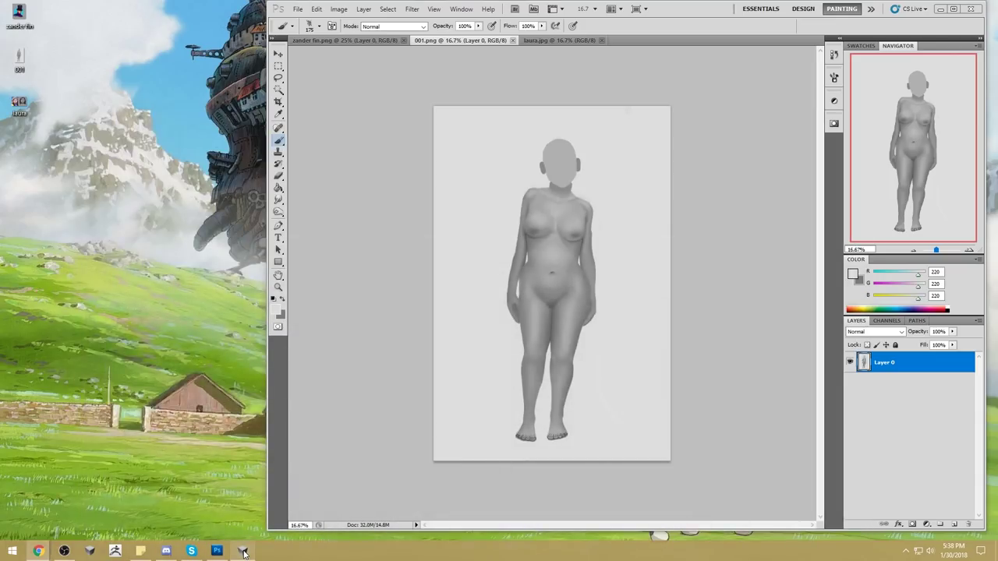
click(242, 551)
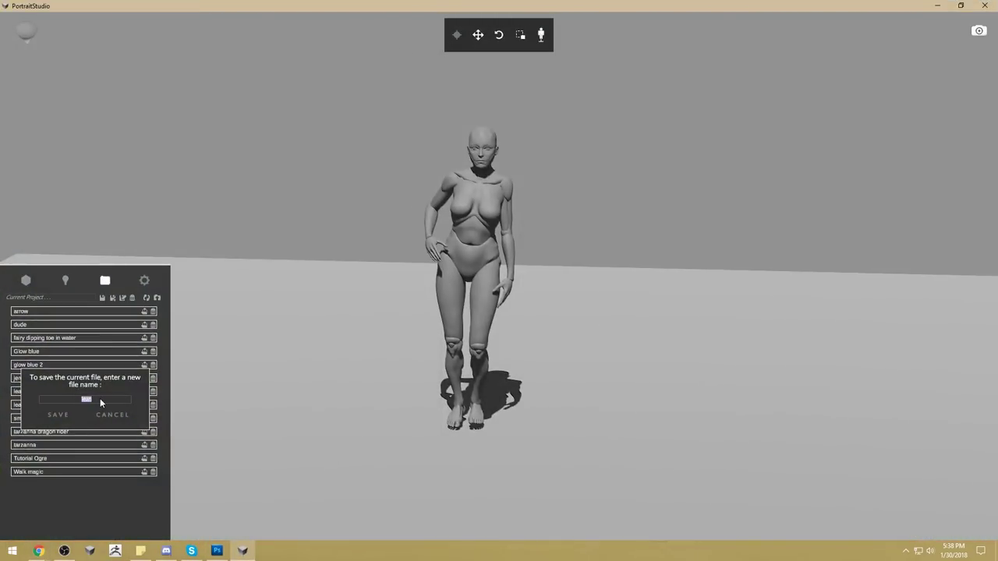
text(2)
click(59, 415)
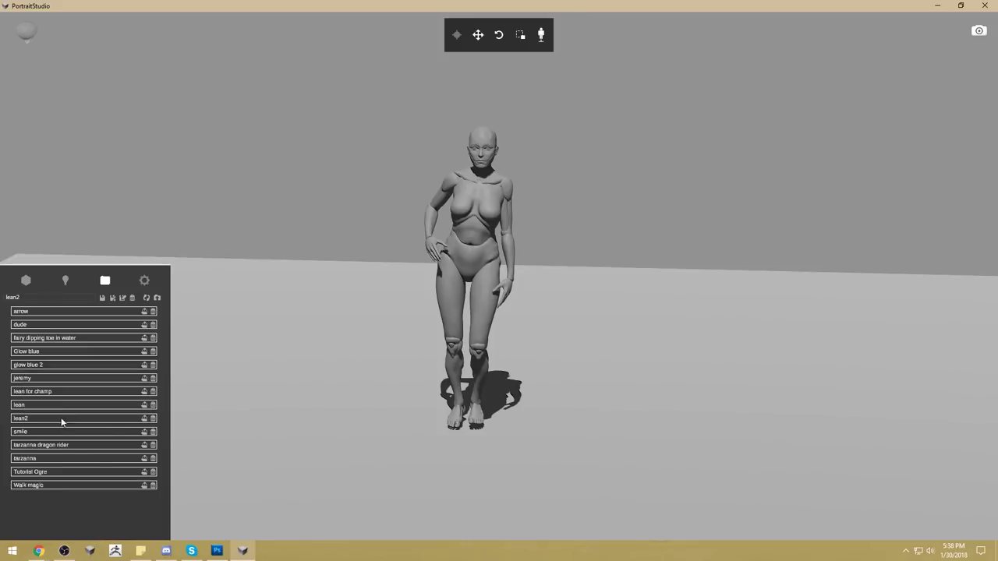
click(989, 7)
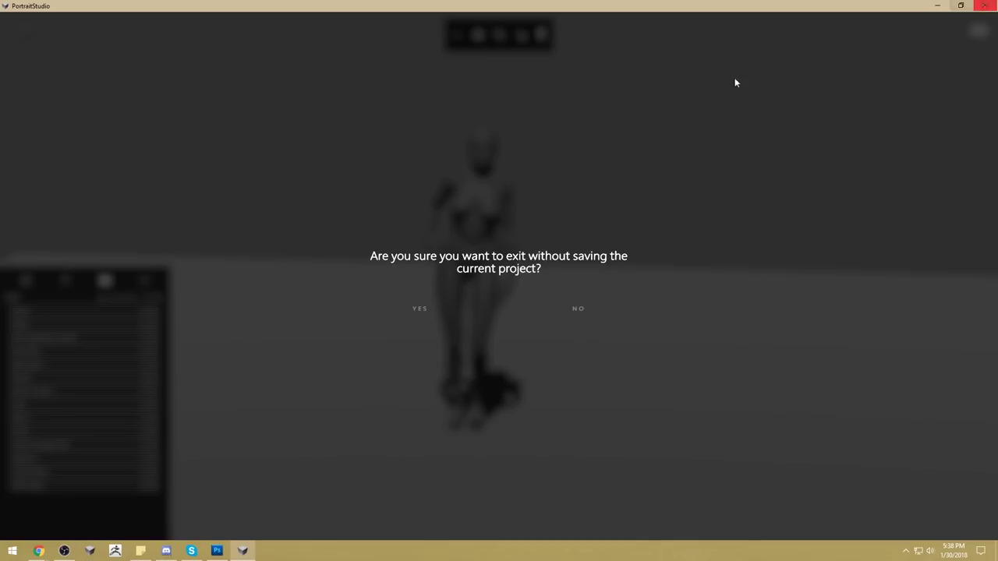
click(430, 310)
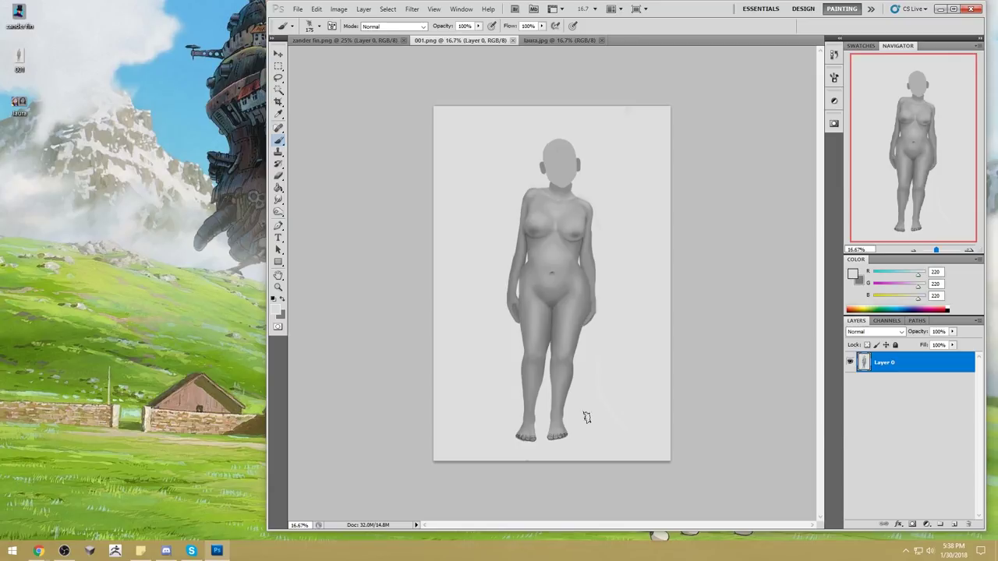
- On a new layer of 001.png, draw a pure red horizontal line across the figure's hips with a size 45 brush
click(955, 524)
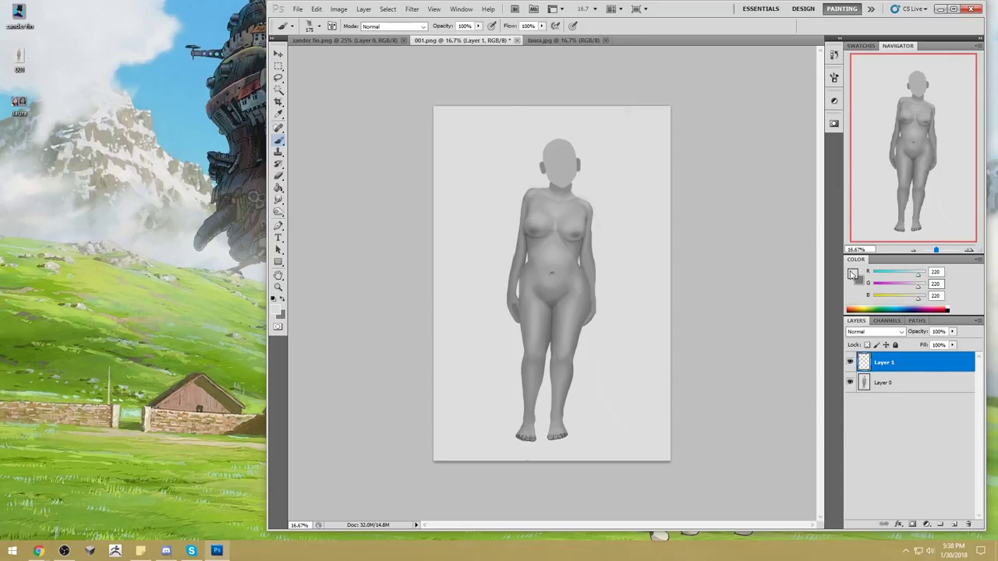
click(852, 275)
click(785, 238)
click(892, 230)
key(bracketleft)
drag(570, 288, 524, 289)
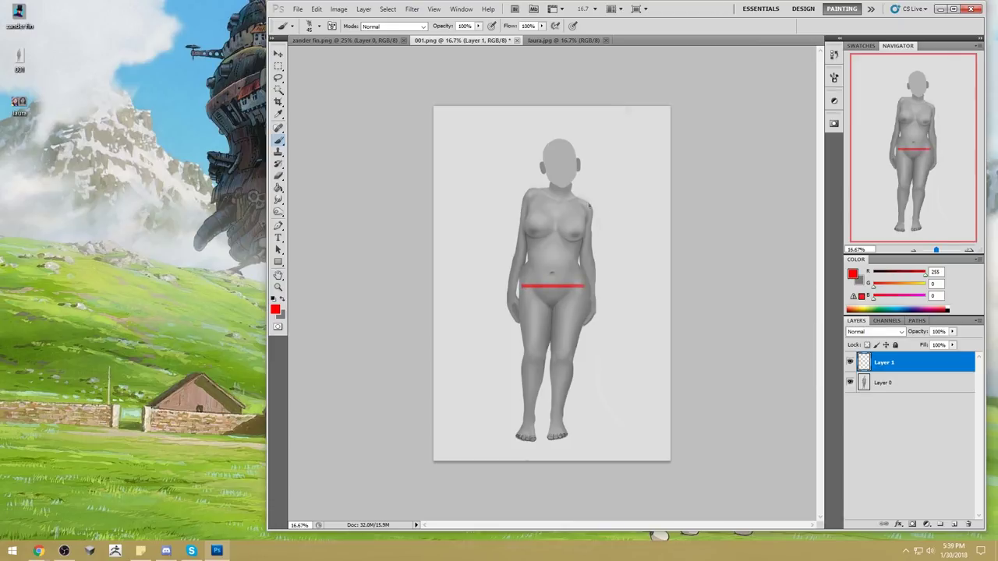
- Sketch a shoulder line and a curve with two ovals beside the head, and undo those red strokes
drag(592, 205, 530, 187)
key(ctrl+z)
mouse_move(528, 127)
mouse_down()
mouse_move(467, 133)
mouse_move(451, 160)
mouse_move(567, 174)
mouse_move(570, 192)
mouse_move(523, 114)
mouse_move(458, 155)
mouse_move(477, 131)
mouse_up()
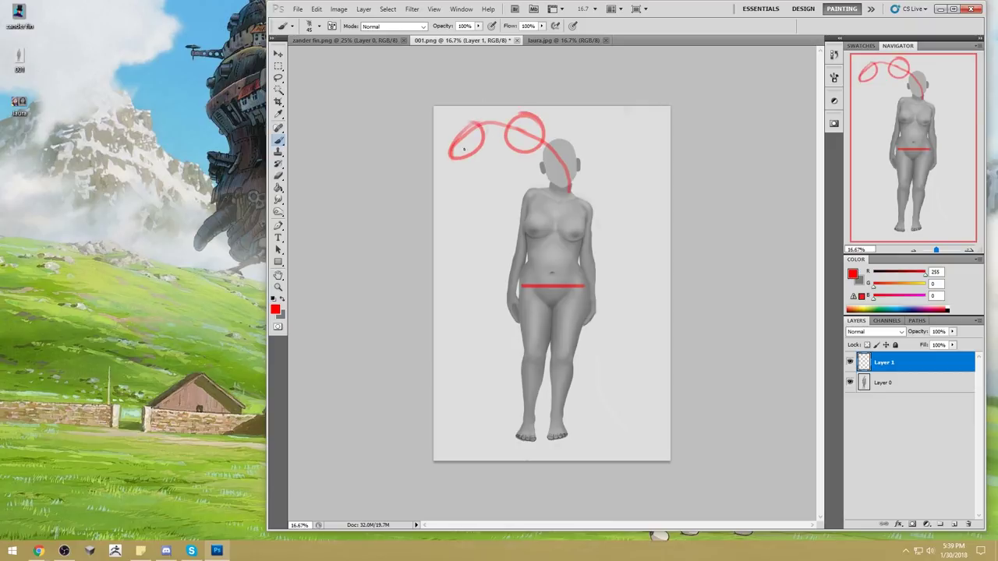
key(ctrl+z)
key(ctrl+alt+z)
key(ctrl+alt+z)
key(ctrl+alt+z)
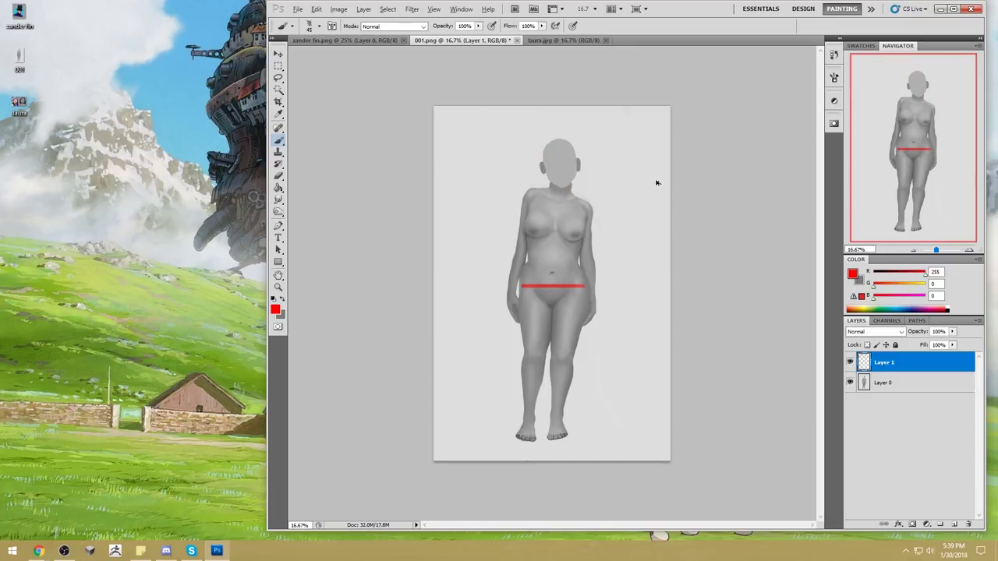
- Inspect the navel area up close and fit the whole figure back in view
key(z)
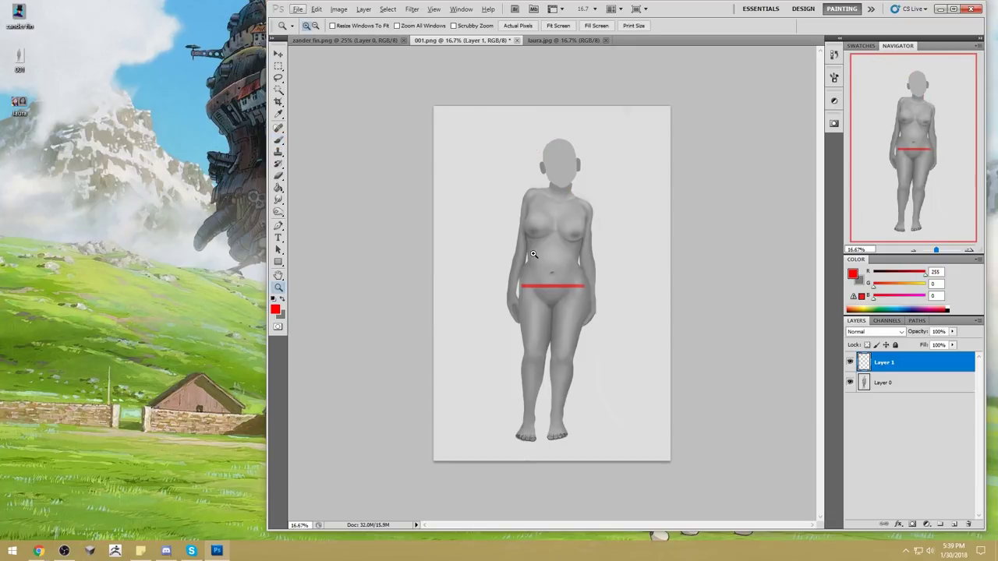
drag(534, 255, 573, 290)
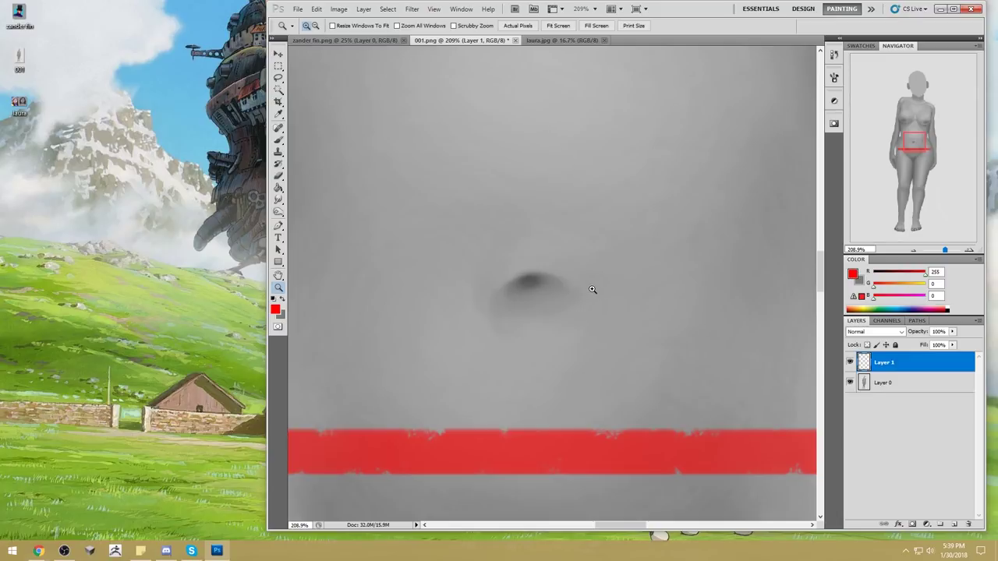
key(ctrl+0)
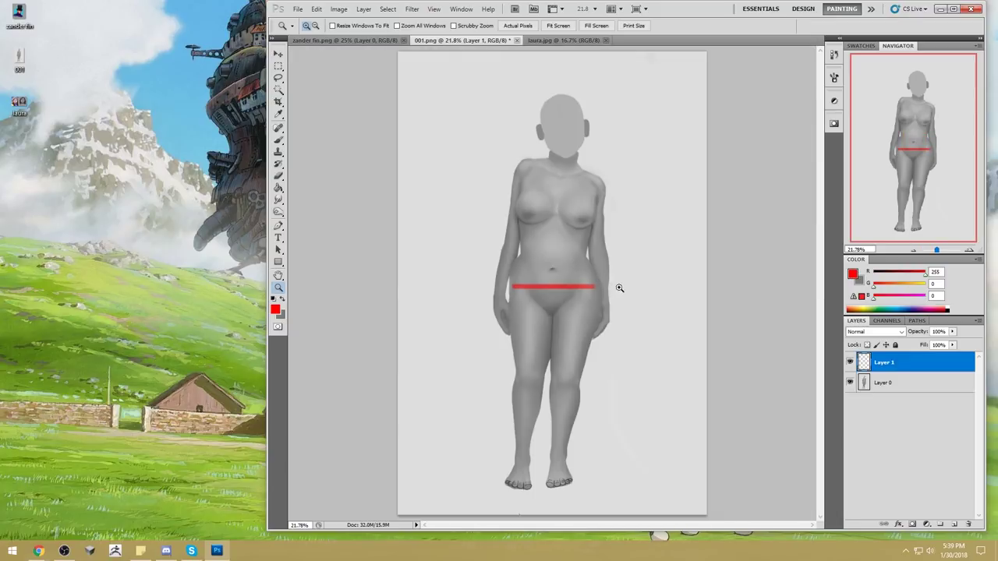
- Try several red guide strokes from the neck down the torso and around the hips, undoing each one
key(b)
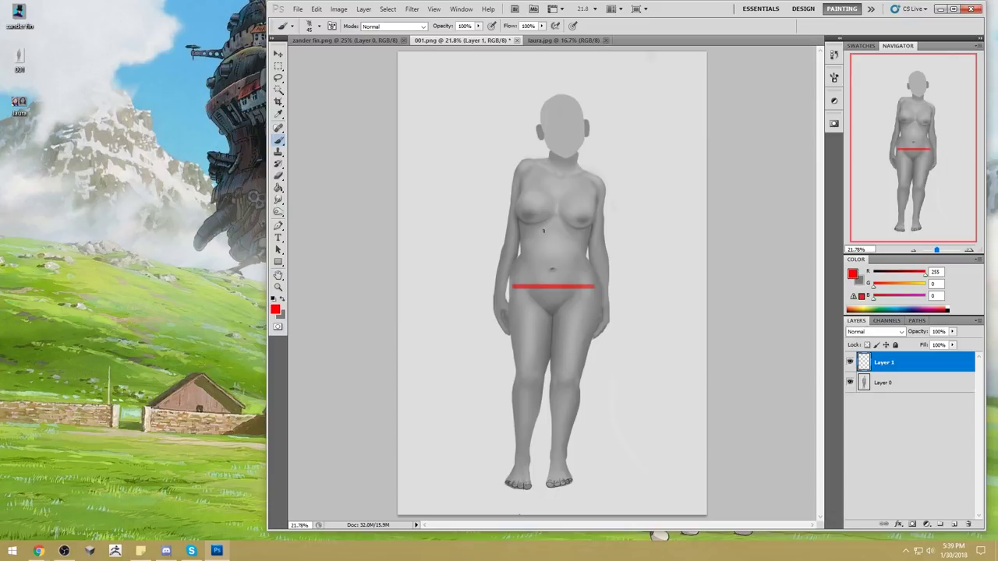
drag(560, 165, 523, 326)
key(ctrl+z)
drag(561, 161, 559, 322)
key(ctrl+z)
mouse_move(552, 322)
mouse_down()
mouse_move(554, 395)
mouse_move(569, 403)
mouse_move(595, 357)
mouse_move(601, 316)
mouse_up()
key(ctrl+z)
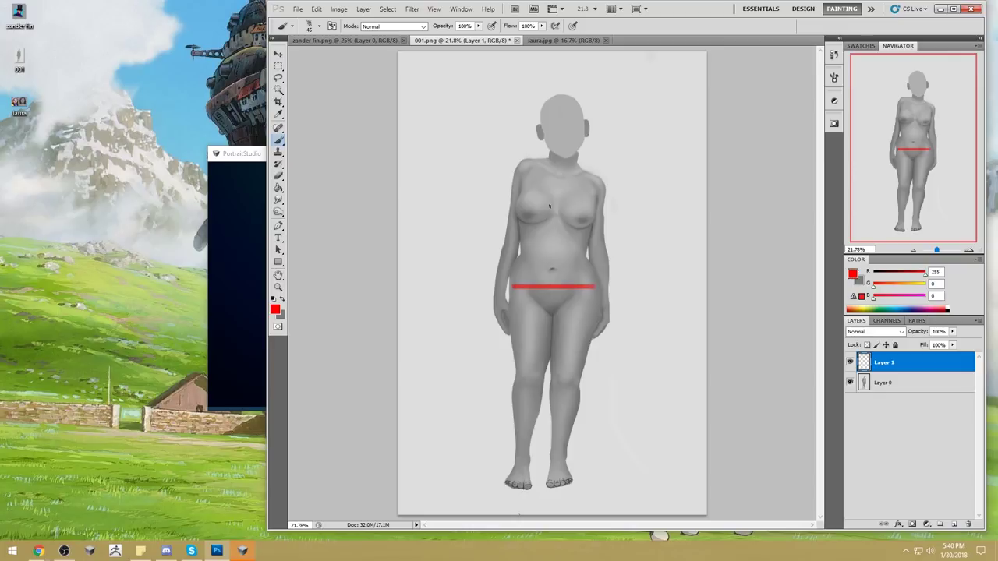
- Draw a horizontal red line across the torso just below the breasts, undoing any stray stroke
drag(587, 227, 514, 229)
key(ctrl+z)
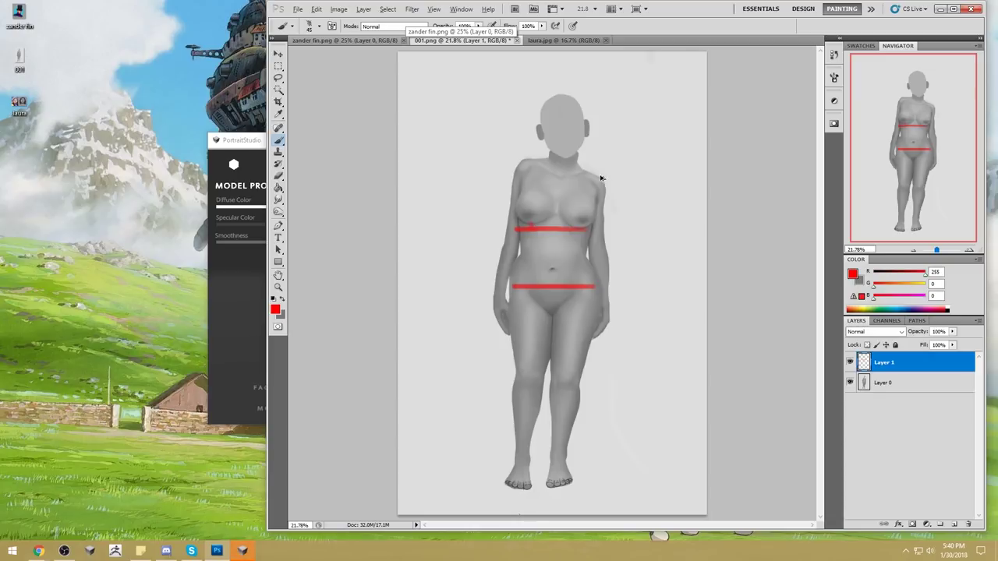
- Mark the two shoulder heights with horizontal red lines joined by a short vertical, and add a second, higher line under the breast, undoing faint attempts
mouse_move(607, 175)
mouse_down()
mouse_move(496, 169)
mouse_move(612, 156)
mouse_up()
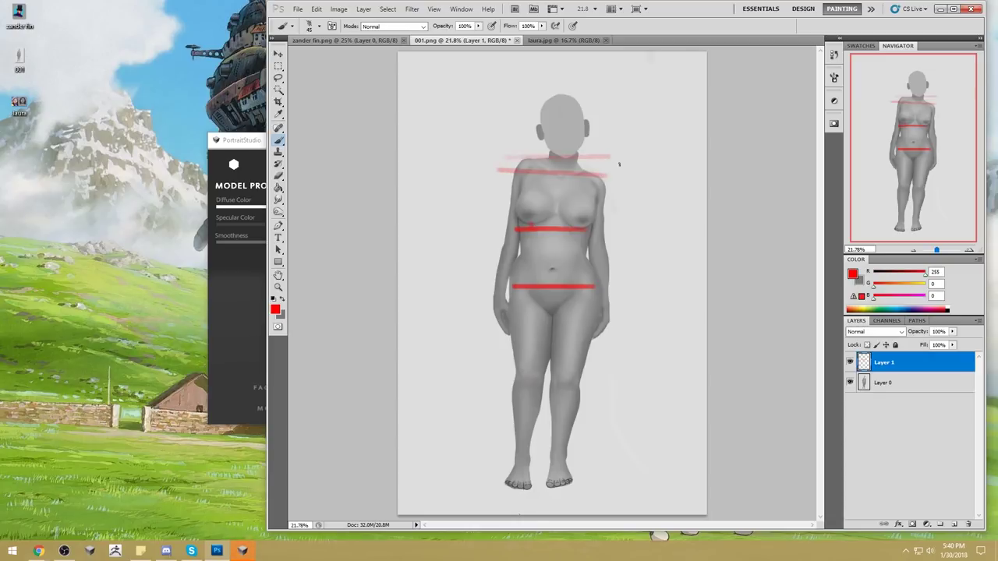
key(ctrl+alt+z)
key(ctrl+alt+z)
key(ctrl+alt+z)
mouse_move(613, 176)
mouse_down()
mouse_move(541, 159)
mouse_move(624, 160)
mouse_move(500, 157)
mouse_up()
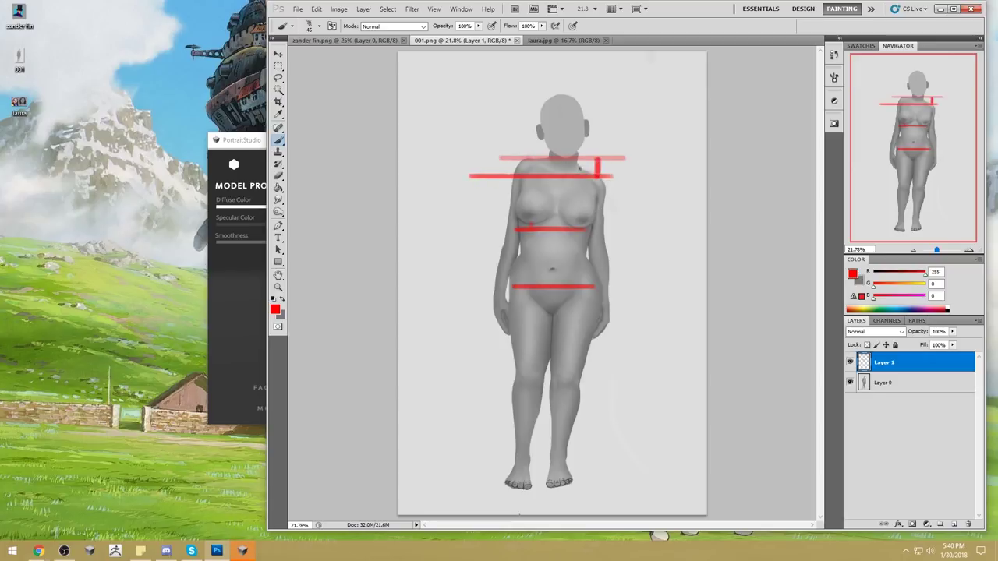
mouse_move(589, 230)
mouse_down()
mouse_move(502, 230)
mouse_move(544, 221)
mouse_move(507, 221)
mouse_up()
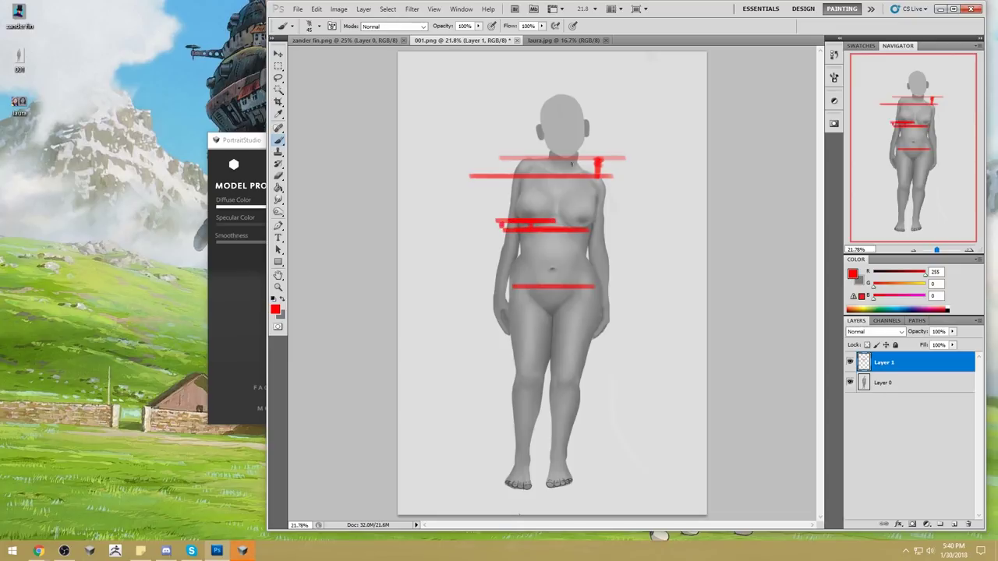
- Switch to PortraitStudio, load the lean2 project, and show the posed female model enlarged at full screen
click(250, 140)
click(319, 165)
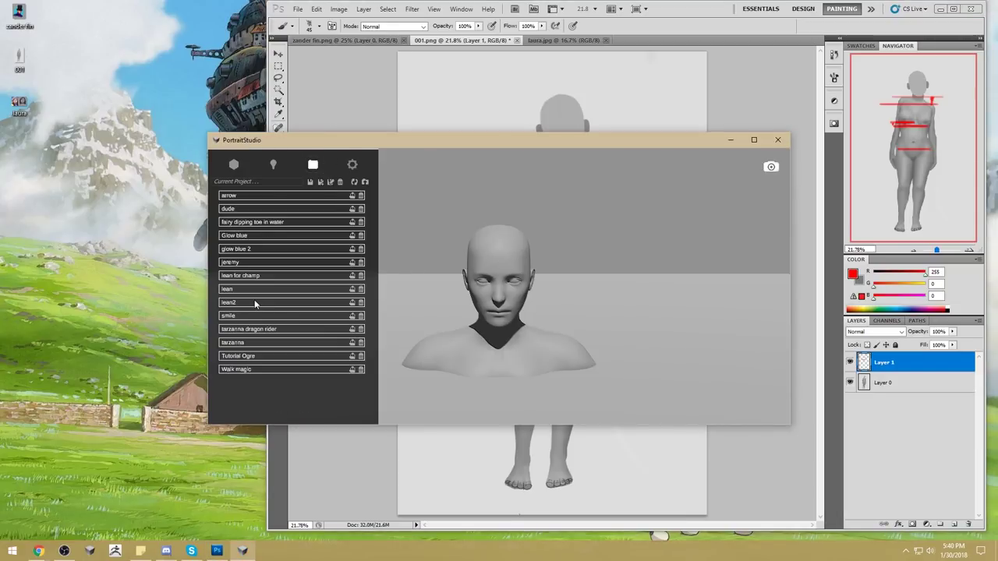
click(344, 304)
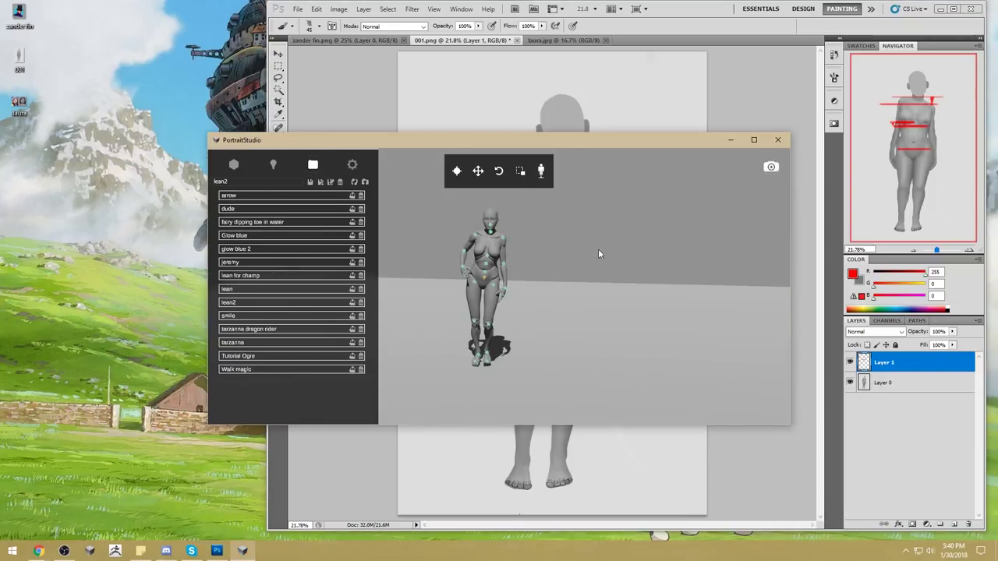
double_click(577, 143)
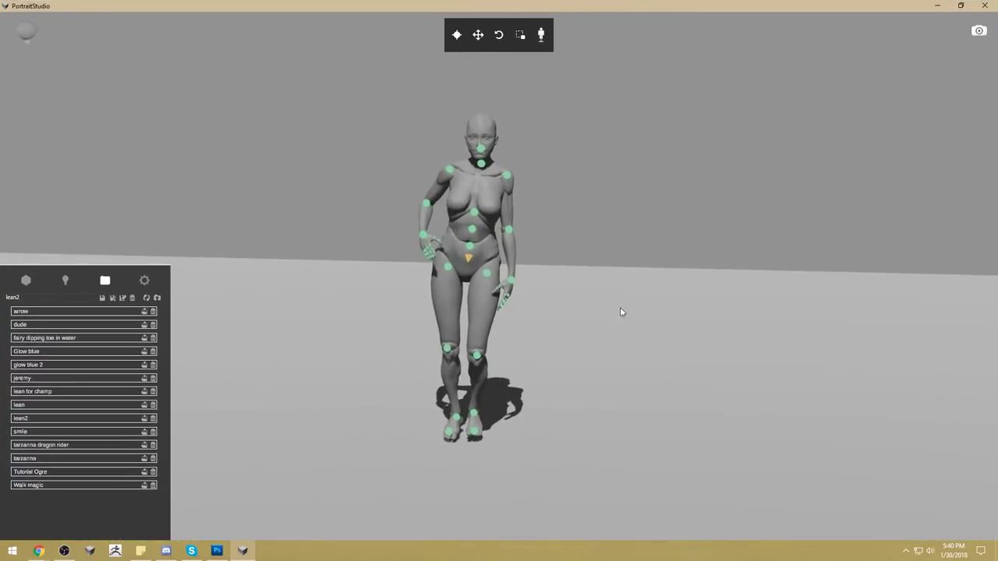
drag(720, 376, 728, 335)
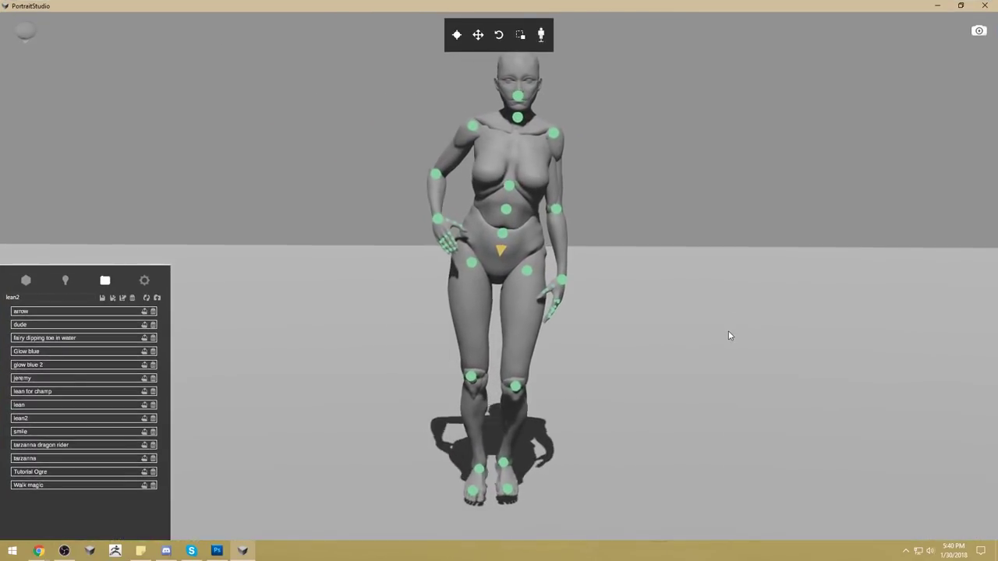
- Examine the lean2 model's stance from a low angle with the joint markers hidden, and bring the markers back
click(457, 34)
mouse_move(664, 375)
mouse_down()
mouse_move(661, 357)
mouse_move(661, 366)
mouse_move(760, 369)
mouse_move(757, 359)
mouse_move(539, 372)
mouse_move(653, 375)
mouse_move(642, 327)
mouse_move(649, 365)
mouse_up()
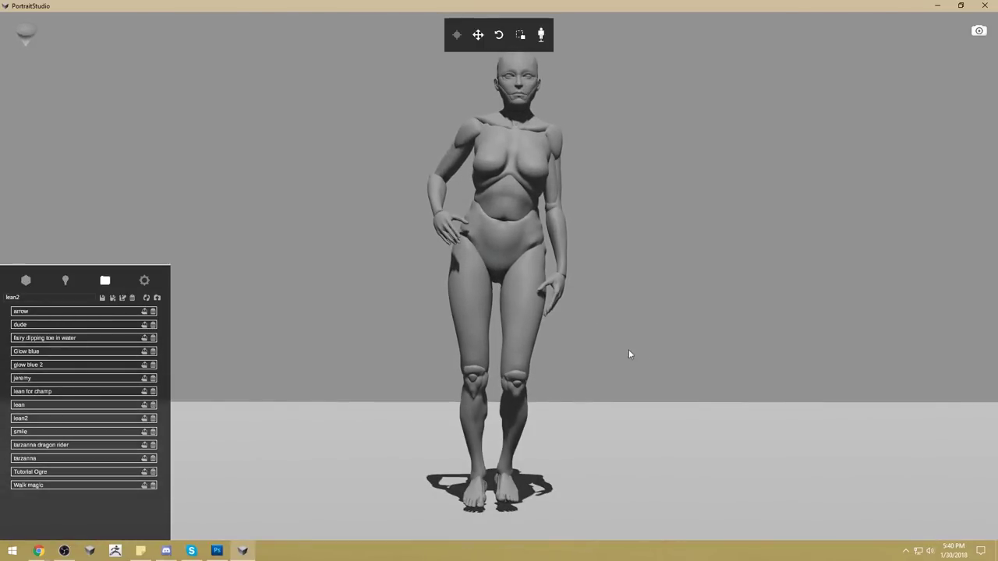
click(506, 497)
click(458, 36)
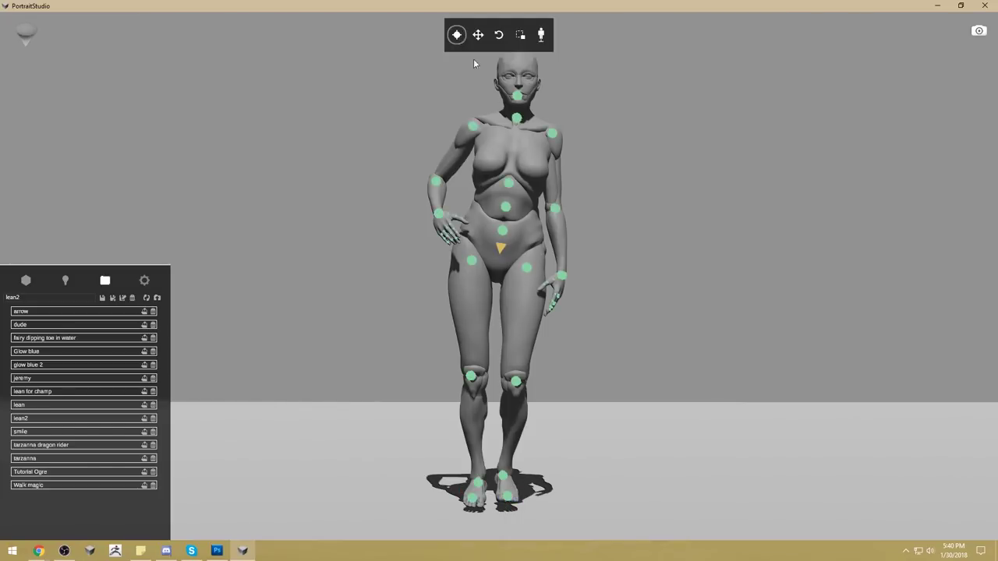
- Try shifting the model's left thigh joint slightly, and check the leg pose from several camera heights
click(527, 268)
click(529, 268)
drag(528, 272, 522, 278)
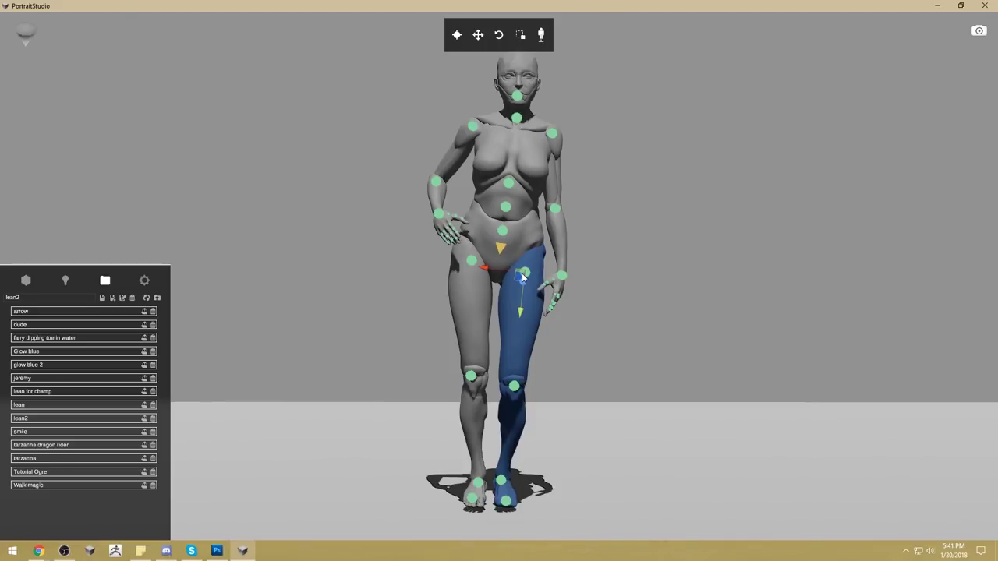
drag(594, 410, 557, 454)
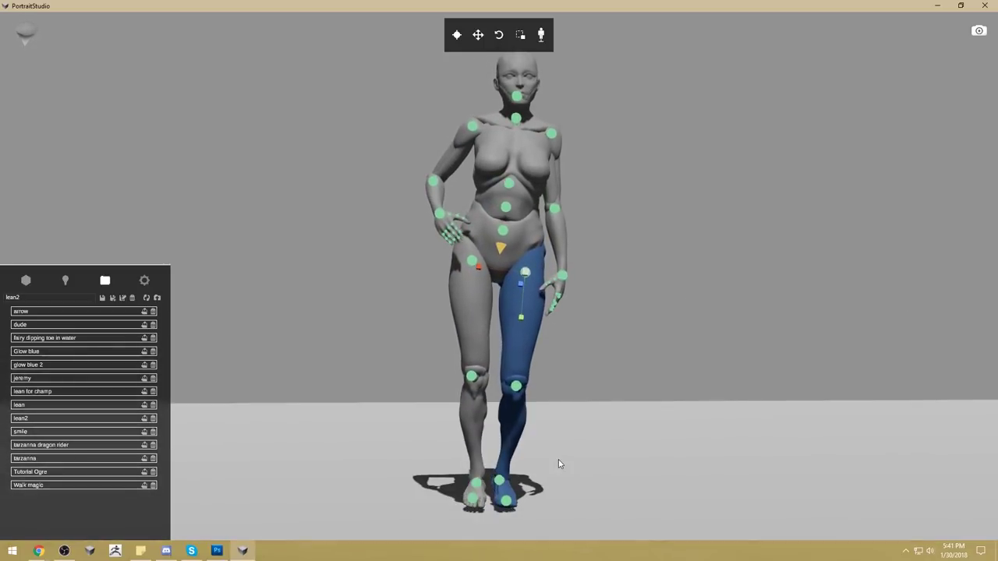
click(557, 464)
drag(602, 425, 592, 419)
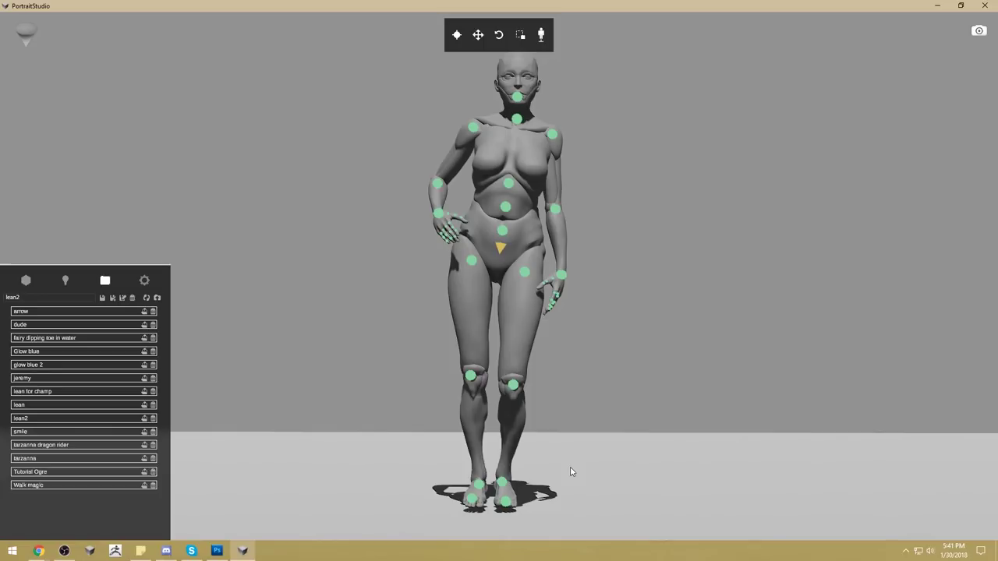
drag(617, 450, 626, 467)
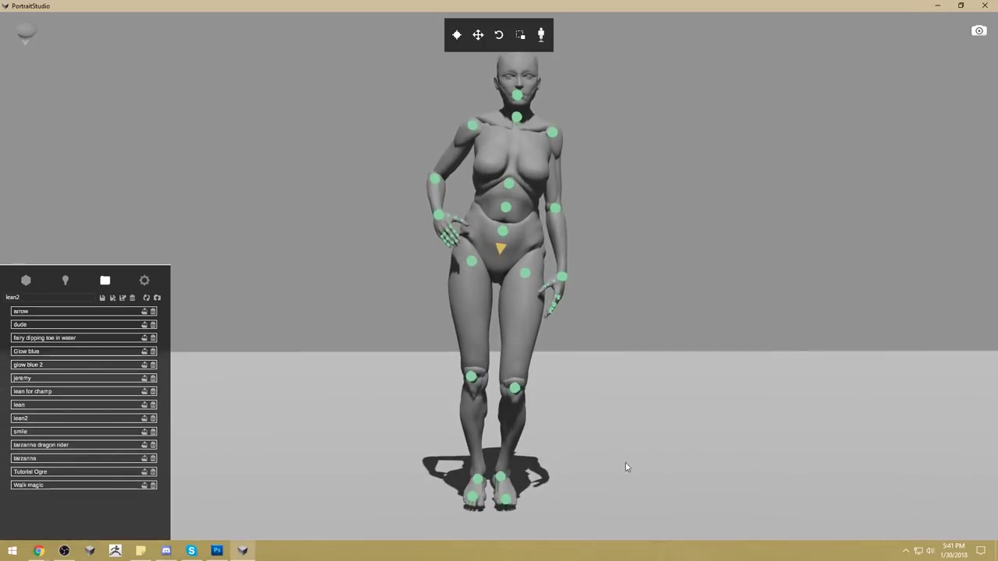
- Return to Photoshop, hide the red guides on Layer 1, and open the Liquify filter for Layer 0
click(946, 8)
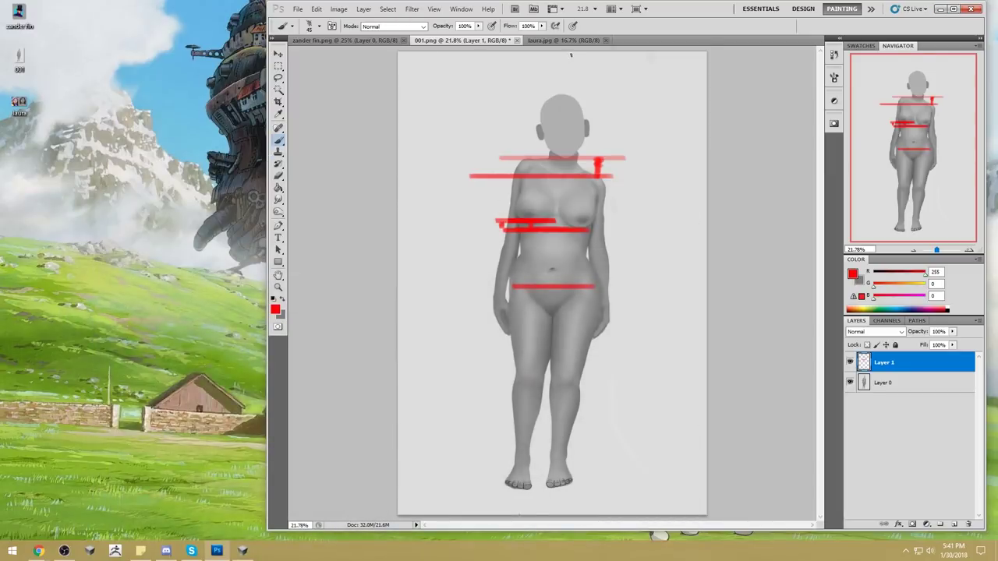
click(850, 363)
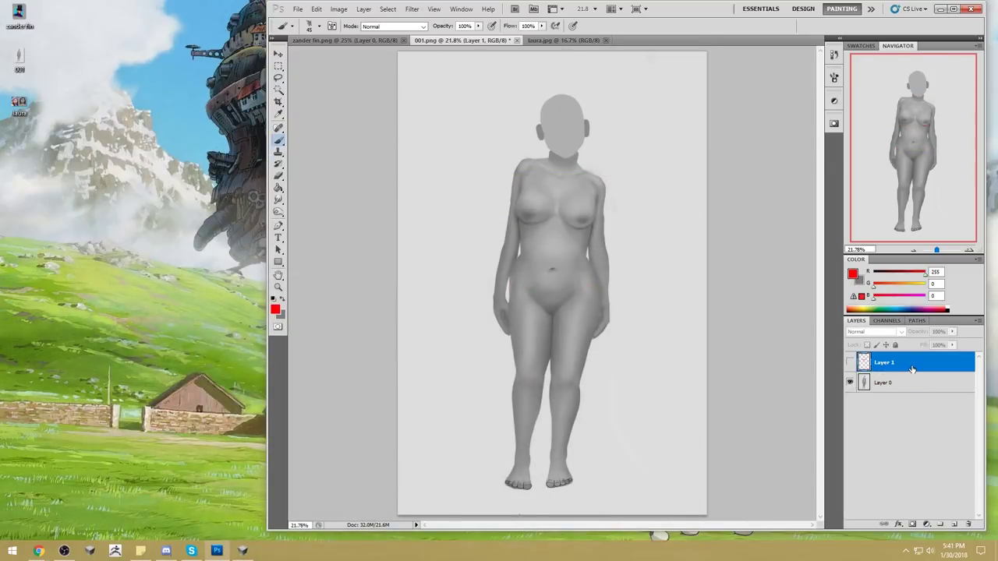
click(412, 9)
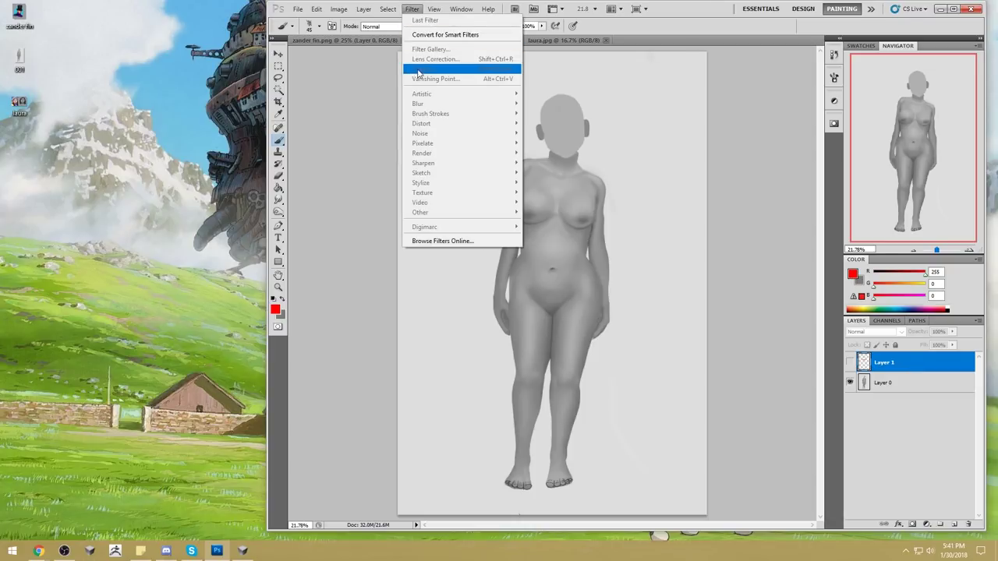
click(883, 383)
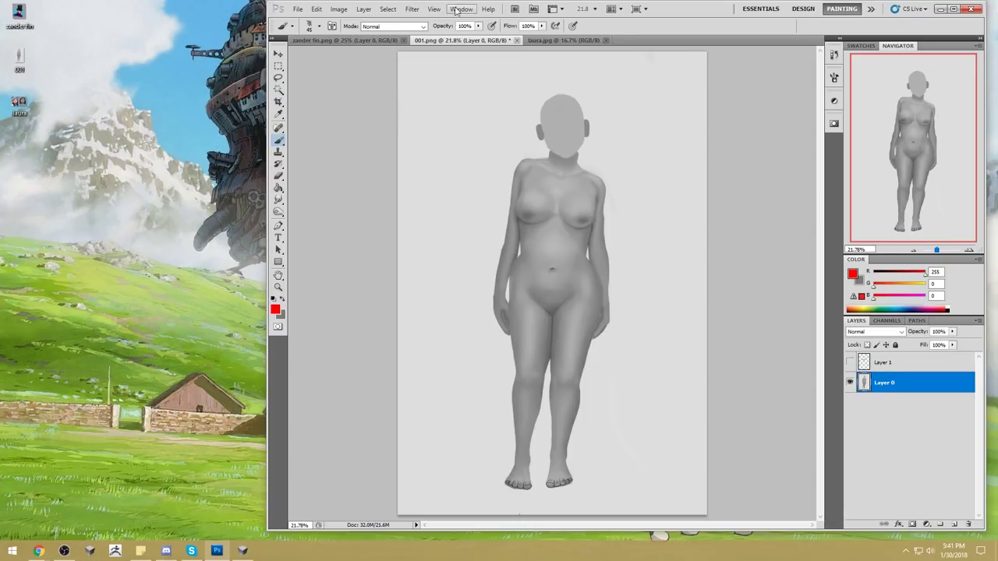
click(412, 8)
click(421, 71)
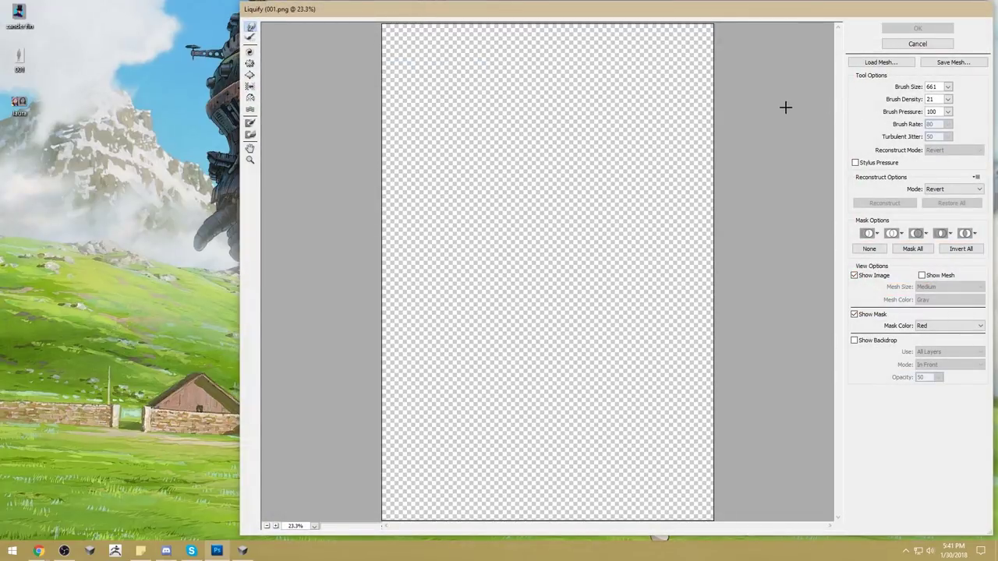
- Close PortraitStudio without saving the current project and return to the Liquify window
click(243, 551)
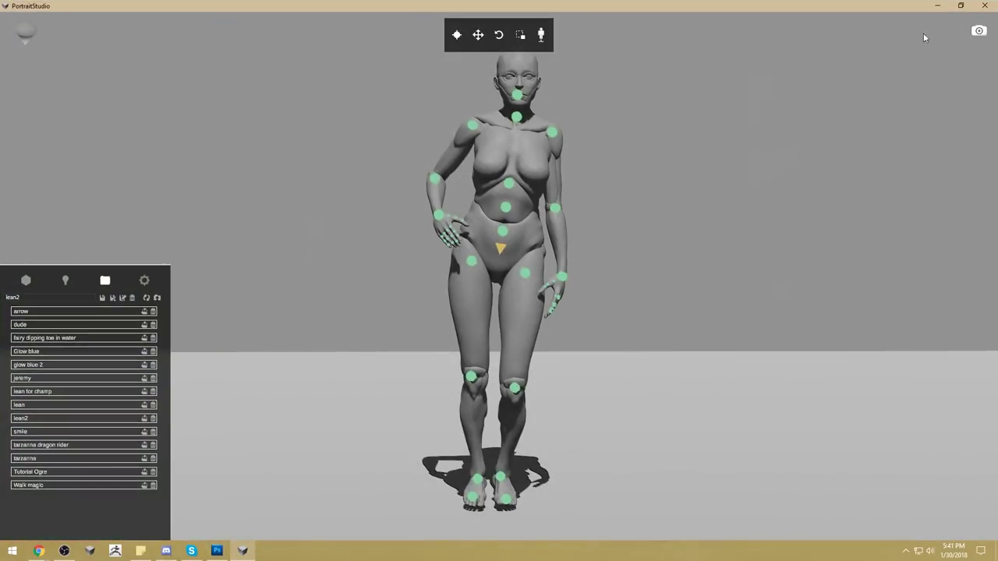
click(984, 5)
click(575, 308)
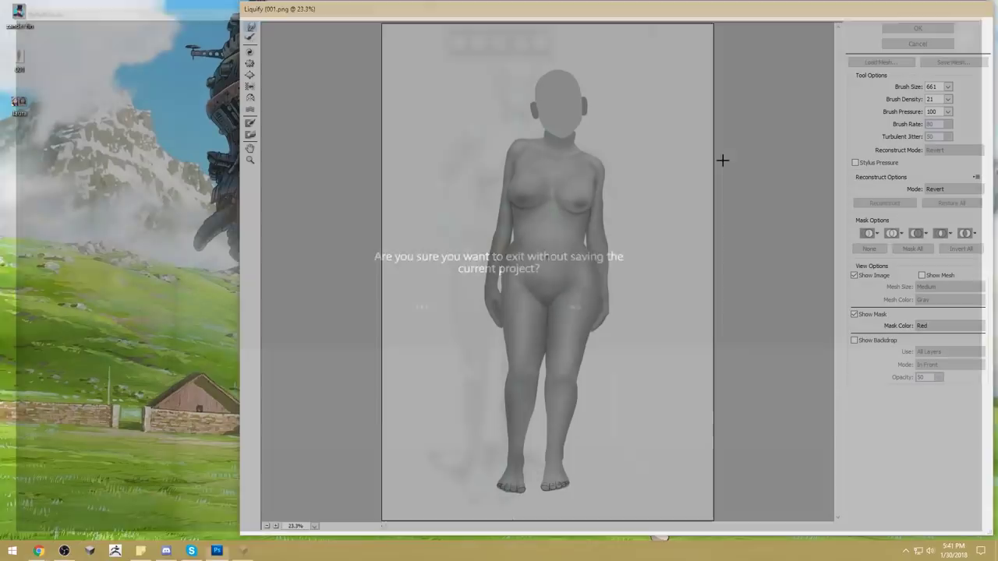
- Warp the raised shoulder downward and straighten the tilted head using a Liquify brush size of 1050
click(949, 87)
drag(920, 100, 933, 100)
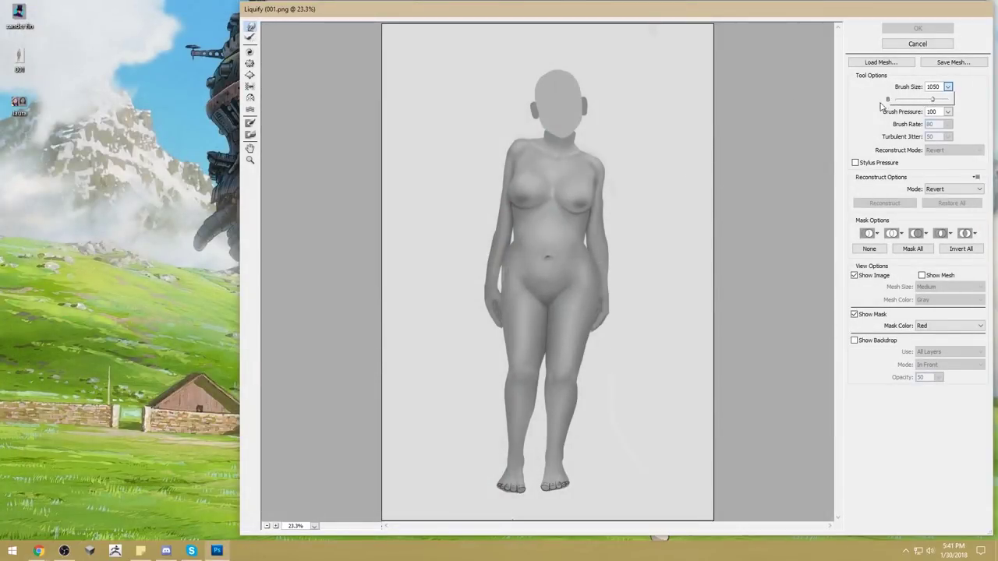
mouse_move(514, 140)
mouse_down()
mouse_move(510, 152)
mouse_move(571, 147)
mouse_move(522, 104)
mouse_up()
drag(604, 91, 591, 124)
- Reshape the neck and level both shoulders with Liquify, using brush sizes of 466 and 316
click(949, 86)
drag(932, 99, 912, 99)
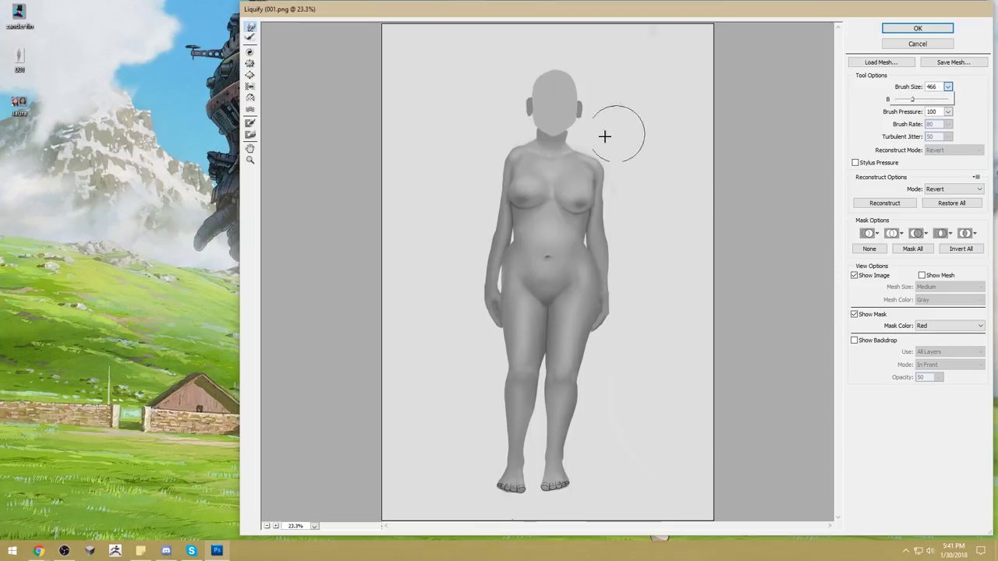
mouse_move(529, 134)
mouse_down()
mouse_move(580, 135)
mouse_move(590, 163)
mouse_up()
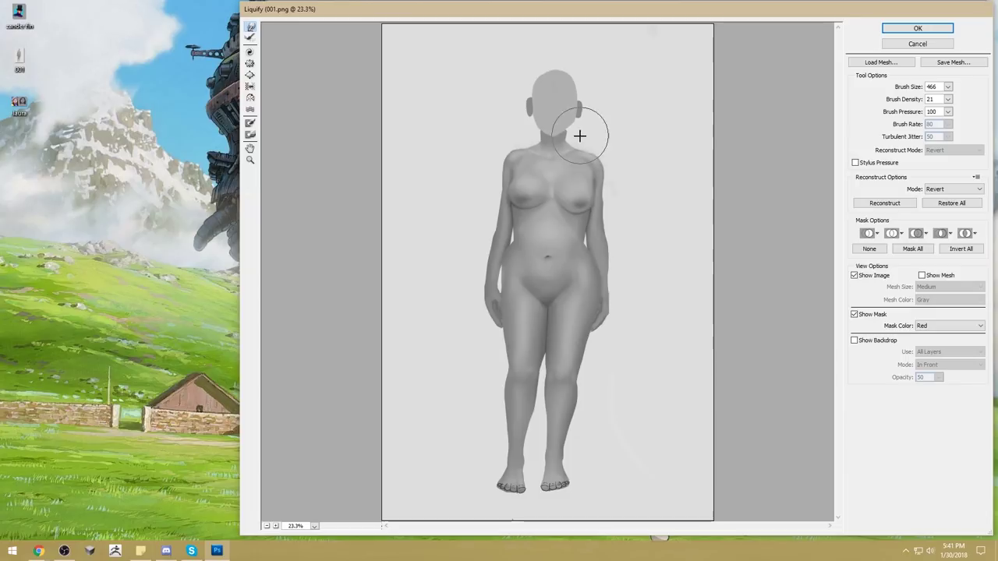
click(948, 87)
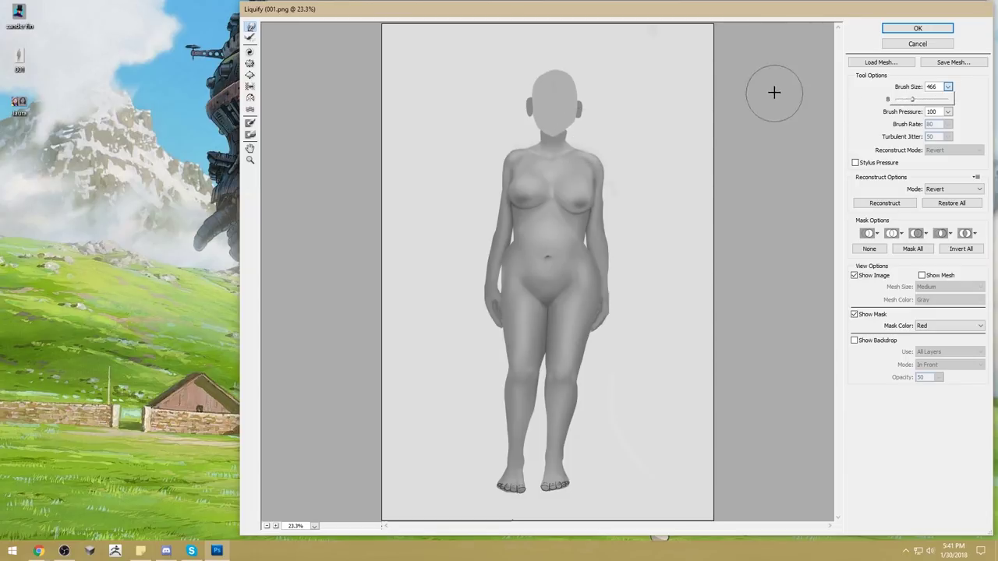
drag(907, 103, 908, 103)
click(582, 134)
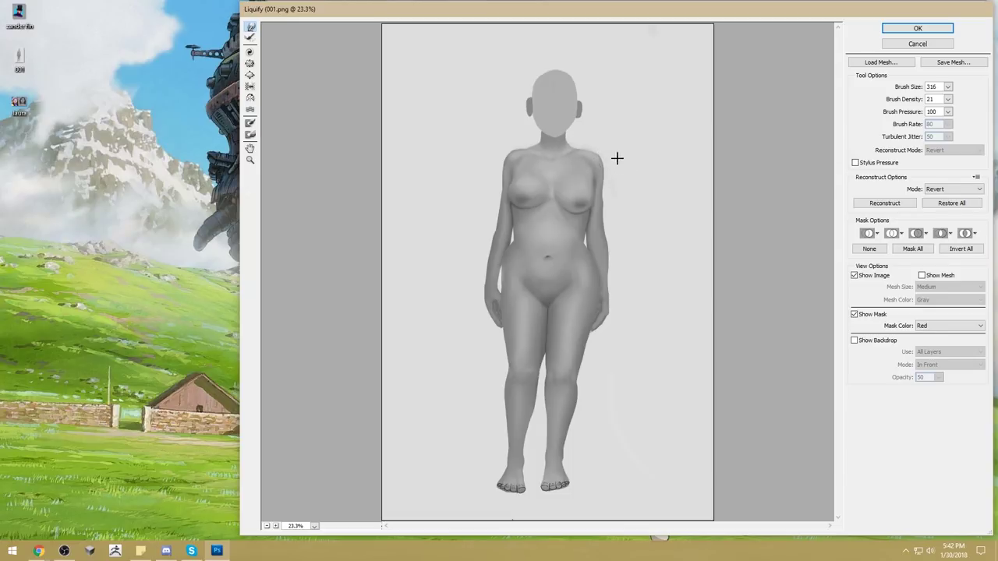
- Refine the shoulder and neck contour and lower the breast on the image's left side with a Liquify brush size of 451
click(949, 87)
drag(908, 101, 913, 101)
click(616, 169)
drag(568, 138, 577, 140)
drag(517, 203, 539, 205)
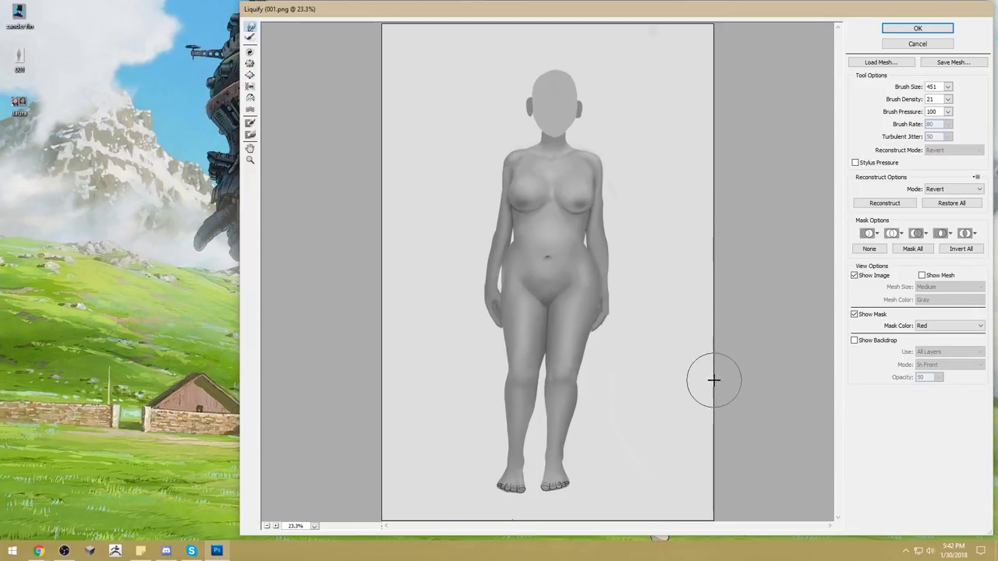
- Adjust the waist and hip contour on the image's left side with Liquify, using brush sizes of 286 and 436
mouse_move(511, 252)
mouse_down()
mouse_move(508, 265)
mouse_move(514, 241)
mouse_move(510, 260)
mouse_up()
click(947, 86)
drag(907, 101, 904, 101)
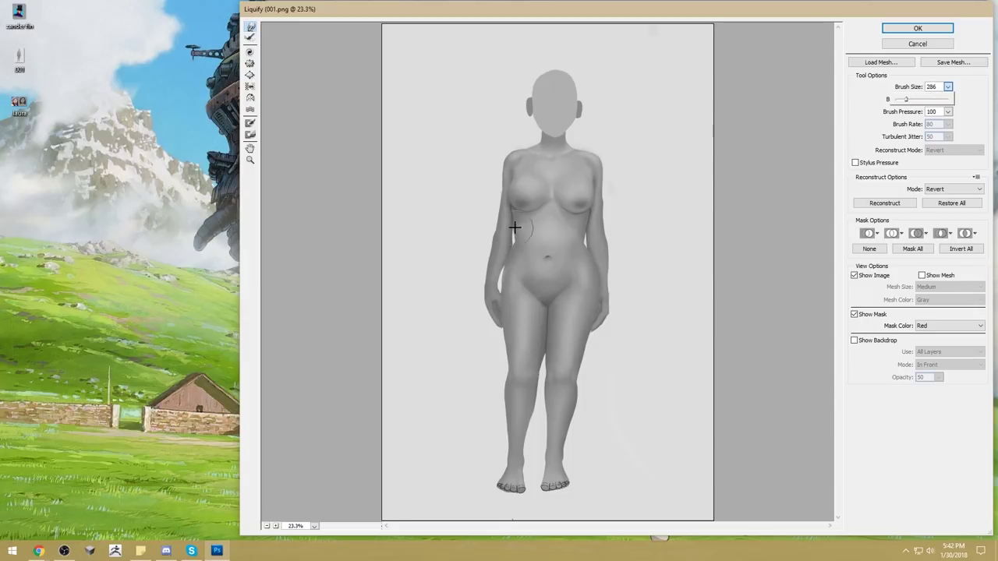
click(510, 244)
drag(512, 244, 515, 244)
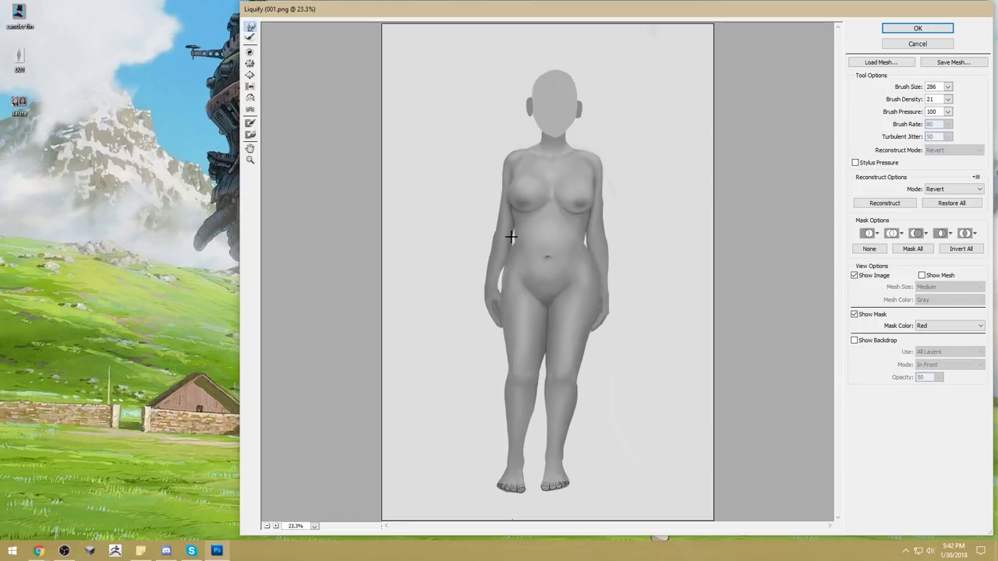
click(947, 87)
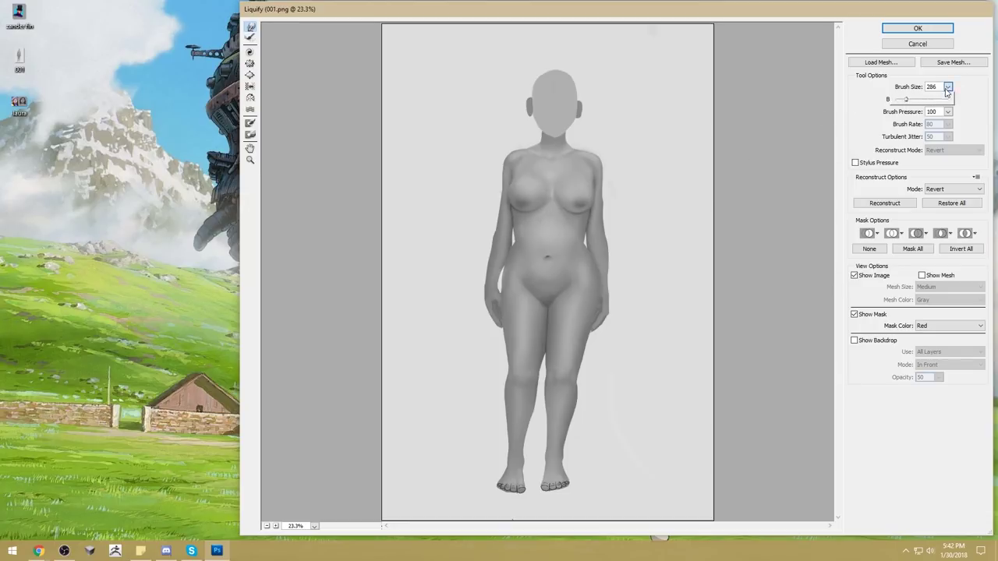
drag(911, 102, 912, 102)
click(521, 232)
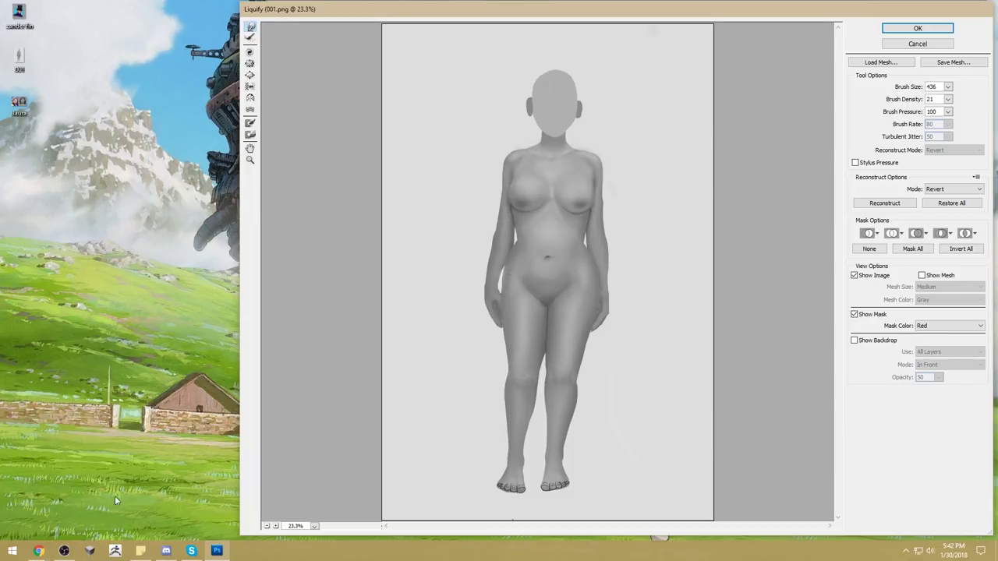
- Open a new Chrome window and search Google Images for "king tut remade"
right_click(39, 551)
click(78, 443)
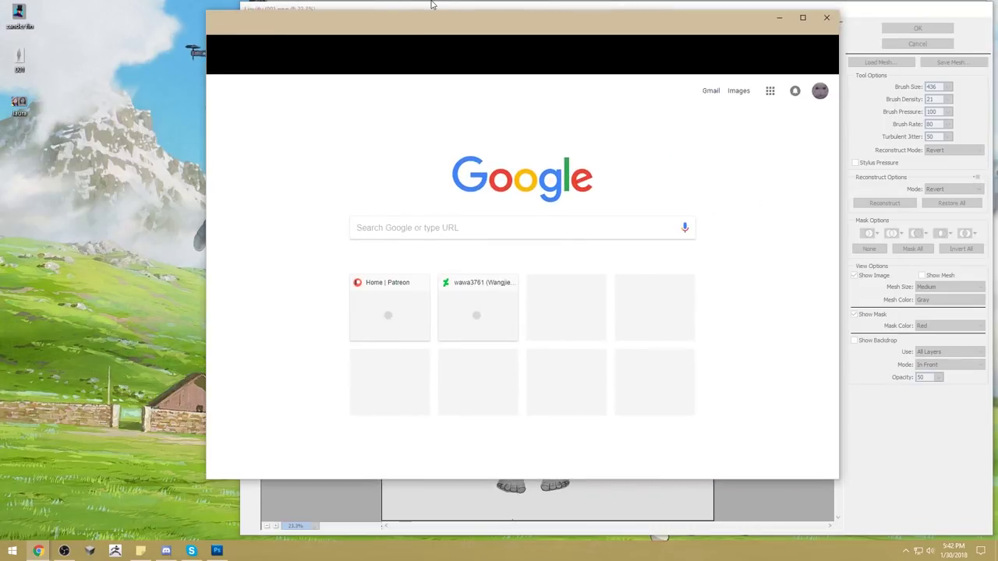
text(king tut remade)
key(Return)
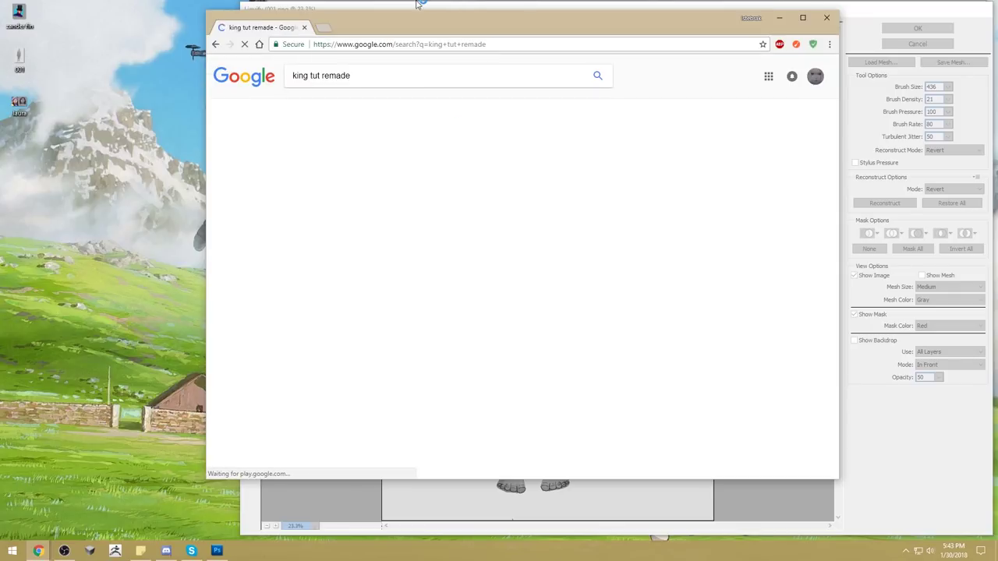
click(330, 109)
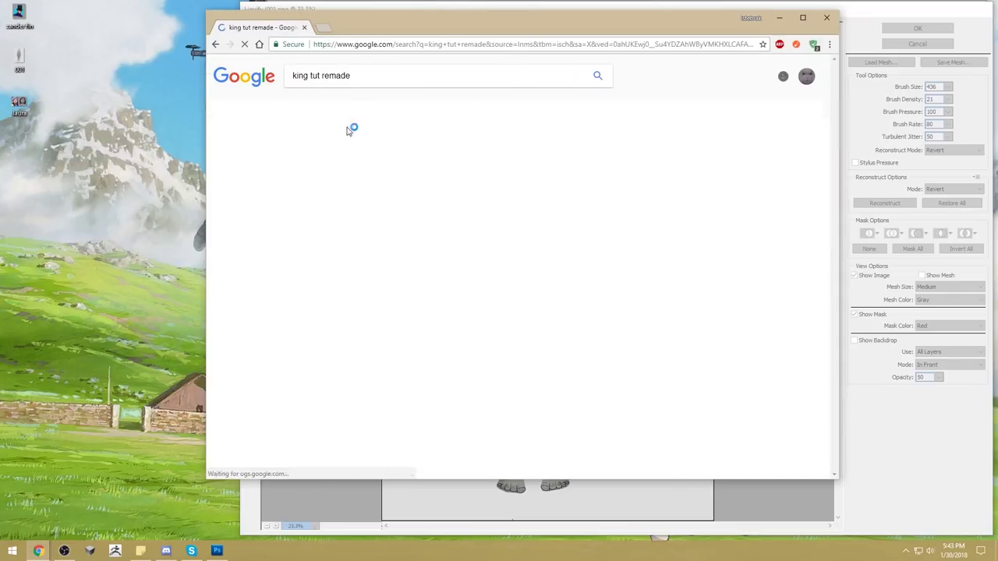
- Open the full-size version of the King Tut re-creation picture showing him standing with a cane
click(510, 231)
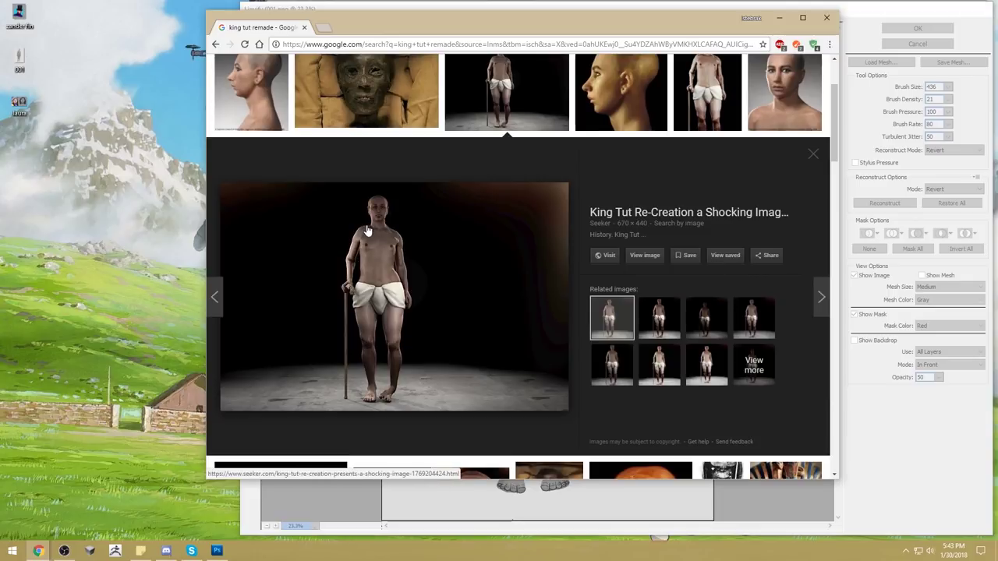
click(615, 258)
click(635, 257)
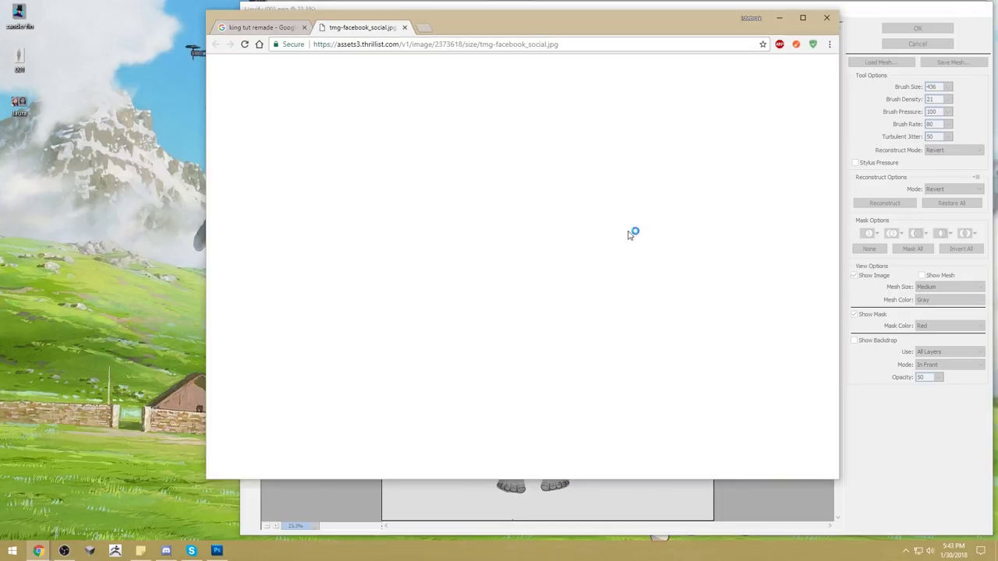
- Examine the King Tut re-creation's stance in the enlarged picture and in the image search results
double_click(534, 24)
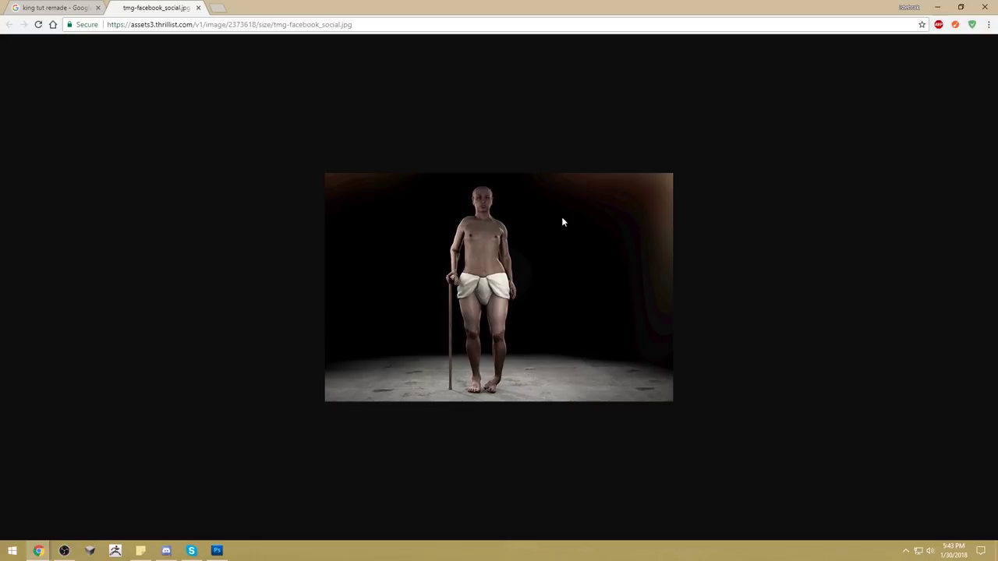
click(78, 9)
mouse_move(226, 14)
mouse_down()
mouse_move(416, 14)
mouse_move(498, 36)
mouse_move(506, 63)
mouse_up()
scroll(604, 218, down, 3)
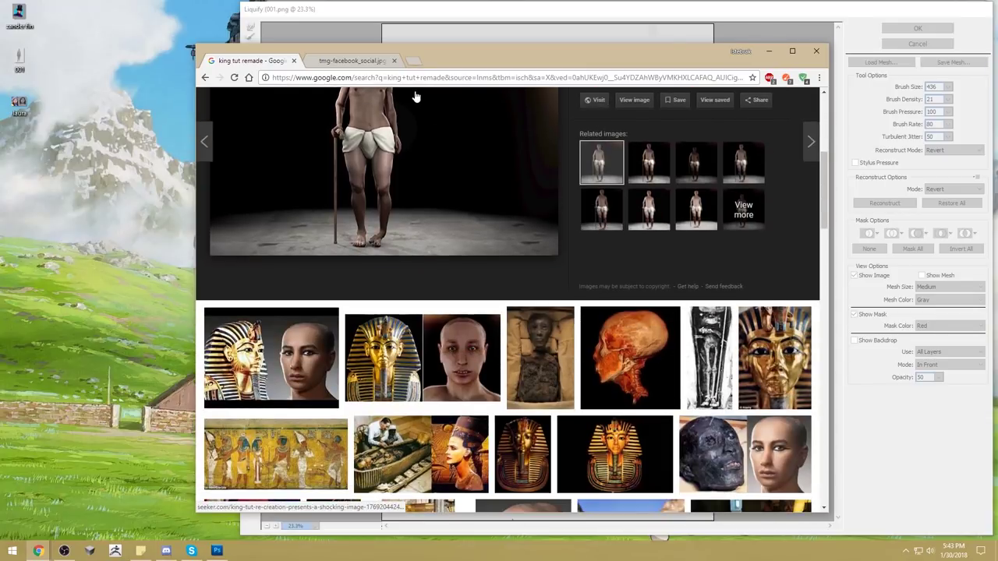
click(768, 51)
click(37, 550)
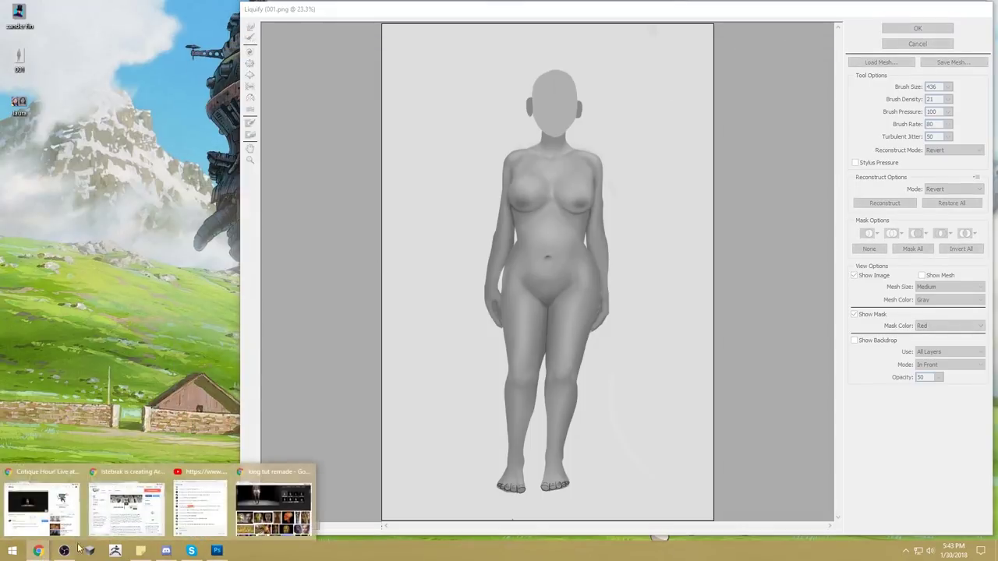
click(282, 521)
scroll(470, 262, up, 2)
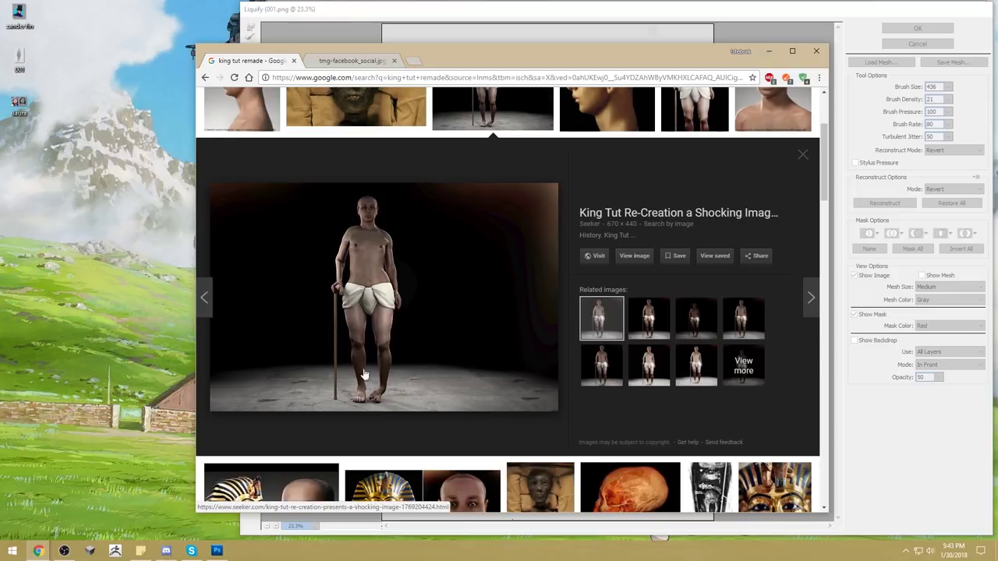
click(769, 50)
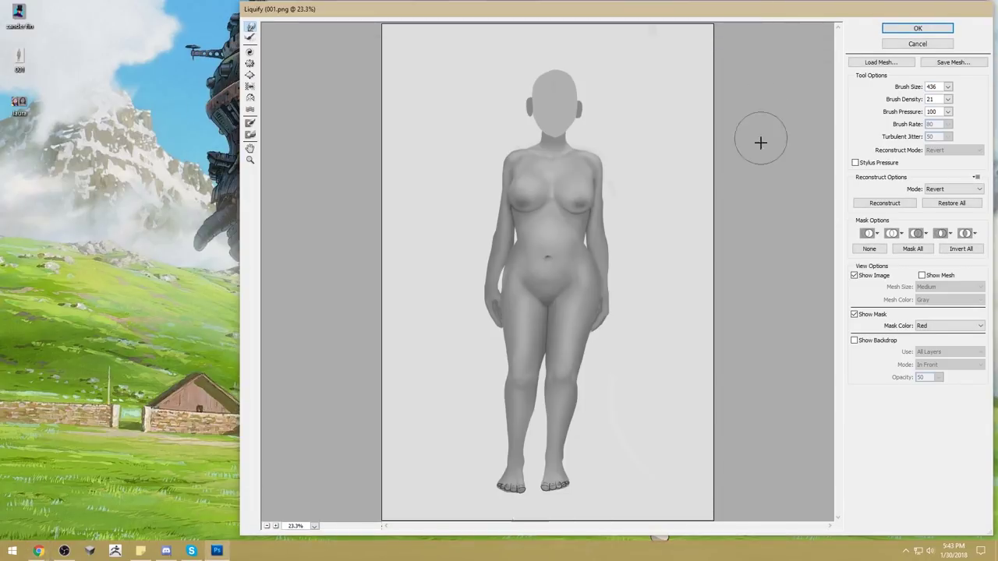
- Apply the Liquify corrections to 001.png and compare the figure before and after
click(914, 31)
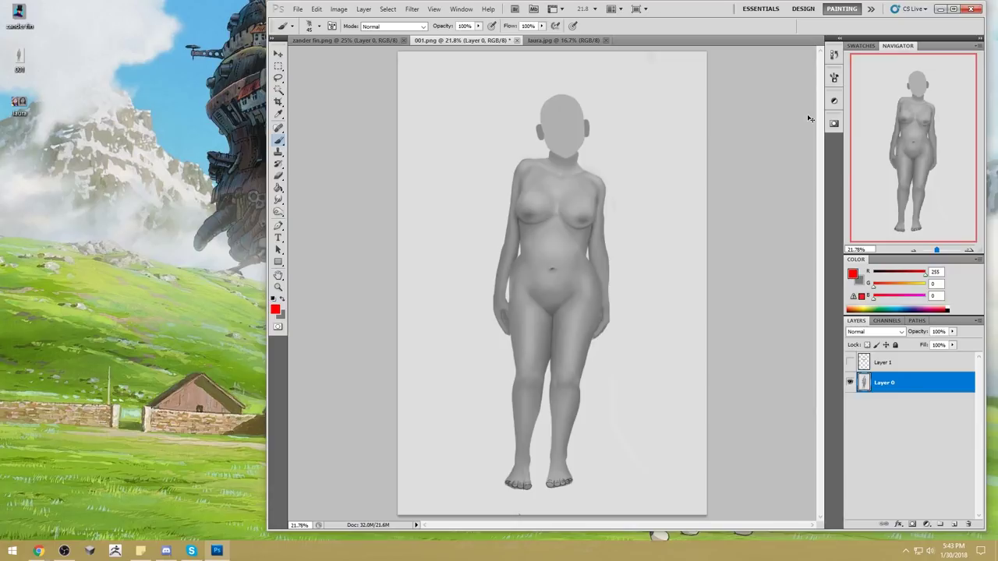
key(ctrl+z)
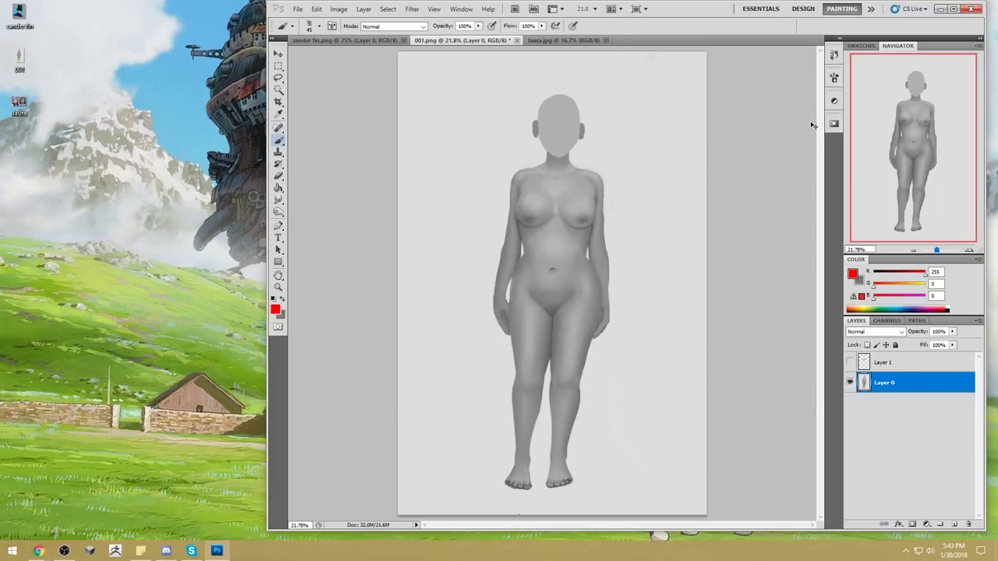
drag(721, 15, 622, 19)
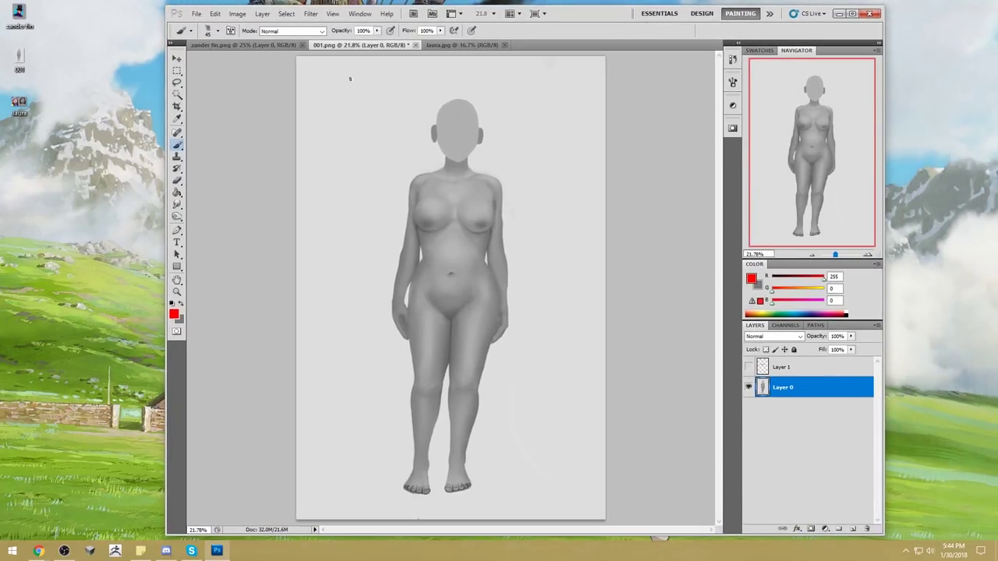
- Delete Layer 1 from 001.png, and close the document with its changes saved
click(789, 368)
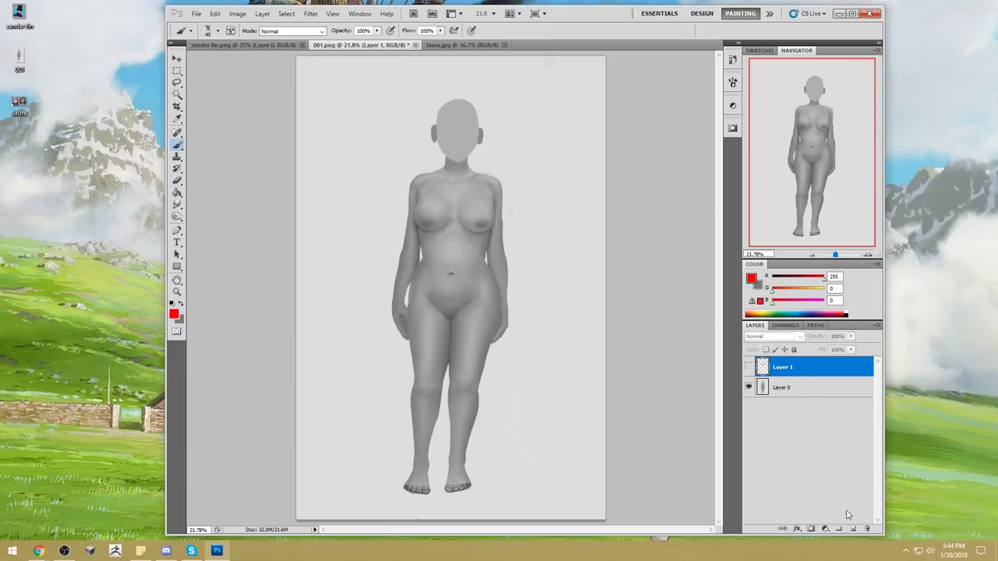
click(867, 529)
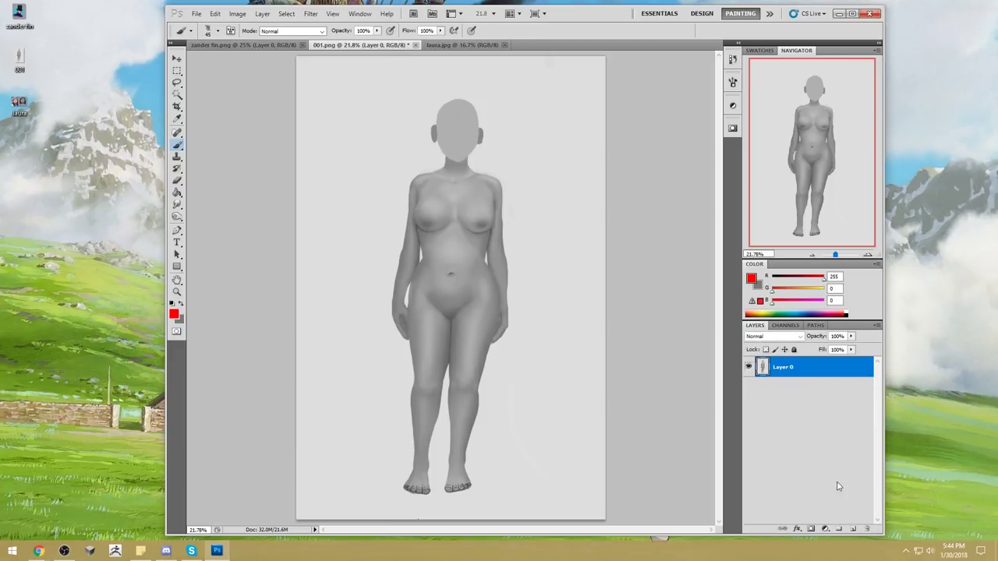
click(417, 45)
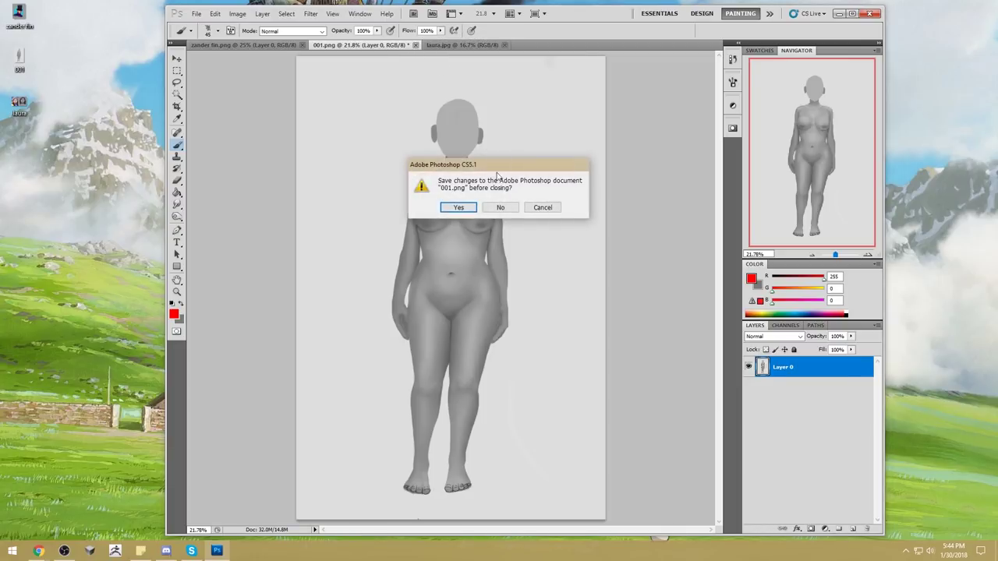
click(459, 208)
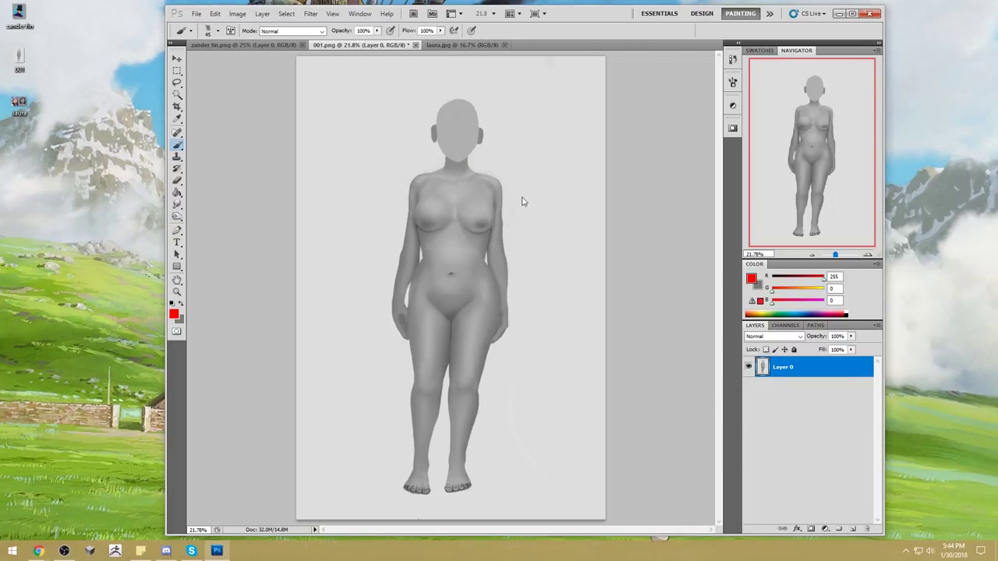
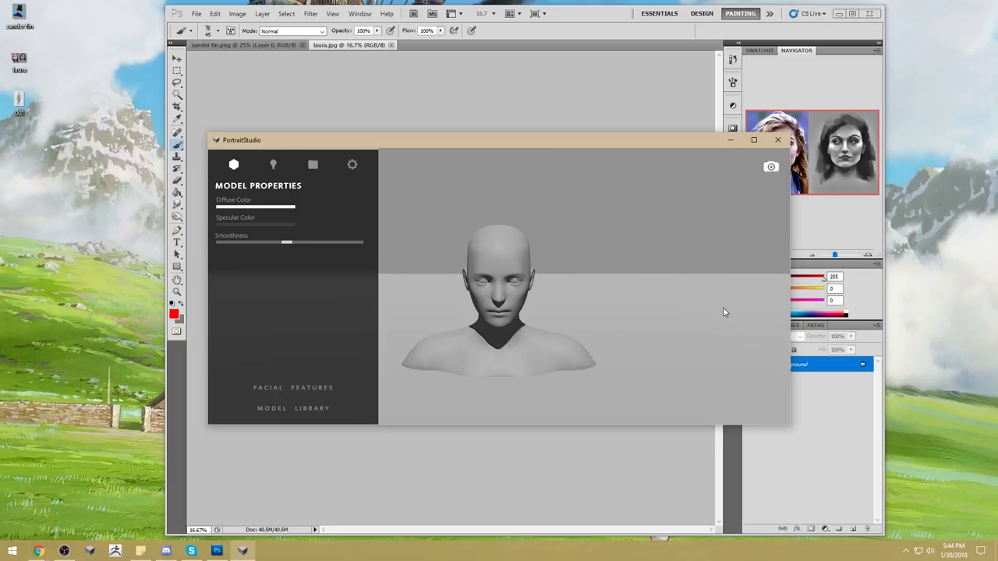
- Load the faceted planar head from PortraitStudio's model library and view it in the maximized window
click(316, 406)
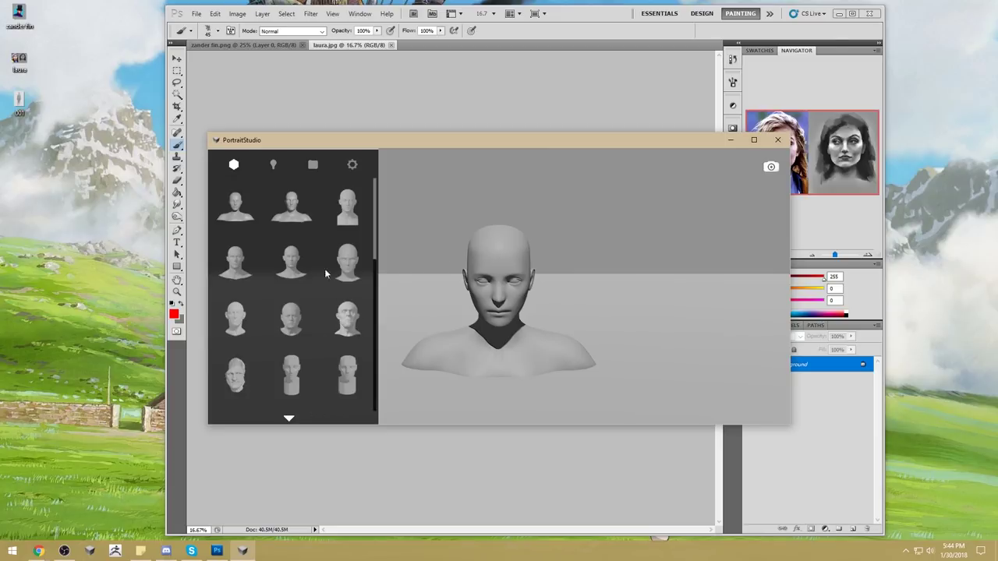
click(291, 371)
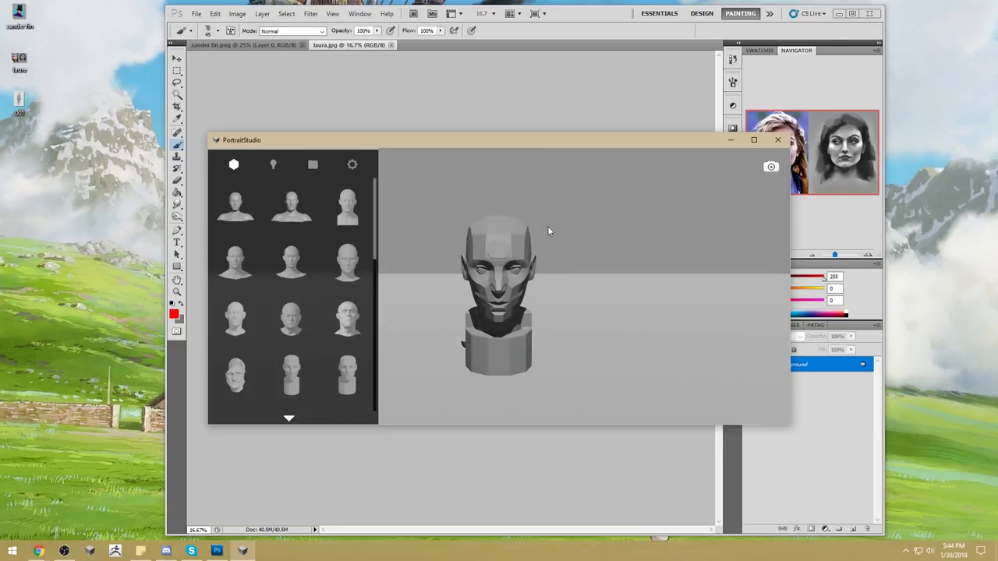
mouse_move(590, 305)
mouse_down()
mouse_move(592, 273)
mouse_move(593, 330)
mouse_move(586, 310)
mouse_move(577, 324)
mouse_move(581, 280)
mouse_up()
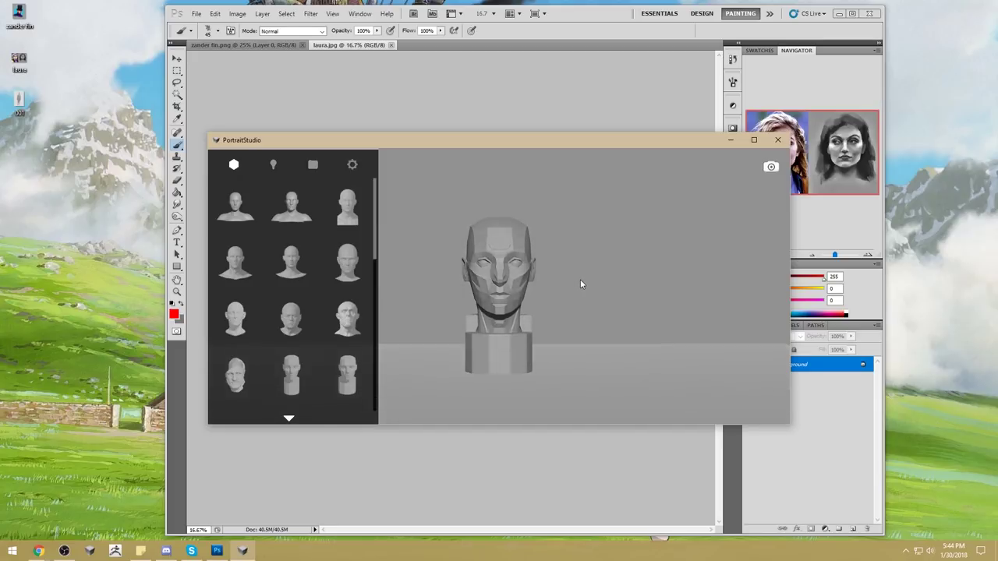
click(567, 17)
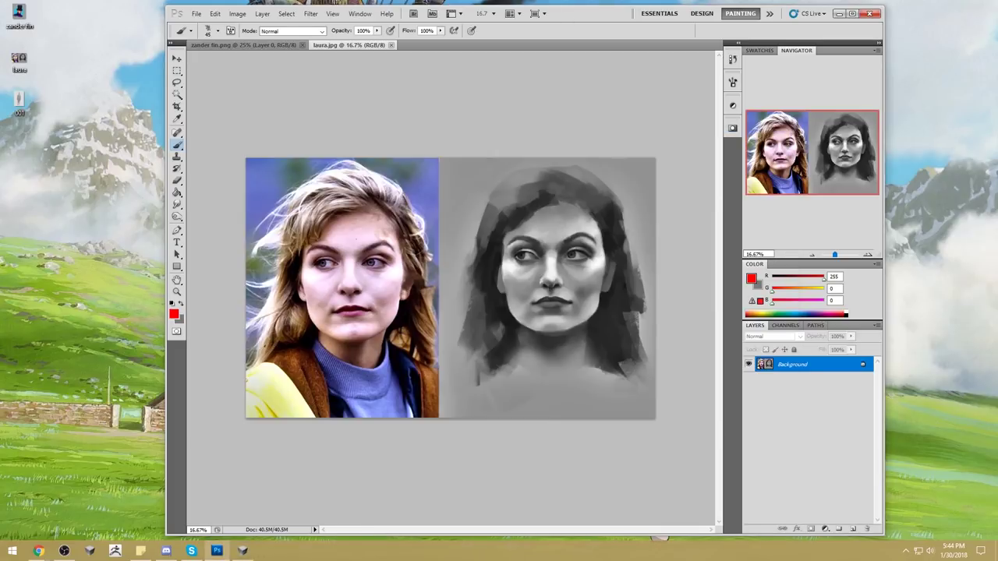
mouse_move(242, 554)
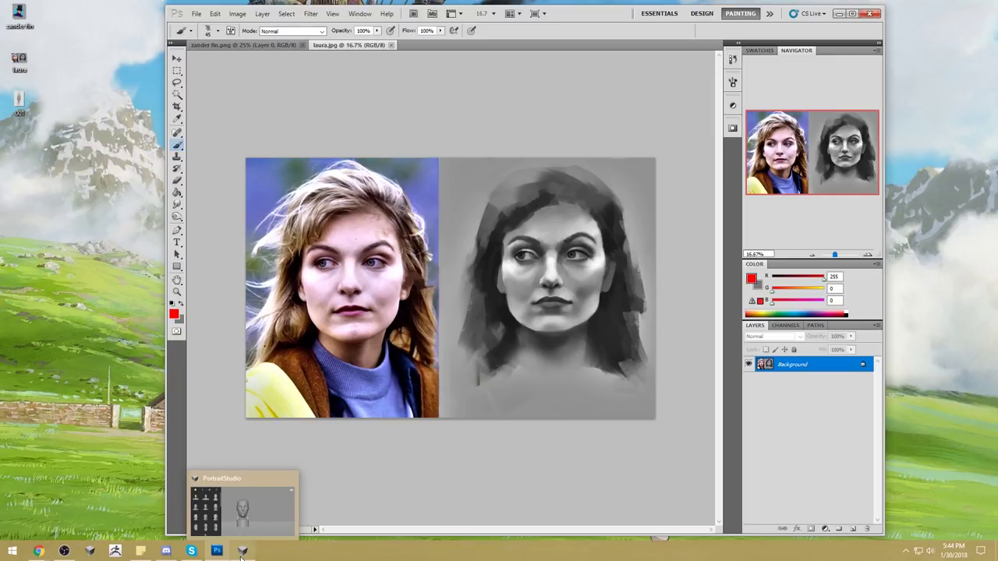
click(242, 552)
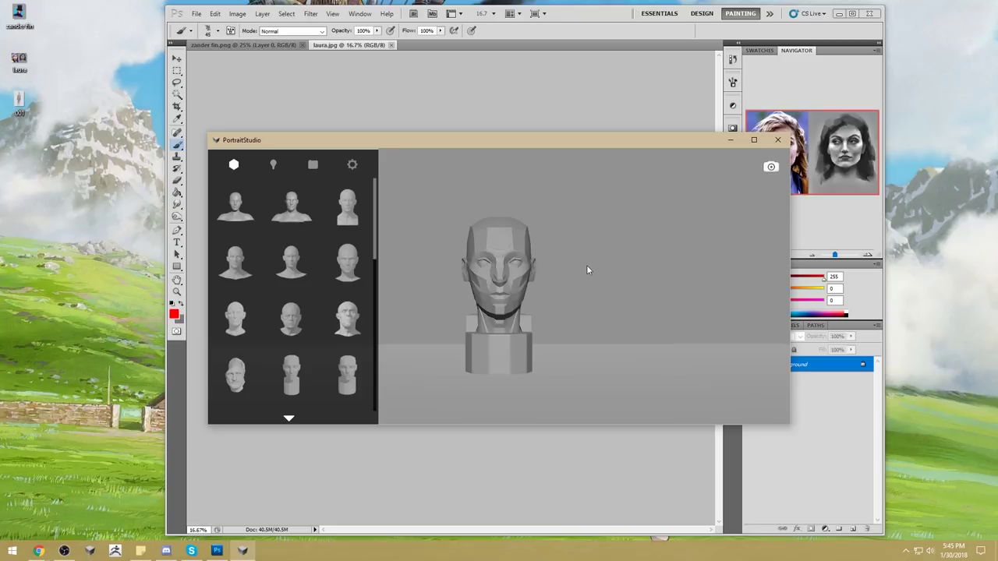
click(754, 140)
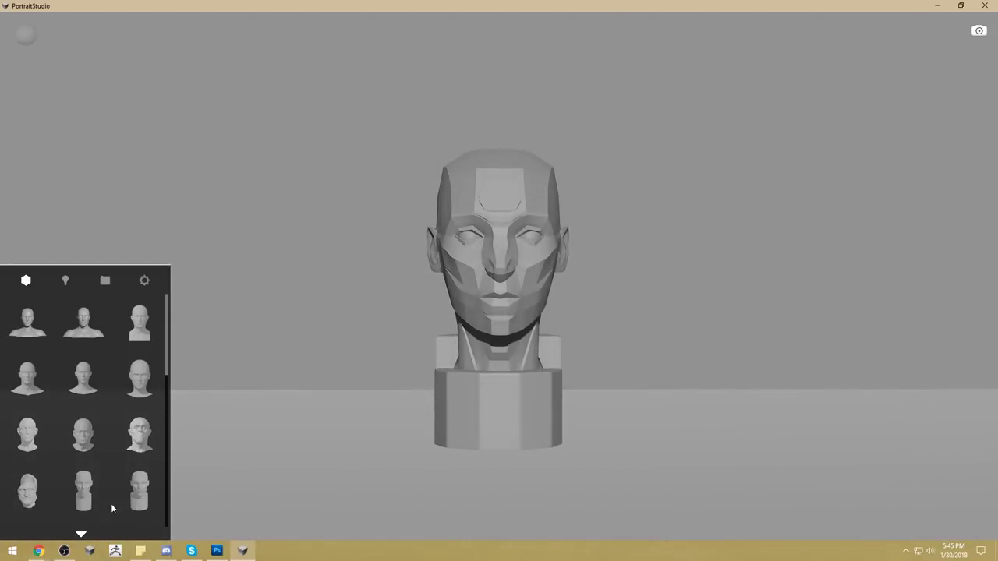
- Switch to laura.jpg in Photoshop and draw red V-shaped lines across the photo's face, from cheeks to mouth and from outer eyes to nose tip
click(39, 550)
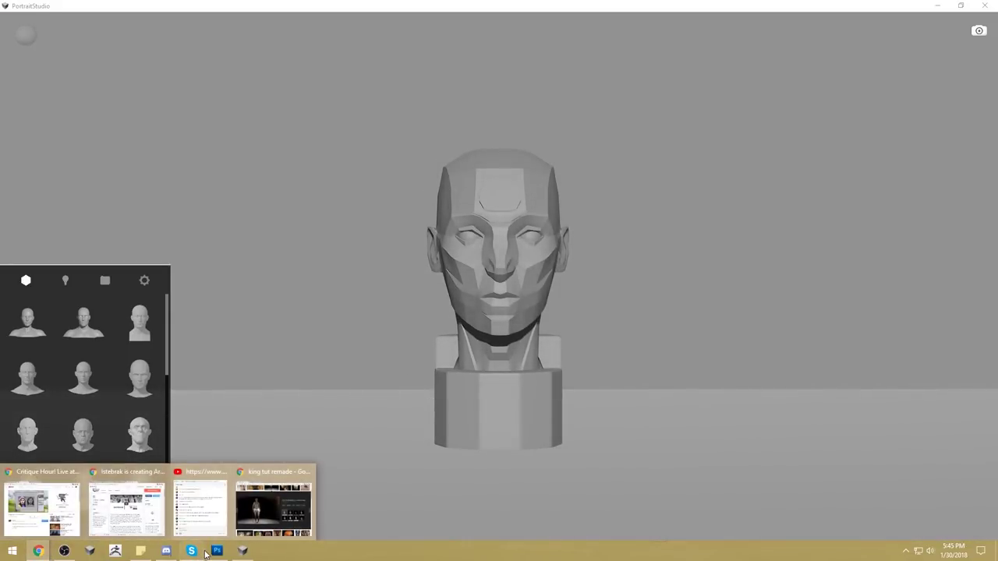
click(216, 550)
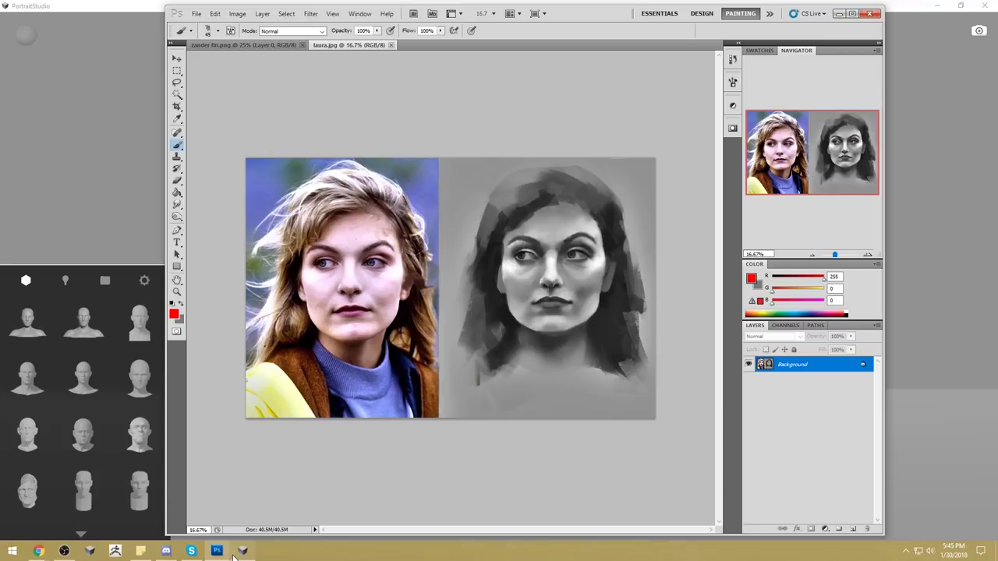
mouse_move(226, 554)
drag(405, 271, 356, 314)
drag(301, 270, 353, 313)
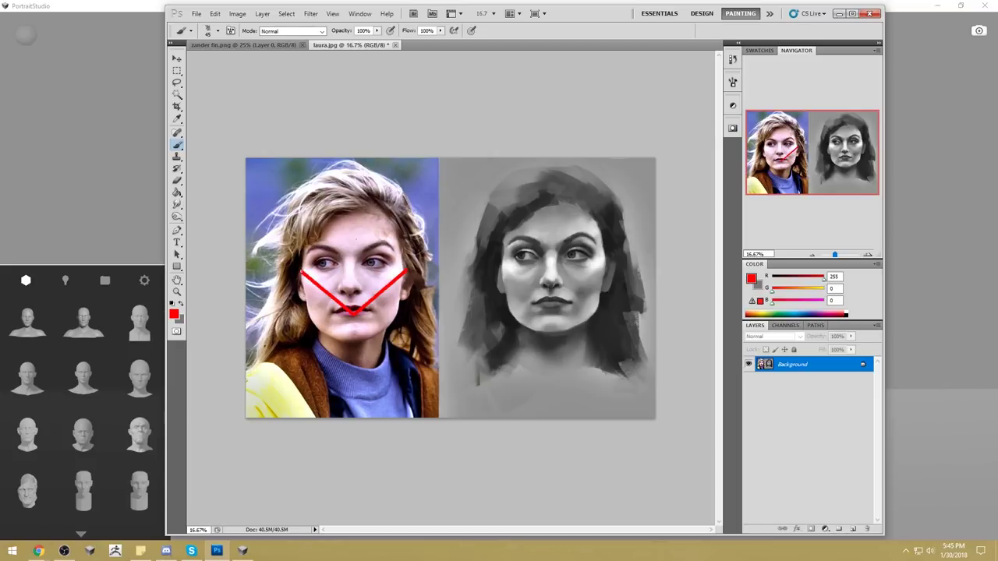
key(ctrl+z)
key(ctrl+z)
drag(392, 261, 360, 289)
drag(309, 265, 359, 290)
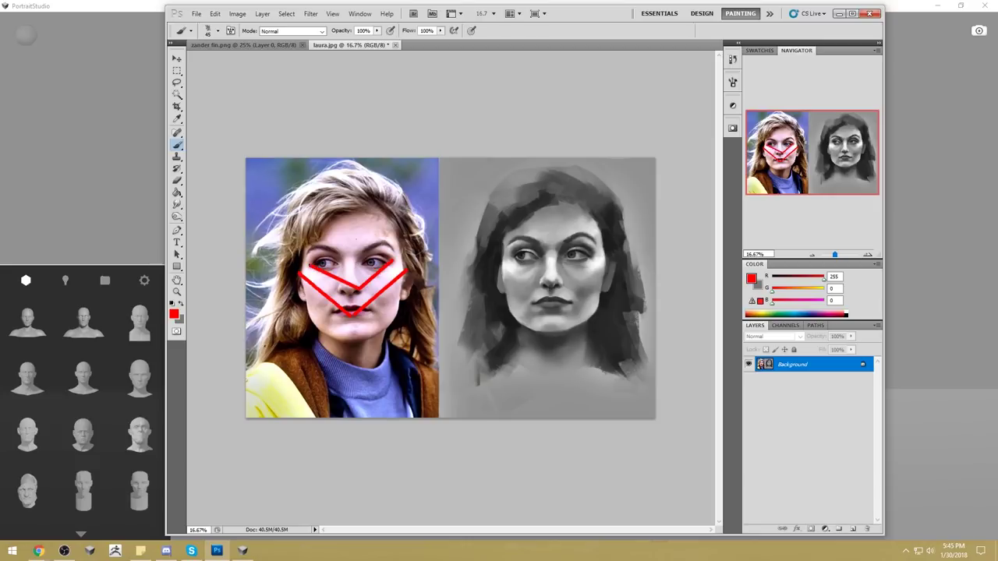
- Undo and redo the eye-to-nose lines, and add a shallow red V along the eyebrows meeting at the nose bridge
key(ctrl+alt+z)
key(ctrl+alt+z)
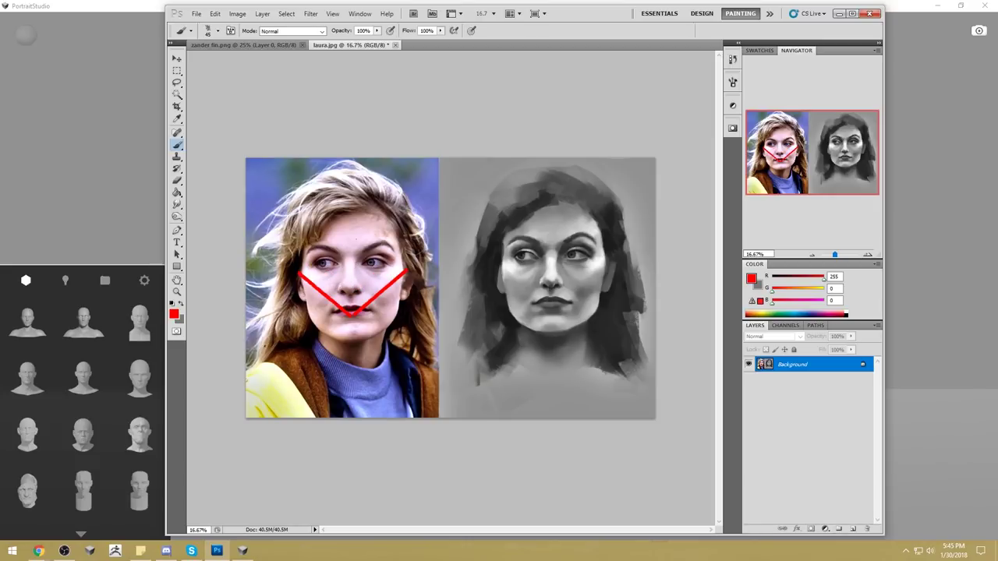
key(ctrl+shift+z)
key(ctrl+shift+z)
drag(353, 253, 384, 245)
drag(316, 242, 352, 254)
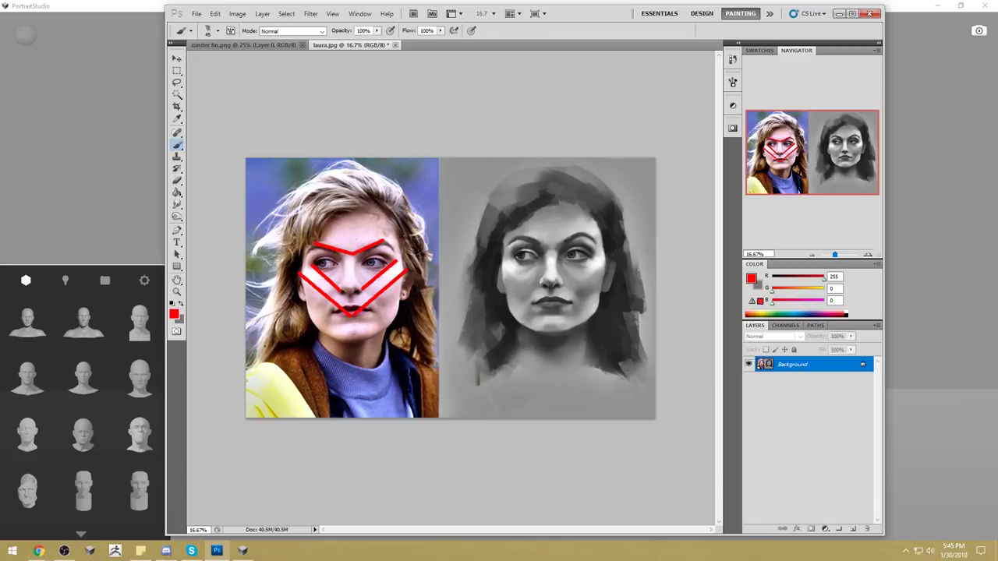
- Mark the chin arc, cheek plane divisions, forehead centre line and nose bridge in red on the photo
drag(378, 331, 334, 332)
mouse_move(378, 279)
mouse_down()
mouse_move(388, 289)
mouse_move(400, 274)
mouse_up()
drag(335, 283, 323, 291)
drag(356, 252, 356, 219)
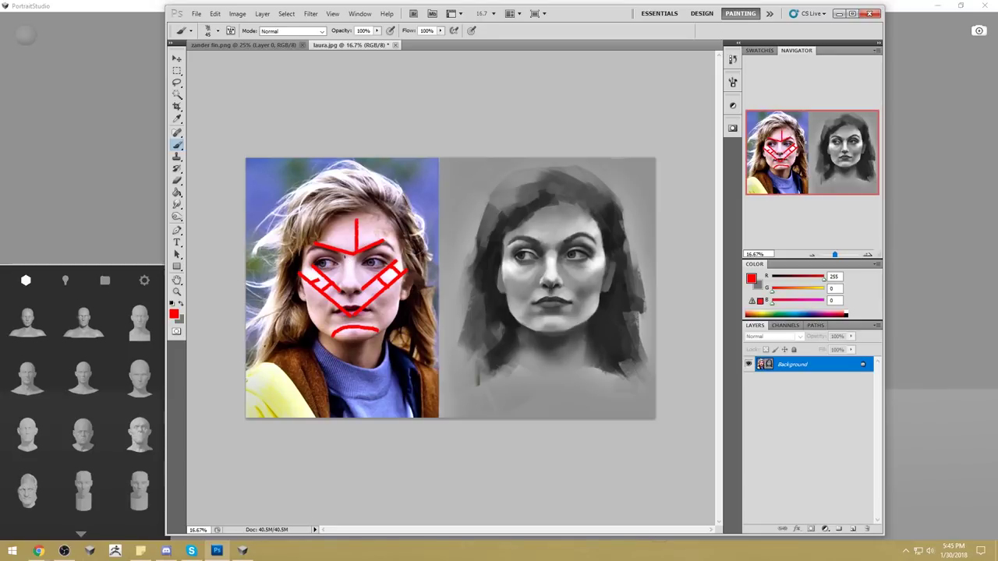
mouse_move(343, 256)
mouse_down()
mouse_move(343, 288)
mouse_move(357, 287)
mouse_move(356, 254)
mouse_up()
- Sample the grey between the eye and nose of the painted portrait, and revert laura.jpg to its opened state through the history
alt+click(569, 245)
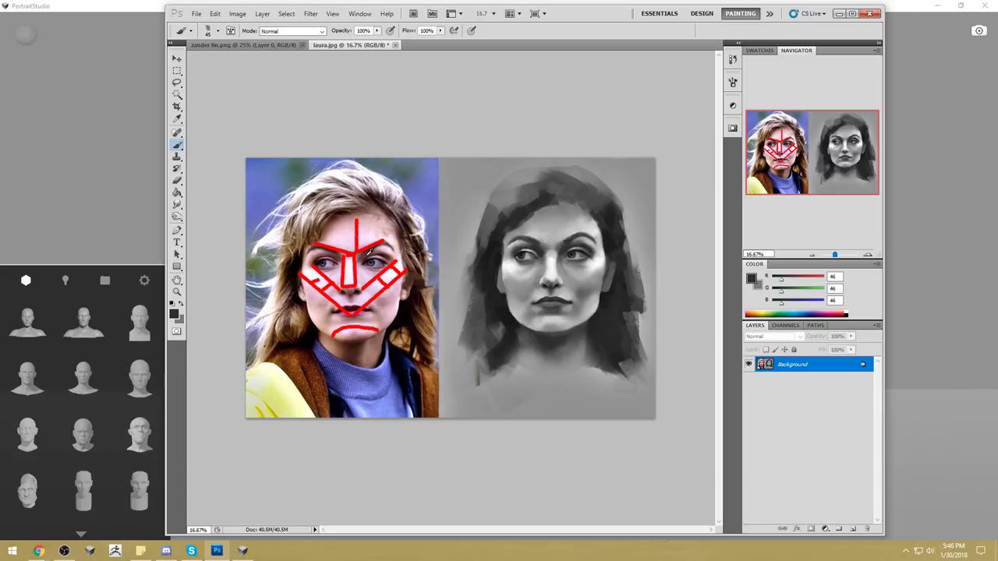
alt+click(566, 266)
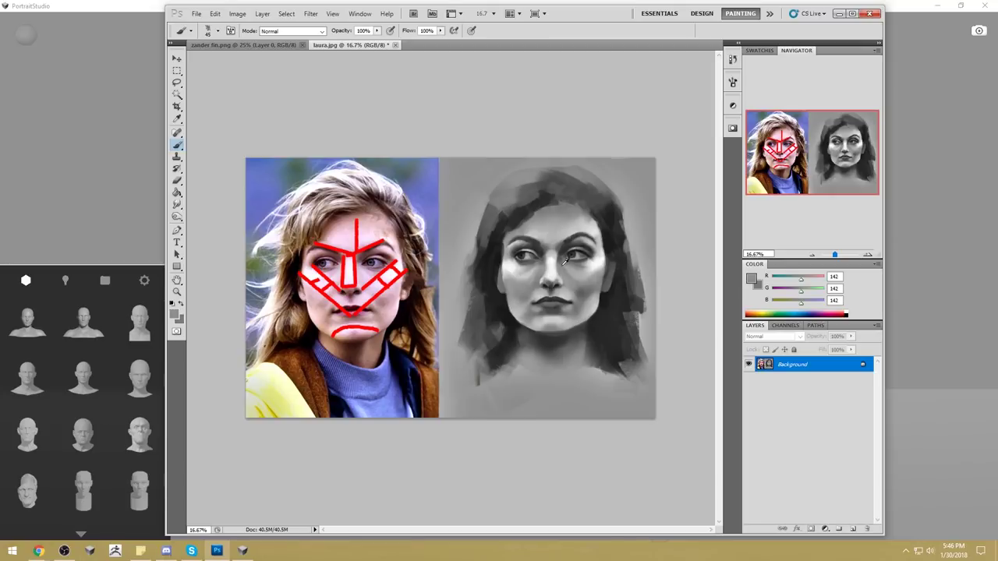
click(732, 59)
click(674, 71)
click(704, 57)
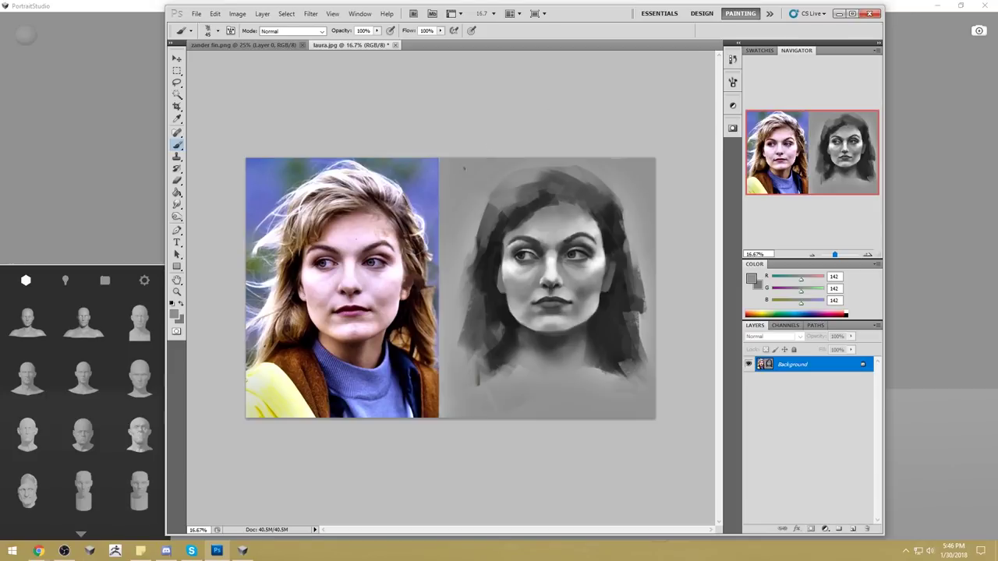
- Examine the facial planes of the faceted head in PortraitStudio
click(839, 13)
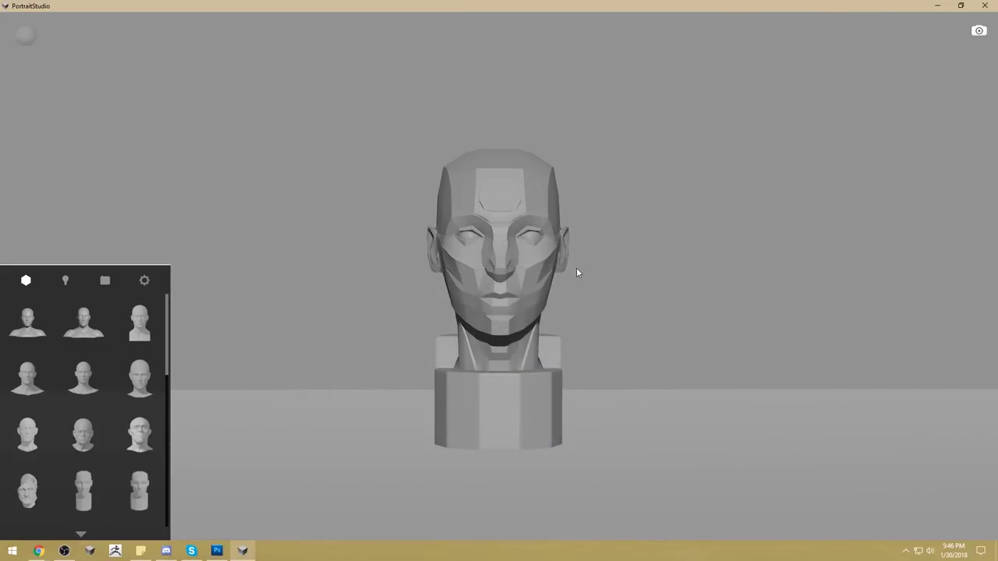
mouse_move(589, 259)
mouse_down()
mouse_move(592, 248)
mouse_move(591, 258)
mouse_up()
click(938, 6)
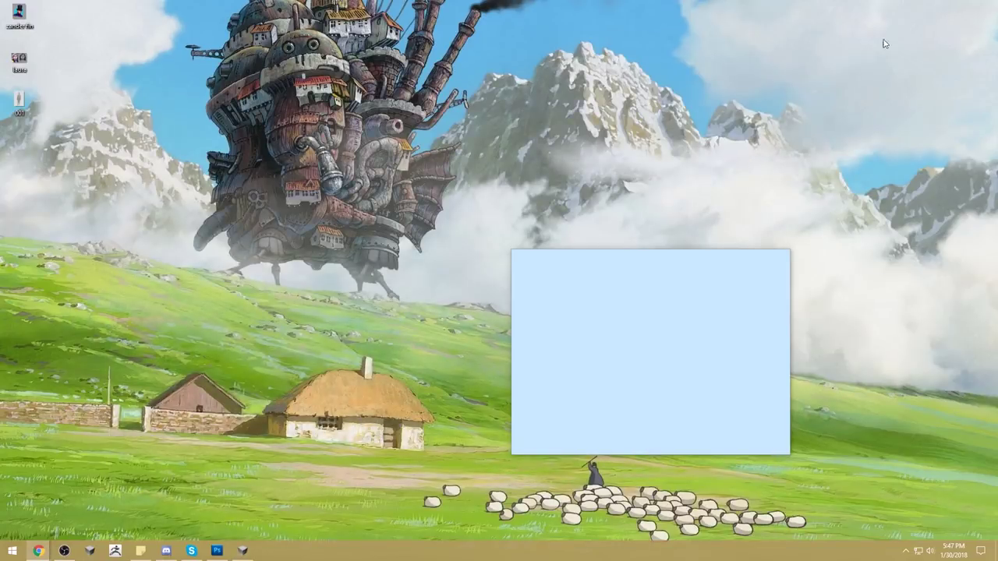
- Exit PortraitStudio without saving the current project, and switch back to laura.jpg in Photoshop
click(243, 551)
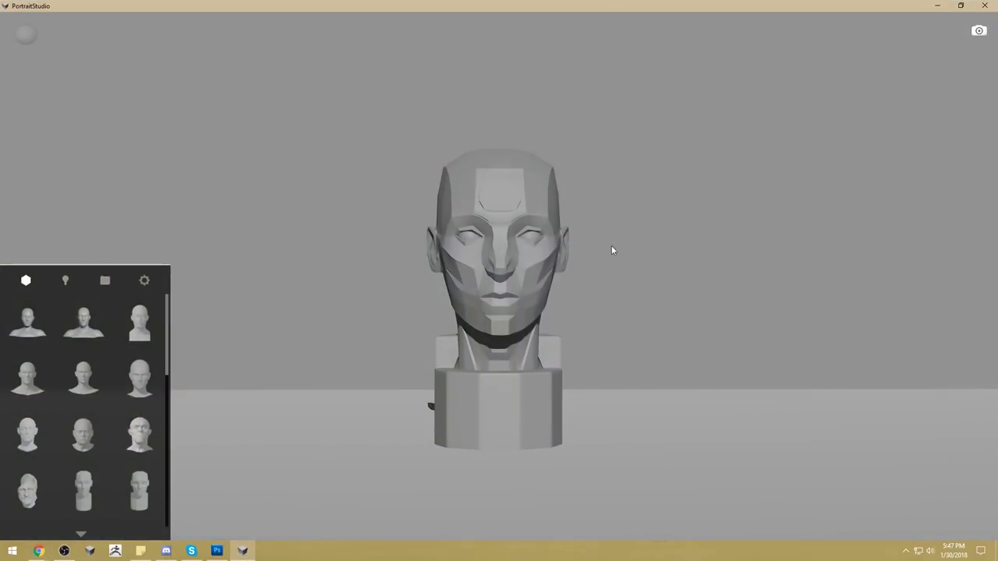
click(987, 6)
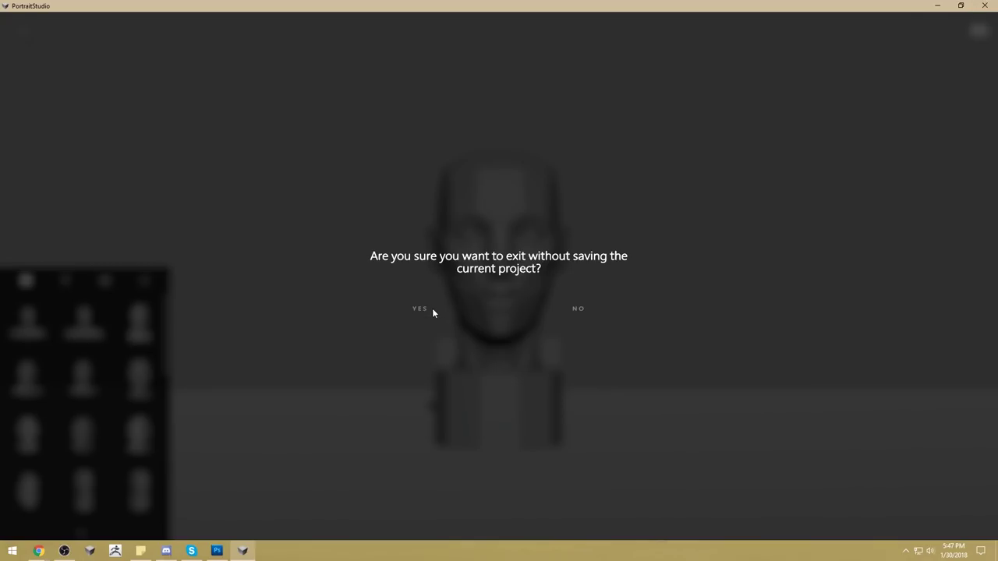
click(432, 310)
click(217, 551)
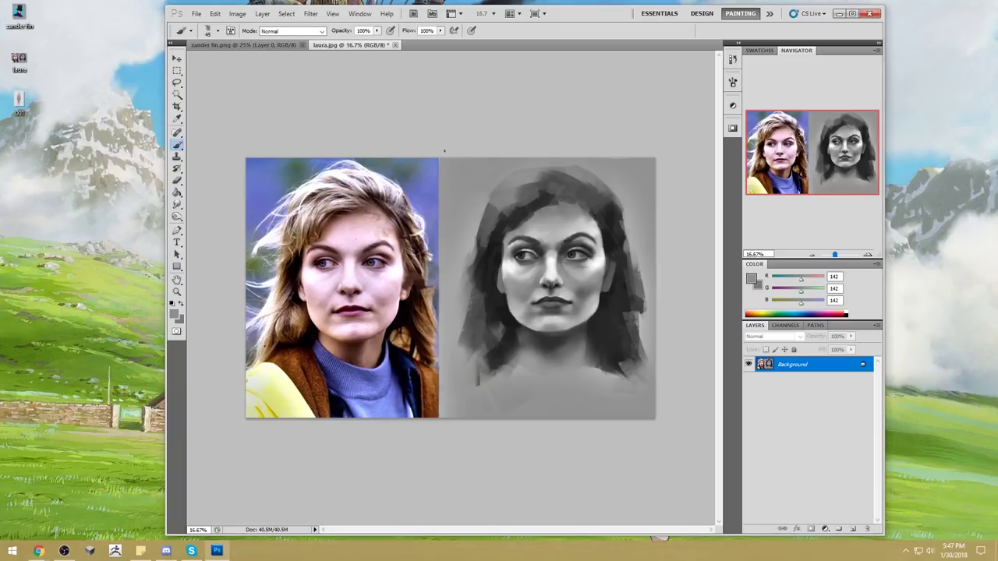
- Turn laura.jpg greyscale by filling a new layer with grey, setting its blending mode to Color, and merging it down
click(852, 529)
key(g)
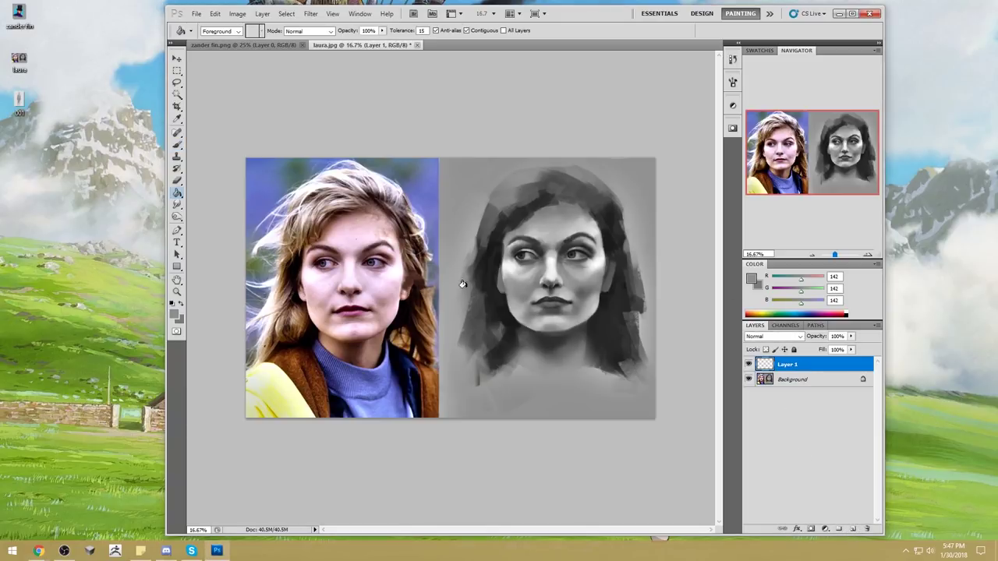
click(479, 181)
click(760, 336)
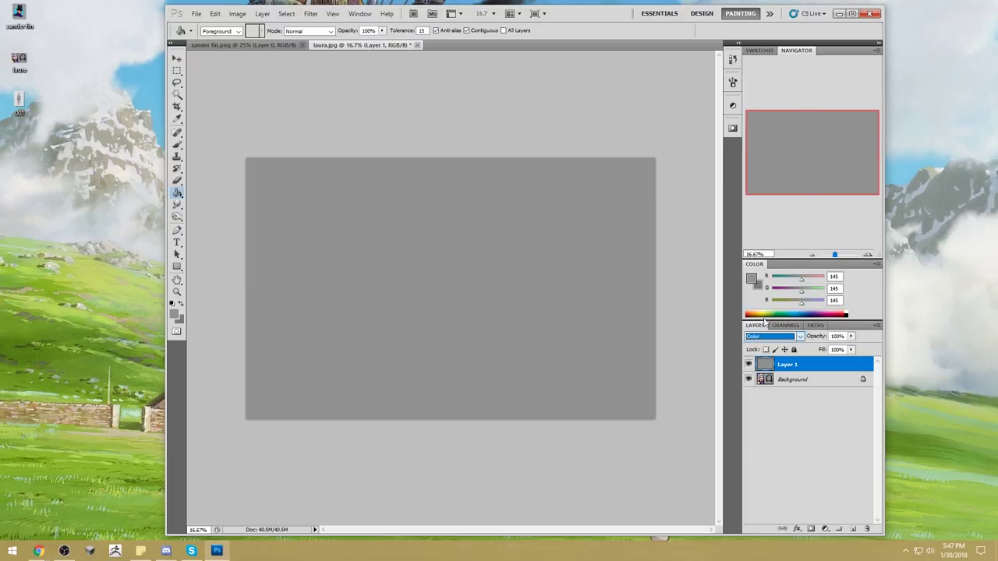
click(765, 321)
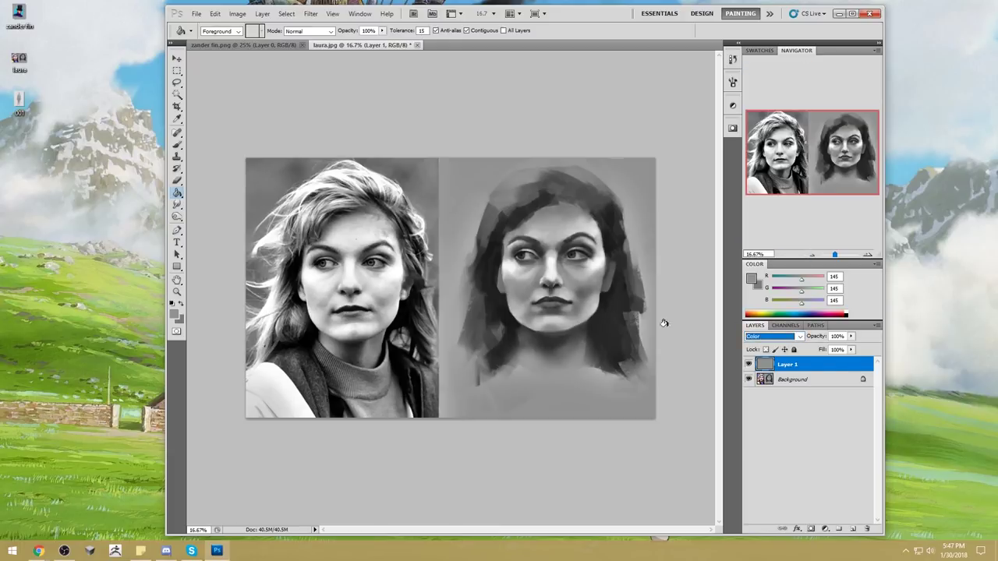
right_click(811, 370)
click(858, 341)
- Sample tones from the painted face and set up a soft round brush in Lighten mode
key(b)
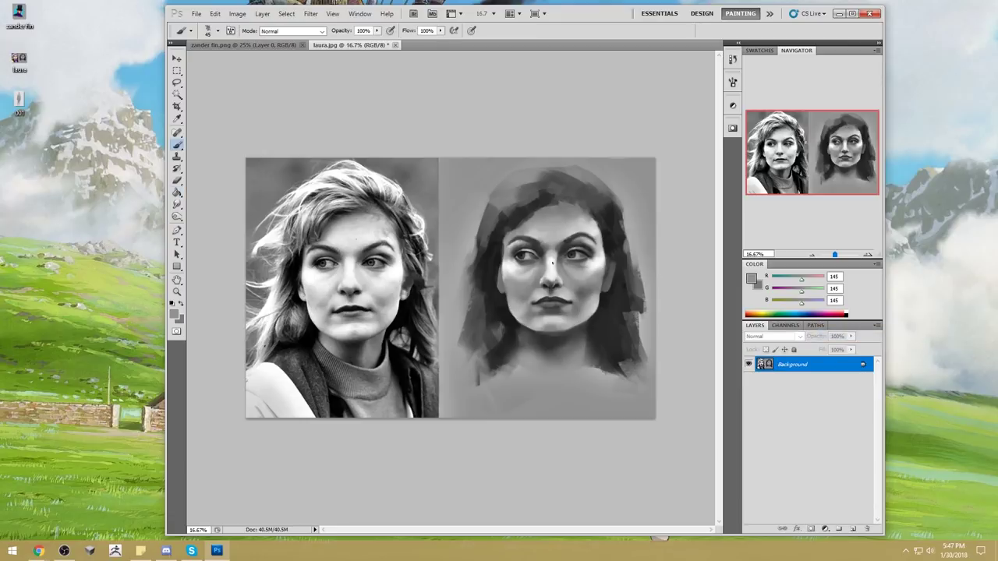
alt+click(517, 263)
key(g)
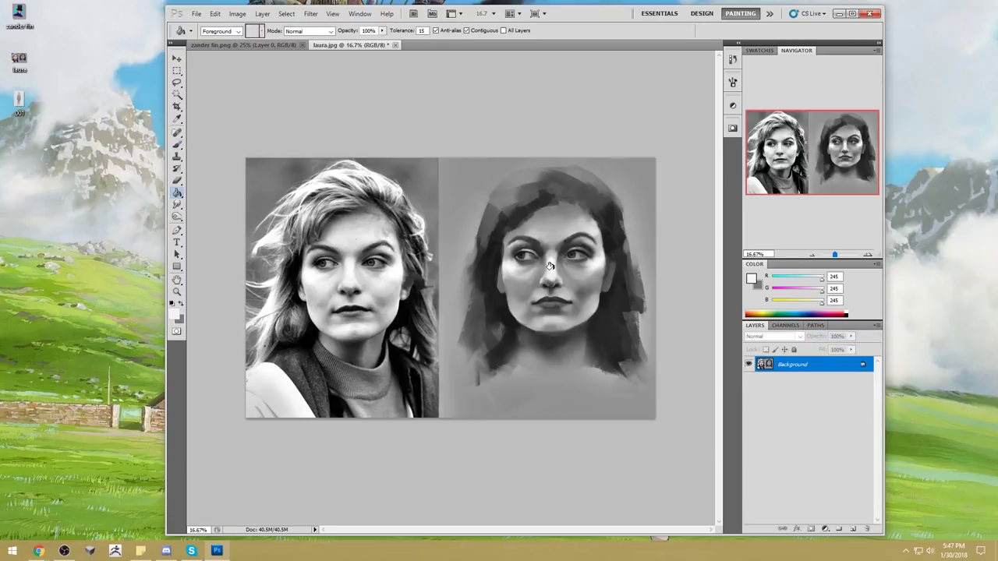
key(b)
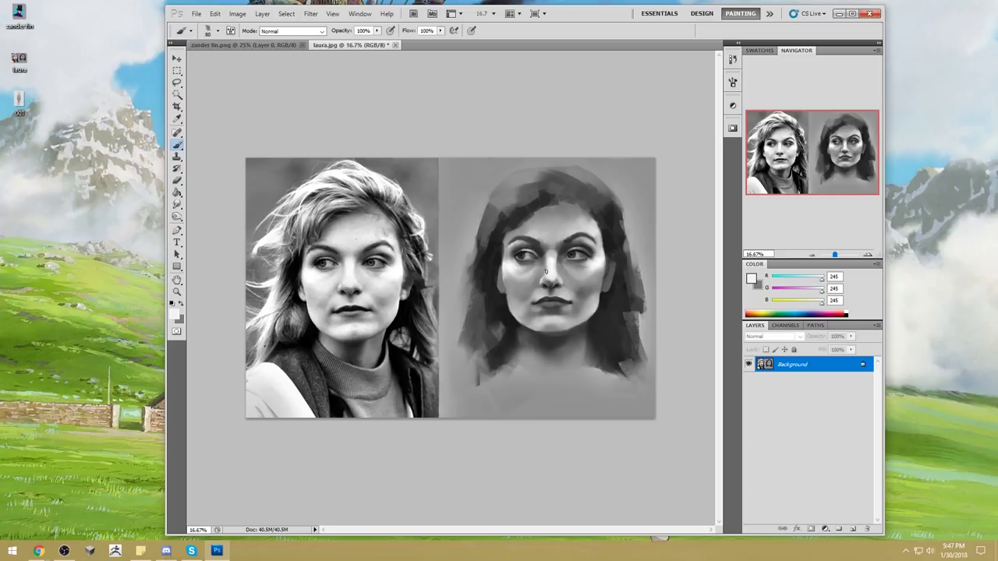
key(bracketright)
key(bracketright)
key(bracketright)
key(bracketright)
key(bracketright)
key(bracketright)
key(bracketright)
alt+click(562, 256)
click(307, 32)
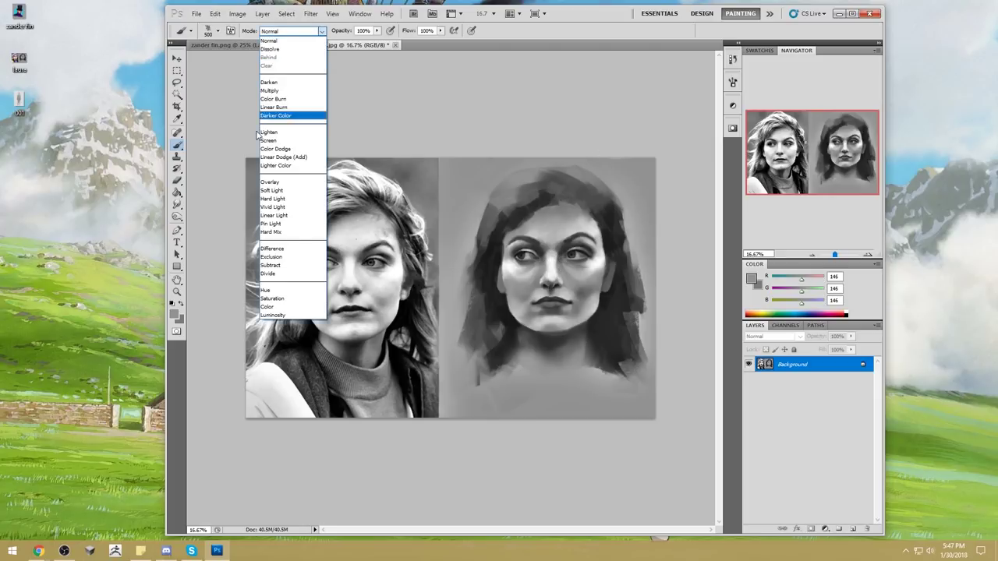
click(291, 131)
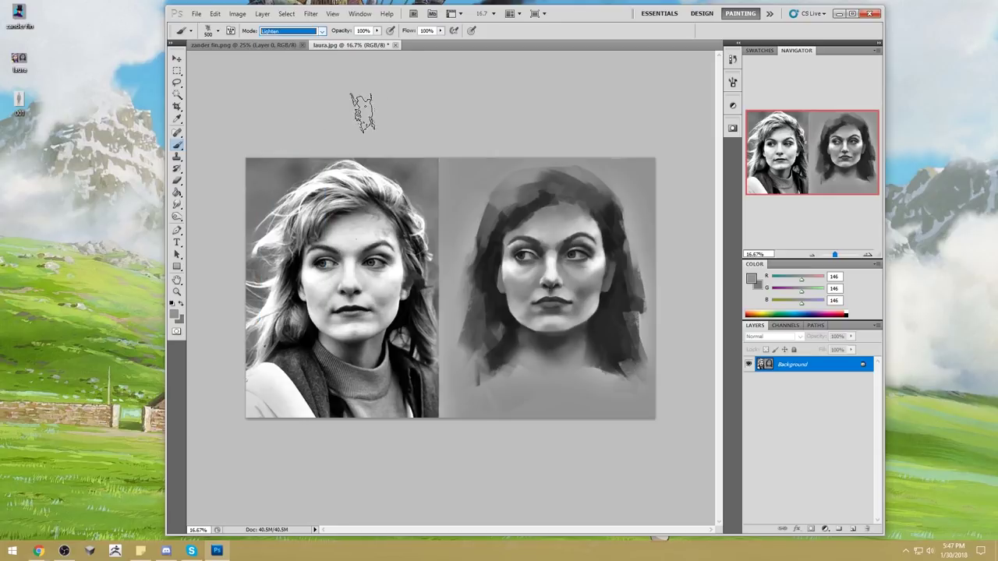
right_click(502, 131)
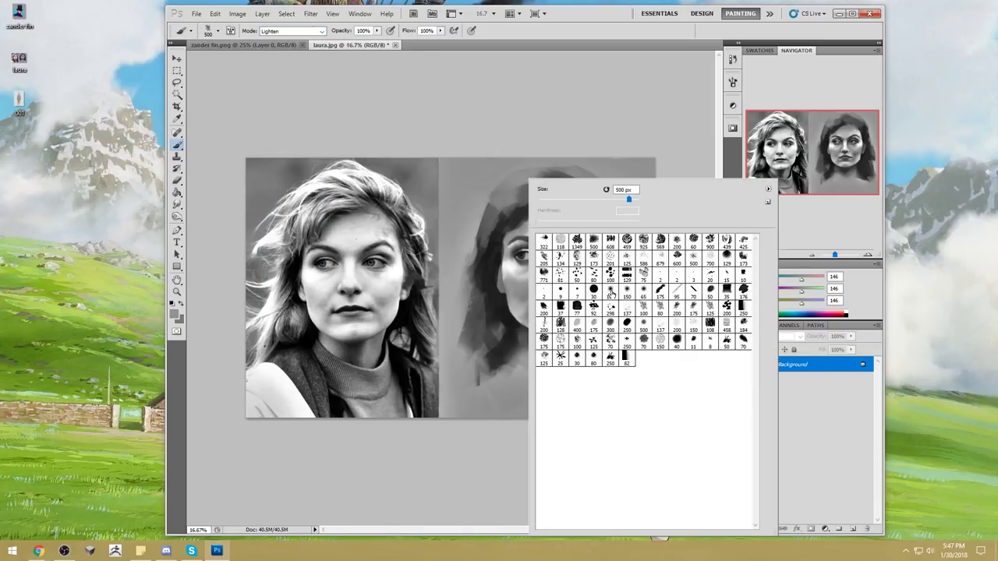
double_click(611, 293)
- Lighten the eye area of the painted face with the soft brush enlarged to 900 px, lowering its opacity to 50%
key(bracketright)
key(bracketright)
key(bracketright)
key(bracketright)
key(bracketright)
key(bracketright)
key(bracketright)
key(bracketright)
key(bracketright)
key(bracketright)
key(bracketright)
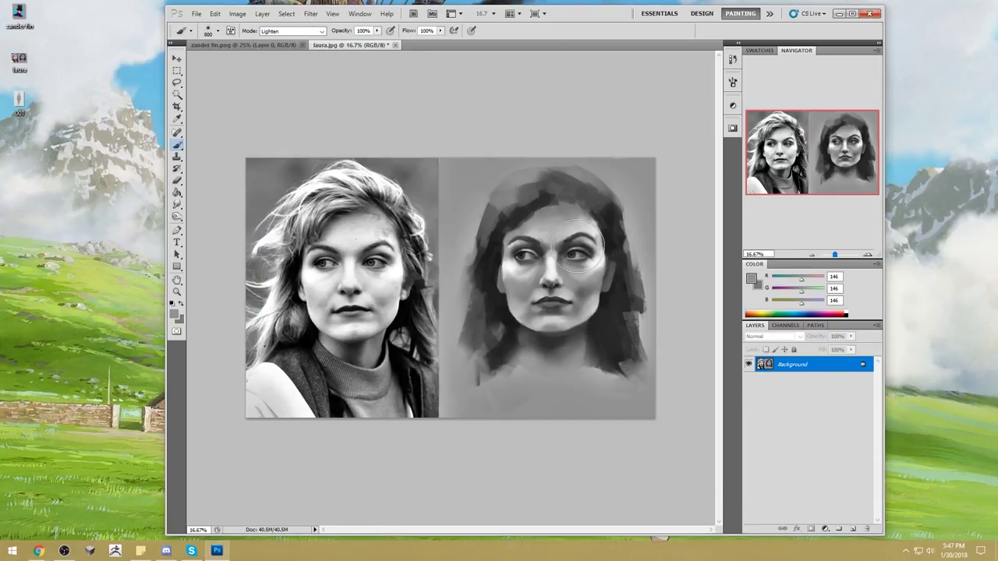
alt+click(569, 271)
drag(584, 241, 559, 260)
alt+click(560, 266)
click(376, 32)
drag(373, 40, 352, 44)
click(581, 242)
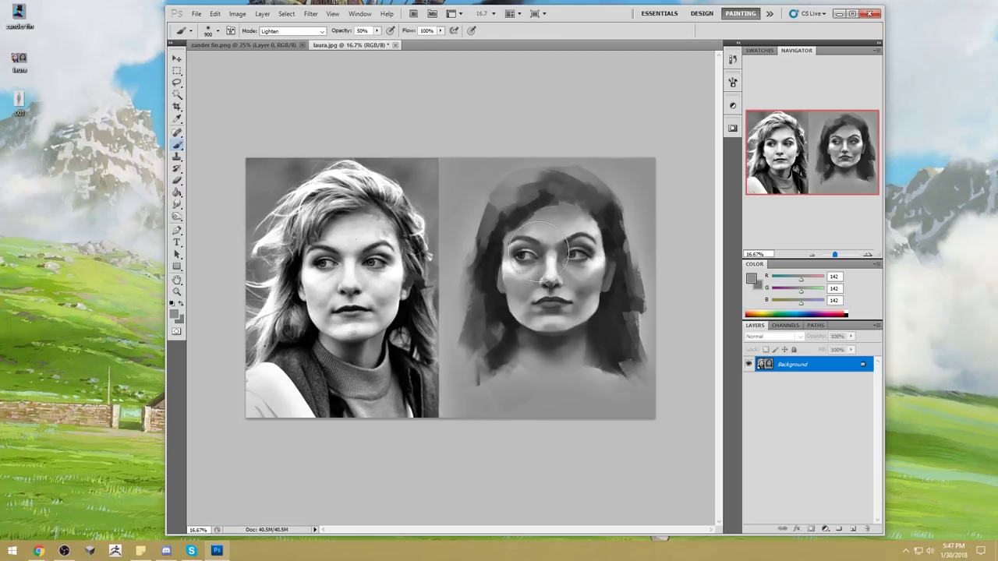
- Copy the entire lightened image, revert the history to the Merge Down state, and paste the copy as a new layer
key(ctrl+a)
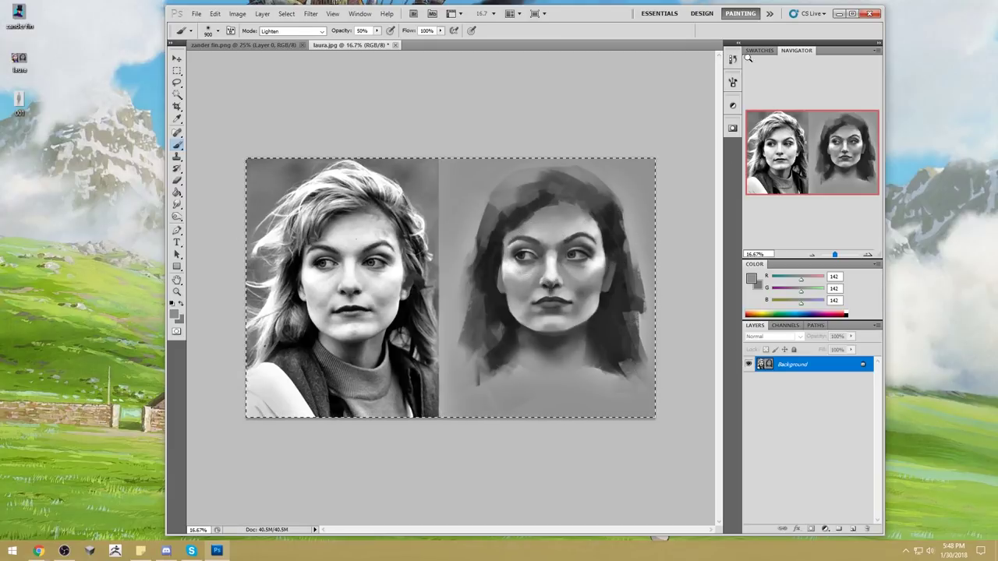
click(732, 59)
click(685, 70)
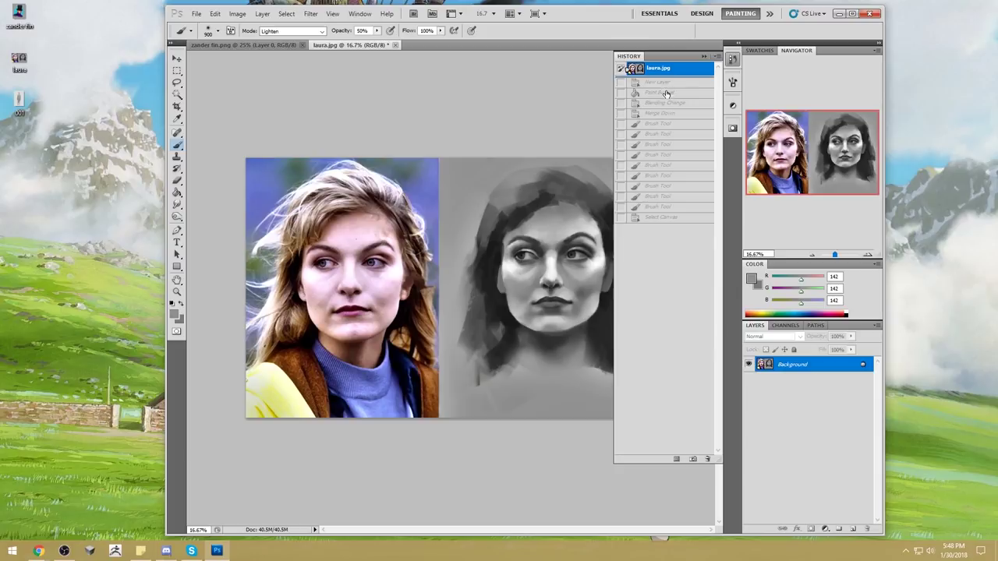
click(663, 92)
click(661, 102)
key(ctrl+e)
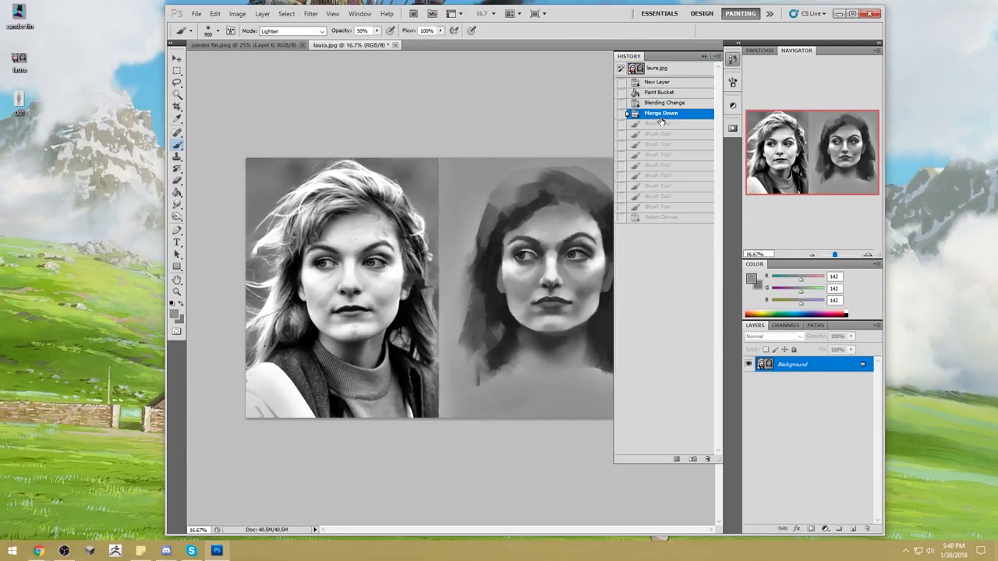
key(ctrl+shift+v)
click(704, 56)
- Erase the lightened layer over the painted eye's upper lid with a 30 px eraser
key(e)
scroll(567, 234, up, 5)
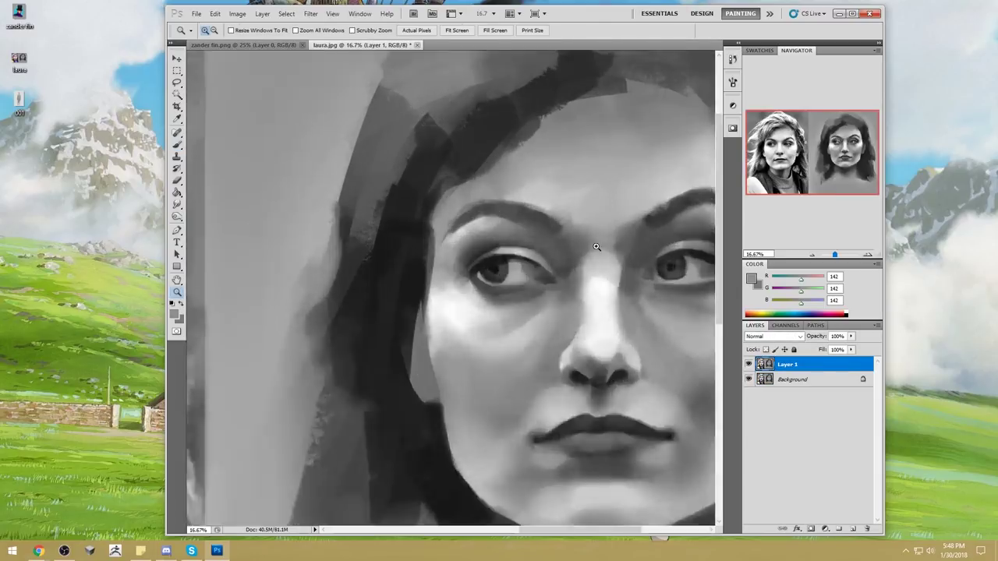
key(bracketleft)
key(bracketleft)
key(bracketleft)
key(bracketleft)
key(bracketleft)
key(bracketleft)
key(bracketleft)
key(bracketleft)
key(bracketleft)
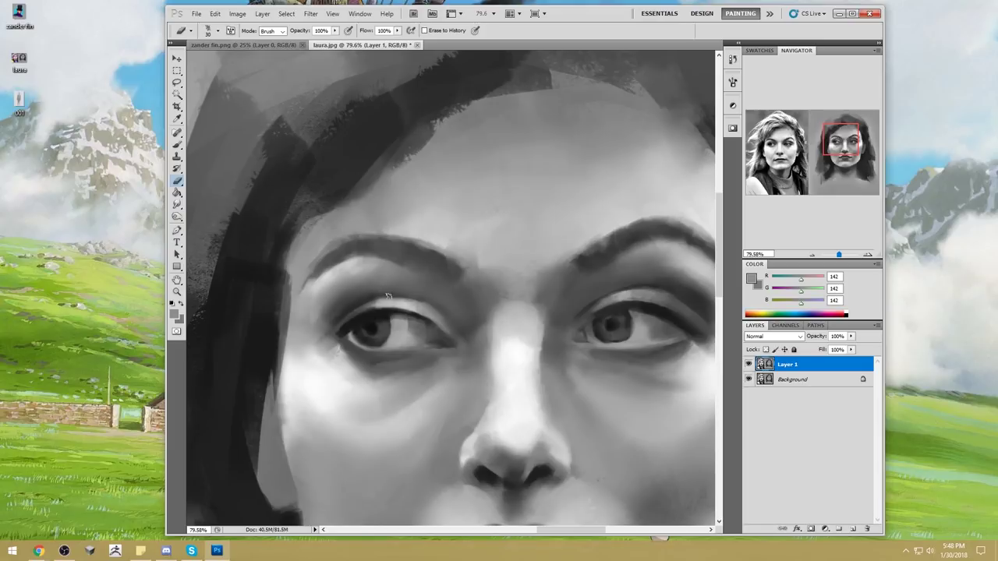
drag(407, 296, 432, 307)
key(ctrl+0)
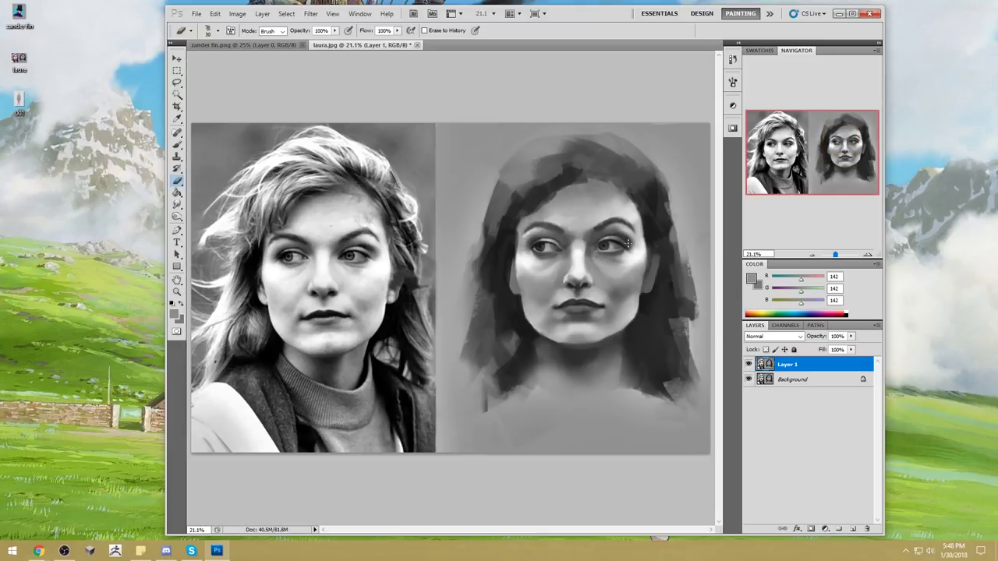
- Switch to the 125 px textured brush, and merge Layer 1 into the Background after comparing it hidden and shown
key(b)
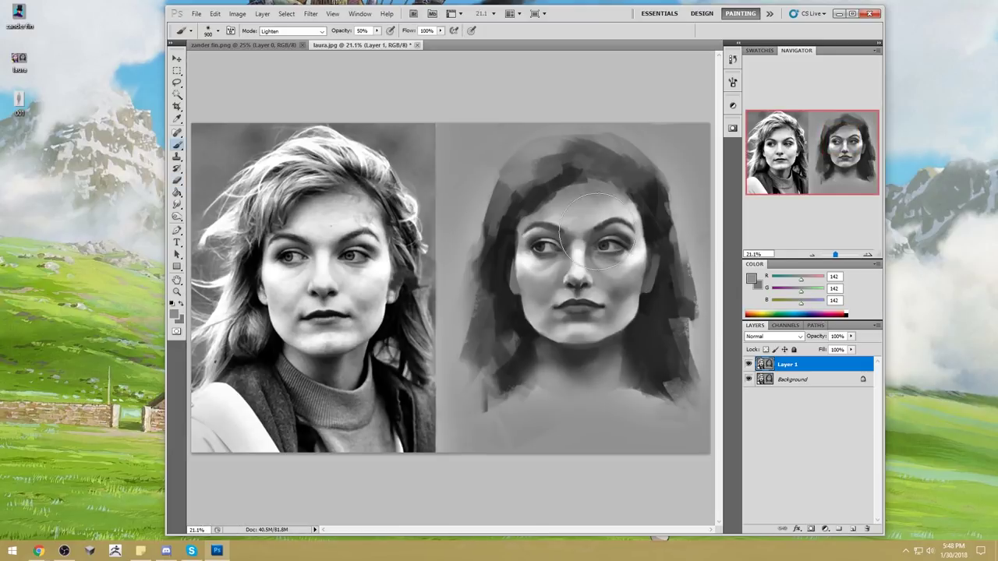
right_click(590, 184)
click(719, 310)
click(651, 87)
click(749, 365)
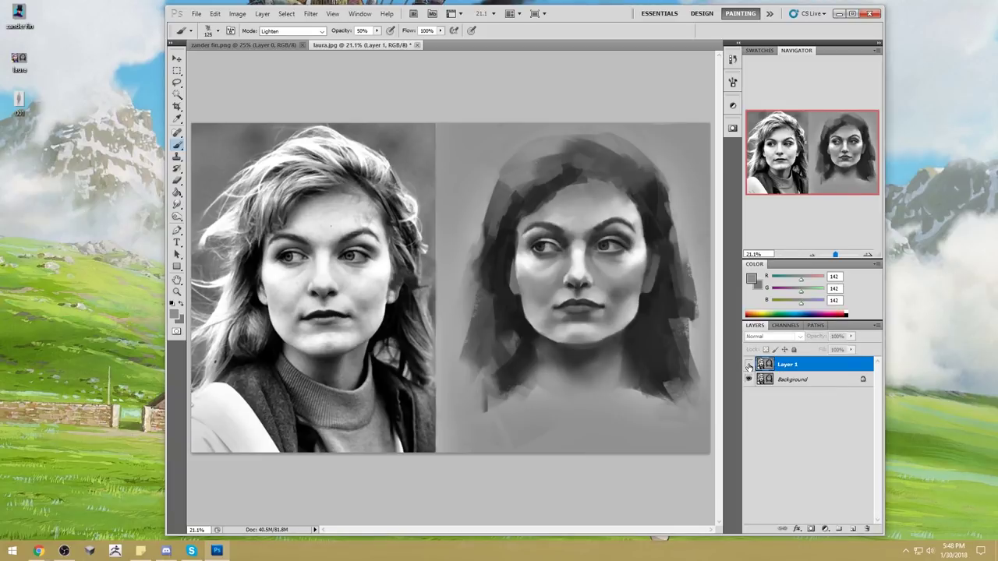
right_click(797, 366)
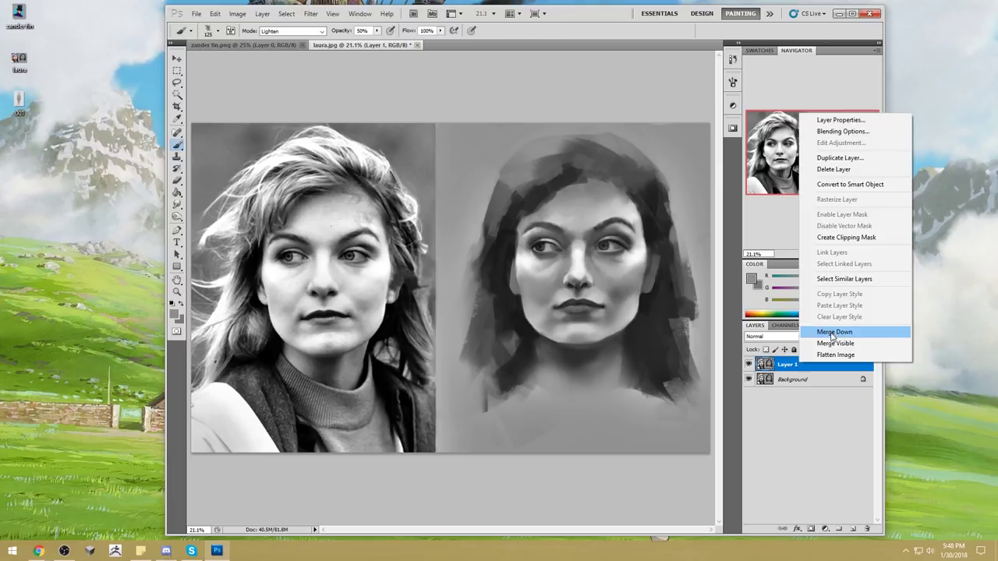
click(831, 333)
- Paint a light tone sampled from the nose bridge beside the nose with a 200 px brush, and sample the cheek tone
key(bracketright)
key(bracketright)
key(bracketright)
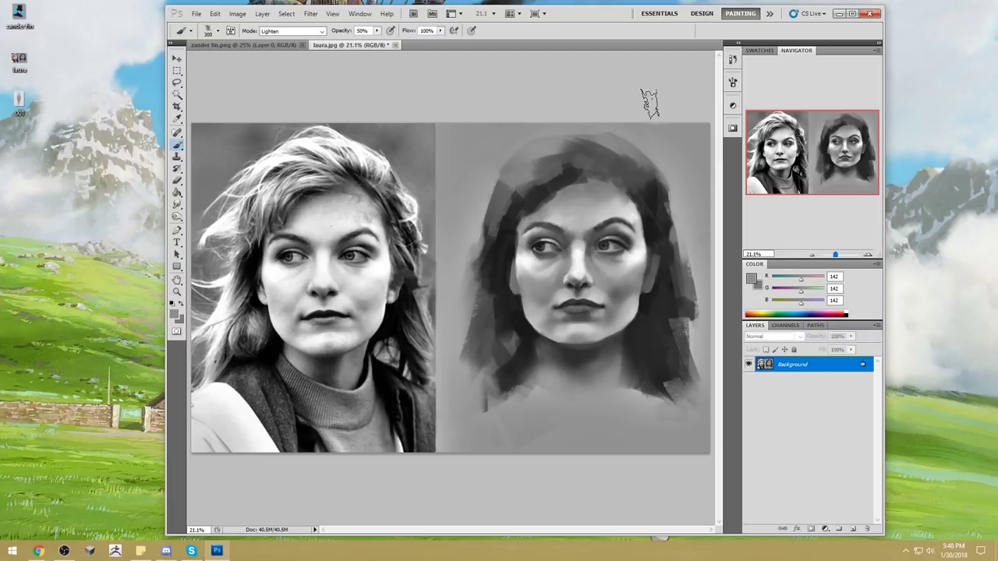
alt+click(577, 247)
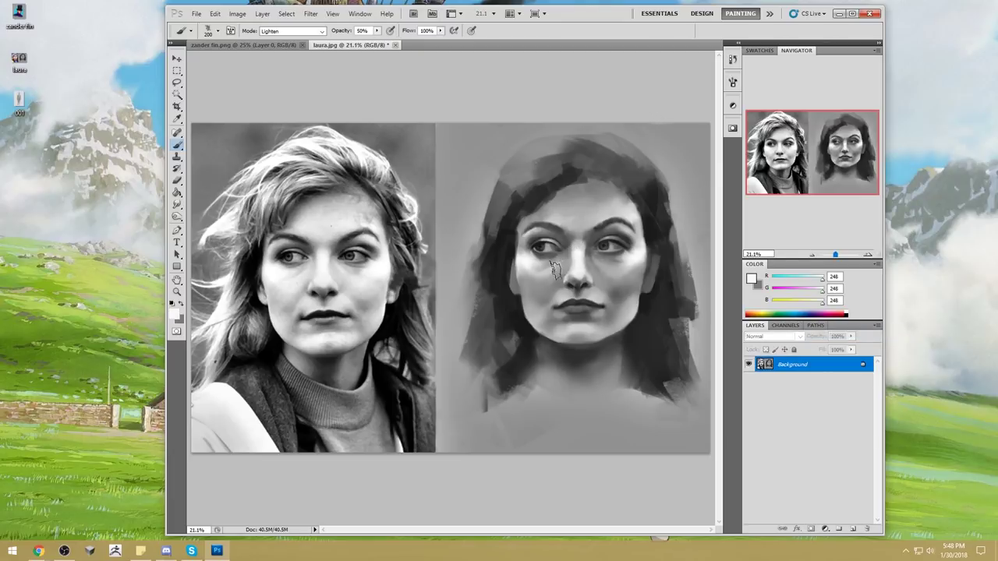
drag(591, 262, 596, 277)
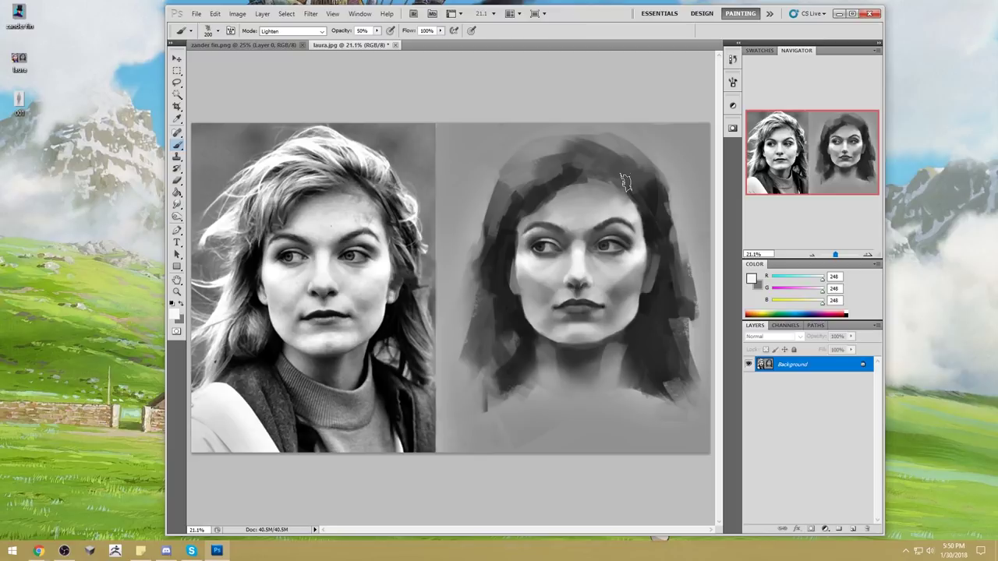
alt+click(546, 273)
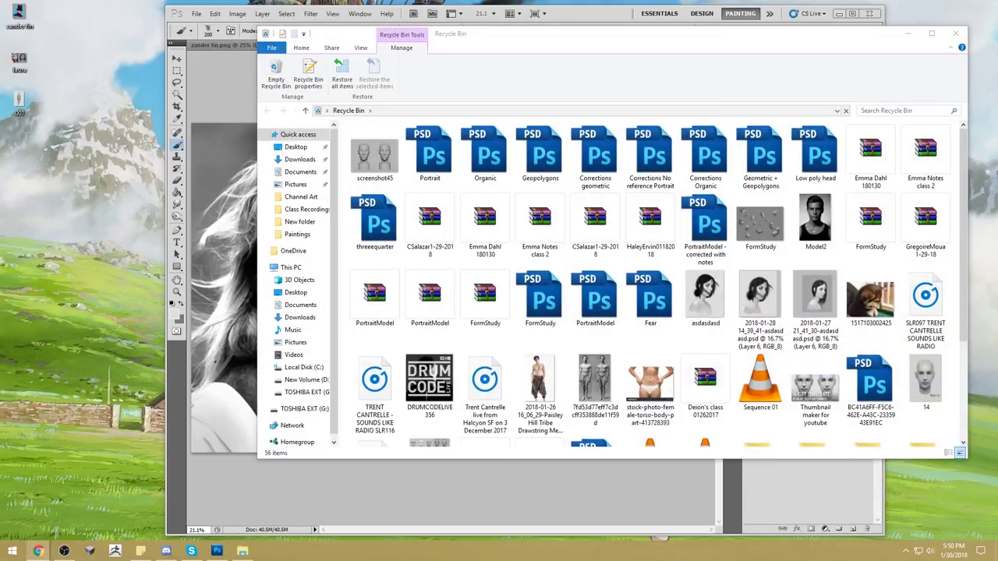
- Find screenshot45 in the Recycle Bin, examine its faceted and smooth heads enlarged in Photos, and close the image
scroll(740, 317, down, 3)
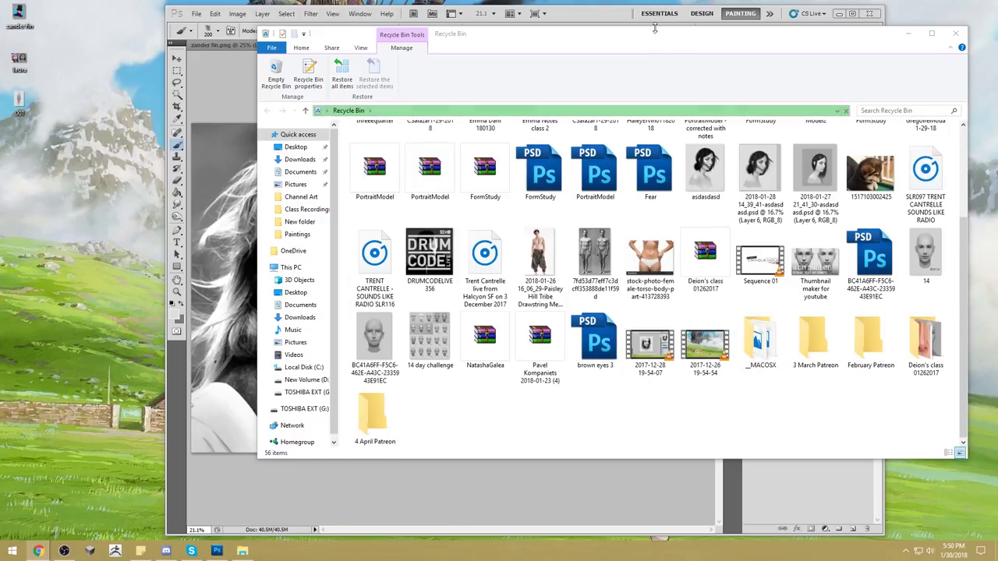
drag(656, 32, 997, 61)
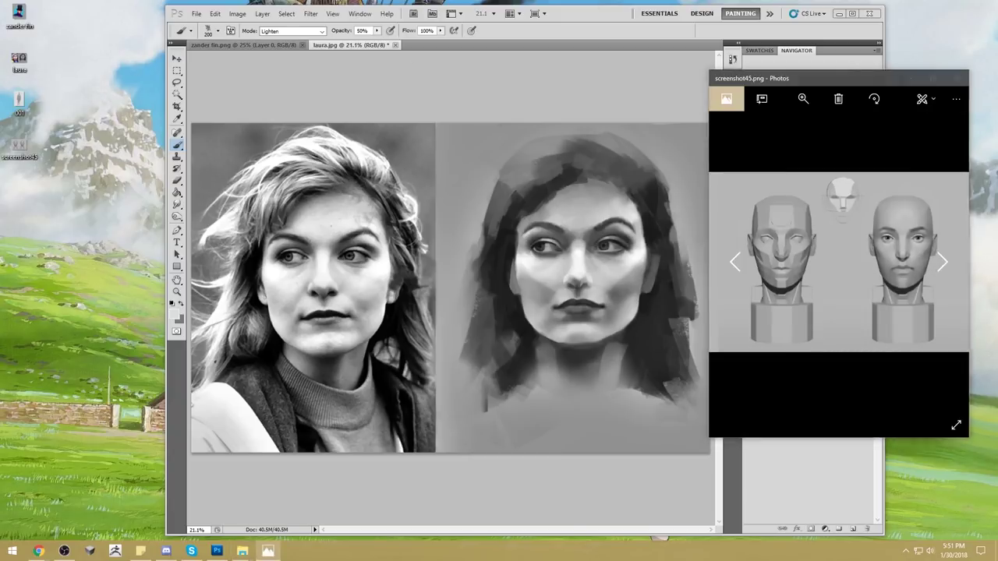
click(935, 79)
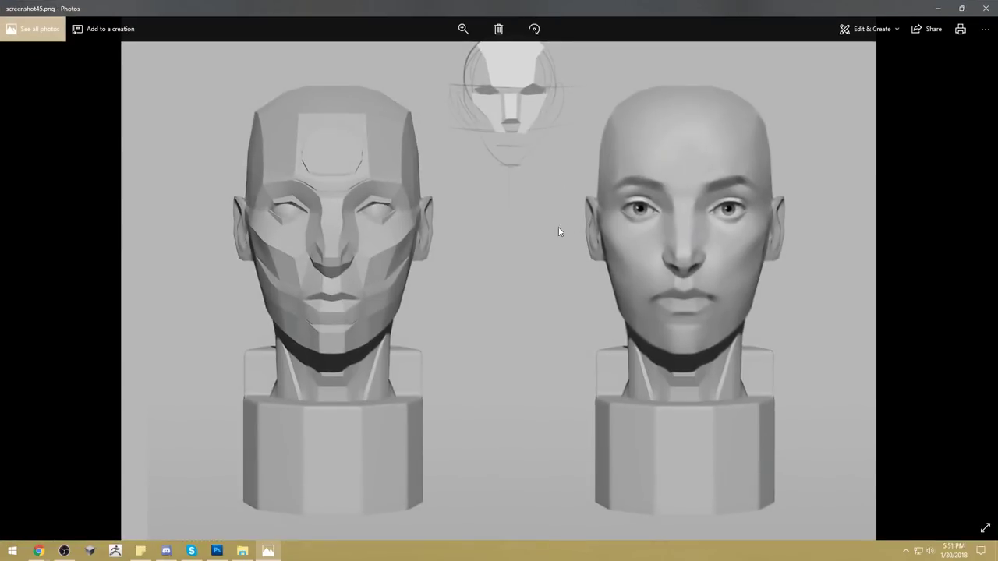
key(alt+Tab)
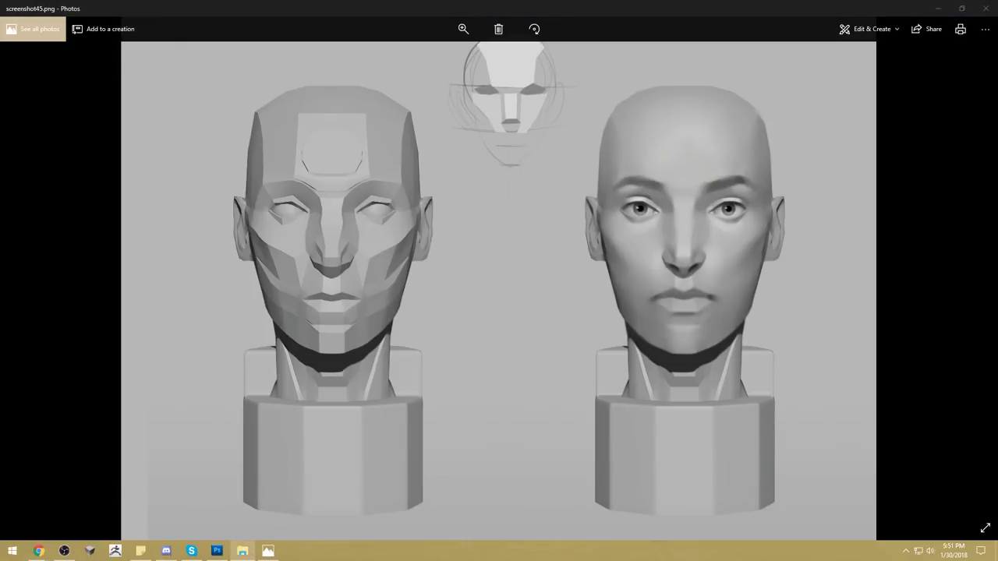
key(alt+Tab)
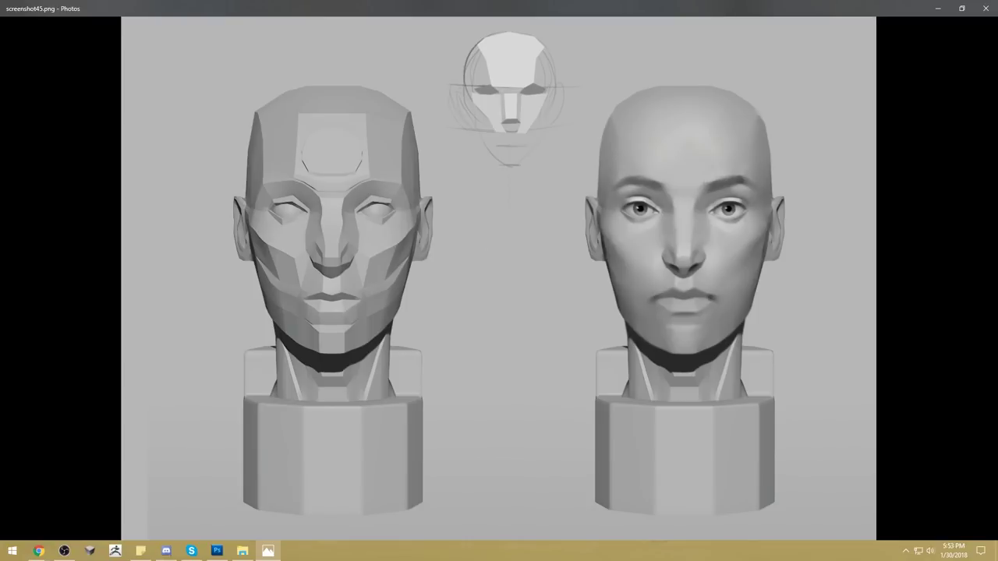
click(38, 551)
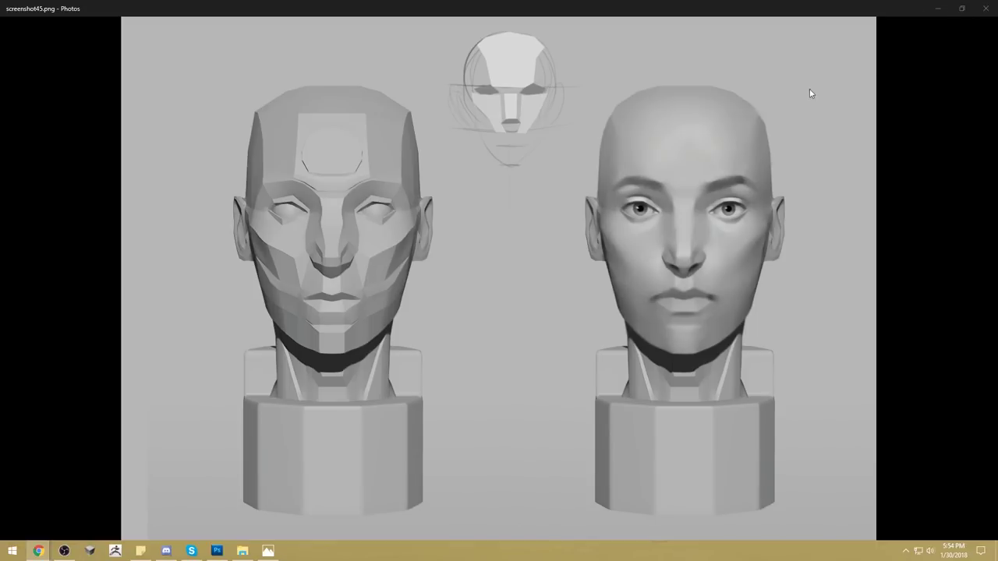
click(986, 8)
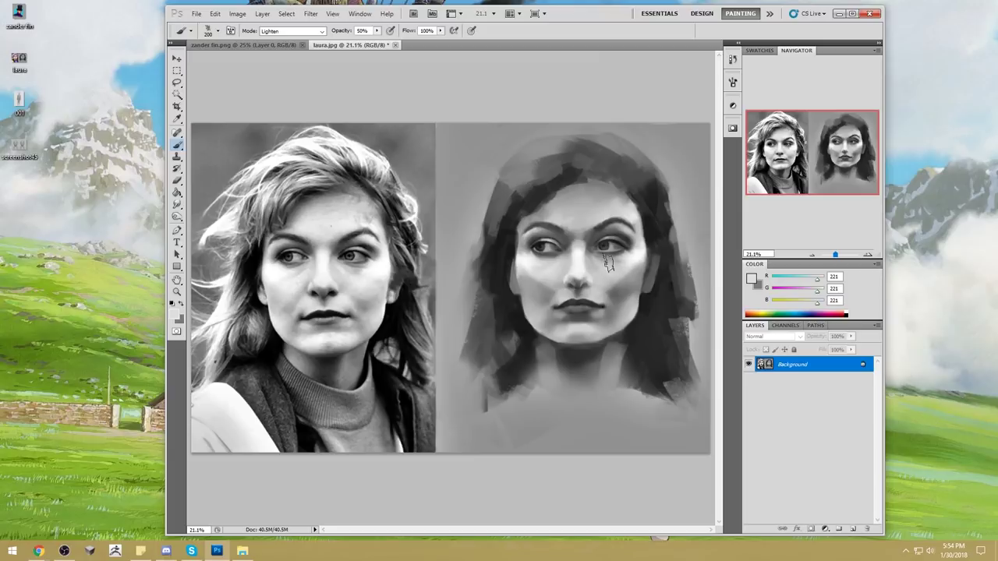
- Brighten the painted forehead with light greys sampled from the face, using the 100 px Lighten brush at 50% opacity
alt+click(553, 271)
alt+click(585, 256)
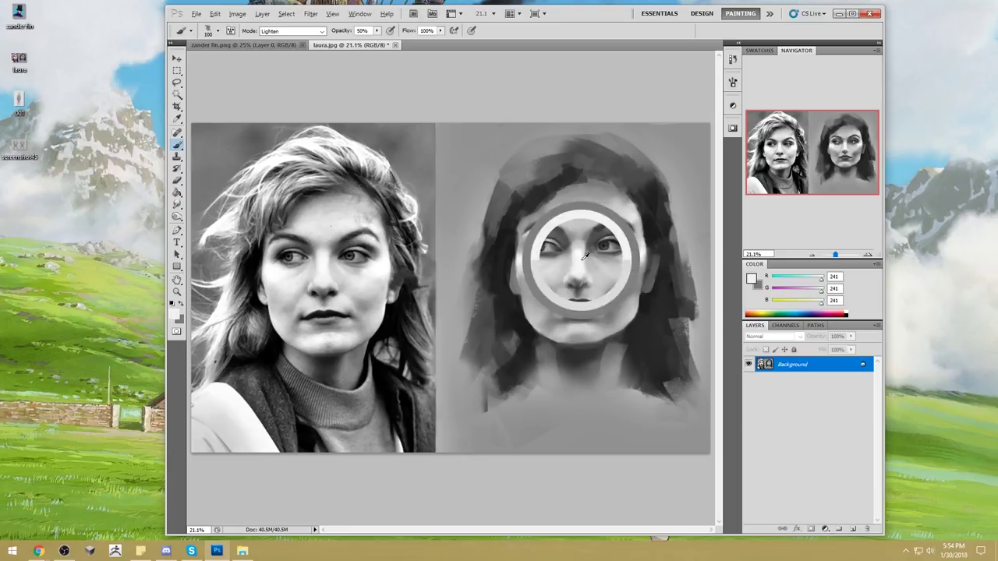
alt+click(622, 266)
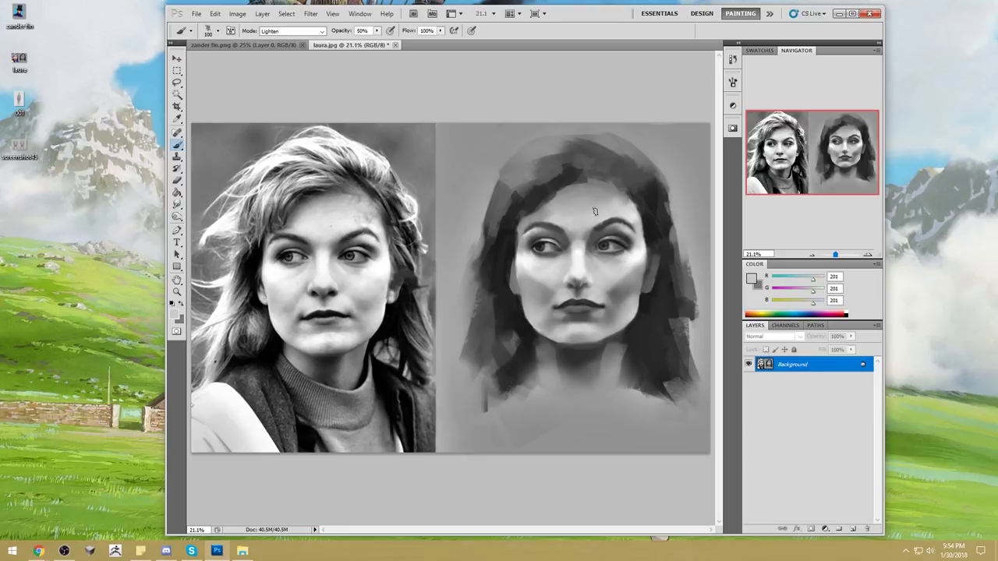
mouse_move(605, 196)
mouse_down()
mouse_move(571, 201)
mouse_move(595, 192)
mouse_move(577, 194)
mouse_up()
alt+click(634, 216)
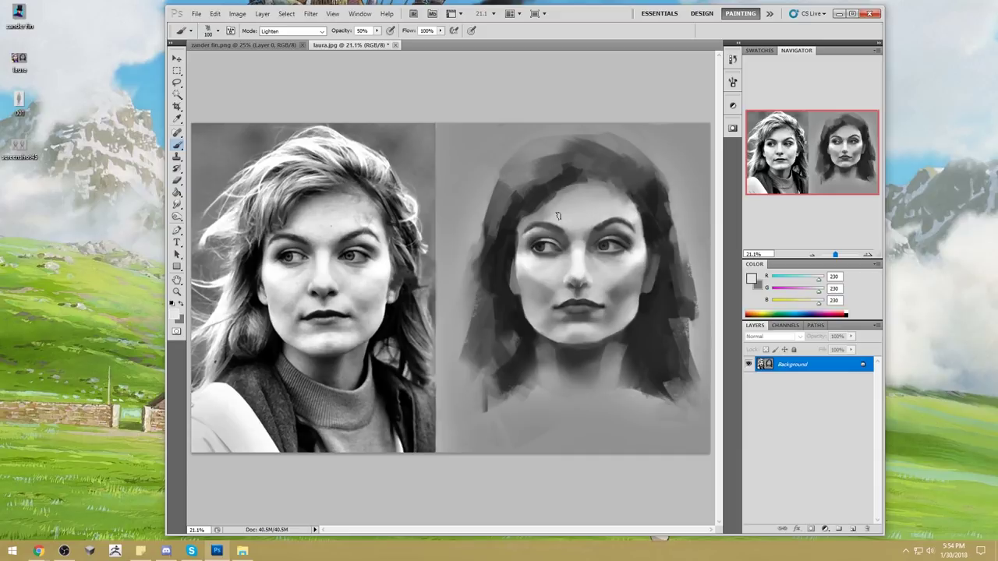
alt+click(591, 217)
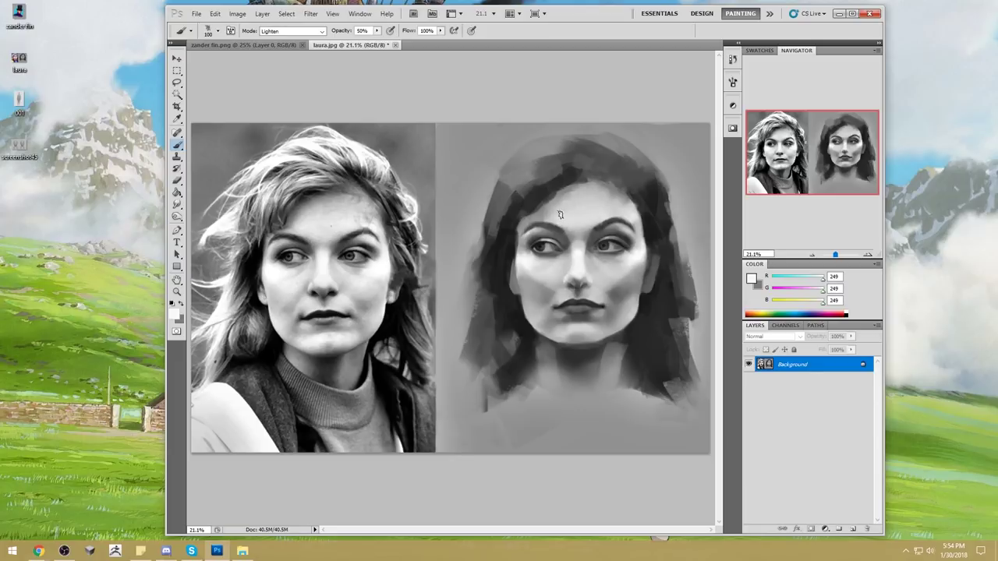
- Paint greys sampled from the forehead along its upper edge near the hairline, keeping the 100 px Lighten brush at 50% opacity
drag(582, 194, 590, 203)
alt+click(597, 205)
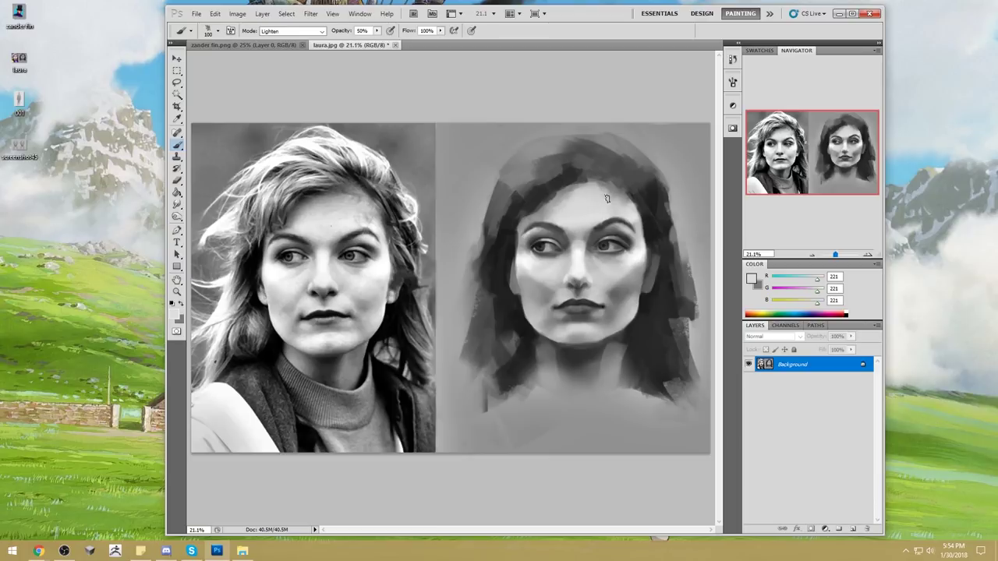
mouse_move(600, 192)
mouse_down()
mouse_move(632, 211)
mouse_move(615, 198)
mouse_up()
alt+click(613, 210)
alt+click(566, 193)
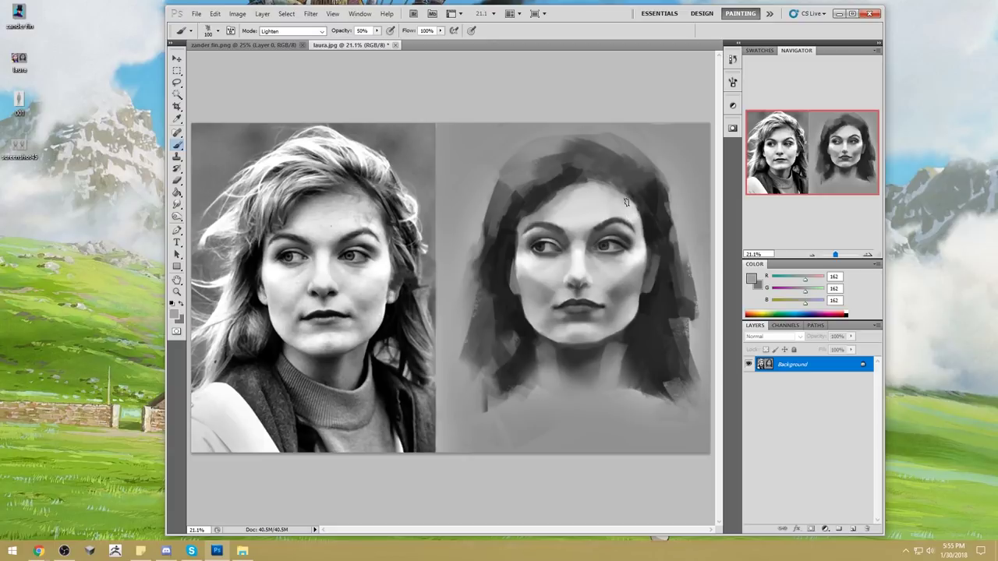
- Lighten the shaded area of the painted cheek with light greys sampled from both cheeks, enlarging the brush up to 250 px
alt+click(620, 270)
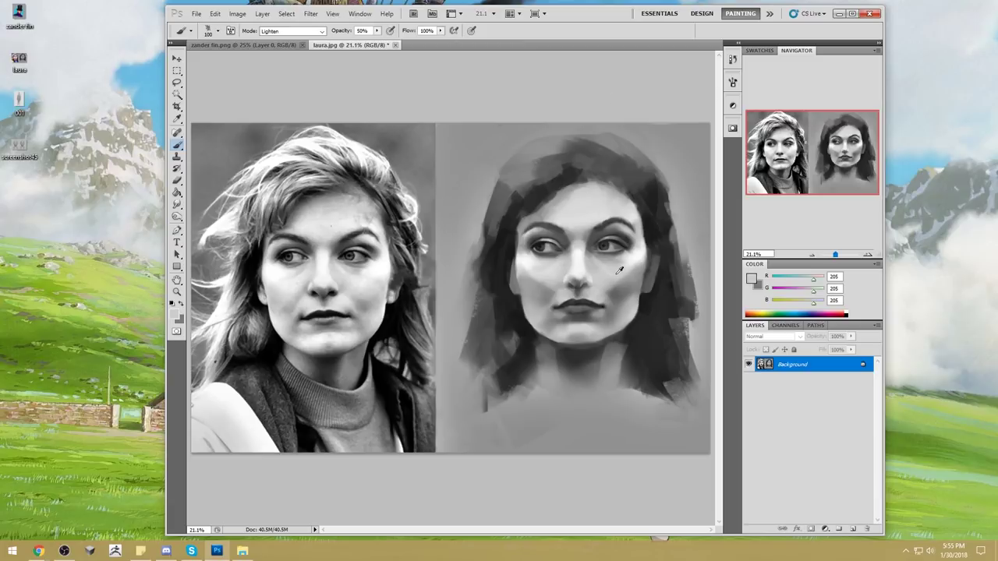
key(bracketright)
alt+click(546, 277)
key(bracketright)
key(bracketright)
key(bracketright)
key(bracketright)
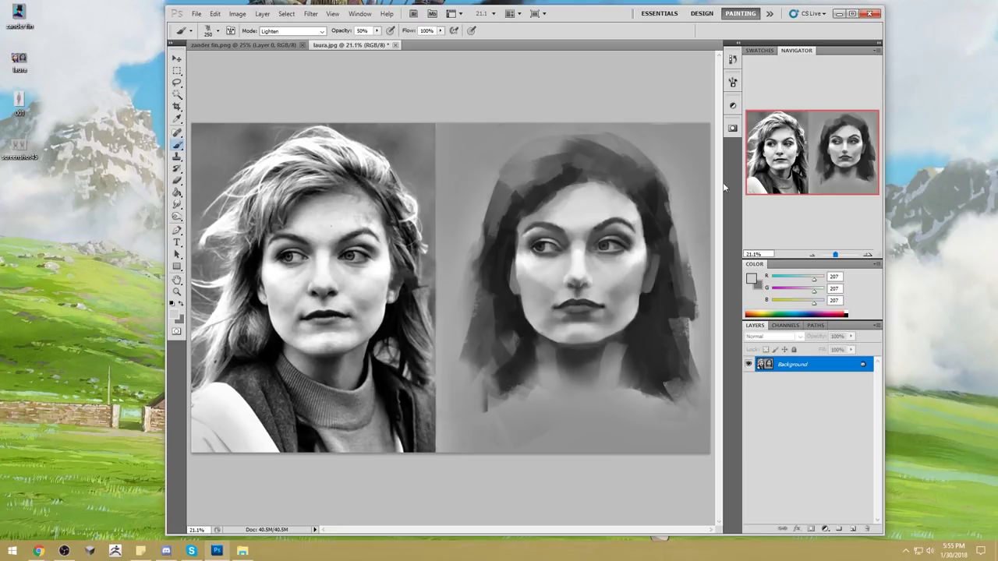
key(bracketleft)
key(bracketleft)
key(bracketleft)
- Add a new layer and fill it with the mid-grey sampled from the painting's backdrop
click(853, 528)
key(g)
alt+click(450, 182)
click(450, 182)
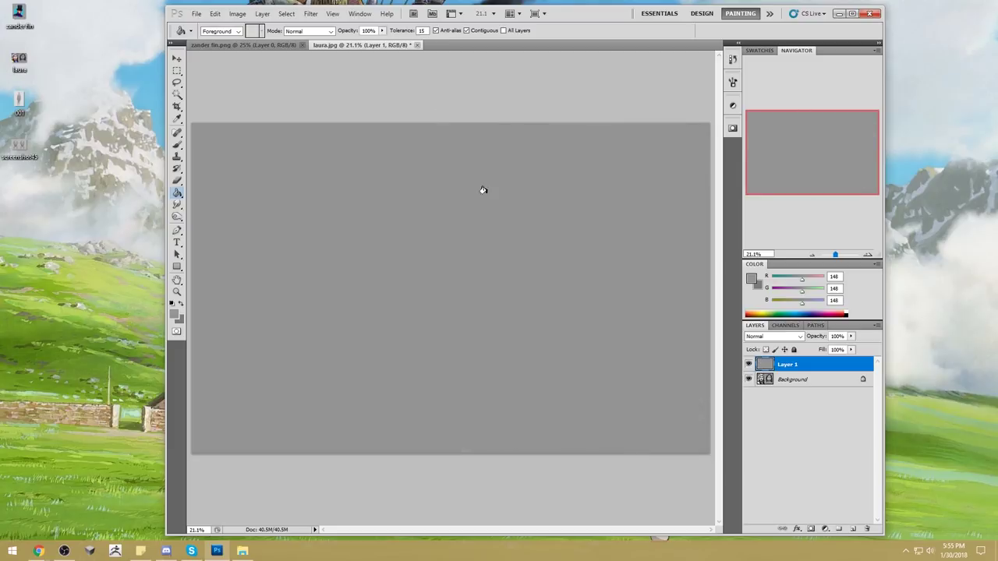
- Set the foreground colour to light grey RGB 186 and switch to a soft round brush enlarged to 1600 px
click(753, 279)
drag(659, 276, 625, 273)
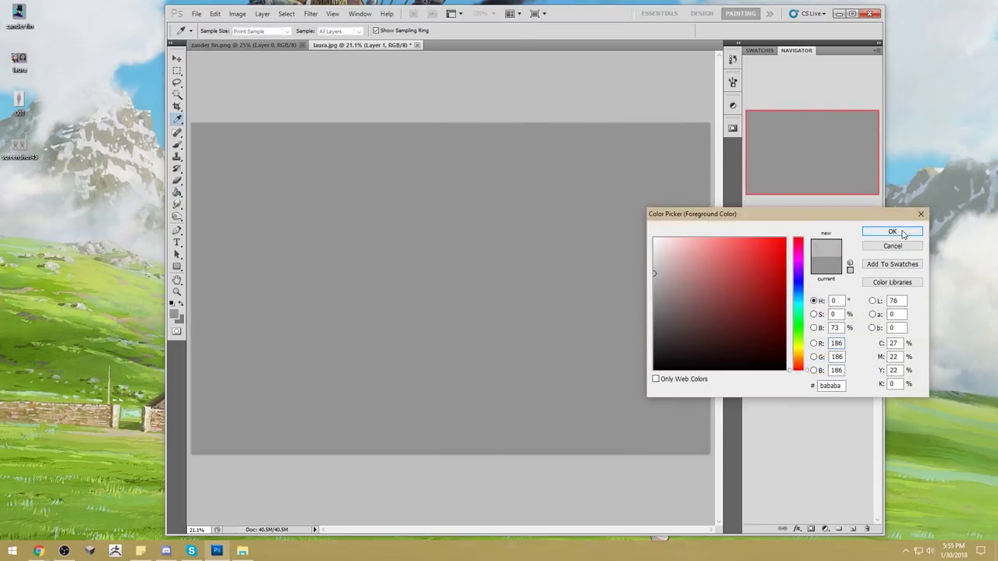
click(901, 233)
key(b)
right_click(556, 179)
click(635, 290)
click(665, 85)
key(bracketright)
key(bracketright)
key(bracketright)
key(bracketright)
key(bracketright)
key(bracketright)
key(bracketright)
key(bracketright)
key(bracketright)
key(bracketright)
key(bracketright)
key(bracketright)
key(bracketright)
key(bracketright)
key(bracketright)
key(bracketright)
key(bracketright)
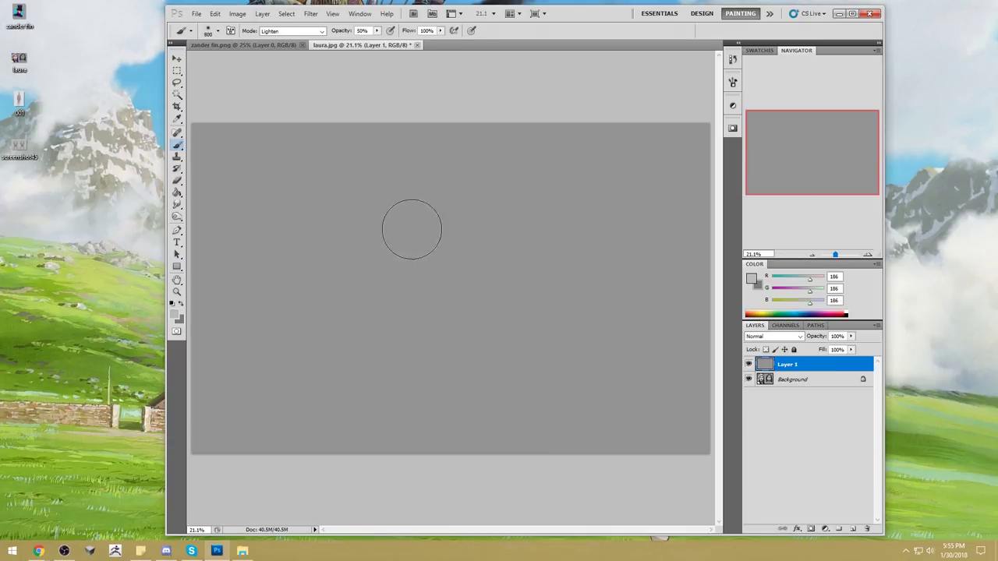
key(bracketright)
- Add another layer and paint a large soft light-grey glow on the upper middle of the grey canvas
click(853, 530)
drag(431, 222, 395, 231)
click(396, 231)
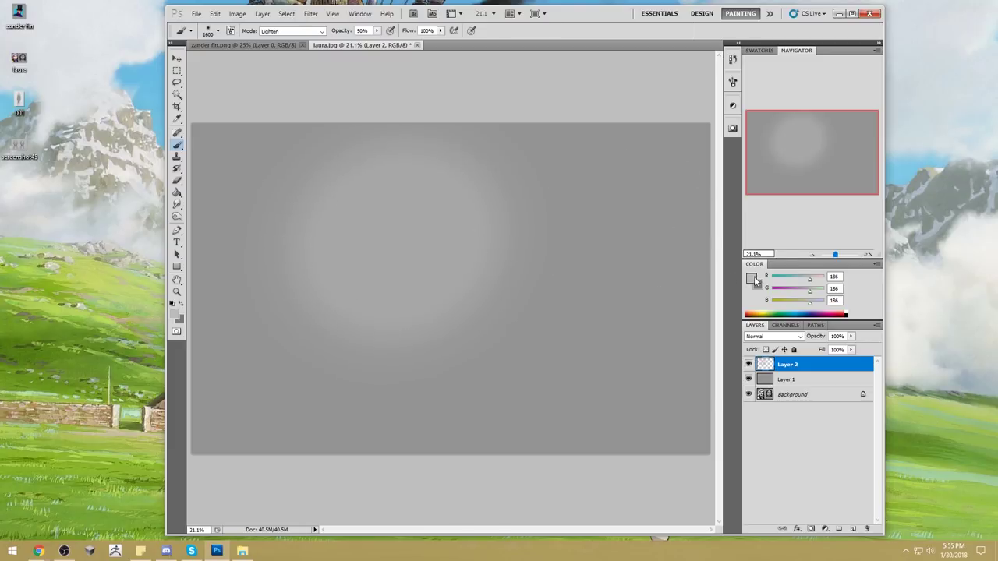
- Set the foreground colour to RGB 190 gray and paint a second soft blob overlapping the first one's lower-right side
click(751, 278)
click(653, 272)
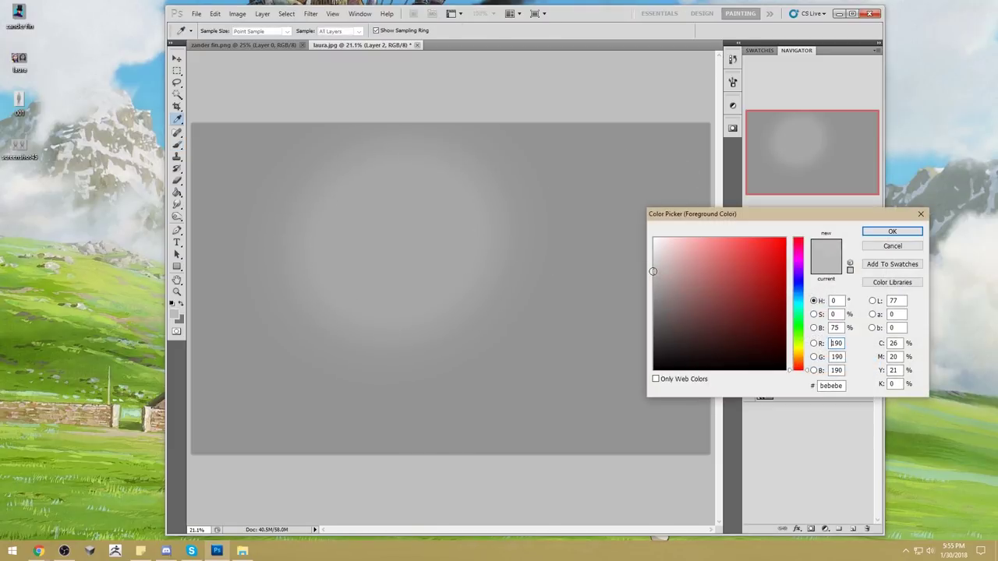
click(879, 235)
mouse_move(506, 316)
mouse_down()
mouse_move(529, 320)
mouse_move(519, 357)
mouse_up()
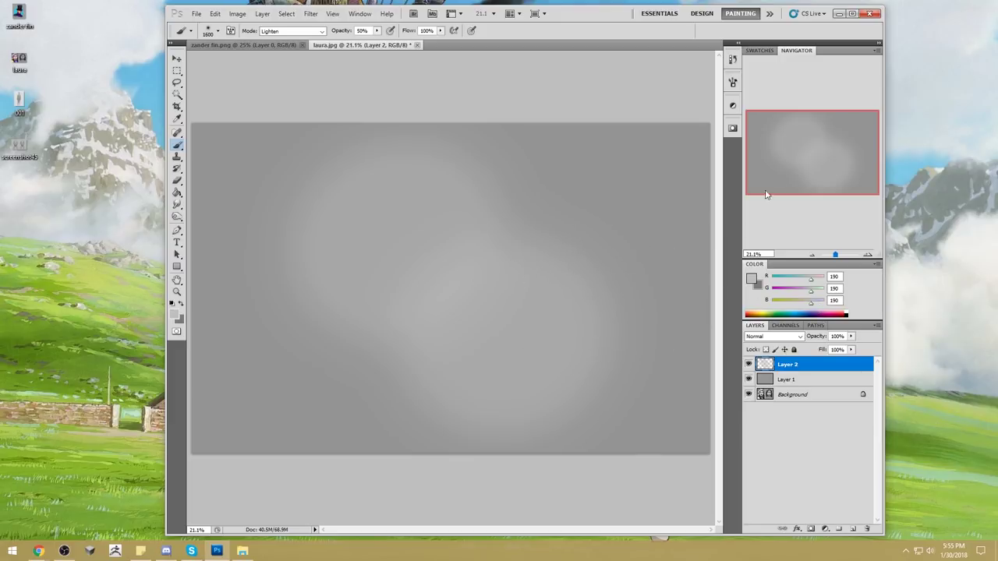
- Set the brush to Normal mode at 100% opacity and repaint the overlapping blobs with grays sampled from each
alt+click(410, 164)
drag(378, 34, 435, 47)
click(297, 33)
click(293, 39)
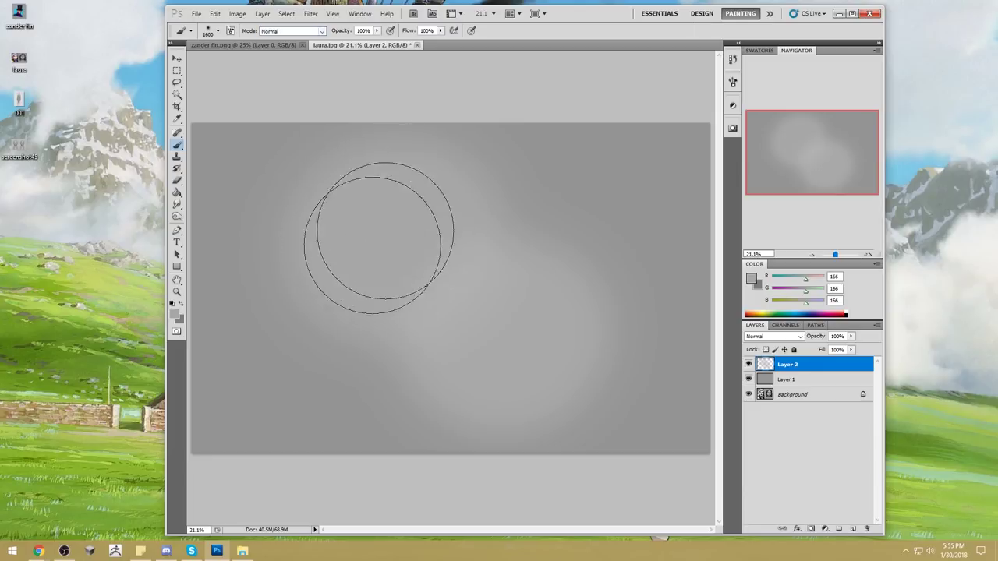
alt+click(570, 318)
click(493, 378)
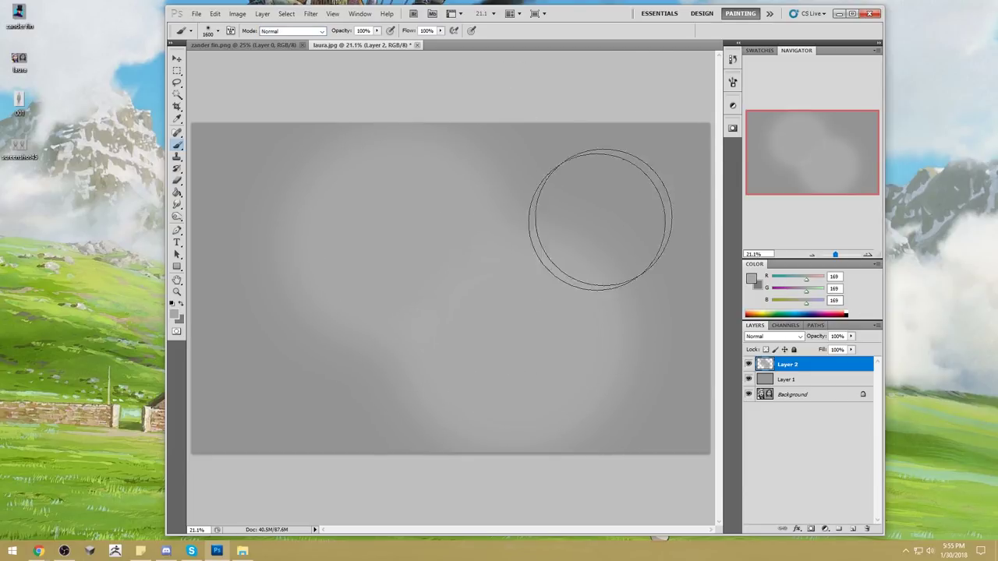
- Choose the flat 82 px brush preset, enlarge it to 300 px and paint hard-edged strokes where the two blobs meet
right_click(573, 184)
click(703, 305)
alt+click(385, 190)
right_click(520, 178)
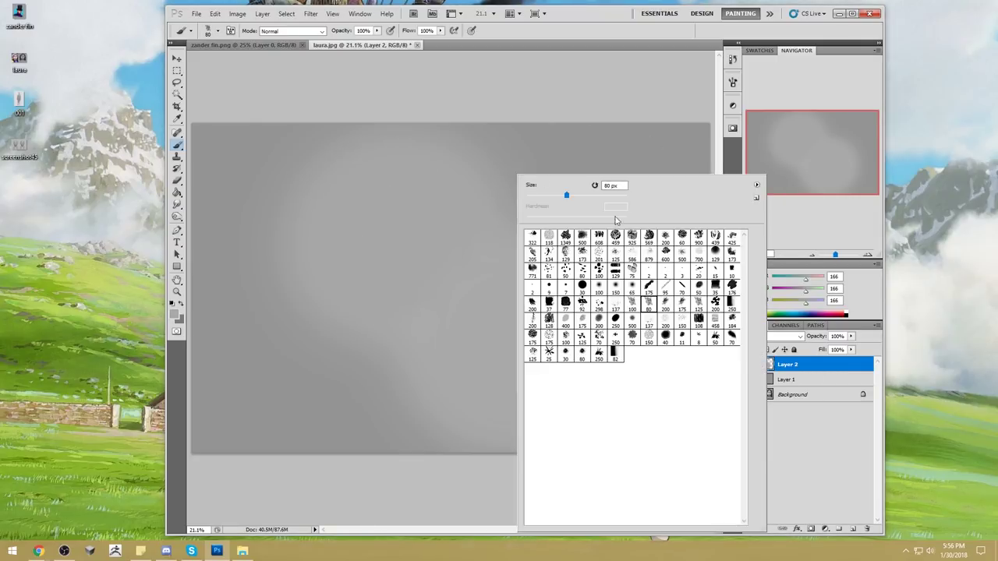
double_click(616, 353)
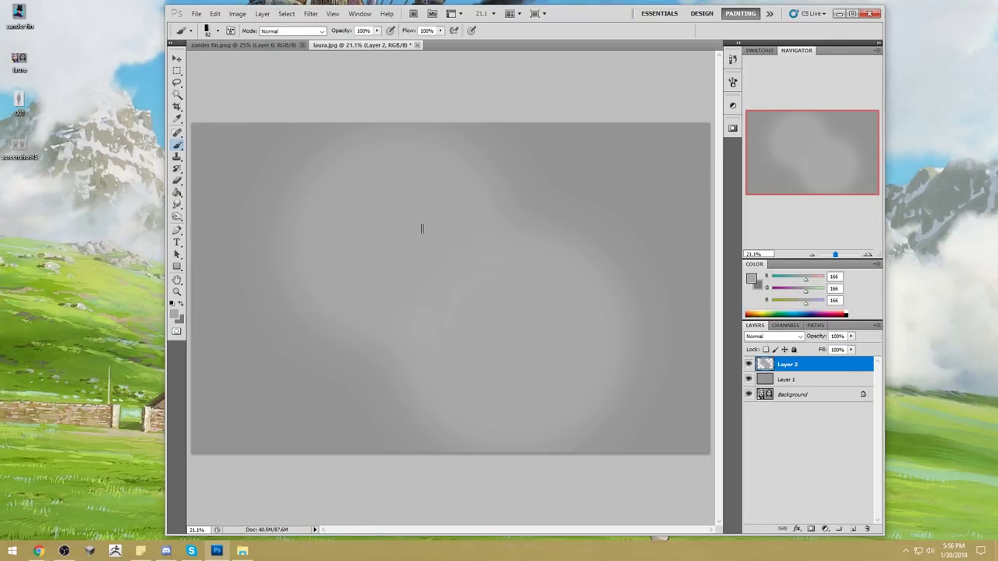
key(bracketright)
key(bracketright)
key(bracketright)
key(bracketright)
key(bracketright)
key(bracketright)
key(bracketright)
drag(467, 277, 387, 348)
alt+click(497, 326)
mouse_move(498, 326)
mouse_down()
mouse_move(510, 294)
mouse_move(436, 360)
mouse_move(522, 272)
mouse_up()
- Outline a diagonal area between the blobs with the Polygonal Lasso and fill it with sampled gray on a new layer
click(179, 83)
drag(179, 86, 213, 95)
click(508, 256)
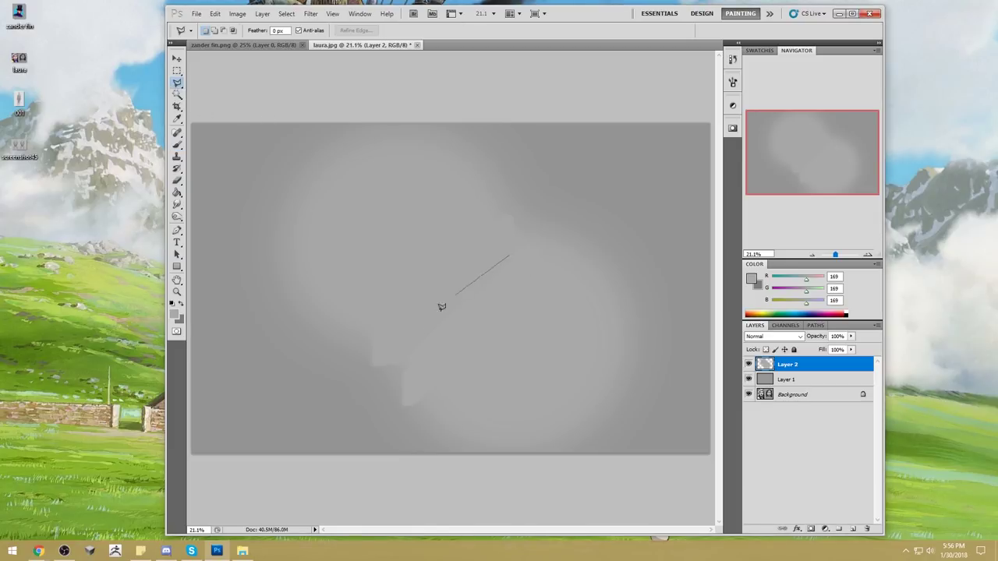
click(398, 363)
click(417, 382)
click(516, 337)
click(557, 295)
click(509, 255)
key(ctrl+d)
key(b)
key(g)
alt+click(519, 297)
click(853, 529)
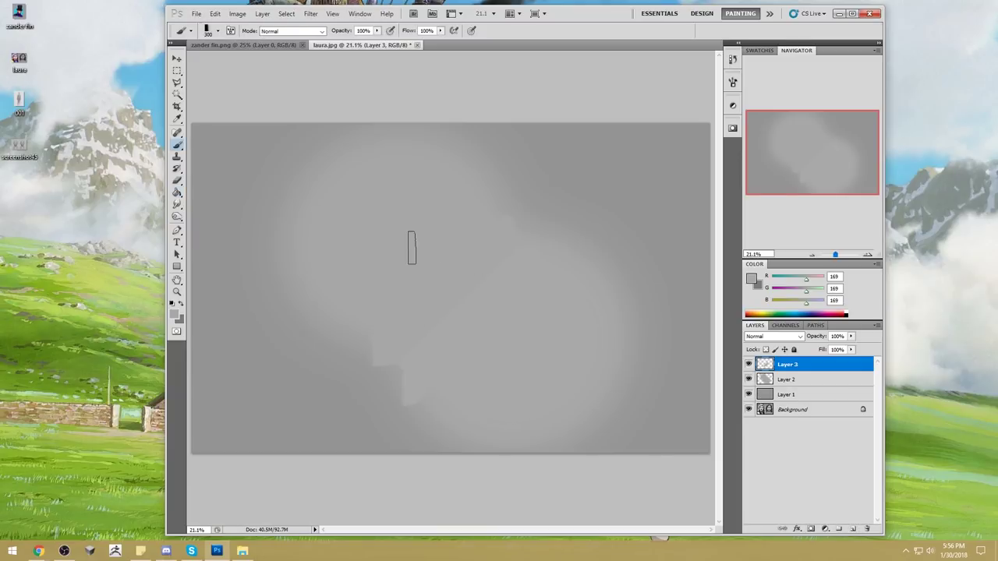
- Inspect the diagonal edge up close and undo the new layer and the hard-edged strokes
key(m)
right_click(527, 245)
key(Escape)
key(z)
click(598, 386)
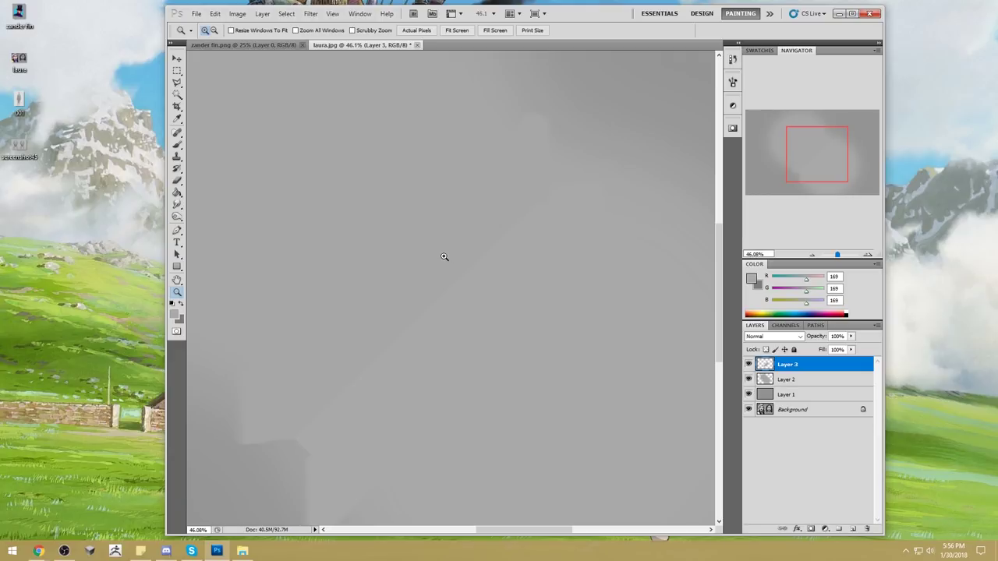
key(ctrl+0)
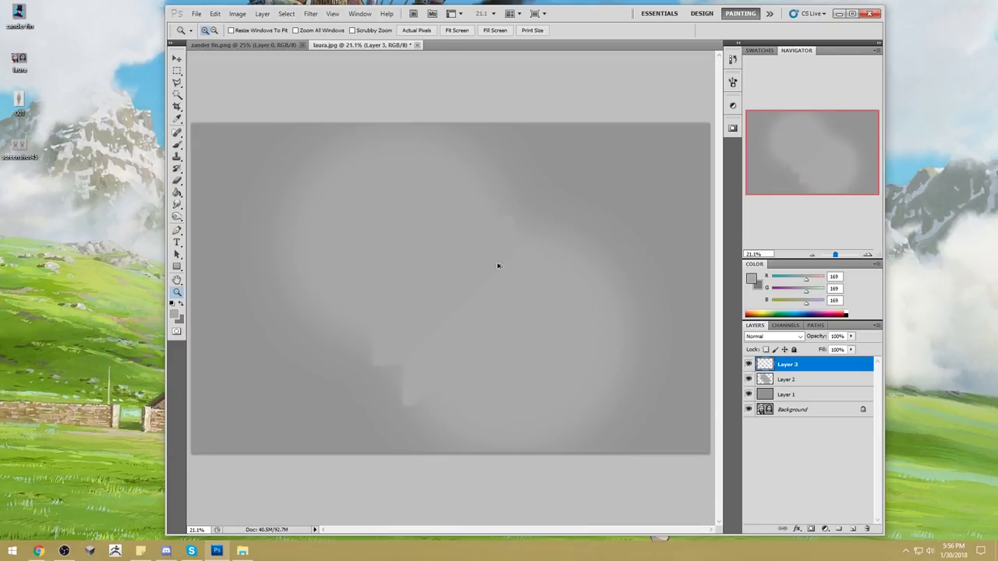
key(ctrl+alt+z)
key(ctrl+alt+z)
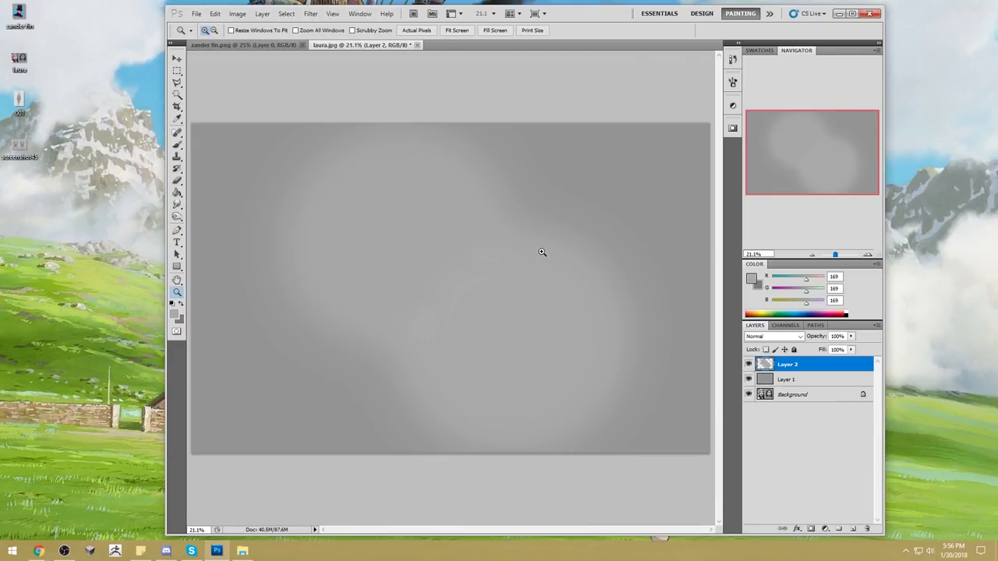
- Paint an RGB 80 dark gray blob over the upper-left light blob with a soft round 1500 px brush
key(b)
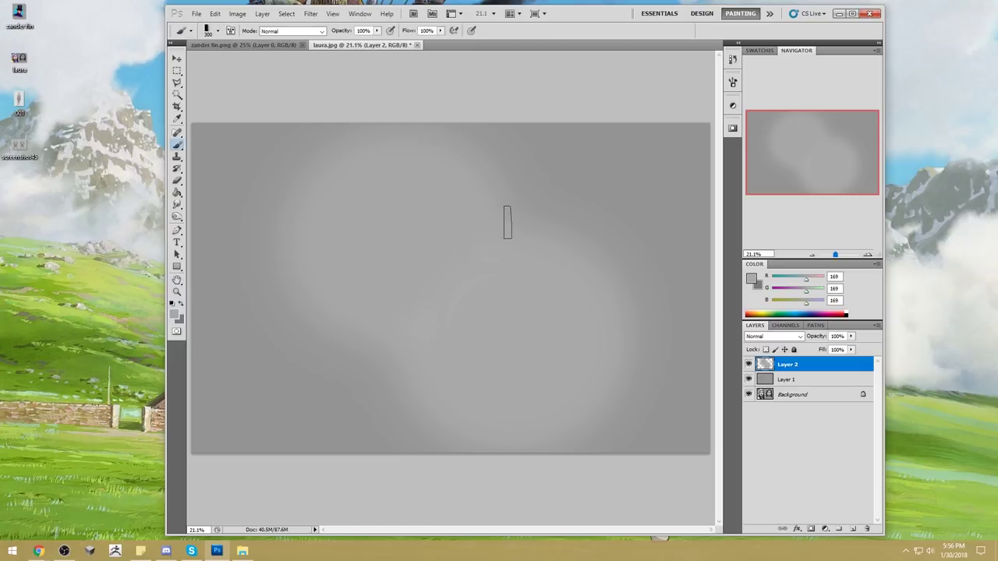
right_click(505, 210)
click(594, 292)
click(667, 91)
key(bracketright)
key(bracketright)
key(bracketright)
key(bracketright)
key(bracketright)
key(bracketright)
key(bracketright)
key(bracketright)
click(751, 278)
drag(656, 282, 637, 326)
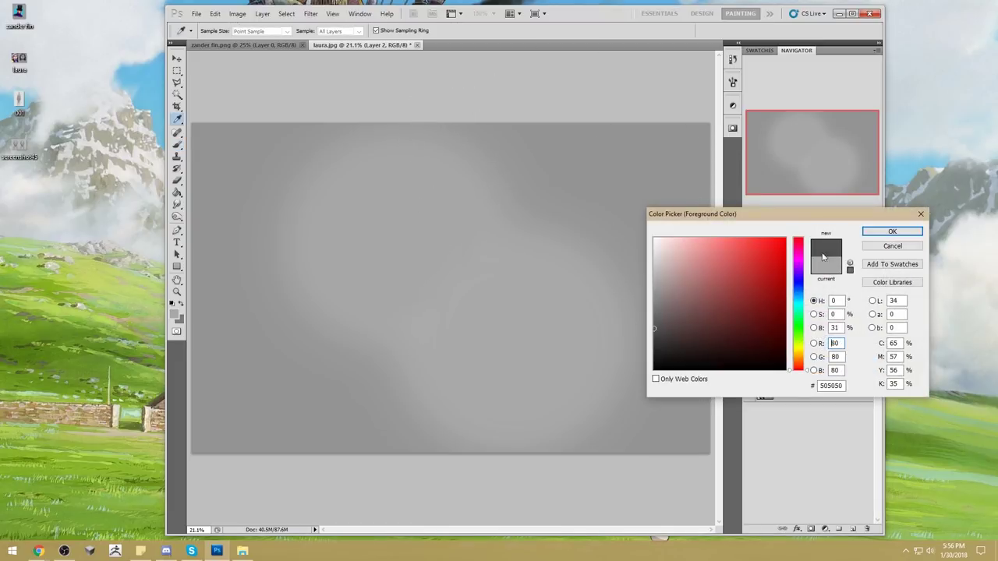
key(Return)
mouse_move(606, 216)
mouse_down()
mouse_move(364, 203)
mouse_move(406, 247)
mouse_up()
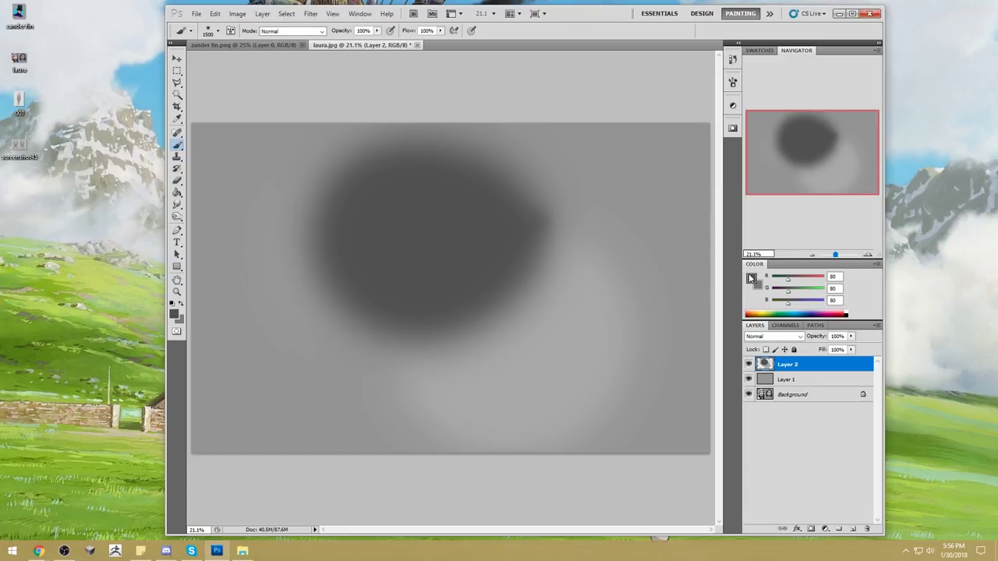
- Paint an RGB 221 light gray blob over the lower-right one and tighten the boundary with the sampled dark gray
click(751, 278)
click(570, 330)
drag(648, 269, 653, 254)
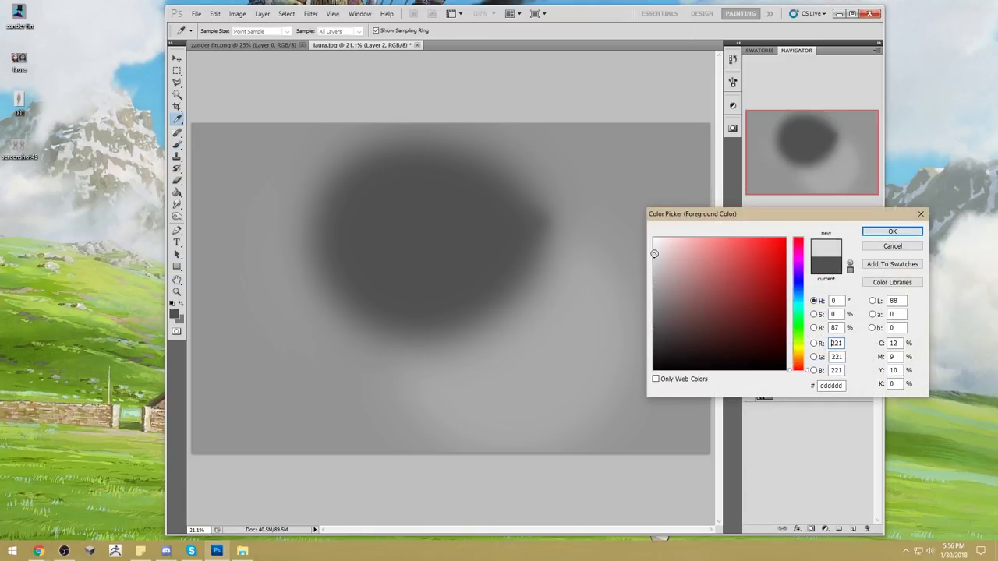
click(892, 232)
mouse_move(549, 303)
mouse_down()
mouse_move(557, 359)
mouse_move(571, 374)
mouse_up()
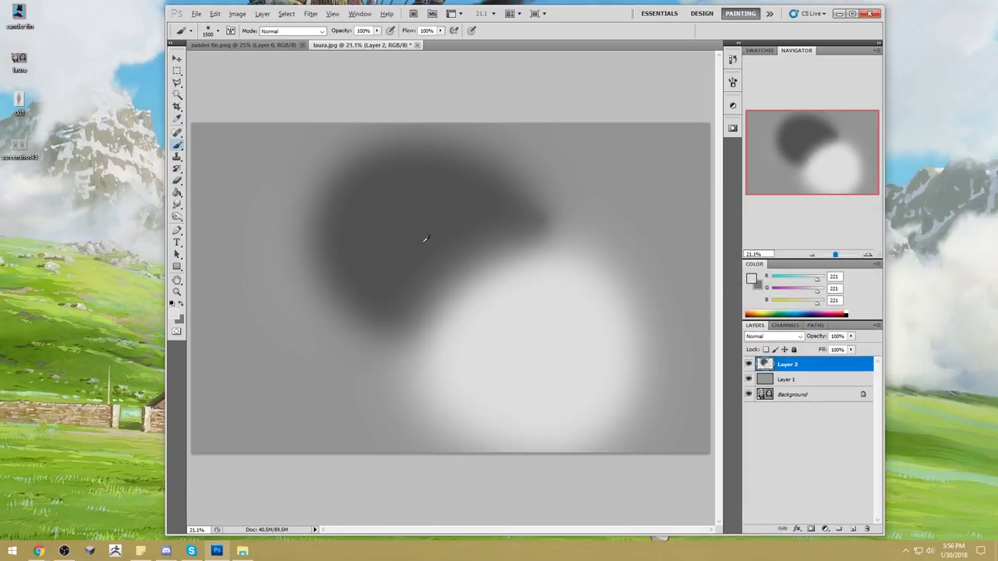
alt+click(428, 240)
mouse_move(455, 252)
mouse_down()
mouse_move(506, 245)
mouse_move(503, 220)
mouse_up()
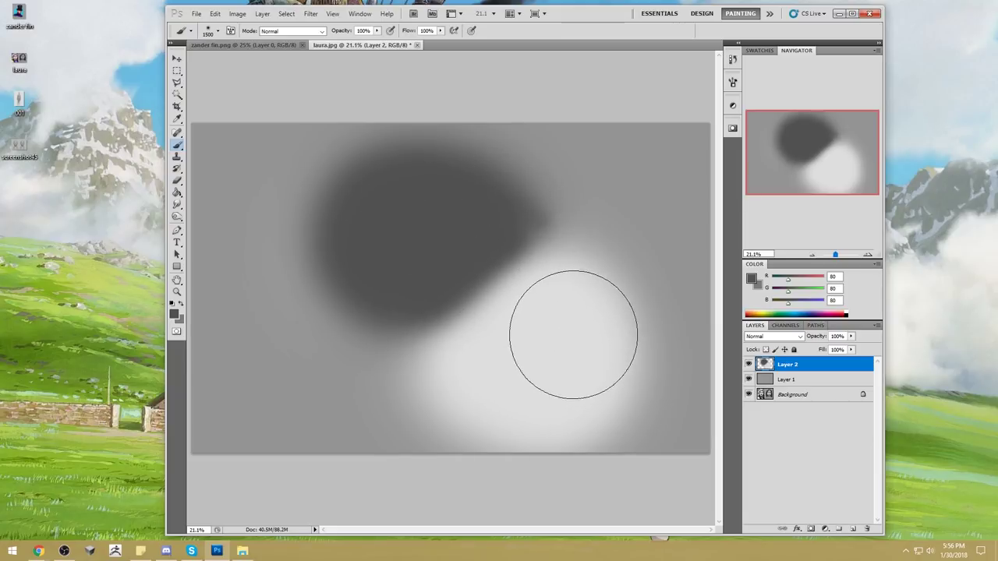
- Delete Layer 2 with the blob demonstration and hide Layer 1 to reveal the portrait
click(867, 529)
click(749, 364)
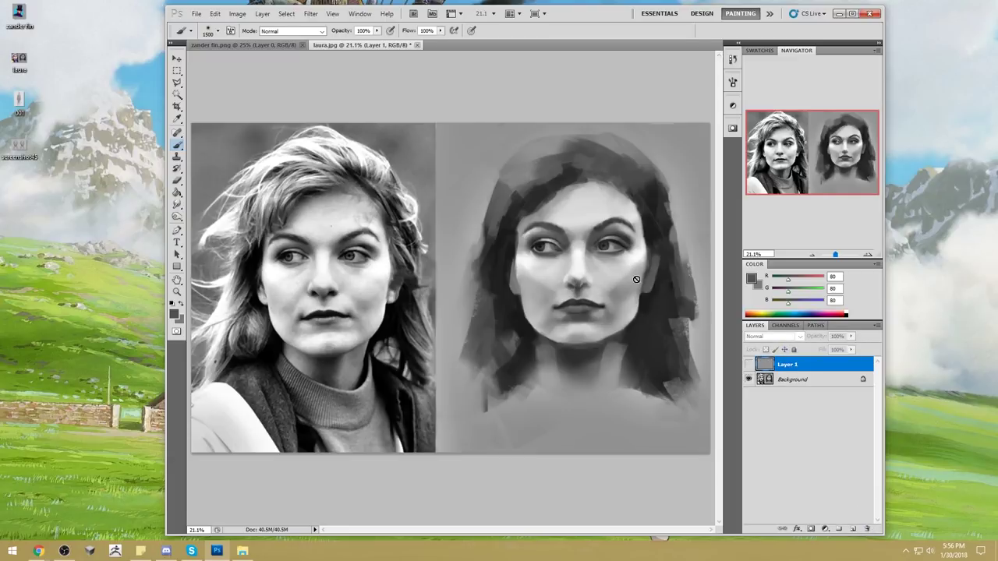
- Review earlier History states of the portrait in a maximized window and return to the latest Delete Layer state
click(732, 59)
click(663, 356)
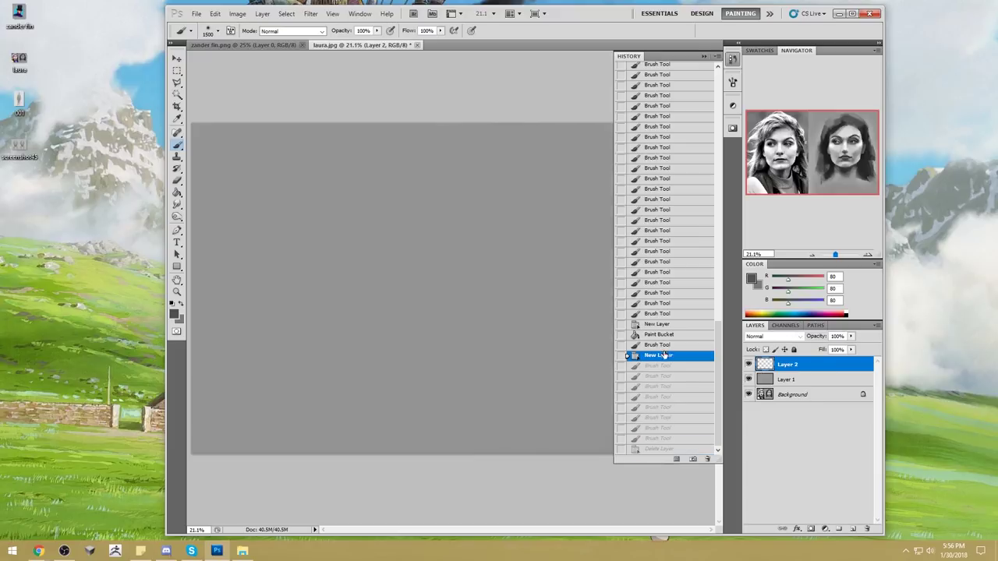
click(659, 365)
click(665, 305)
click(655, 278)
click(653, 221)
click(668, 169)
click(675, 138)
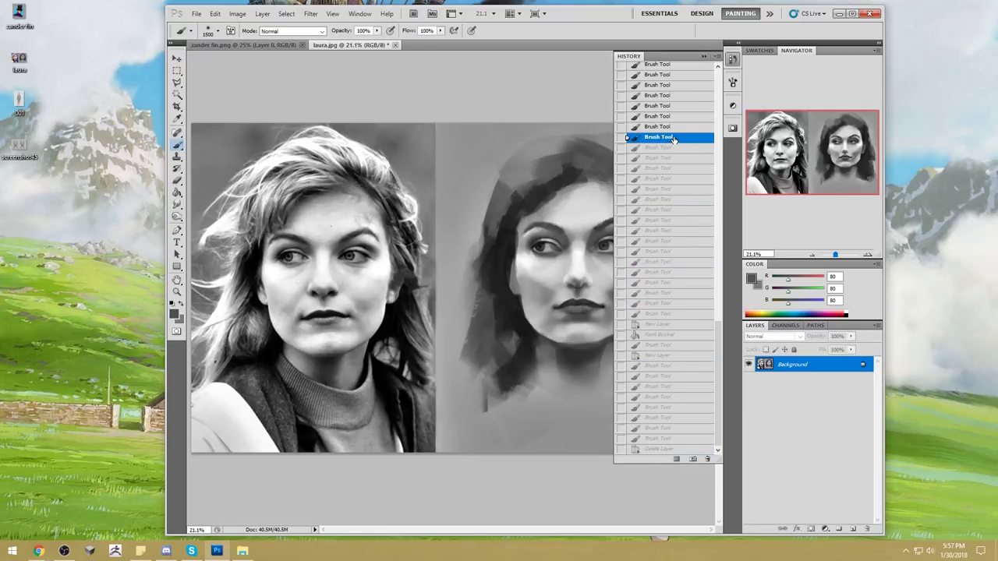
click(853, 14)
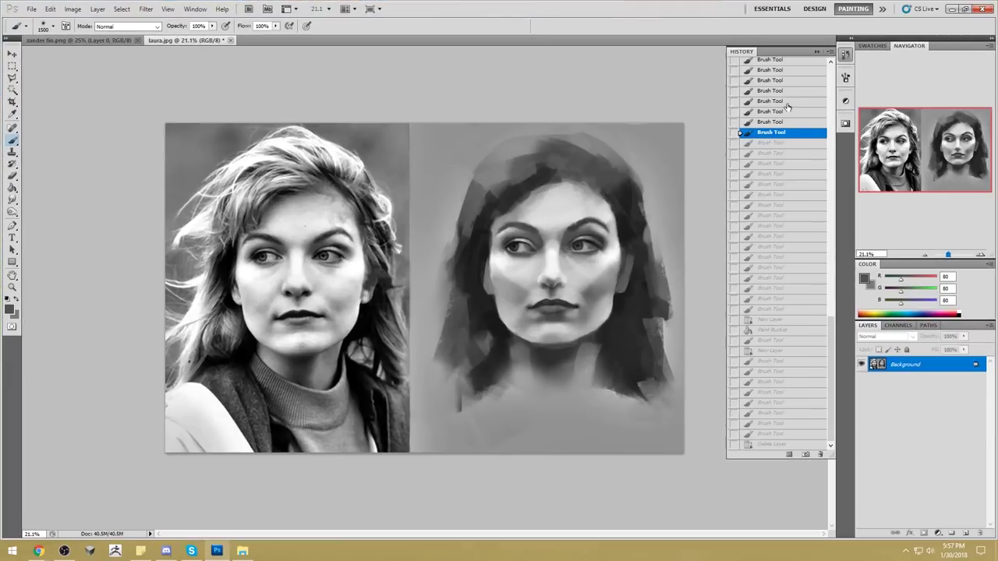
click(769, 445)
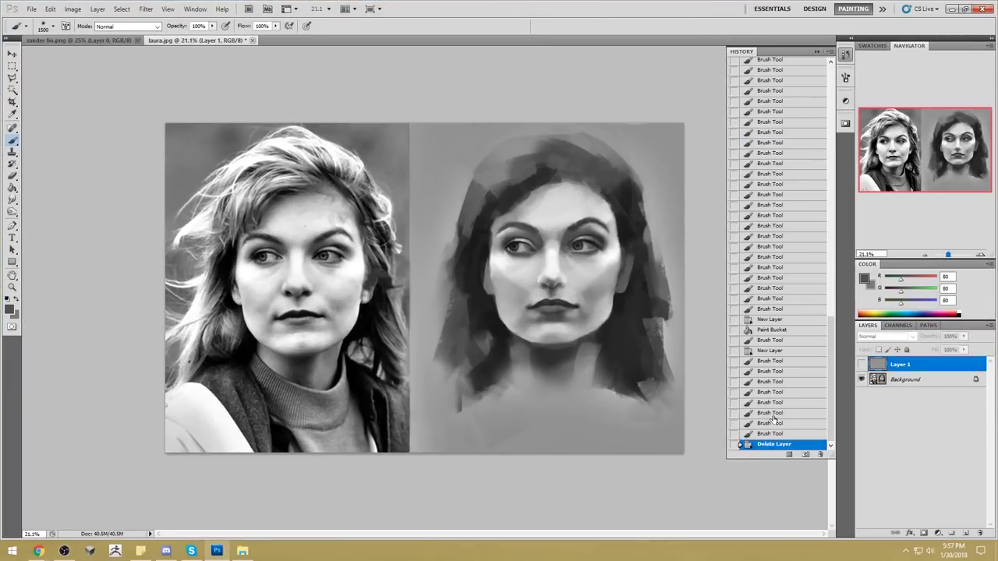
click(817, 51)
- Delete the hidden Layer 1 and set the Smudge tool's brush size to 60 px
click(12, 200)
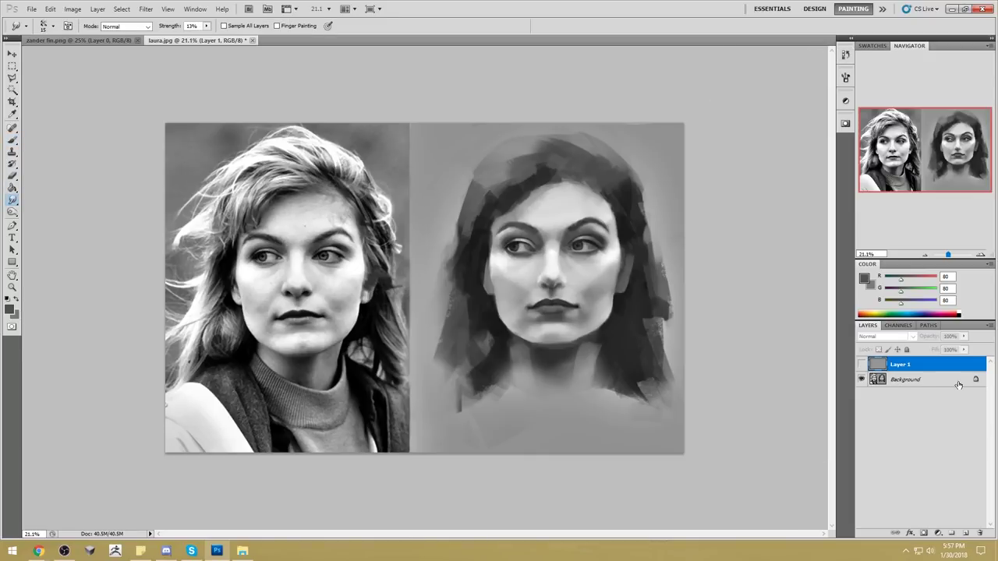
click(980, 534)
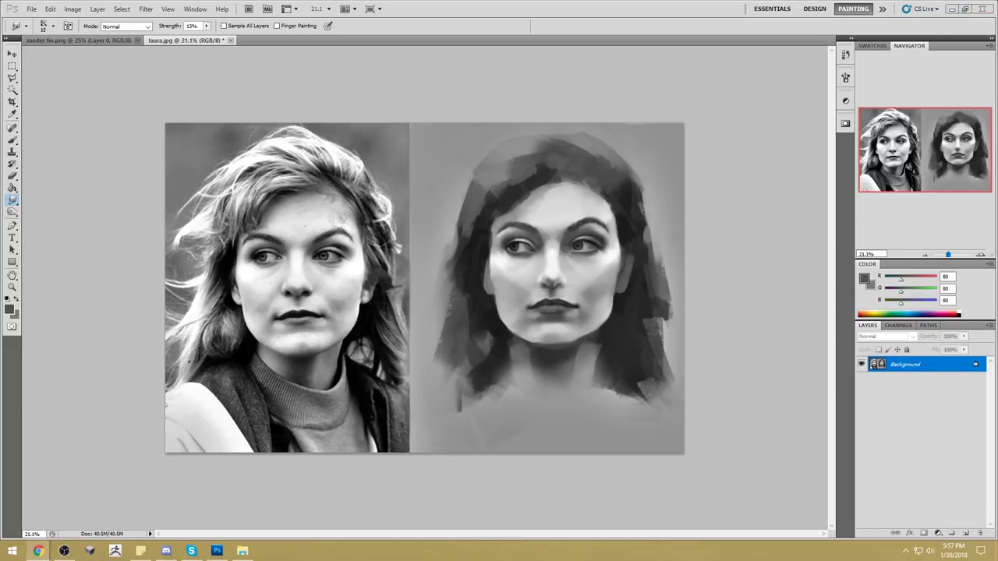
click(729, 236)
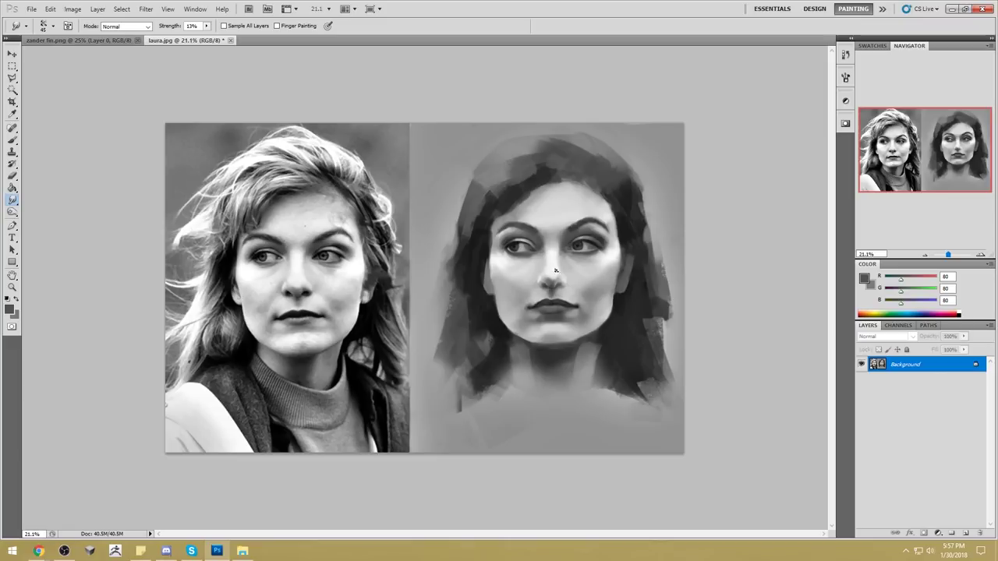
key(bracketright)
key(bracketright)
- Sample light and dark tones around the painted portrait's eye, brow and nose with the brush reduced to 900 px
key(b)
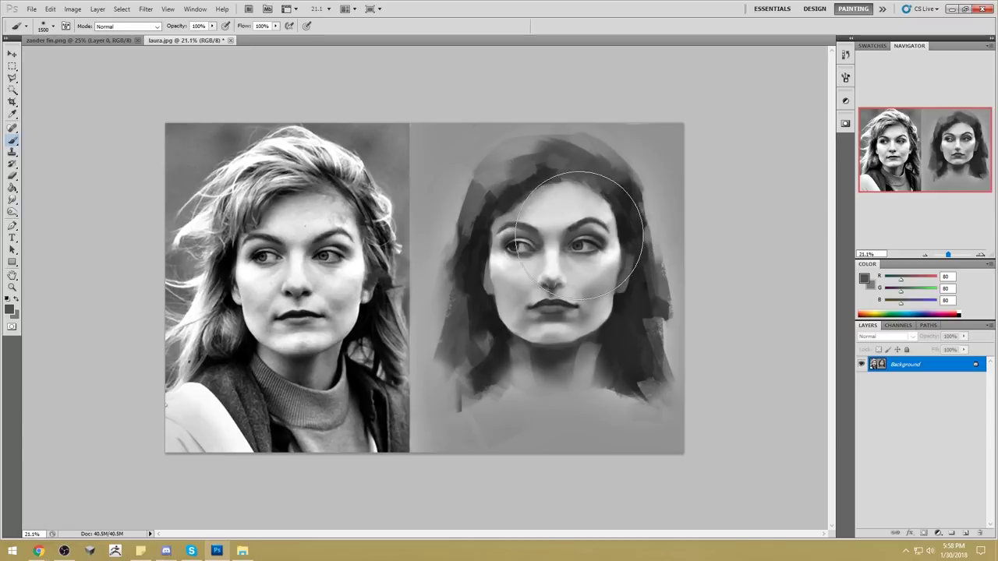
alt+click(615, 253)
key(bracketleft)
key(bracketleft)
key(bracketleft)
key(bracketleft)
key(bracketleft)
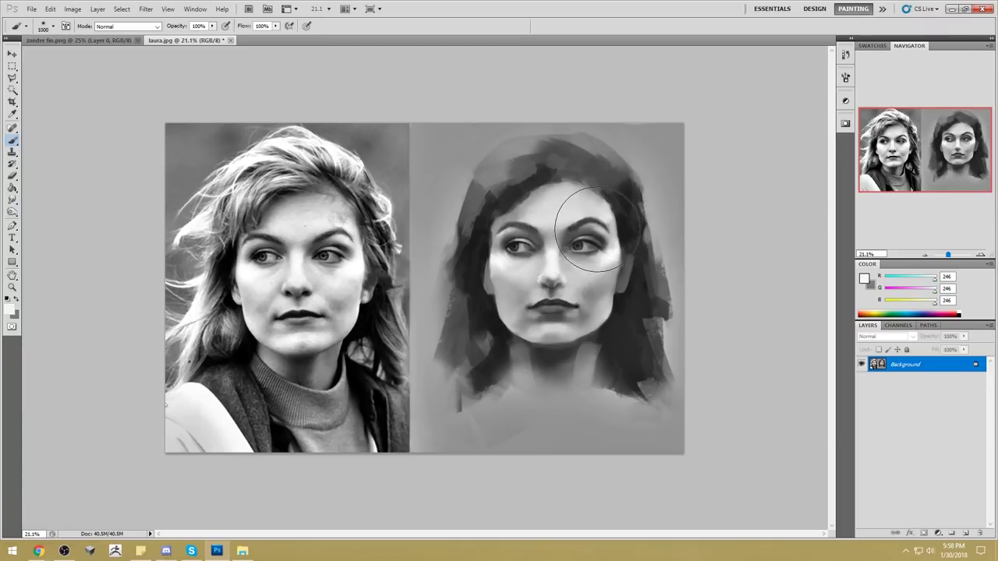
key(bracketleft)
alt+click(592, 228)
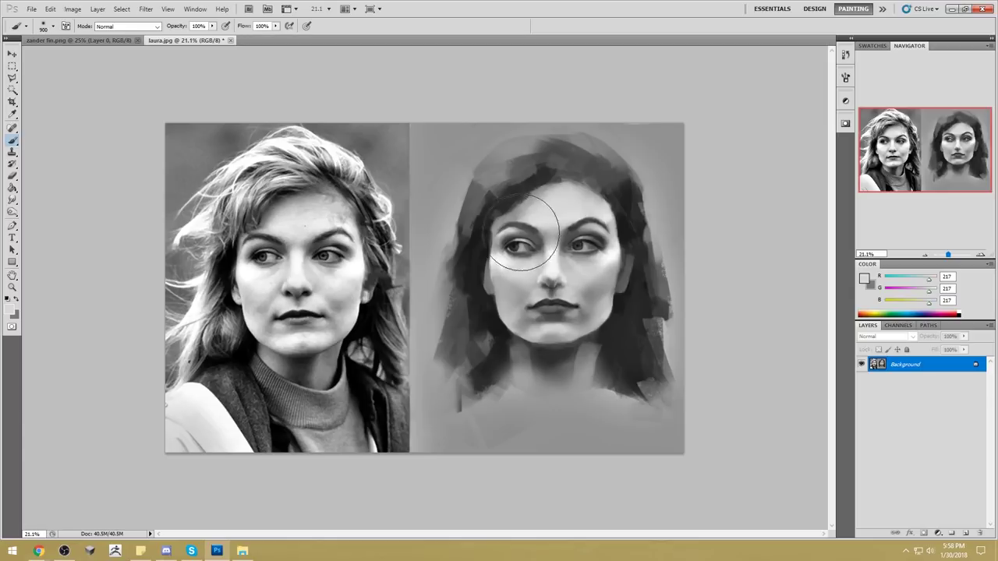
alt+click(603, 231)
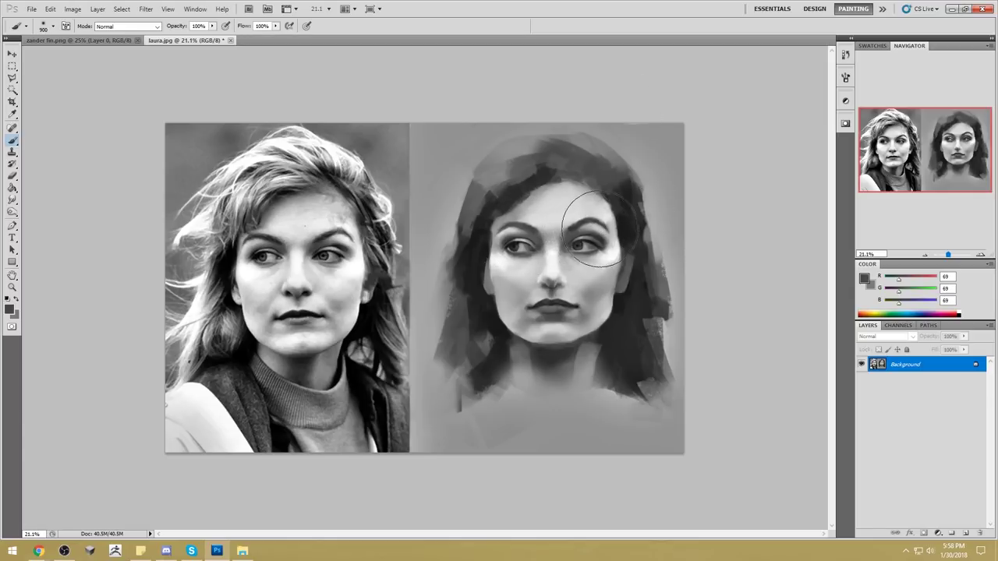
alt+click(595, 232)
alt+click(559, 240)
alt+click(556, 270)
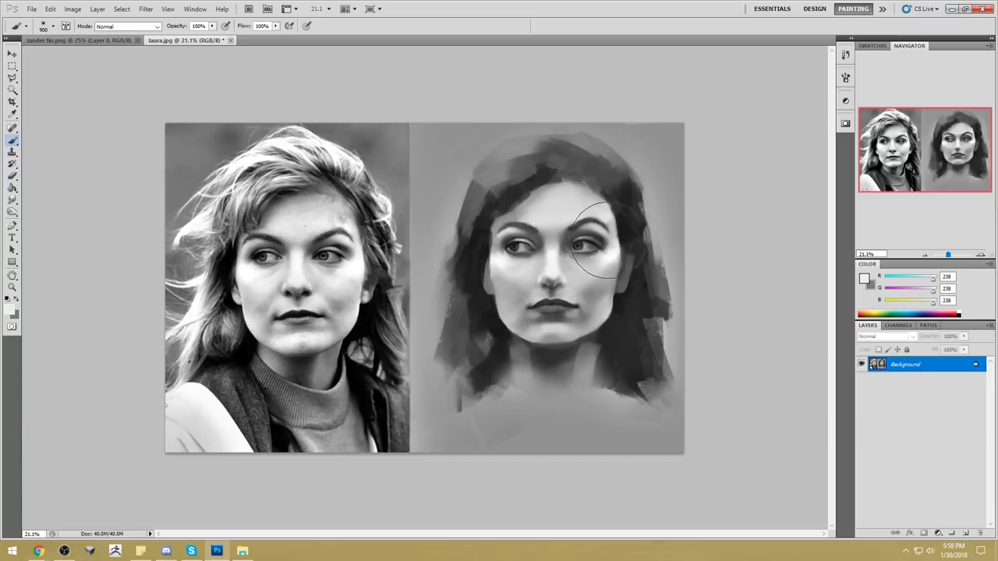
- Switch to an 80 px brush and rework the forehead's hairline edge with sampled skin and dark hair tones
click(12, 201)
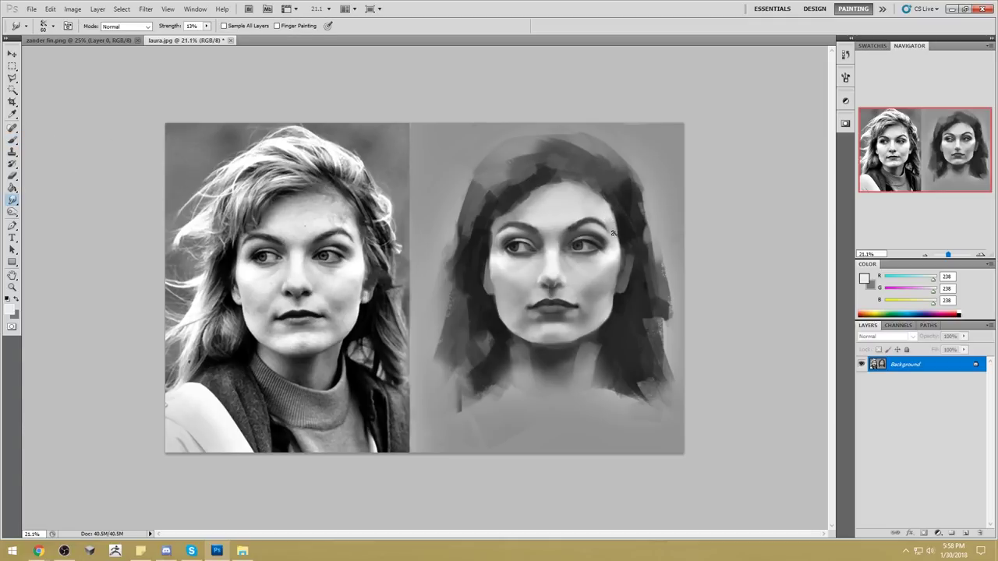
key(b)
right_click(565, 251)
double_click(707, 307)
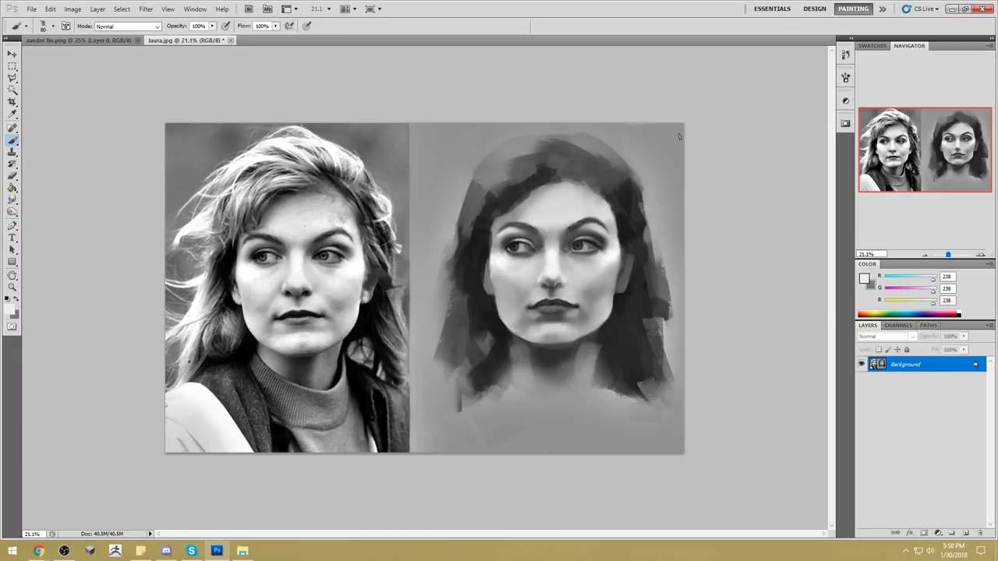
alt+click(607, 220)
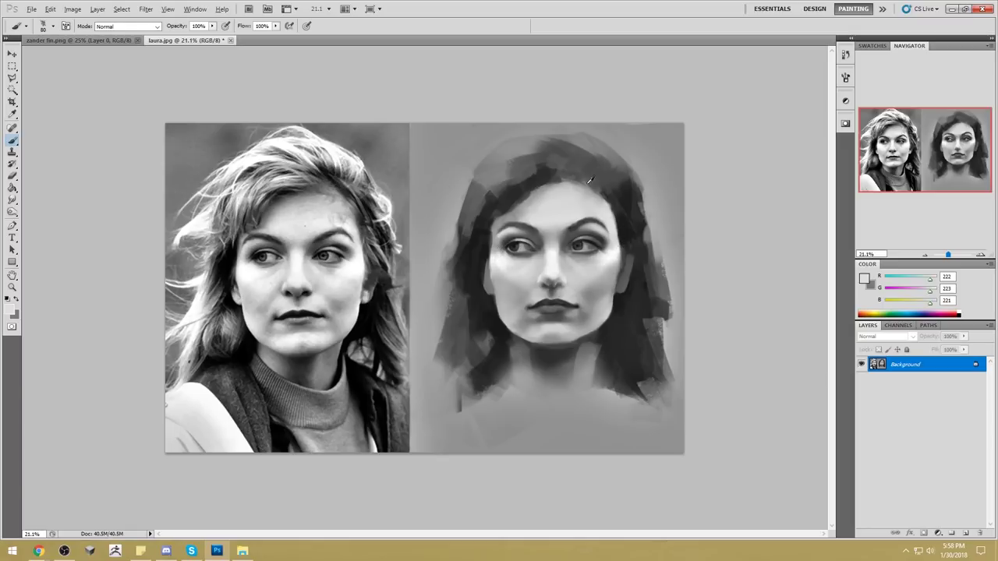
alt+click(582, 278)
alt+click(486, 248)
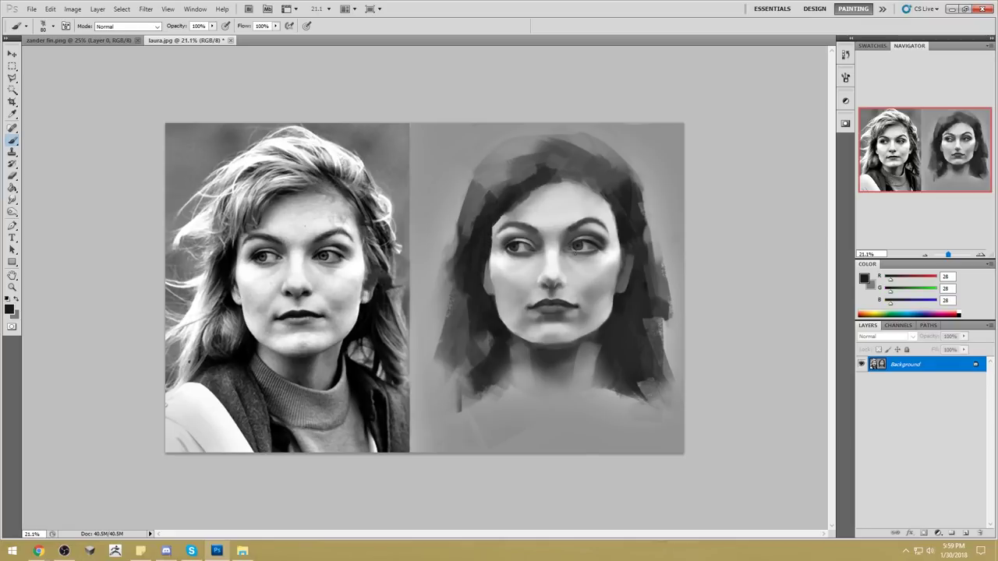
- Refine the painted cheeks and under-eye areas with tones sampled beside each area, reducing the brush to 50 px
alt+click(502, 323)
alt+click(504, 278)
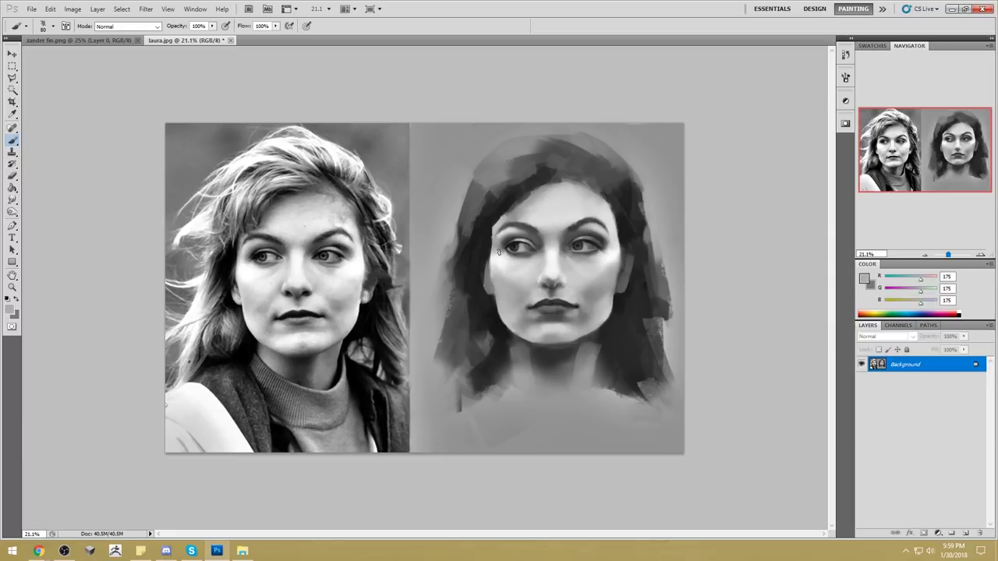
alt+click(594, 264)
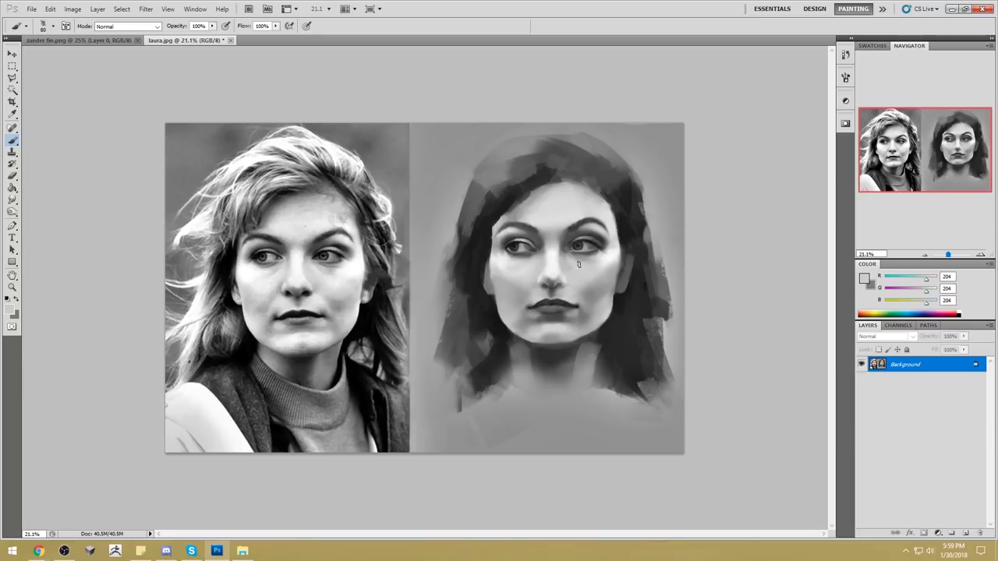
alt+click(595, 254)
alt+click(595, 259)
alt+click(512, 263)
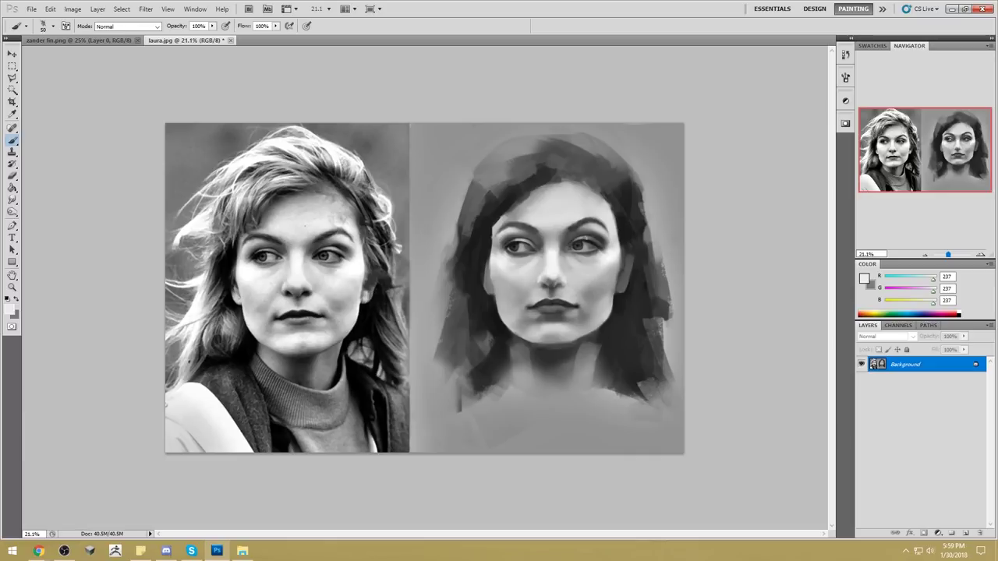
alt+click(601, 222)
- Brighten the upper eyelid of the portrait's right-hand eye with a light gray sampled below the brow, using a 35 px brush
key(z)
drag(470, 199, 652, 306)
alt+click(580, 173)
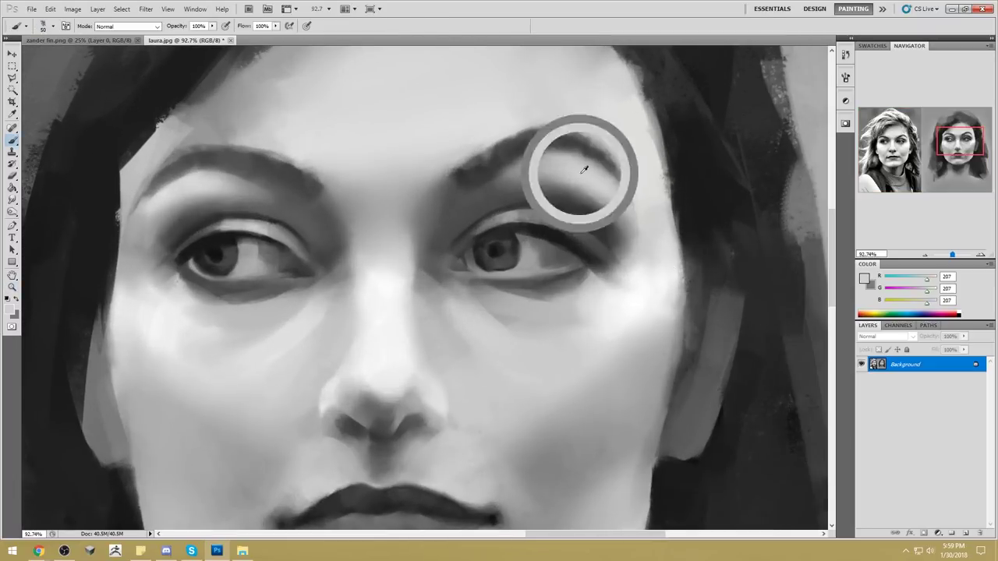
key([)
key([)
key([)
mouse_move(590, 241)
mouse_down()
mouse_move(555, 222)
mouse_move(503, 238)
mouse_up()
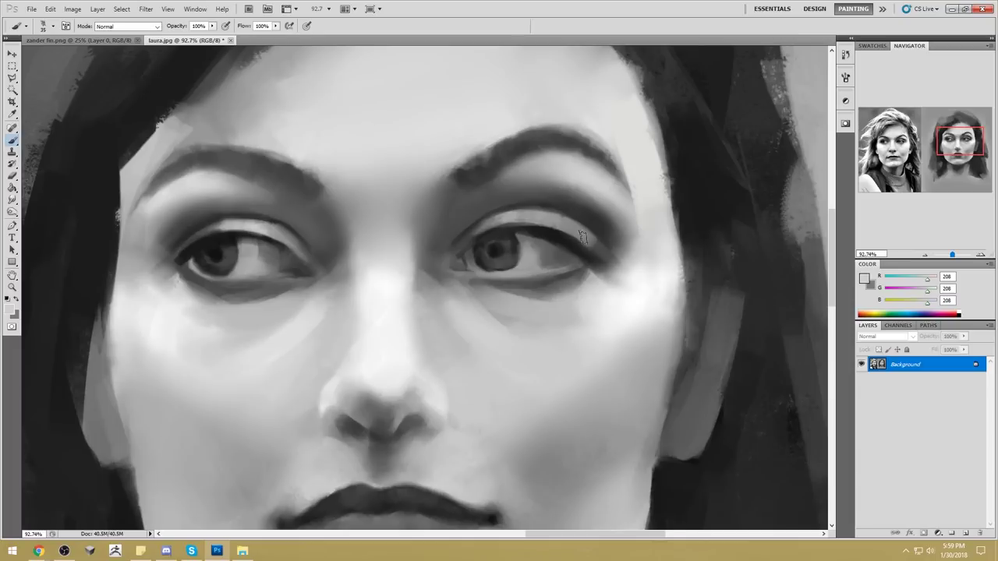
key(ctrl+z)
drag(591, 243, 483, 234)
key(ctrl+z)
drag(591, 243, 503, 223)
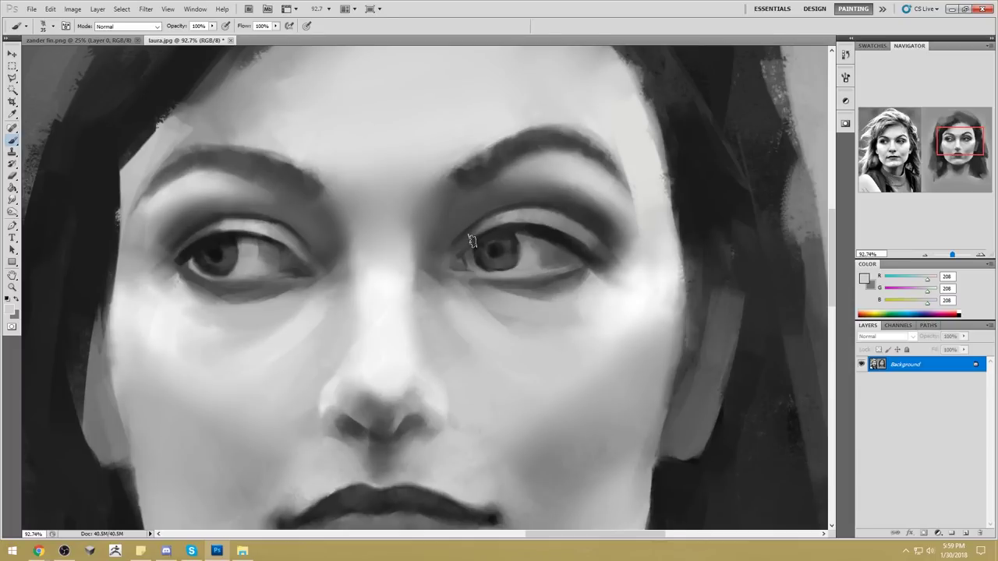
drag(581, 232, 499, 218)
- Toggle the last eyelid stroke off and on to compare the eye before and after
key(ctrl+z)
key(ctrl+z)
key(ctrl+z)
key(ctrl+z)
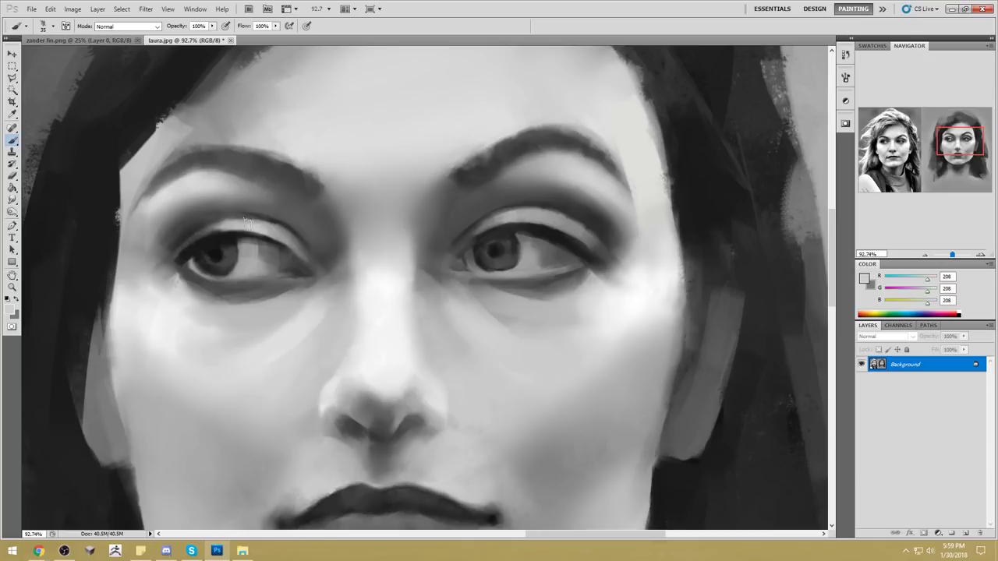
key(ctrl+z)
key(ctrl+z)
key(ctrl+z)
key(ctrl+z)
key(ctrl+z)
key(ctrl+z)
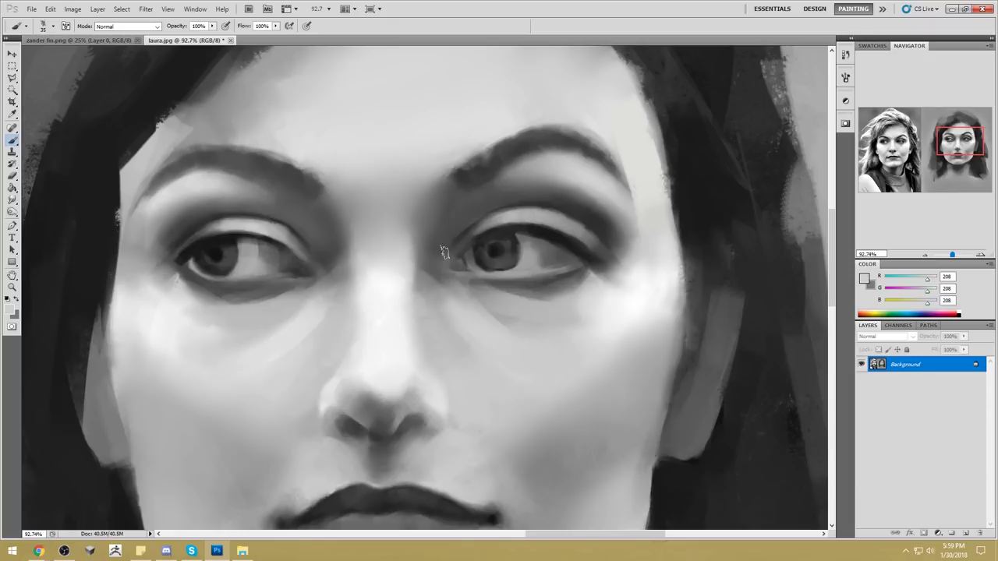
- Sample tones from both painted eyes with the brush reduced to 25 px and the whole image in view
key(ctrl+0)
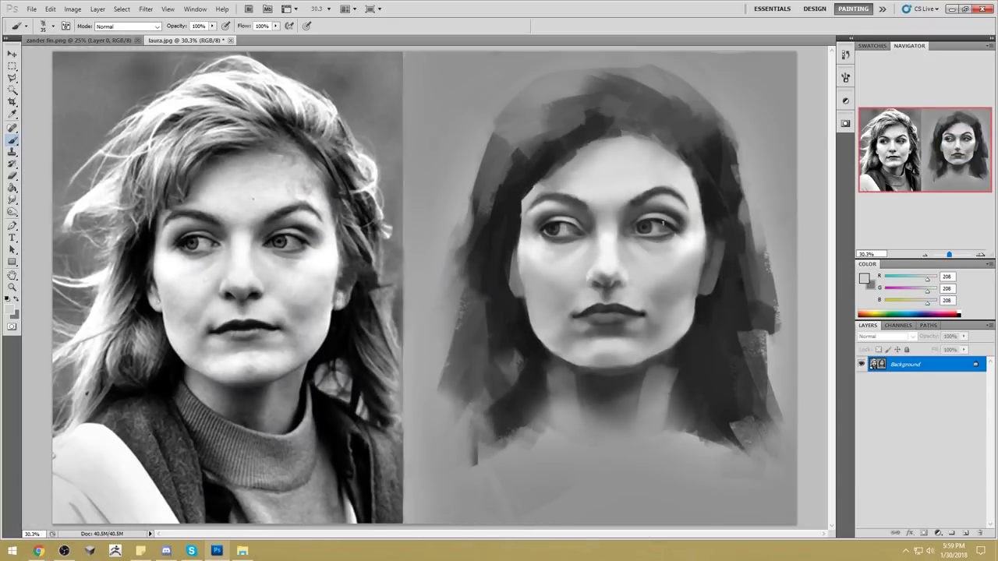
alt+click(657, 231)
alt+click(571, 216)
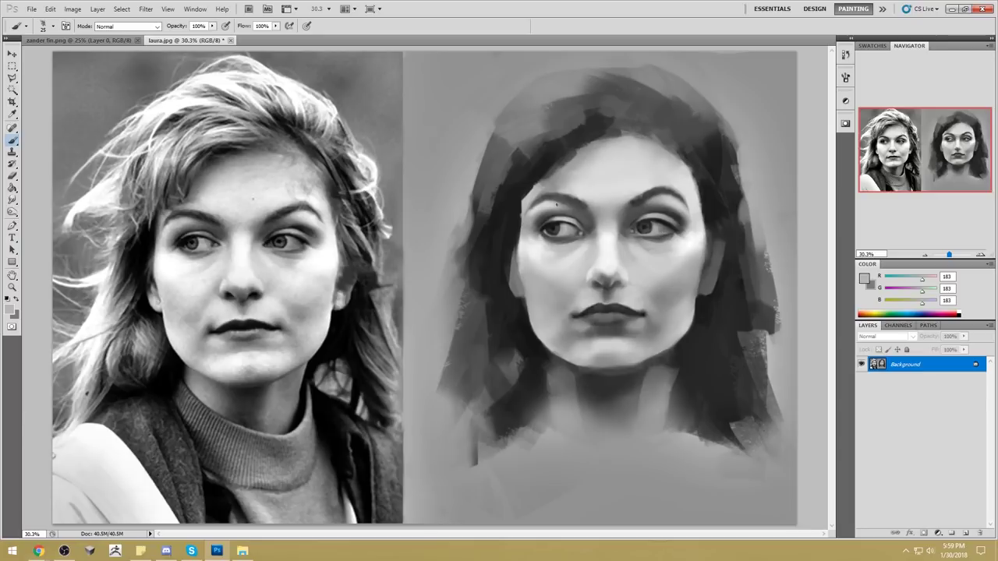
- Soften the hard edge between the forehead and the hair using an enlarged Smudge brush
drag(12, 199, 55, 222)
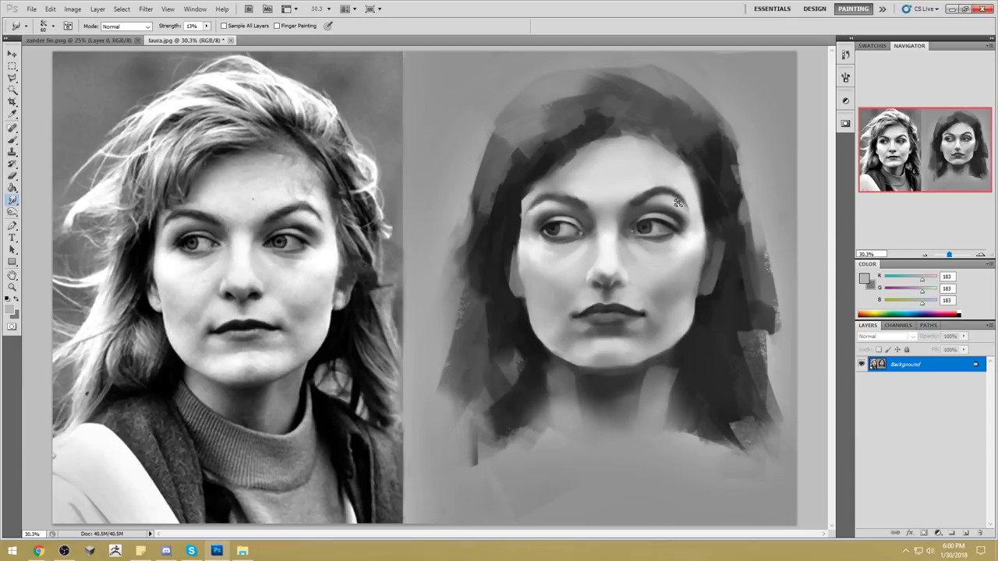
key(ctrl+minus)
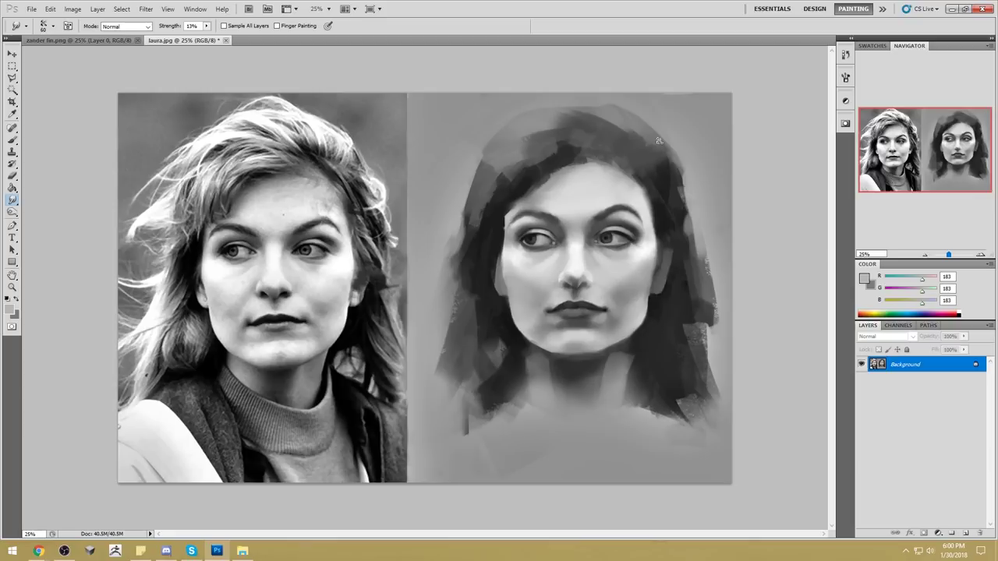
key(bracketright)
key(bracketright)
key(bracketright)
key(bracketright)
key(bracketright)
- Sample the light forehead tone for a 150 px brush and the nose-bridge highlight for a 90 px brush
key(b)
alt+click(589, 199)
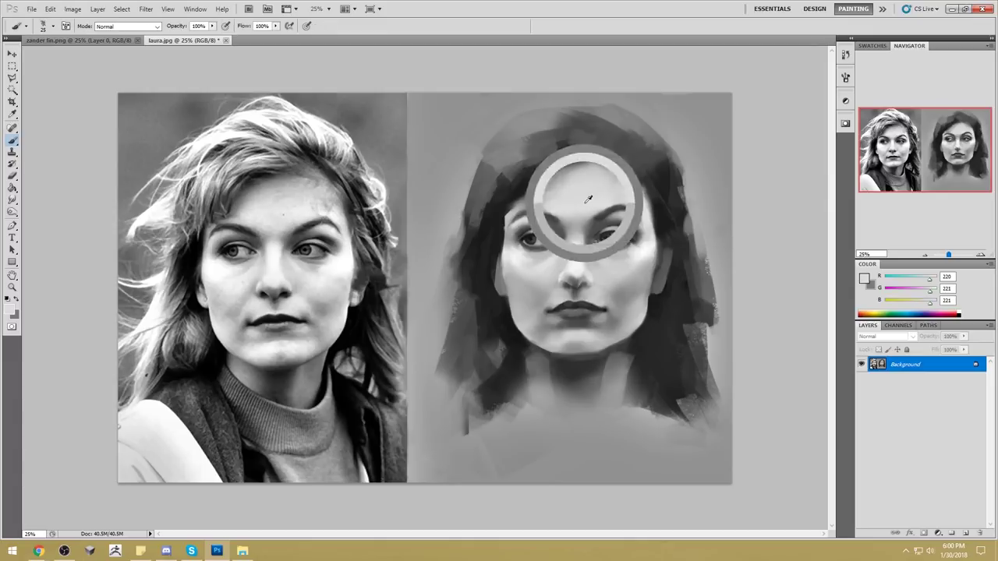
key(bracketright)
key(bracketright)
key(bracketright)
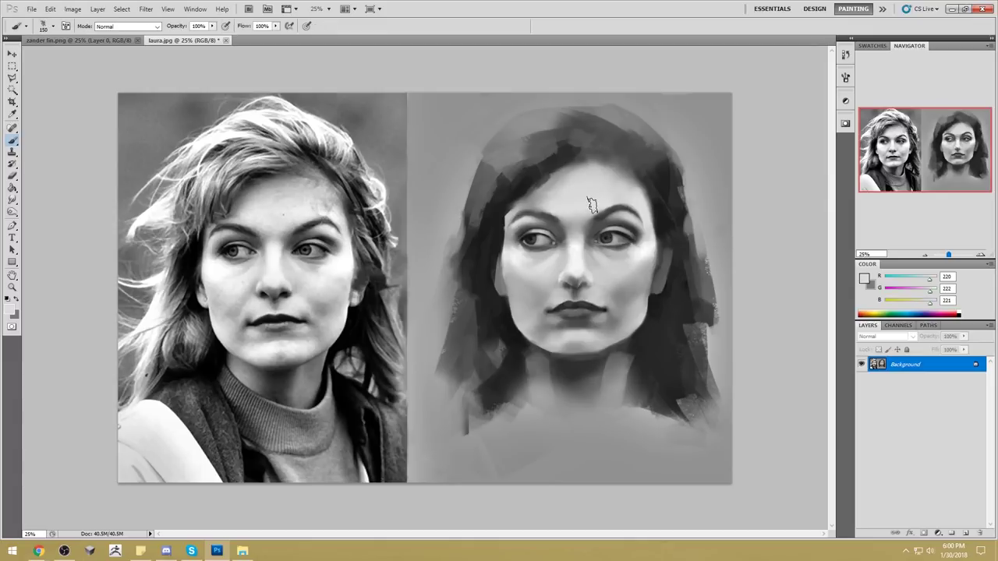
alt+click(581, 244)
key(bracketleft)
key(bracketleft)
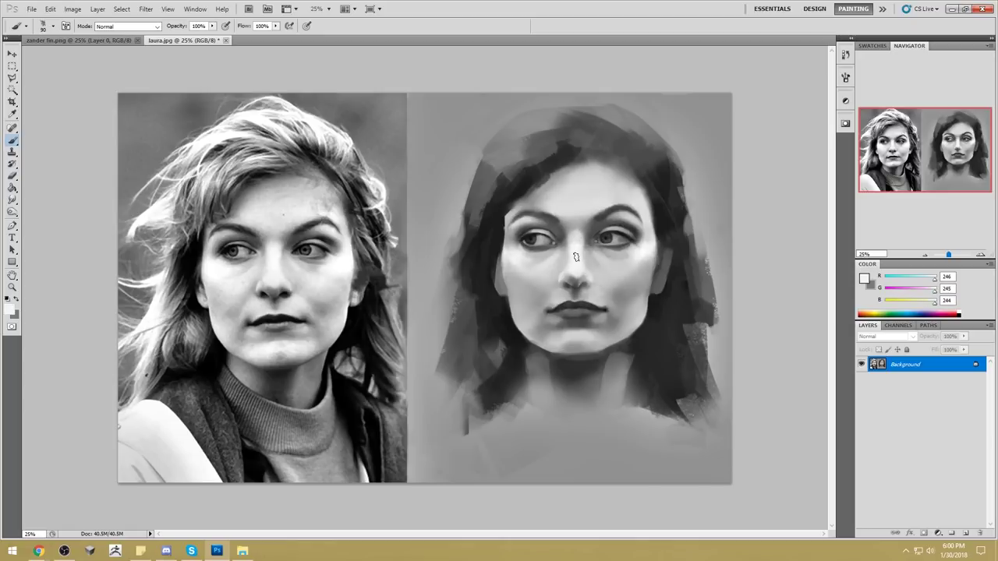
- Blend the transitions around the brows and nose bridge with the Smudge tool, resampling the forehead tone for the brush
key(r)
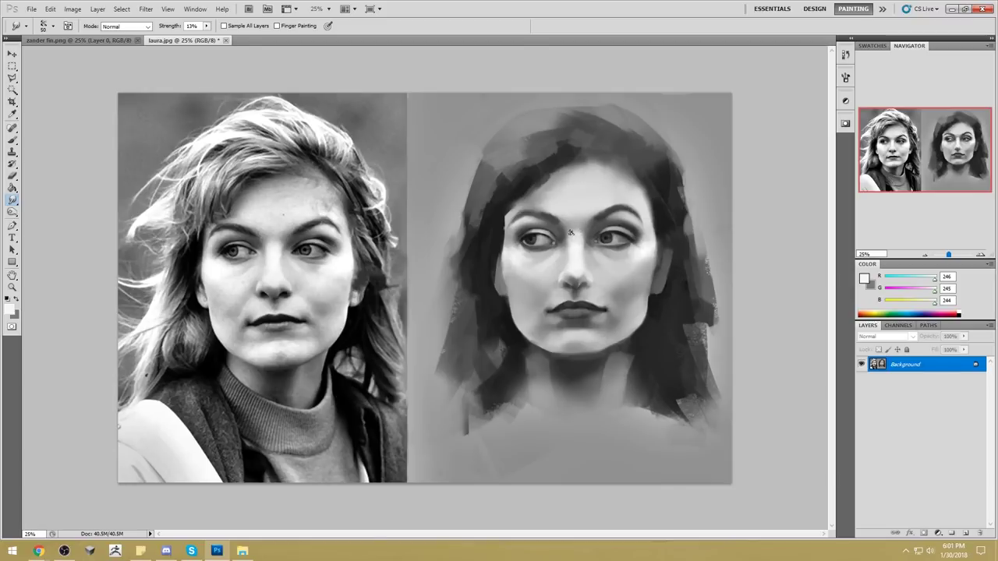
key(b)
alt+click(579, 207)
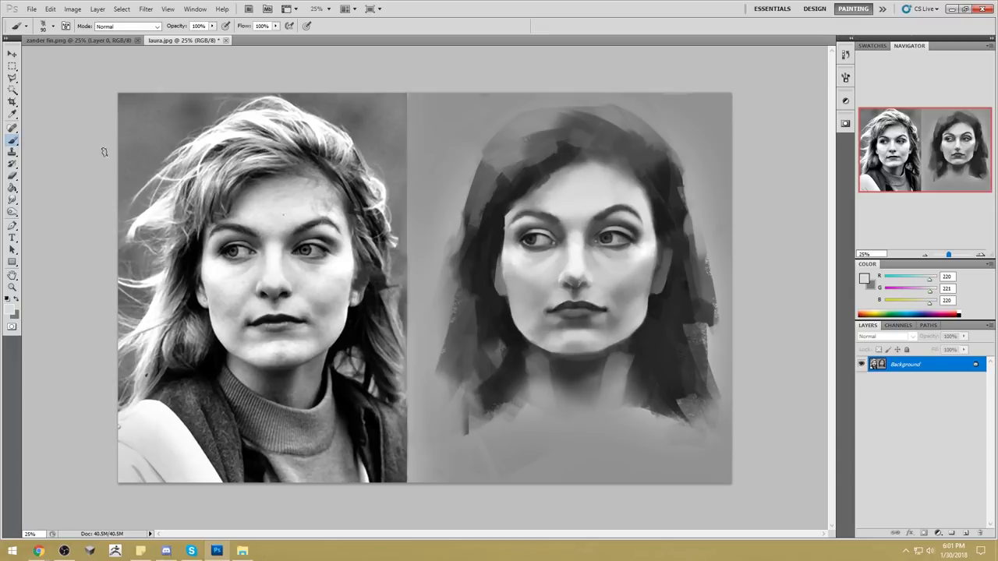
click(14, 200)
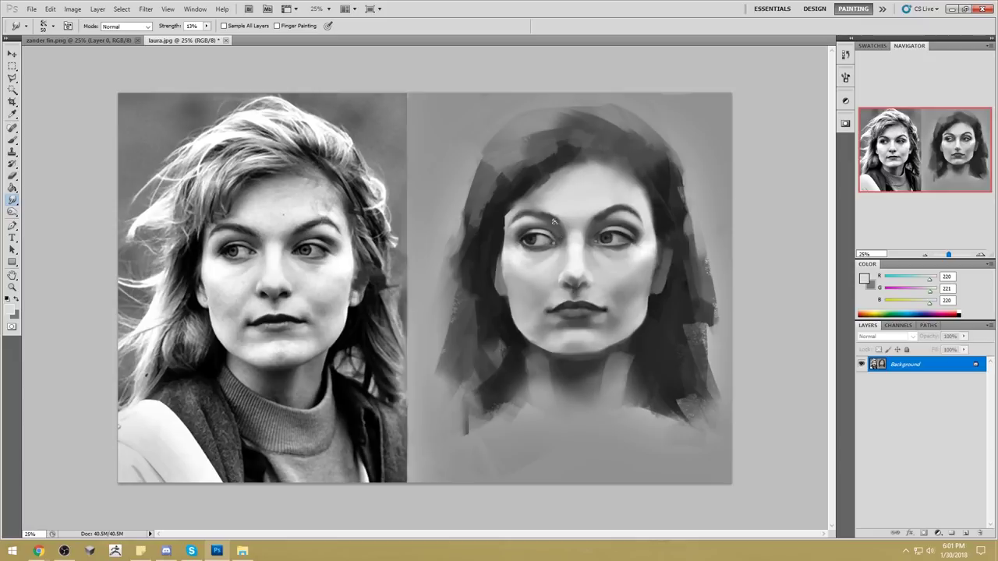
- Choose the soft 100 px brush with 0% hardness, sample the under-eye tone and enlarge the brush to 700 px
key(b)
right_click(608, 234)
click(700, 295)
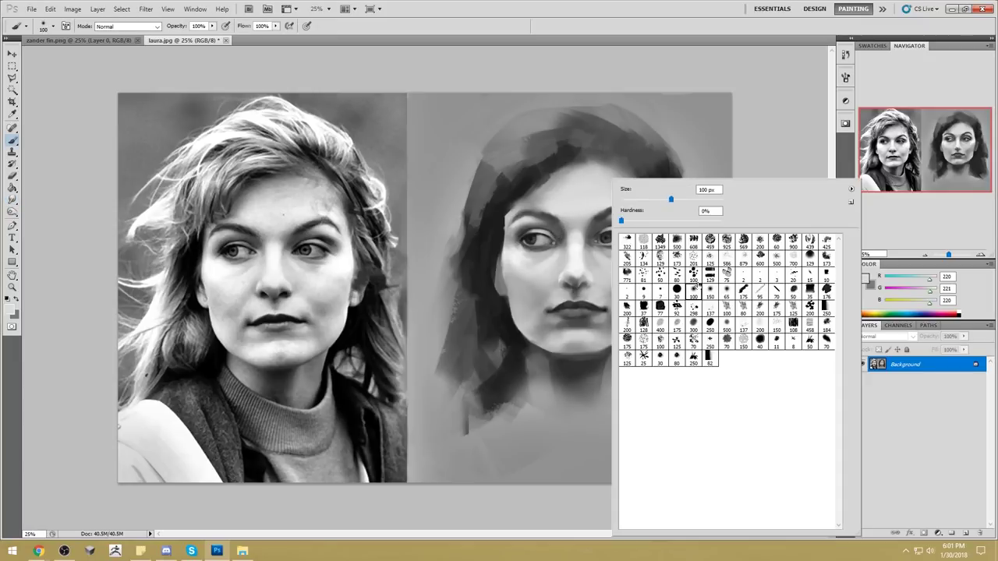
click(783, 138)
alt+click(600, 251)
key(])
key(])
key(])
key(])
key(])
key(])
key(])
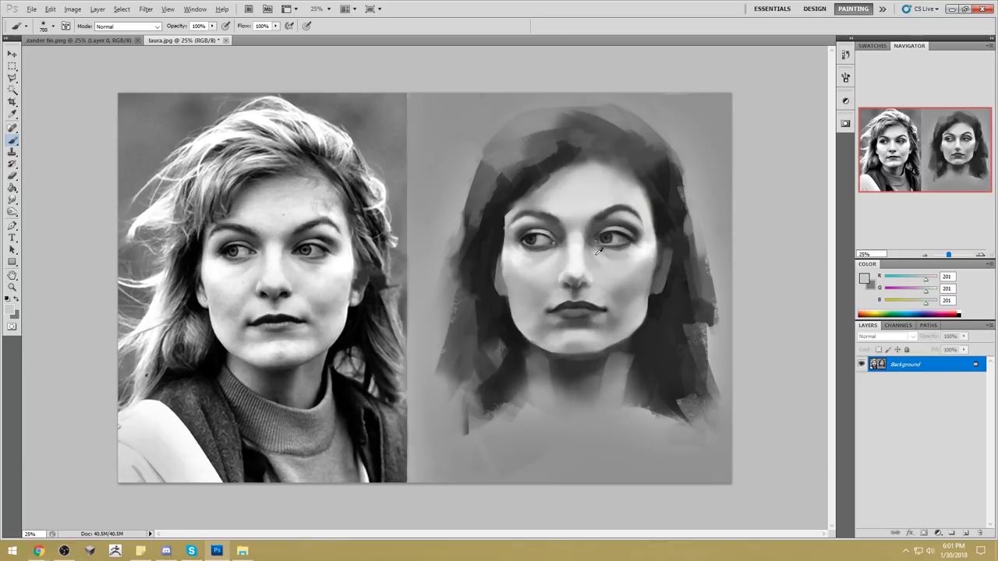
- Set the brush mode to Lighten and sample a gray near the brow and a dark hair tone beside the jaw
click(129, 26)
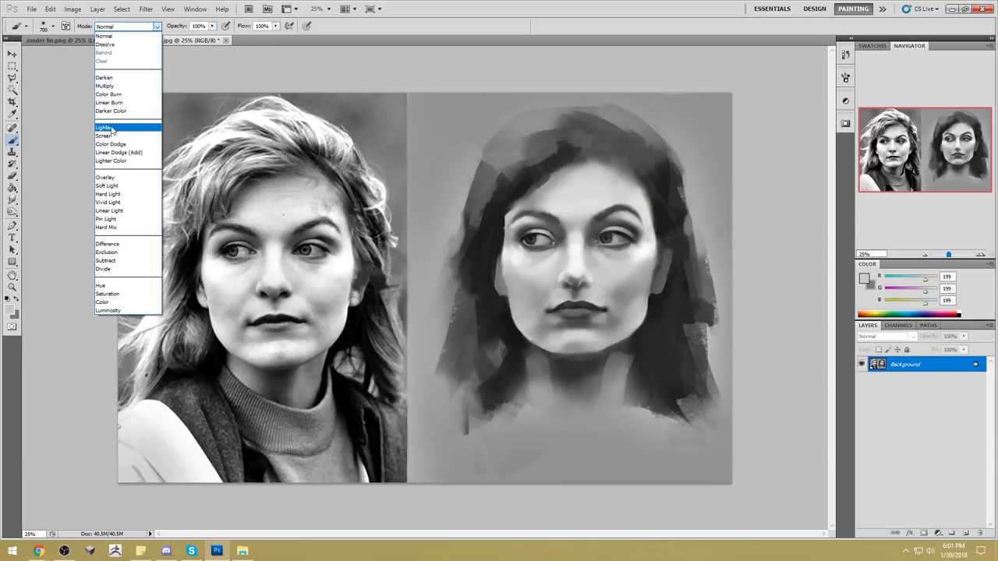
click(117, 131)
alt+click(614, 216)
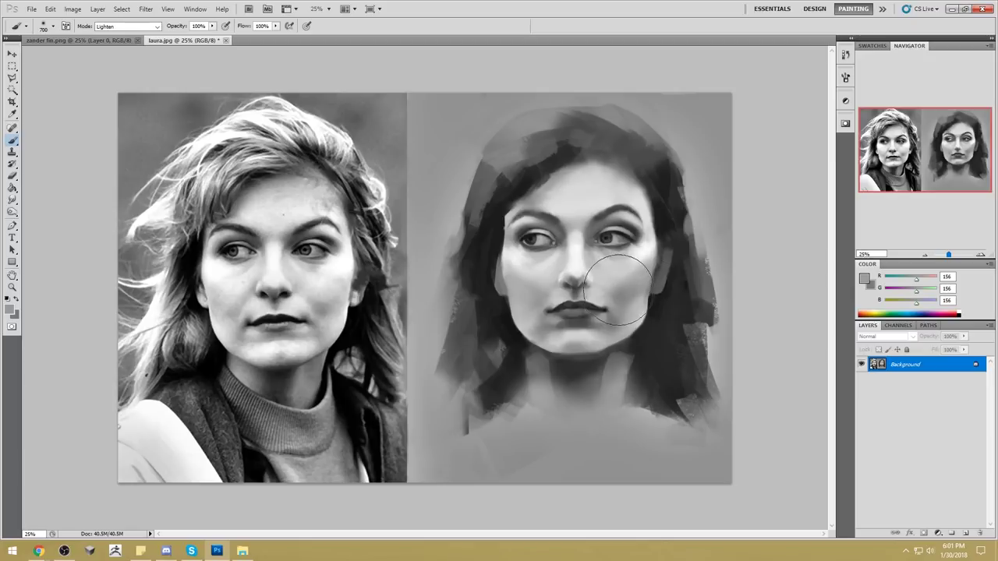
alt+click(656, 309)
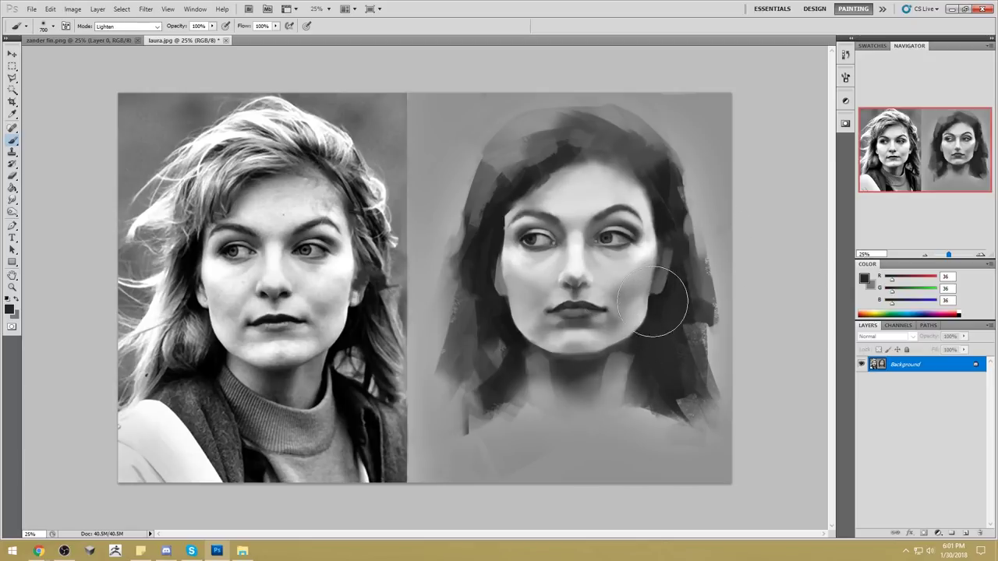
- Set the brush mode to Darken and try a dark stroke over the jaw's right-hand edge
click(125, 26)
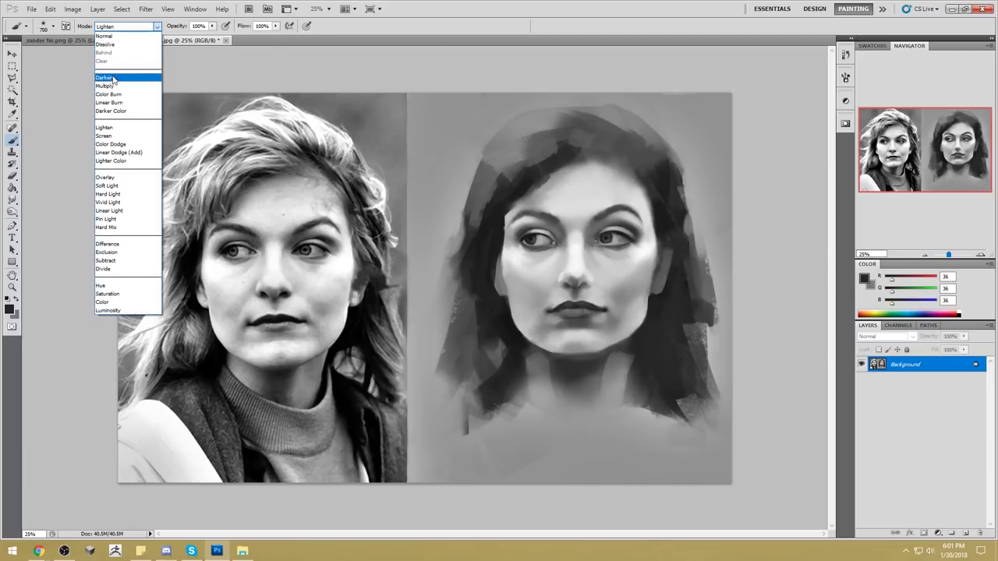
click(117, 78)
drag(648, 320, 638, 310)
key(ctrl+z)
- Lower the brush opacity to 56% and try dark soft strokes along the jawline and chin
click(212, 26)
click(190, 36)
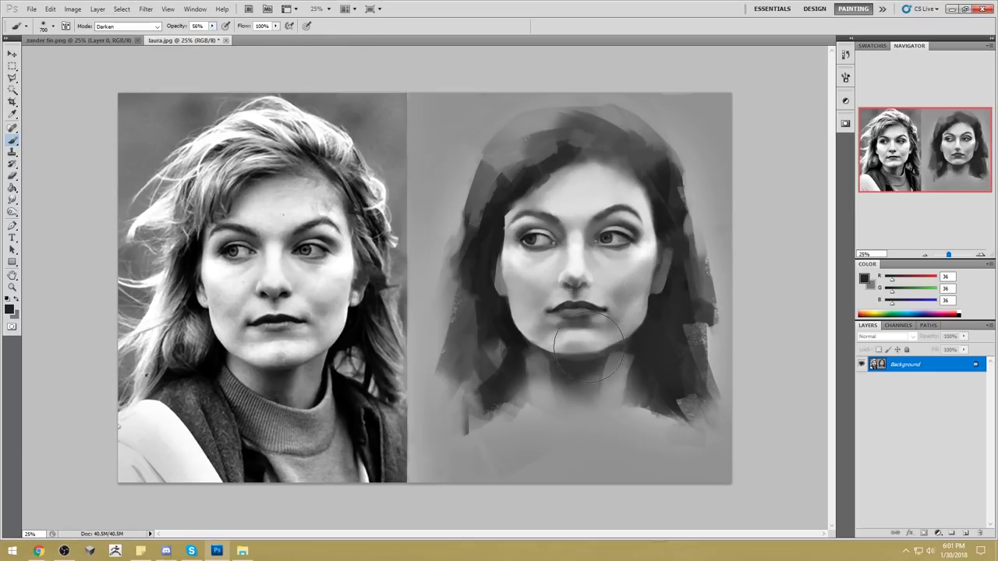
drag(501, 294, 576, 367)
drag(506, 313, 517, 333)
key(ctrl+z)
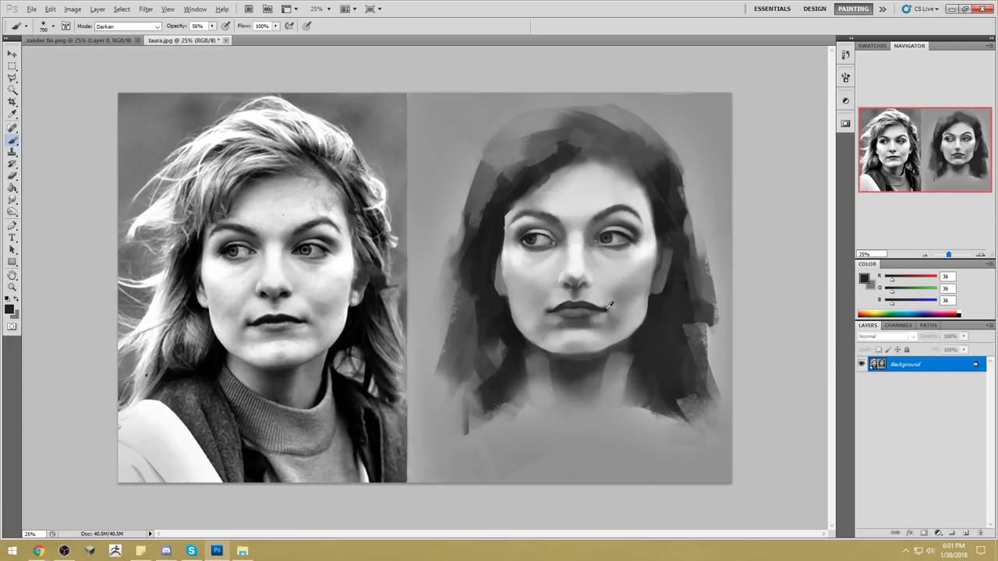
- Smudge the corner of the painted mouth and return the brush mode to Normal
click(13, 200)
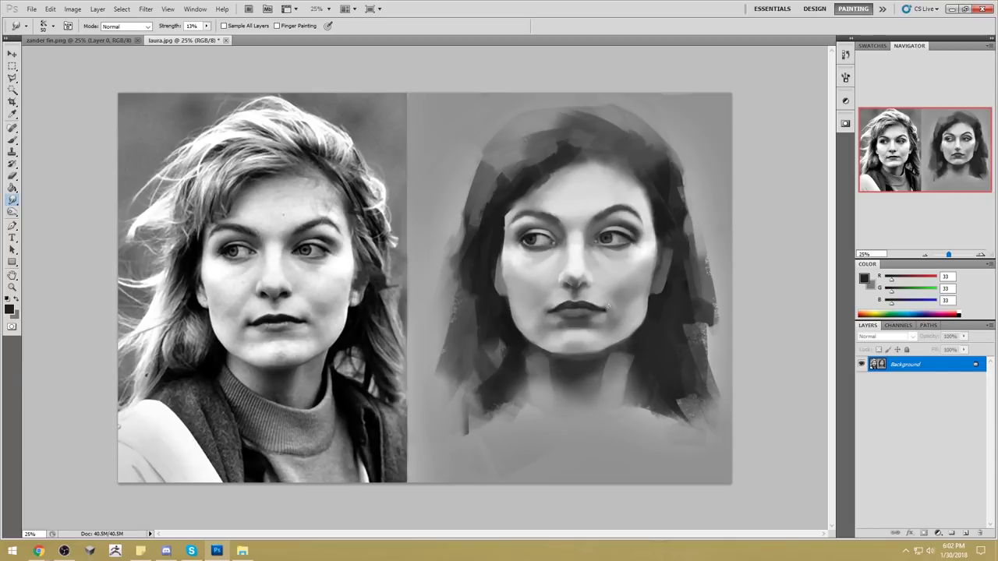
key(b)
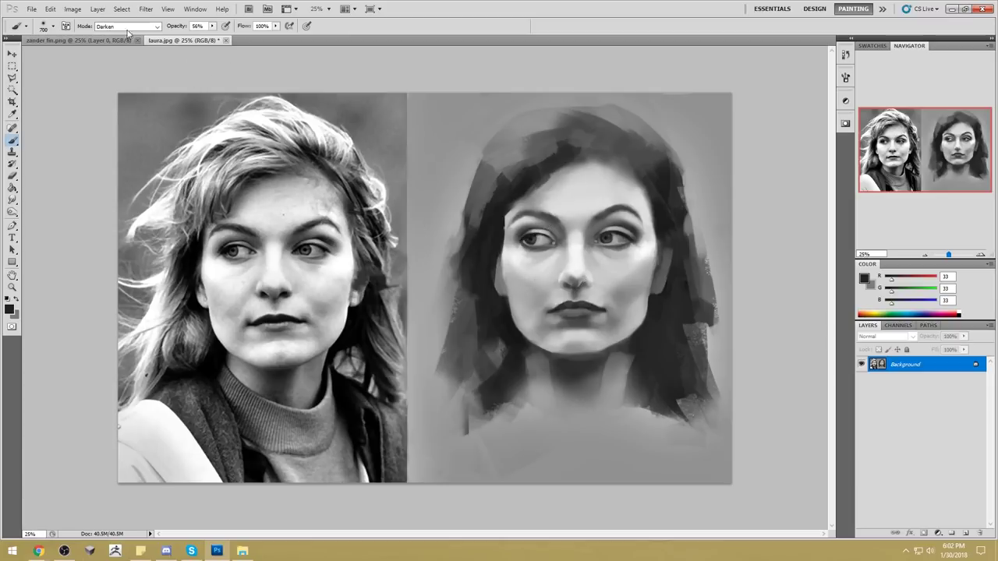
click(130, 28)
click(131, 35)
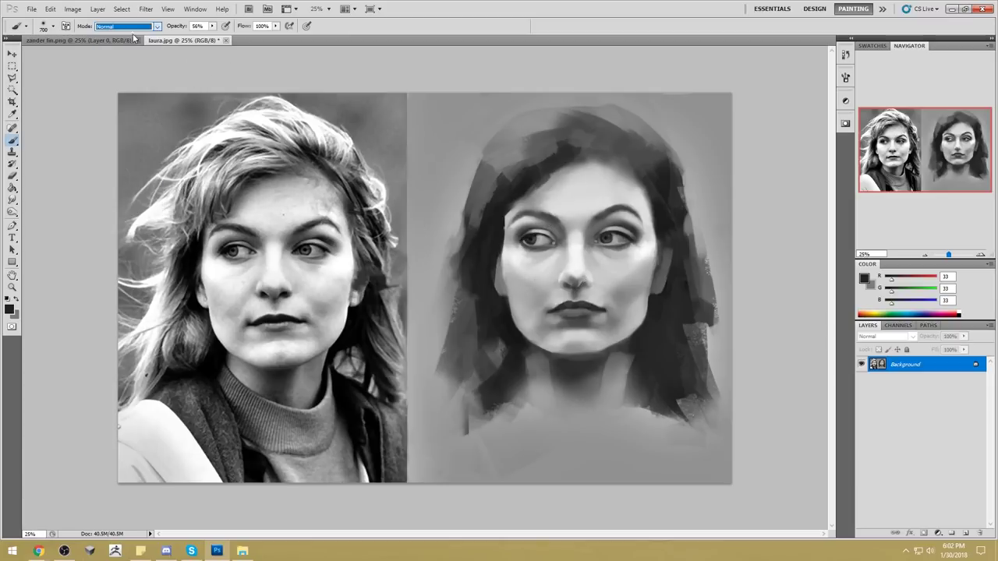
- Shade the mouth corner with a sampled dark lip tone at 30% opacity, and reduce the soft brush to 400 px
alt+click(606, 306)
click(212, 25)
drag(209, 37, 199, 37)
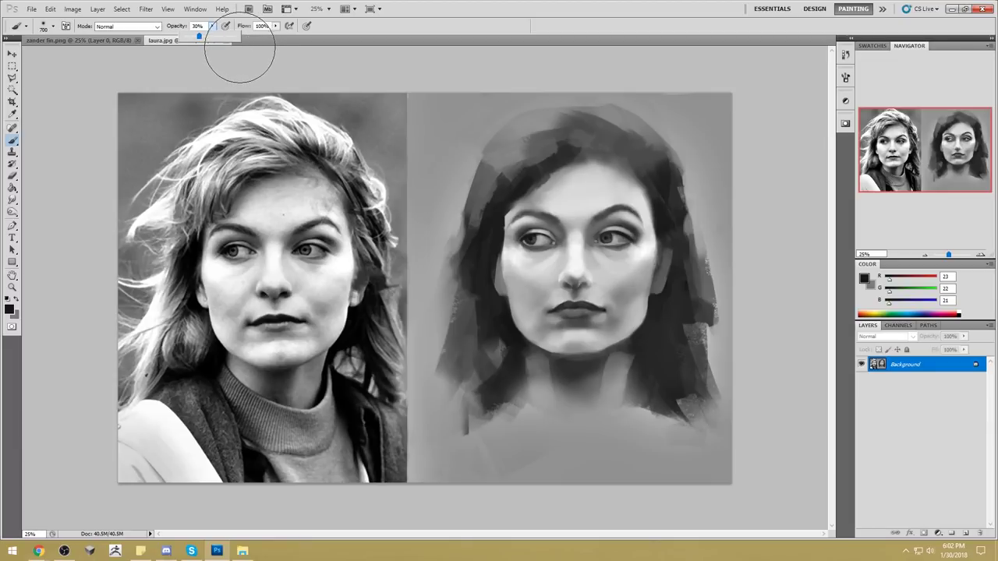
click(606, 310)
key(bracketleft)
key(bracketleft)
key(bracketleft)
key(bracketleft)
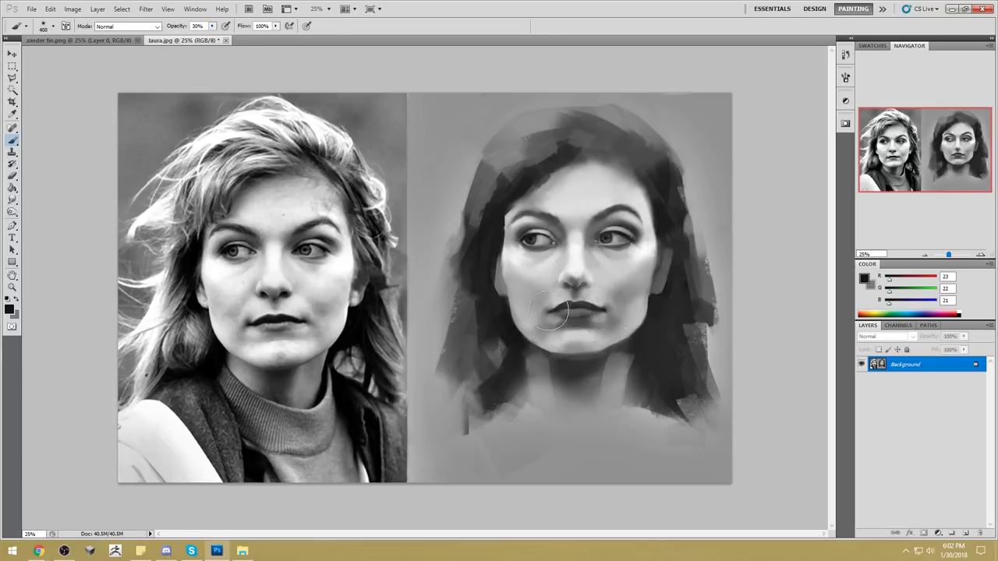
- Enlarge the soft brush, reduce it to 250 px, and keep the Brush tool active
key(bracketright)
key(bracketright)
key(bracketright)
key(bracketright)
key(bracketleft)
key(bracketleft)
key(bracketleft)
key(bracketleft)
key(bracketleft)
key(v)
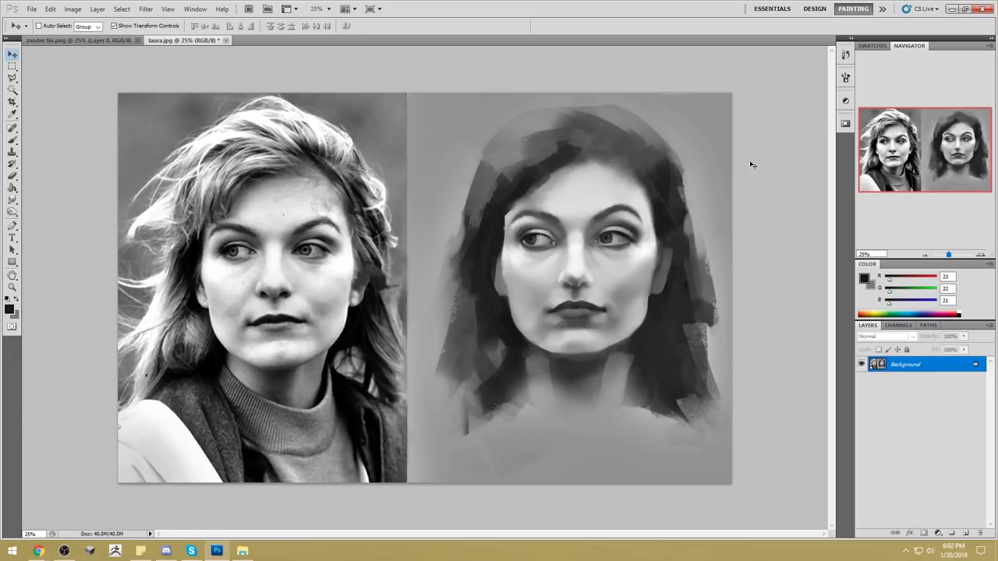
key(b)
- Choose a small hard-edged brush preset at 50 px, raise the opacity to 81% and sample a dark tone from the painted lips
right_click(651, 164)
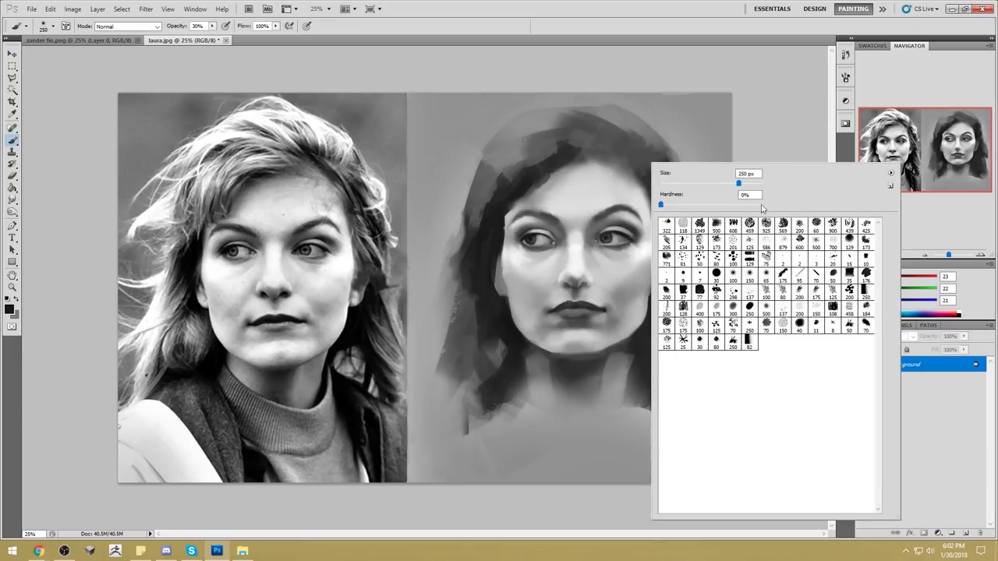
click(787, 129)
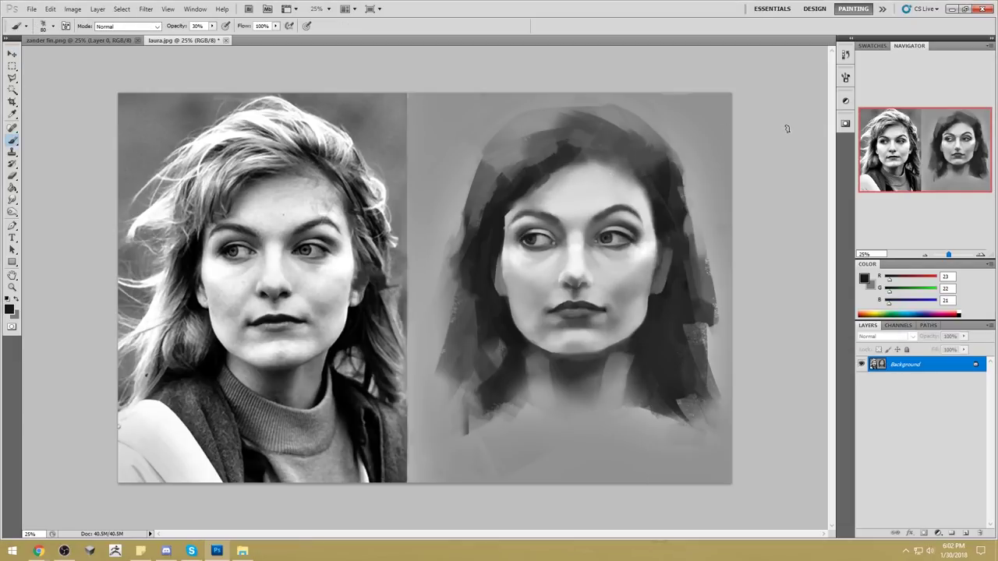
alt+click(618, 265)
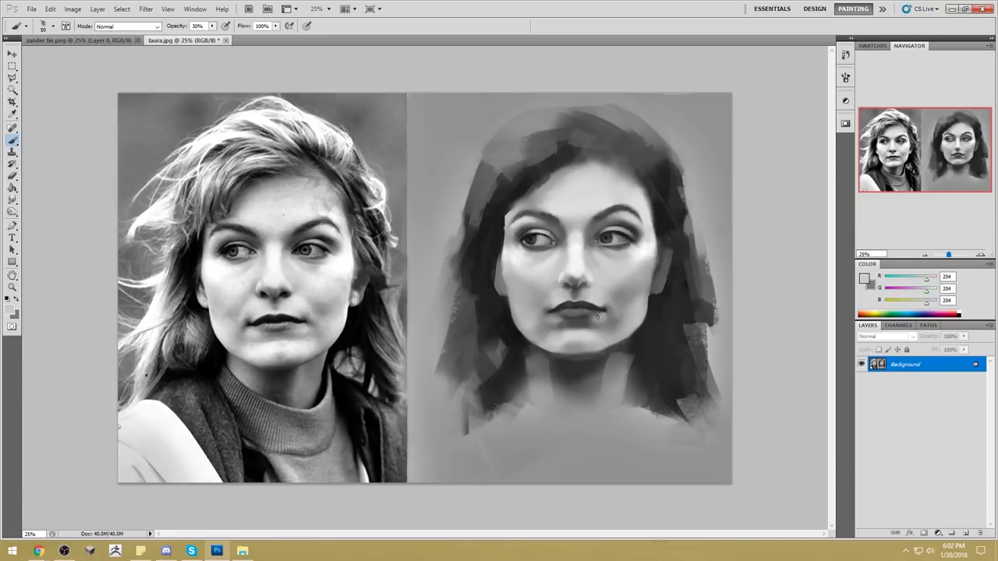
click(212, 26)
drag(223, 36, 240, 36)
alt+click(566, 316)
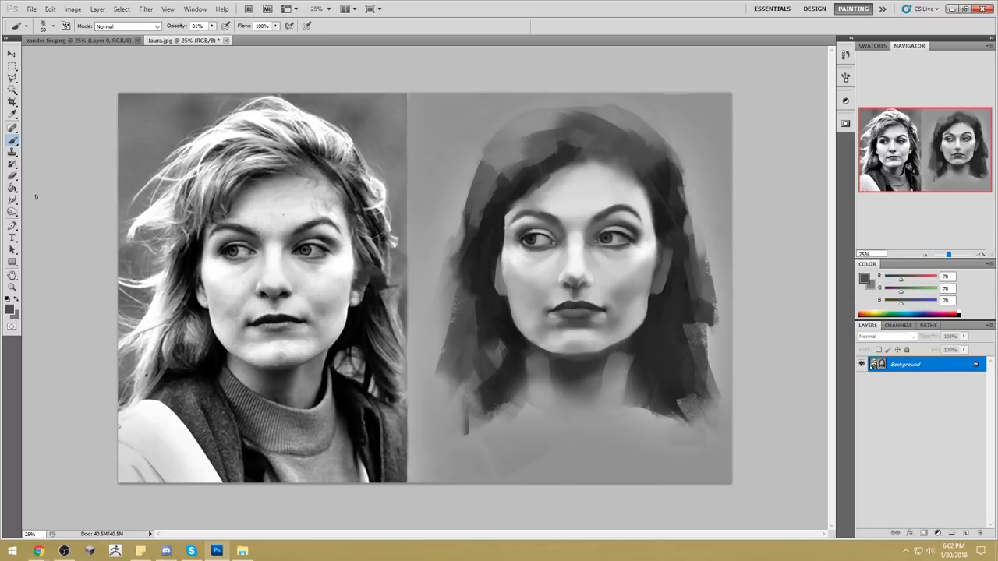
- Smudge the painted lower lip and brush a sampled light gray skin tone beneath it
click(12, 200)
click(55, 219)
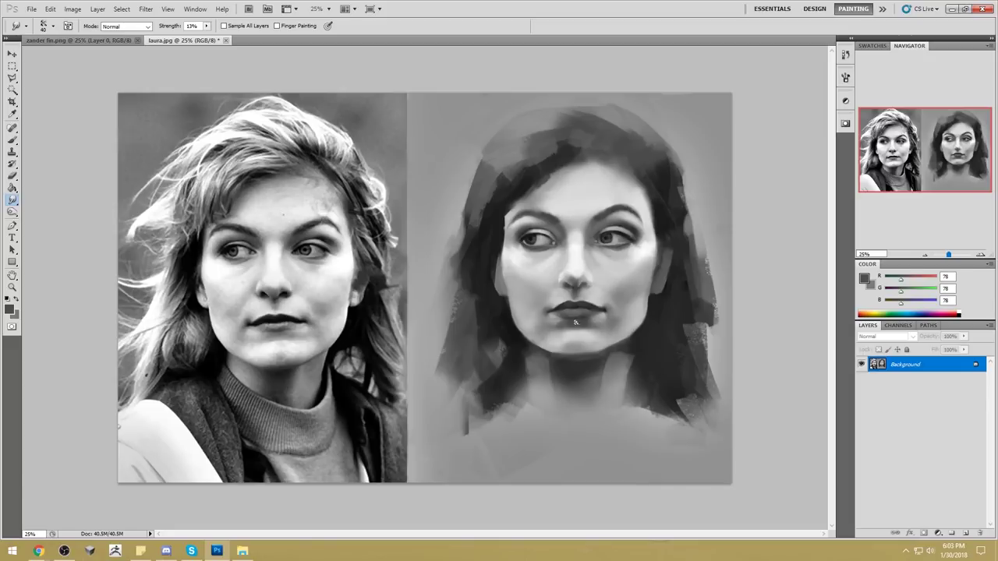
key(b)
alt+click(591, 330)
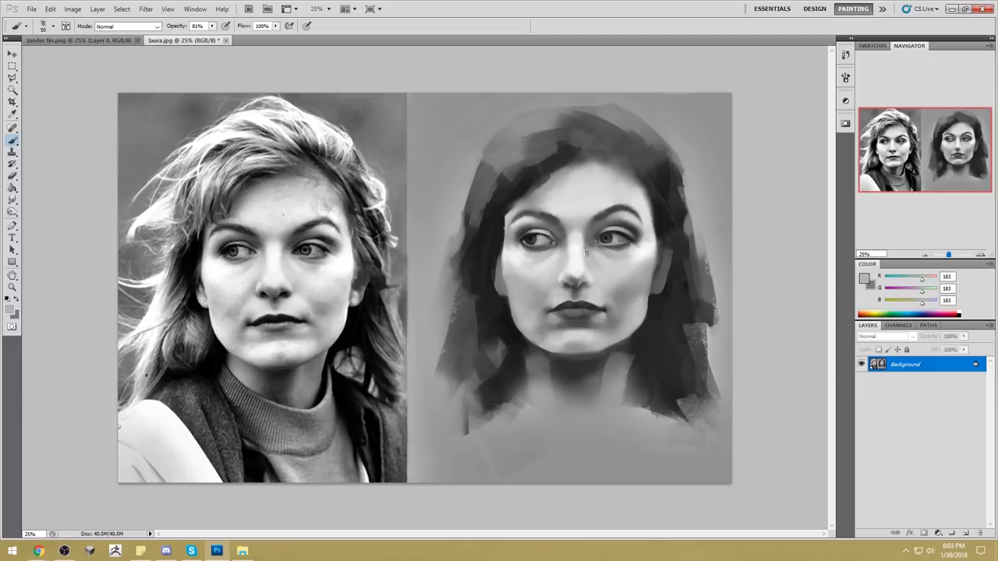
drag(598, 325, 560, 324)
- Touch up the area around the painted nose with sampled light tones and switch to the Smudge tool to soften edges
alt+click(594, 294)
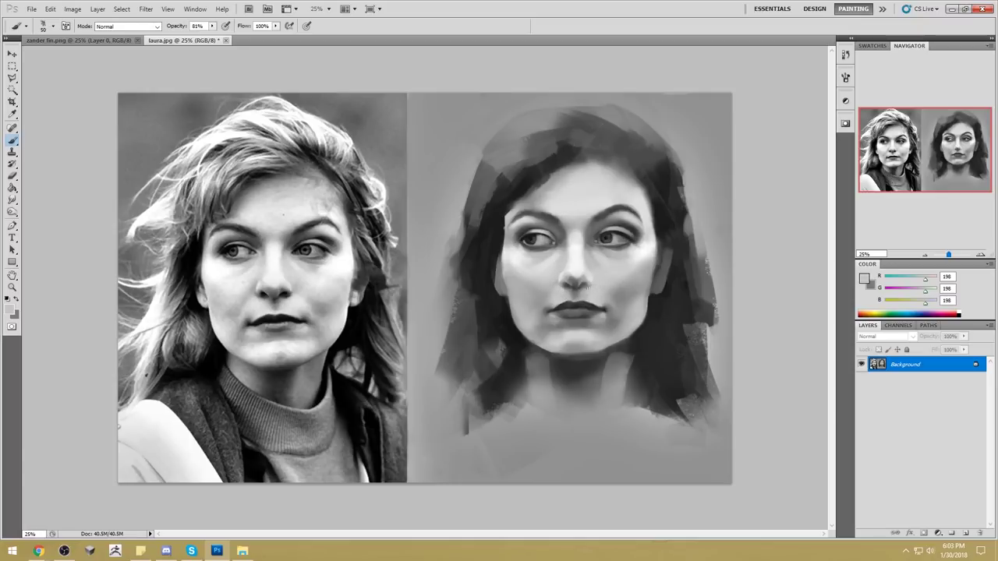
alt+click(586, 266)
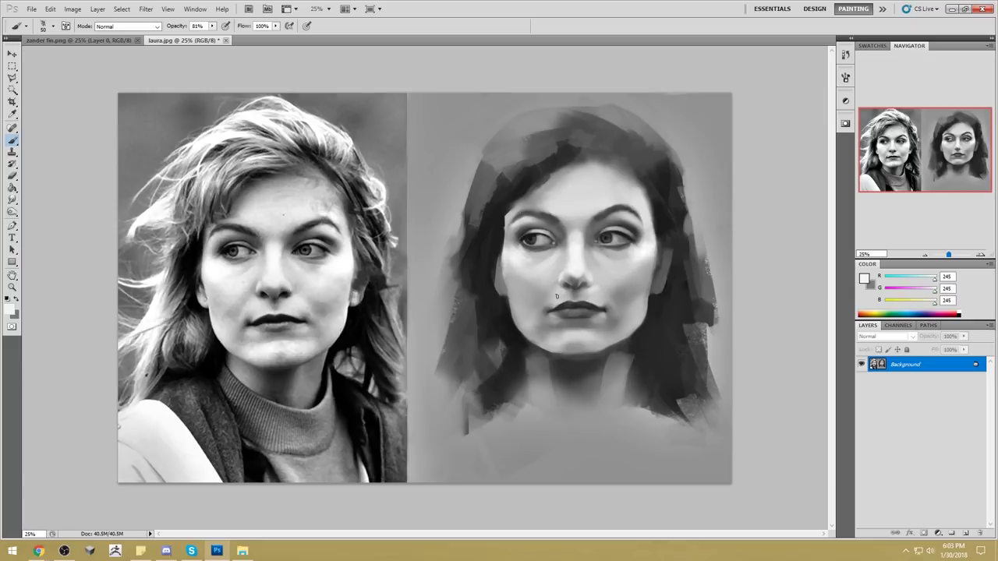
click(13, 200)
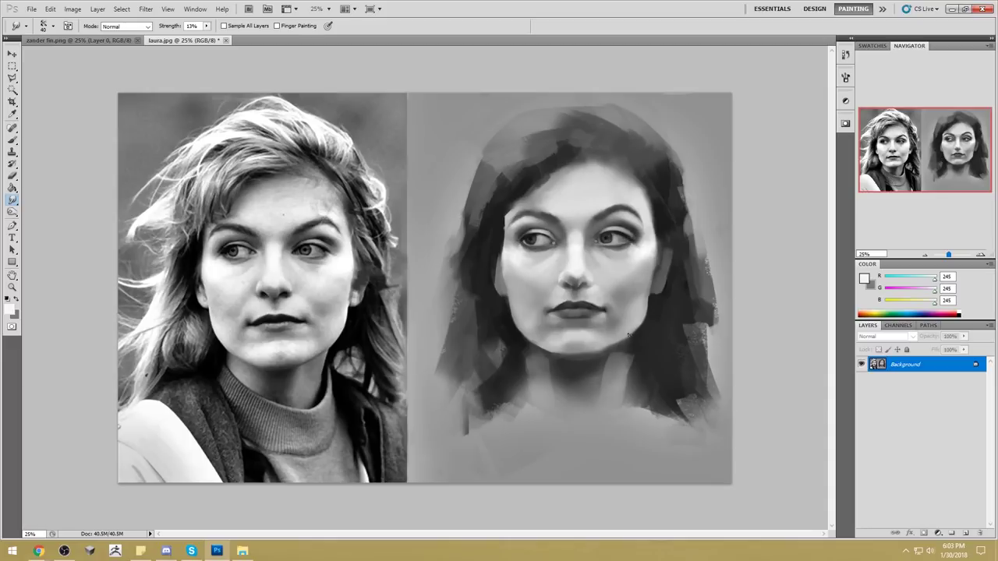
- Repaint the neck with a sampled mid-gray, enlarging the textured brush to 400 px
key(b)
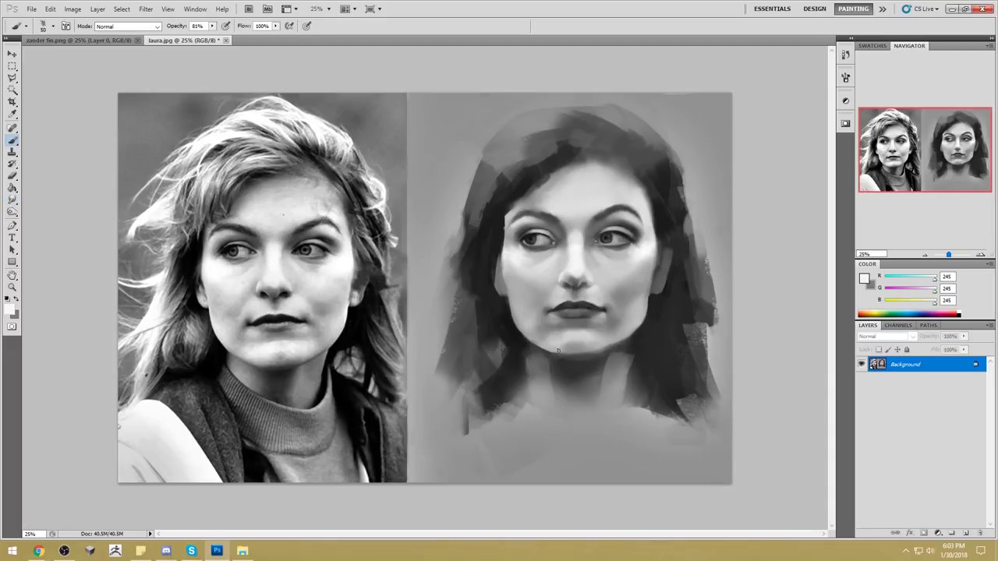
alt+click(547, 372)
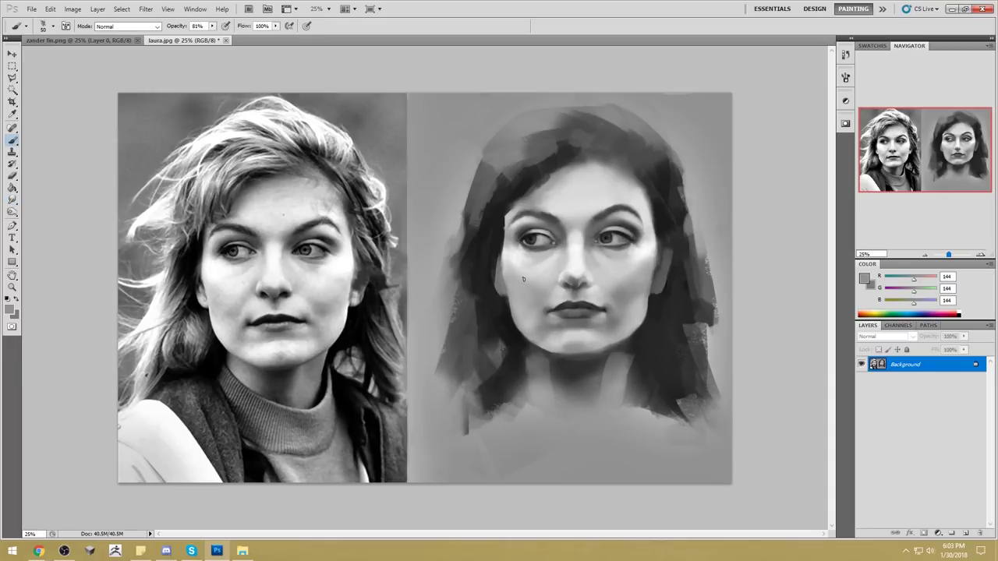
key(bracketright)
key(bracketright)
key(bracketright)
key(bracketright)
key(bracketright)
key(bracketright)
key(bracketright)
key(bracketright)
key(bracketright)
key(bracketright)
key(bracketright)
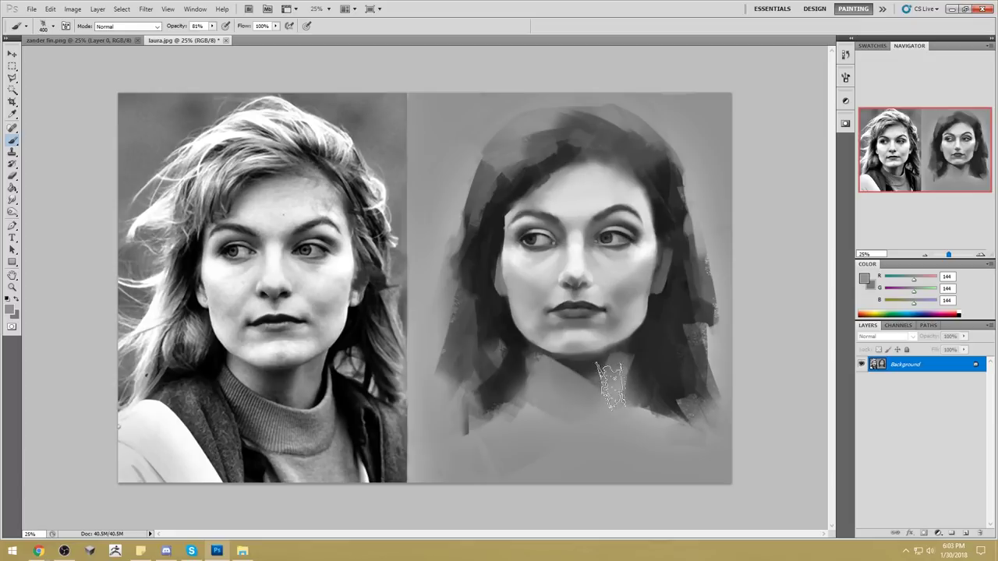
- Paint the hair on both sides of the neck and the shadow under the chin with a sampled dark tone
alt+click(624, 382)
mouse_move(665, 347)
mouse_down()
mouse_move(650, 388)
mouse_move(666, 379)
mouse_up()
mouse_move(500, 350)
mouse_down()
mouse_move(496, 405)
mouse_move(508, 372)
mouse_up()
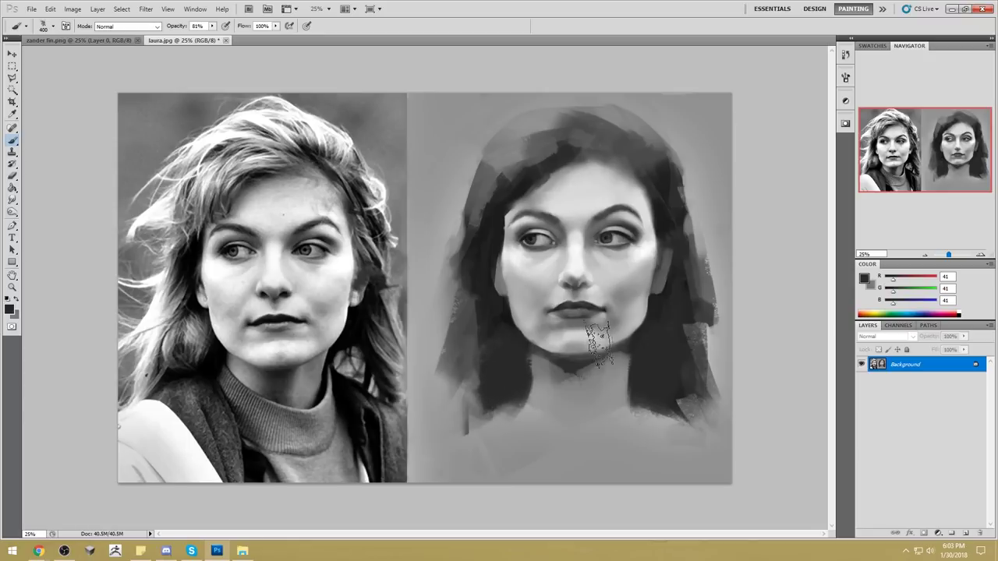
- Paint sampled light gray tones over the background around the top and sides of the painted head
key(ctrl+0)
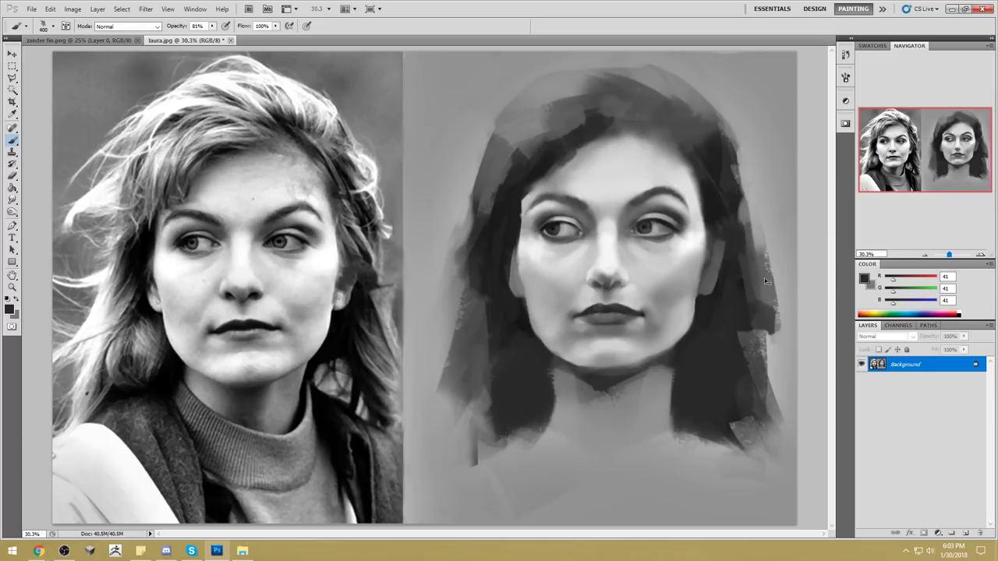
key(ctrl+minus)
key(ctrl+minus)
key(ctrl+minus)
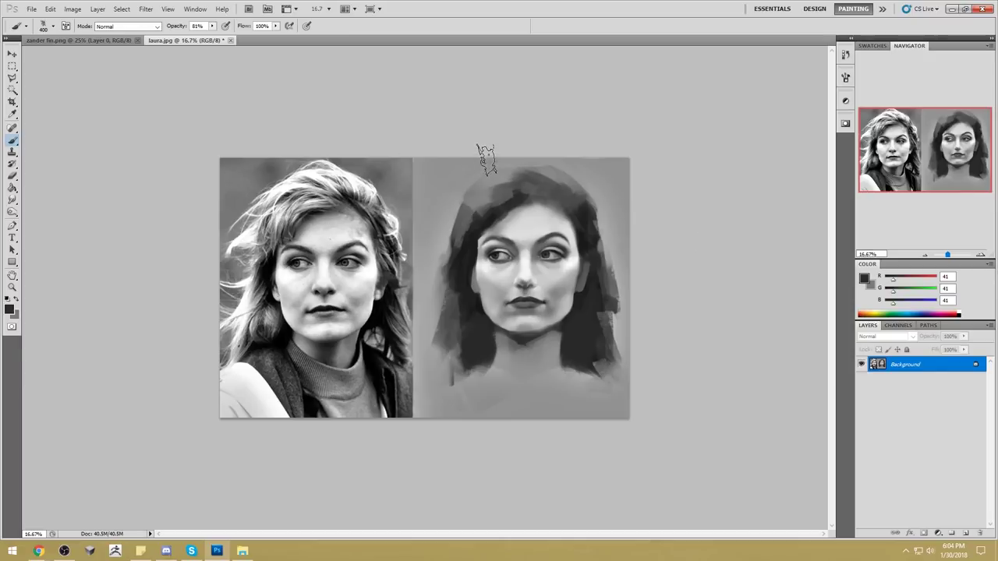
alt+click(506, 230)
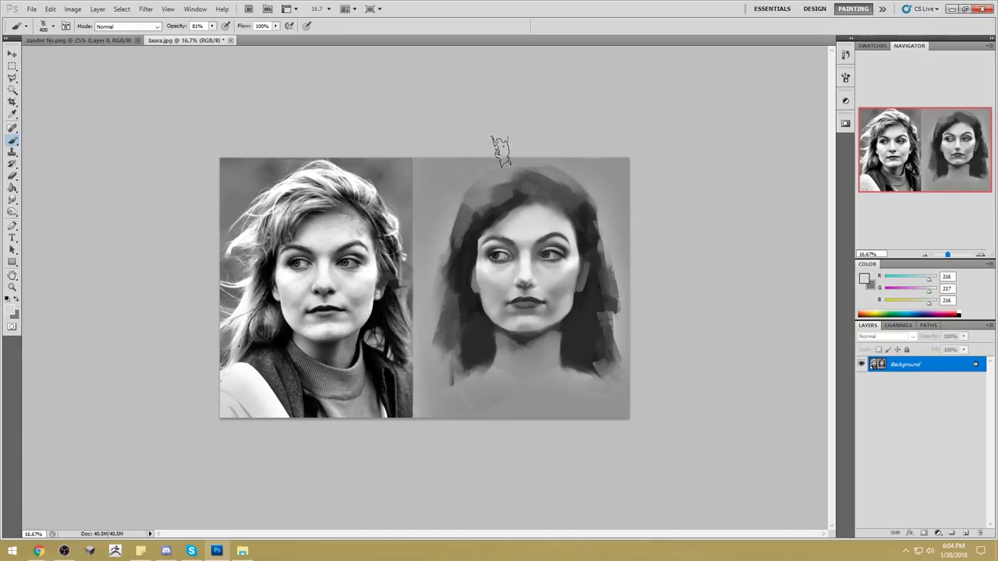
mouse_move(517, 153)
mouse_down()
mouse_move(626, 217)
mouse_move(600, 166)
mouse_move(624, 220)
mouse_move(620, 176)
mouse_move(629, 180)
mouse_move(632, 230)
mouse_up()
alt+click(570, 157)
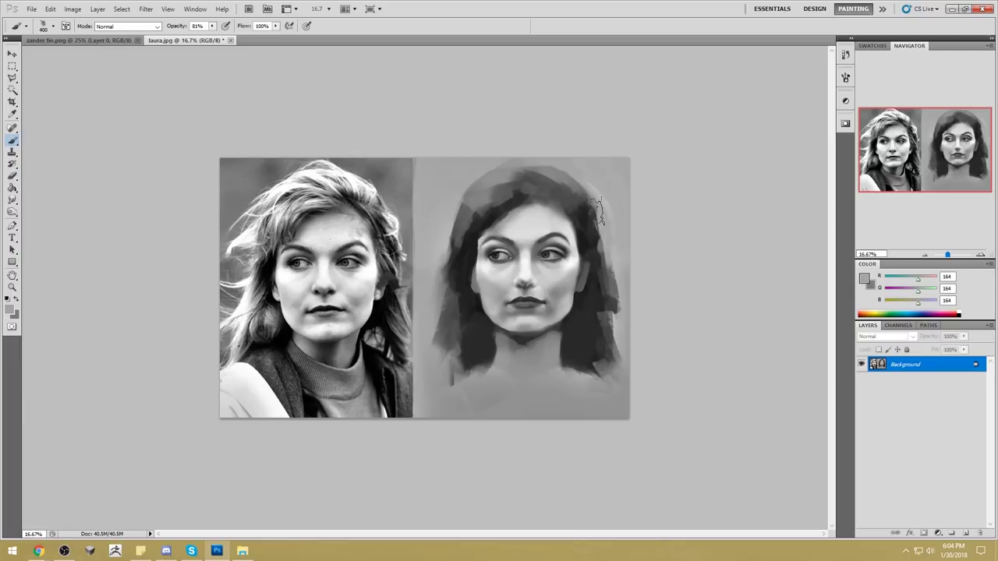
alt+click(607, 196)
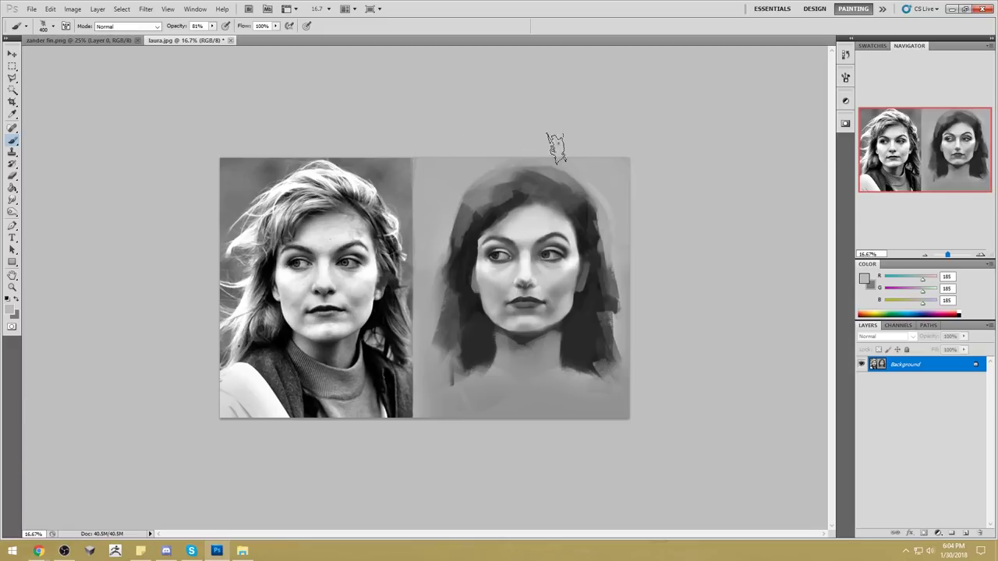
- Copy the whole image, revert the history to the first Paste in Place state, and paste the current version in place as a new layer
key(ctrl+a)
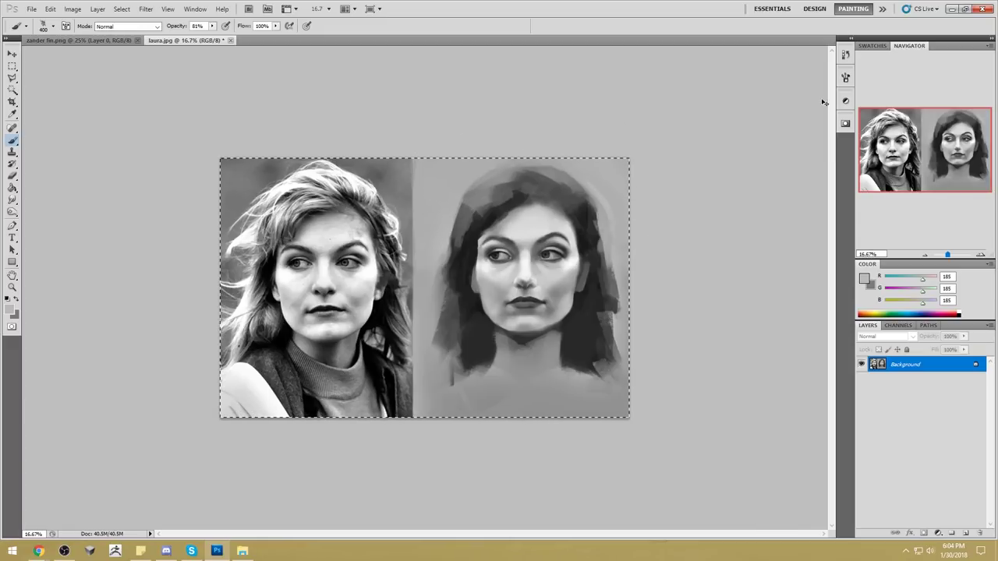
click(846, 56)
drag(831, 425, 821, 64)
click(821, 64)
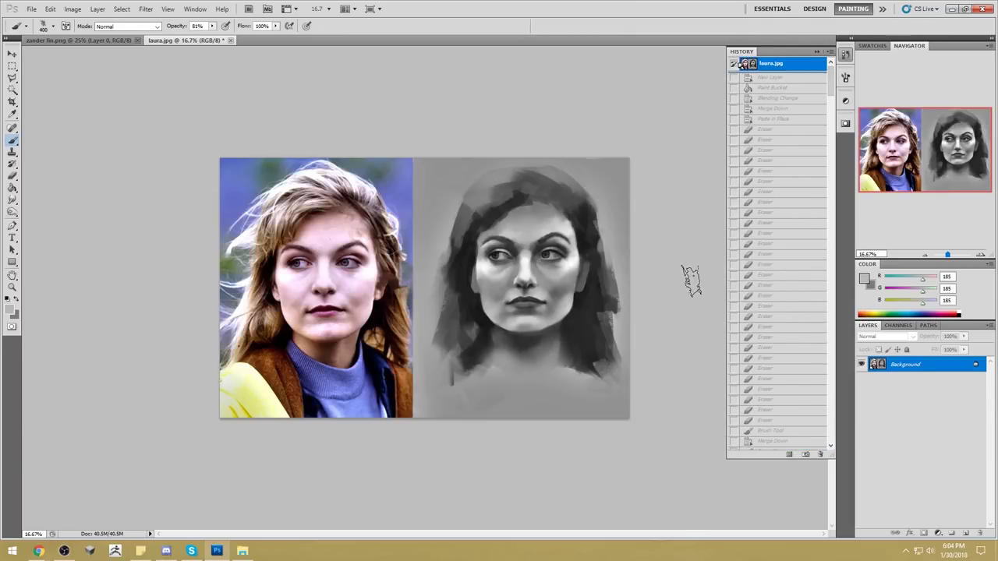
click(786, 99)
click(775, 118)
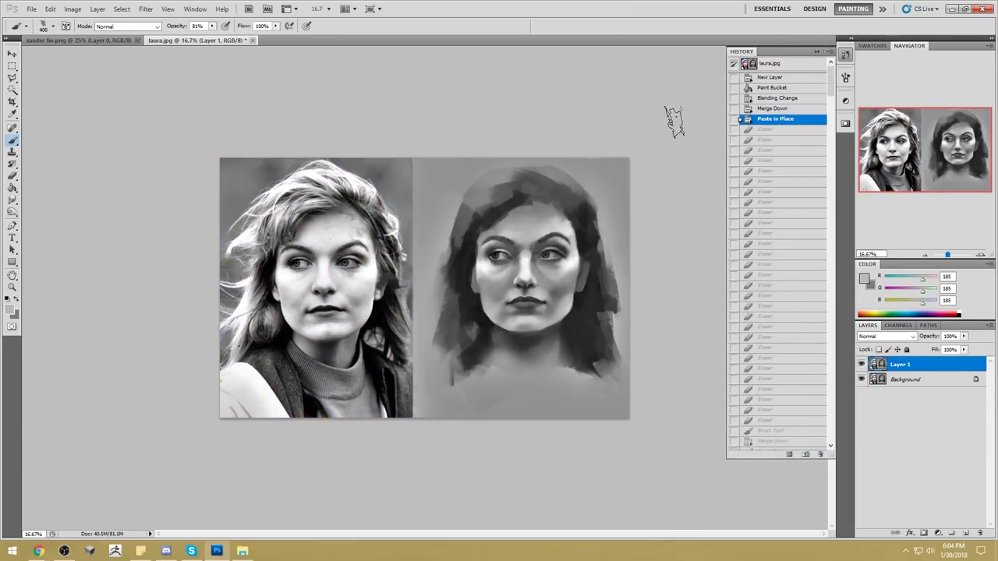
key(ctrl+shift+alt+n)
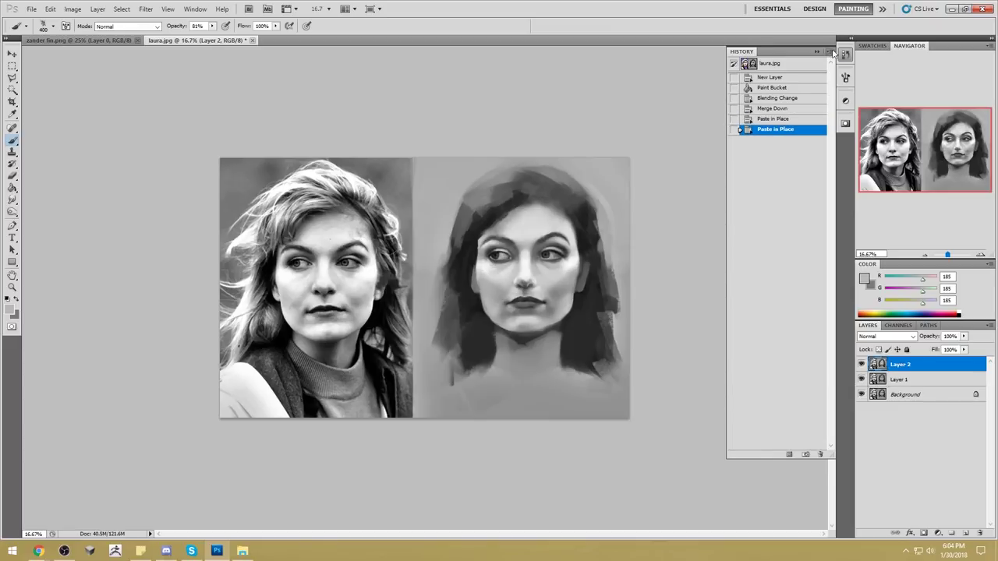
- Toggle Layer 2's visibility to compare the portrait before and after the edge blending, leaving the layer shown
click(817, 52)
click(861, 365)
click(861, 365)
click(861, 365)
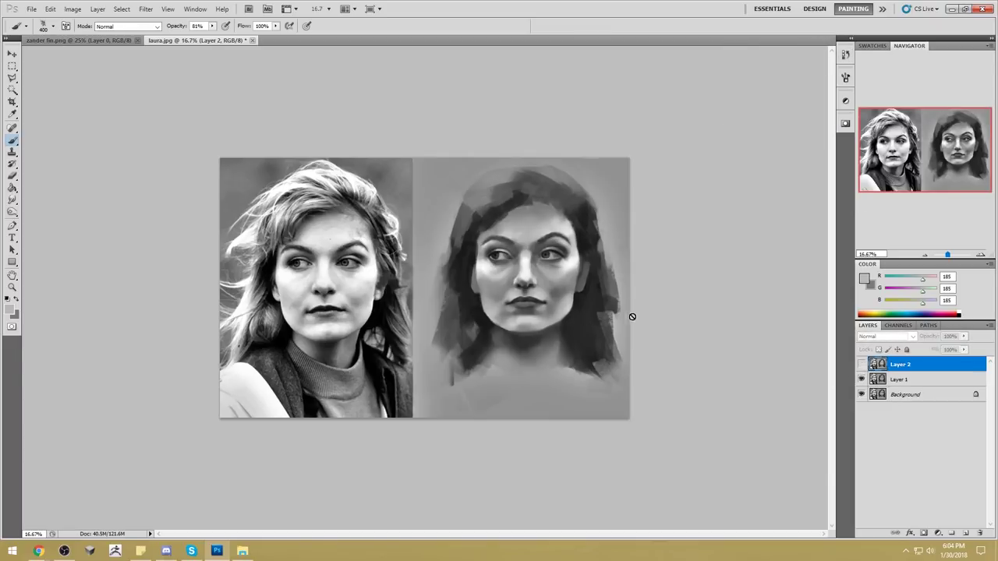
key(ctrl+plus)
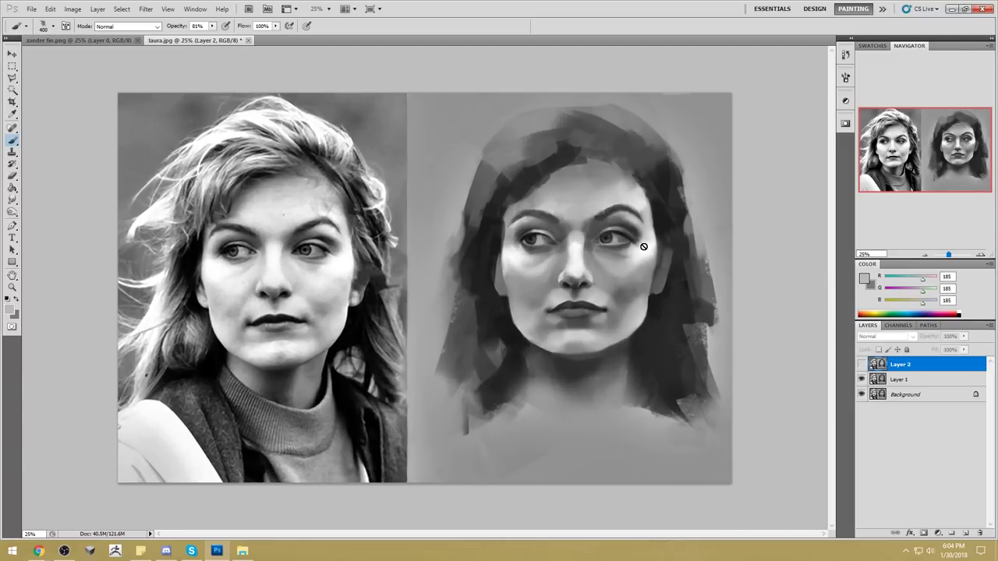
click(862, 365)
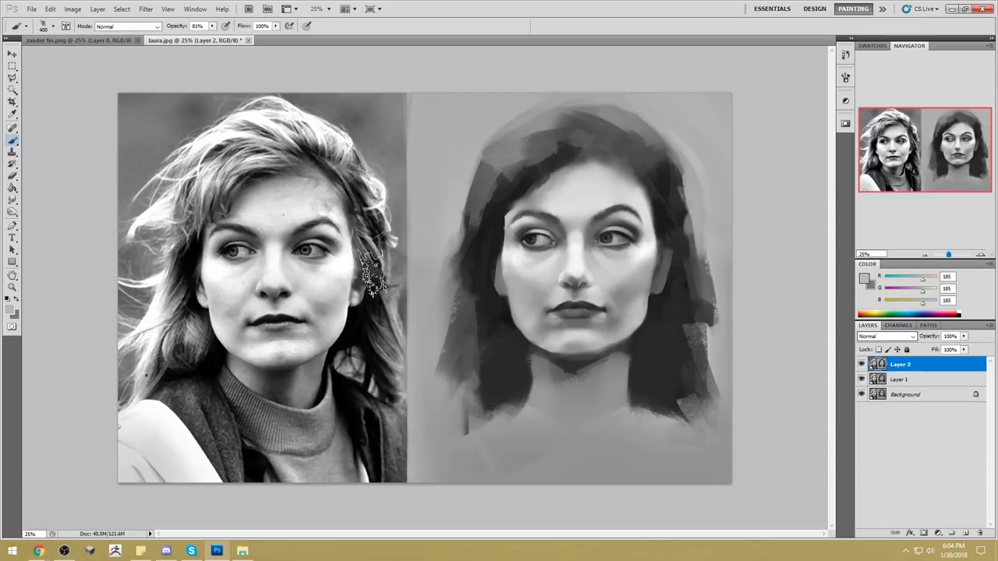
- Check the cheek tones of the reference photo in the foreground Color Picker and close it without applying a color
click(865, 279)
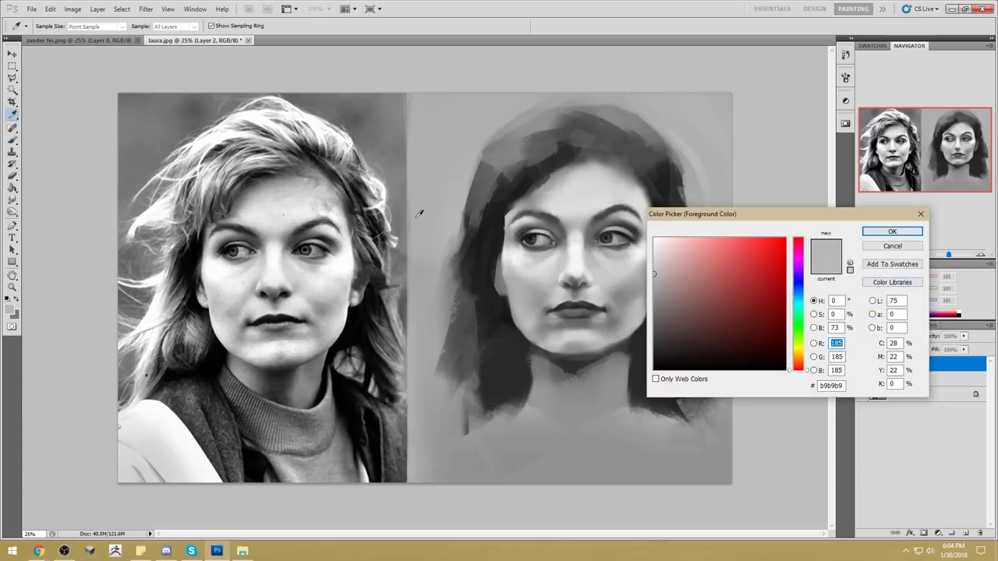
click(339, 263)
click(332, 258)
click(344, 266)
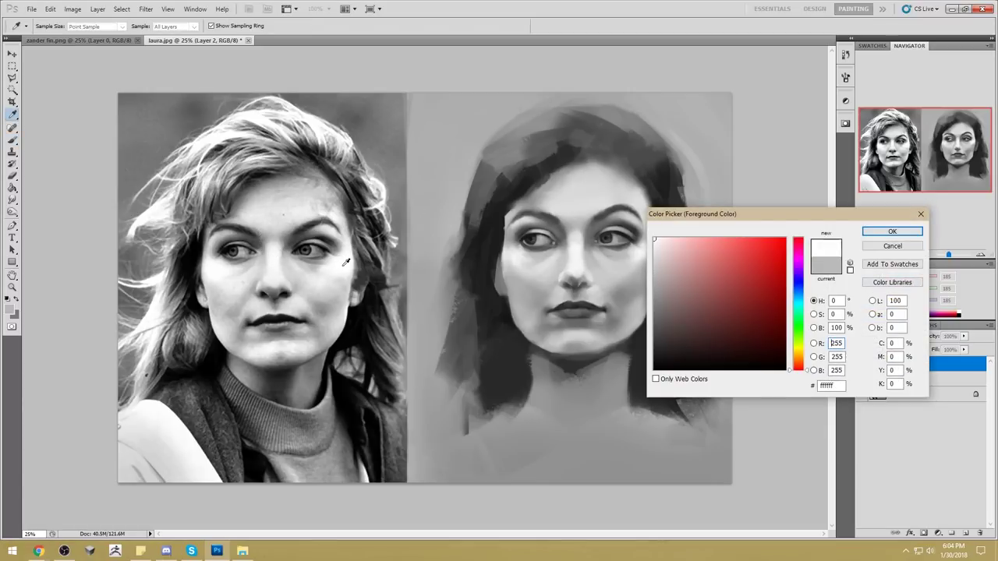
click(893, 247)
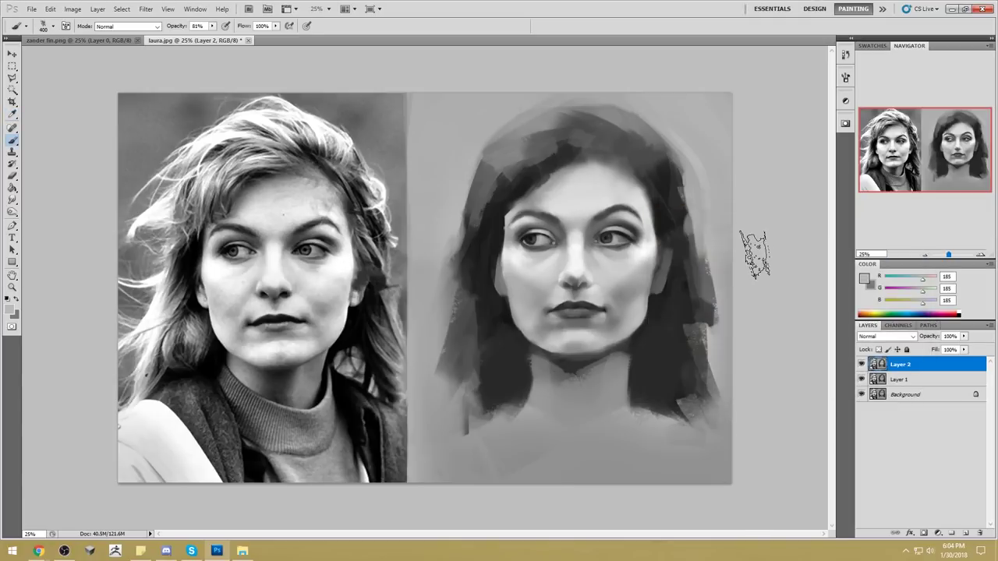
- Sample a mid-gray from the right-hand side of the painted face and switch to a soft round brush preset
alt+click(667, 216)
alt+click(646, 271)
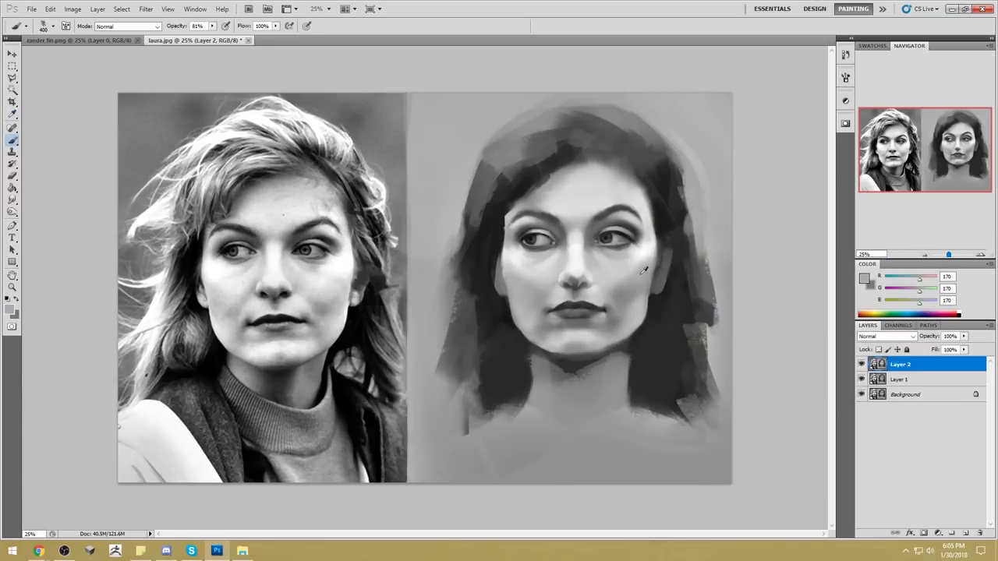
click(147, 26)
click(454, 176)
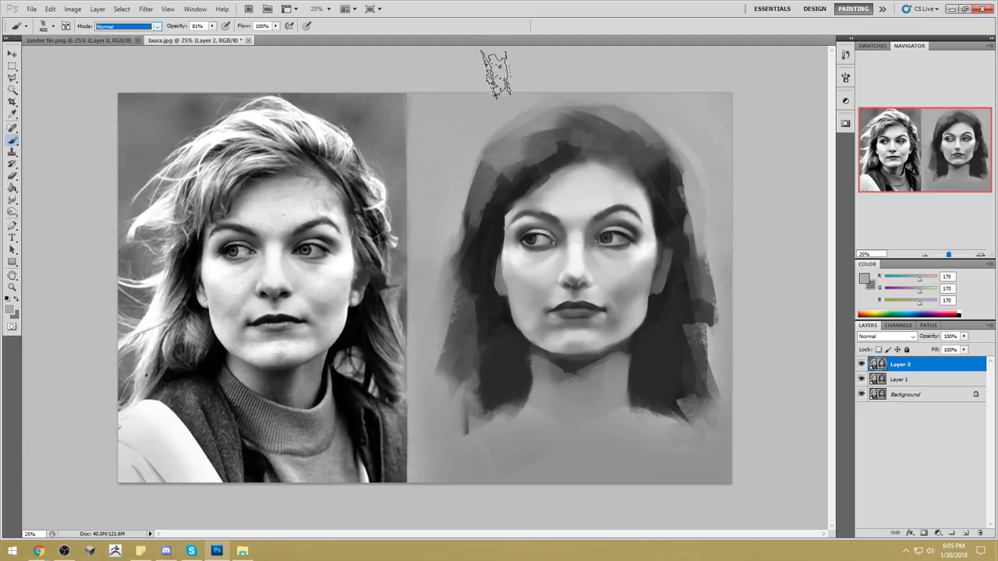
right_click(468, 102)
double_click(551, 212)
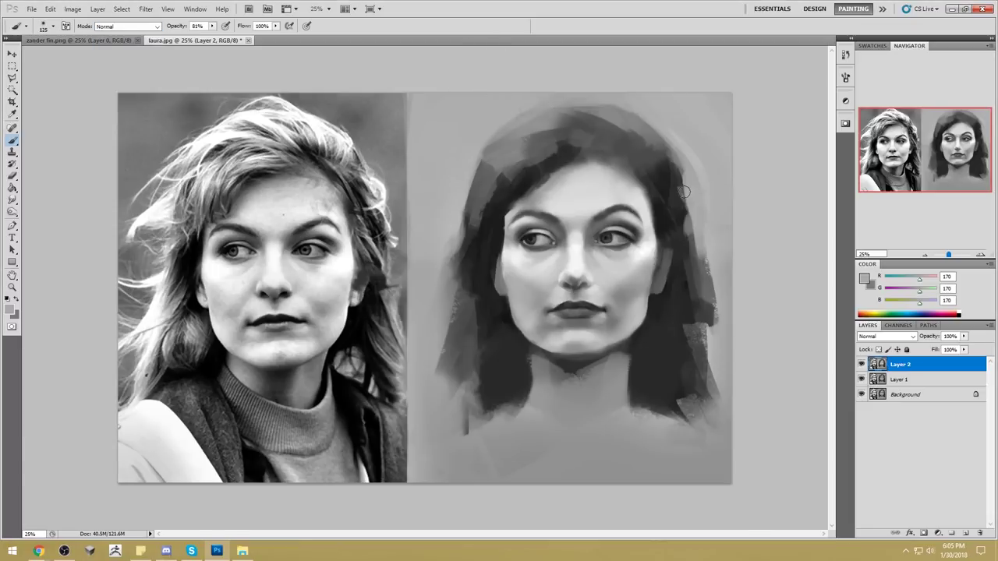
- Set the 1200 px soft brush to Darken at 37% opacity and shade the outer cheek beside the right-hand painted eye
click(126, 27)
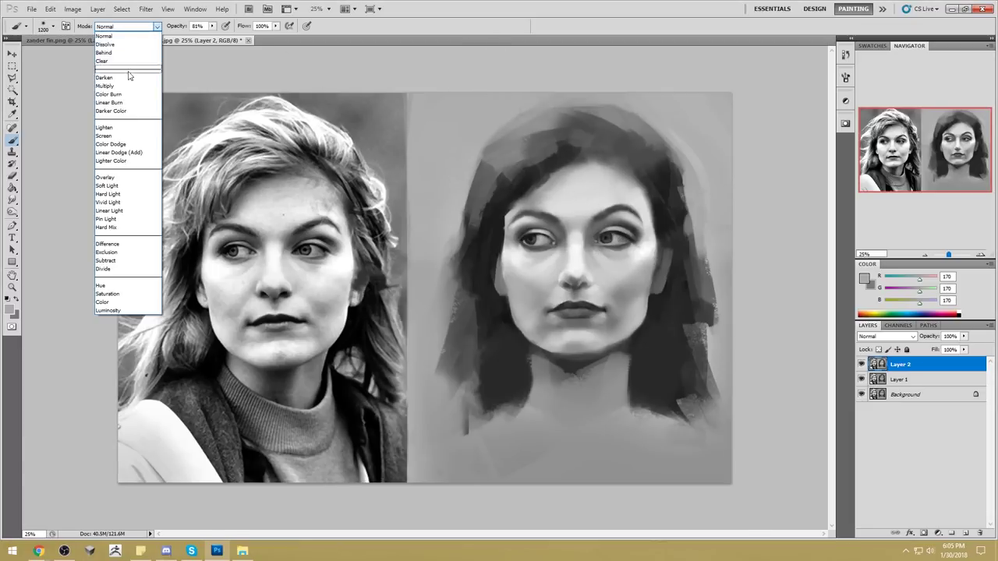
click(128, 79)
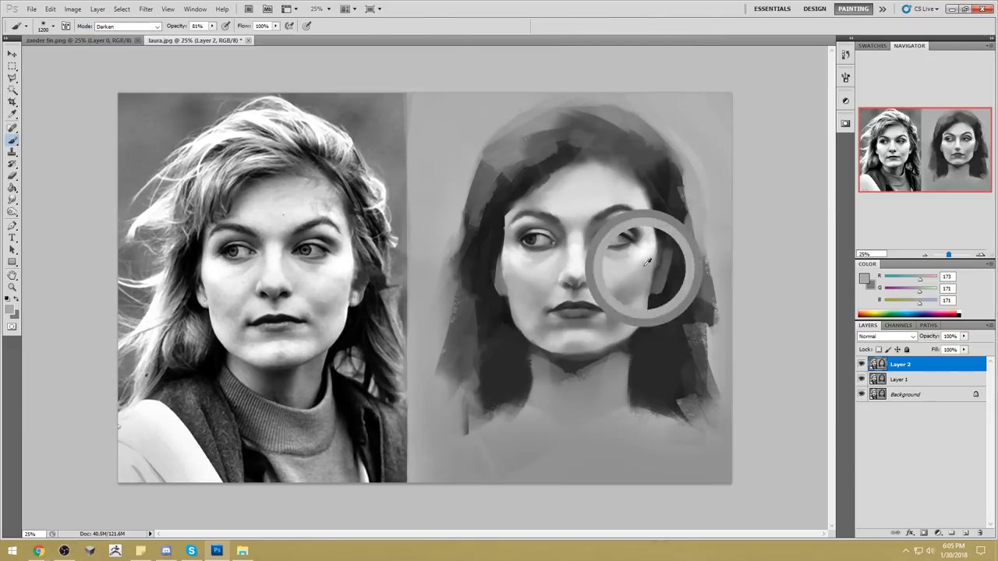
click(212, 26)
click(189, 36)
click(641, 251)
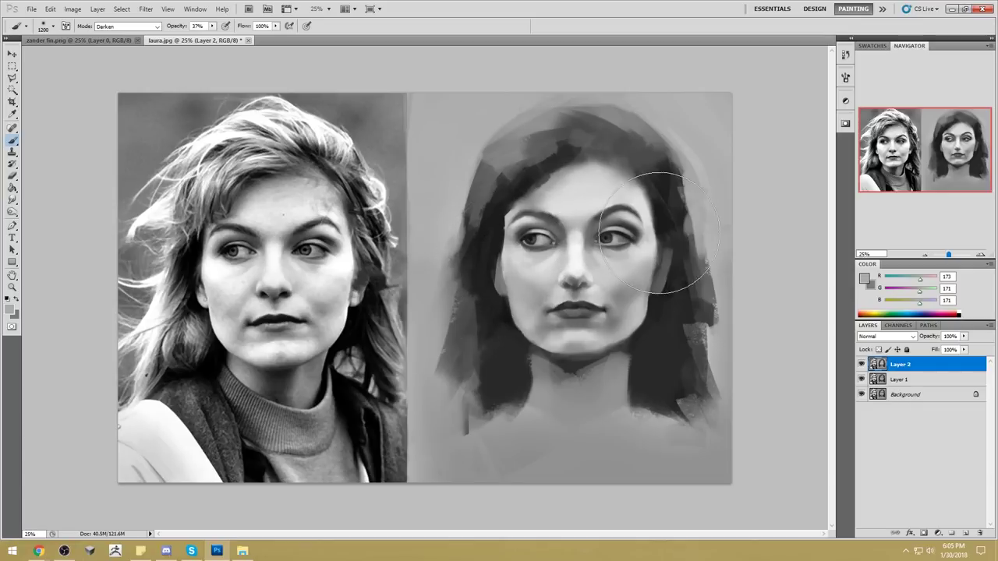
- Sample the dark hair tone beside the jaw and toggle Layer 2 and Layer 1 to compare the portrait with its earlier version
alt+click(658, 310)
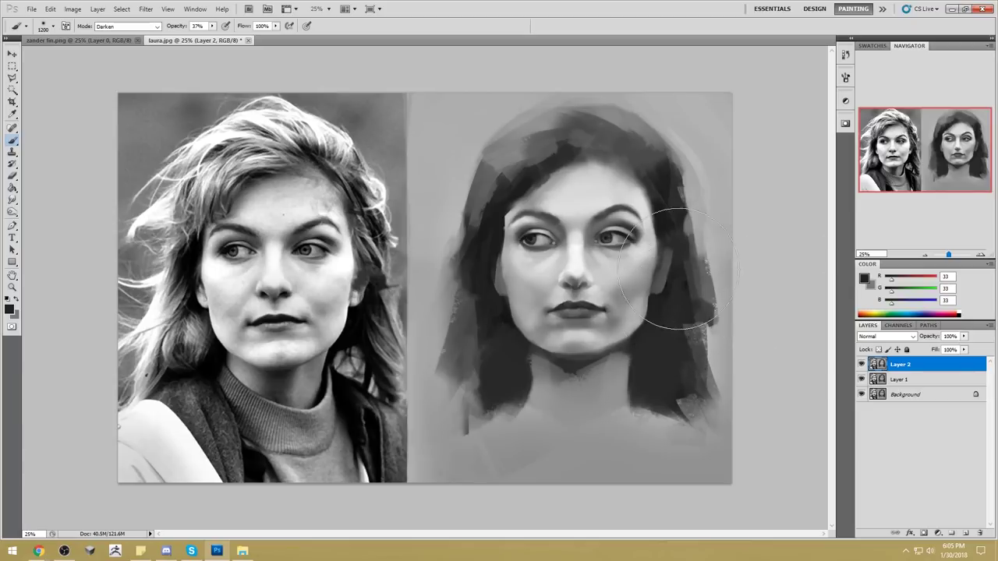
click(862, 365)
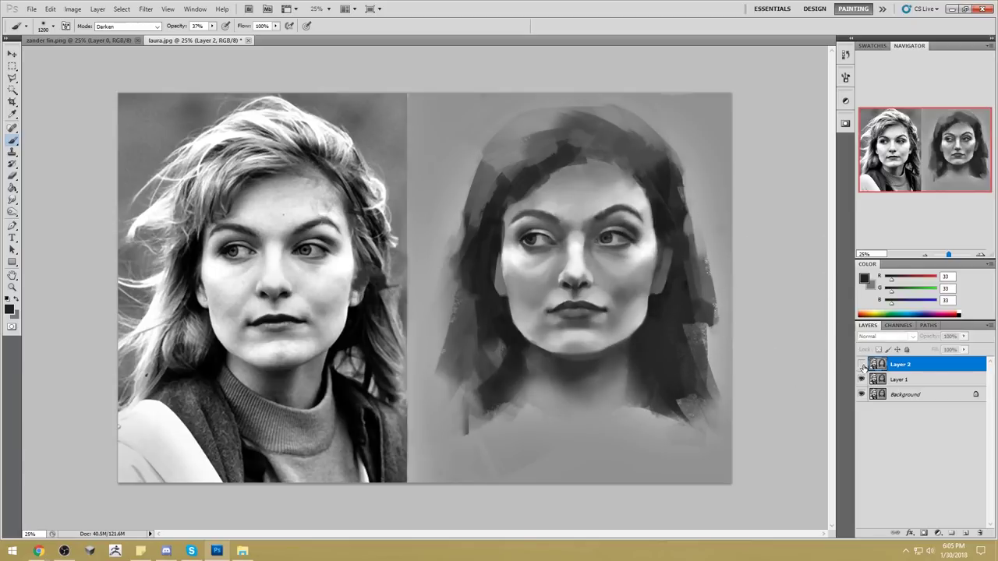
click(862, 365)
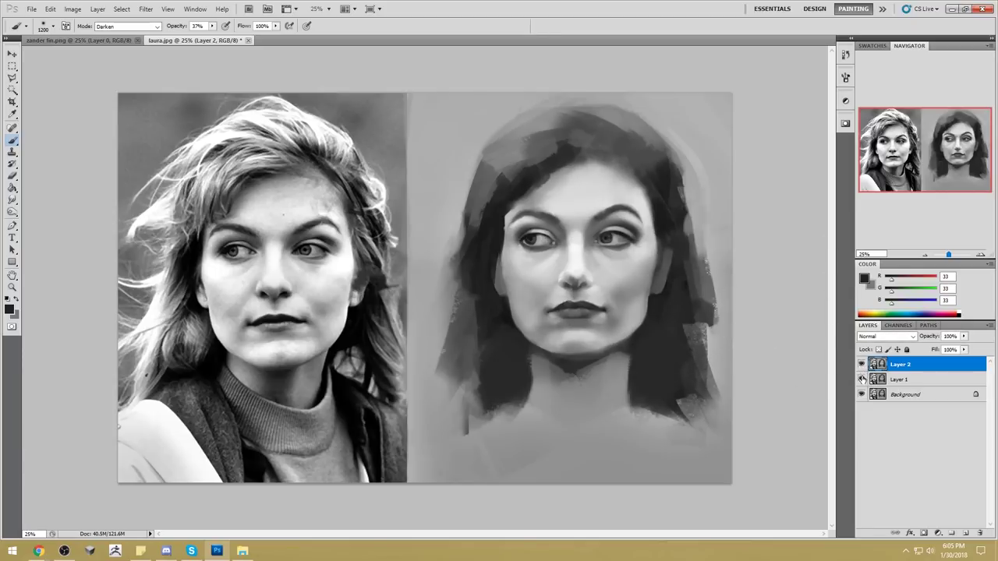
click(862, 365)
click(862, 365)
click(862, 365)
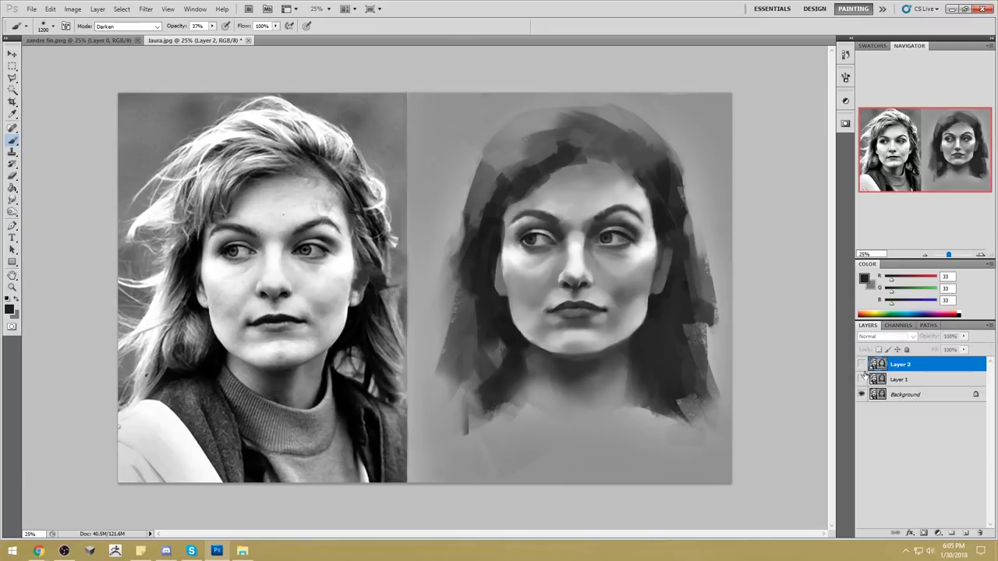
click(861, 365)
- Delete Layer 1 and make Layer 2 visible and active above the Background
click(925, 383)
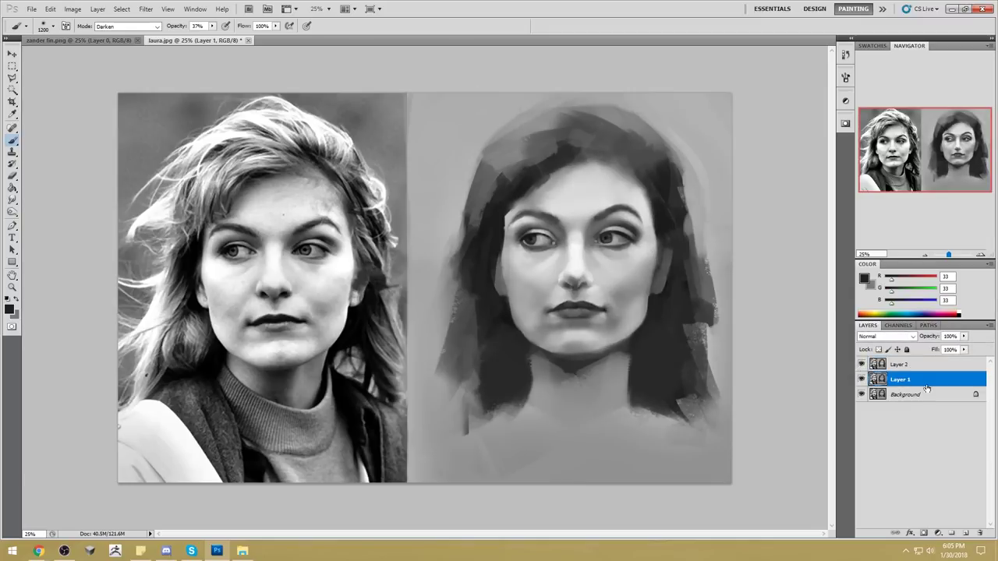
click(862, 379)
click(862, 365)
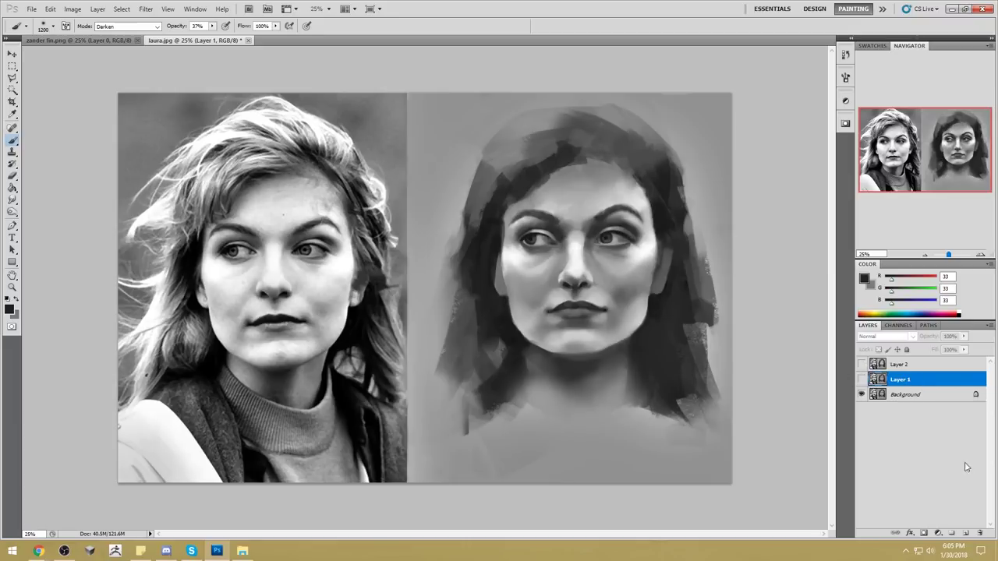
click(981, 535)
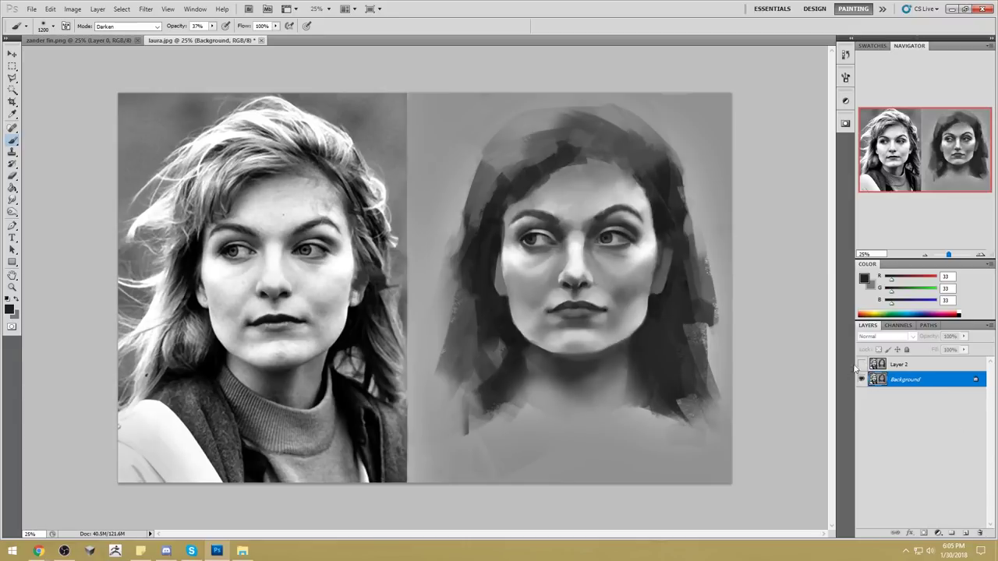
click(862, 364)
click(862, 365)
click(861, 365)
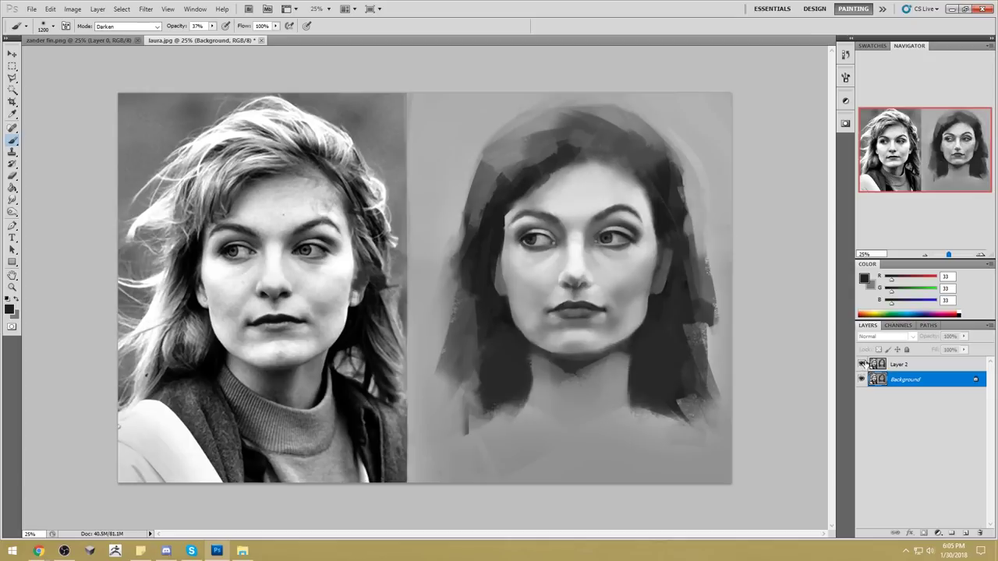
click(921, 366)
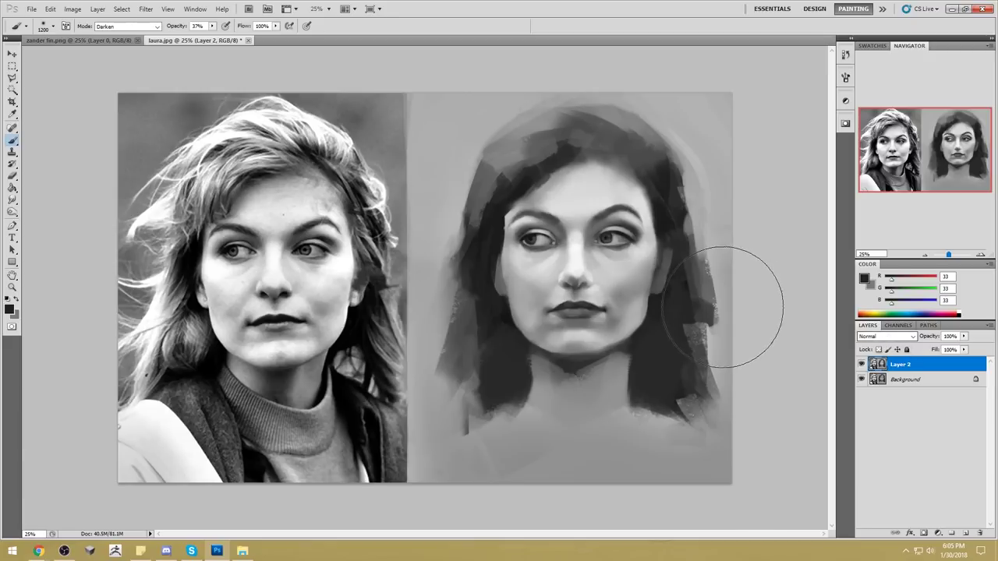
- Toggle Layer 2's visibility twice to compare the blended portrait with the Background, leaving the layer shown
click(861, 365)
click(862, 365)
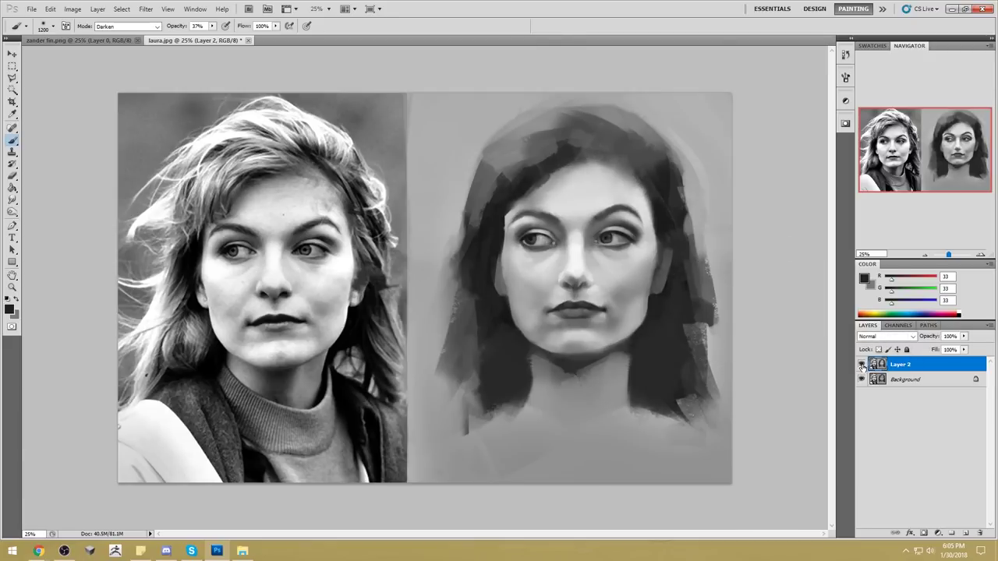
click(862, 365)
click(862, 365)
- Sample the dark upper-lip tone and darken both nostrils with the textured brush preset reduced from 80 to 25 px, keeping Darken at 37% opacity
alt+click(669, 236)
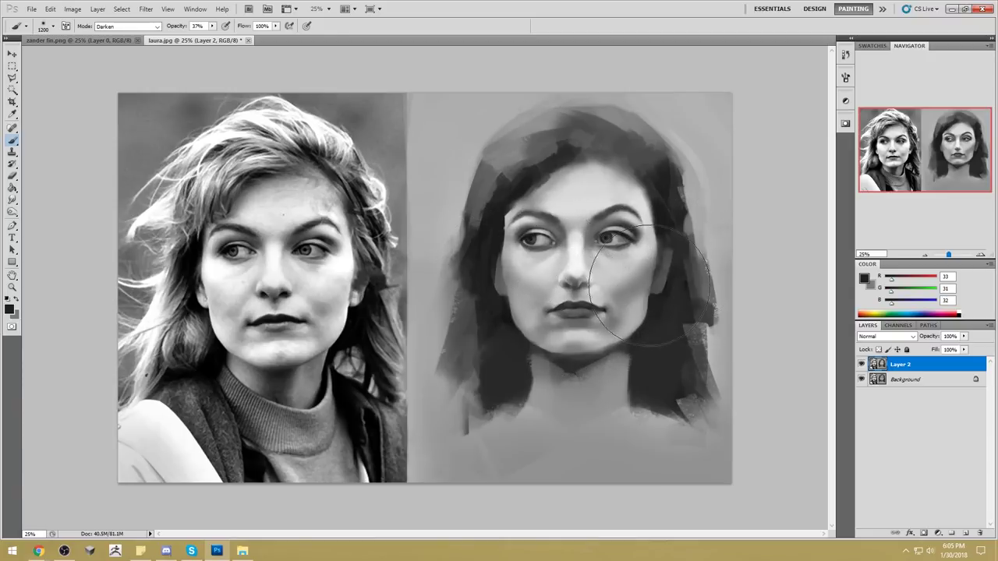
key(z)
drag(527, 242, 646, 326)
key(b)
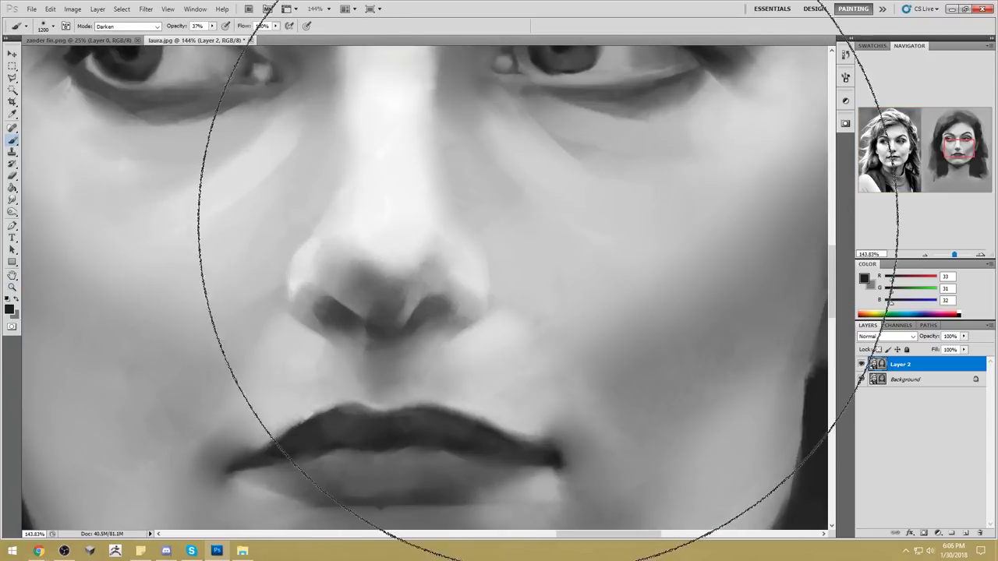
right_click(620, 239)
click(693, 309)
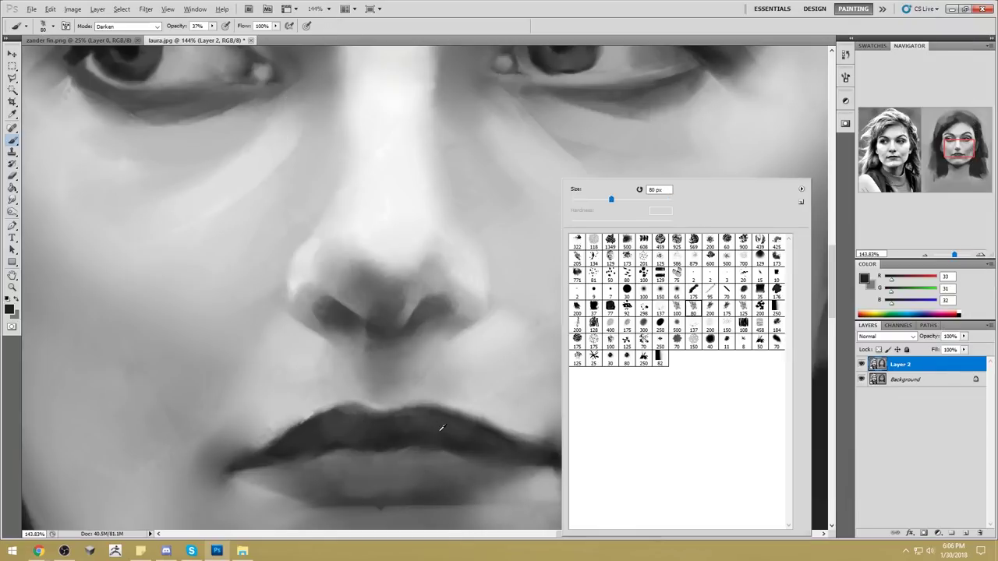
alt+click(449, 443)
key(bracketleft)
key(bracketleft)
key(bracketleft)
key(bracketleft)
key(bracketleft)
key(bracketleft)
key(bracketleft)
key(bracketleft)
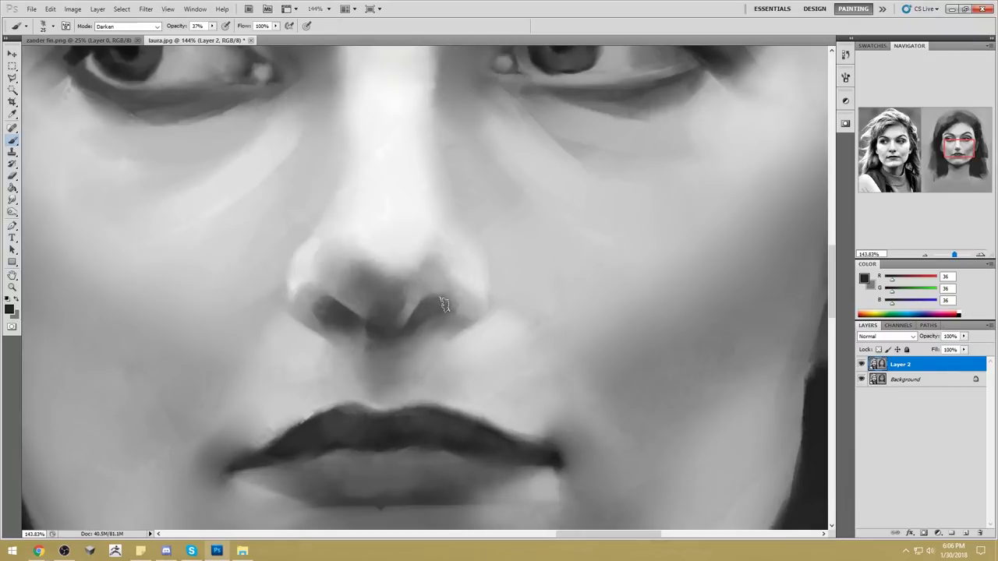
mouse_move(442, 303)
mouse_down()
mouse_move(424, 306)
mouse_move(441, 308)
mouse_move(435, 315)
mouse_up()
mouse_move(340, 309)
mouse_down()
mouse_move(327, 305)
mouse_move(336, 310)
mouse_up()
- Set the brush to Normal at 100% opacity and paint around the right-hand nostril with a gray sampled from the nose
alt+click(346, 291)
click(127, 26)
click(109, 33)
mouse_move(211, 25)
mouse_down()
mouse_move(225, 39)
mouse_move(257, 42)
mouse_up()
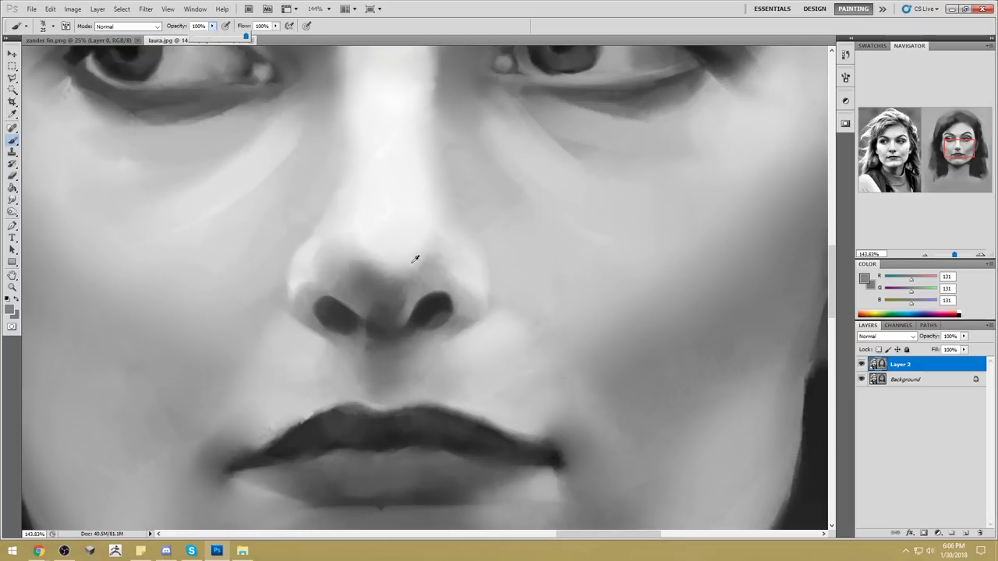
alt+click(431, 283)
drag(439, 283, 405, 315)
alt+click(325, 283)
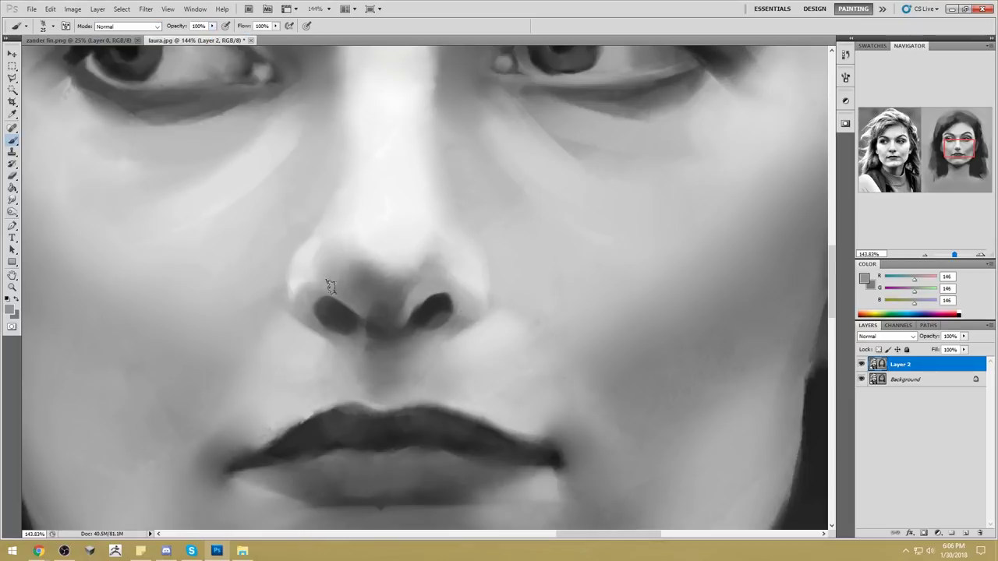
- Blend the underside of the nose and both nostrils with the Smudge tool at 13% strength
right_click(13, 200)
click(59, 216)
mouse_move(374, 303)
mouse_down()
mouse_move(351, 275)
mouse_move(352, 293)
mouse_move(374, 289)
mouse_up()
mouse_move(425, 314)
mouse_down()
mouse_move(443, 315)
mouse_move(416, 336)
mouse_move(437, 310)
mouse_move(438, 335)
mouse_move(434, 305)
mouse_up()
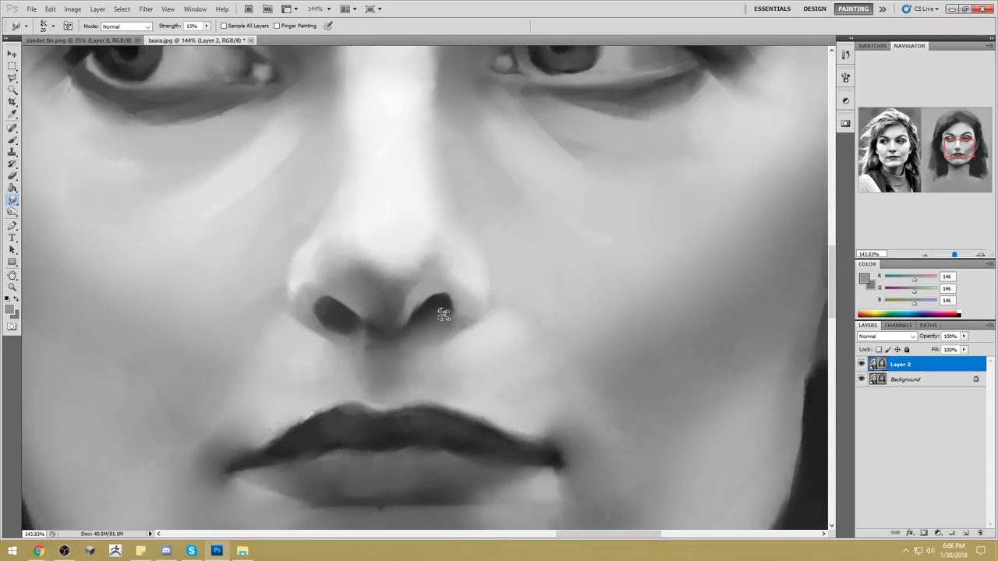
mouse_move(341, 319)
mouse_down()
mouse_move(325, 323)
mouse_move(335, 331)
mouse_move(322, 314)
mouse_move(358, 341)
mouse_move(345, 319)
mouse_move(363, 346)
mouse_move(343, 333)
mouse_up()
- Deepen the upper edges of both nostrils with a 10 px brush in the near-black of the pupil, and soften them with the Smudge tool
key(b)
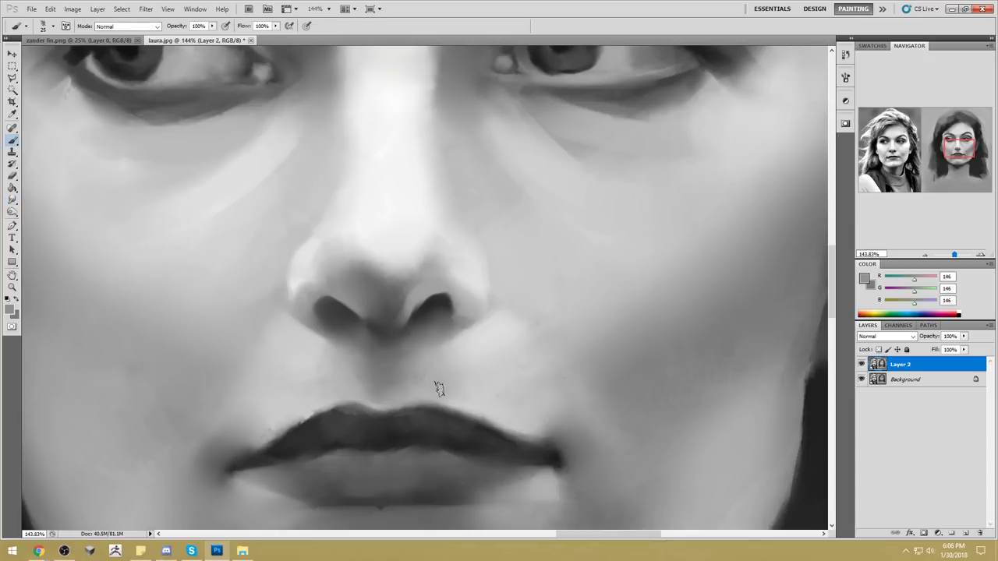
drag(572, 47, 585, 134)
alt+click(578, 124)
drag(451, 383, 428, 397)
mouse_move(344, 388)
mouse_down()
mouse_move(365, 400)
mouse_move(336, 386)
mouse_up()
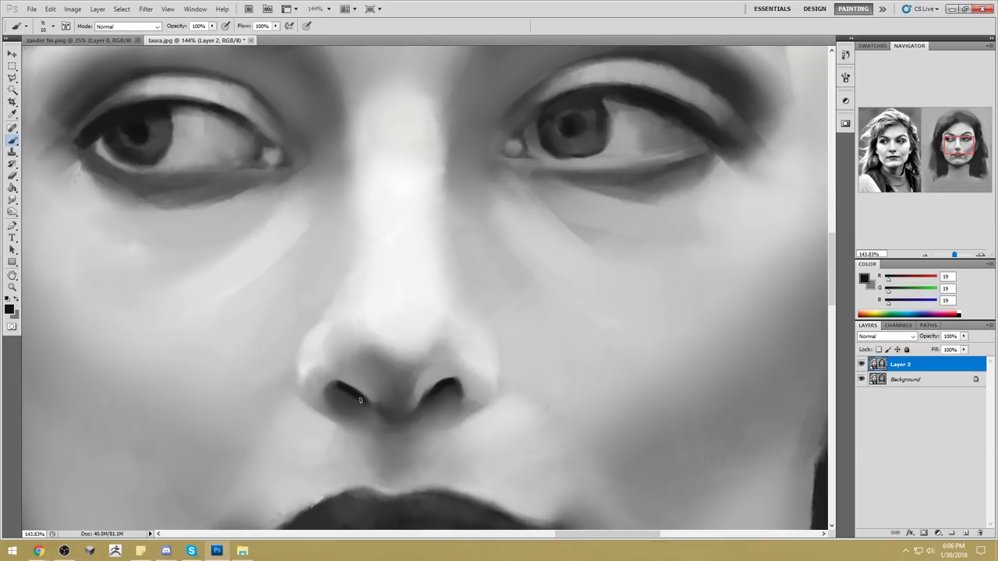
key(r)
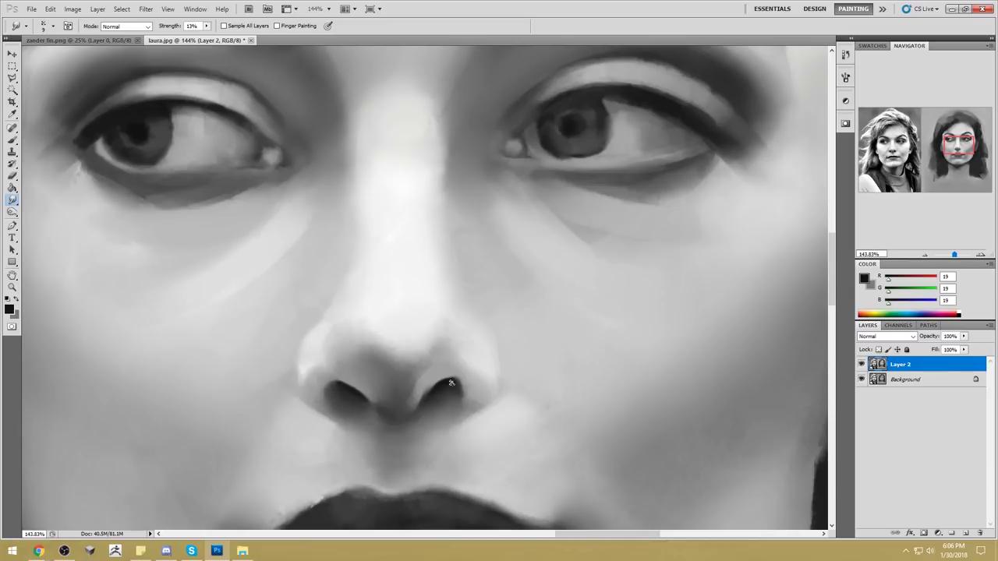
- Fit the whole image in view and toggle Layer 2 to compare the portrait before and after the nose work
key(ctrl+0)
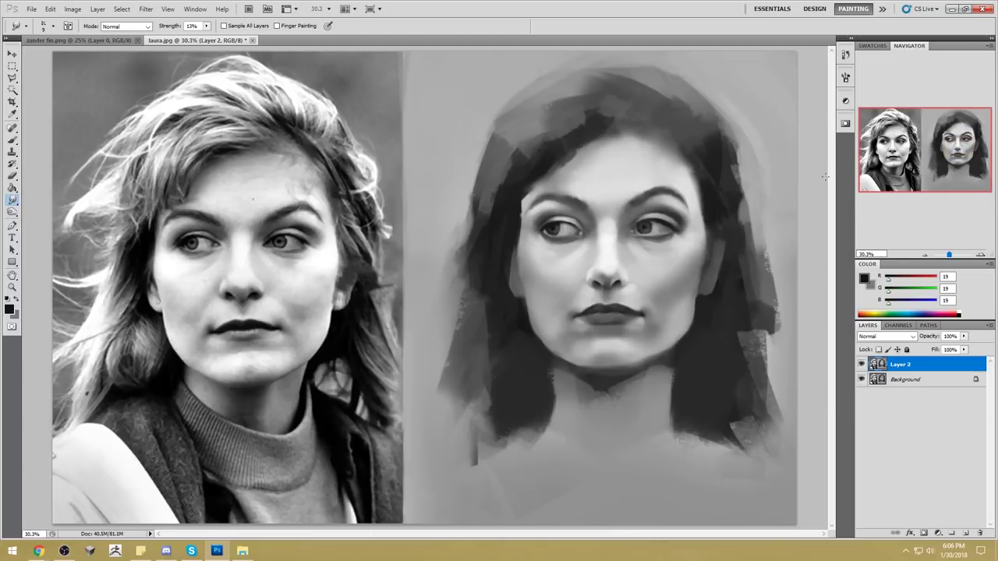
click(861, 364)
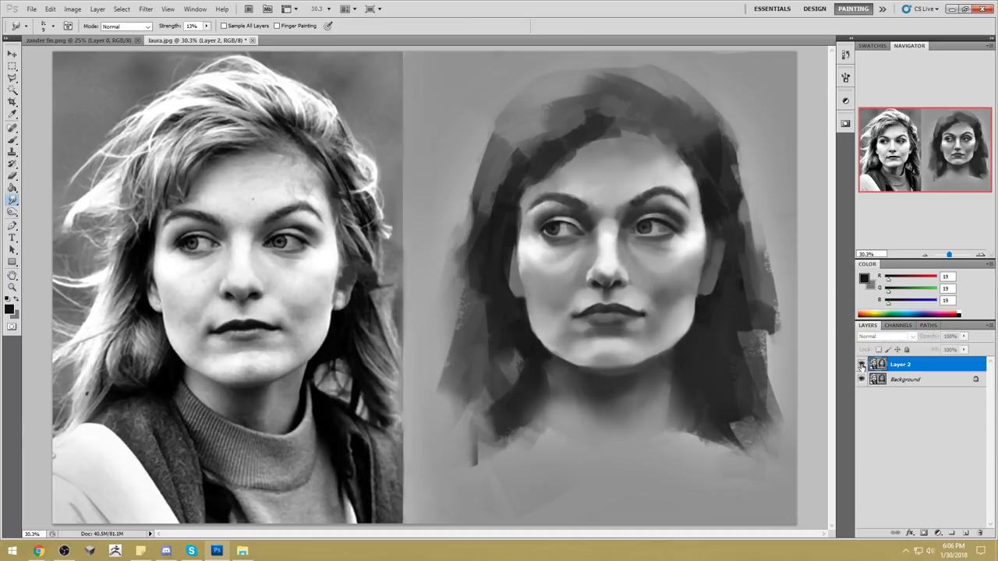
click(862, 364)
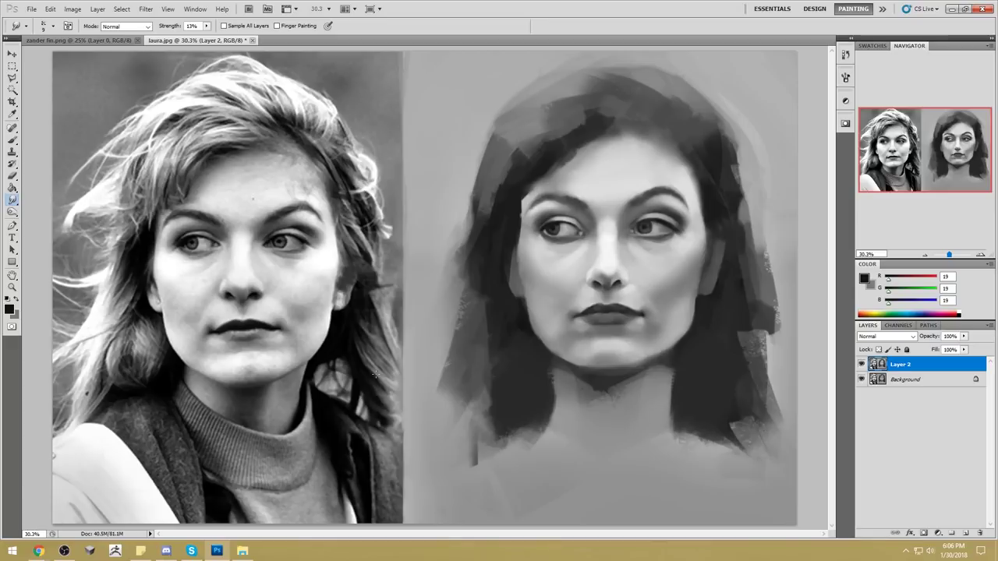
- Choose the 100 px soft round brush, set it to Darken, sample the reference photo's light cheek and enlarge the brush to 1200 px
key(b)
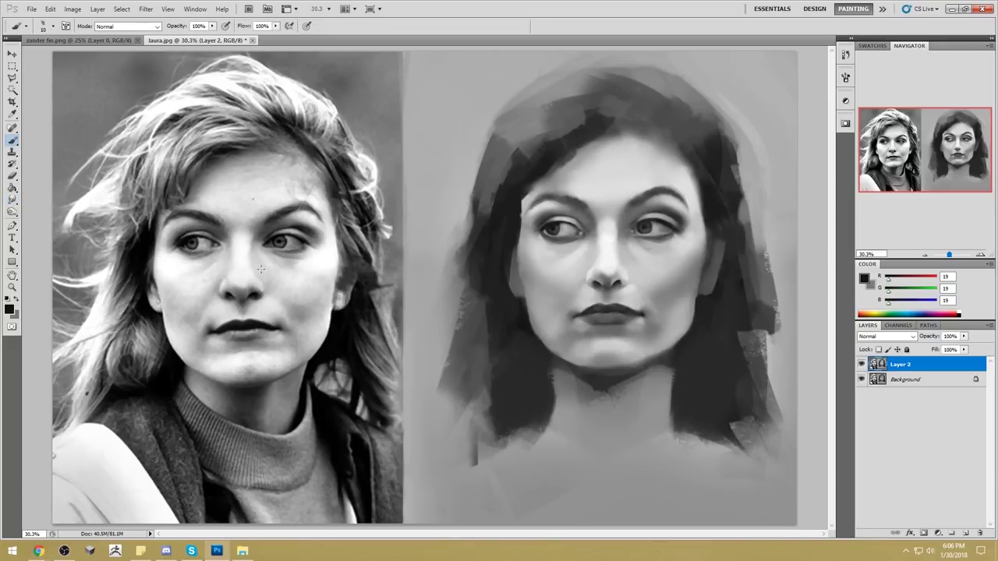
right_click(296, 240)
click(381, 290)
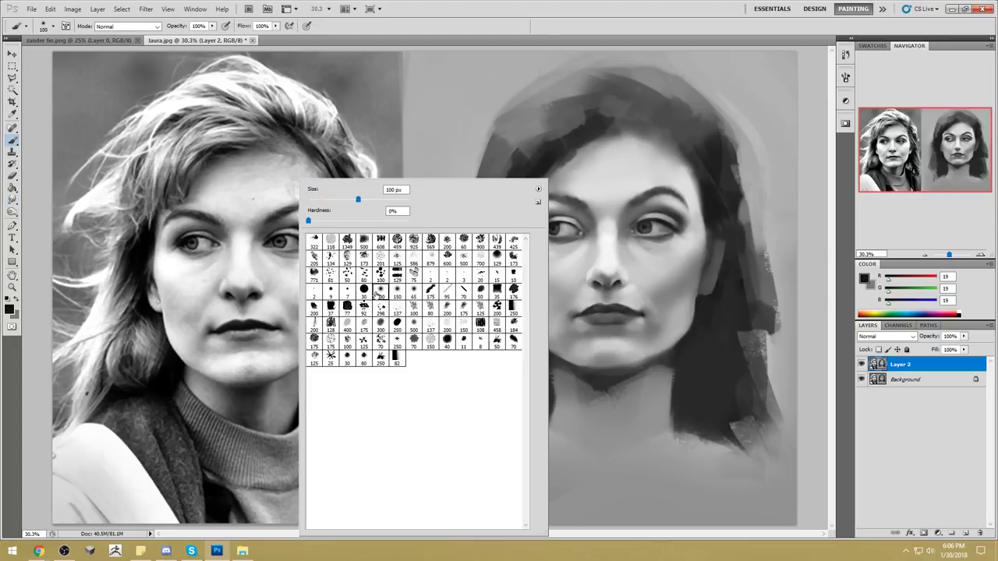
alt+click(280, 281)
click(135, 26)
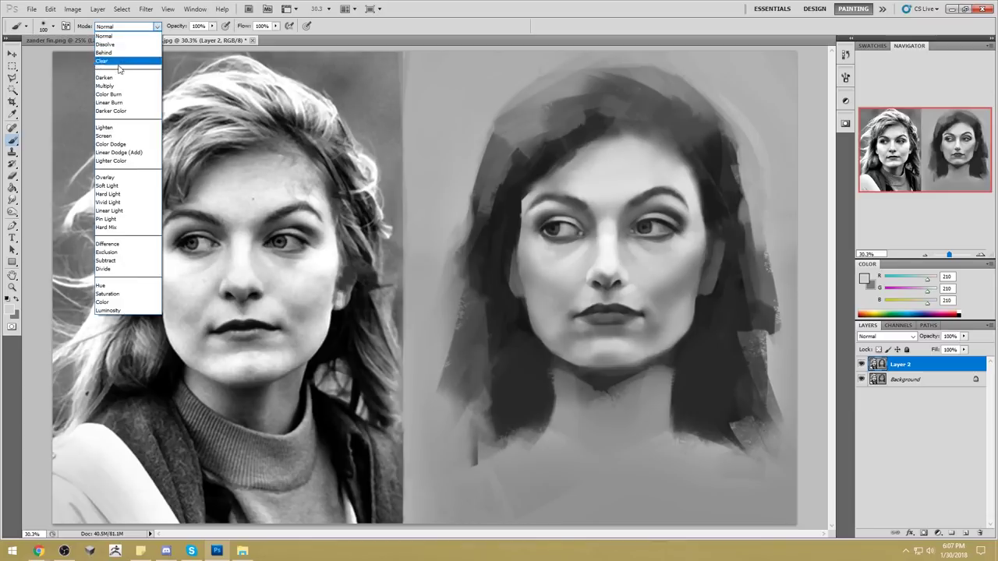
click(125, 70)
alt+click(275, 255)
key(bracketright)
key(bracketright)
key(bracketright)
key(bracketright)
key(bracketright)
key(bracketright)
key(bracketright)
key(bracketright)
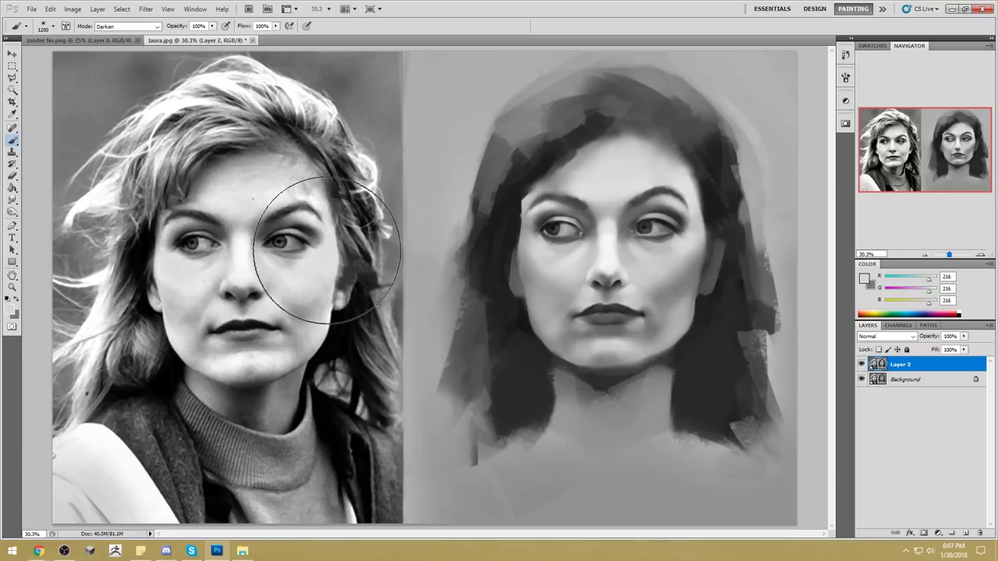
- Sample the reference photo's outer cheek and the dark hair beside it, and set the brush opacity to 49%
alt+click(302, 280)
alt+click(306, 270)
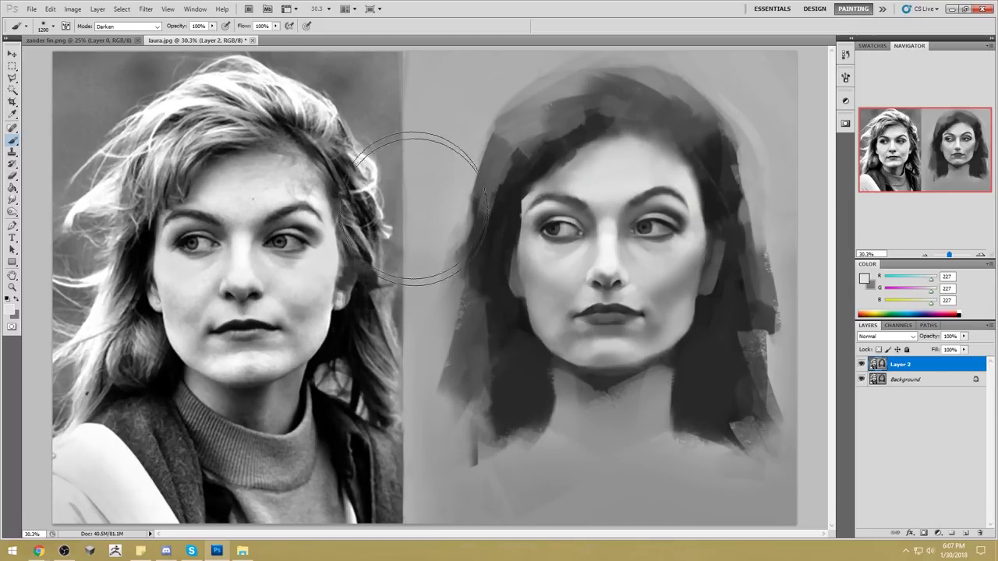
alt+click(354, 271)
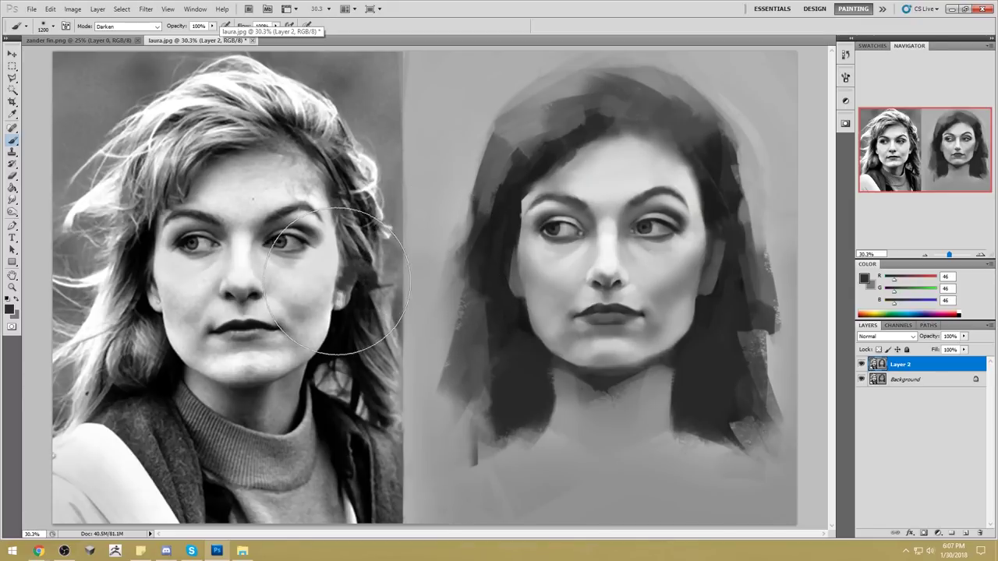
alt+click(353, 271)
drag(212, 26, 189, 39)
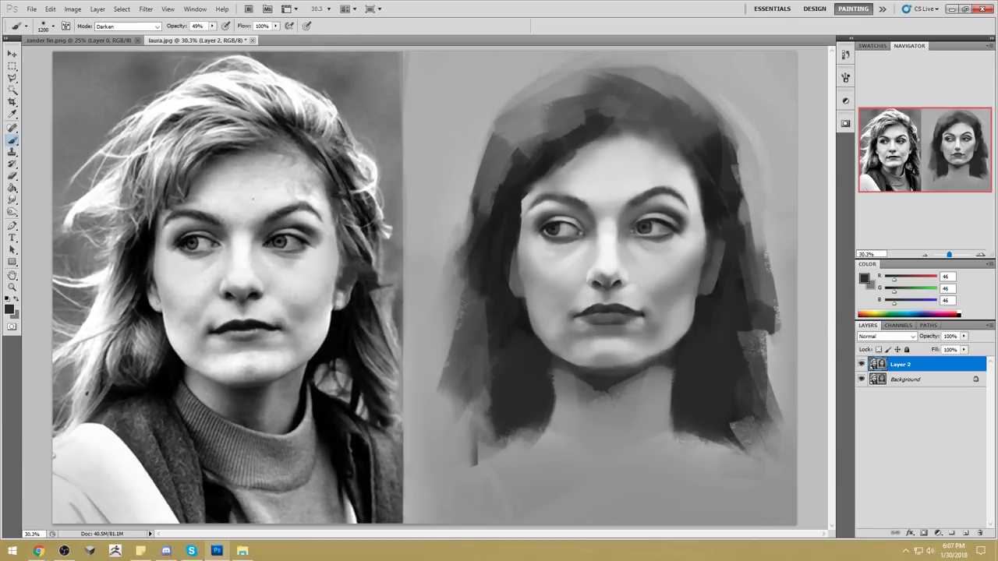
- Compare the portrait with and without Layer 2 once more, and merge Layer 2 down into the Background
click(862, 364)
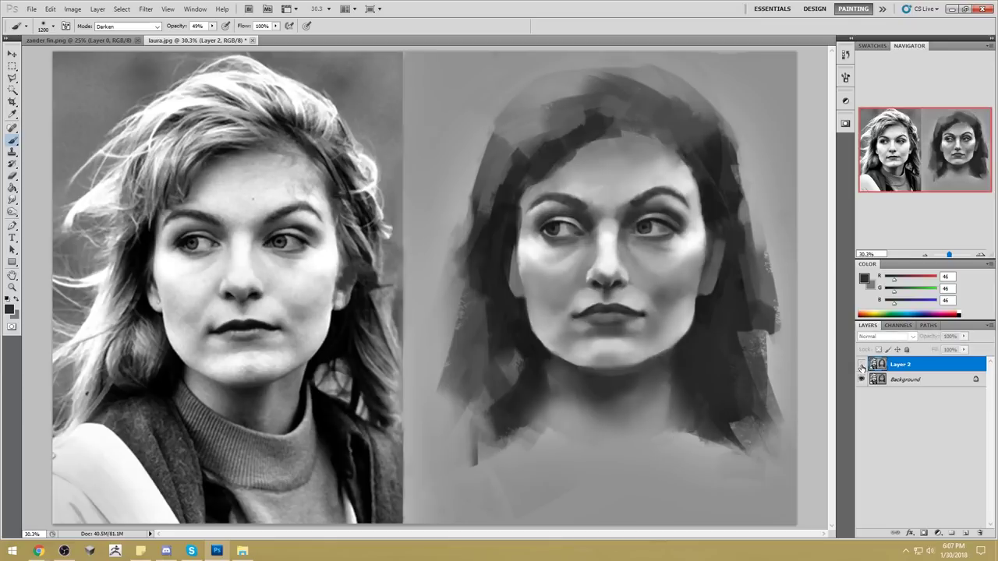
click(862, 365)
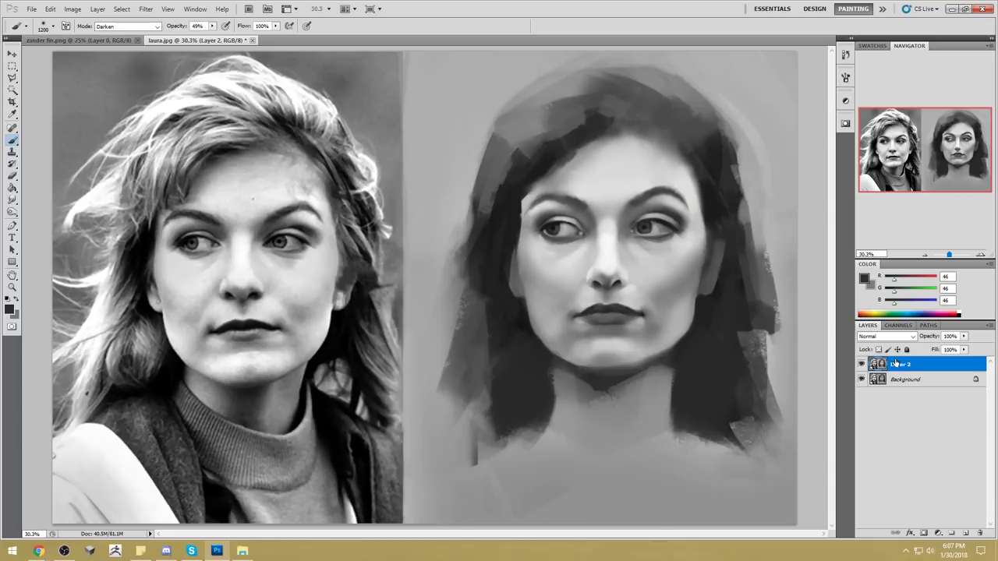
right_click(915, 369)
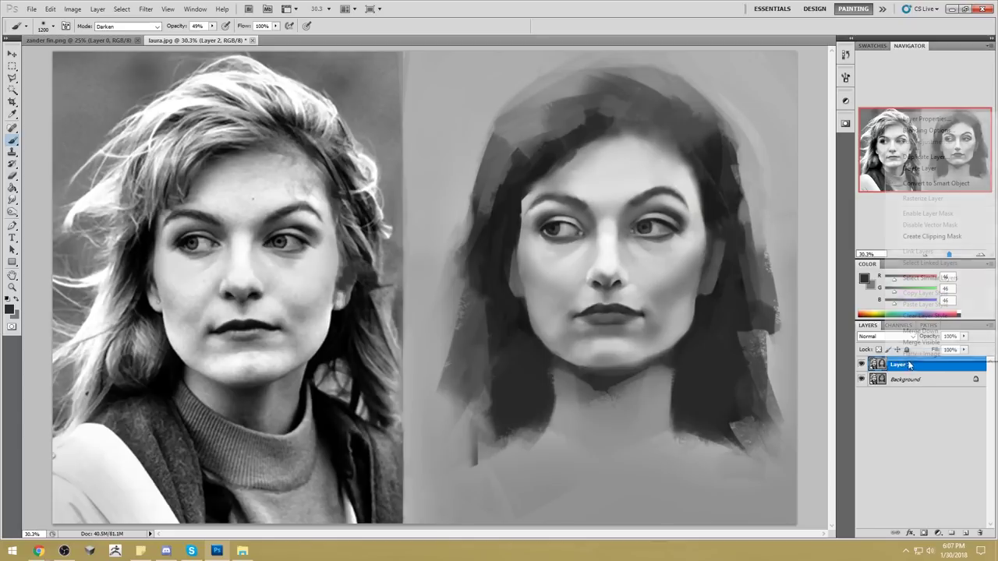
click(936, 333)
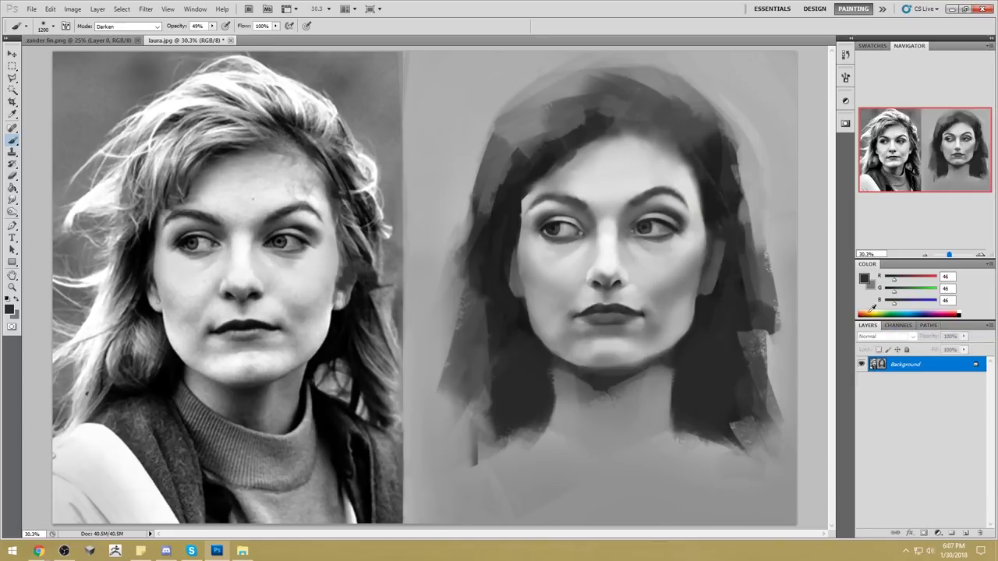
- Close laura.jpg and save its changes
click(230, 41)
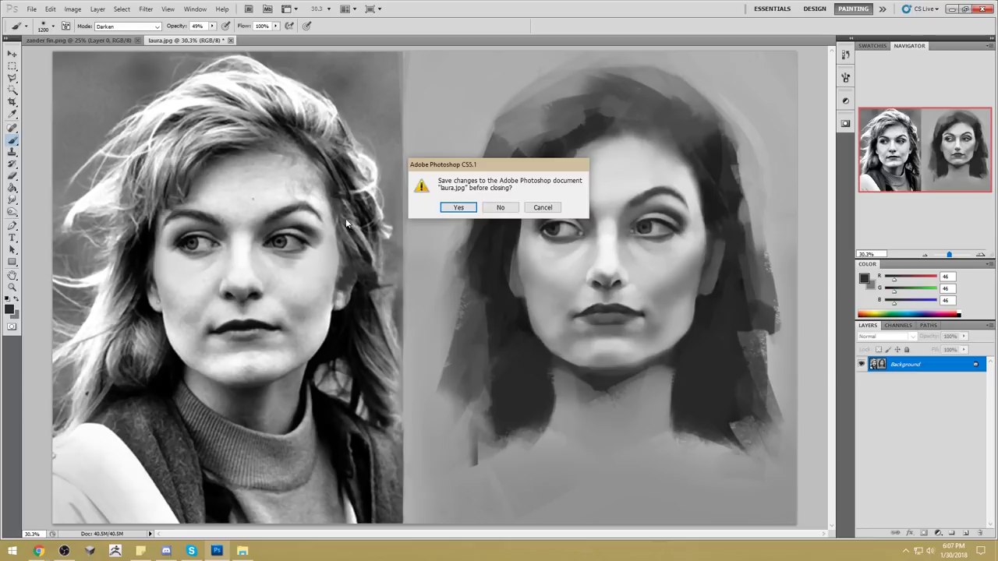
click(460, 209)
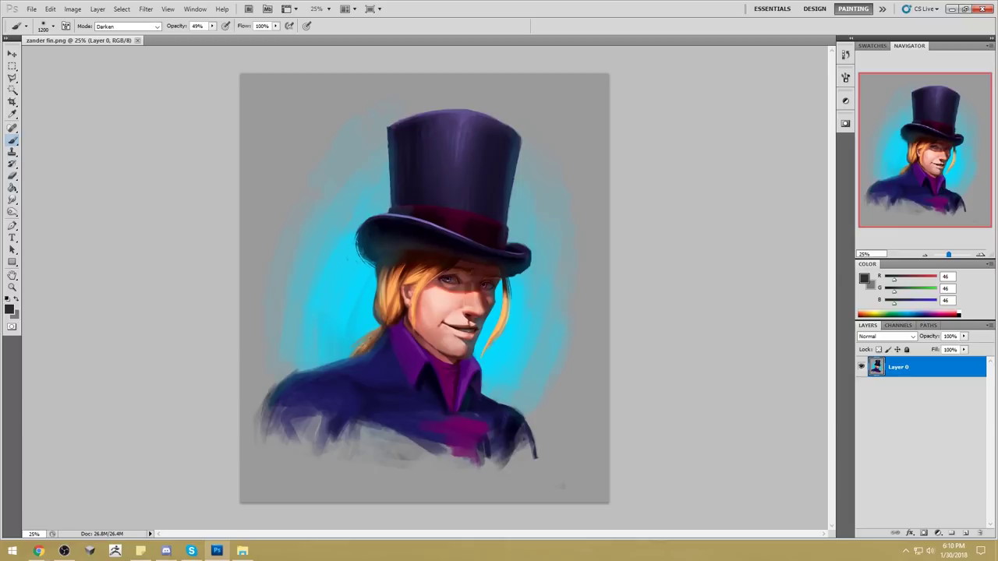
- Try the 70 px textured brush at 9% opacity along the left edge of the top hat's crown
right_click(428, 181)
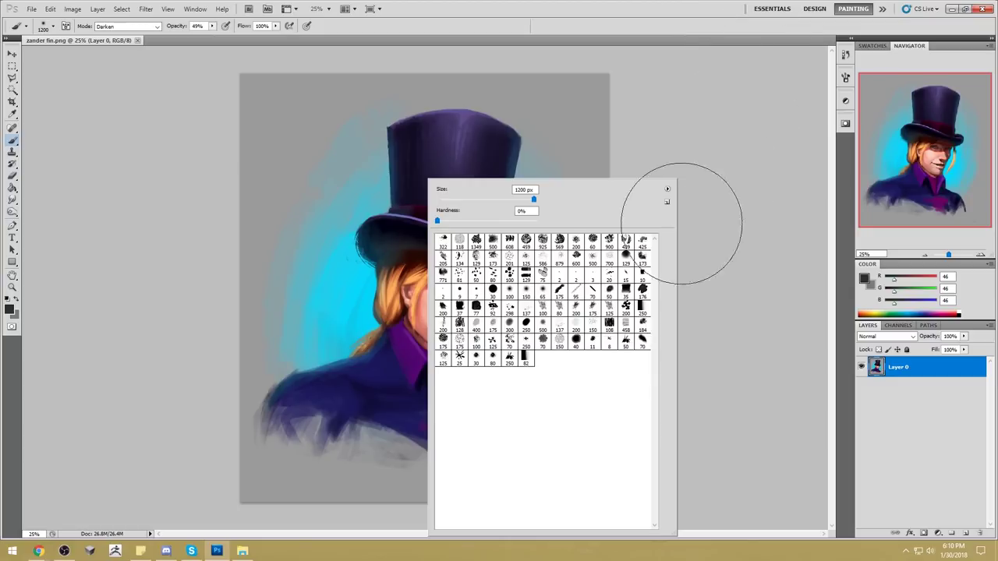
click(544, 342)
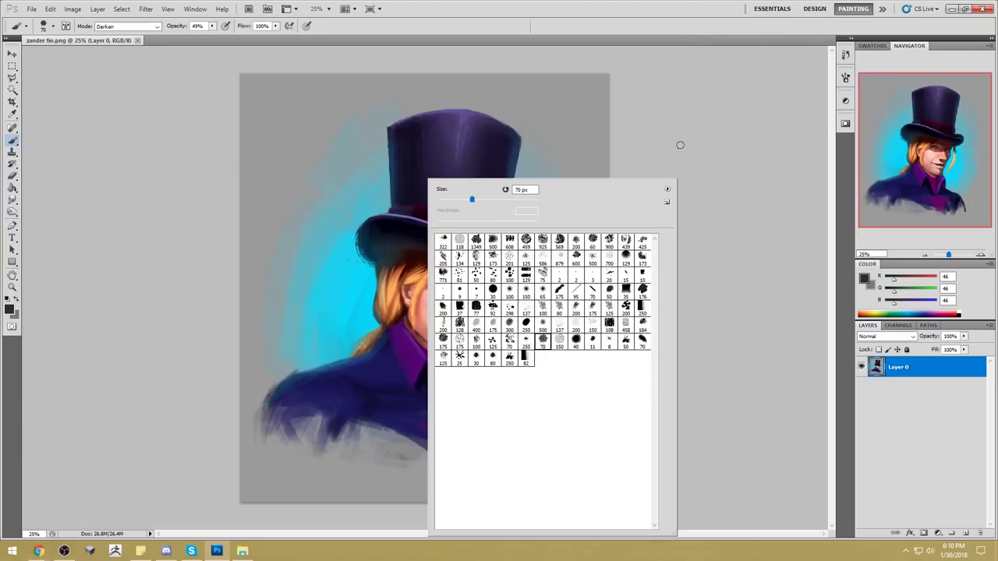
click(212, 28)
click(192, 37)
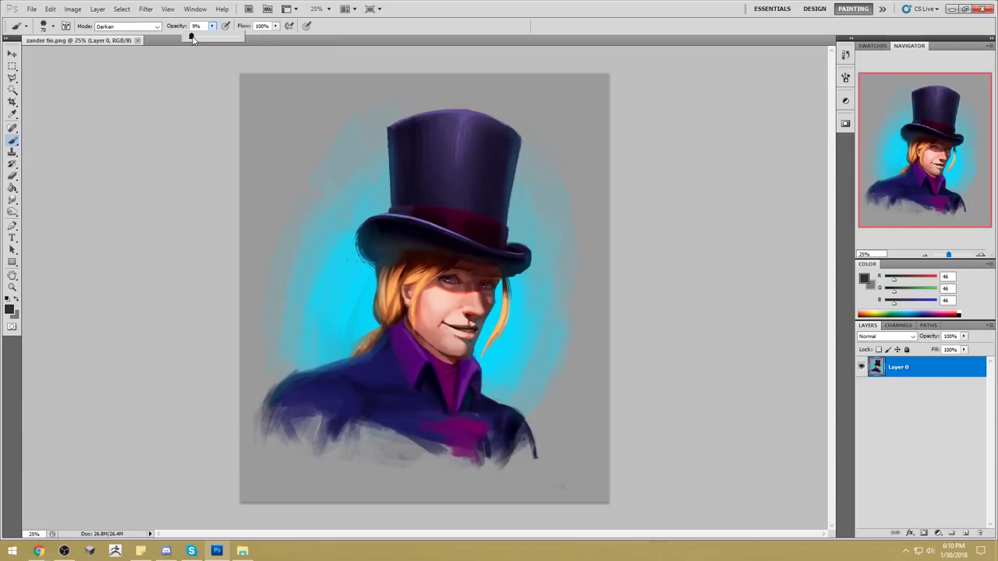
click(203, 144)
drag(388, 138, 385, 202)
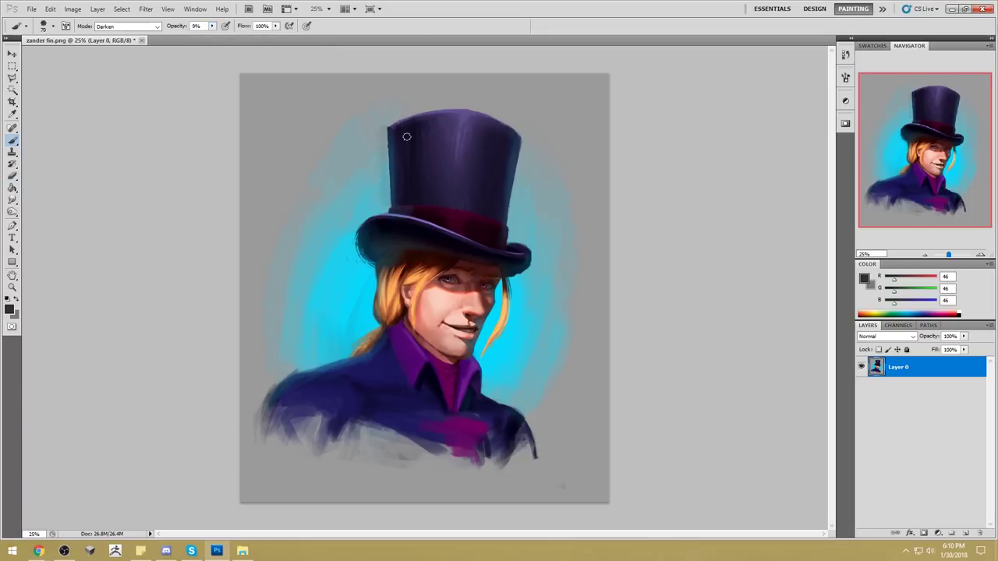
click(128, 26)
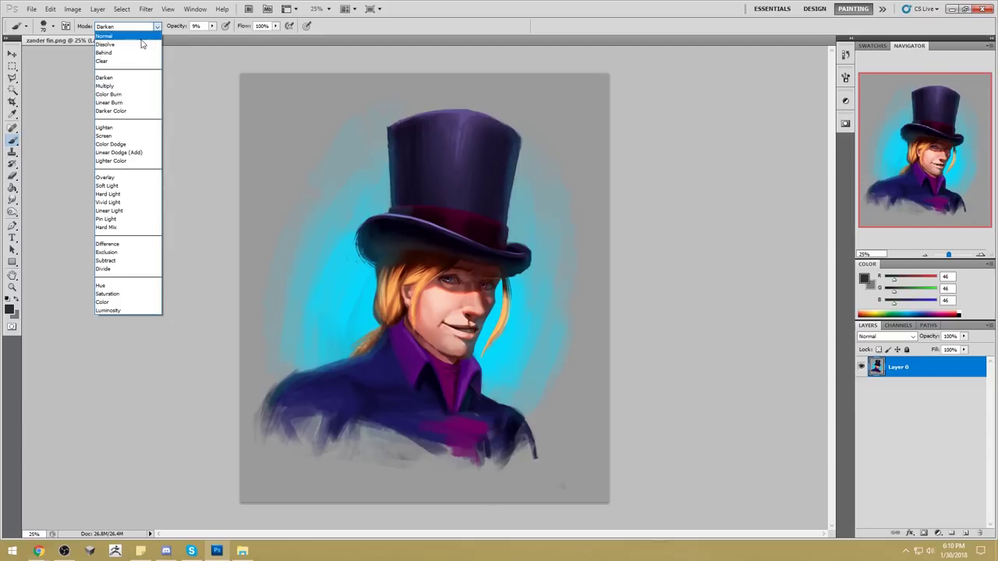
click(59, 145)
- Try smudging the hat crown's left edge with the 70 px textured brush at 8% strength
key(r)
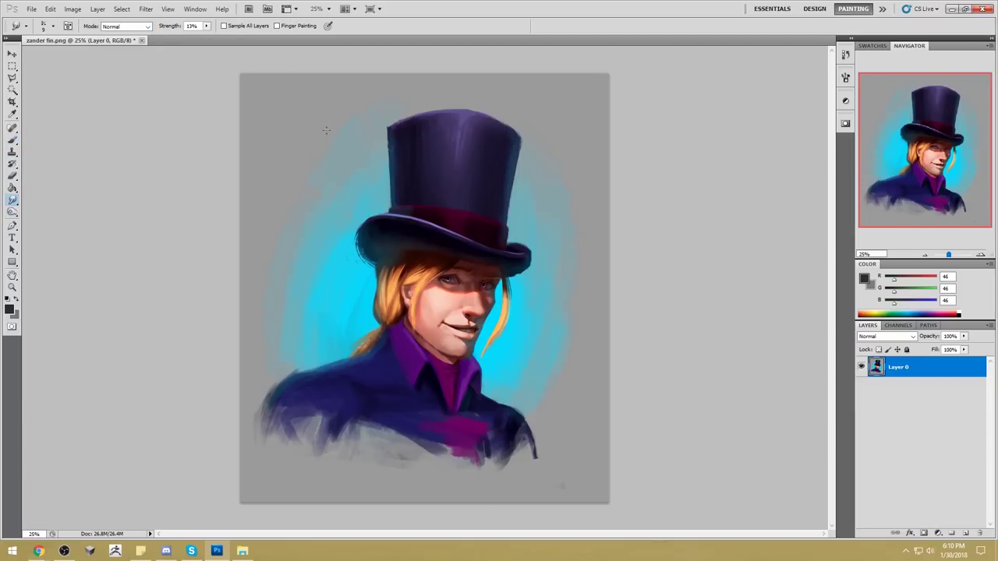
right_click(326, 130)
click(442, 294)
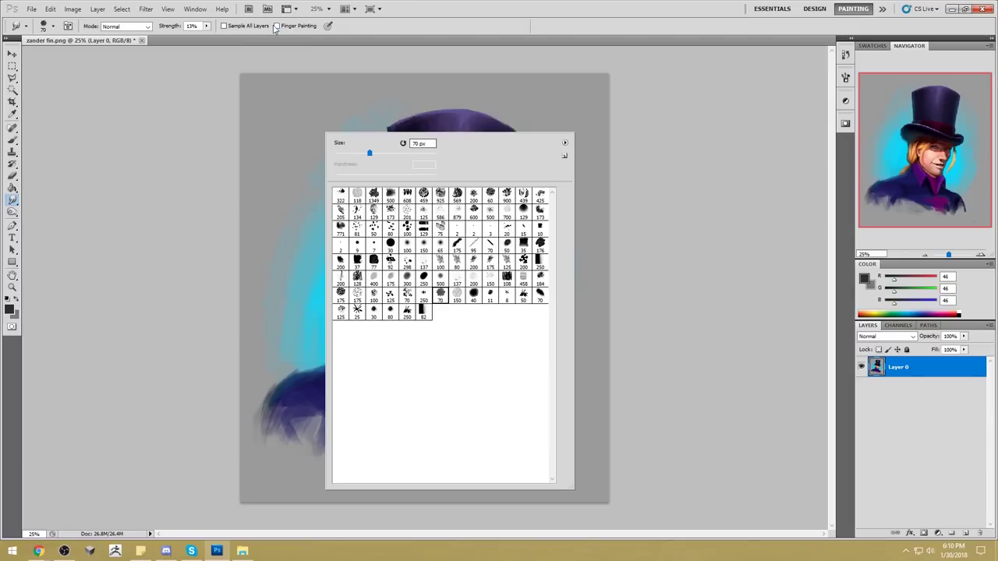
click(207, 27)
drag(205, 36, 202, 36)
click(162, 100)
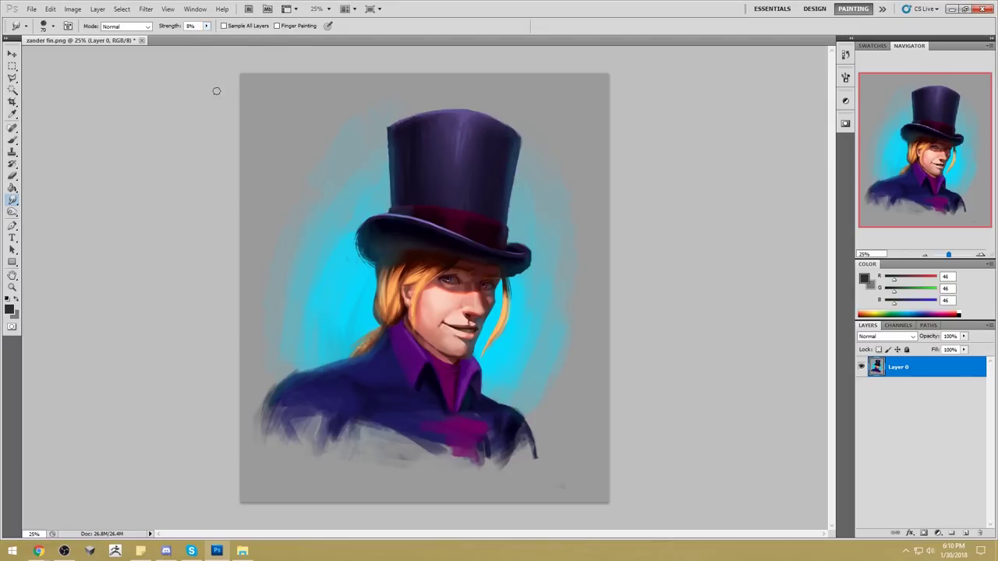
mouse_move(389, 141)
mouse_down()
mouse_move(390, 182)
mouse_move(388, 132)
mouse_move(390, 194)
mouse_move(386, 153)
mouse_up()
- Smudge the hat crown's left side further, at close range, into a soft gradient against the blue background
key(z)
click(449, 248)
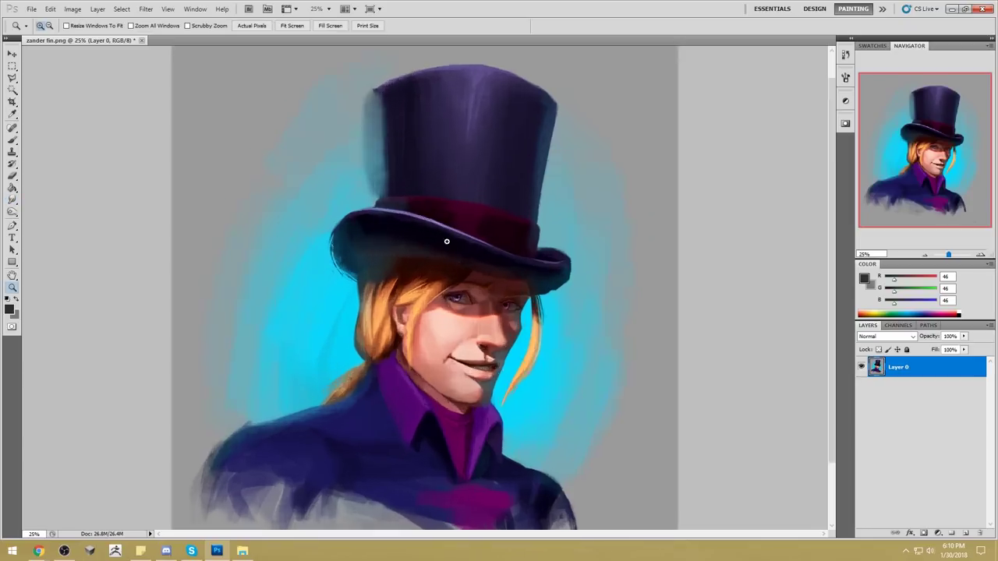
click(12, 200)
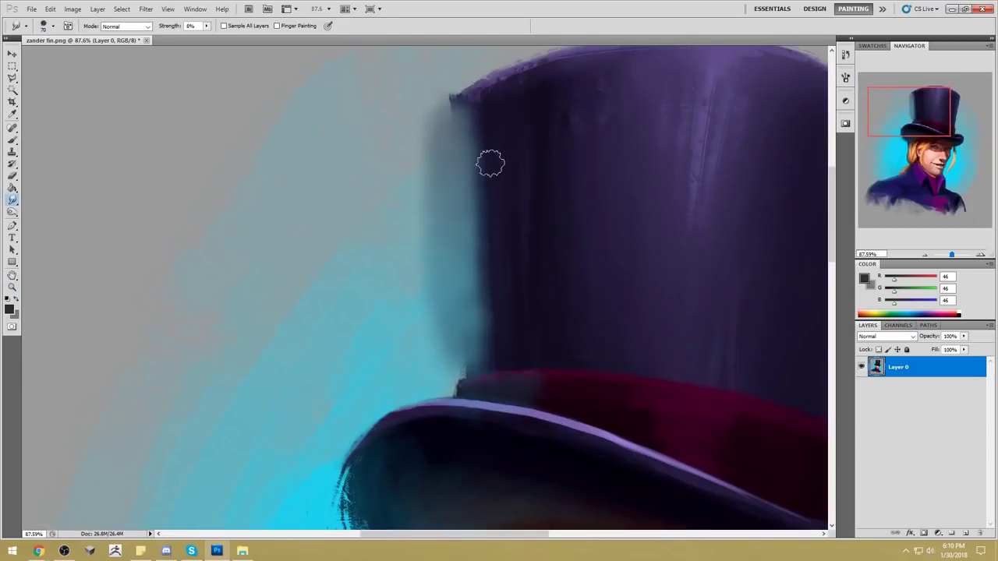
drag(466, 161, 465, 330)
mouse_move(471, 238)
mouse_down()
mouse_move(494, 301)
mouse_move(478, 140)
mouse_move(492, 348)
mouse_move(477, 127)
mouse_move(479, 250)
mouse_move(496, 336)
mouse_move(452, 112)
mouse_move(461, 301)
mouse_move(425, 303)
mouse_move(430, 118)
mouse_move(414, 312)
mouse_move(437, 271)
mouse_move(419, 105)
mouse_move(428, 310)
mouse_move(437, 133)
mouse_move(458, 328)
mouse_move(445, 149)
mouse_move(477, 200)
mouse_move(475, 289)
mouse_move(421, 284)
mouse_up()
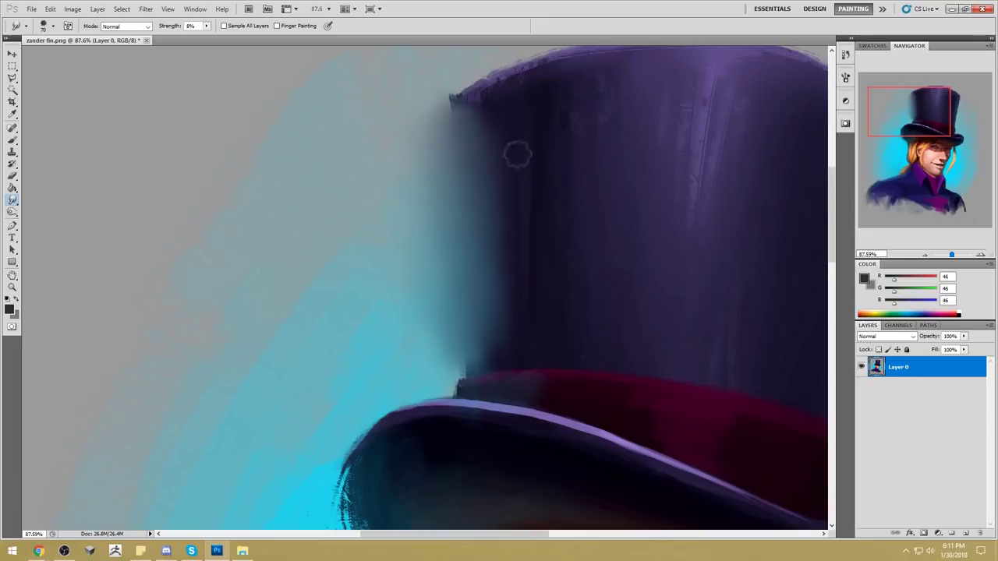
- Try smudging the left hat brim outward at 100% strength with the 70 px and 150 px textured brushes
click(207, 26)
drag(205, 36, 255, 36)
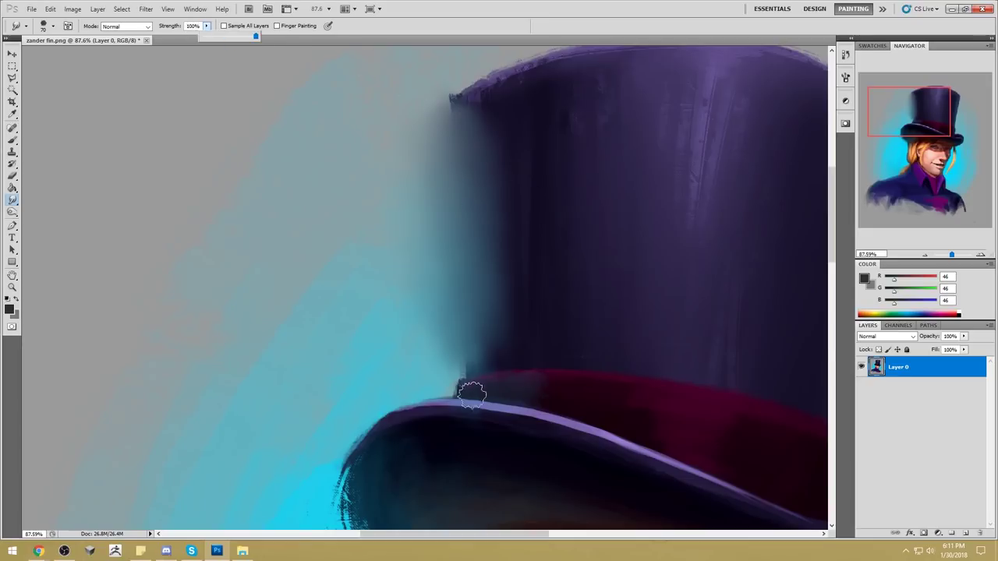
drag(472, 395, 345, 457)
mouse_move(553, 419)
mouse_down()
mouse_move(555, 332)
mouse_move(528, 225)
mouse_up()
right_click(598, 169)
click(702, 344)
mouse_move(355, 321)
mouse_down()
mouse_move(344, 395)
mouse_move(367, 419)
mouse_up()
- Try smudging the hair below the brim with the 70 px, 125 px and 250 px textured brushes
right_click(548, 214)
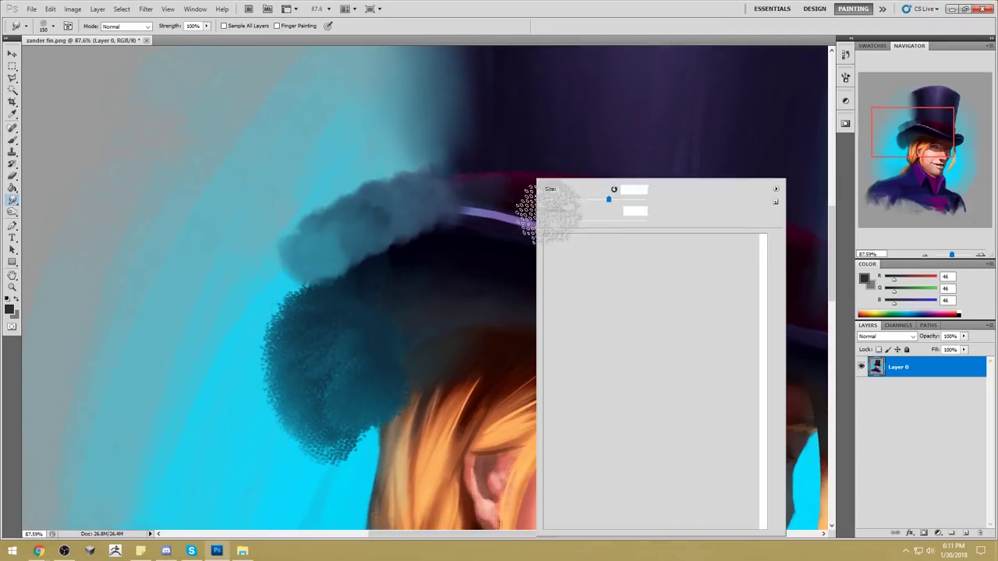
click(627, 345)
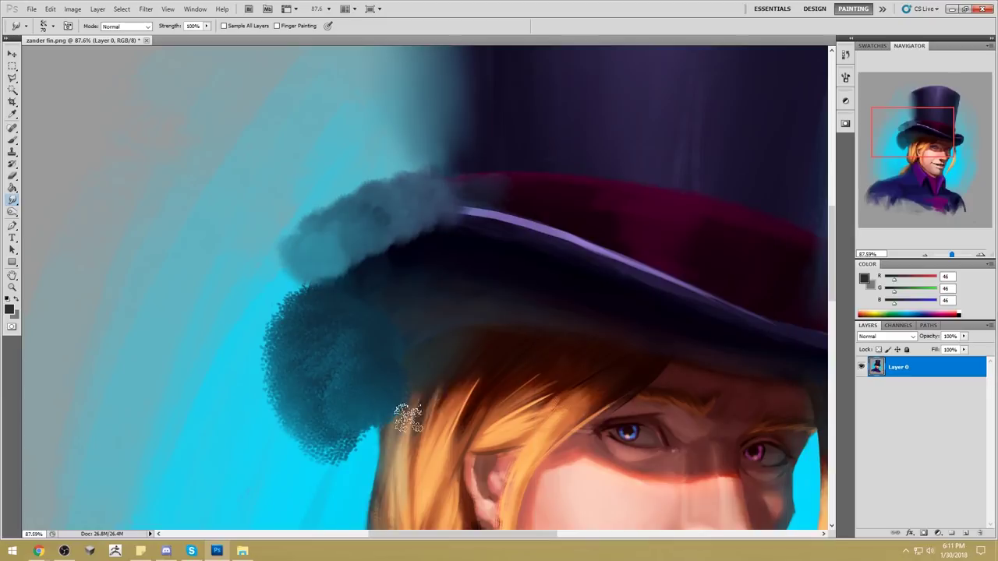
drag(408, 419, 337, 503)
right_click(598, 260)
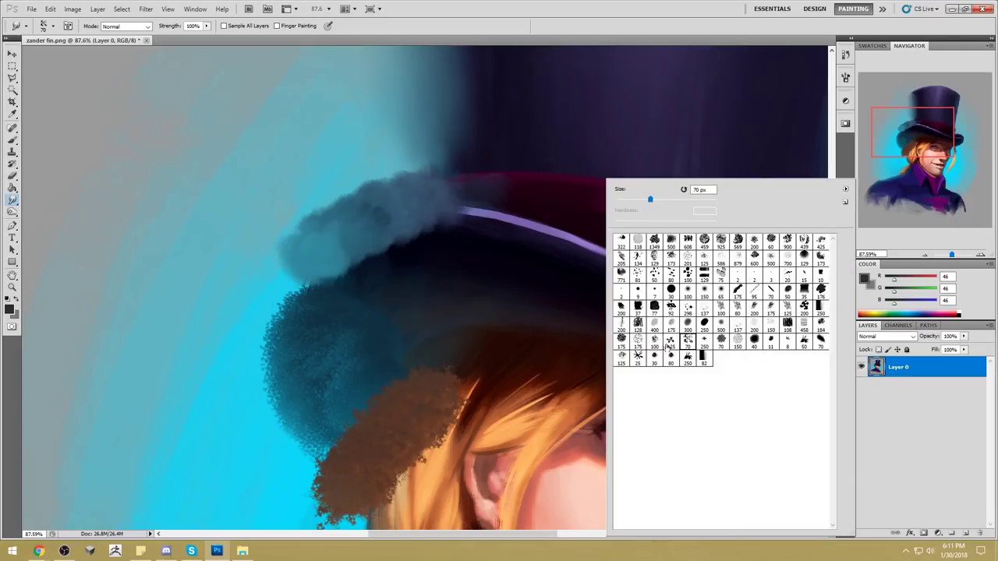
click(668, 345)
drag(515, 394, 366, 514)
right_click(613, 282)
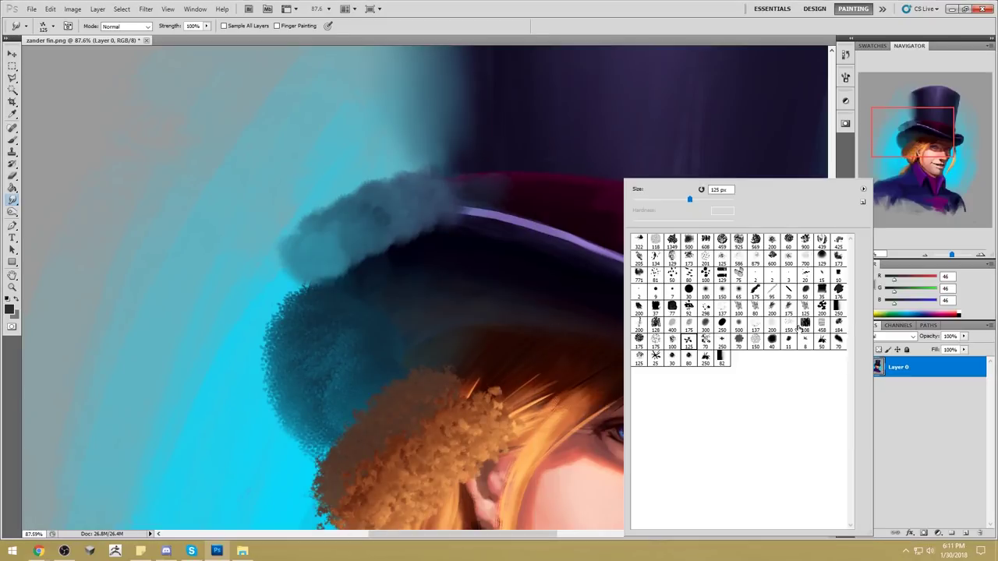
click(722, 343)
mouse_move(516, 403)
mouse_down()
mouse_move(544, 415)
mouse_move(491, 501)
mouse_up()
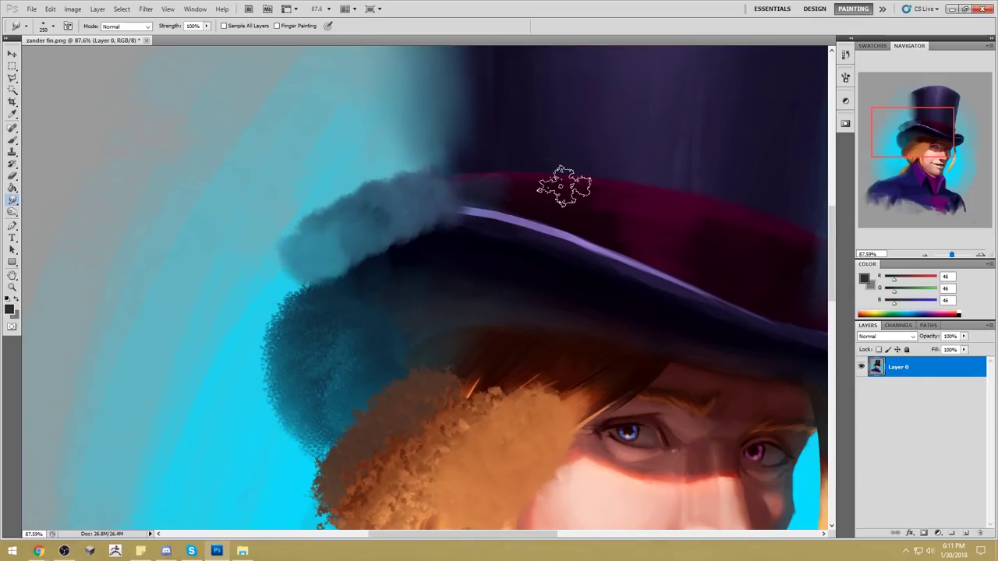
- Undo the smudge strokes on the hair and the hat brim
key(ctrl+alt+z)
key(ctrl+alt+z)
key(ctrl+alt+z)
key(ctrl+alt+z)
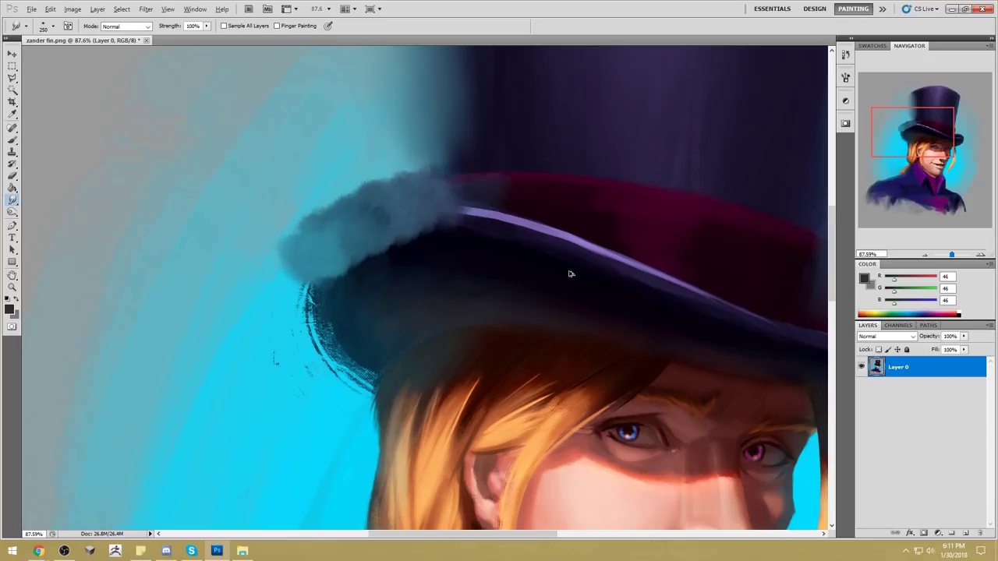
key(ctrl+alt+z)
- Set the smudge strength to 1% and try softening the top edge of the hat with the 250 px brush
scroll(562, 192, up, 5)
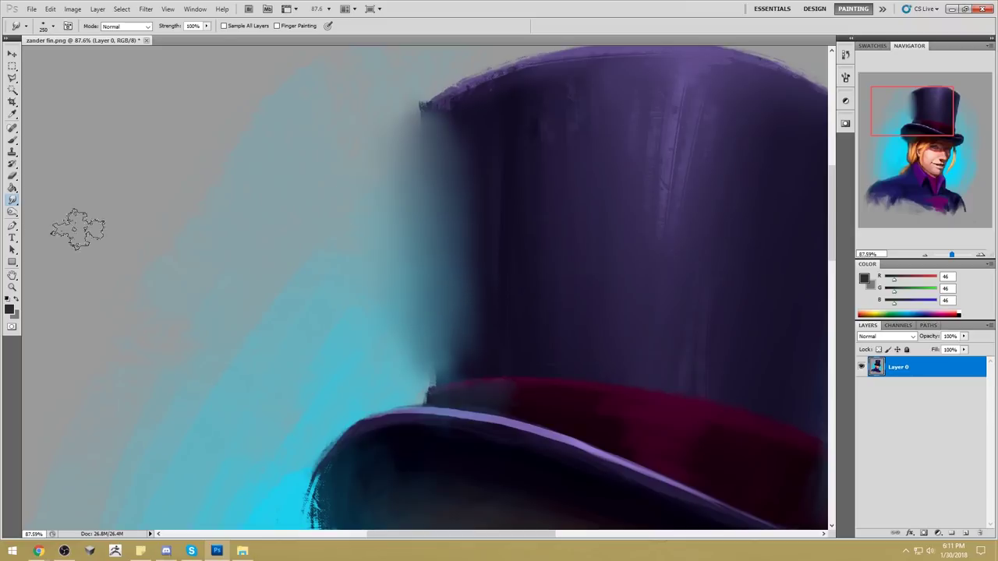
drag(206, 25, 157, 40)
text(1)
key(Return)
drag(596, 166, 566, 230)
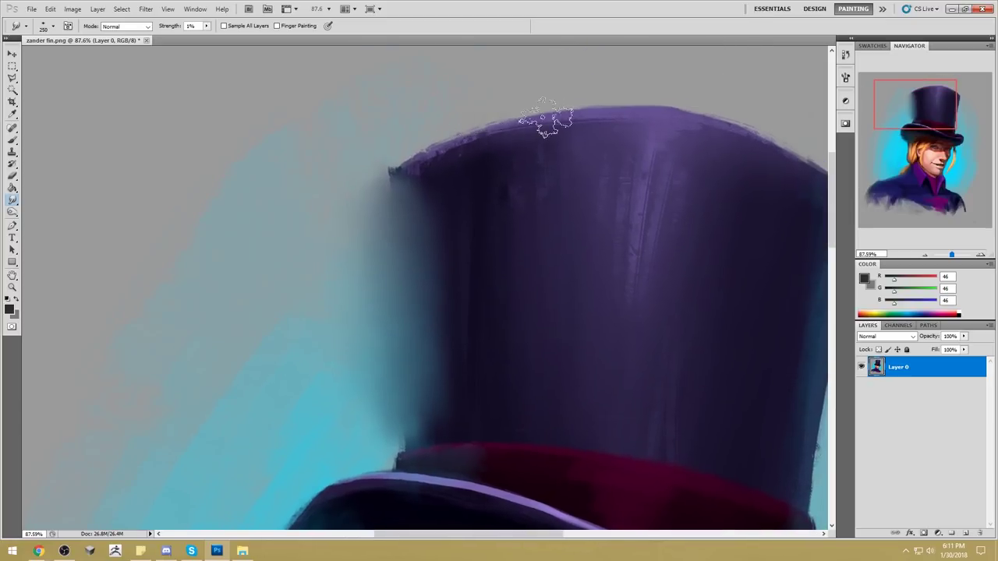
mouse_move(509, 121)
mouse_down()
mouse_move(457, 143)
mouse_move(640, 110)
mouse_move(647, 97)
mouse_up()
mouse_move(499, 117)
mouse_down()
mouse_move(437, 145)
mouse_move(538, 118)
mouse_move(642, 106)
mouse_move(525, 120)
mouse_move(447, 145)
mouse_move(668, 114)
mouse_move(444, 163)
mouse_move(629, 128)
mouse_move(659, 103)
mouse_move(579, 94)
mouse_move(592, 97)
mouse_move(444, 145)
mouse_move(512, 145)
mouse_move(531, 109)
mouse_up()
- Fit the whole painting in view and revert it to the zander fin.png history snapshot
key(alt+Tab)
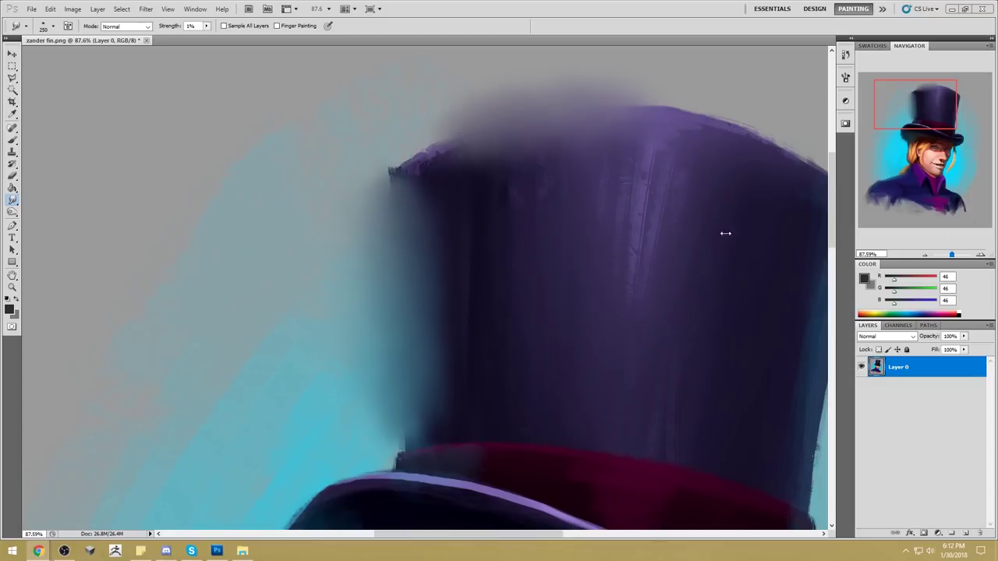
key(ctrl+0)
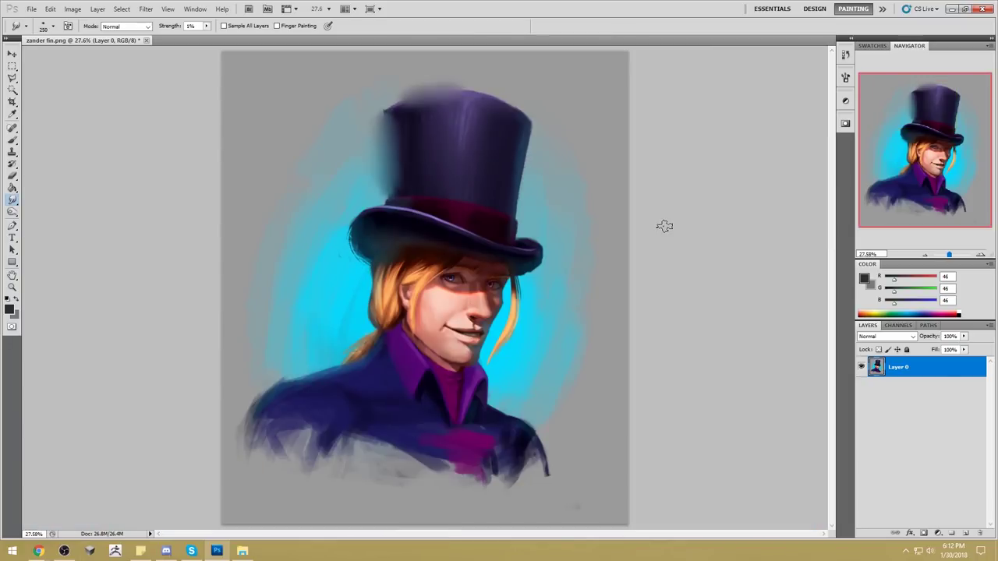
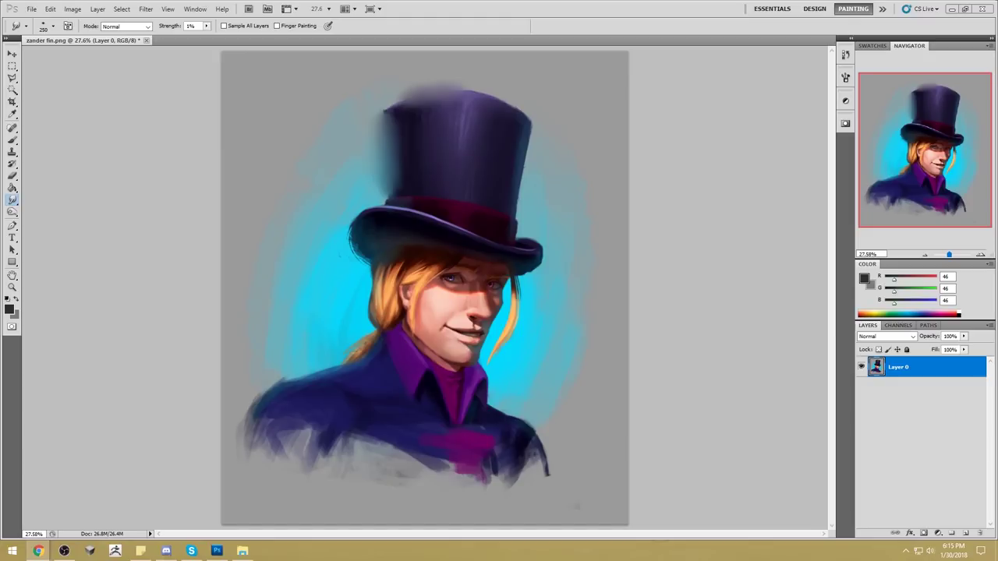
click(846, 55)
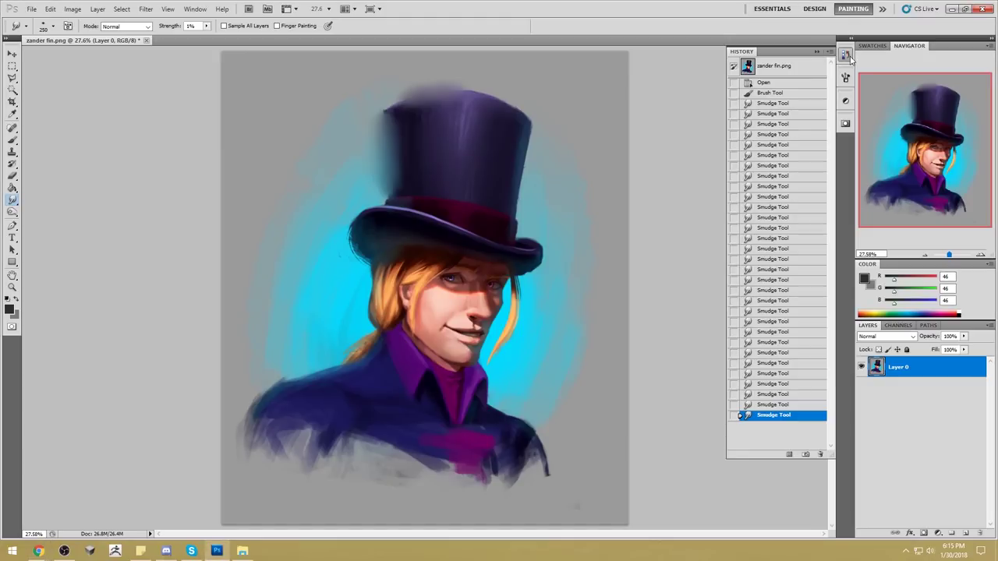
click(808, 70)
click(816, 52)
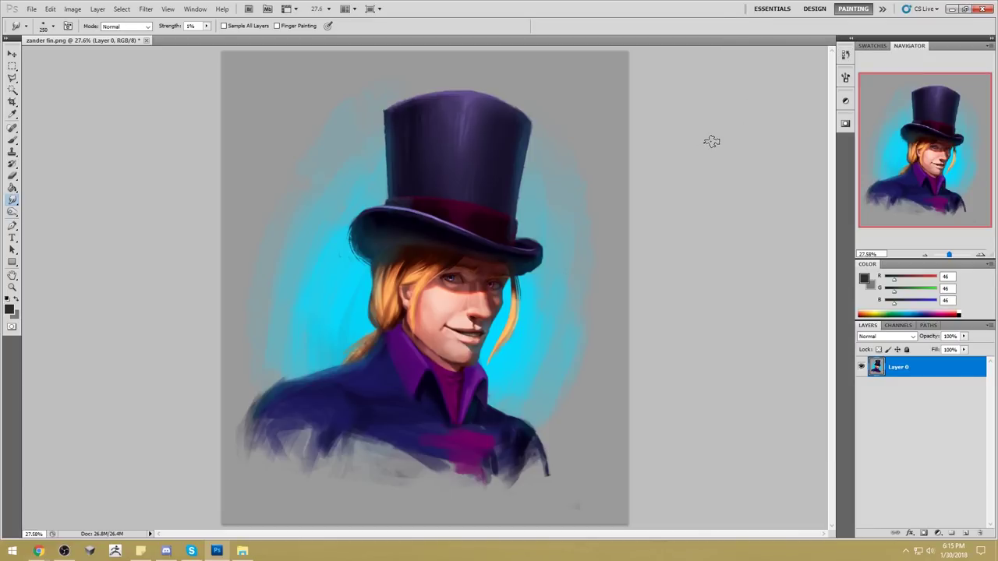
- Flip the painting horizontally, choose the 100 px soft round brush and sample the brown shadow colour near the eyes
key(ctrl+shift+h)
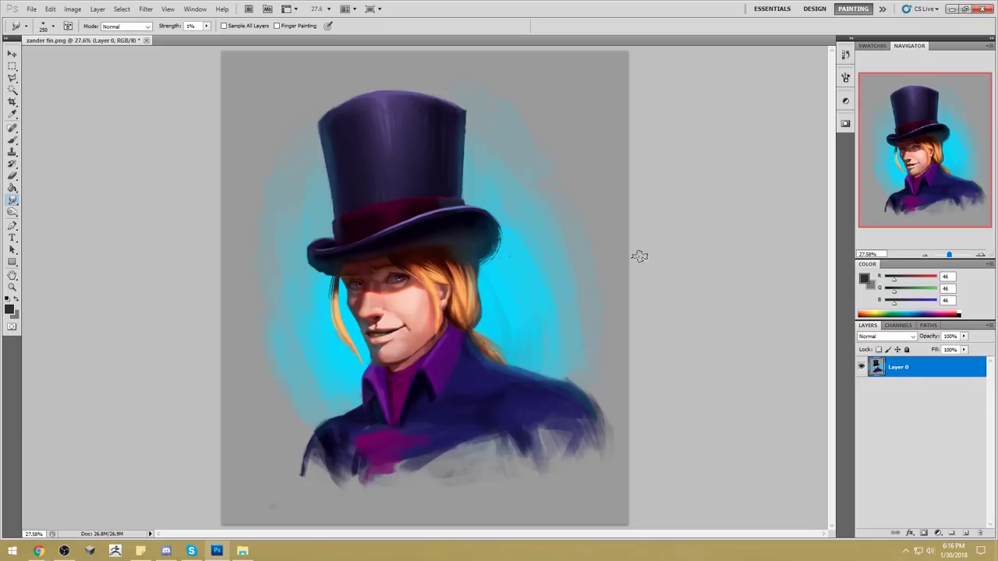
key(b)
right_click(421, 242)
click(512, 290)
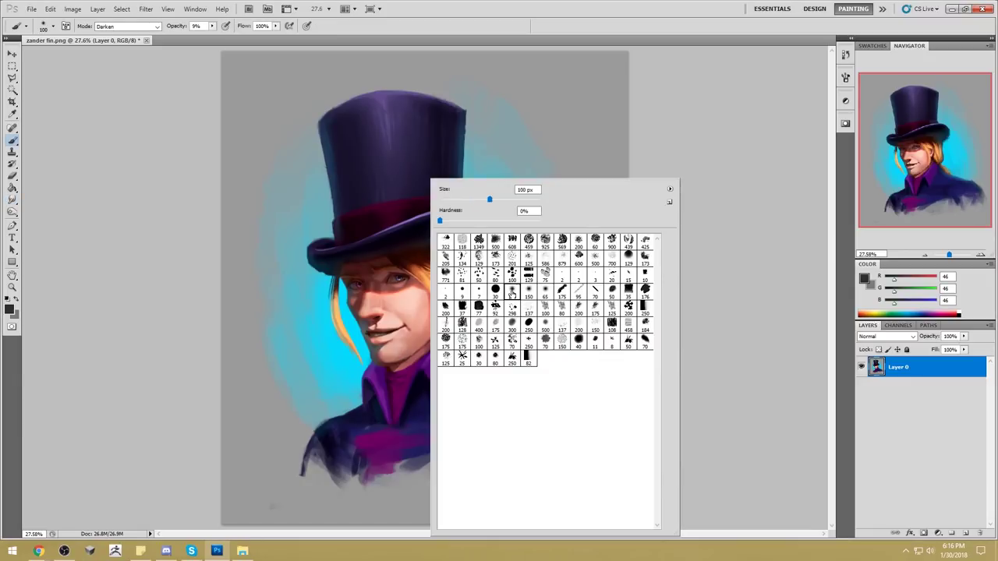
key(Return)
alt+click(382, 280)
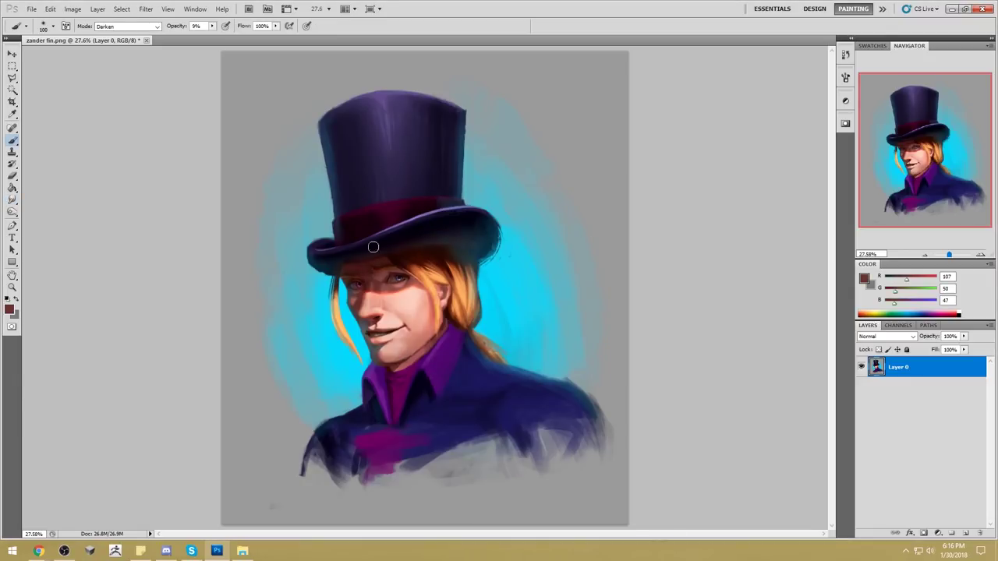
- Darken the shadow across the eyes with a sampled dark brown, using a 500 px soft brush at 30% opacity
key(bracketright)
key(bracketright)
key(bracketright)
key(bracketright)
key(bracketright)
key(bracketright)
key(bracketright)
key(bracketright)
key(bracketright)
drag(212, 26, 224, 39)
alt+click(376, 278)
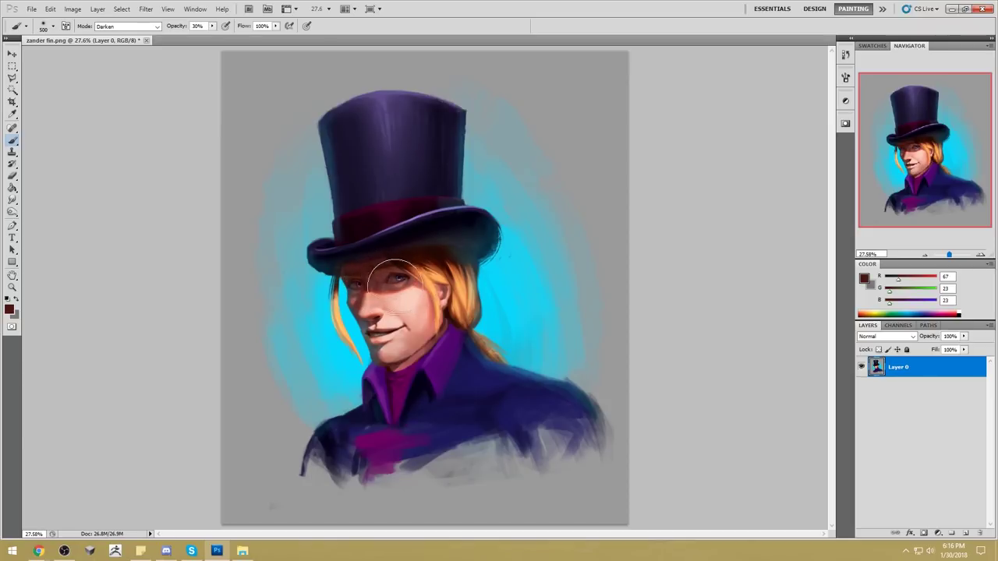
mouse_move(377, 289)
mouse_down()
mouse_move(407, 285)
mouse_move(360, 282)
mouse_move(403, 279)
mouse_move(391, 266)
mouse_move(400, 258)
mouse_move(469, 289)
mouse_move(494, 292)
mouse_move(506, 273)
mouse_move(451, 289)
mouse_move(463, 266)
mouse_move(434, 281)
mouse_move(481, 262)
mouse_move(440, 276)
mouse_move(409, 261)
mouse_move(442, 280)
mouse_move(434, 275)
mouse_move(451, 279)
mouse_move(416, 256)
mouse_move(466, 270)
mouse_move(391, 251)
mouse_move(453, 269)
mouse_up()
- Flip the painting back horizontally and sample the dark shadow colour of the upper face
alt+click(392, 260)
key(ctrl+shift+h)
alt+click(442, 282)
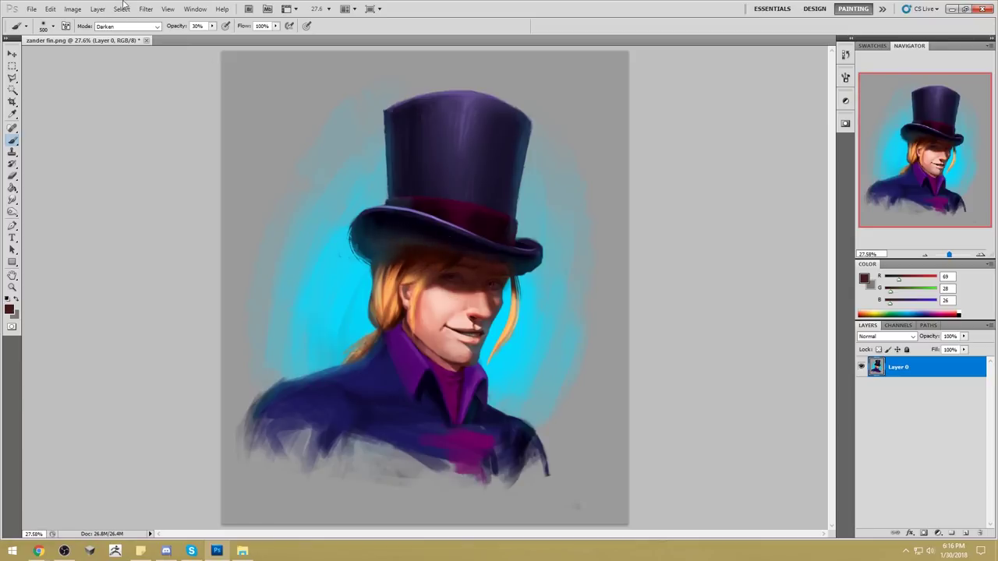
- Switch to the Smudge tool, reduce its brush to 90 px and set the strength to 14%
click(11, 200)
click(50, 221)
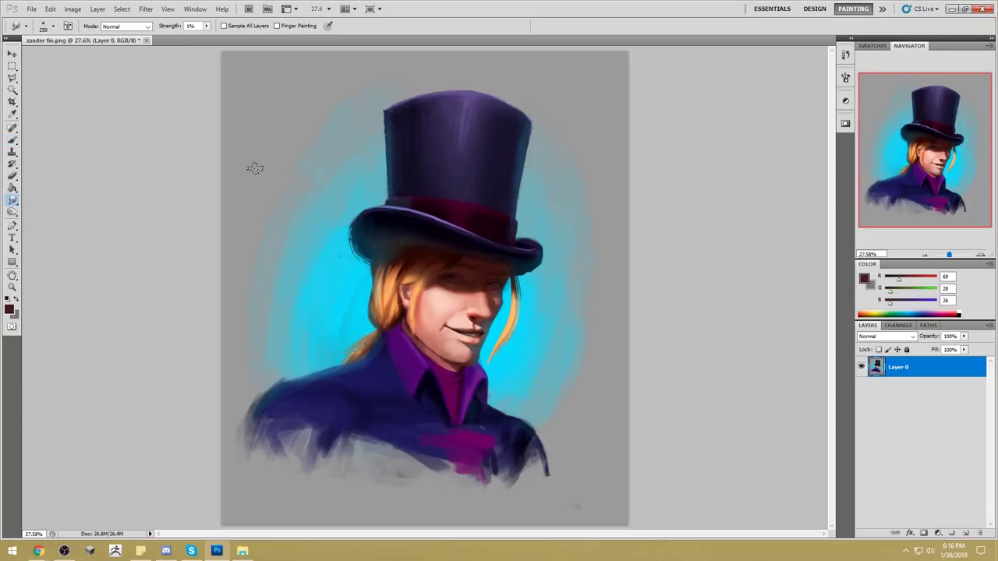
key(bracketleft)
key(bracketleft)
drag(207, 27, 214, 36)
- Copy the darkened painting, restore the opened snapshot and paste the copy in place as a new layer, ready for the Eraser
key(ctrl+a)
click(845, 54)
drag(832, 217, 833, 101)
click(790, 69)
key(ctrl+v)
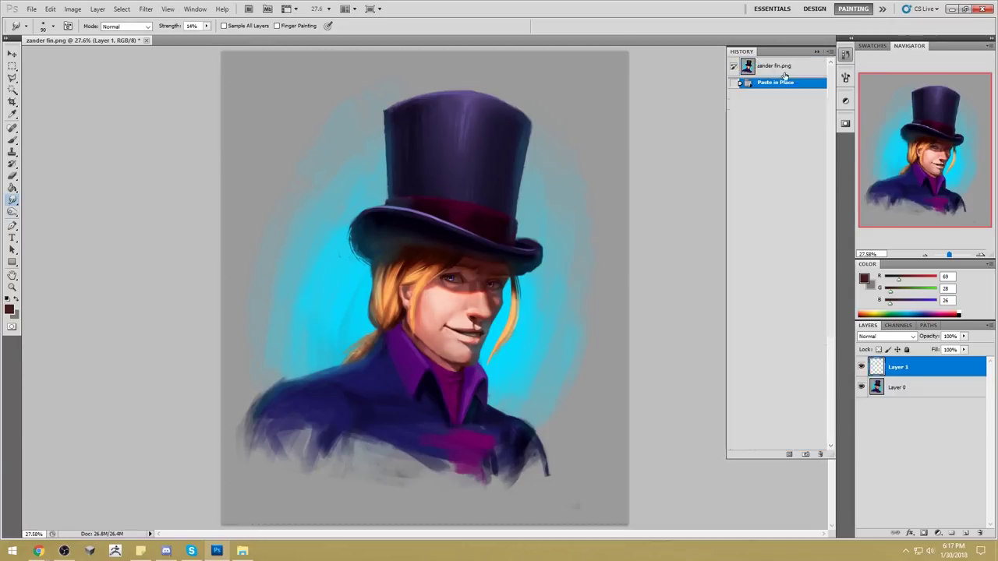
click(817, 52)
key(e)
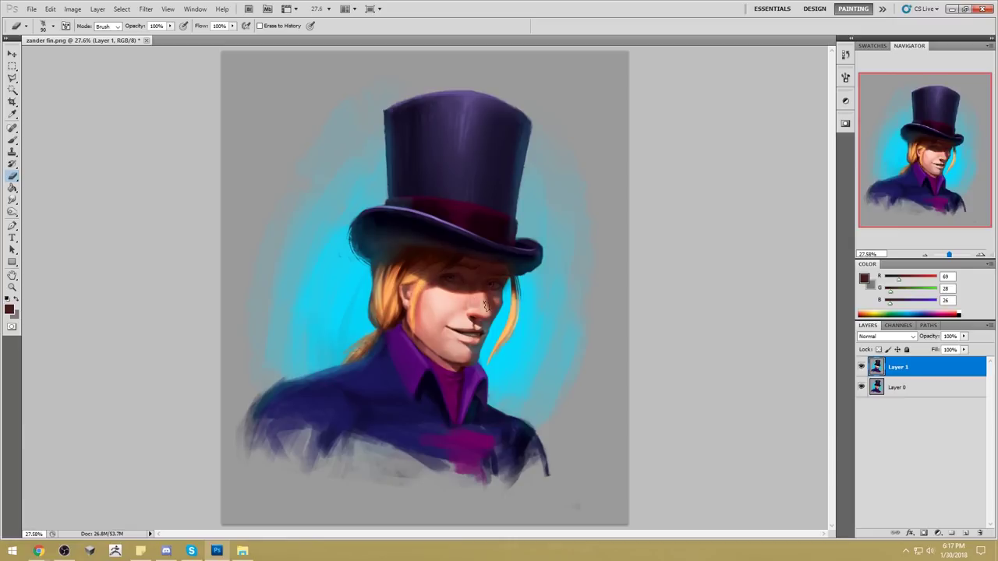
- Soften the shadow under the hat brim with the Smudge tool at 14% strength and merge Layer 1 down into Layer 0
click(13, 201)
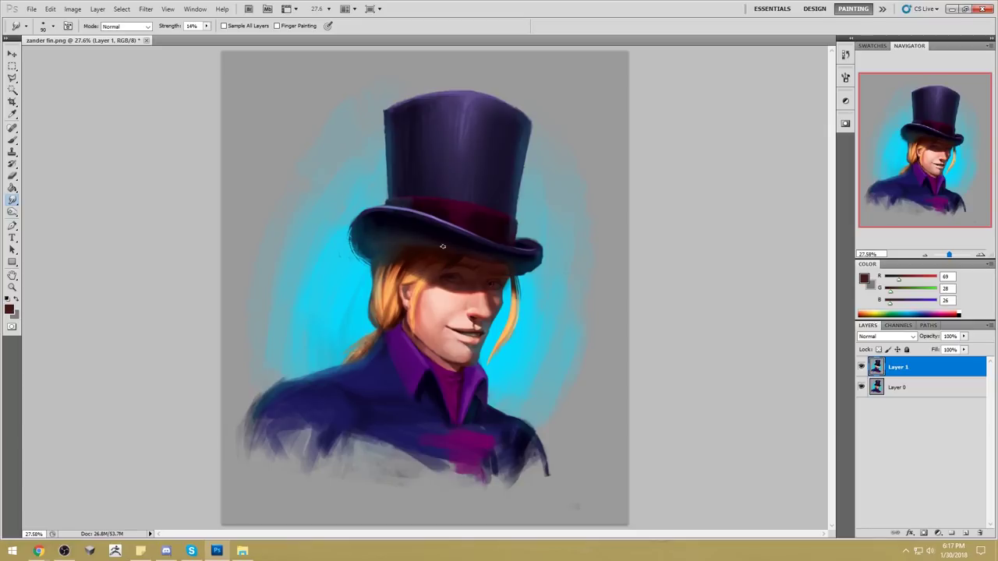
right_click(921, 371)
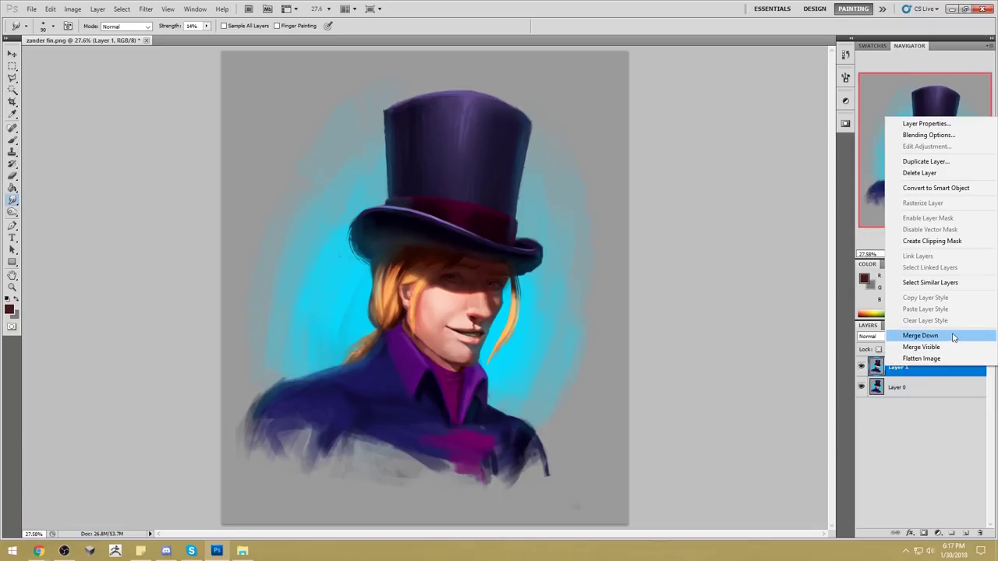
click(952, 340)
- Reshape the corner of the mouth and the lips in Liquify with a brush size of 346
click(146, 9)
click(155, 69)
click(948, 87)
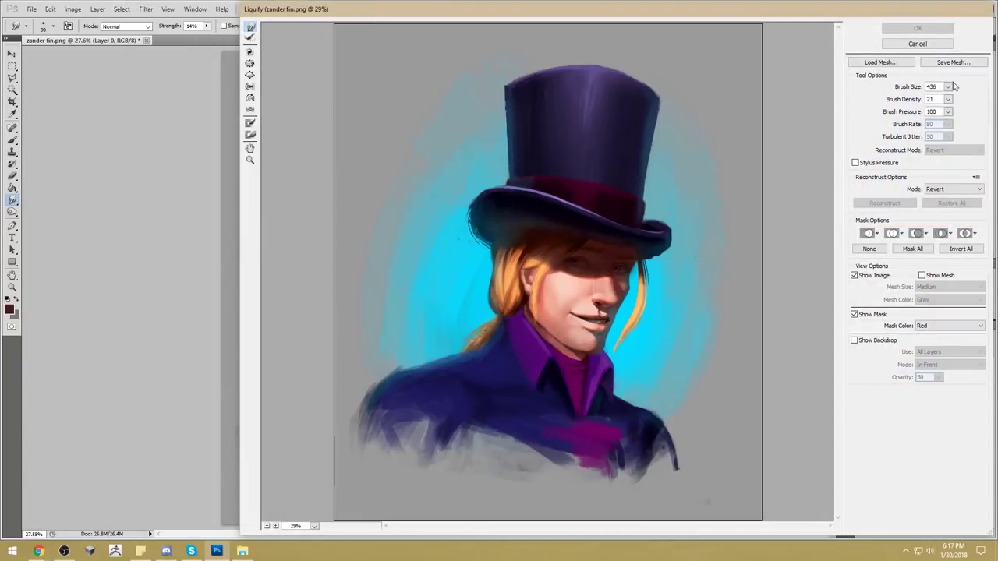
drag(910, 101, 908, 101)
click(573, 313)
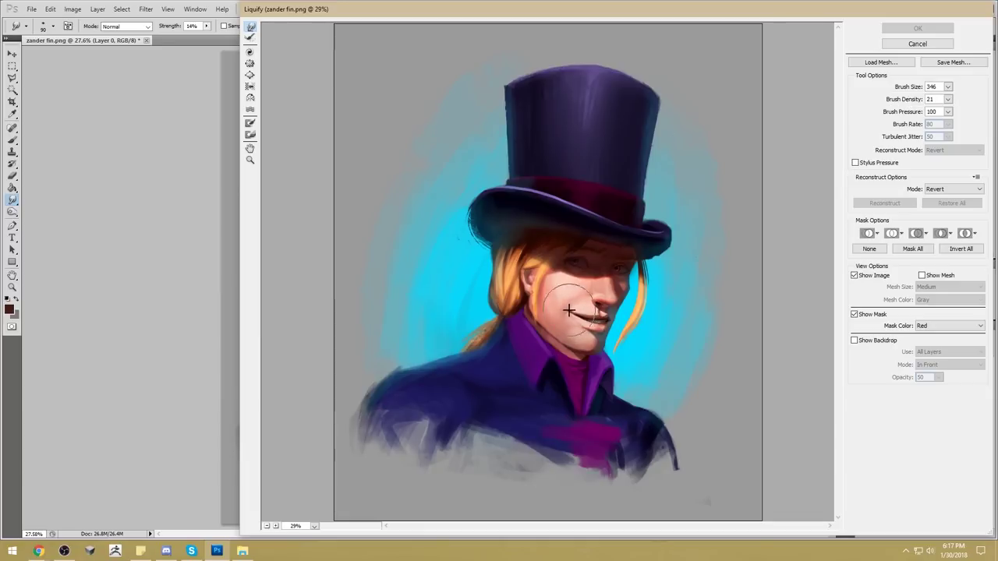
drag(566, 313, 562, 314)
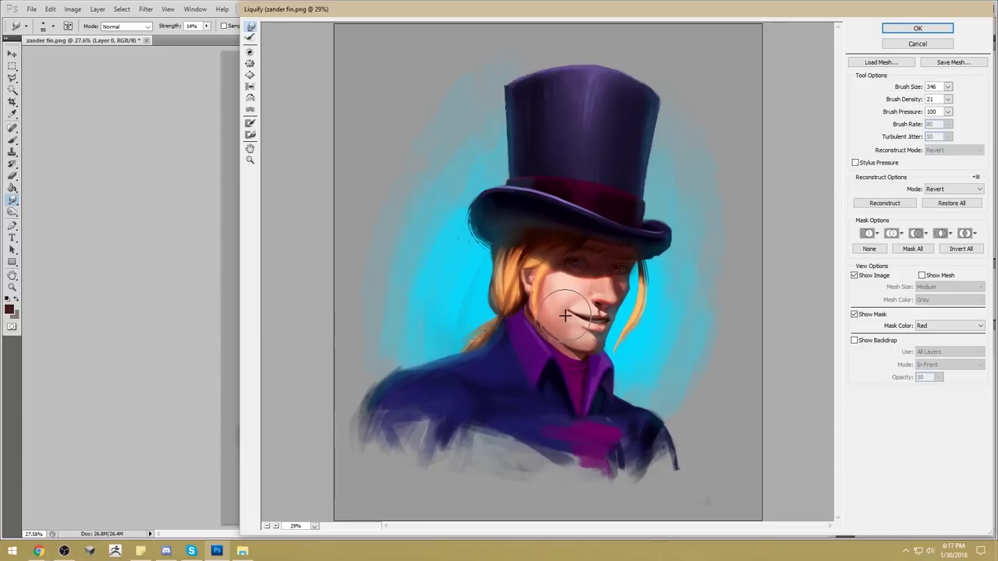
drag(589, 319, 602, 317)
- Refine the lips in Liquify with brush sizes 256 and 61, and apply the distortion
click(949, 86)
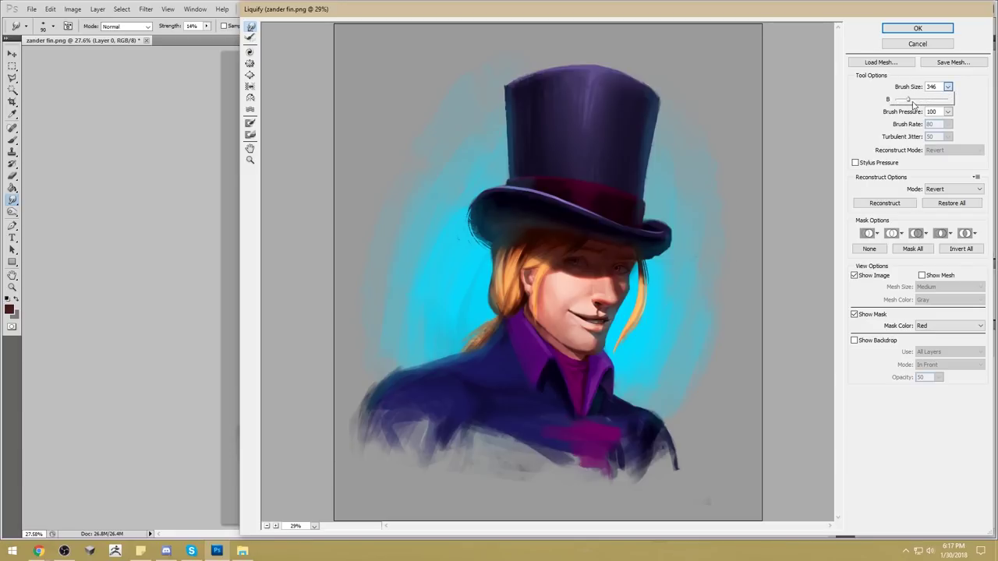
click(593, 312)
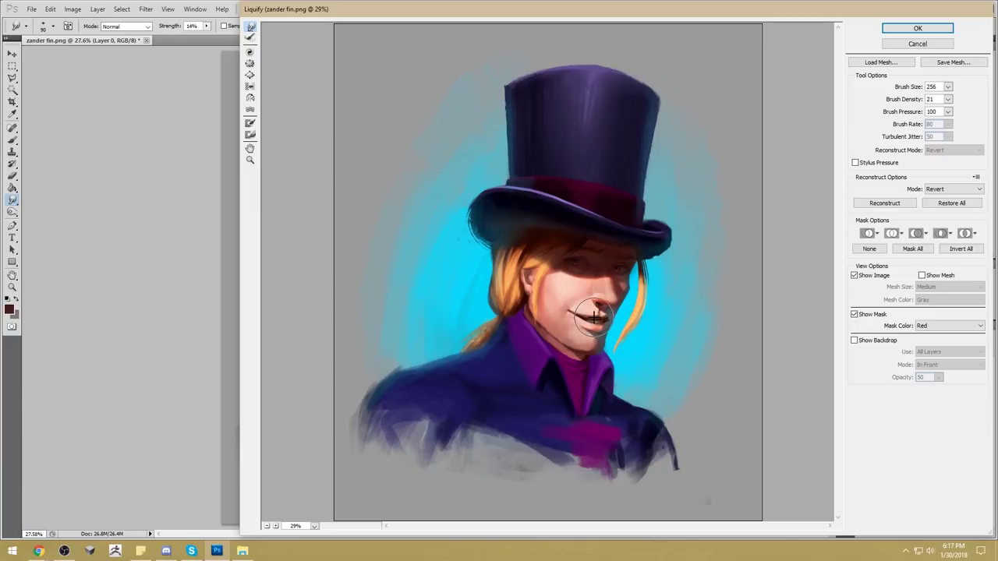
click(947, 86)
key(ctrl+space)
mouse_move(542, 261)
mouse_down()
mouse_move(638, 345)
mouse_move(617, 340)
mouse_move(656, 351)
mouse_move(655, 341)
mouse_move(630, 313)
mouse_move(612, 346)
mouse_move(617, 358)
mouse_up()
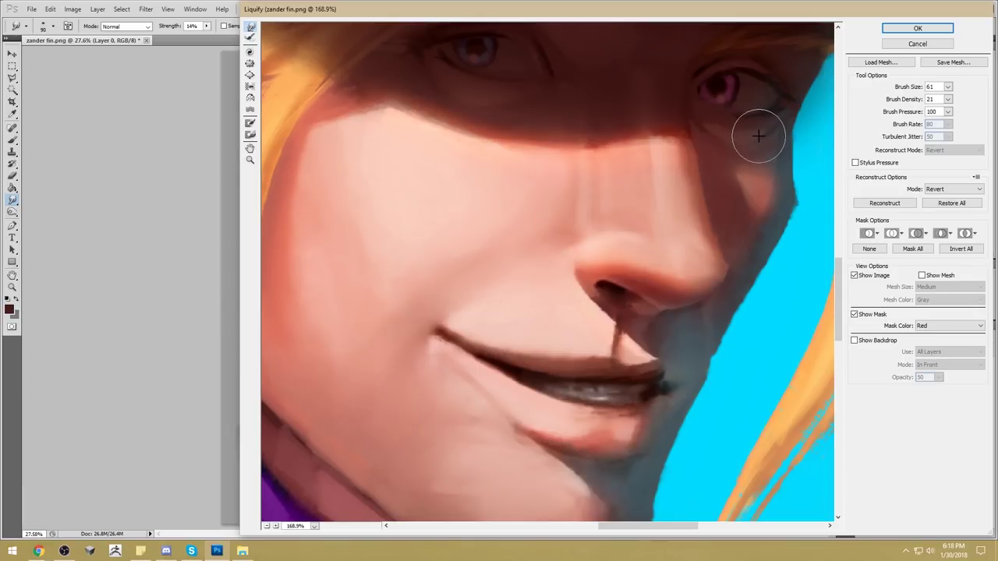
click(918, 28)
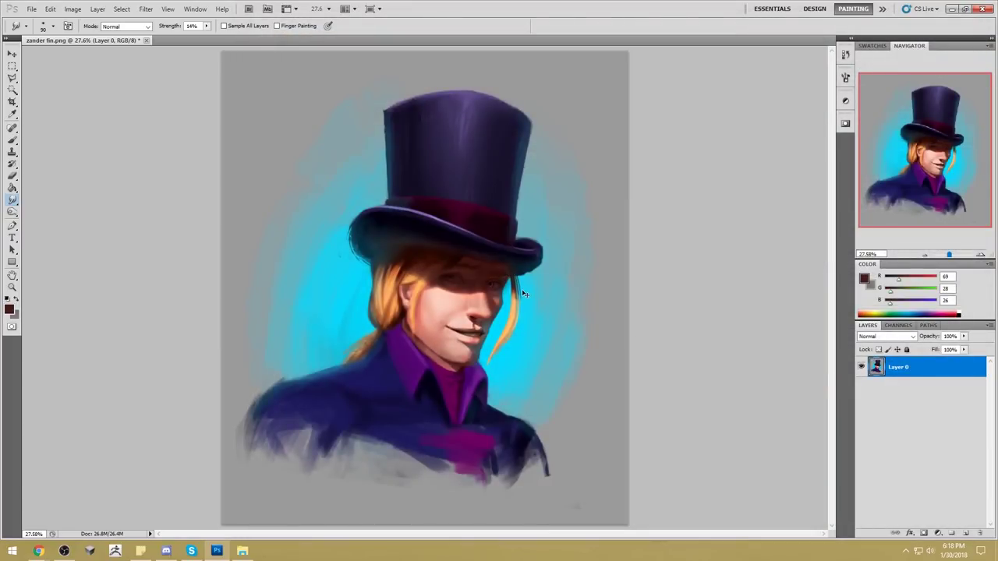
- Adjust the corner of the smile in another Liquify pass with brush sizes 226 and 466, and apply it
click(146, 8)
click(156, 68)
drag(948, 87, 904, 102)
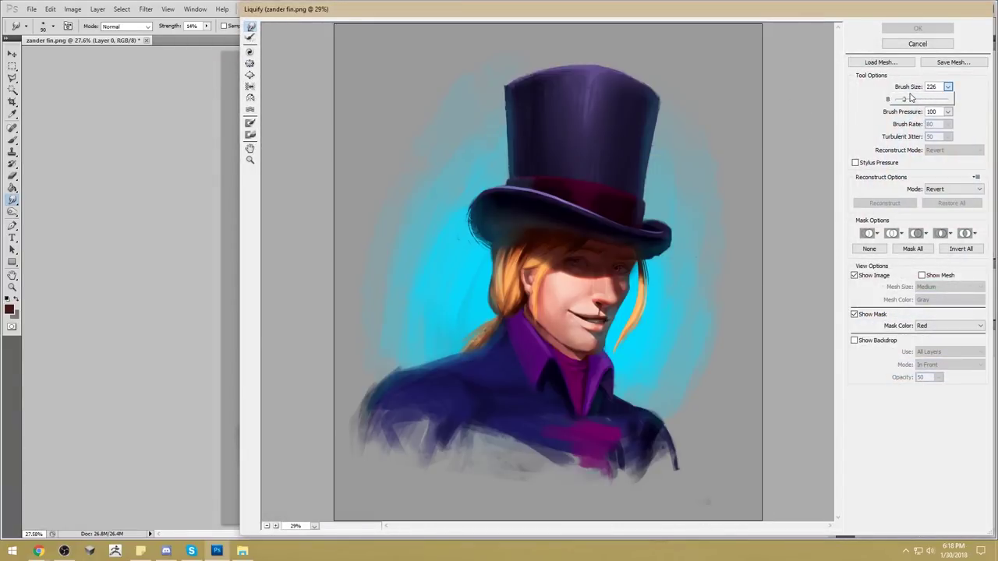
click(565, 310)
drag(566, 313, 562, 311)
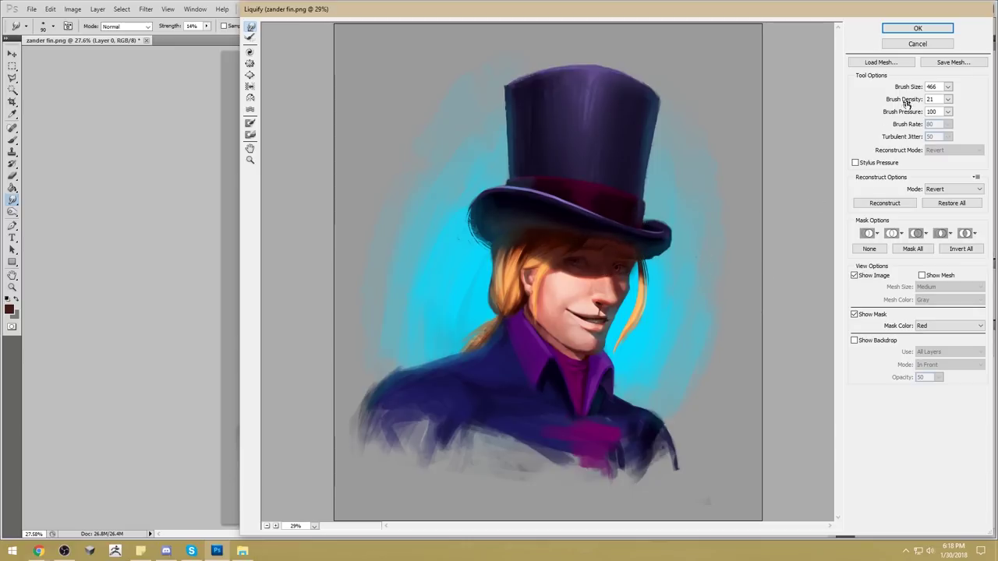
click(919, 28)
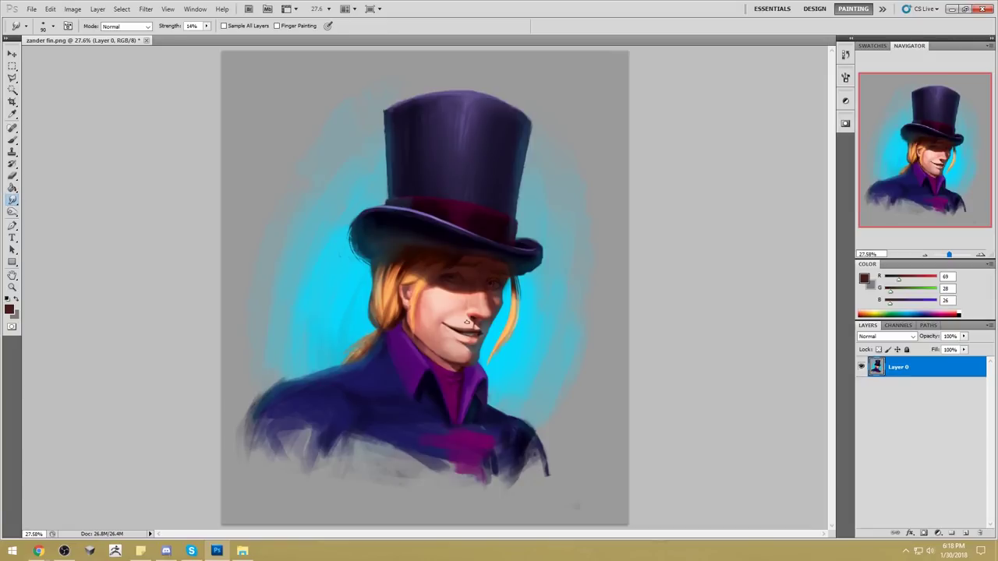
- Paint the skin above the upper lip with a sampled light pink, using a 150 px brush in Normal mode at 30% opacity
key(z)
drag(387, 285, 507, 380)
key(b)
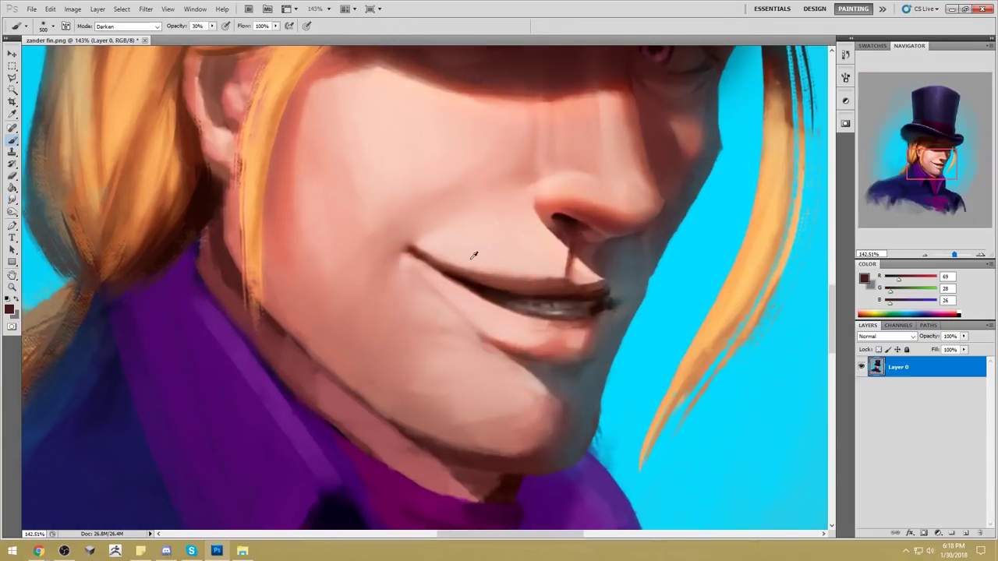
alt+click(468, 241)
key(bracketleft)
key(bracketleft)
key(bracketleft)
key(bracketleft)
key(bracketleft)
key(bracketleft)
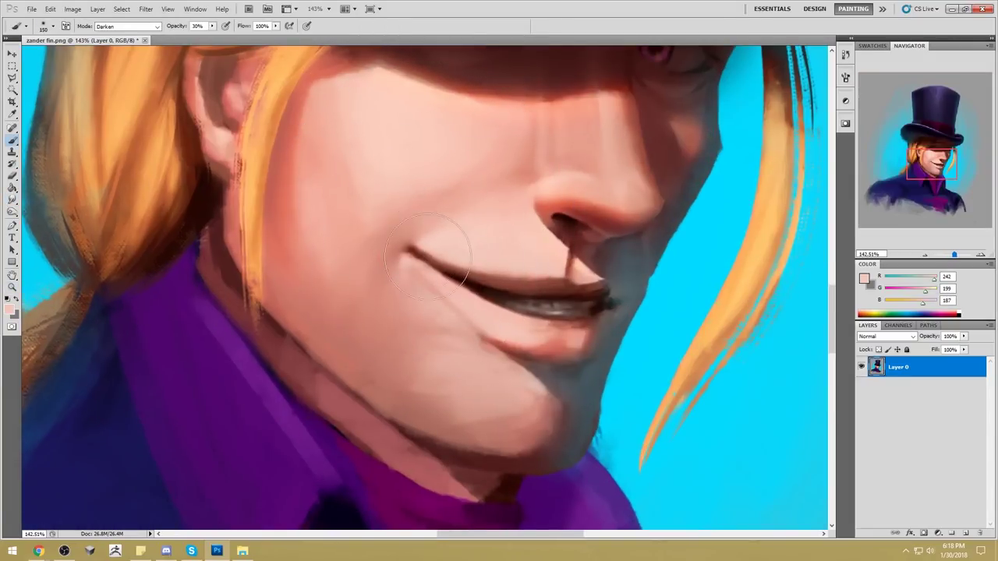
click(127, 25)
click(117, 34)
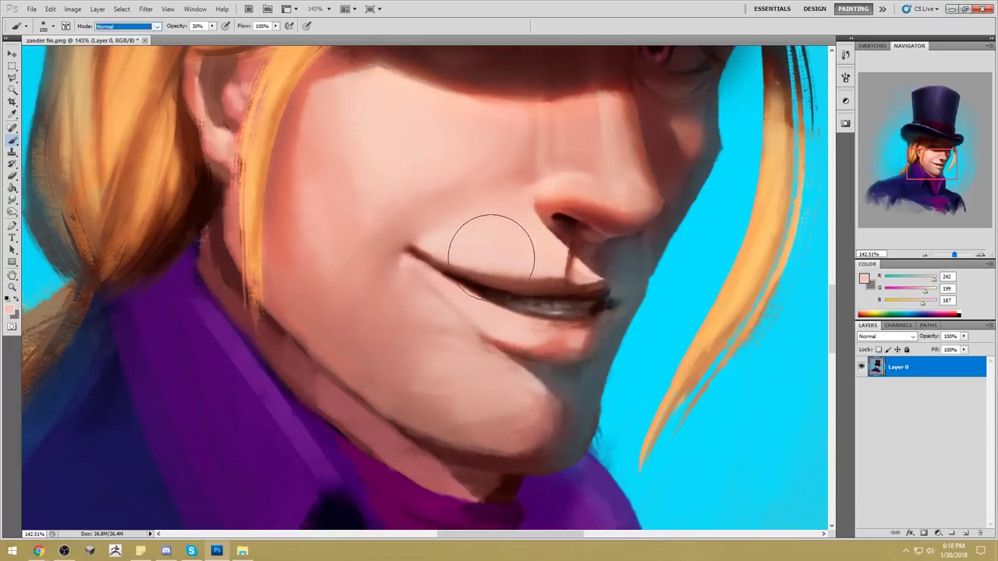
drag(417, 245, 497, 269)
mouse_move(428, 244)
mouse_down()
mouse_move(540, 279)
mouse_move(464, 272)
mouse_move(506, 268)
mouse_up()
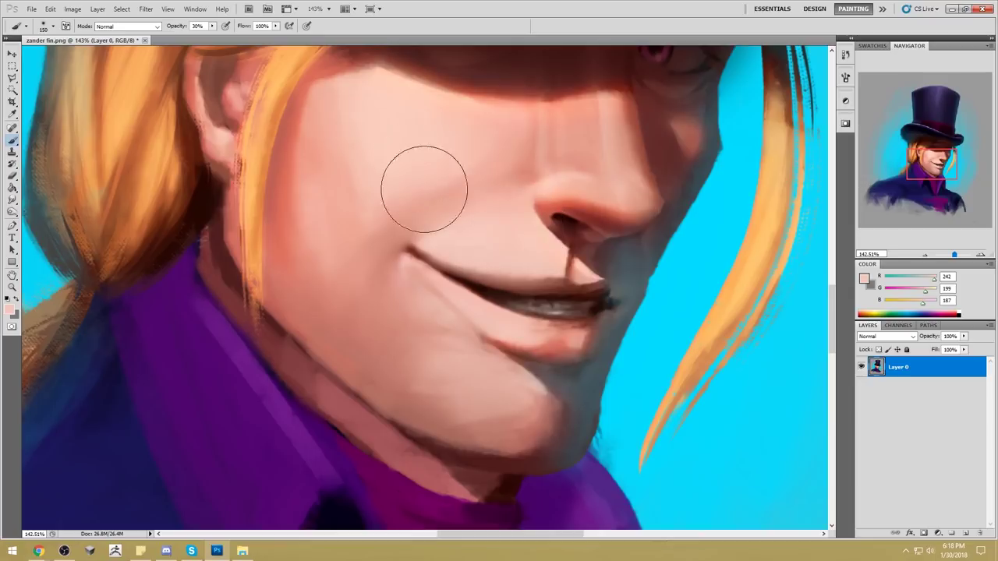
key(ctrl+0)
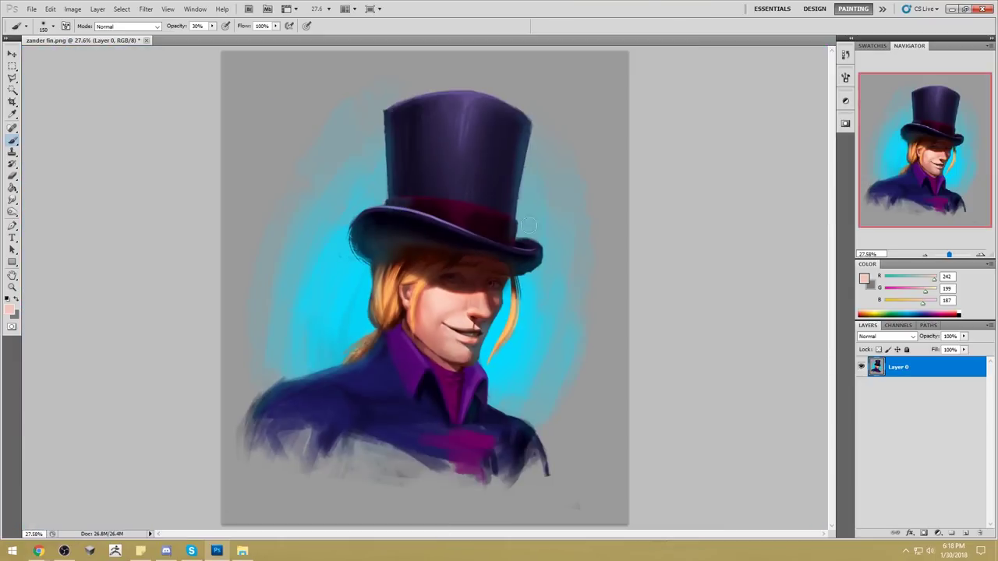
- Sample a reddish brown at the mouth corner and brush it into the shadowed eye area at 250 px
alt+click(445, 322)
key(bracketleft)
key(bracketleft)
key(bracketleft)
key(bracketleft)
key(bracketleft)
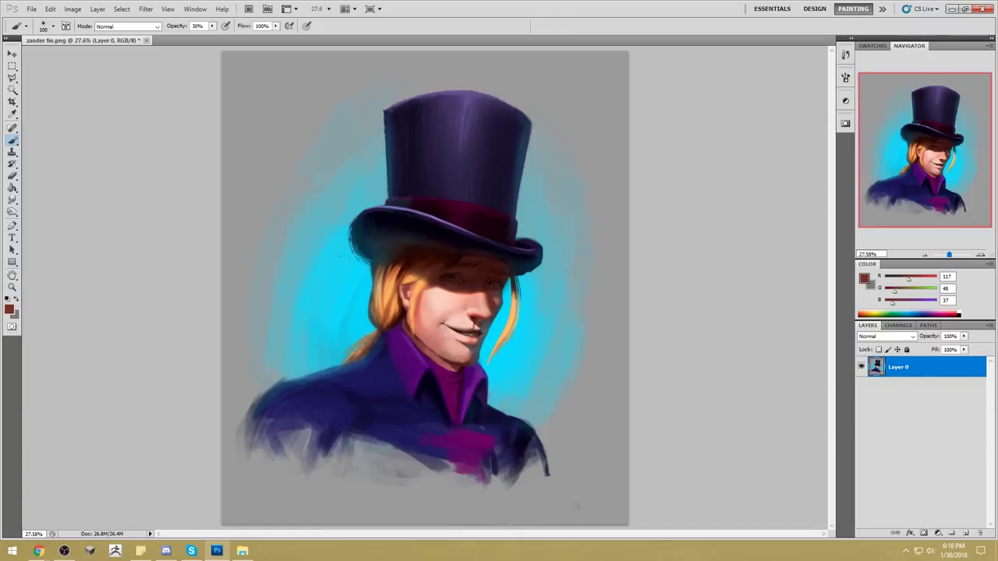
key(bracketright)
key(bracketright)
key(bracketright)
key(bracketright)
key(bracketright)
key(bracketright)
drag(475, 274, 471, 274)
- Deepen the shadow on the far side of the face with a sampled dark brown, using the 250 px brush in Darken mode
alt+click(501, 278)
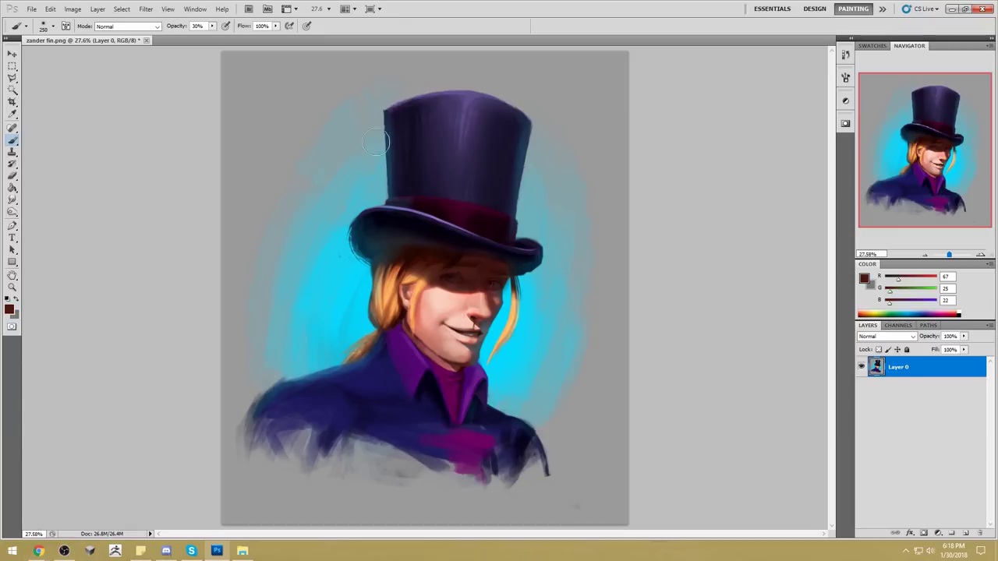
click(128, 26)
click(125, 77)
mouse_move(499, 257)
mouse_down()
mouse_move(488, 285)
mouse_move(497, 289)
mouse_move(487, 282)
mouse_move(507, 272)
mouse_move(491, 282)
mouse_move(504, 296)
mouse_move(530, 292)
mouse_up()
- Copy the retouched painting, return to the last Liquify history state and paste the copy in place as a new layer
key(e)
key(ctrl+alt+z)
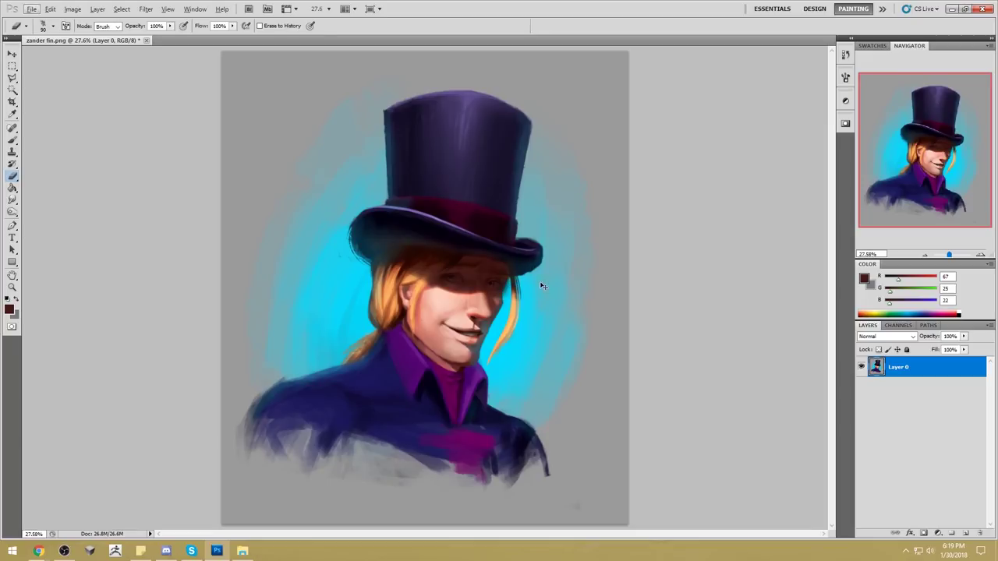
key(ctrl+a)
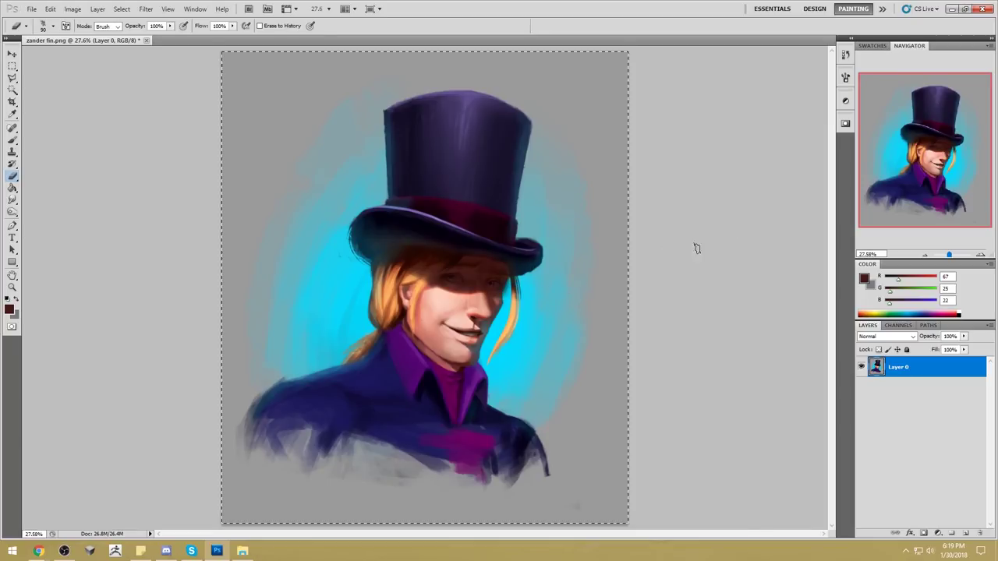
click(846, 56)
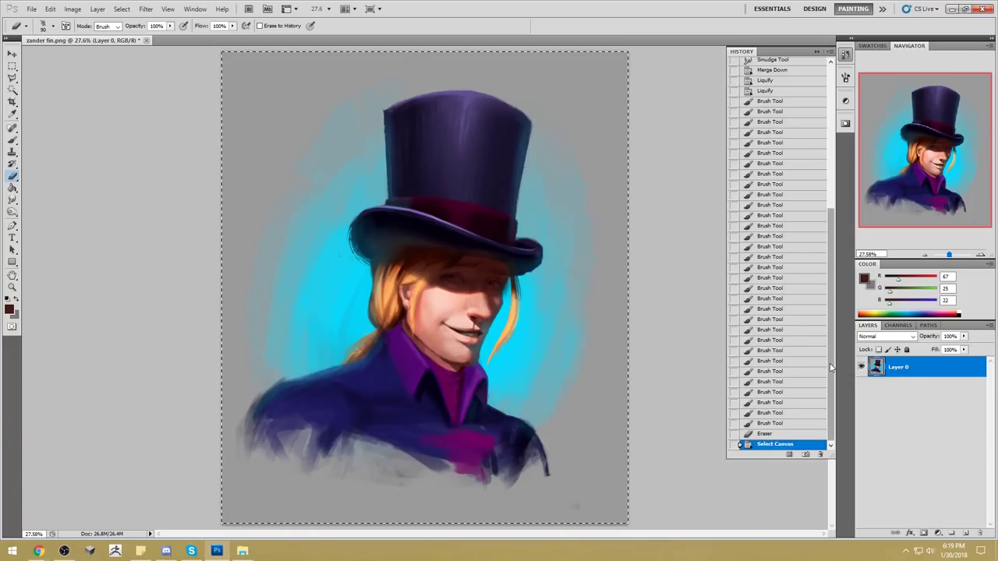
click(778, 91)
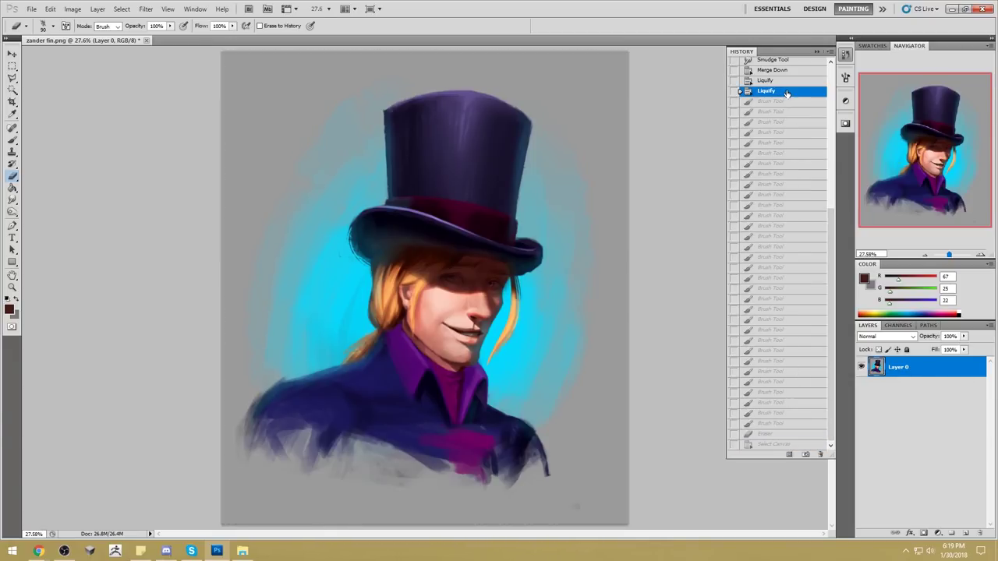
key(ctrl+shift+v)
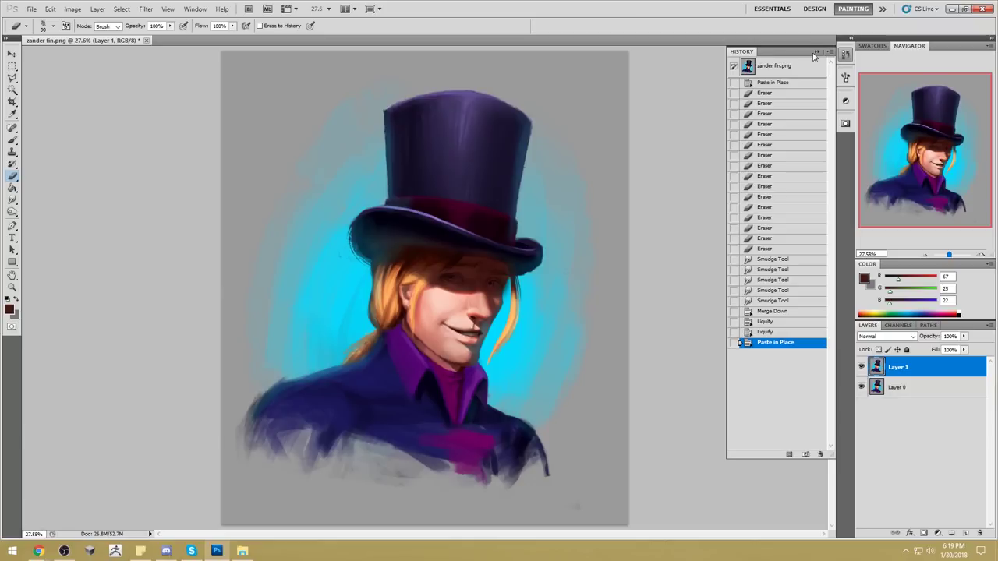
click(816, 53)
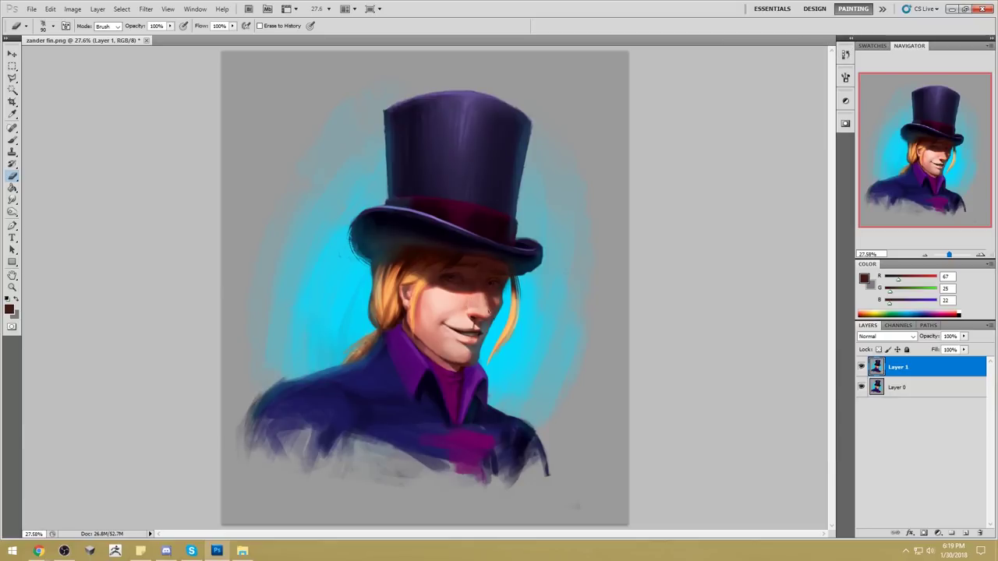
- Compare Layer 1 with the layer below by toggling its visibility, and choose an 80 px textured brush preset for the mouth
click(863, 368)
click(863, 368)
key(z)
drag(408, 297, 524, 363)
key(b)
alt+click(464, 283)
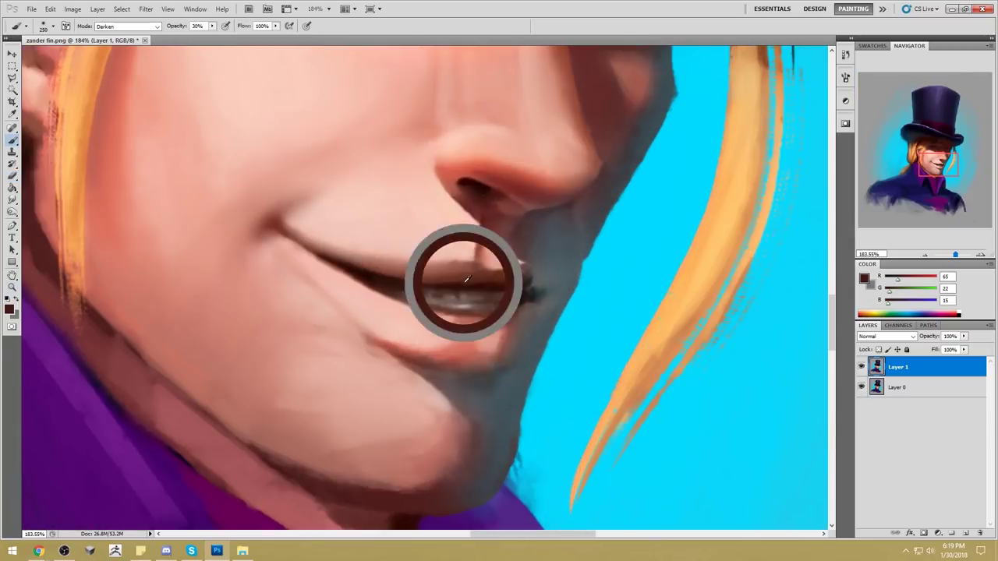
right_click(528, 207)
click(652, 310)
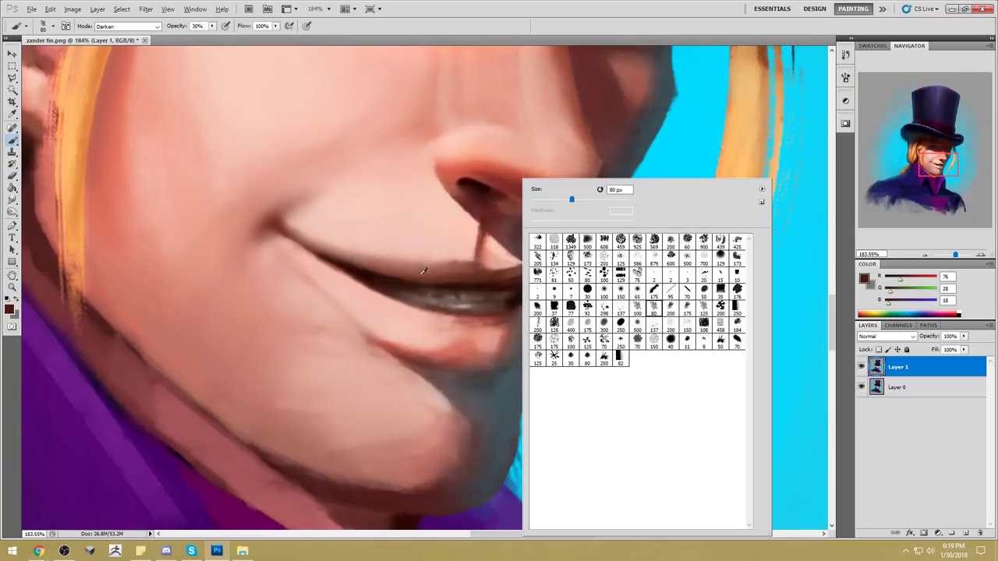
- Paint over the teeth with a sampled dark brown, using a 20 px brush in Normal mode at 68% opacity
alt+click(427, 272)
key(bracketleft)
key(bracketleft)
key(bracketleft)
key(bracketleft)
key(bracketleft)
key(bracketleft)
key(bracketleft)
key(bracketleft)
key(bracketleft)
key(bracketleft)
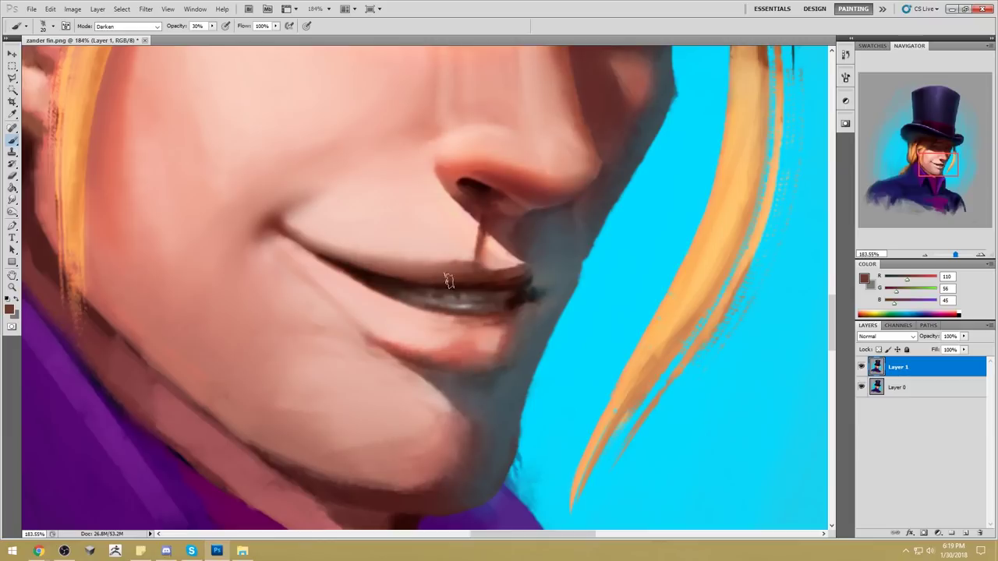
click(153, 26)
click(125, 34)
click(212, 26)
drag(212, 36, 232, 36)
alt+click(427, 289)
mouse_move(444, 300)
mouse_down()
mouse_move(492, 302)
mouse_move(412, 292)
mouse_up()
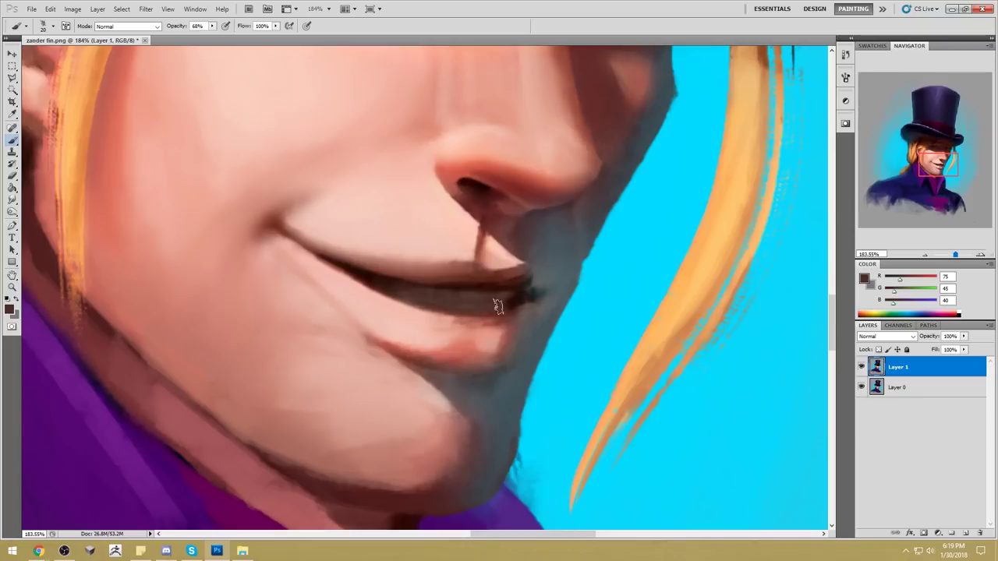
- Repaint the upper lip and its edge with reddish browns and skin tones sampled around the mouth
alt+click(438, 280)
mouse_move(434, 284)
mouse_down()
mouse_move(499, 288)
mouse_move(447, 284)
mouse_up()
key(ctrl+z)
alt+click(504, 281)
alt+click(387, 270)
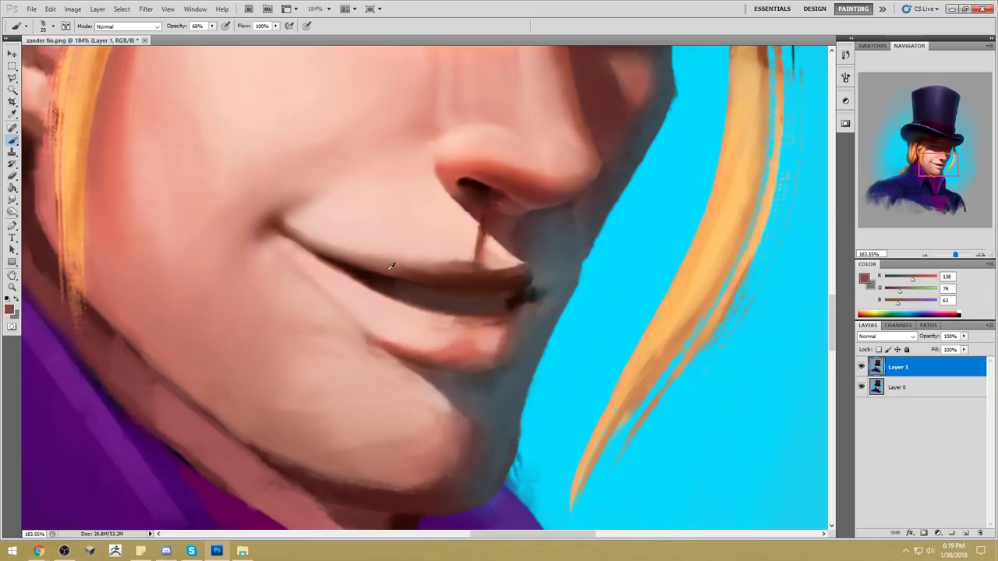
alt+click(517, 278)
alt+click(412, 272)
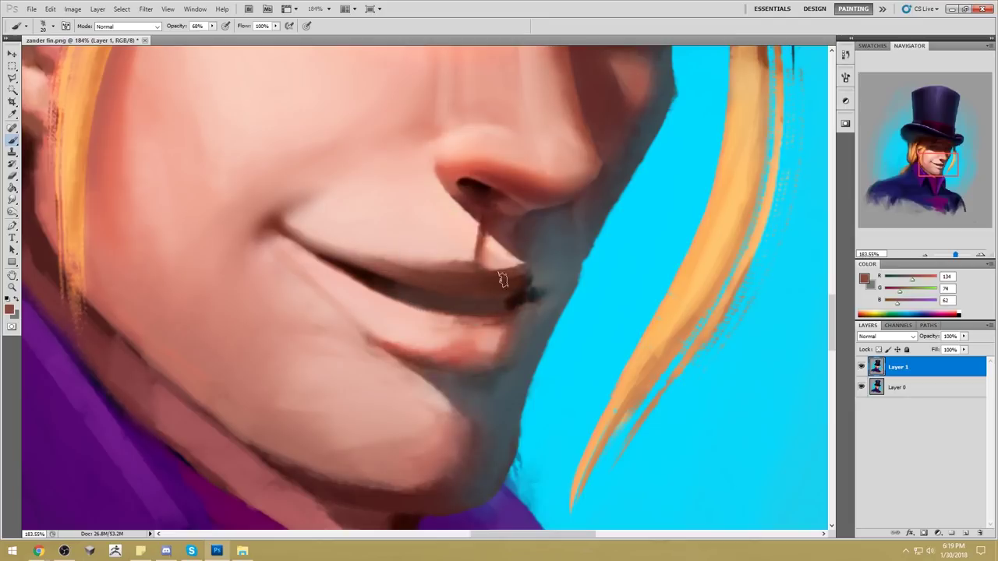
alt+click(402, 244)
- Blend the repainted upper lip with the Smudge tool, using a 45 px brush at 14% strength
click(11, 198)
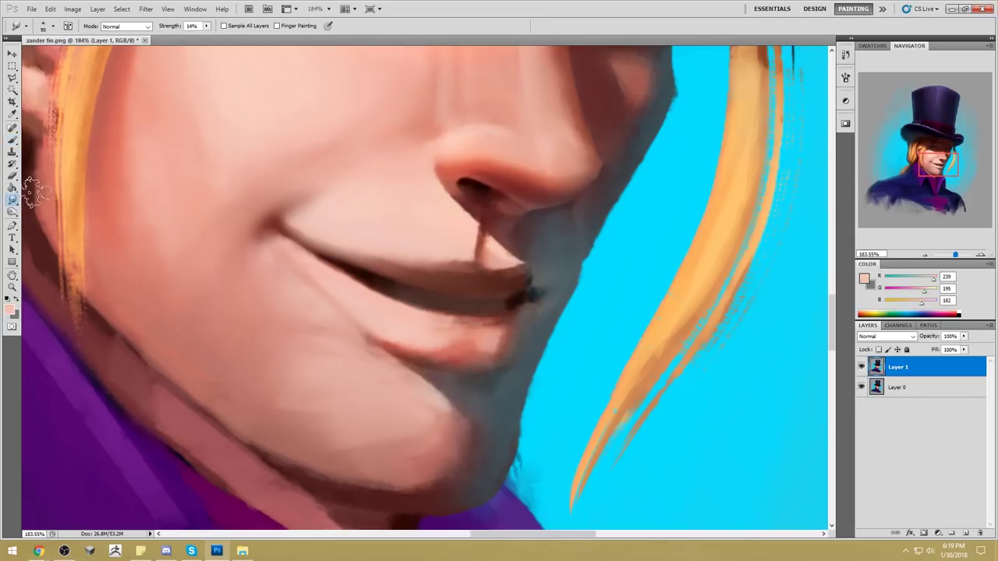
key(bracketleft)
key(bracketleft)
key(bracketleft)
key(bracketleft)
key(bracketleft)
key(ctrl+0)
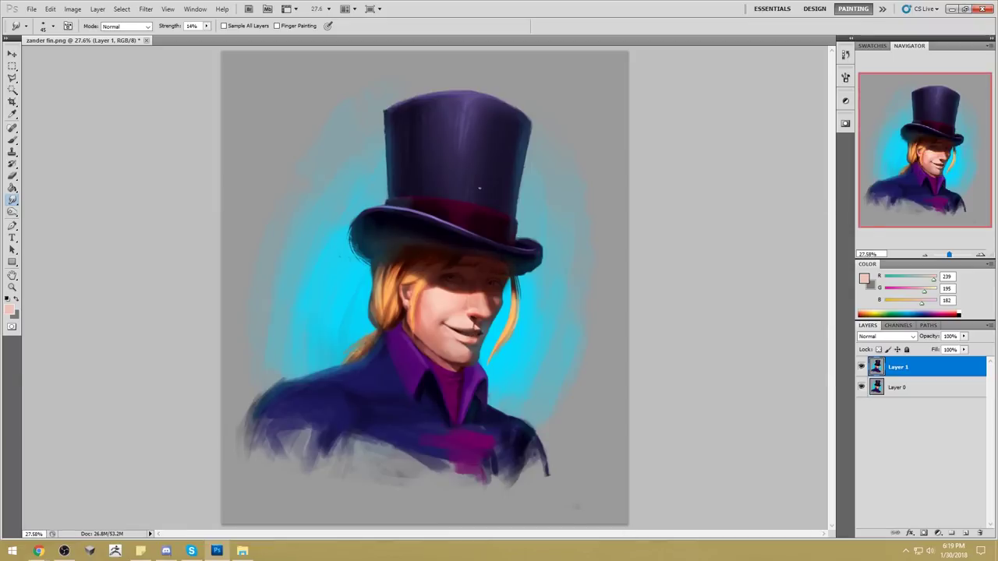
- Paint a dark line between the lips with a very dark brown sampled at the far mouth corner, using a smaller brush
key(z)
drag(478, 327, 565, 370)
key(b)
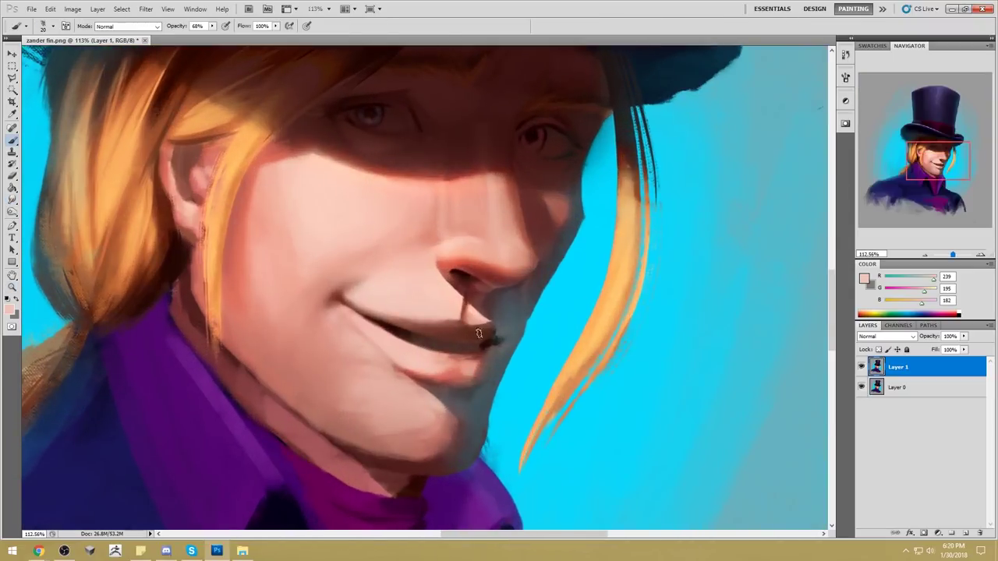
alt+click(486, 342)
key(bracketleft)
drag(483, 342, 420, 336)
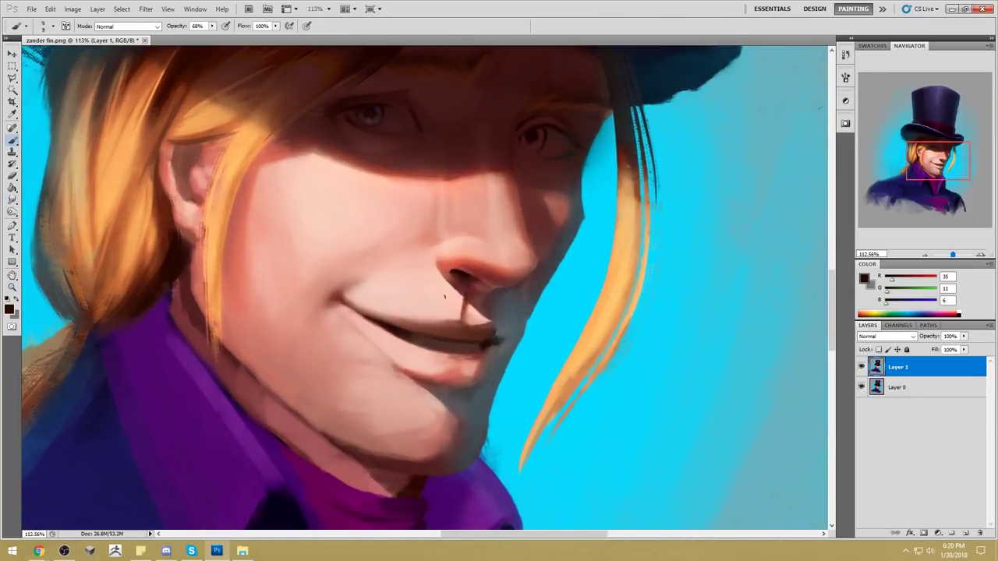
- Undo the last stray stroke and darken the gap between the lips toward the far mouth corner with the very dark brown
key(ctrl+z)
drag(486, 341, 408, 333)
key(ctrl+0)
key(z)
drag(421, 305, 503, 366)
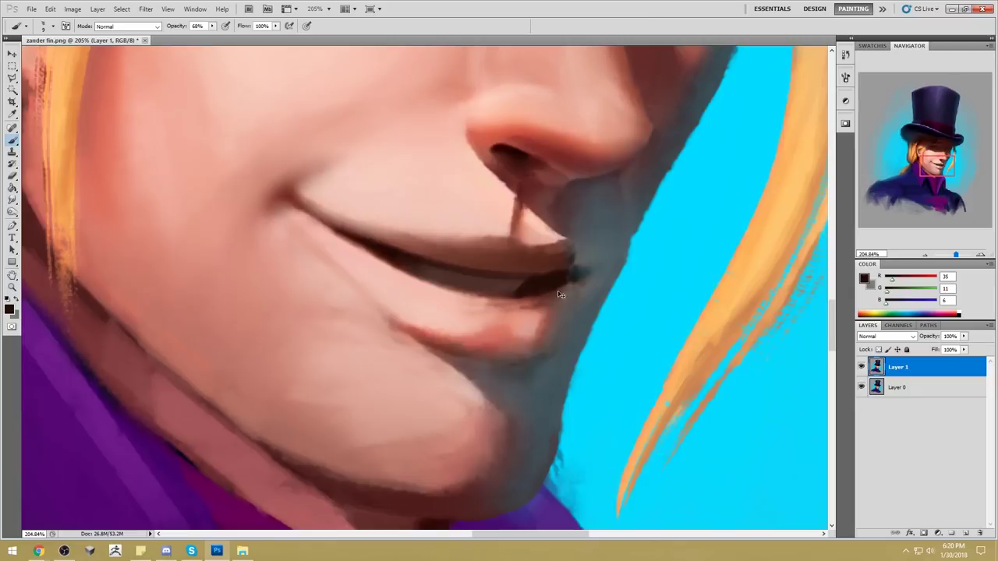
- Sample a reddish brown beside the mouth and smudge the shaded side of the mouth and chin with a 45 px brush at 14% strength
key(ctrl+0)
alt+click(477, 329)
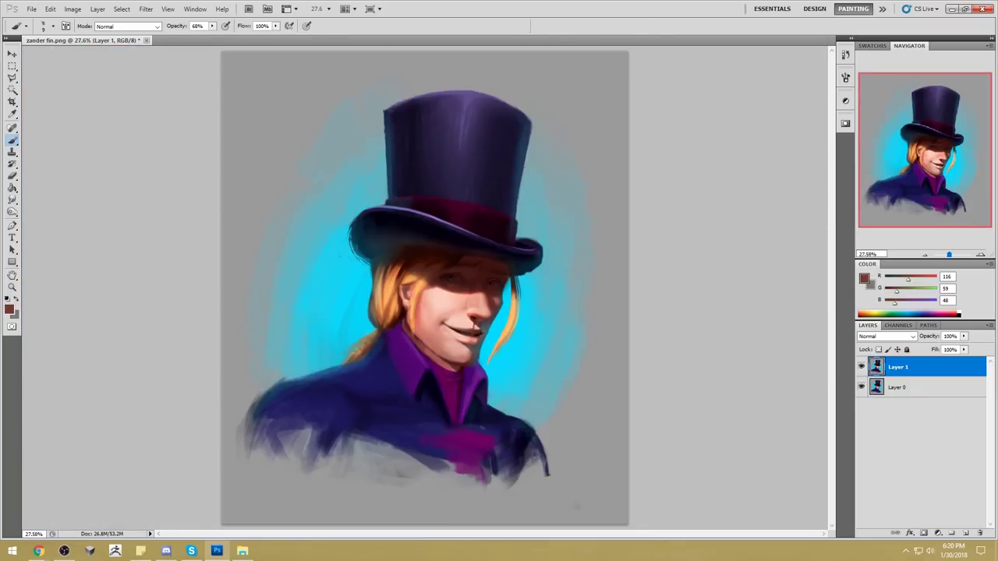
key(r)
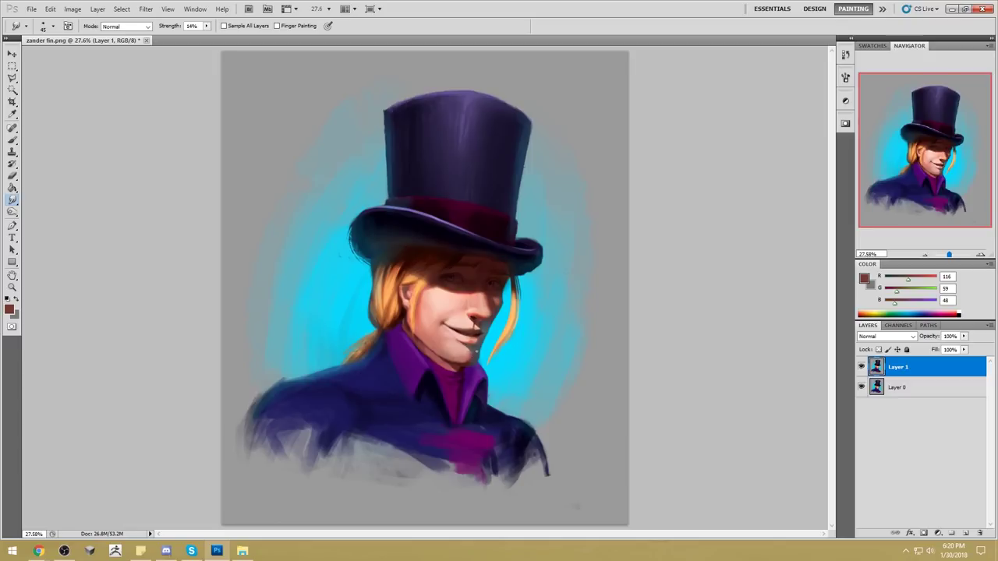
click(146, 8)
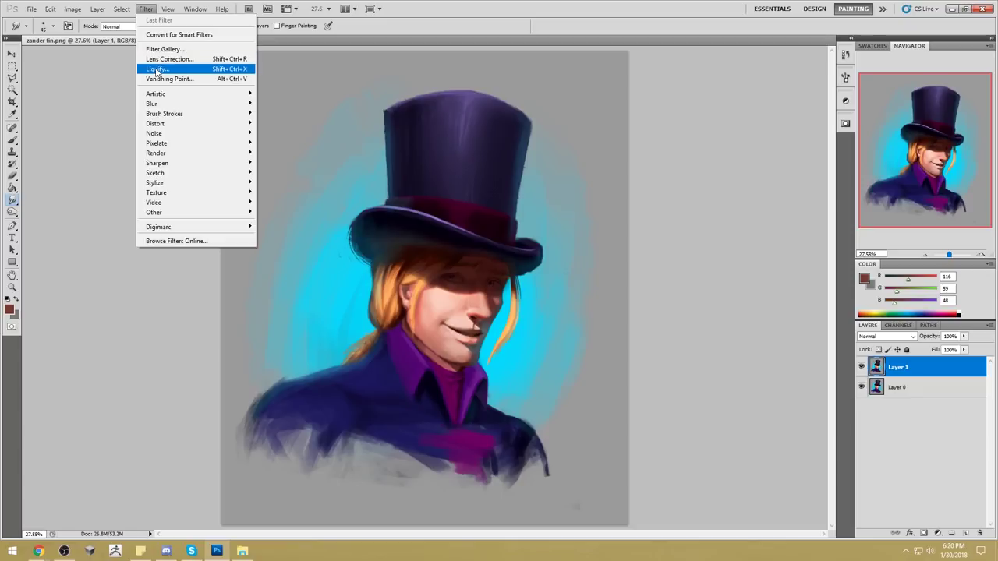
click(160, 67)
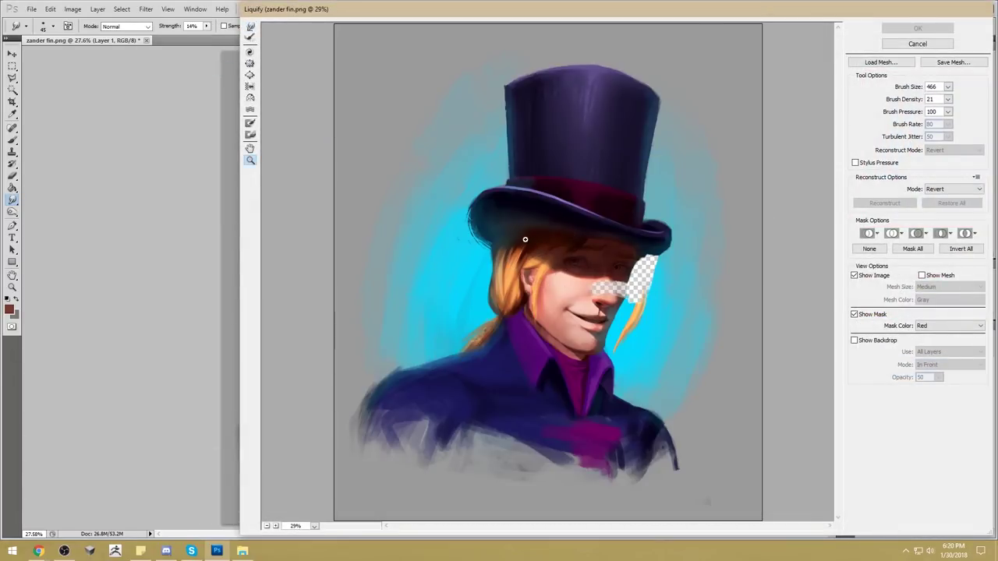
click(918, 43)
- Merge the retouch layer down into Layer 0 and open the Liquify filter on the face
right_click(889, 367)
click(916, 400)
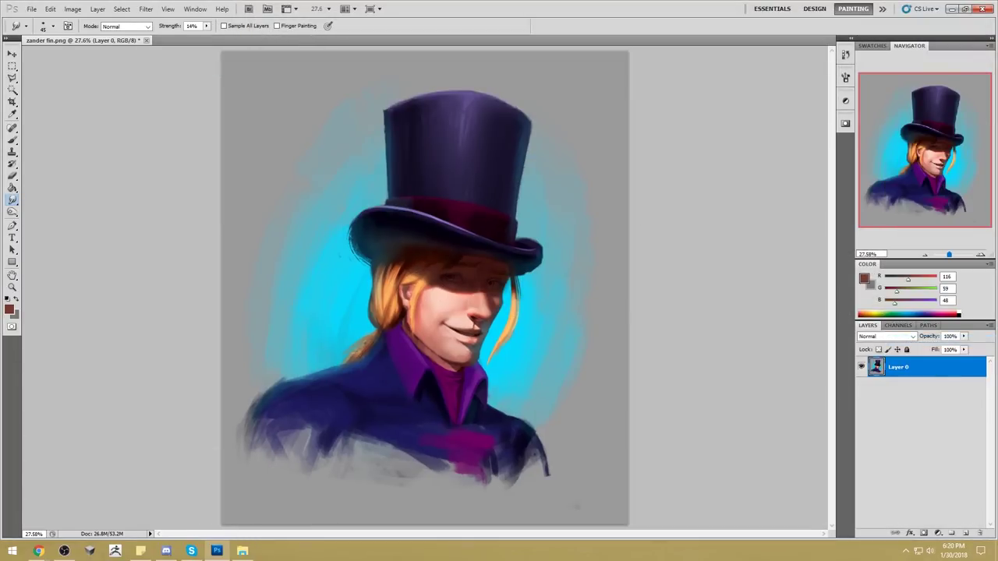
click(146, 9)
click(160, 67)
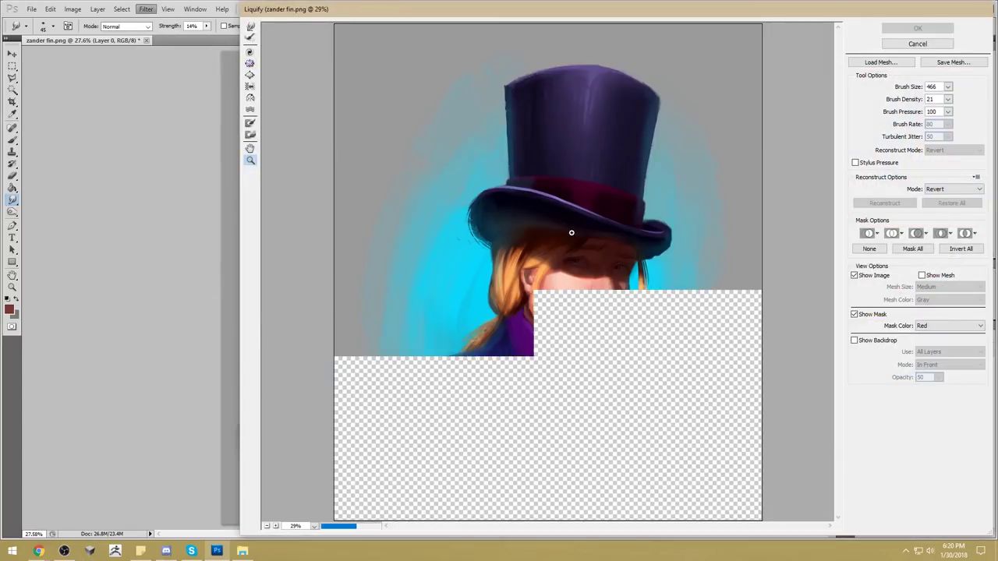
drag(515, 238, 632, 339)
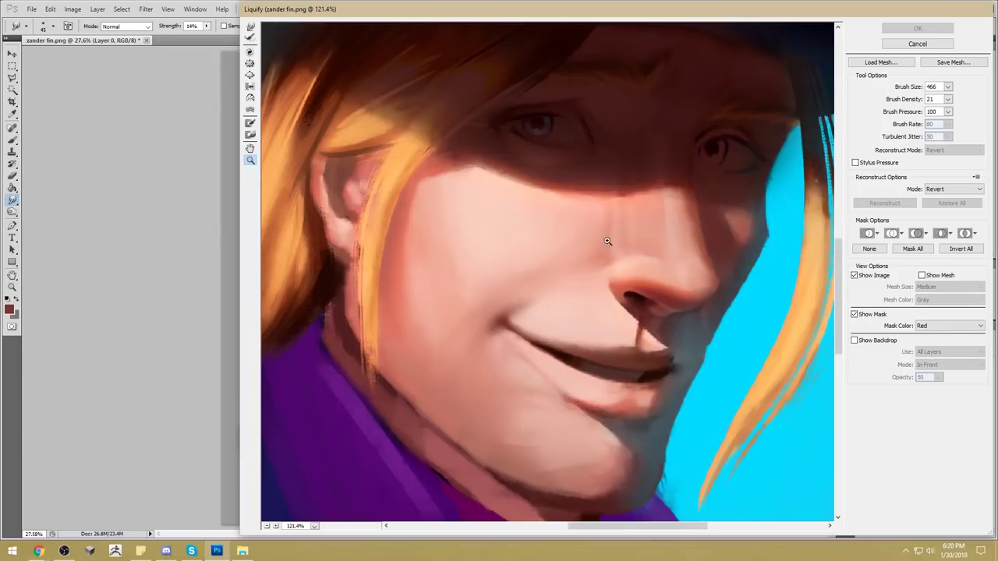
- Reshape the nostril and underside of the nose with Liquify's Forward Warp tool, using a brush size of 106
click(250, 27)
click(948, 86)
drag(911, 99, 899, 99)
click(627, 309)
mouse_move(637, 294)
mouse_down()
mouse_move(695, 304)
mouse_move(670, 295)
mouse_move(682, 291)
mouse_move(675, 315)
mouse_move(709, 287)
mouse_up()
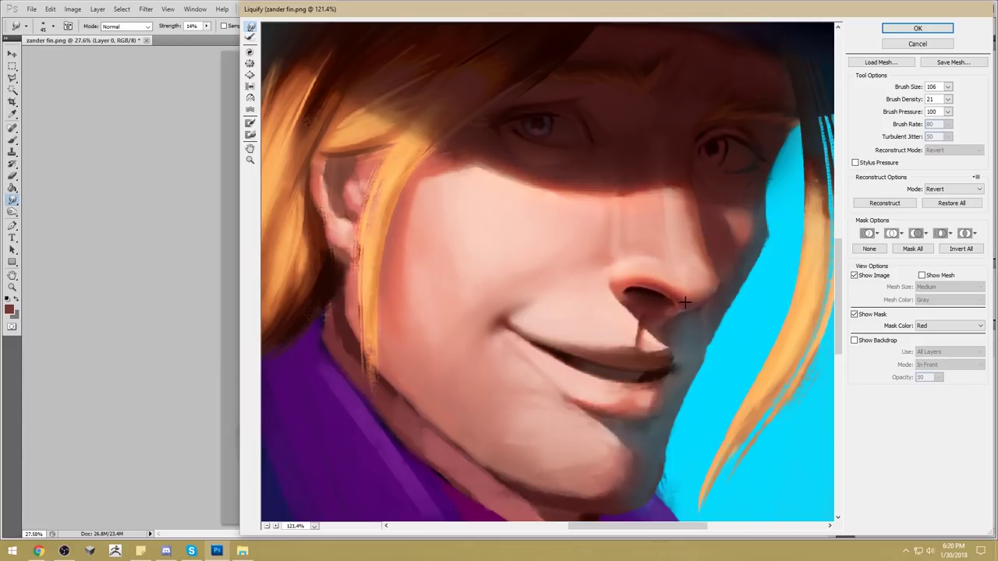
click(925, 30)
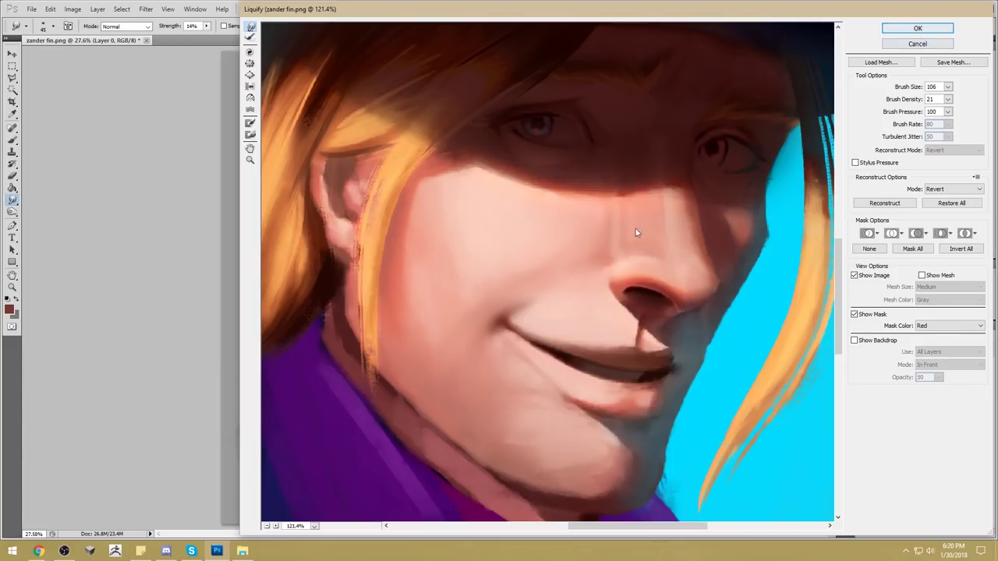
- Set up a round 100 px brush at 68% opacity and sample a light skin tone from beside the nose
key(z)
drag(392, 252, 568, 396)
key(b)
alt+click(401, 225)
right_click(411, 227)
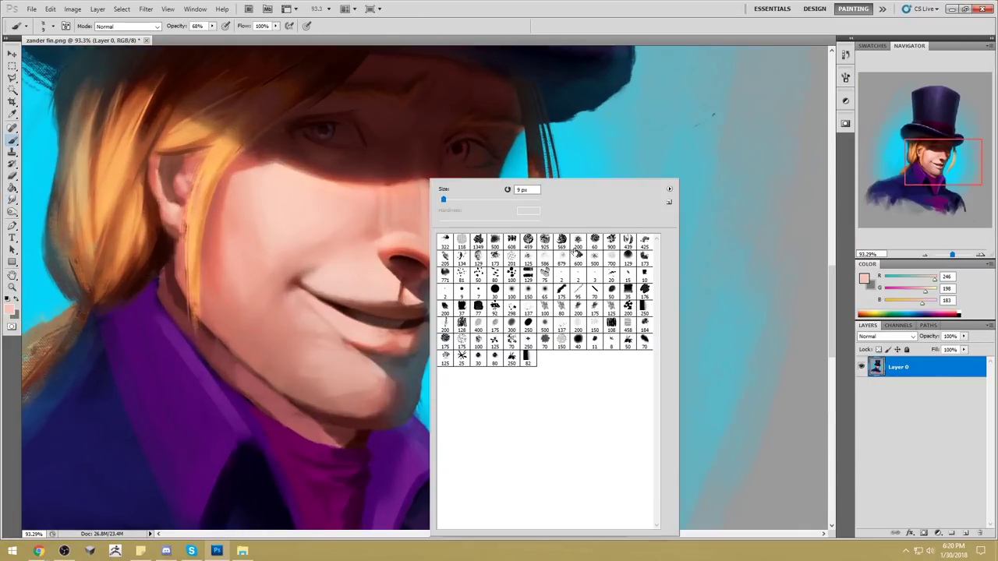
click(512, 289)
alt+click(386, 261)
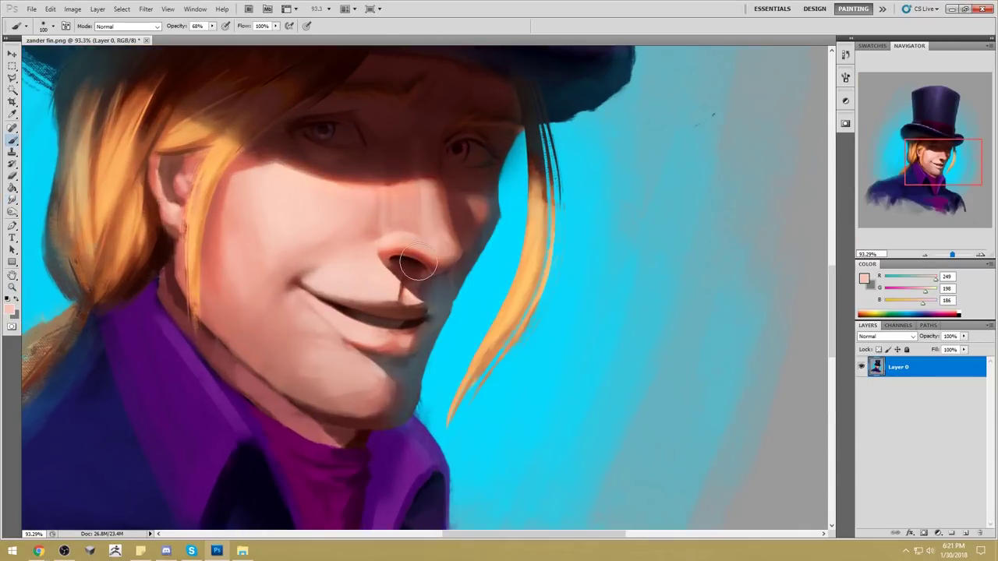
- Add a new layer and paint a faint light skin-tone glow over the nose with the brush enlarged to 400 px
click(966, 533)
key(bracketright)
key(bracketright)
key(bracketright)
key(bracketright)
key(bracketright)
key(bracketright)
key(bracketright)
alt+click(379, 252)
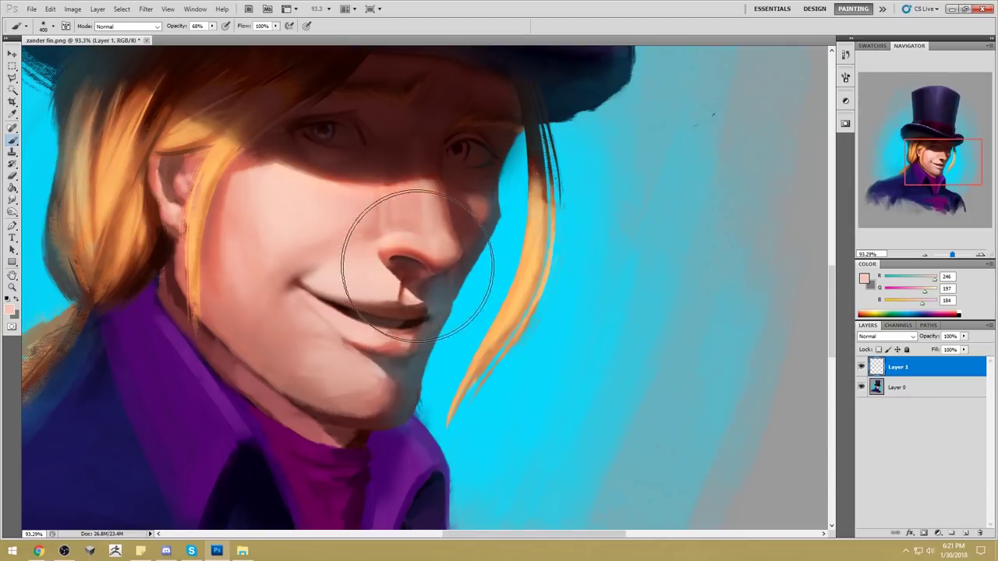
- Erase the glow over the dark nostril with a 25 px eraser at 100% opacity
key(e)
key(bracketleft)
key(bracketleft)
key(bracketleft)
key(bracketleft)
key(bracketleft)
key(bracketleft)
key(bracketleft)
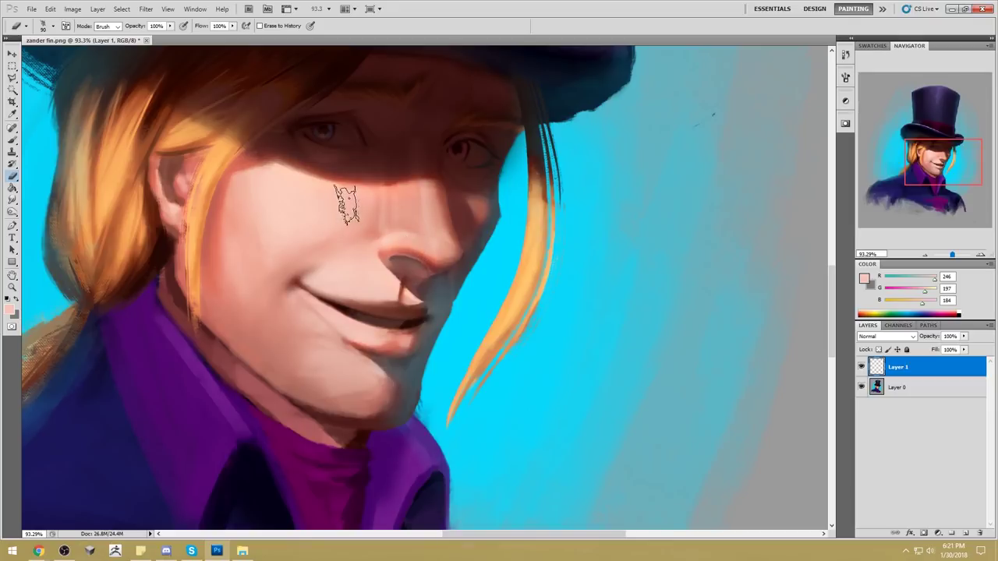
key(bracketleft)
key(bracketleft)
drag(400, 263, 413, 270)
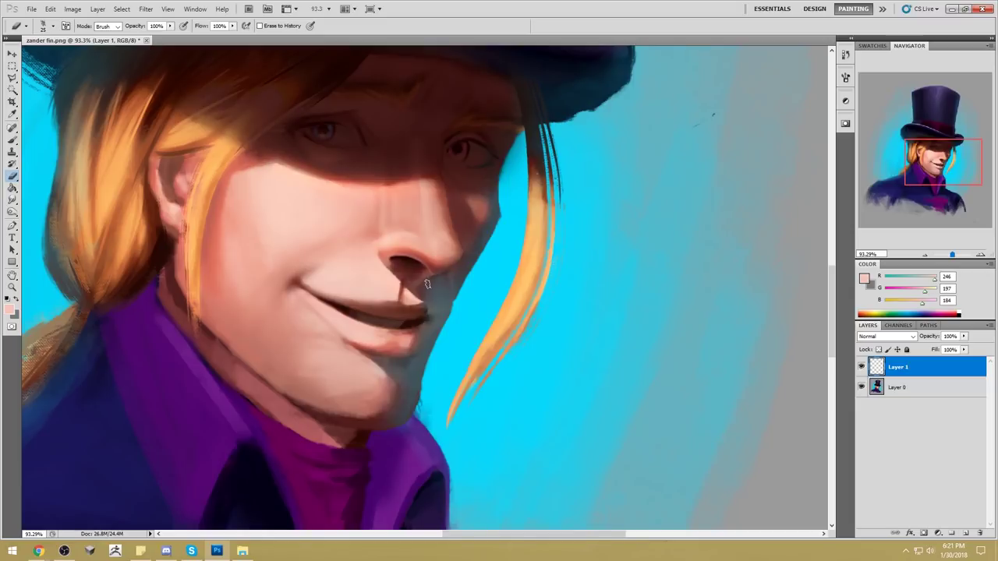
- Sample salmon and dark brown tones around the nostril and switch to the Smudge tool at 14% strength to soften the nose
key(ctrl+0)
key(b)
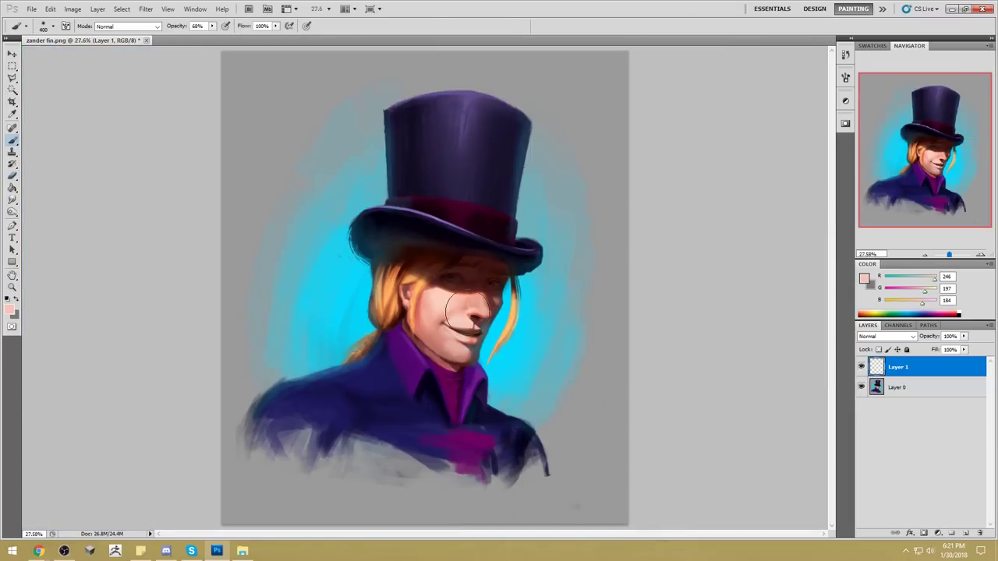
alt+click(473, 315)
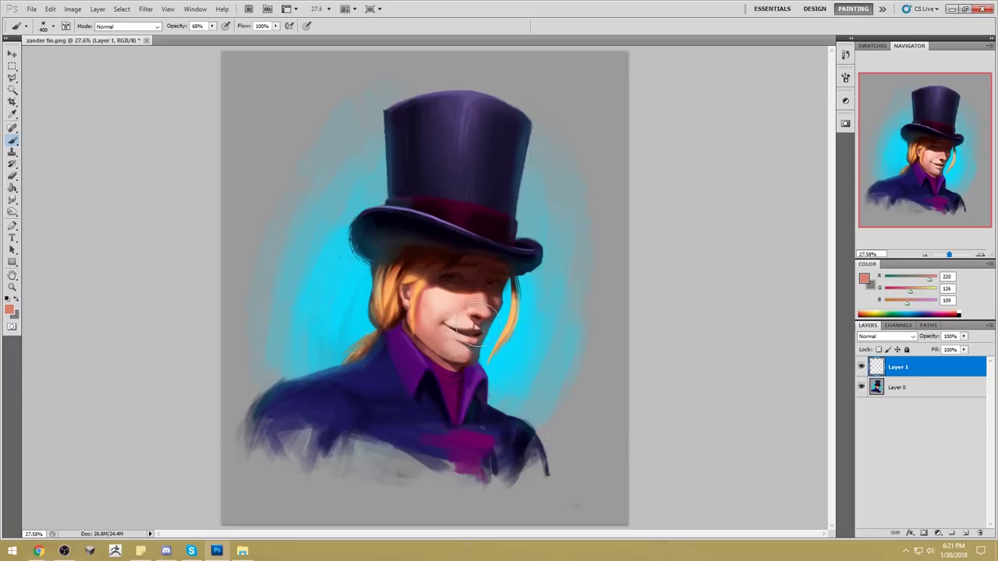
alt+click(478, 320)
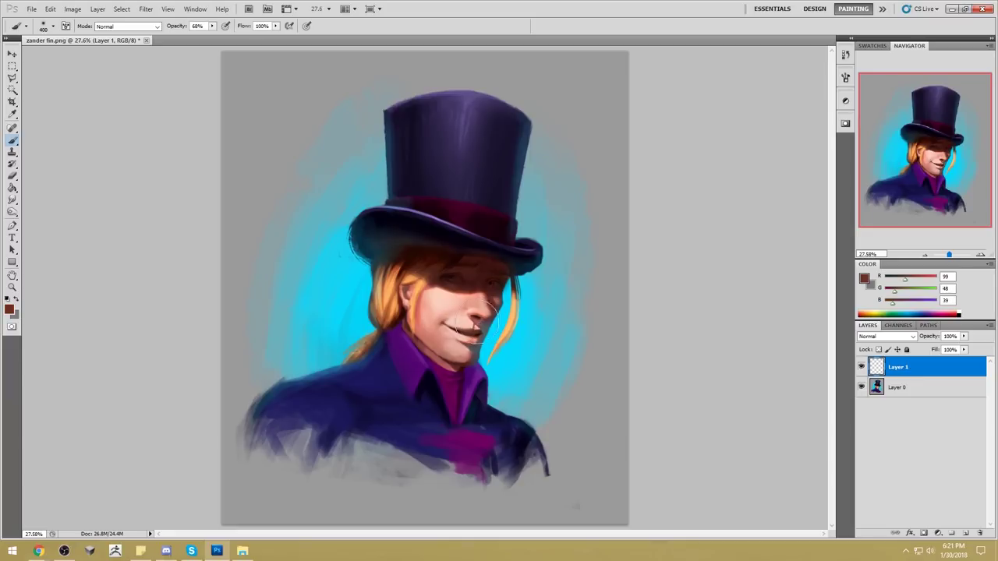
alt+click(482, 313)
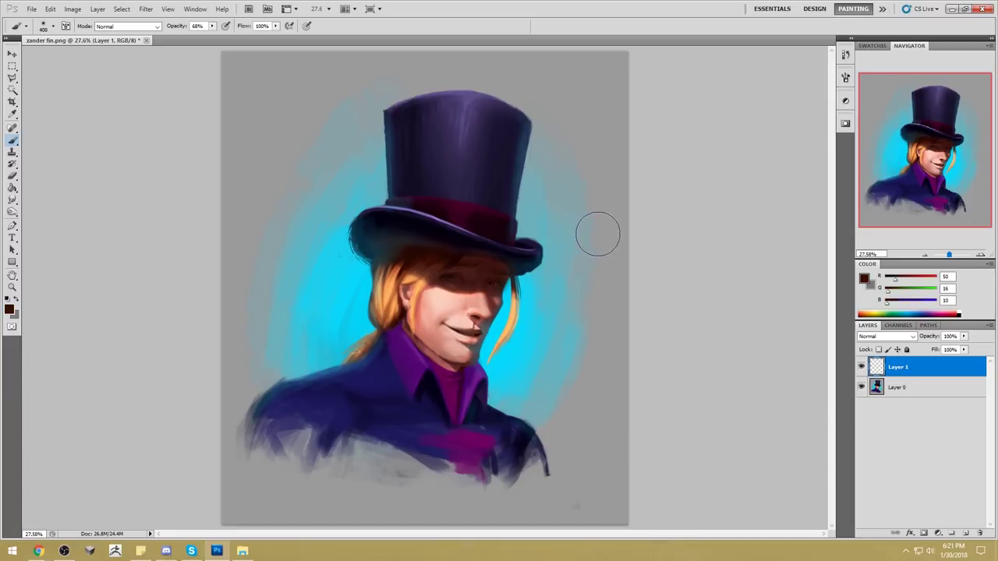
click(12, 200)
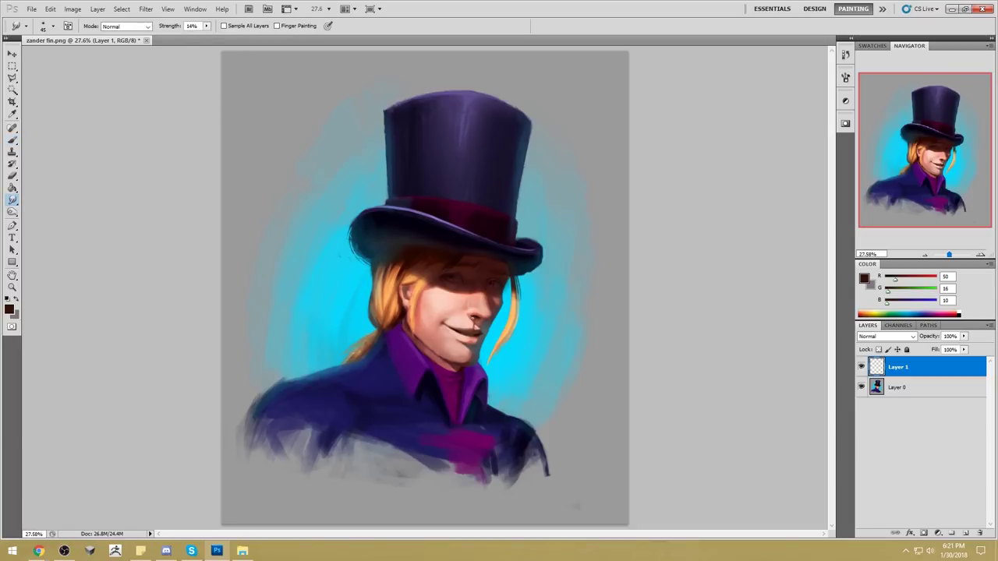
- Add light skin tones to the nose with an 80 px textured brush, sampling the lit skin around it
key(b)
right_click(554, 277)
click(686, 308)
click(746, 147)
alt+click(484, 303)
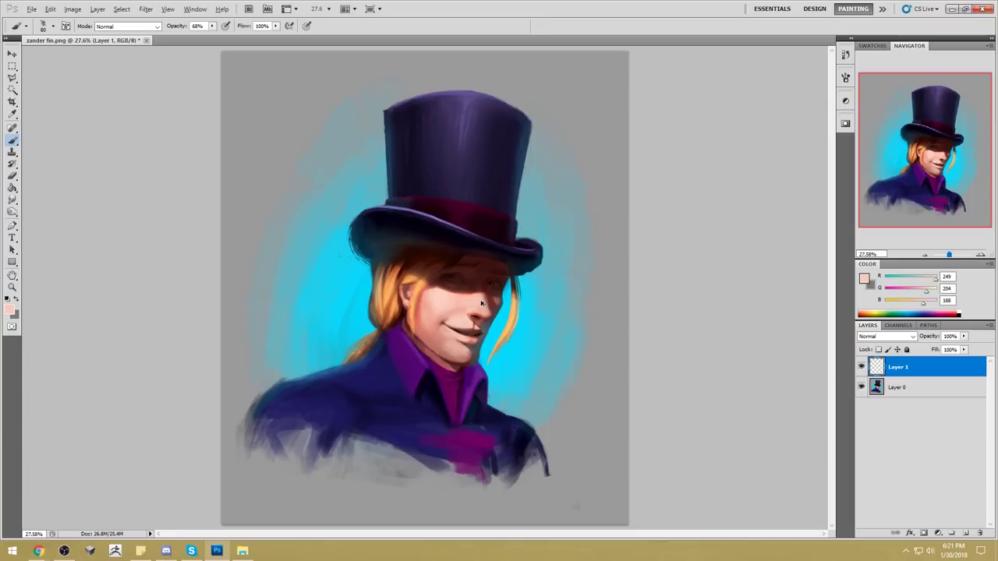
alt+click(465, 317)
- Refine the nose and cheek highlights with sampled peach tones, using a 25 px brush at 100% opacity and Smudge at 14% strength
click(212, 27)
drag(215, 36, 232, 36)
click(129, 78)
alt+click(475, 312)
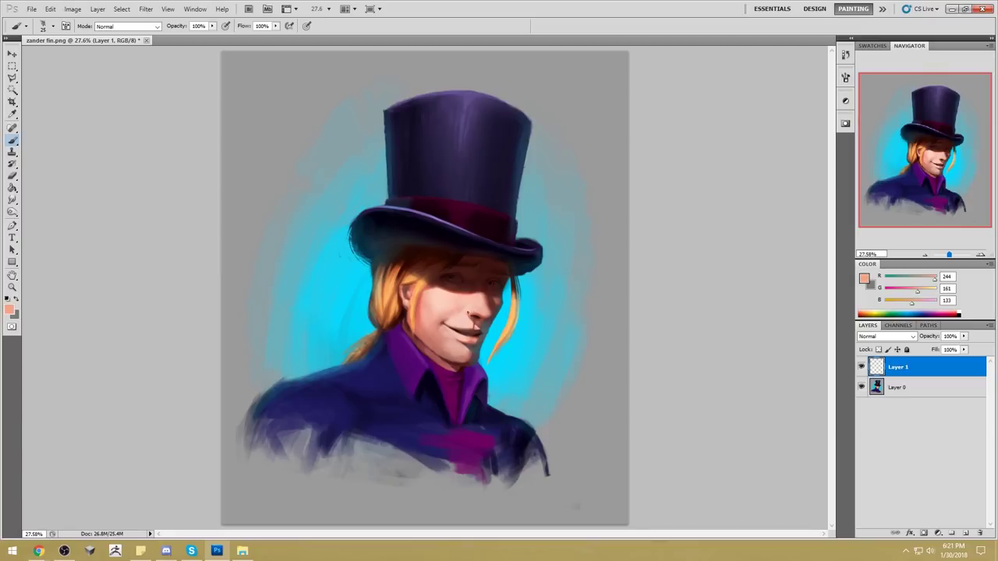
alt+click(449, 293)
alt+click(483, 296)
click(14, 200)
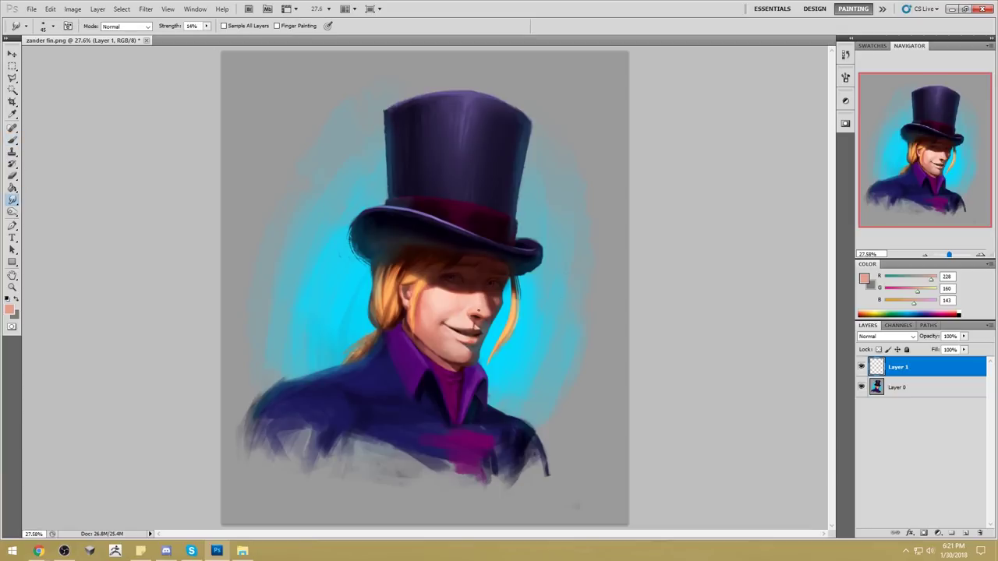
key(b)
alt+click(443, 296)
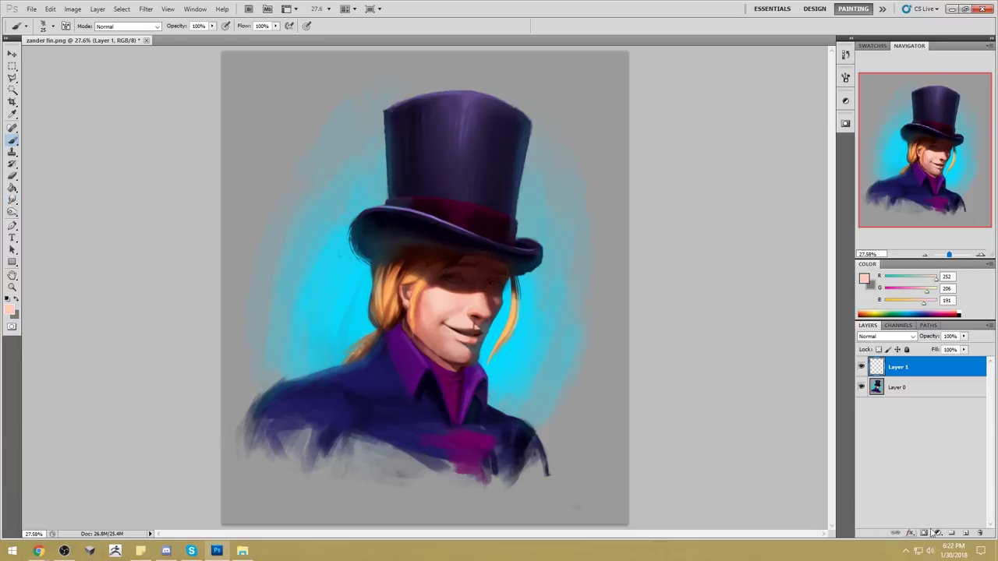
- Merge Layer 1 down into Layer 0 and add a new empty layer above it
right_click(916, 361)
click(949, 334)
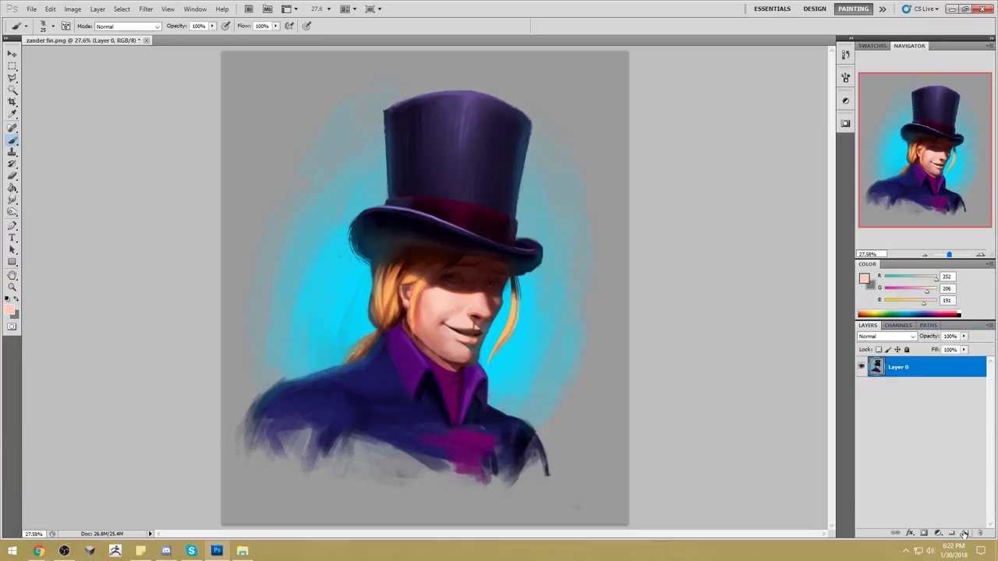
key(ctrl+z)
key(v)
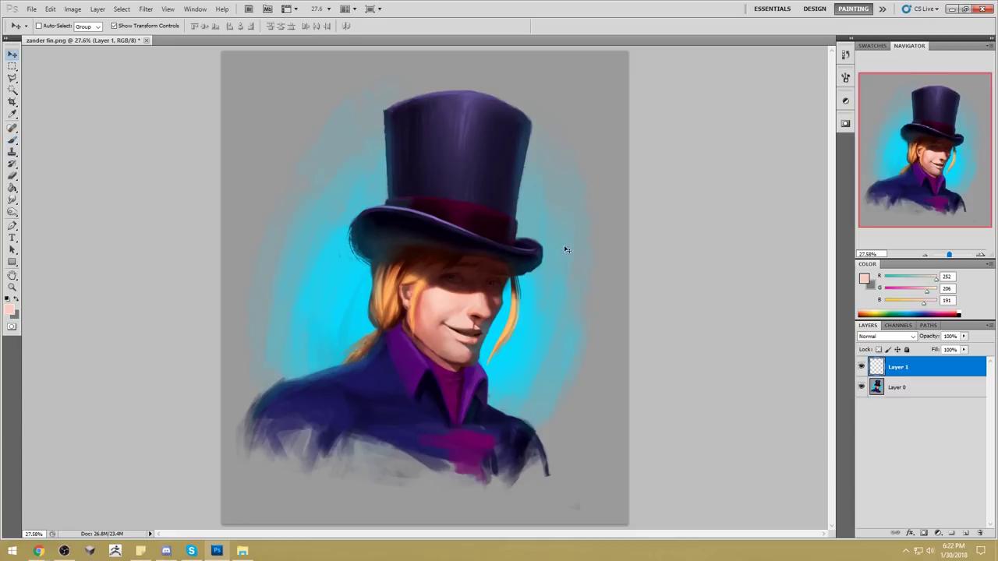
- On Layer 0, rework the cheek with sampled peach and red tones using a 40 px brush, and smudge it at 100 px, 14% strength
click(16, 199)
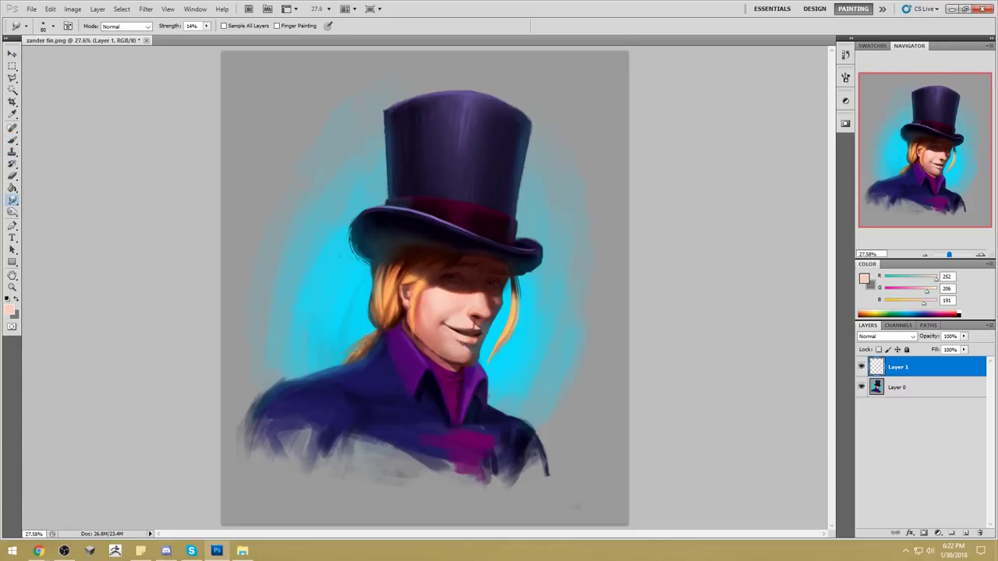
key(alt+bracketleft)
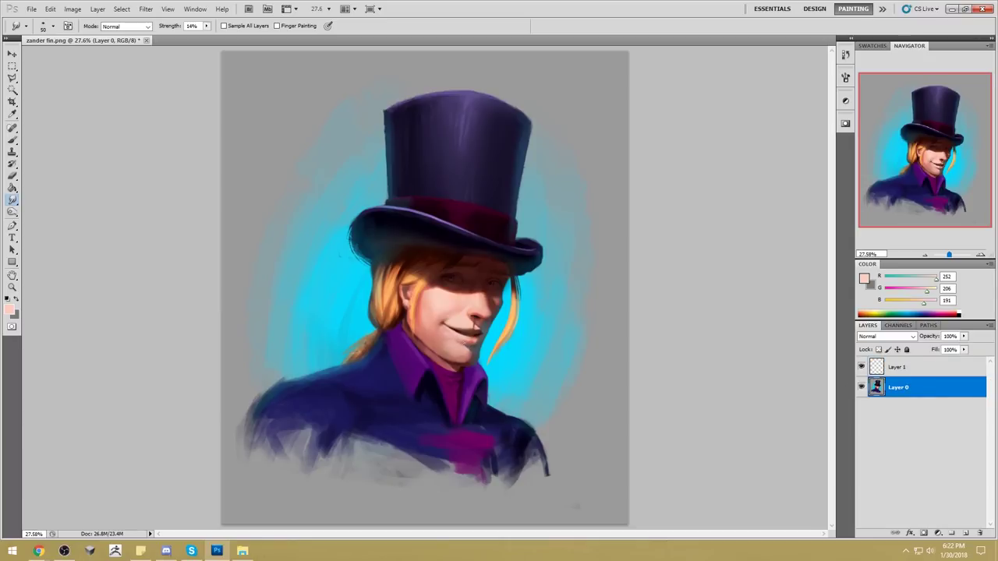
key(b)
alt+click(429, 303)
alt+click(430, 313)
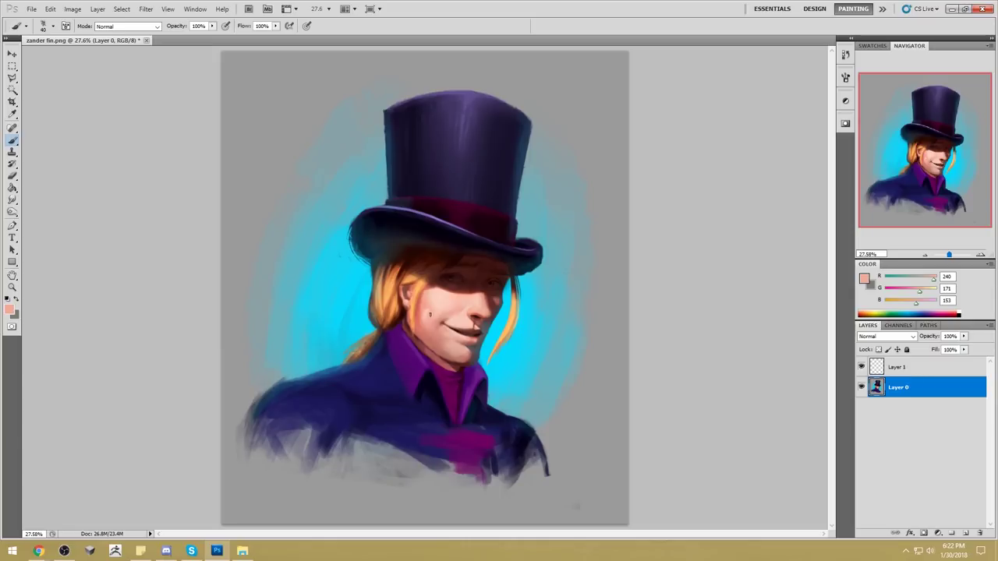
alt+click(429, 315)
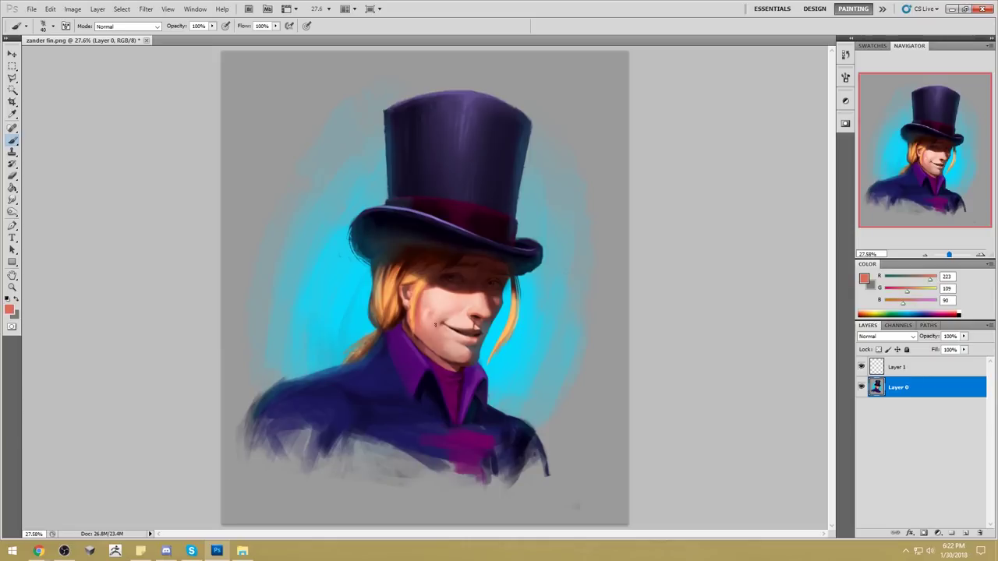
key(r)
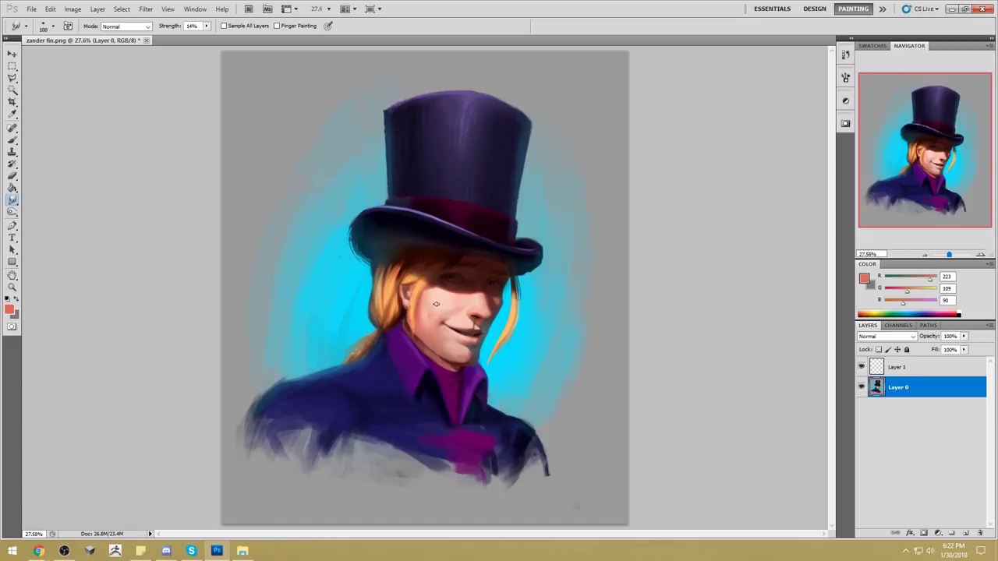
- Make the empty Layer 1 active and choose the round 100 px brush preset
right_click(909, 370)
key(Escape)
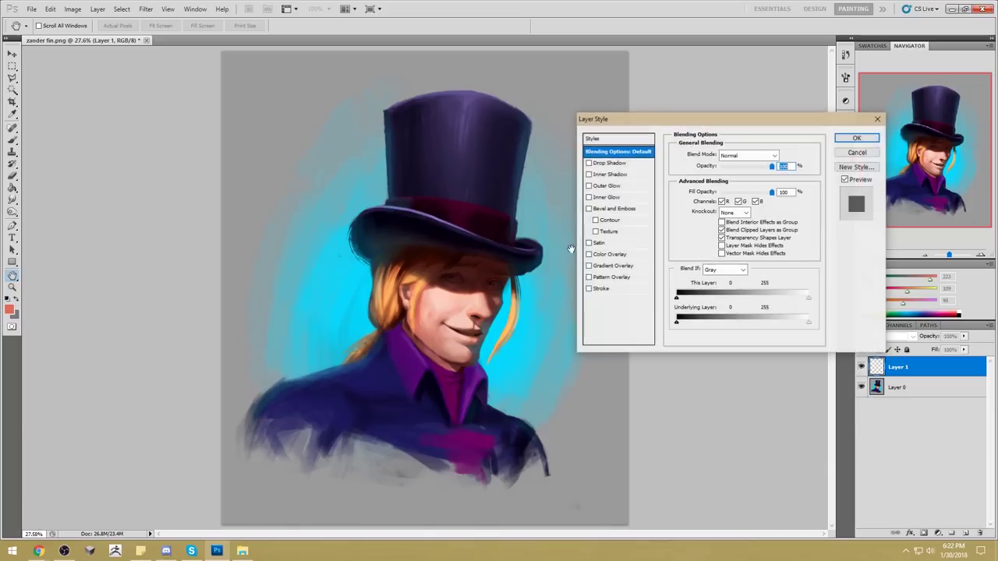
click(861, 153)
key(b)
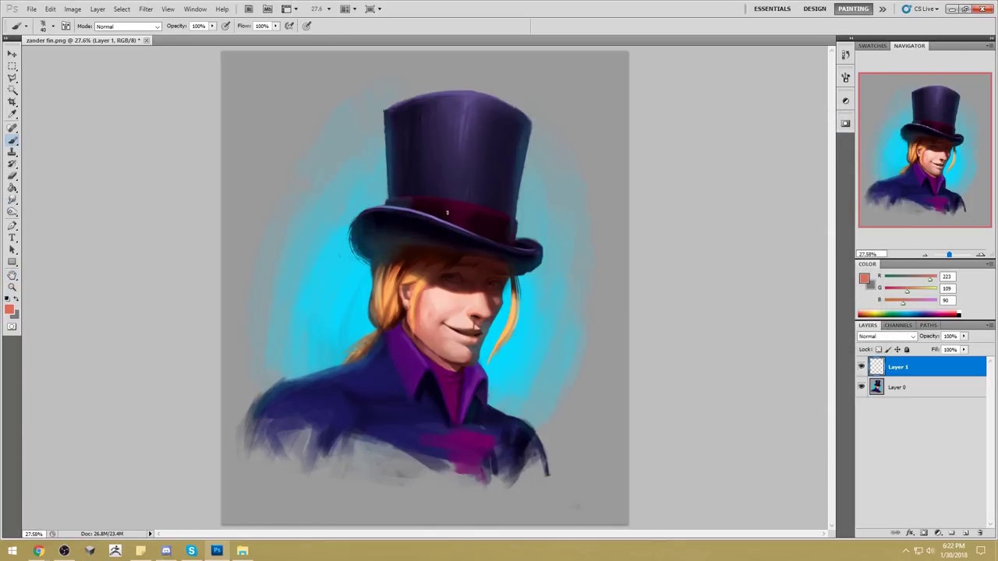
right_click(448, 211)
click(536, 293)
click(741, 266)
- Paint a soft light-peach glow over the lit face, using a sampled skin tone and a 700 px brush at 44% opacity
key(bracketright)
key(bracketright)
key(bracketright)
key(bracketright)
key(bracketright)
key(bracketright)
alt+click(453, 292)
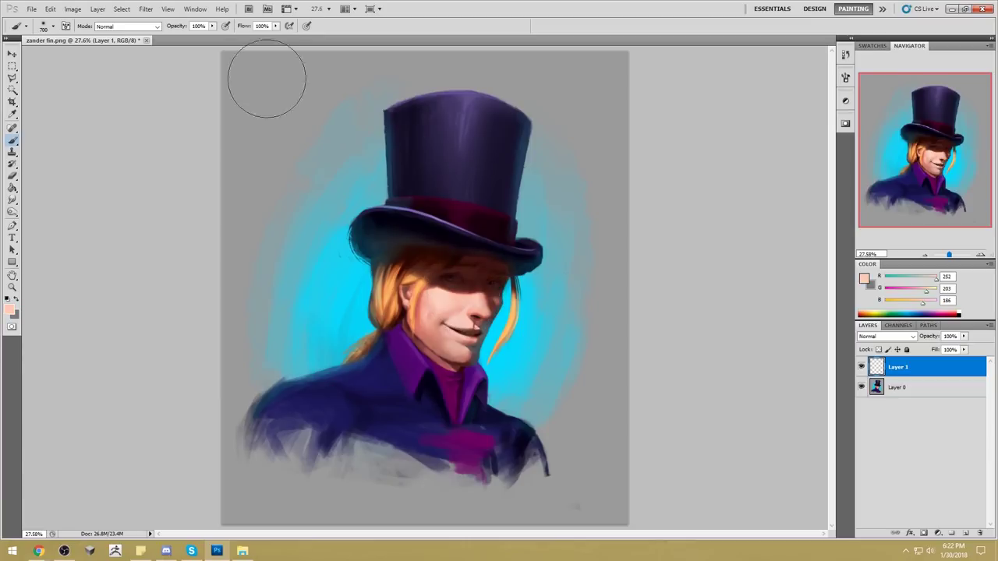
drag(212, 26, 181, 43)
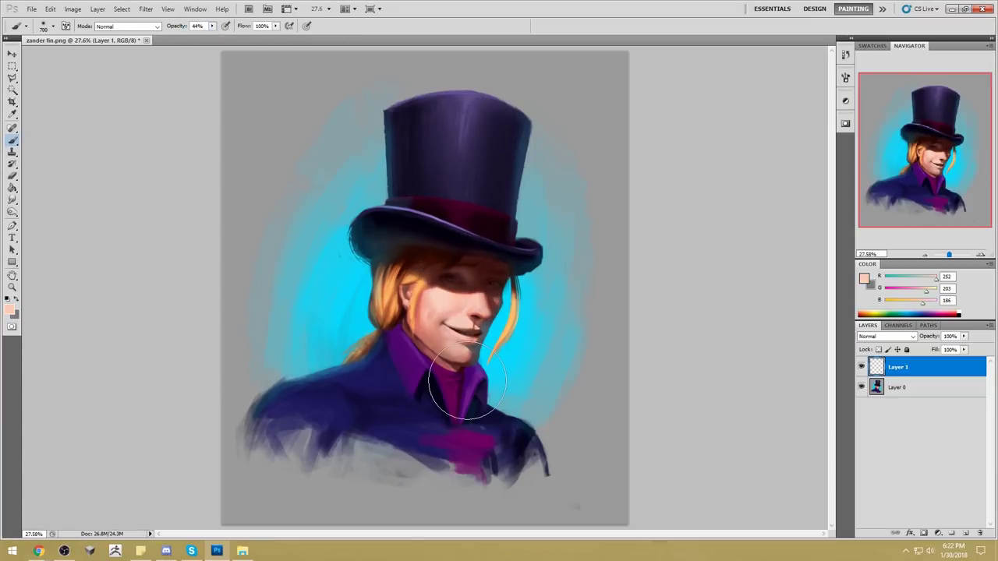
- Undo the last glow stroke and add a soft light-peach glow over the shaded near eye with a 250 px brush, trimming it with the Eraser
key(ctrl+z)
key([)
key([)
key([)
key([)
key([)
key(e)
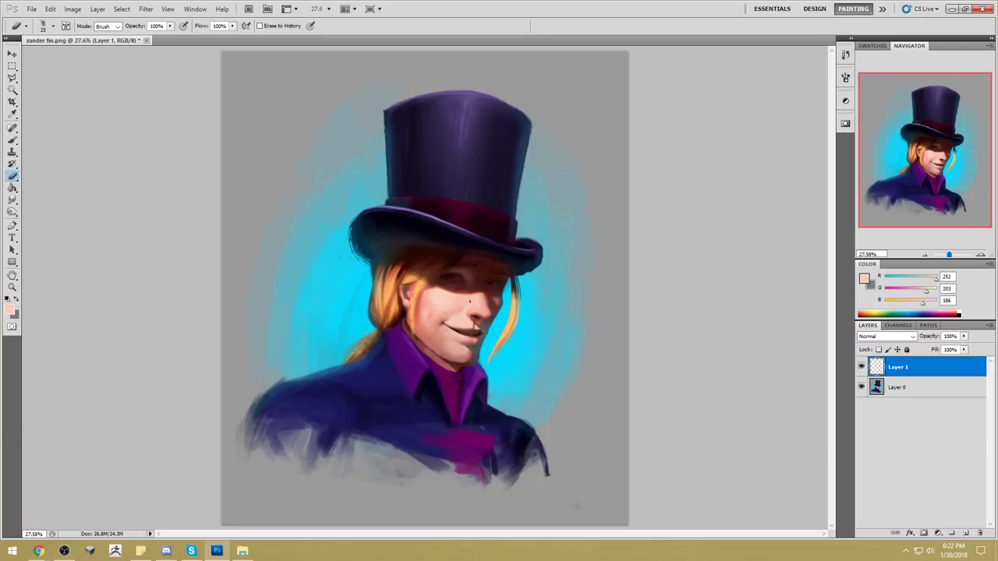
key(b)
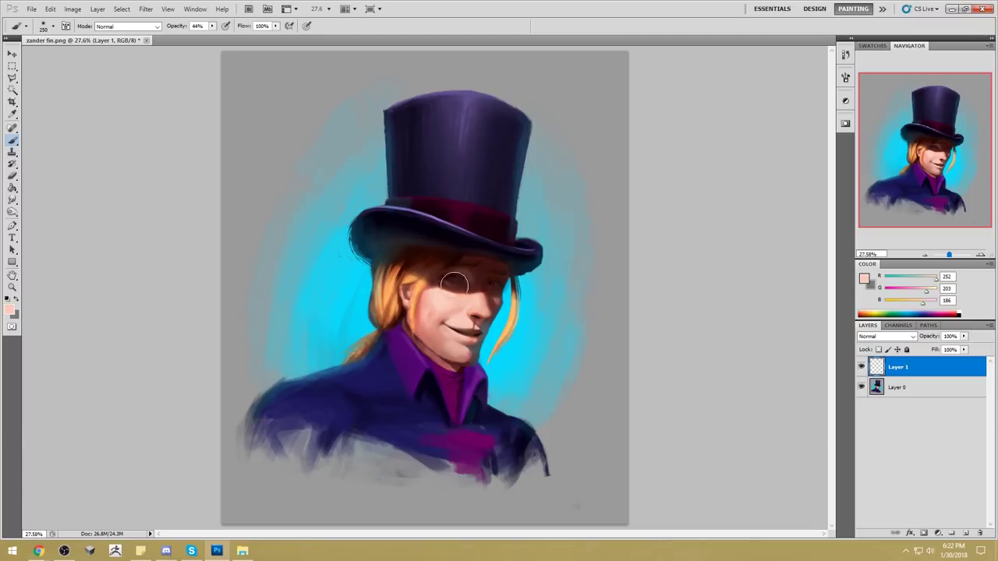
drag(457, 280, 457, 281)
key(e)
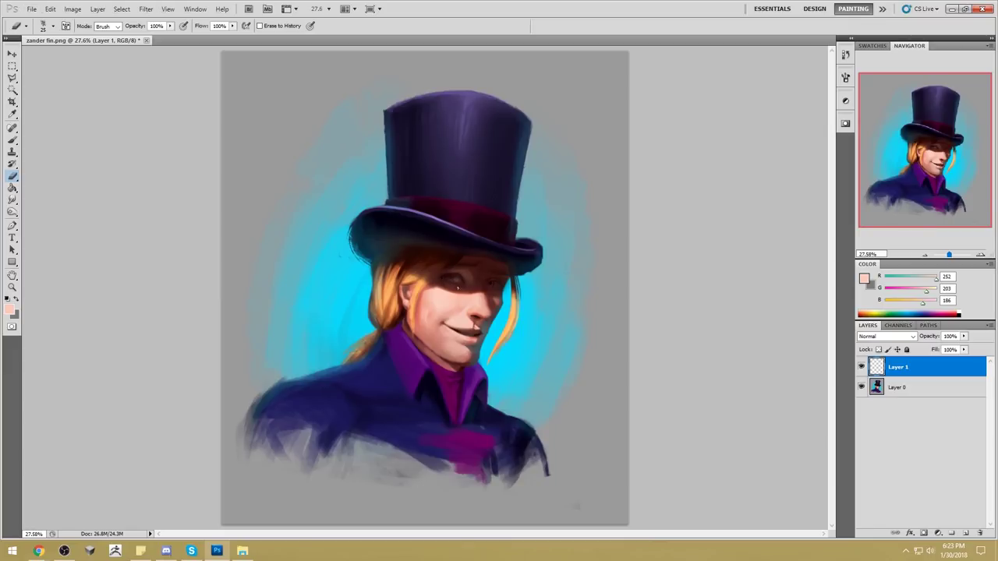
key(b)
key(e)
key(b)
- Sample the cyan background and paint a soft cyan glow over the shaded far eye with the 250 px brush at 44% opacity
alt+click(471, 282)
alt+click(450, 290)
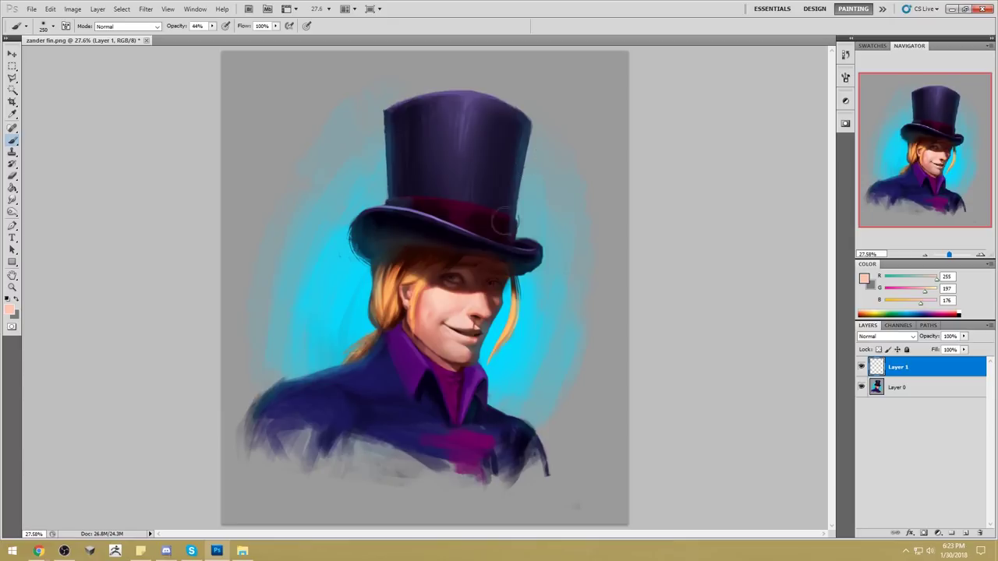
alt+click(502, 322)
mouse_move(506, 279)
mouse_down()
mouse_move(504, 267)
mouse_move(488, 274)
mouse_move(512, 294)
mouse_up()
alt+click(513, 296)
mouse_move(492, 279)
mouse_down()
mouse_move(488, 294)
mouse_move(492, 283)
mouse_up()
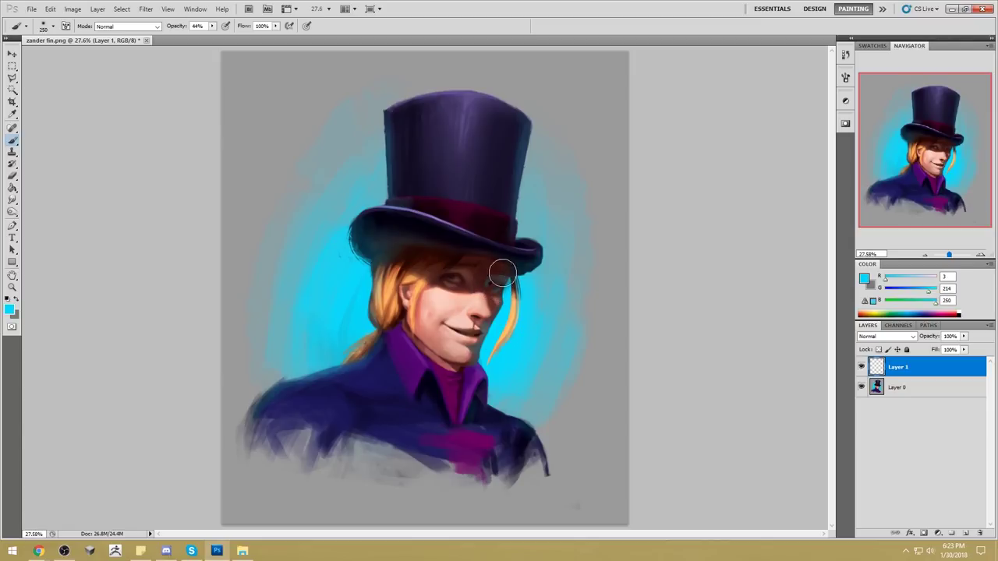
- Erase the cyan glow from the far eyeball and its surroundings with a 25 px eraser, leaving cyan accents around the lids
key(z)
drag(416, 236, 548, 352)
key(b)
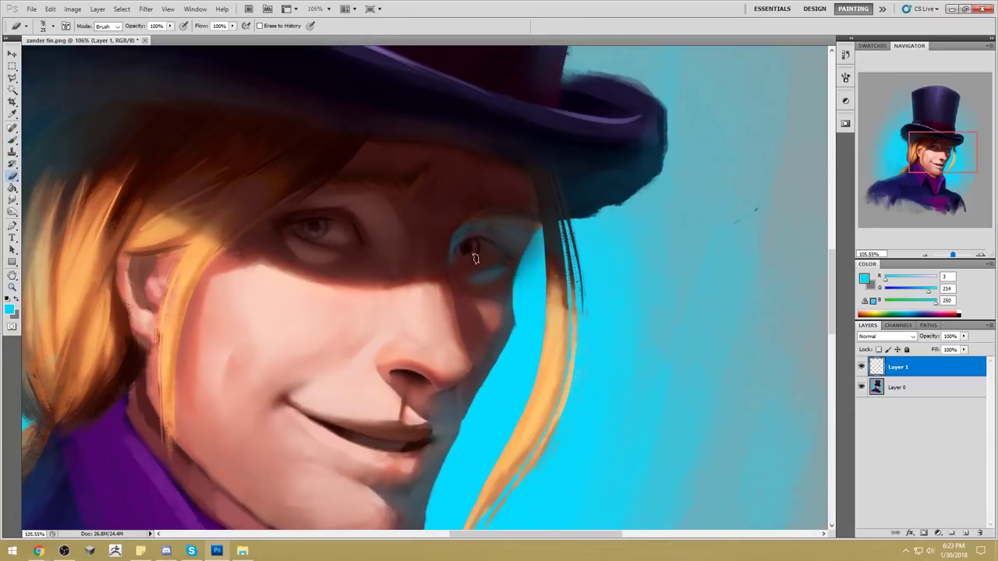
mouse_move(476, 234)
mouse_down()
mouse_move(457, 265)
mouse_move(508, 251)
mouse_up()
key(b)
key(e)
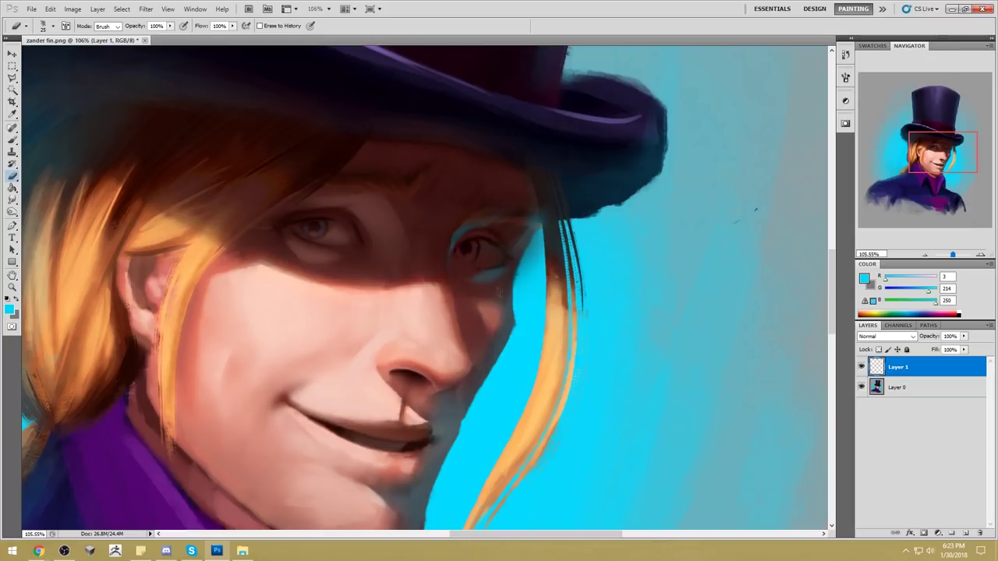
- Add cyan bounce light beside the mouth and a thin 45 px cyan rim along the nose's shaded edge, trimming both with the Eraser
key(b)
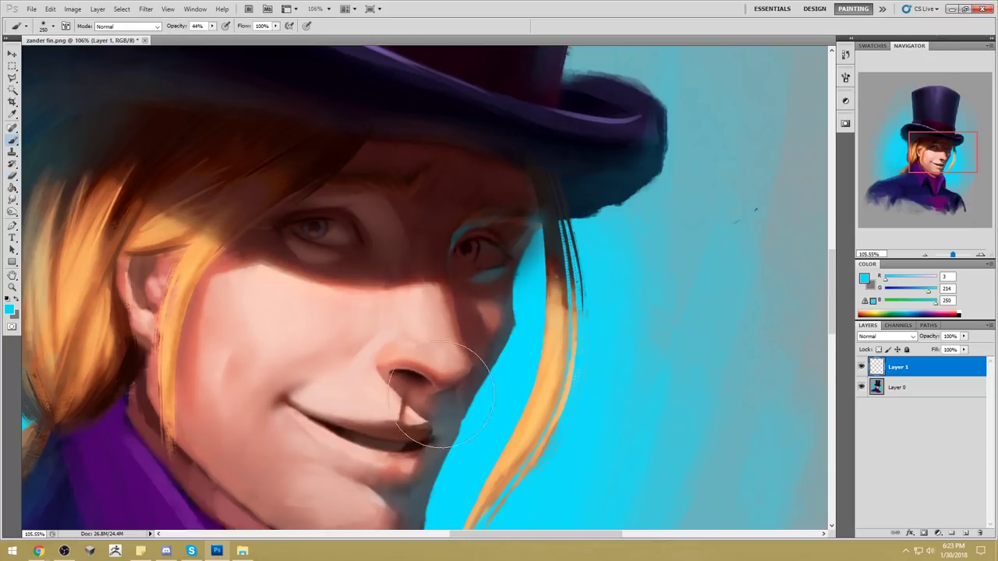
key(e)
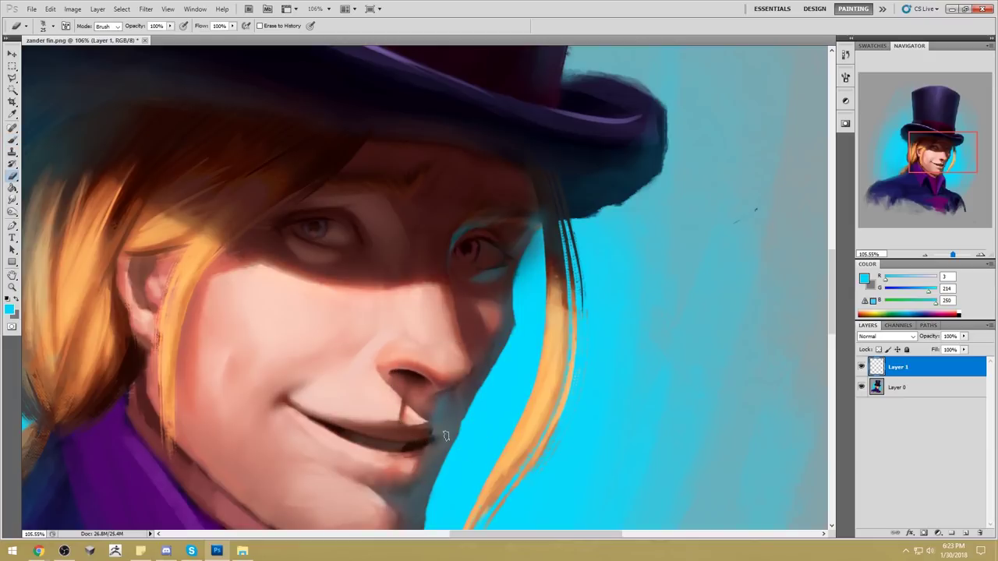
key(b)
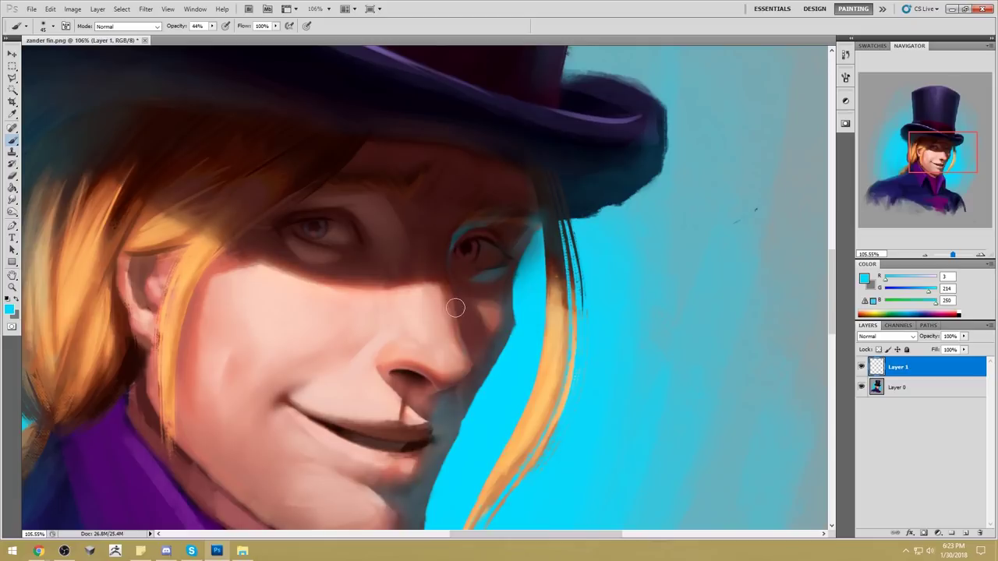
drag(453, 306, 465, 375)
key(e)
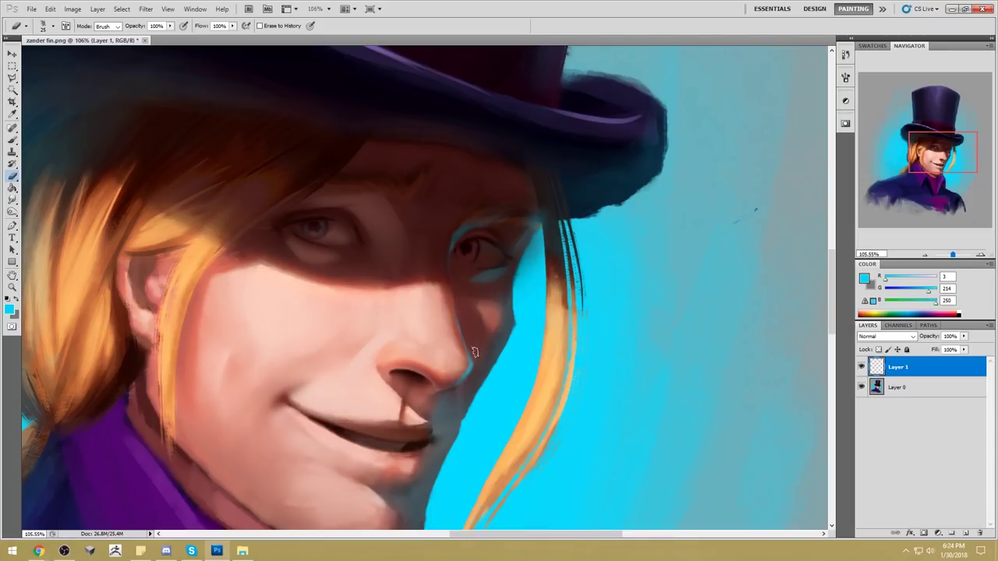
key(ctrl+0)
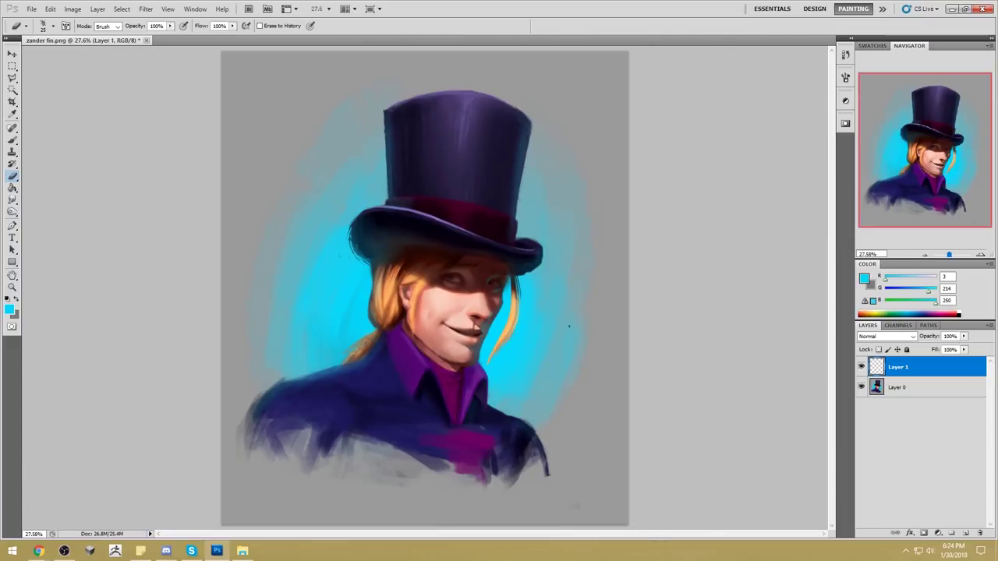
- Try a large soft cyan glow over the far eye on a new layer, using an 800 px brush at 44% opacity
key(b)
key(alt)
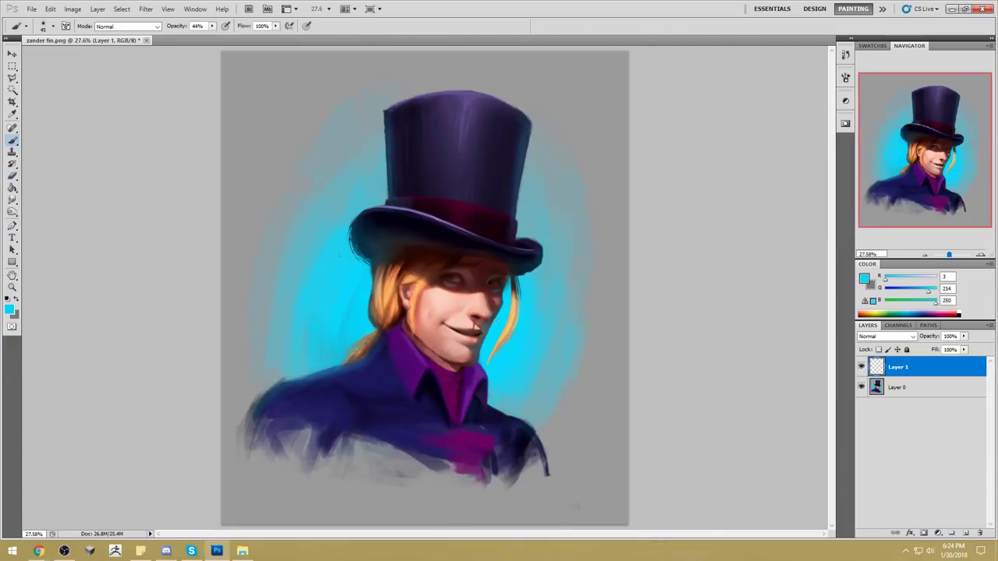
key(bracketright)
key(bracketright)
key(bracketright)
key(bracketright)
key(bracketright)
key(bracketright)
key(bracketright)
key(bracketright)
click(963, 534)
key(bracketright)
key(bracketright)
key(bracketright)
drag(501, 280, 491, 291)
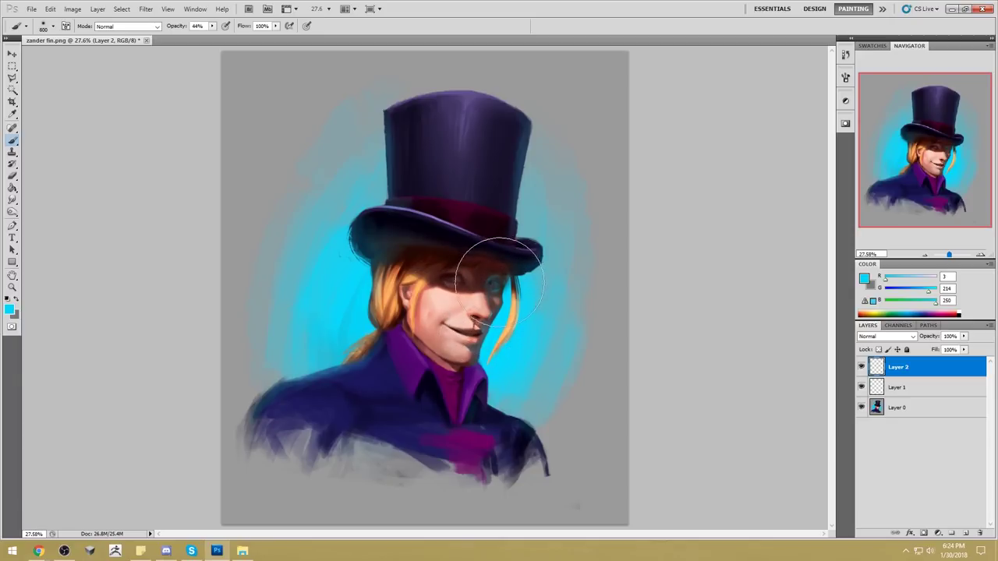
key(e)
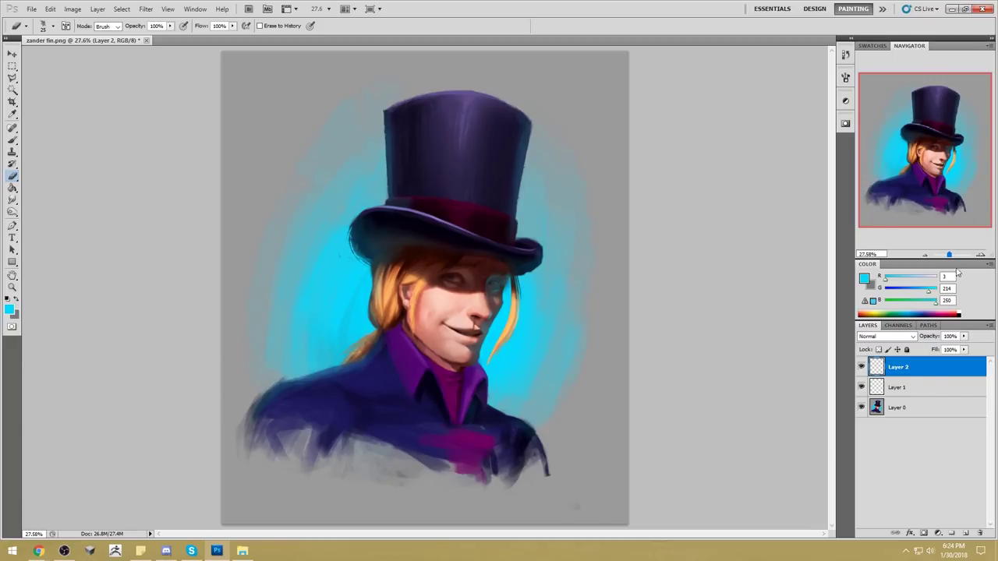
- Compare the face with and without the glow by toggling the visibility of Layer 2 and Layer 1
click(862, 367)
click(862, 367)
click(861, 367)
click(862, 366)
click(862, 366)
click(862, 388)
click(862, 388)
- Delete Layer 2 and merge Layer 1 down into Layer 0
click(928, 382)
drag(886, 369, 981, 533)
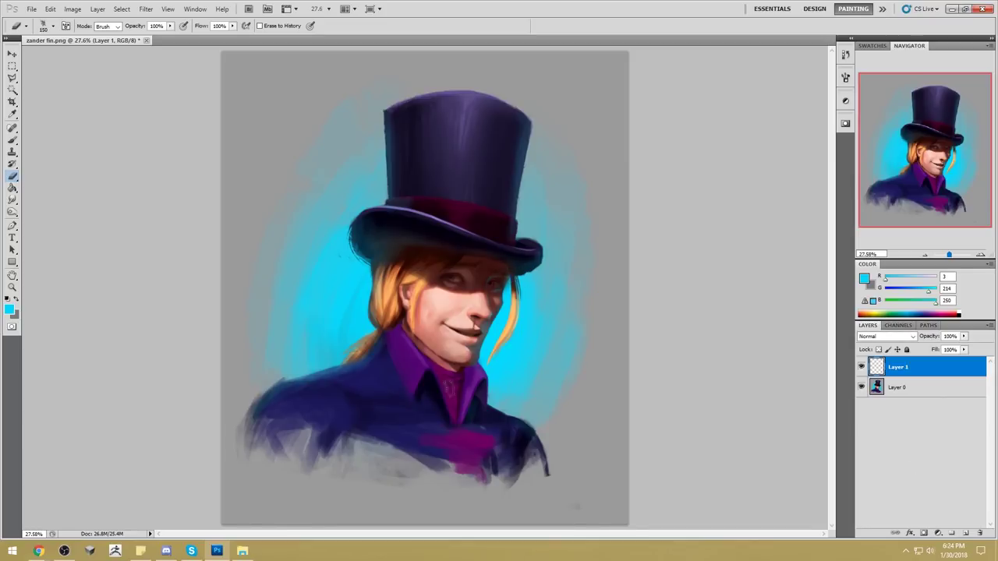
right_click(927, 371)
click(926, 398)
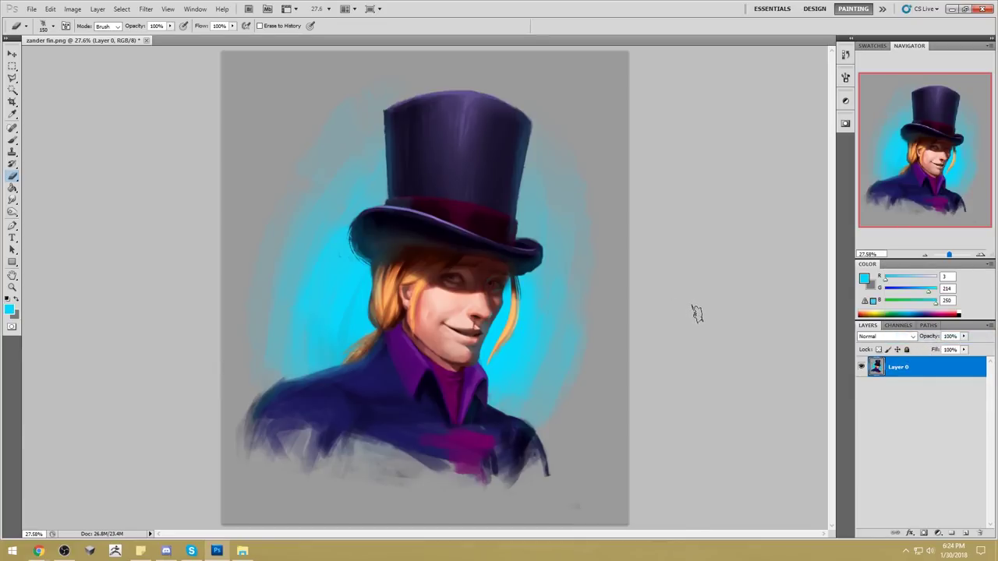
- Choose the 80 px brush preset, reduce it to 30 px and rework the lit cheek with sampled skin tones at 44% opacity
key(b)
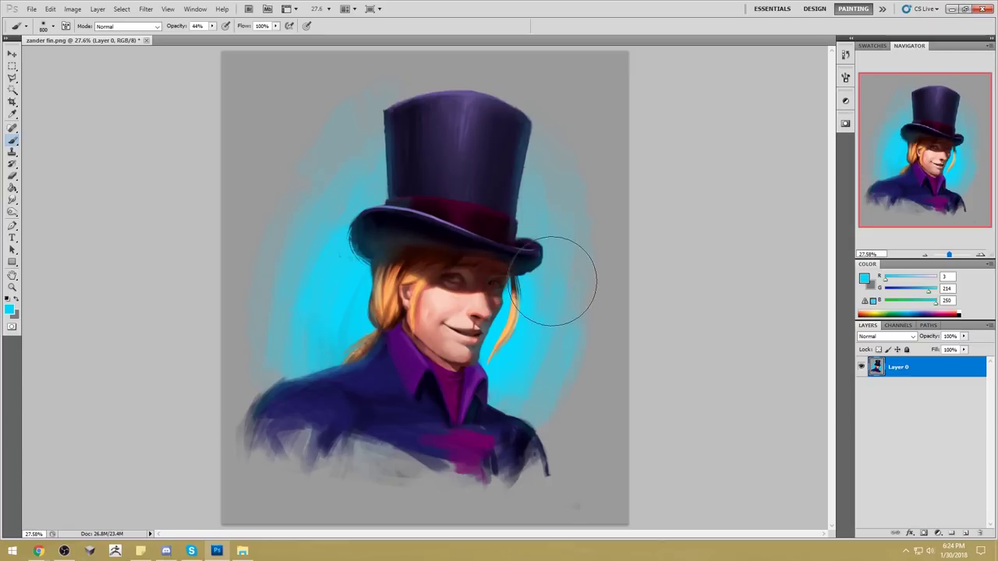
right_click(554, 293)
double_click(683, 306)
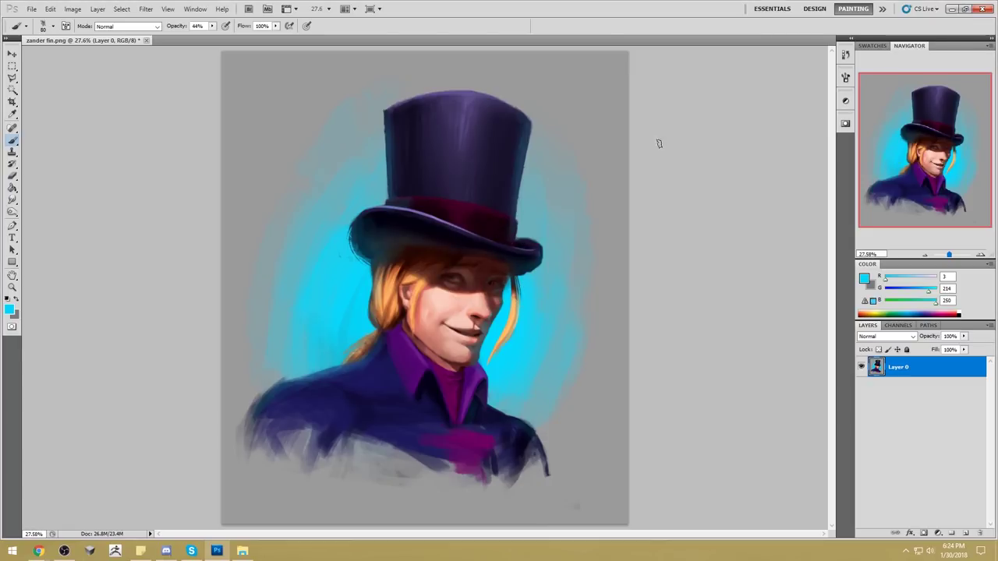
alt+click(449, 310)
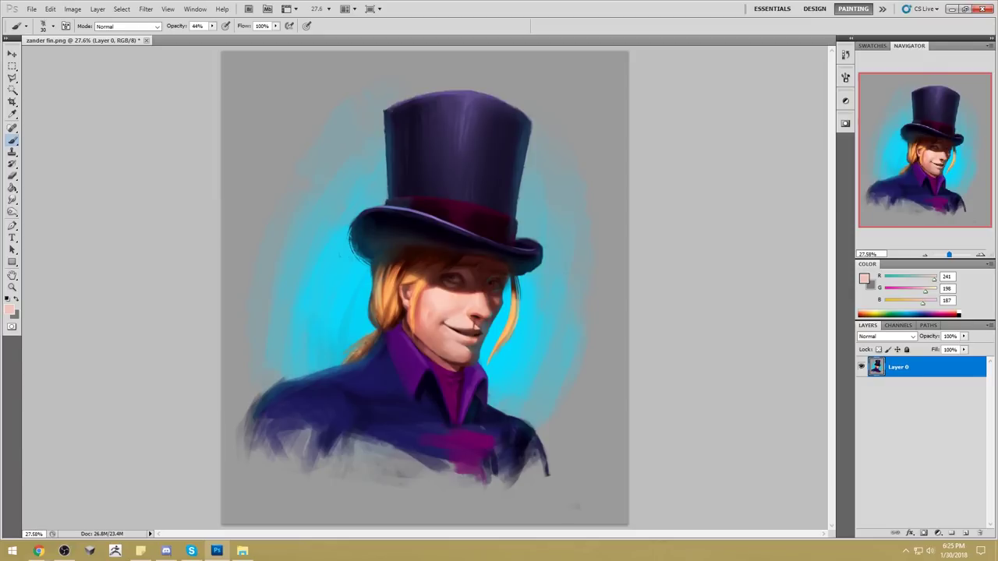
alt+click(451, 312)
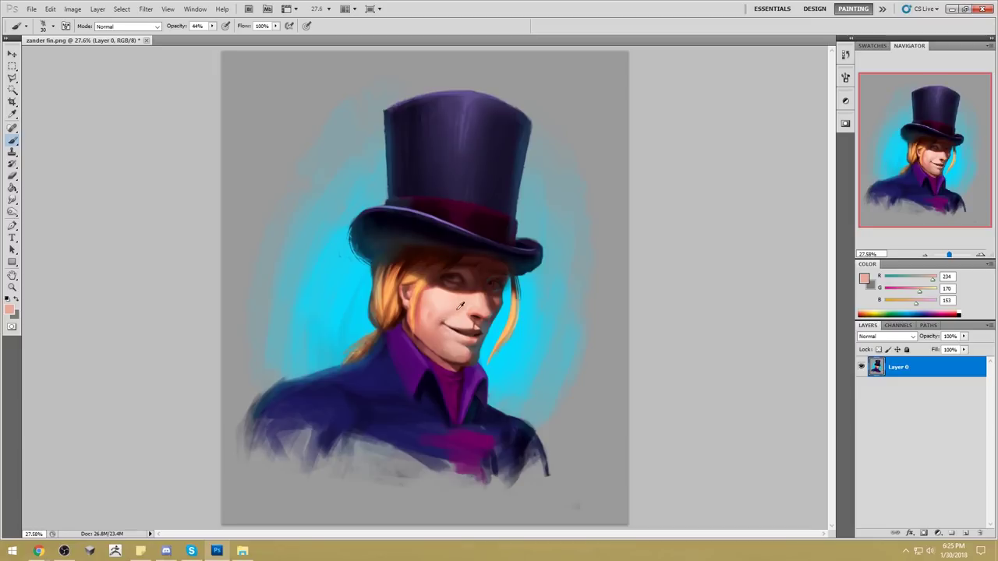
alt+click(443, 318)
alt+click(442, 327)
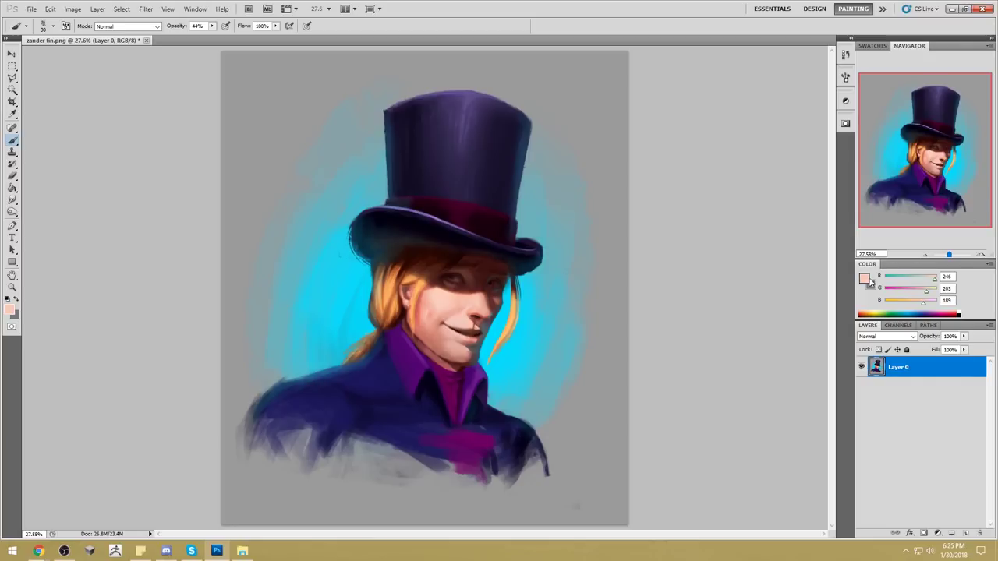
- Set the foreground color to light peach fccfbf by sampling the lit skin below the near eye
click(865, 278)
click(443, 293)
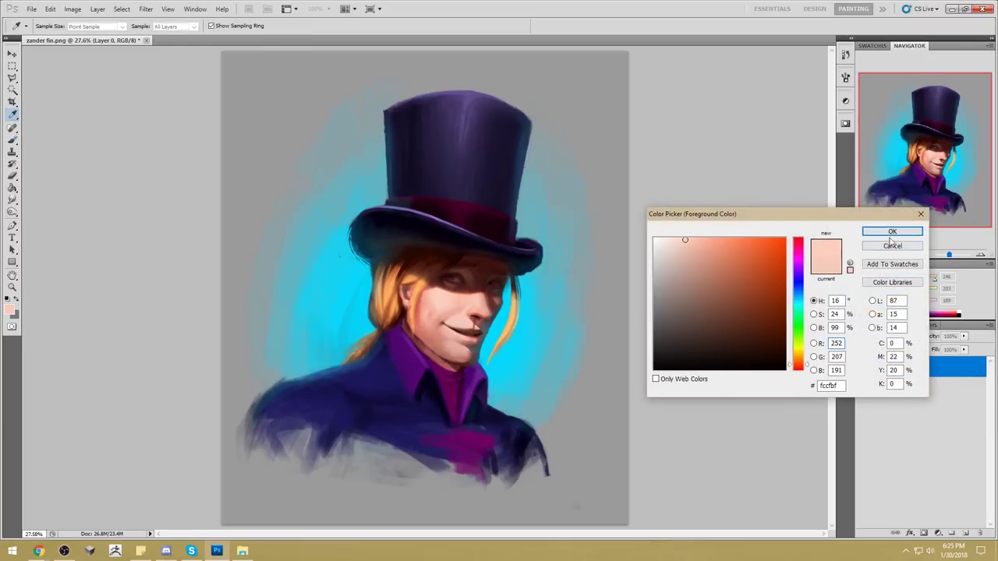
click(891, 231)
- Desaturate the skin around the mouth and chin with the 250 px Sponge tool at 26% flow
click(12, 212)
click(58, 230)
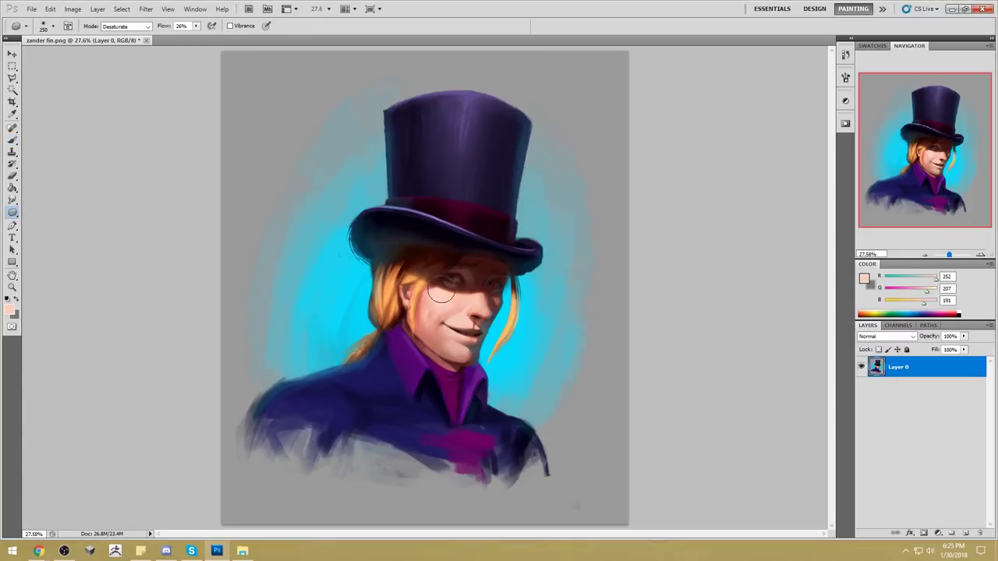
mouse_move(468, 321)
mouse_down()
mouse_move(454, 320)
mouse_move(474, 304)
mouse_move(443, 334)
mouse_move(452, 348)
mouse_move(474, 298)
mouse_move(433, 297)
mouse_move(486, 304)
mouse_move(441, 296)
mouse_move(560, 277)
mouse_move(457, 313)
mouse_move(467, 327)
mouse_move(475, 308)
mouse_move(450, 357)
mouse_up()
- Select the cyan background patches between the hair and the shoulder with the Magic Wand at tolerance 10
key(ctrl+a)
click(12, 90)
key(ctrl+d)
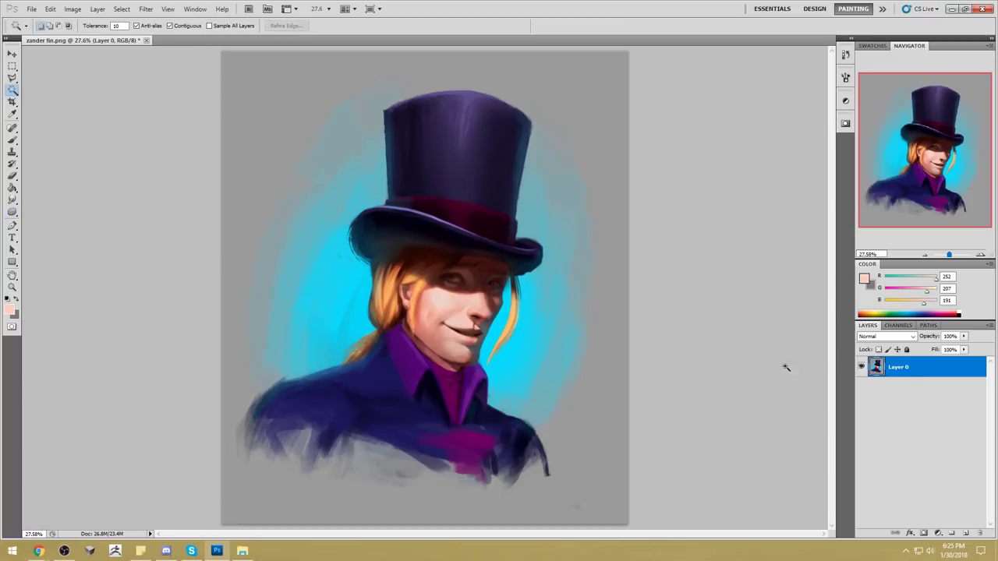
click(341, 285)
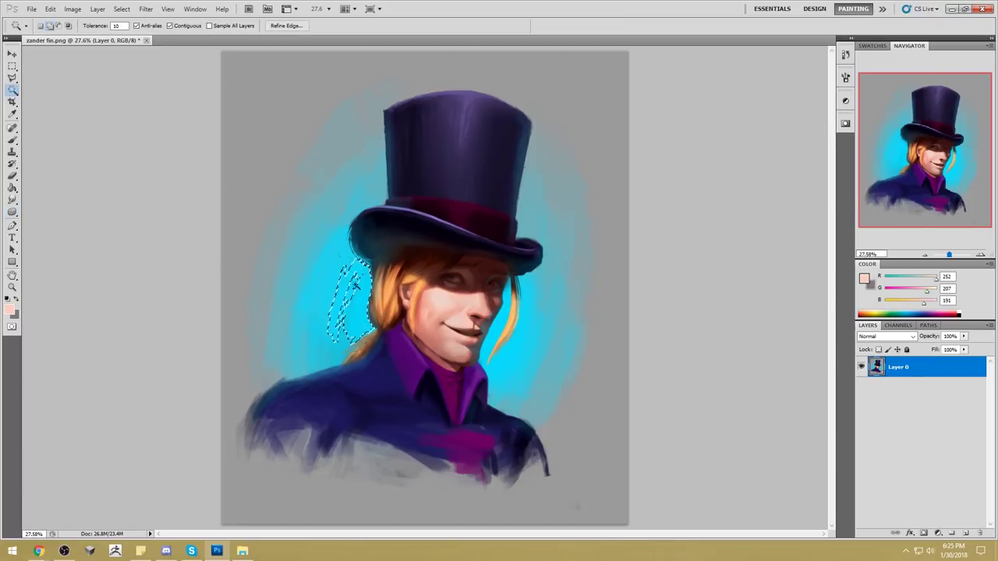
click(340, 330)
shift+click(332, 361)
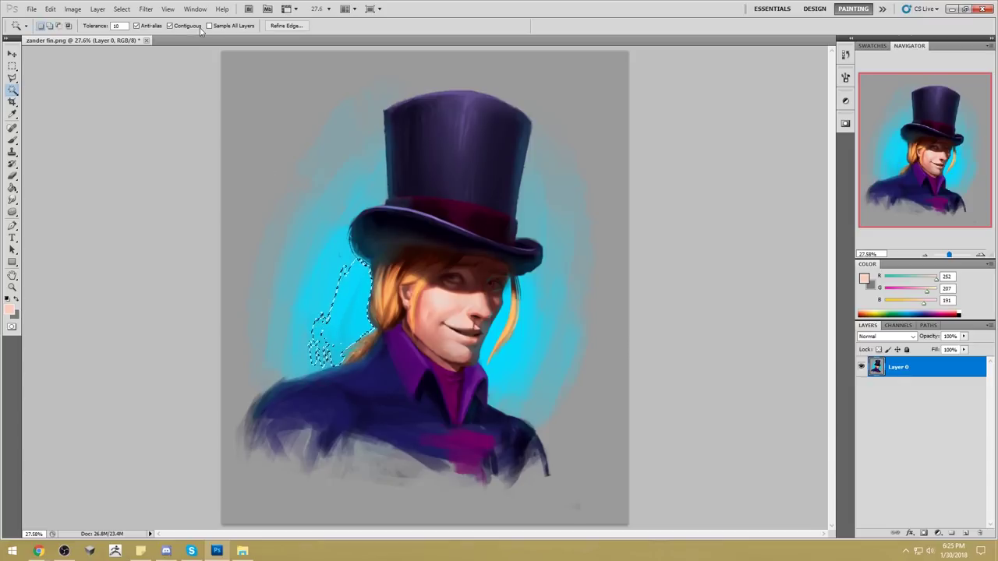
- Raise the Magic Wand tolerance to 40 and extend the selection to the whole cyan and gray background around the figure
text(4)
click(323, 278)
click(298, 283)
click(298, 349)
shift+click(301, 201)
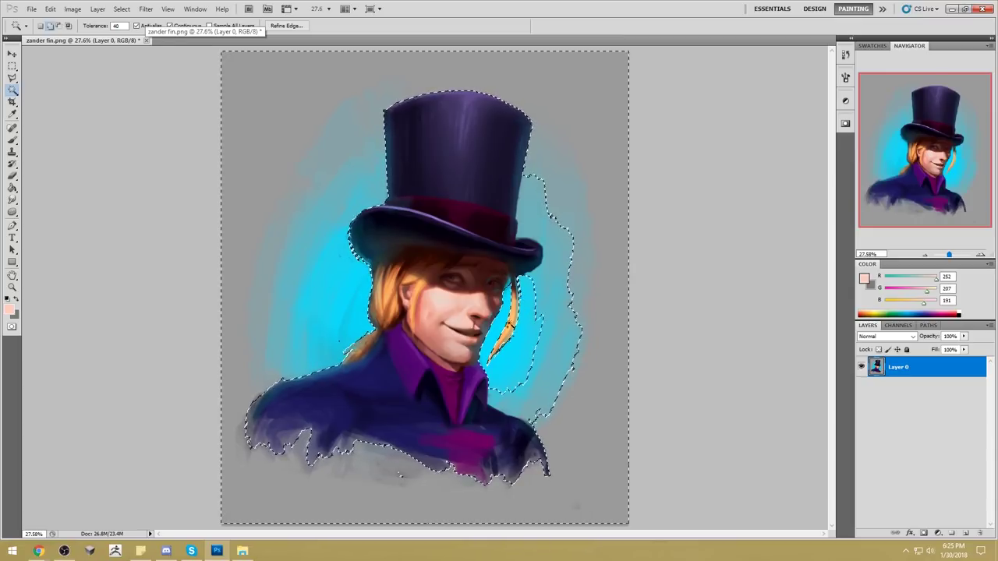
click(545, 281)
click(558, 267)
click(535, 285)
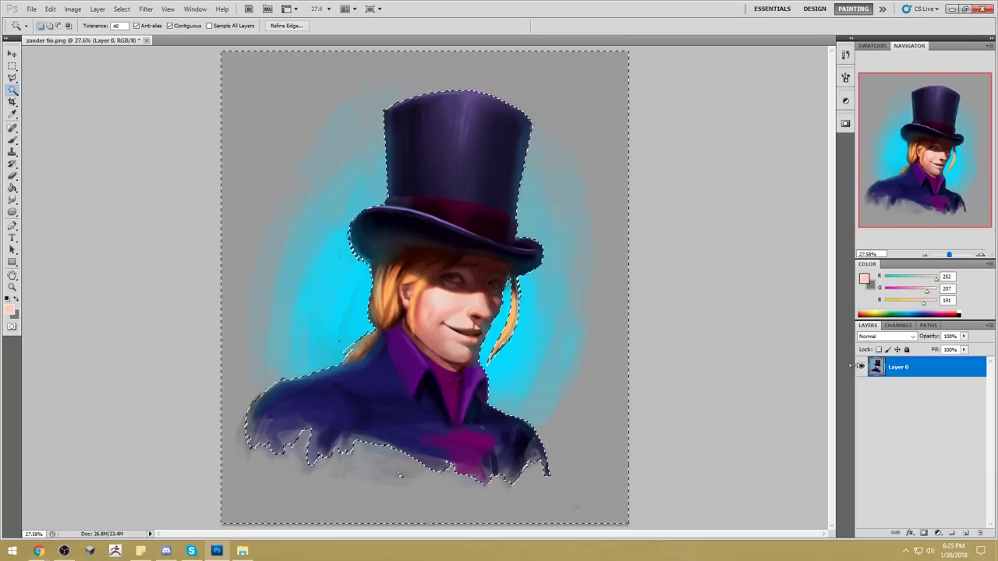
- Add a new layer, fill the background selection with the sampled gray (155, 155, 155), and deselect
click(966, 533)
key(g)
alt+click(603, 102)
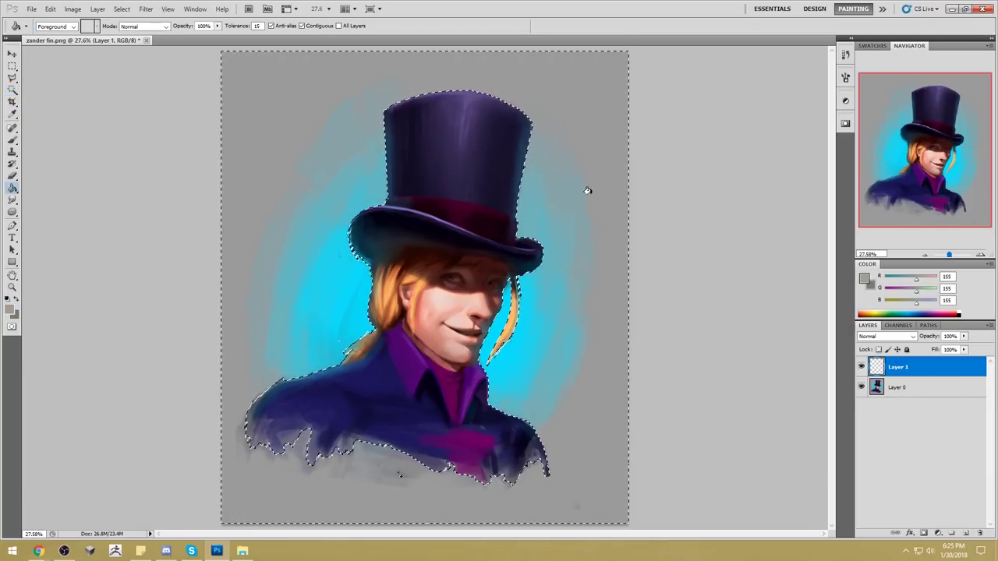
click(578, 176)
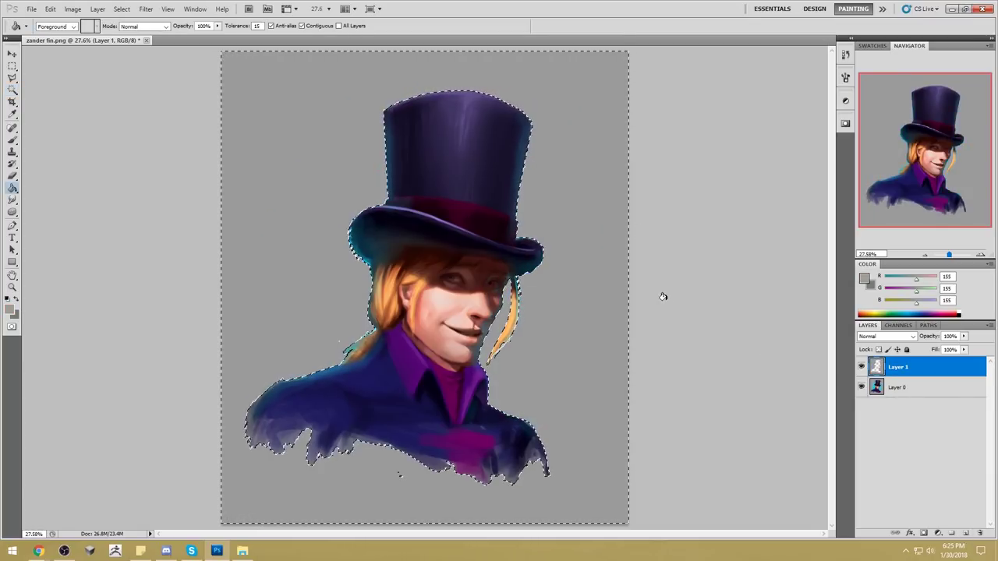
key(m)
right_click(546, 208)
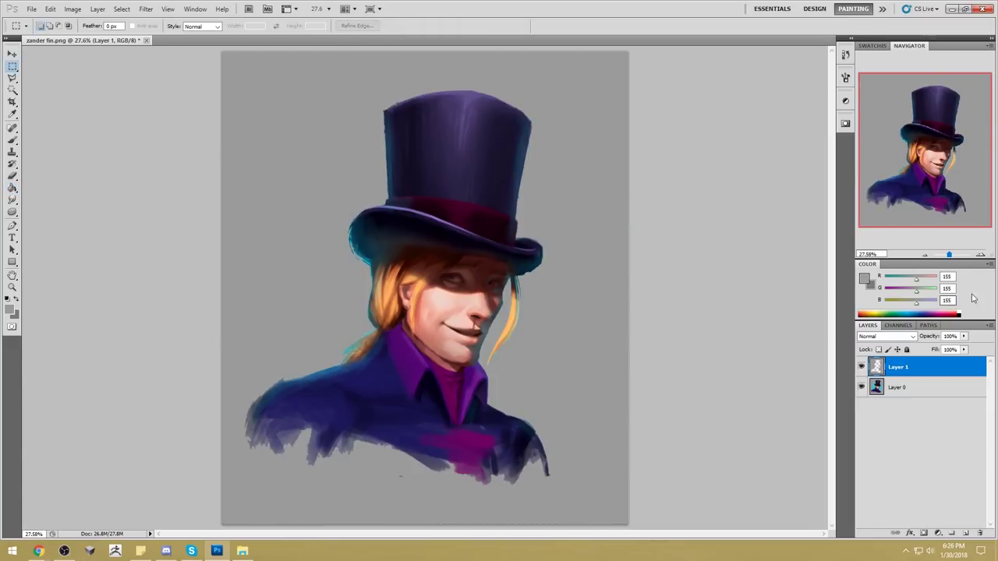
- Merge the gray background fill layer into Layer 0
right_click(917, 360)
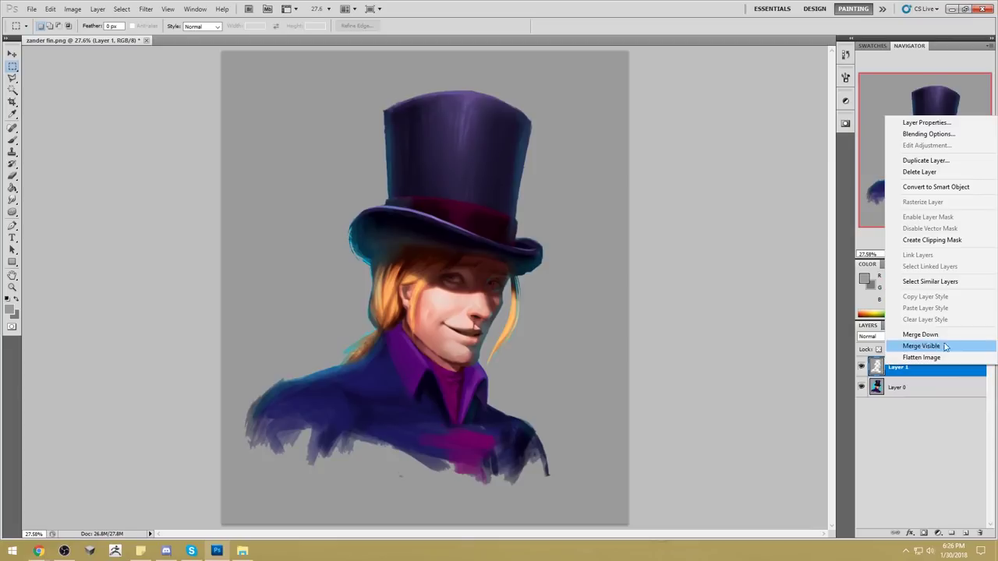
click(935, 341)
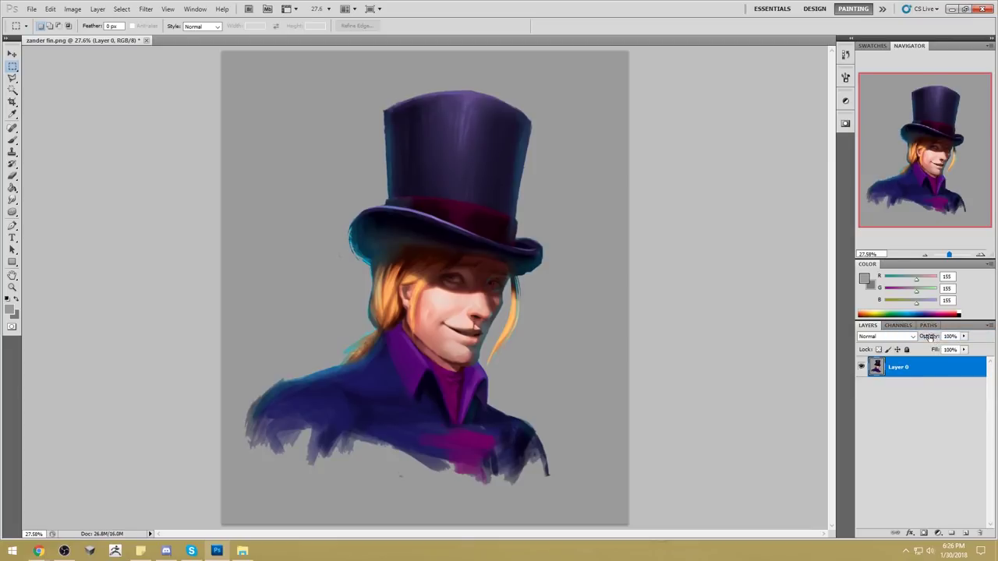
key(ctrl+a)
key(g)
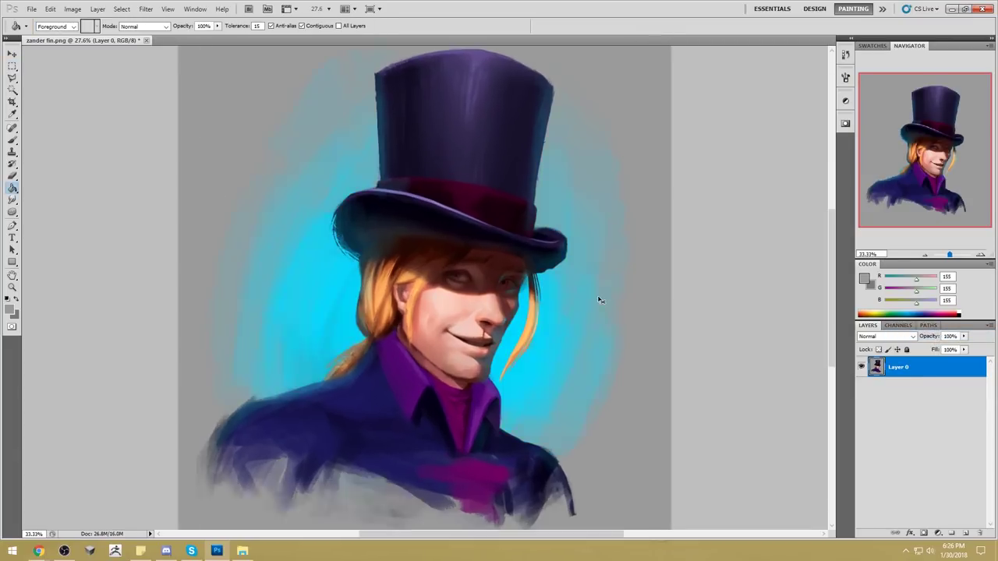
- Revert the document to its opening history snapshot and paste the copied retouched painting in place as a new layer
key(ctrl+z)
key(ctrl+plus)
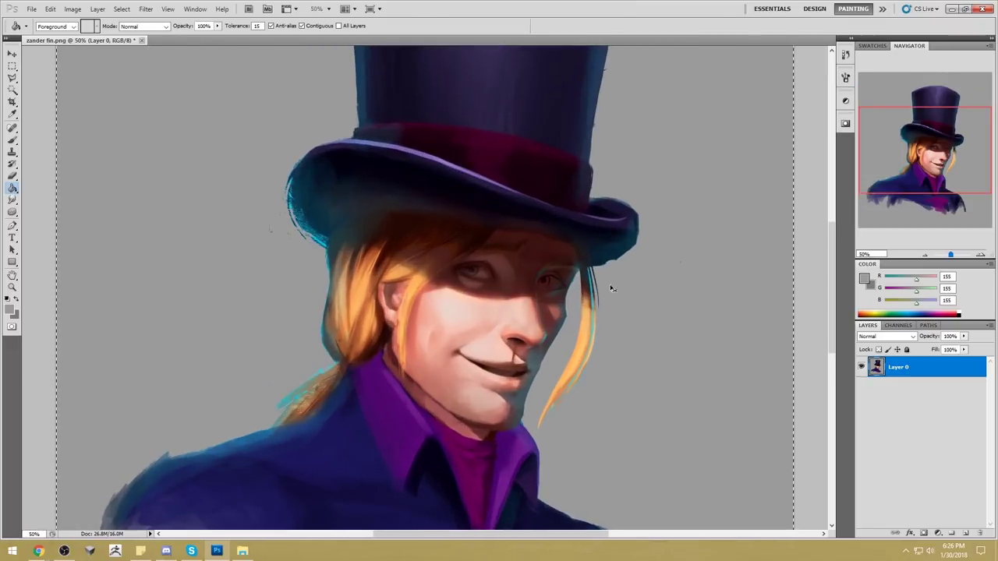
click(846, 54)
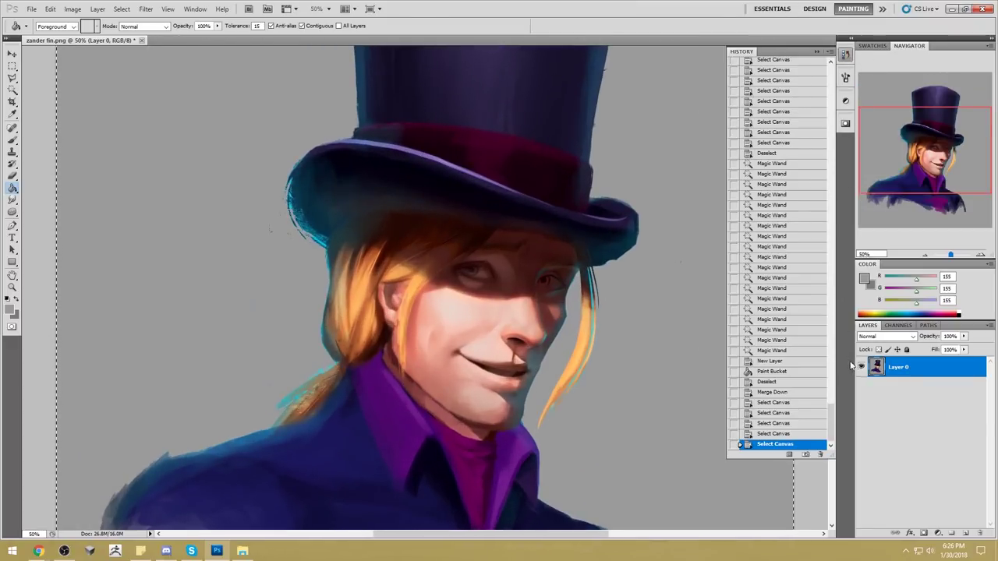
drag(831, 415, 866, 61)
click(776, 66)
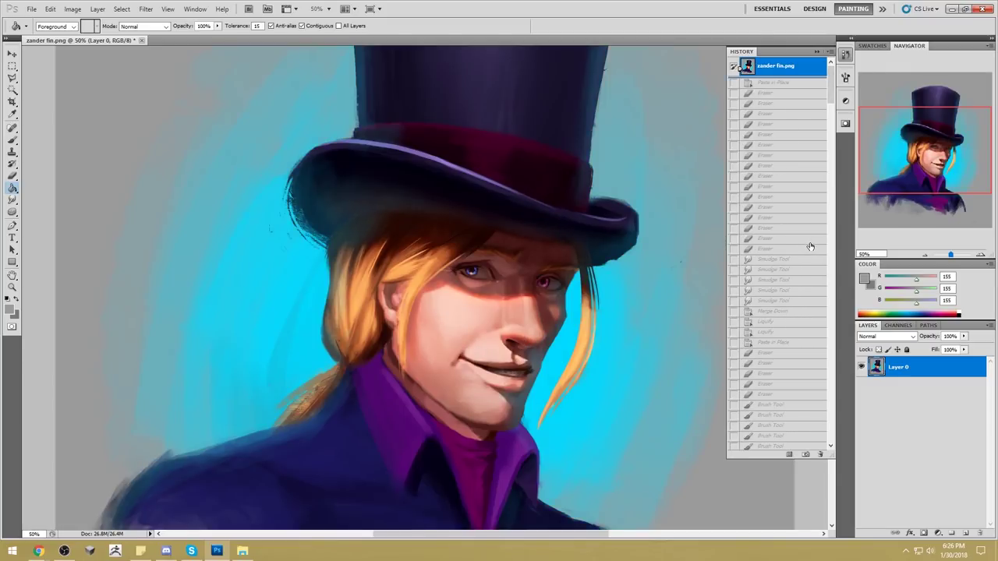
key(ctrl+v)
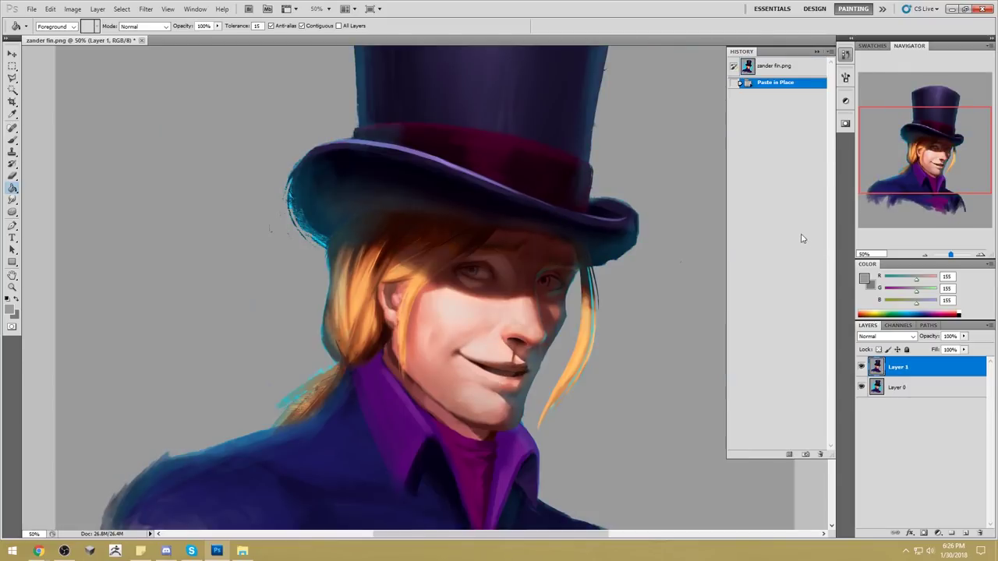
click(817, 51)
- Compare the retouched painting with the original by repeatedly toggling the visibility of Layer 1, leaving it visible
click(862, 367)
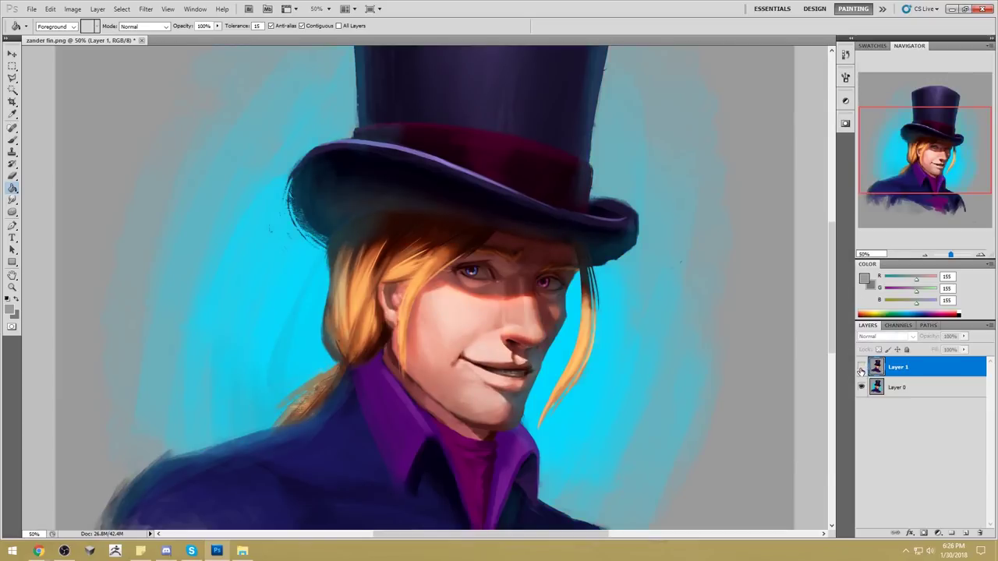
click(862, 366)
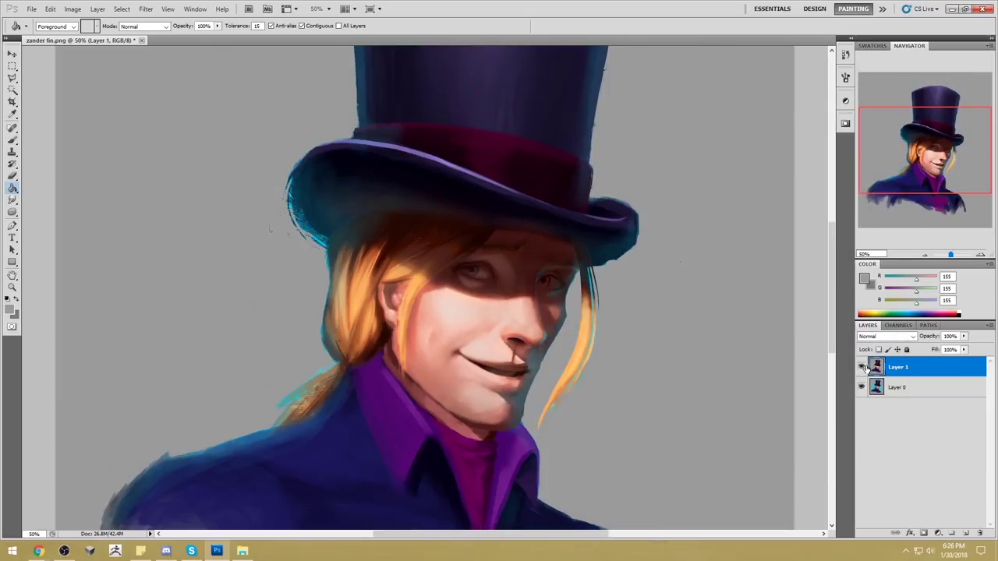
click(862, 367)
click(862, 367)
click(862, 367)
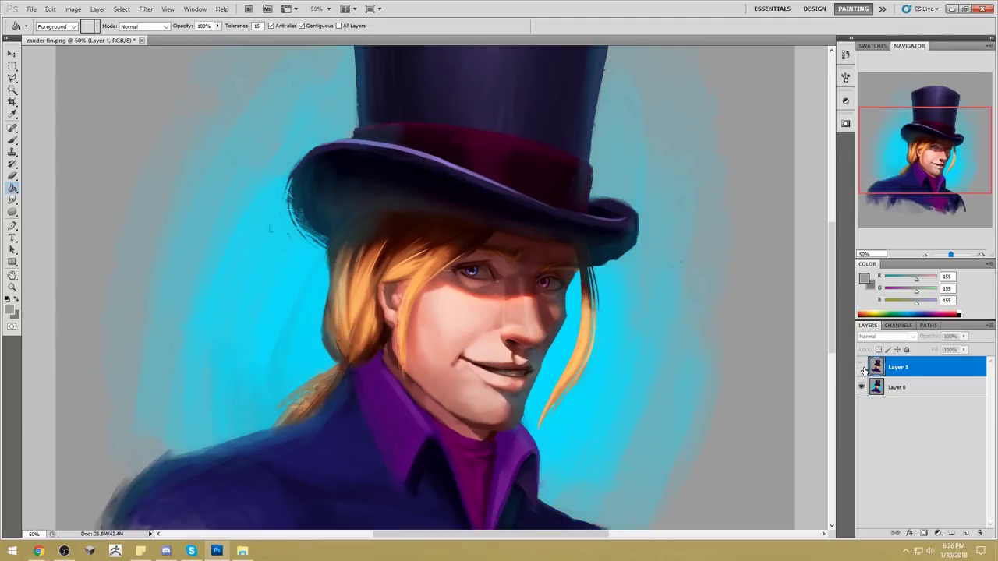
click(862, 368)
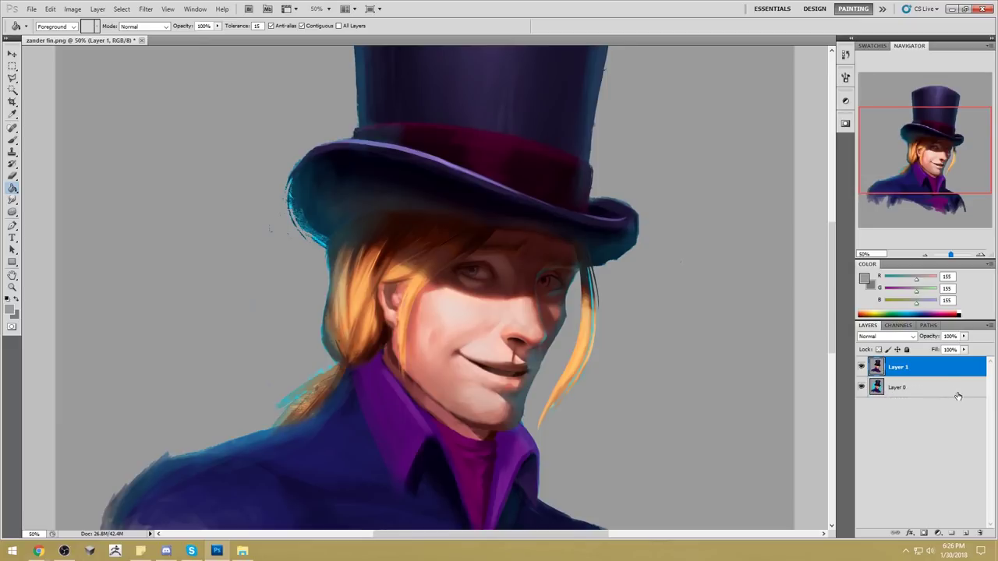
click(862, 368)
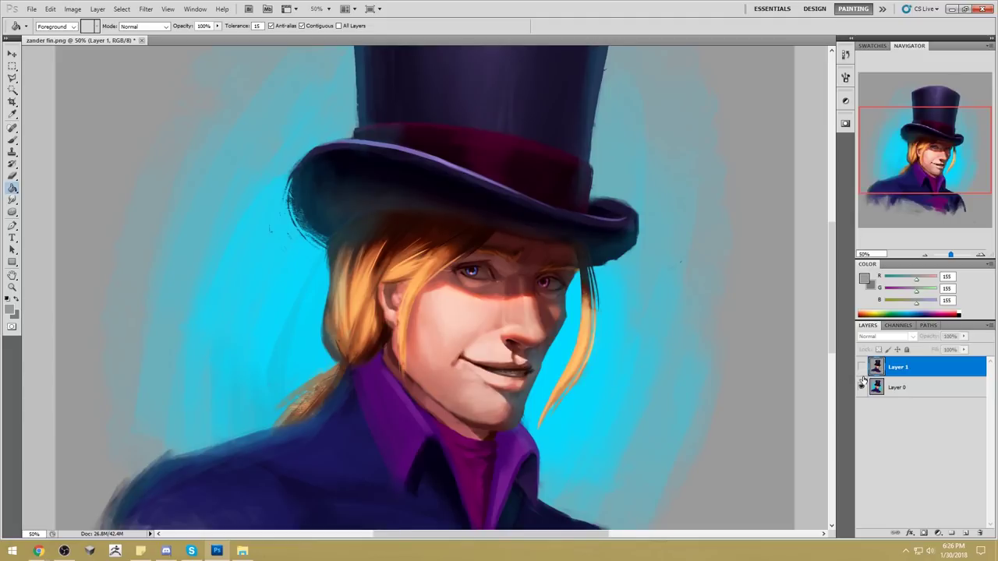
click(863, 369)
click(863, 369)
click(862, 368)
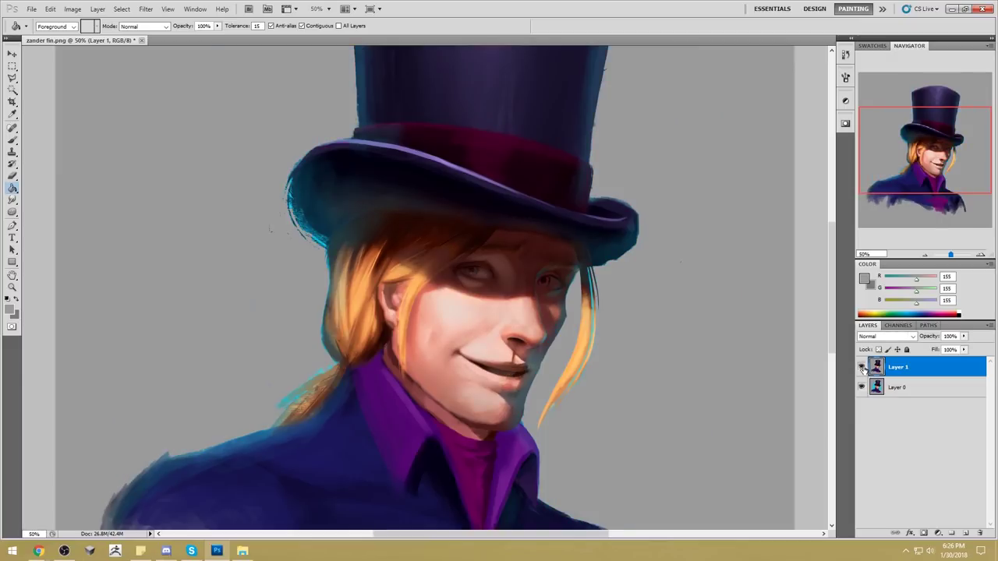
click(863, 367)
click(863, 368)
click(862, 368)
click(862, 367)
- Sample the dark brown of the mouth (48, 18, 14) as the brush colour
key(b)
alt+click(489, 364)
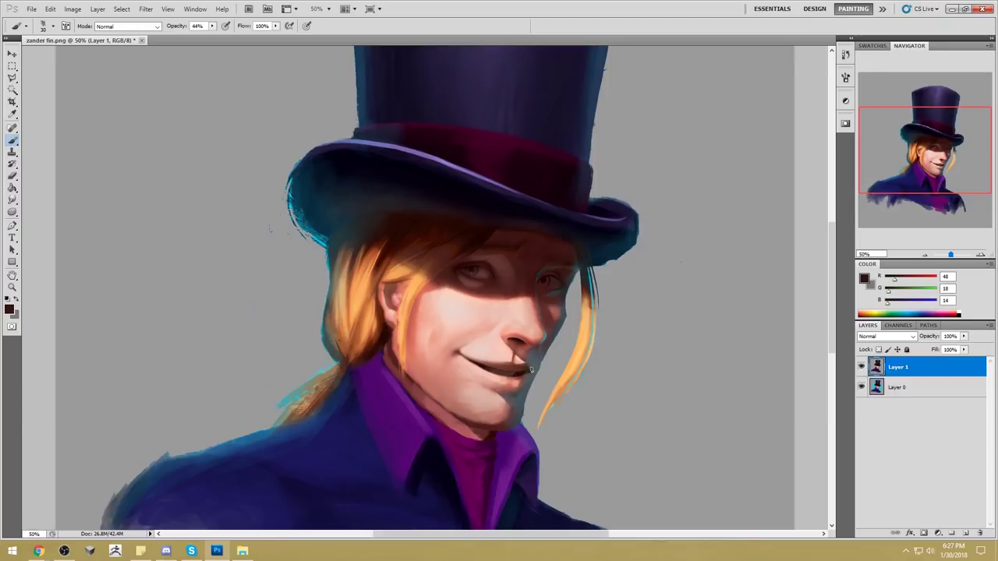
key(ctrl+0)
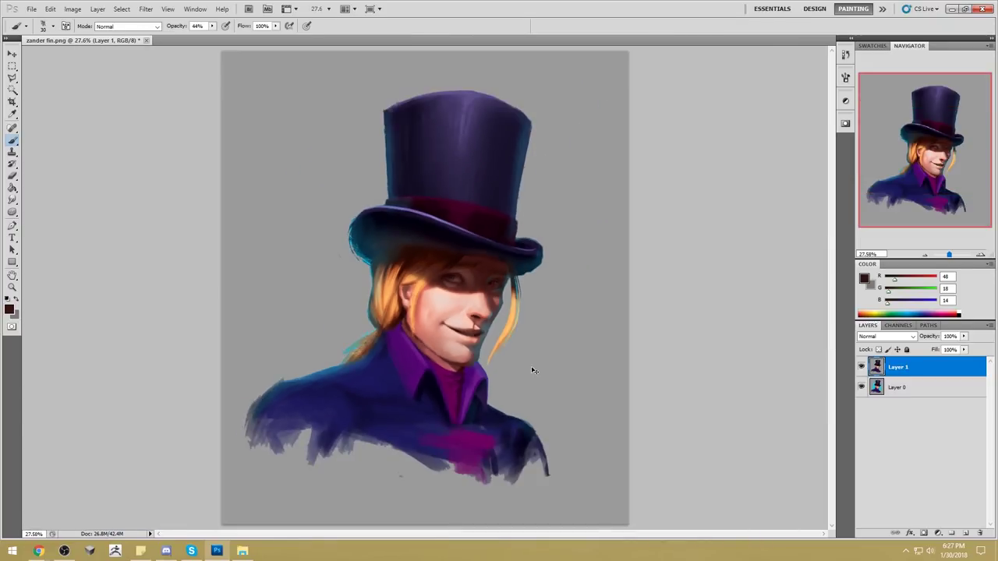
- Reshape the corner of the smiling mouth with the Liquify filter, using a brush size of 376 and a brush density of 37
click(146, 9)
click(172, 67)
click(948, 87)
click(917, 101)
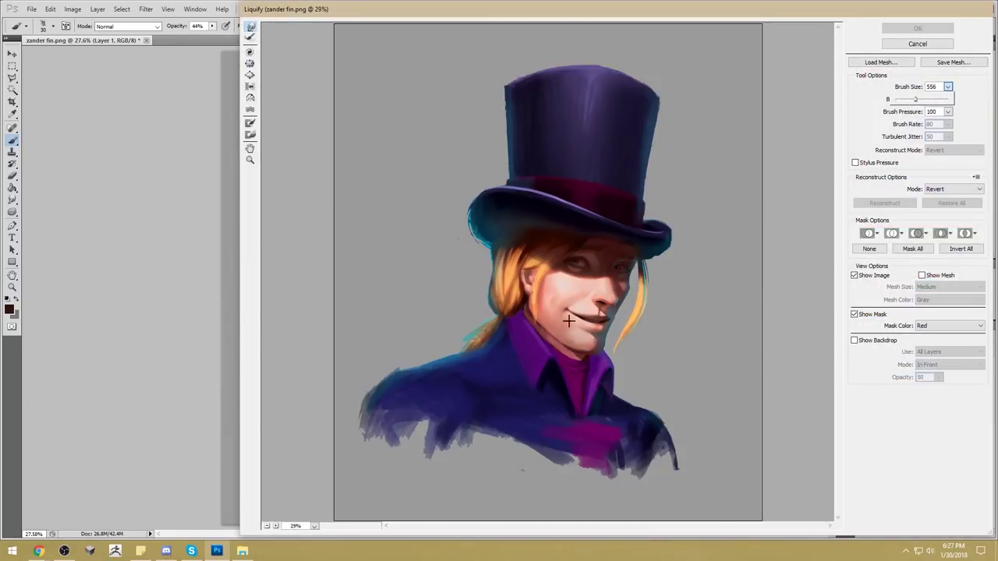
click(911, 101)
drag(573, 315, 579, 313)
click(949, 101)
click(915, 113)
key(ctrl+alt+z)
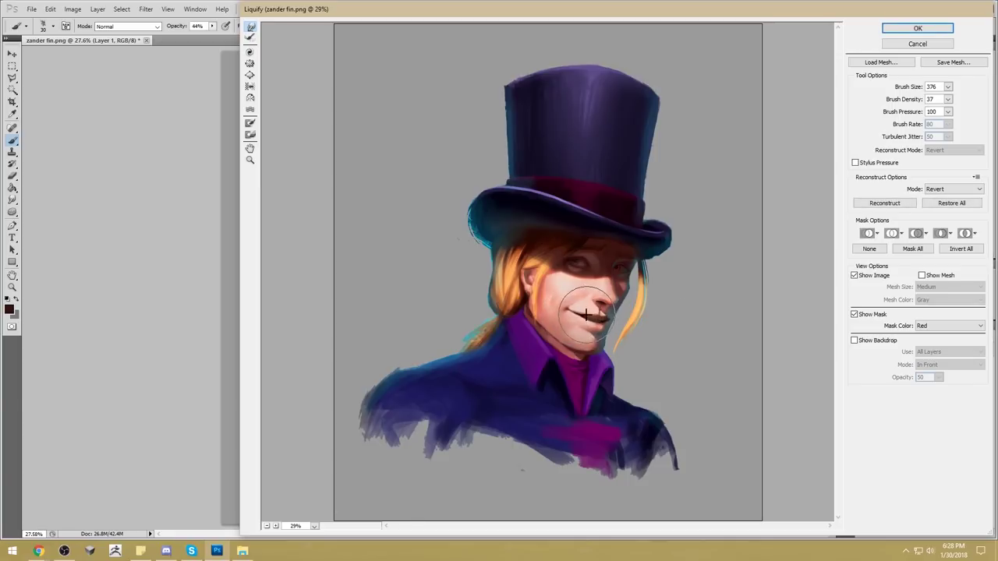
click(948, 87)
drag(905, 106, 859, 108)
key(Return)
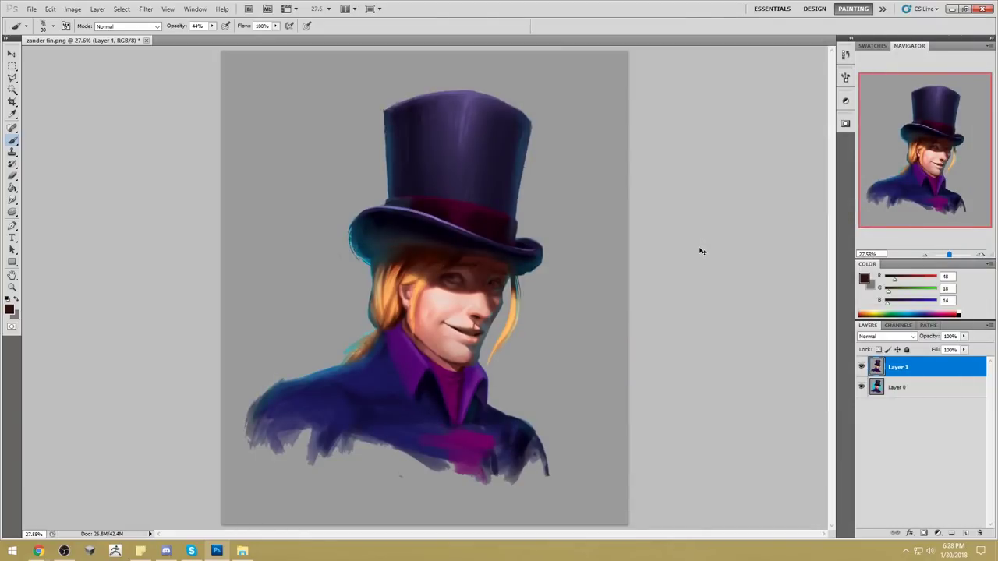
- Examine the face and the whole figure against the original, close up and in full view, by toggling the retouched layer
click(862, 367)
click(862, 368)
click(862, 369)
click(861, 368)
key(z)
drag(429, 245, 555, 354)
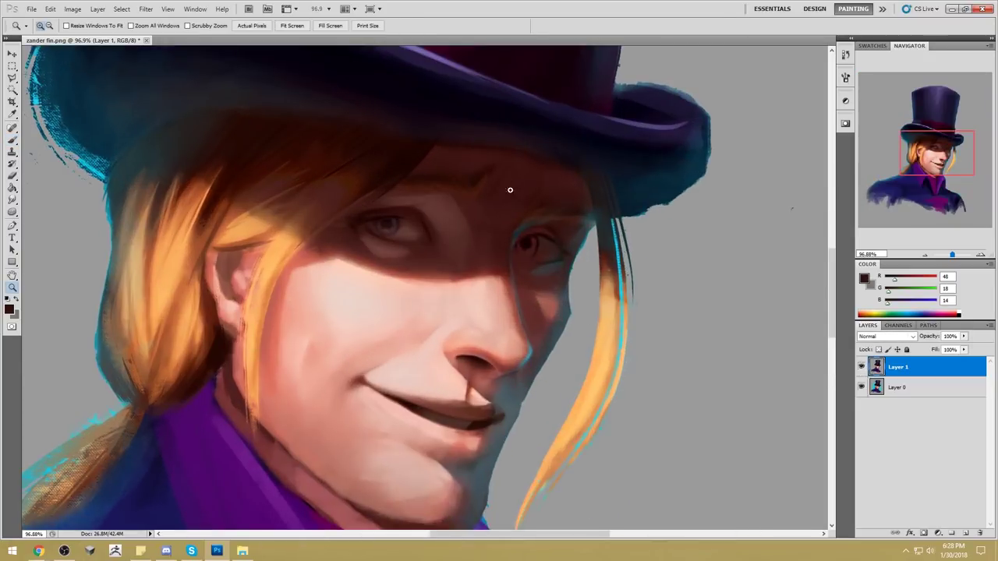
click(861, 370)
click(862, 368)
click(862, 368)
key(ctrl+0)
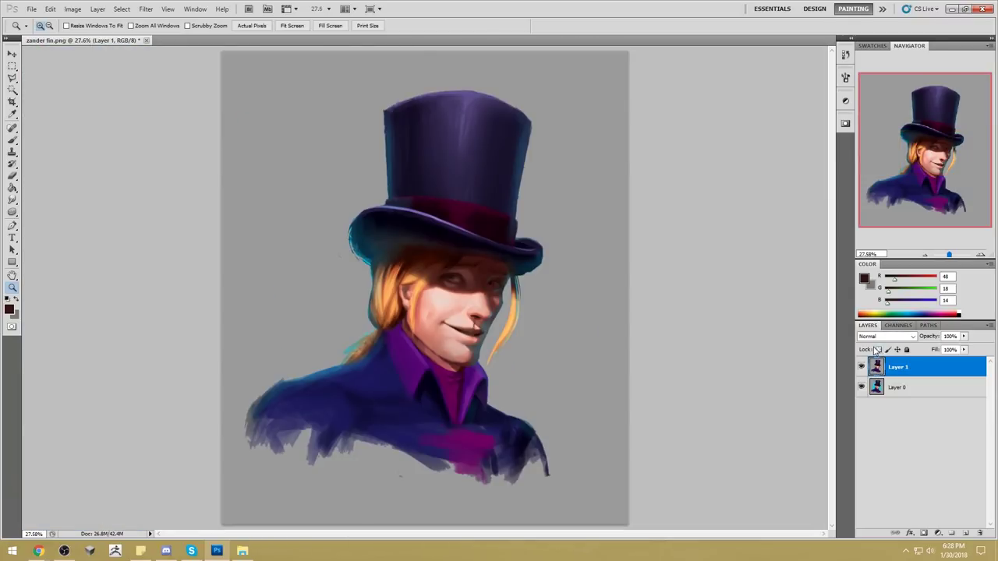
click(862, 368)
click(862, 368)
- Paint over the cyan glow under the hat brim with the sampled near-black (5, 0, 12), using a 125 px brush at 44% opacity
key(b)
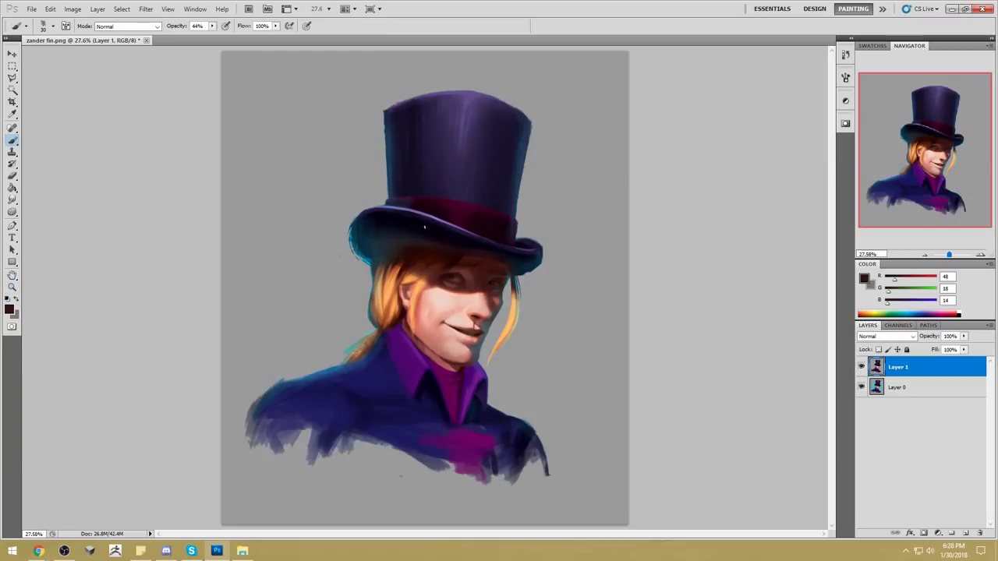
alt+click(424, 229)
key(bracketright)
key(bracketright)
key(bracketright)
key(bracketright)
key(bracketright)
key(bracketright)
key(bracketright)
key(bracketright)
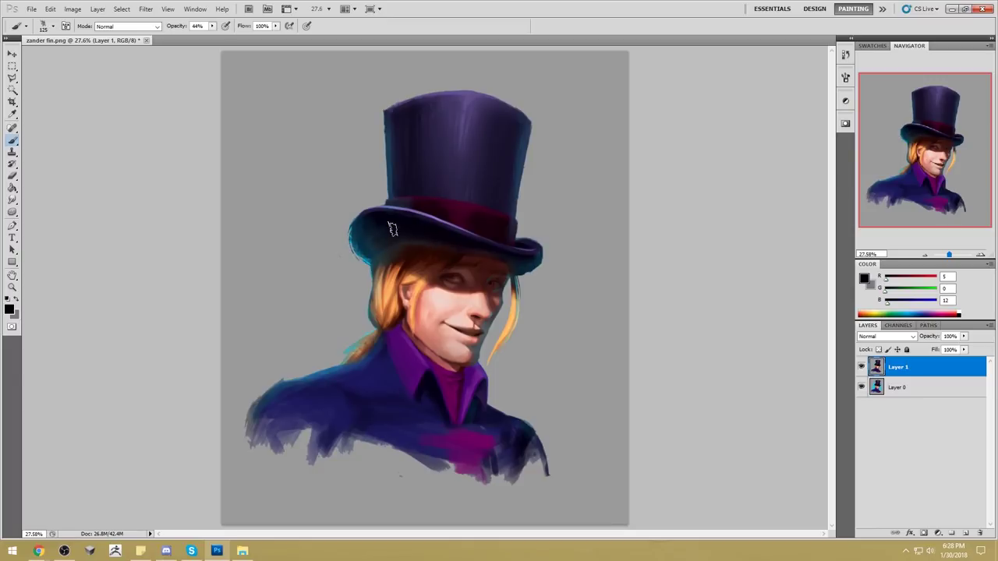
mouse_move(352, 245)
mouse_down()
mouse_move(375, 221)
mouse_move(363, 249)
mouse_move(387, 233)
mouse_move(363, 255)
mouse_move(425, 248)
mouse_up()
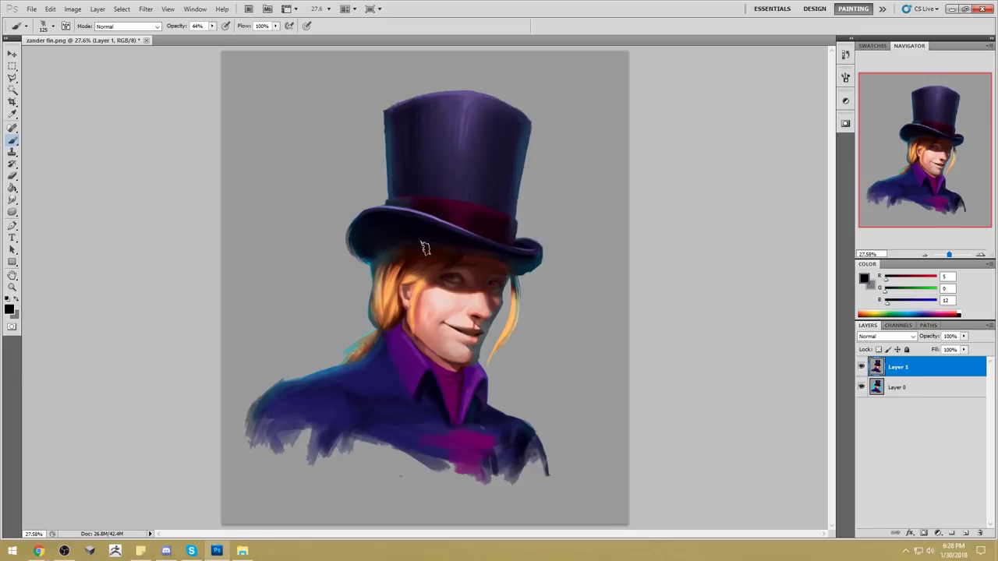
- Try painting the sampled background gray (155, 155, 155) along the hat brim's outer edge, and undo the strokes
alt+click(323, 247)
mouse_move(343, 239)
mouse_down()
mouse_move(417, 211)
mouse_move(404, 209)
mouse_move(455, 212)
mouse_up()
key(ctrl+alt+z)
key(ctrl+alt+z)
key(ctrl+alt+z)
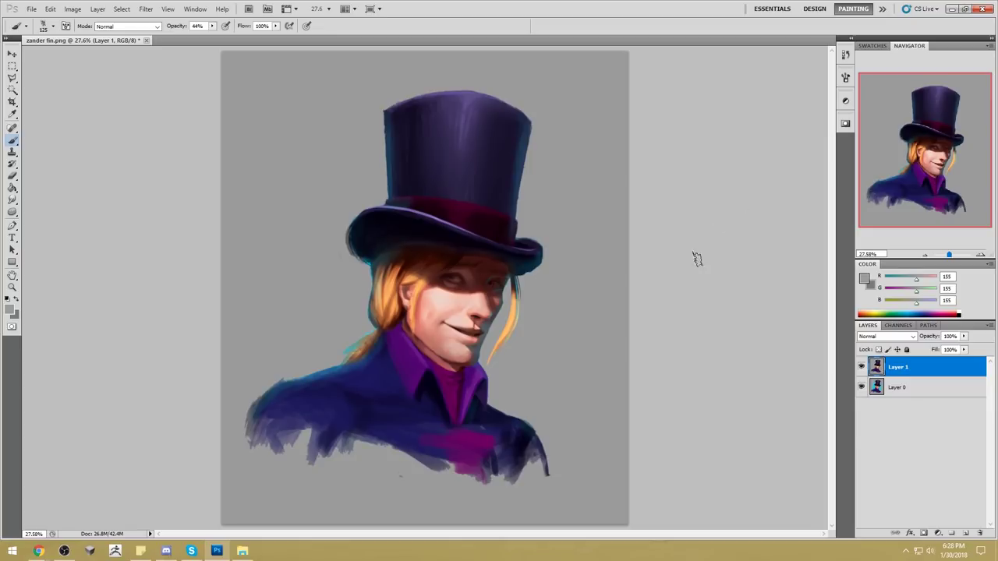
- Check the retouched Layer 1 against the original and merge it down into Layer 0
right_click(930, 375)
click(862, 367)
click(862, 367)
click(862, 367)
right_click(906, 378)
click(928, 348)
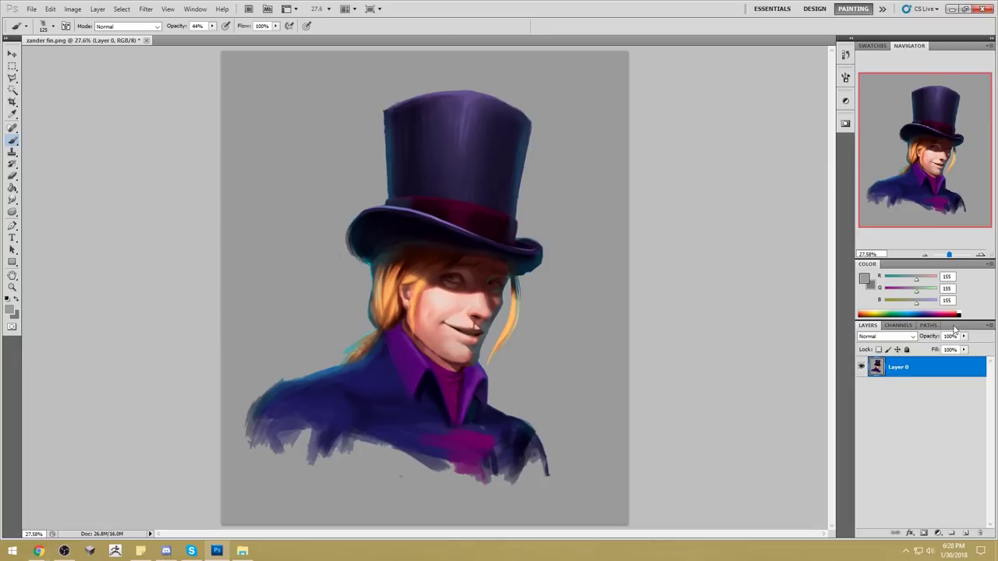
- Close the zander fin.png document, saving its changes
click(146, 40)
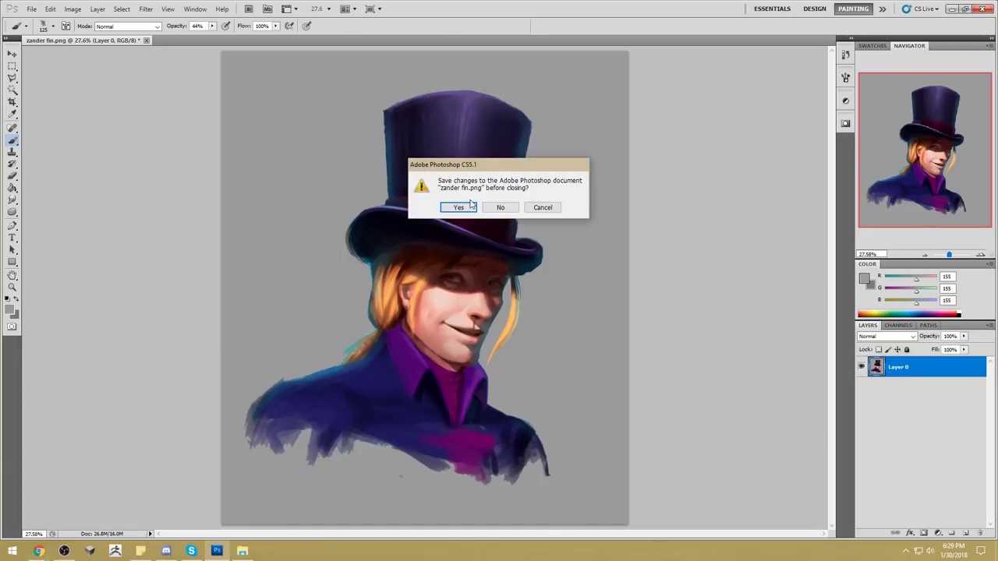
click(459, 208)
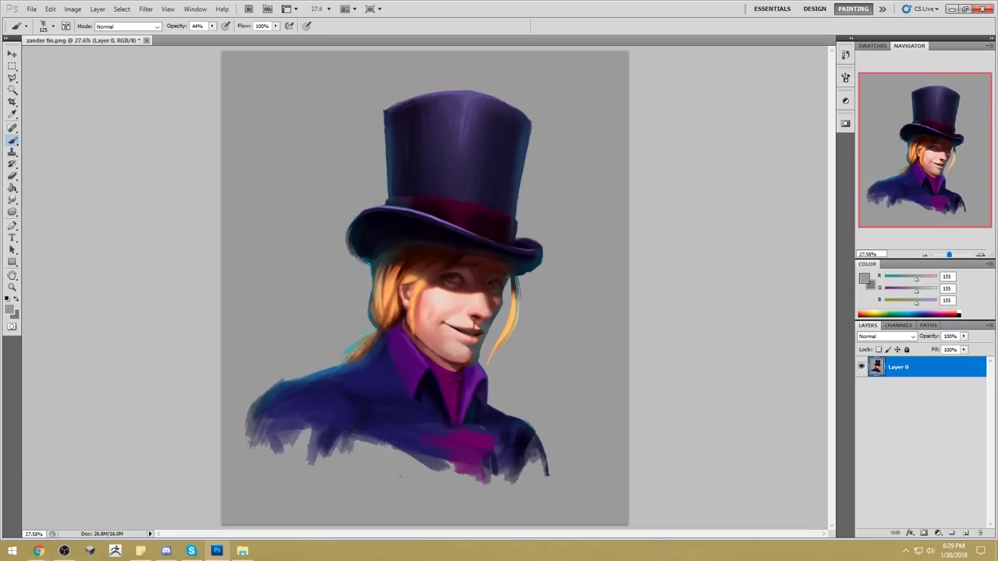
key(ctrl+w)
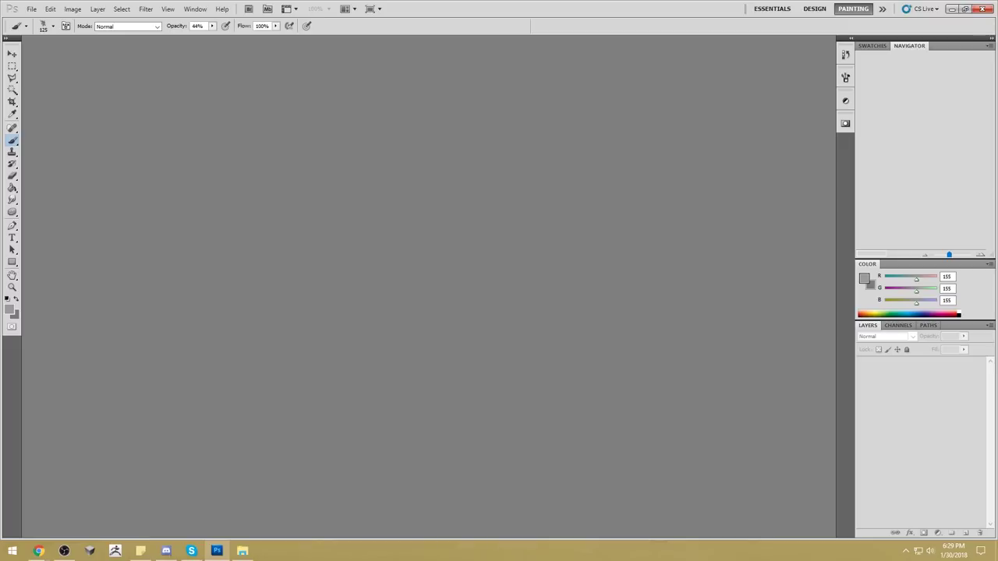
- Open a new Chrome window, place it over the Photoshop window, and go to istebrak.com
drag(686, 13, 517, 22)
mouse_move(39, 552)
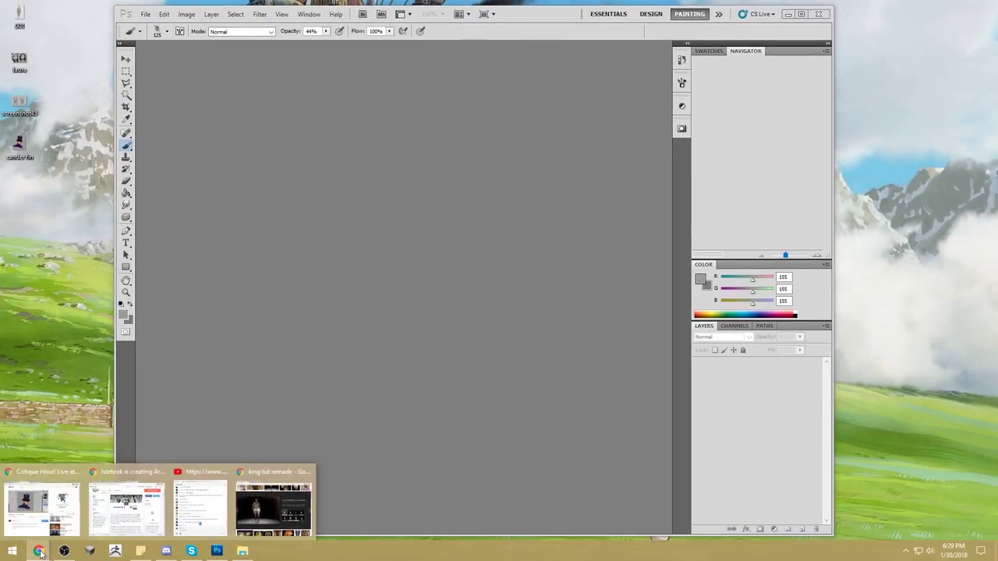
right_click(37, 552)
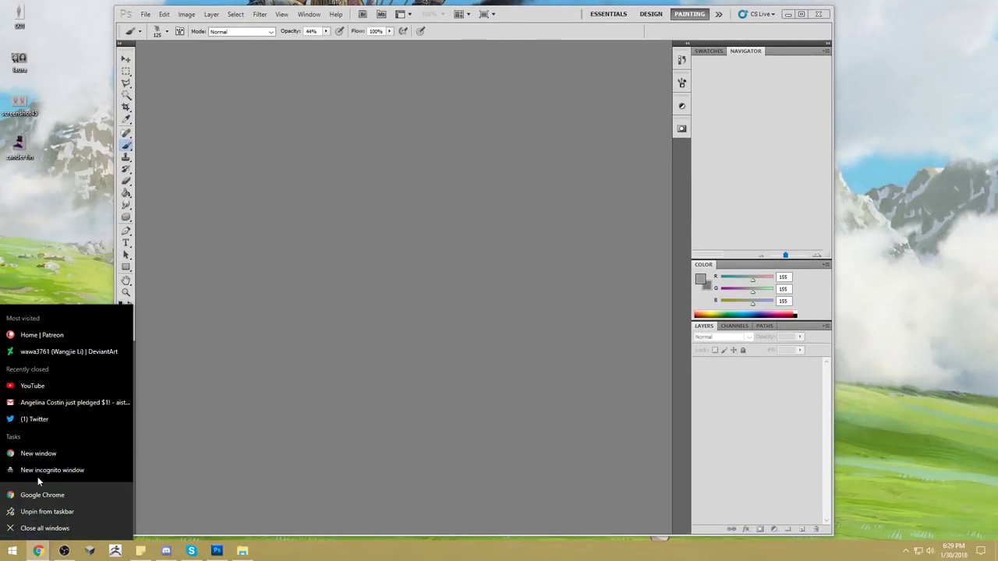
click(39, 457)
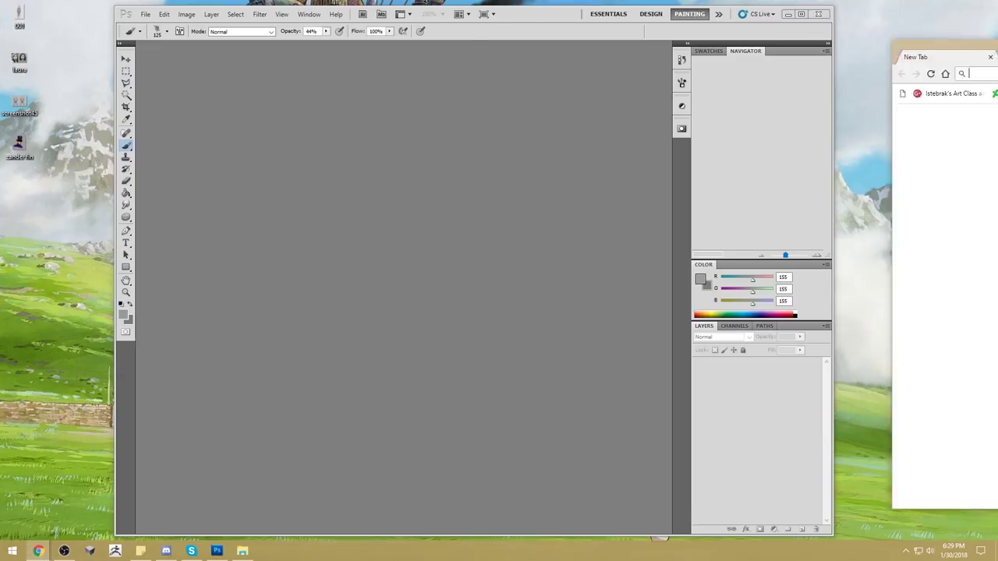
drag(997, 55, 361, 60)
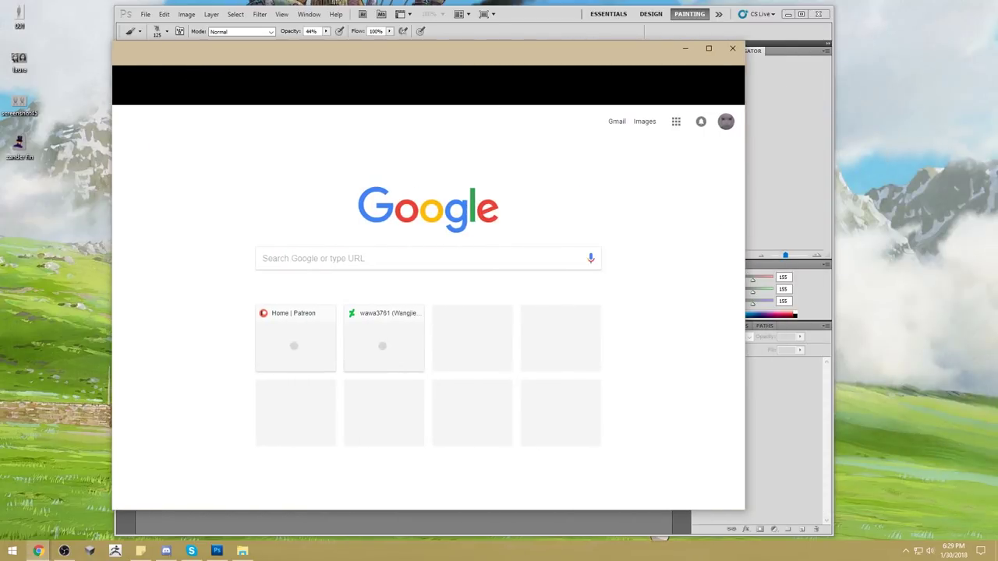
click(375, 74)
text(istebr)
key(Return)
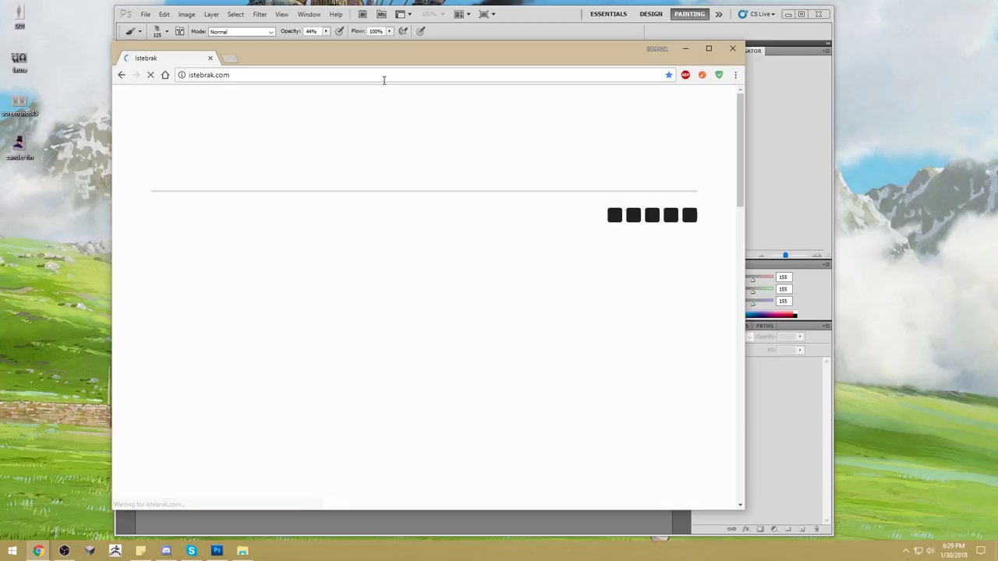
- Open the site's Google+ community in a new tab and show its Ancient Weapon Character Design Challenge posts
right_click(633, 221)
click(659, 227)
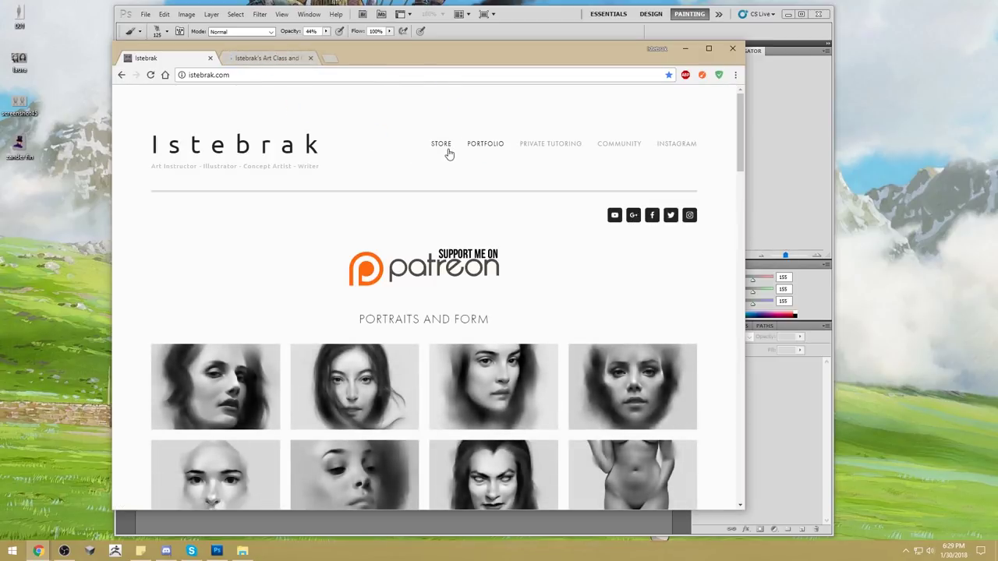
click(283, 61)
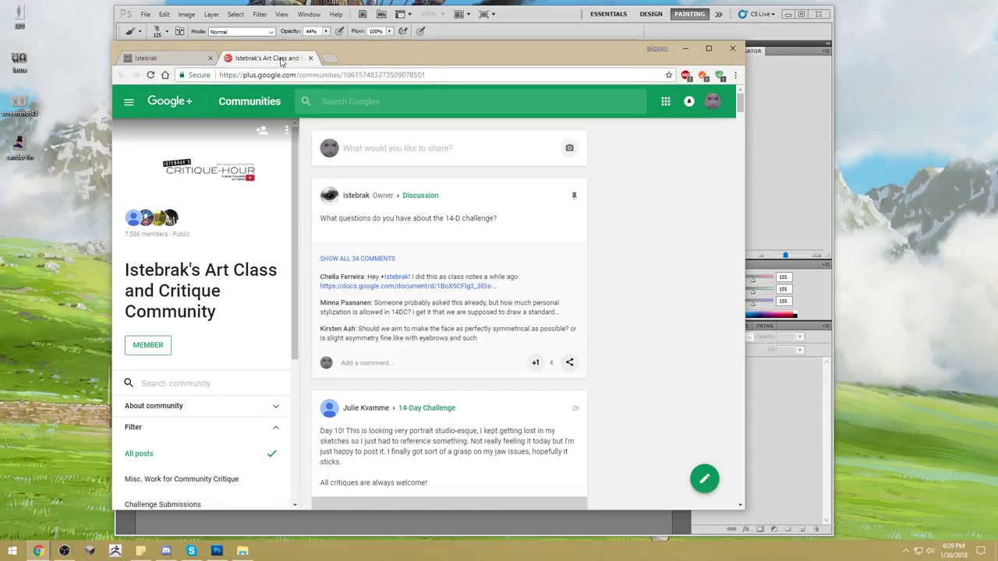
scroll(214, 429, down, 3)
click(164, 430)
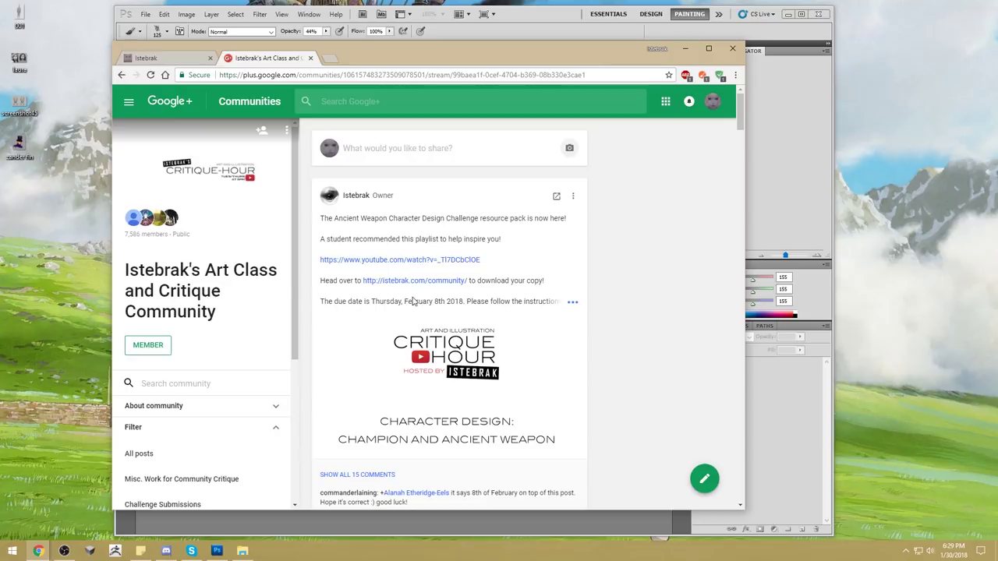
- Return to the istebrak.com tab and open the site's Community page
click(181, 62)
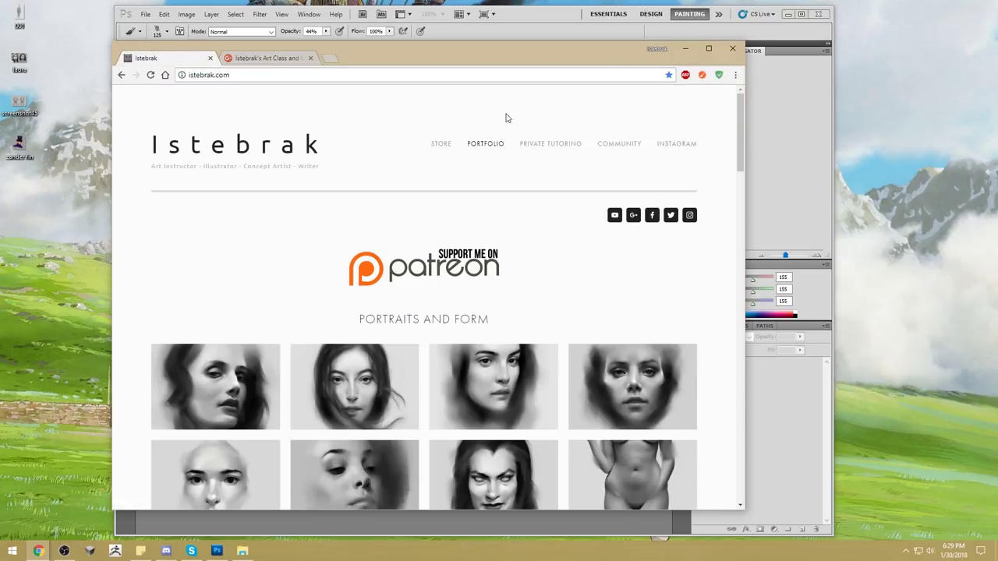
click(615, 145)
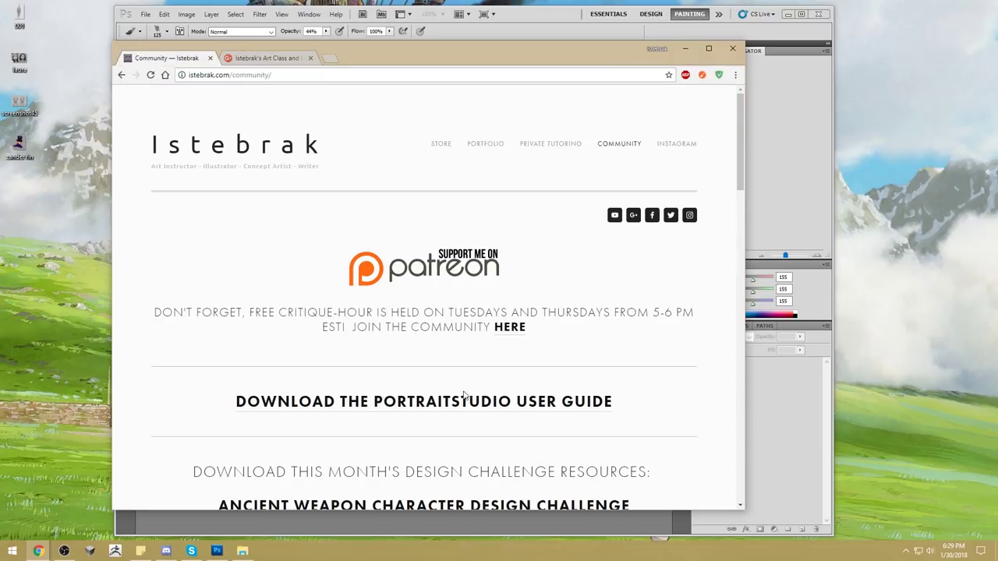
- Show the Ancient Weapon Character Design Challenge download and the past theme resource packs on the Community page
scroll(536, 408, down, 2)
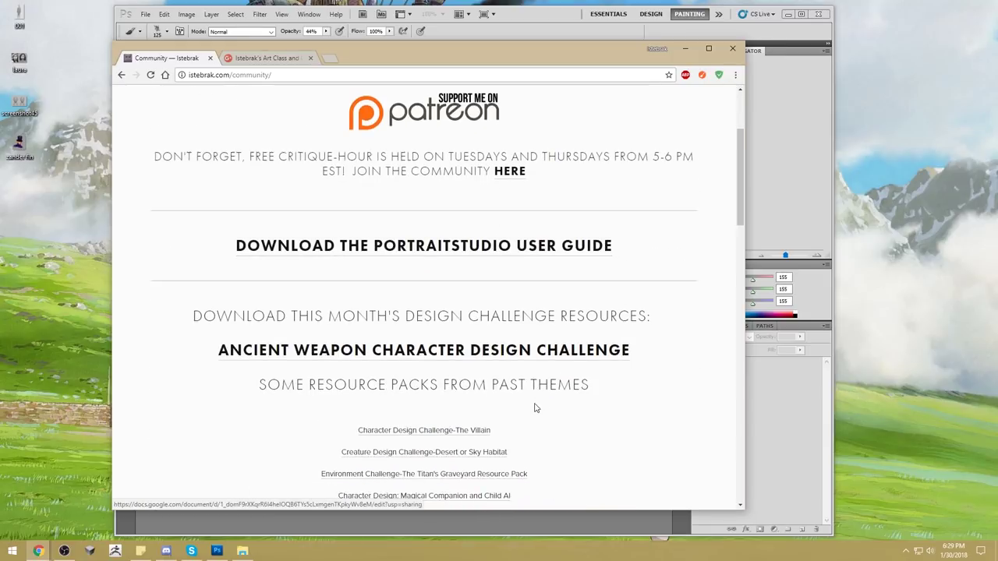
scroll(523, 278, down, 3)
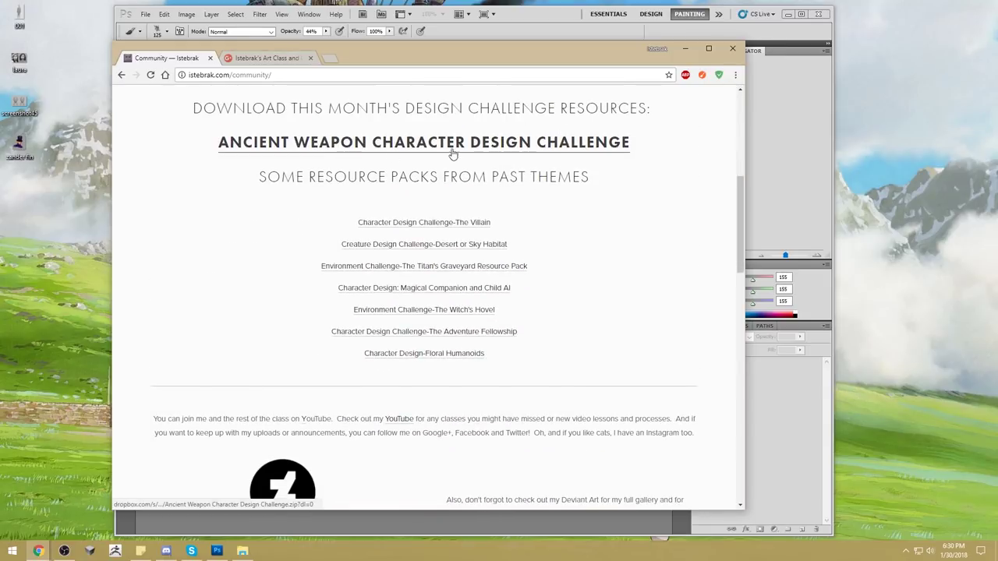
- Return to the Google+ community's challenge post, shift the browser window up slightly, and check its due date against the system calendar
click(281, 61)
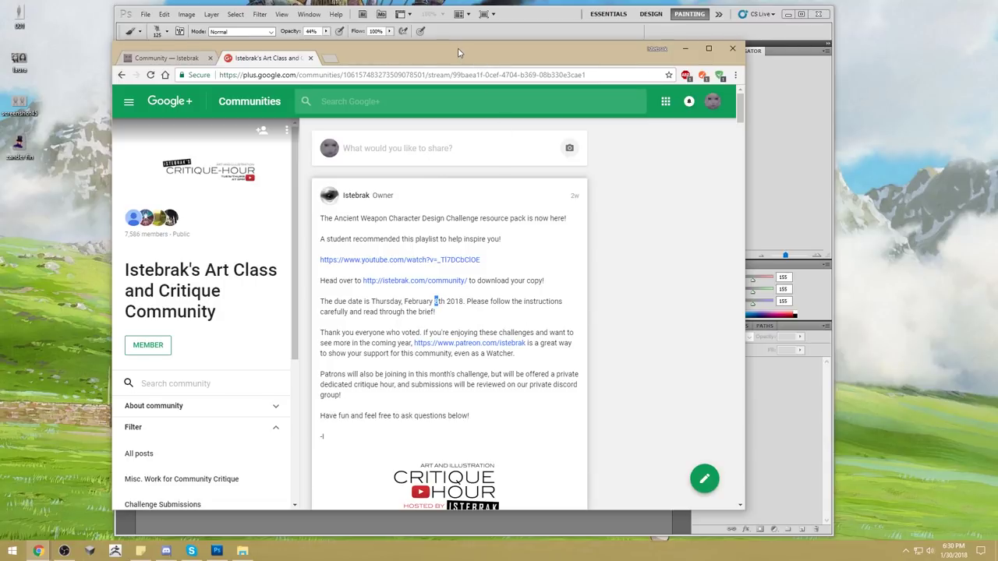
drag(458, 49, 440, 29)
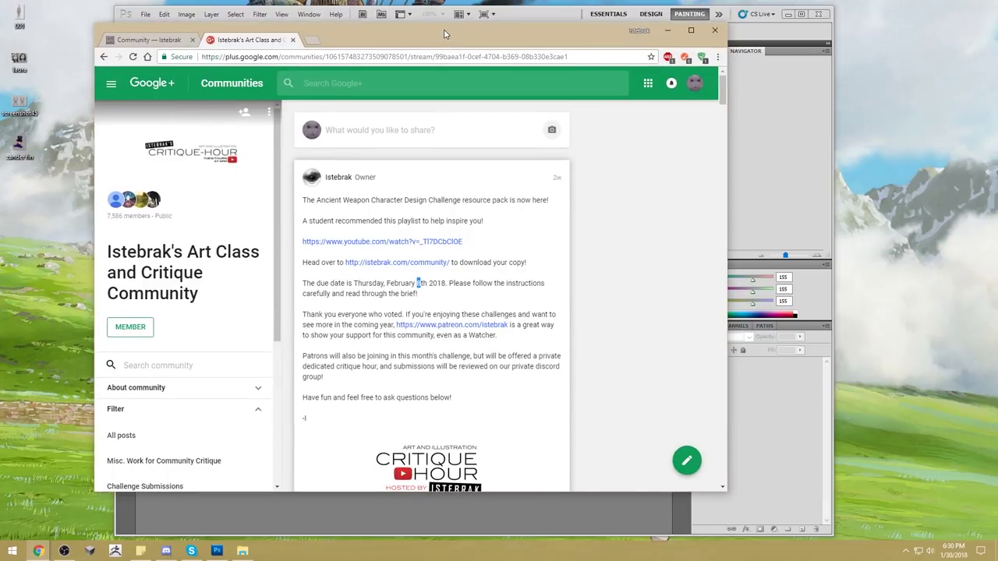
click(953, 551)
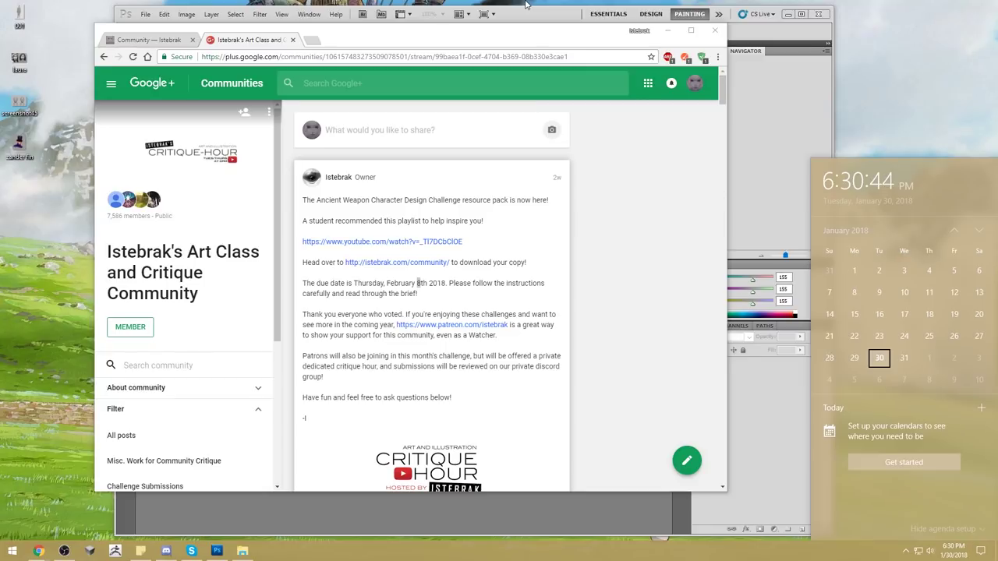
- Open the Patreon page from the Community page's support banner in a new tab, and return to the Community page
click(139, 40)
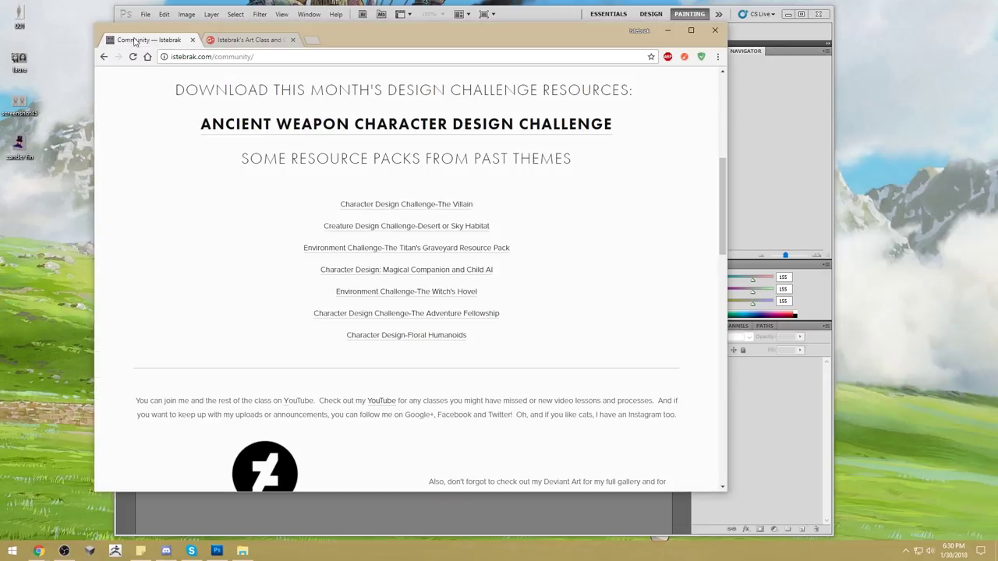
scroll(492, 274, up, 2)
scroll(492, 274, up, 3)
click(381, 238)
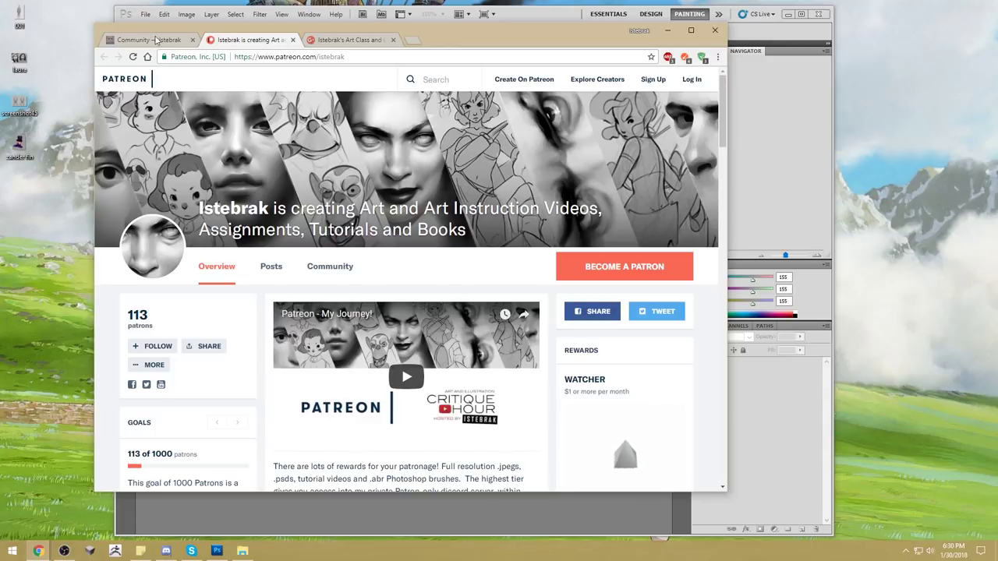
click(154, 40)
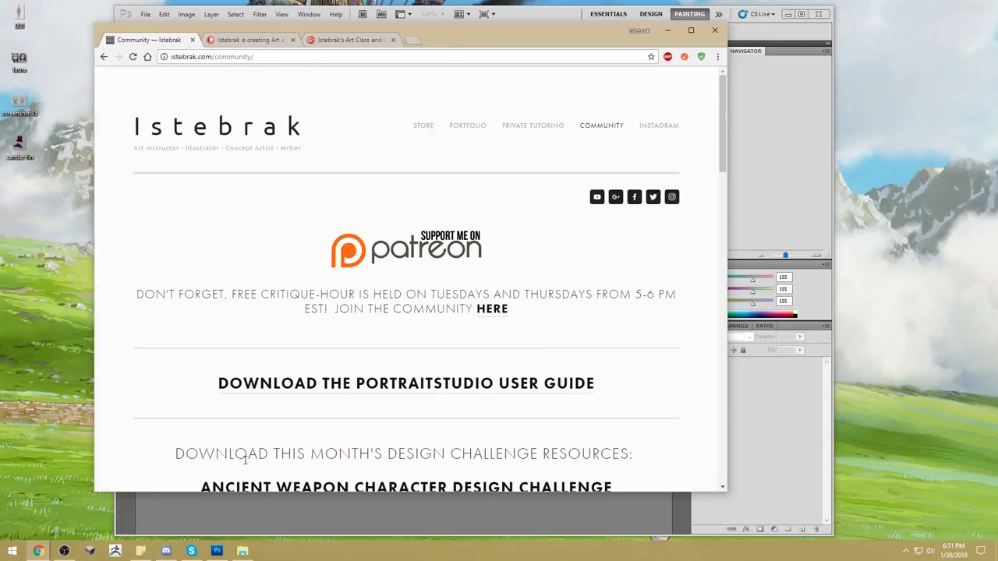
- Show the Google+ challenge post again and open the system calendar beside it to compare dates
click(64, 552)
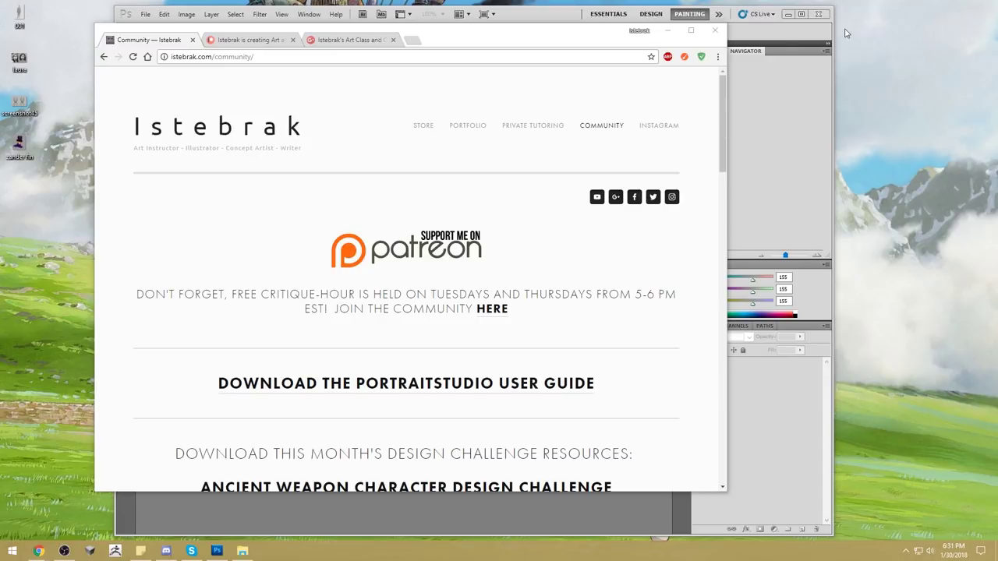
click(321, 41)
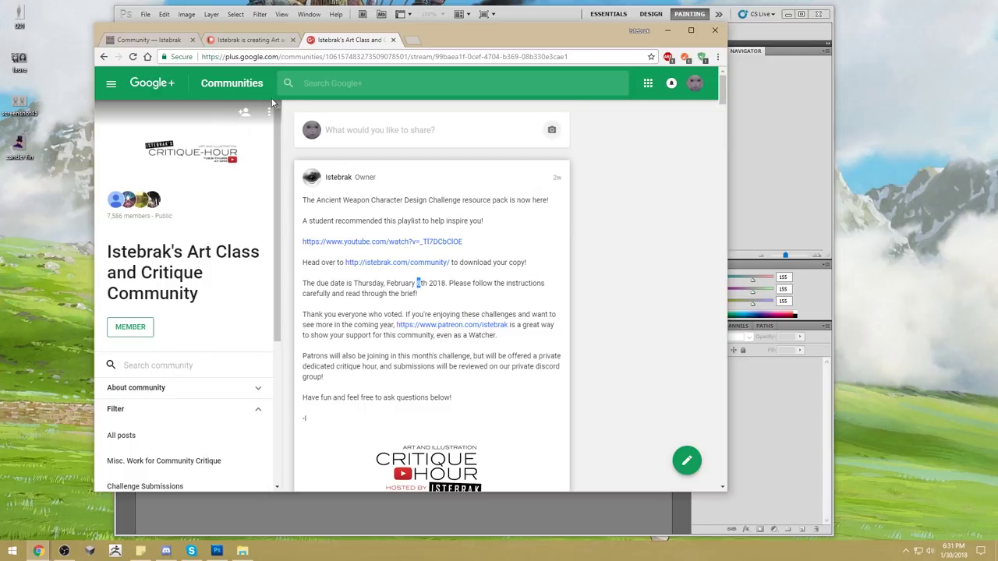
click(332, 1)
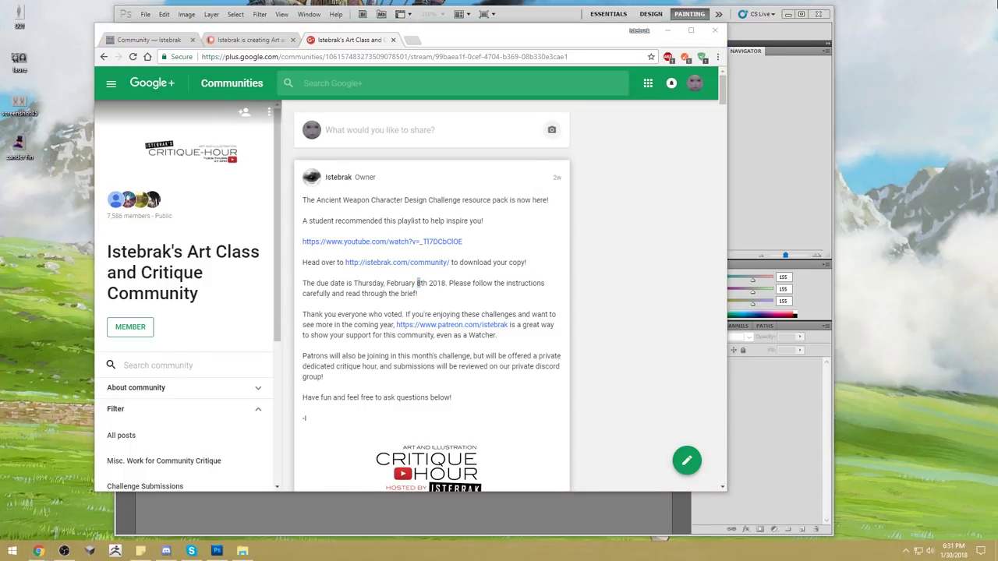
click(960, 550)
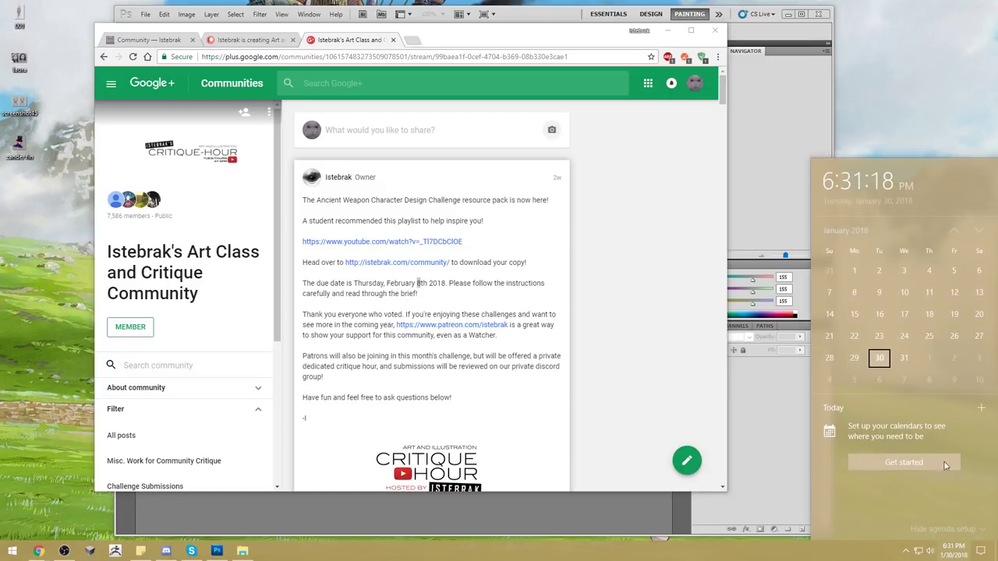